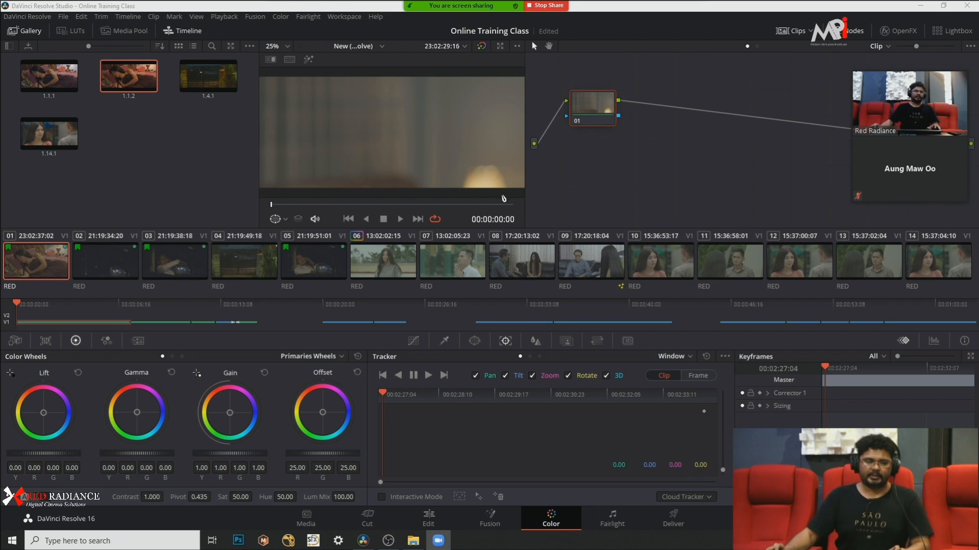
Step: Move the playhead to the end of the first clip and reposition node 01 in the node graph
left_click_drag(594, 96, 621, 113)
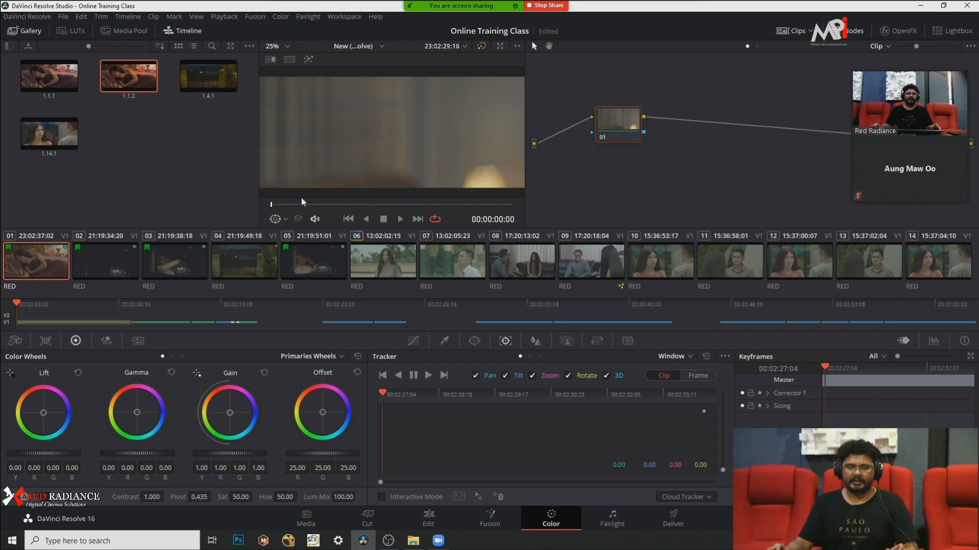
left_click(372, 205)
left_click_drag(372, 205, 539, 200)
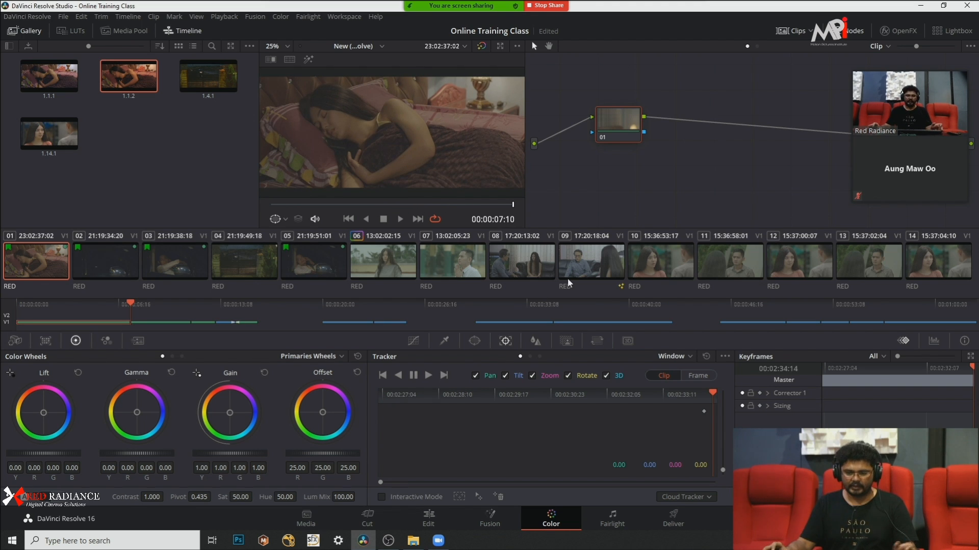
left_click_drag(630, 123, 605, 120)
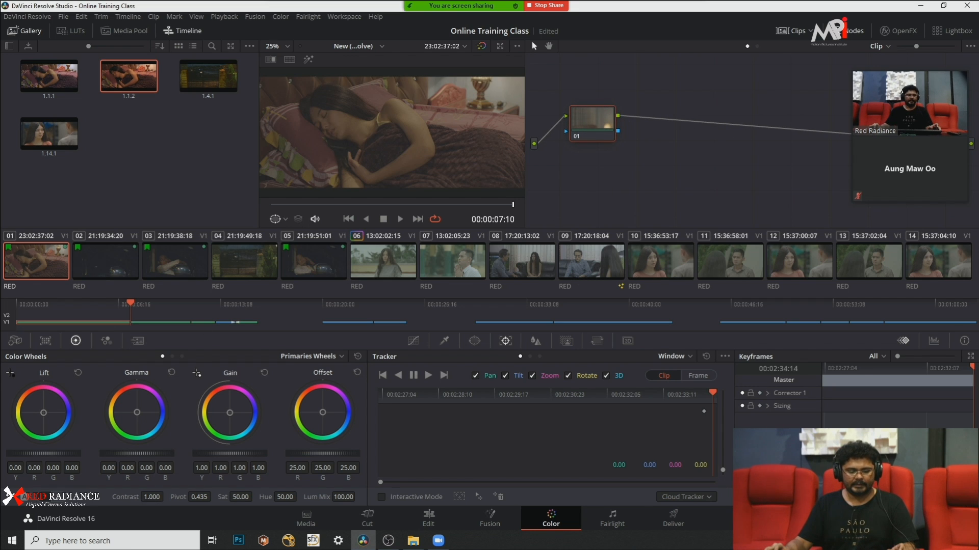
Step: Set node 01's contrast to 1.18 and raise its saturation to 70.40
double_click(161, 498)
type("1.80")
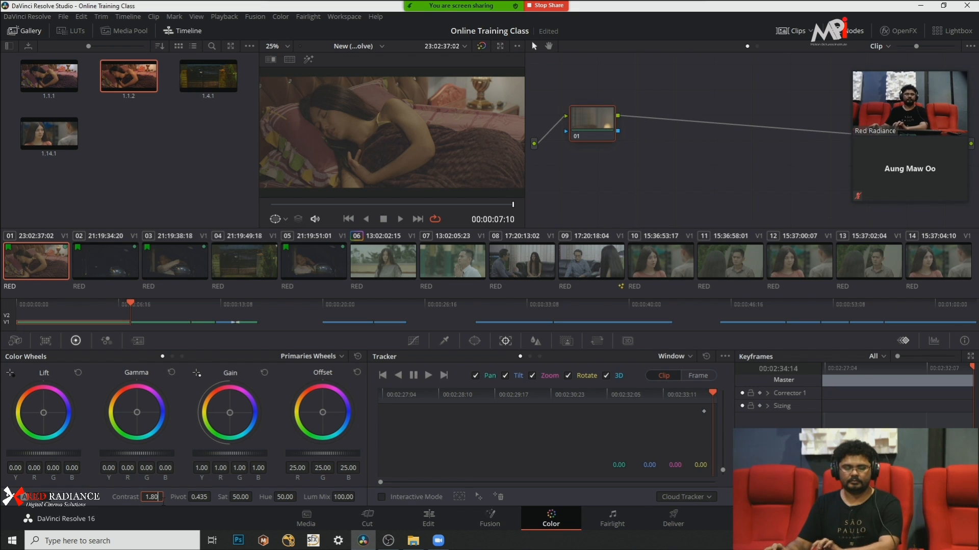
key("Return")
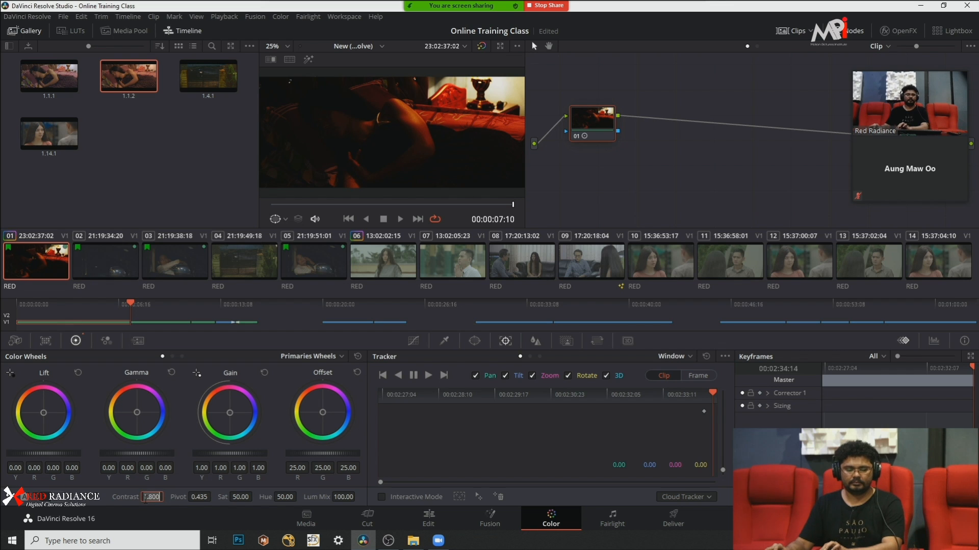
type("1.10")
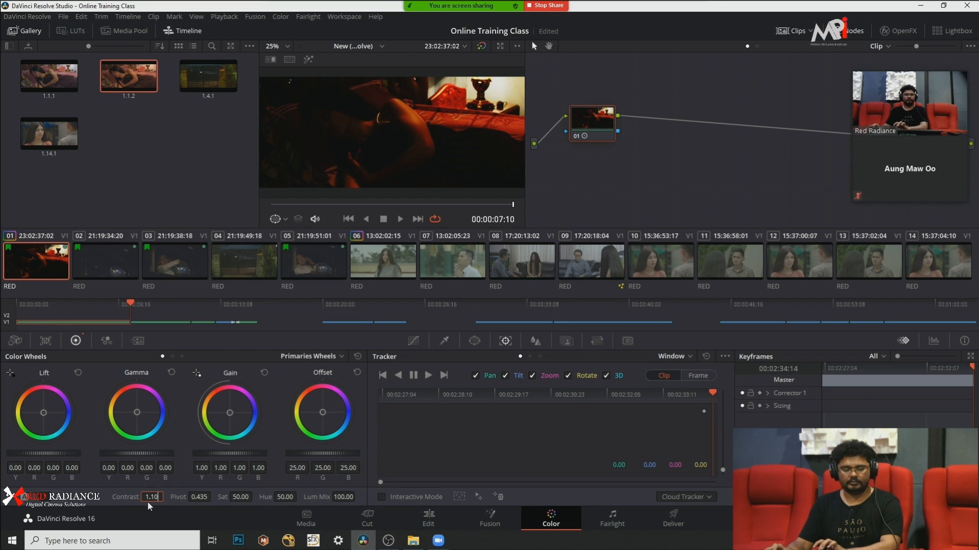
key("BackSpace")
type("8")
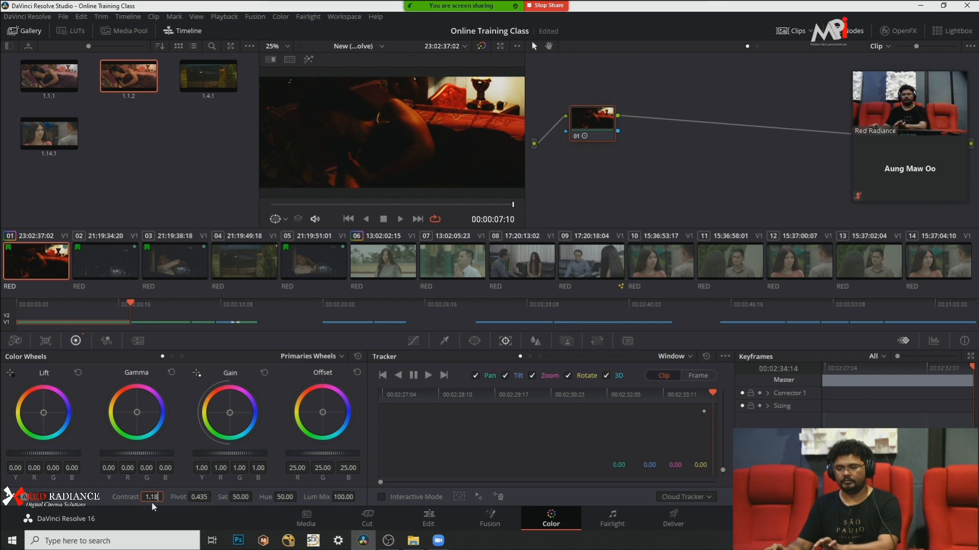
key("Return")
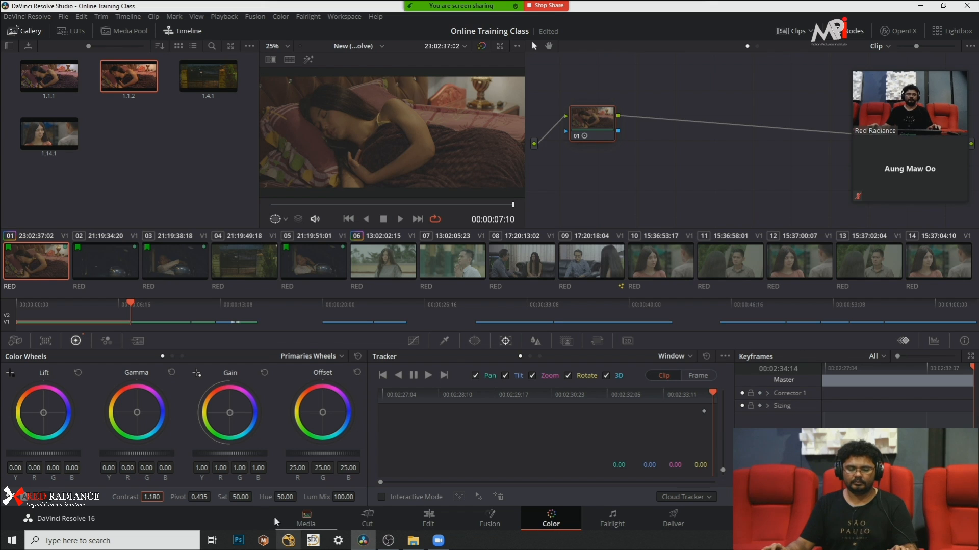
left_click_drag(241, 497, 255, 496)
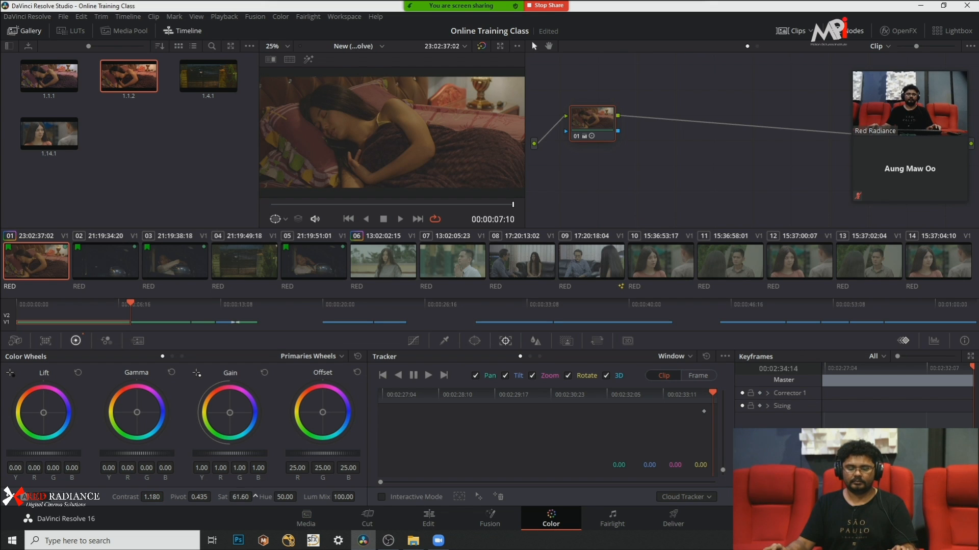
left_click_drag(255, 496, 255, 497)
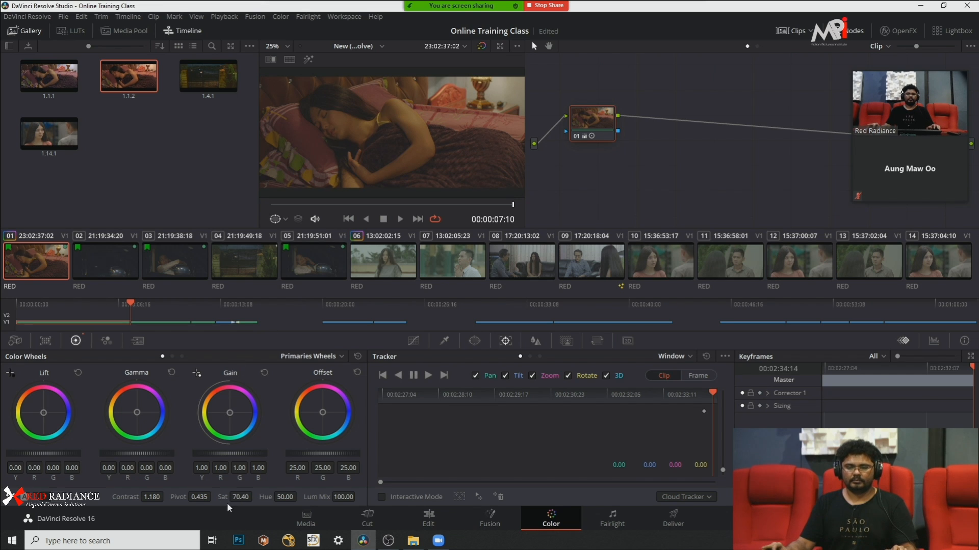
Step: Label node 01 "Contast"
right_click(588, 104)
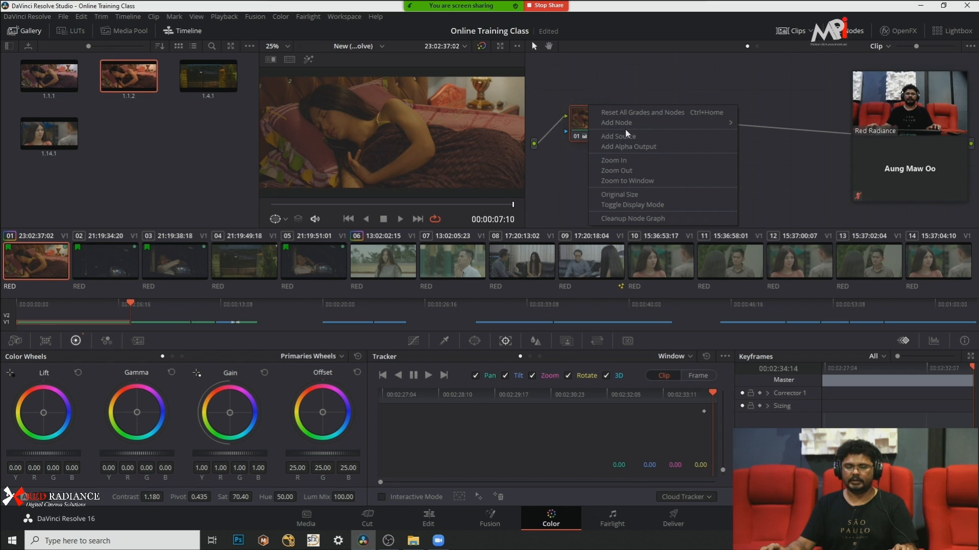
left_click(595, 118)
right_click(595, 117)
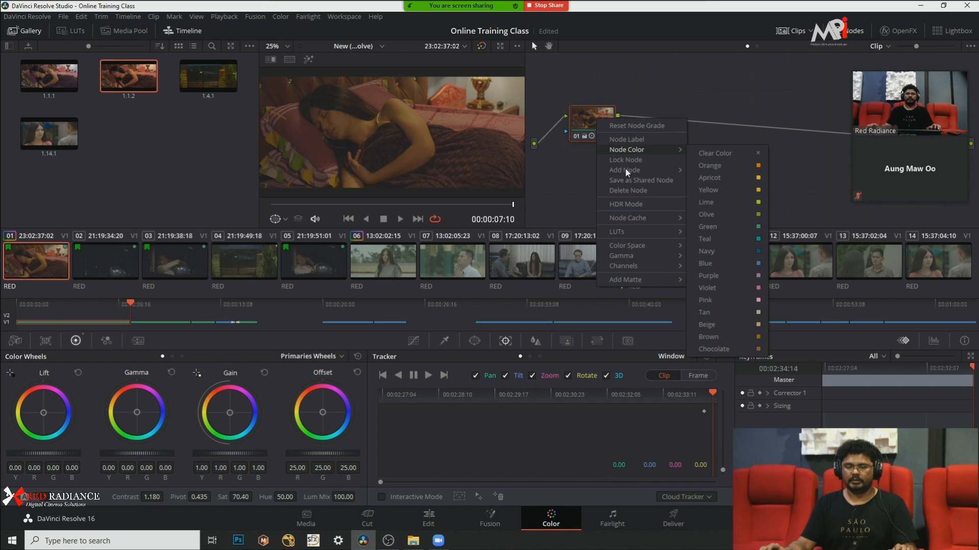
left_click(629, 139)
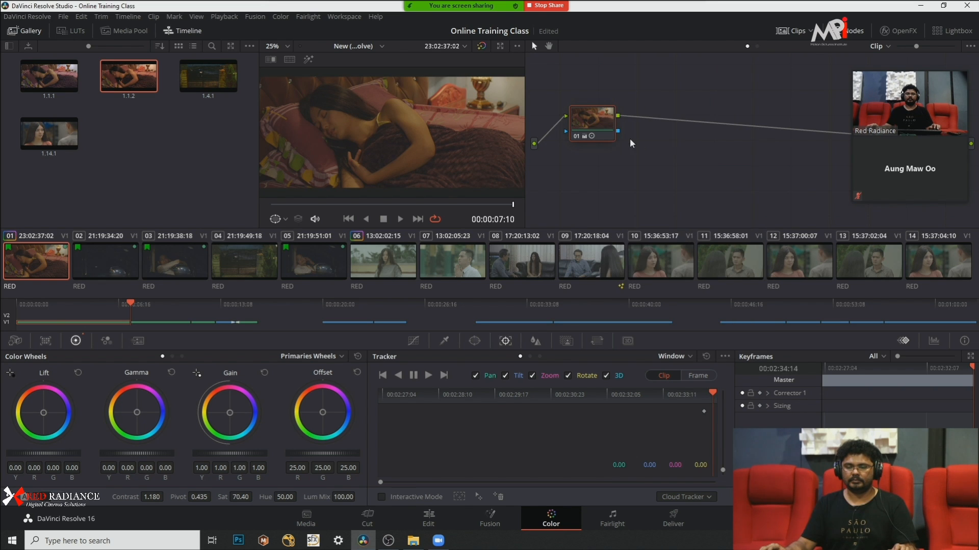
type("Con")
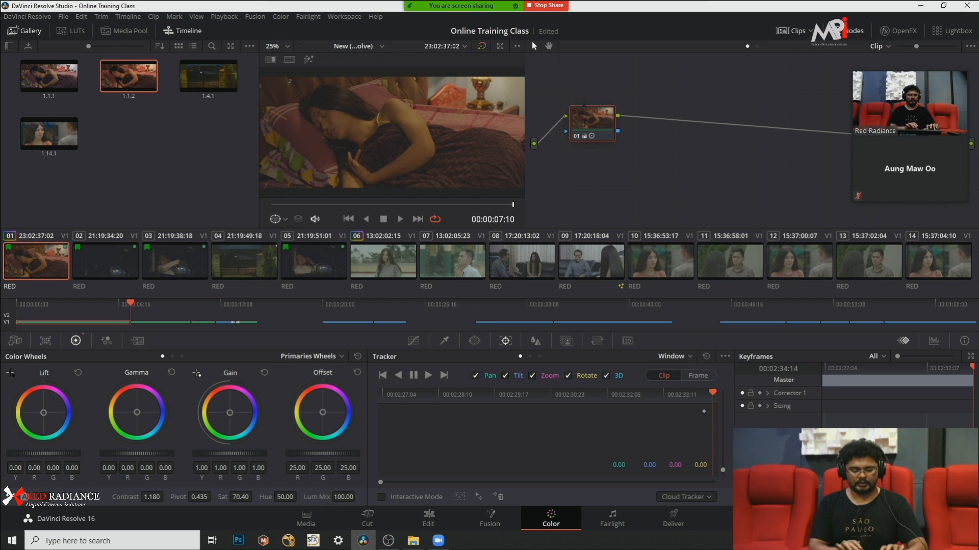
type("ta")
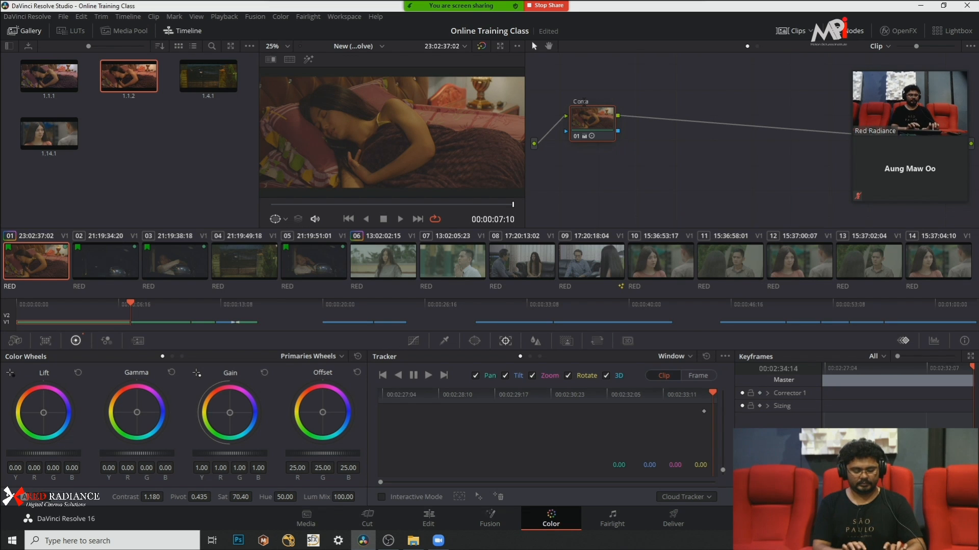
type("s")
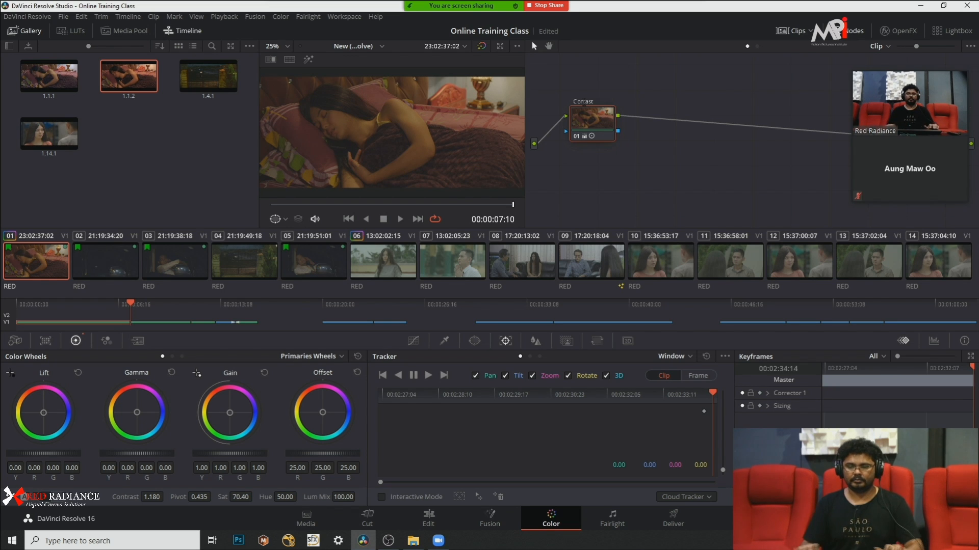
type("t")
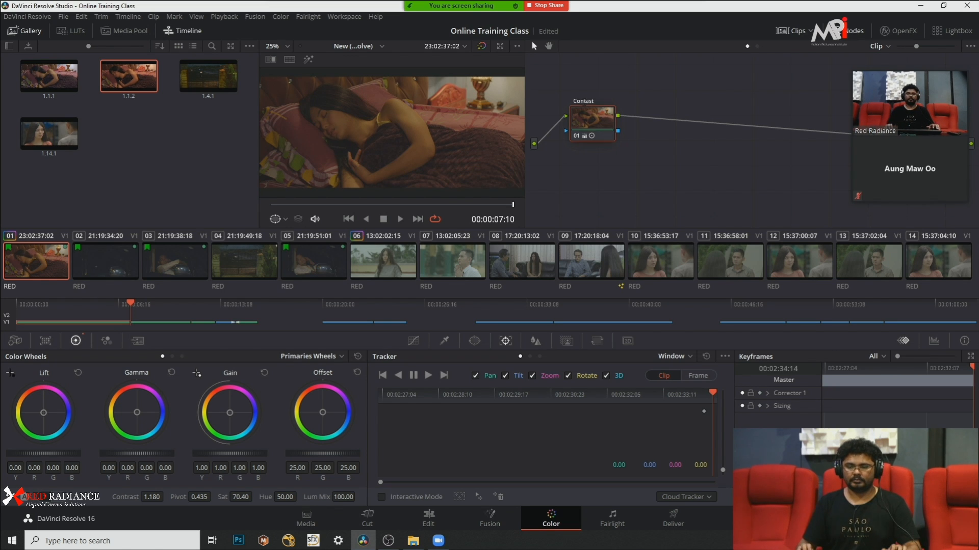
Step: Add a serial node after the first node and label it "HSL"
key("alt+s")
right_click(655, 123)
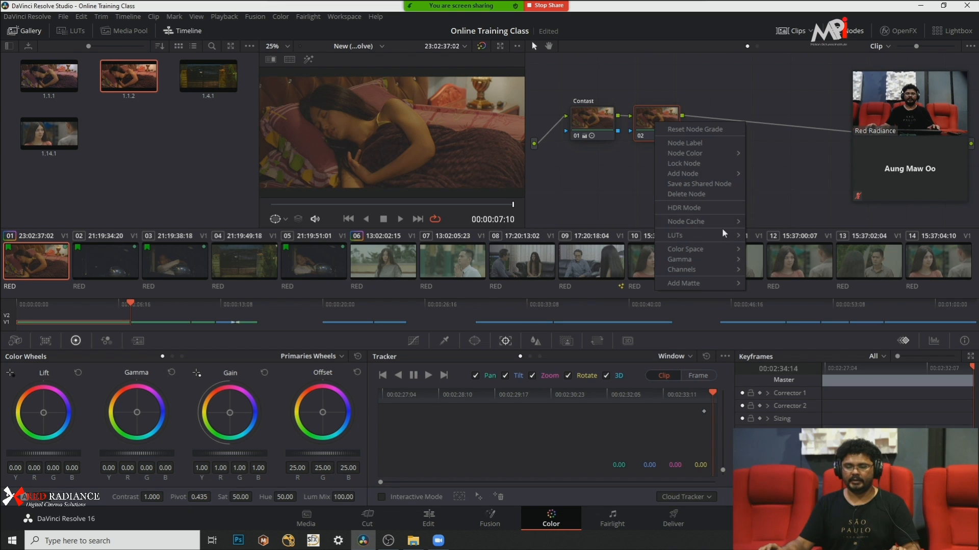
left_click(701, 142)
type("H")
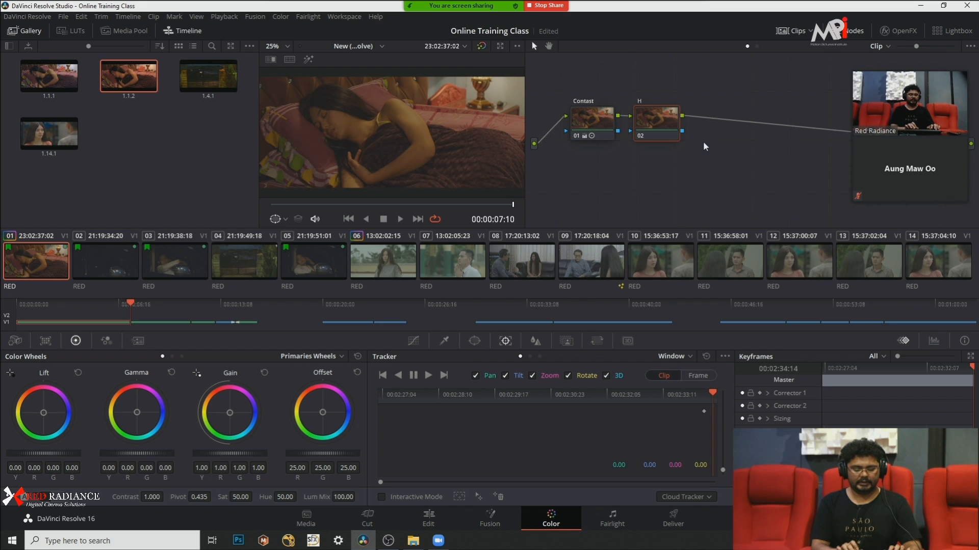
type("M")
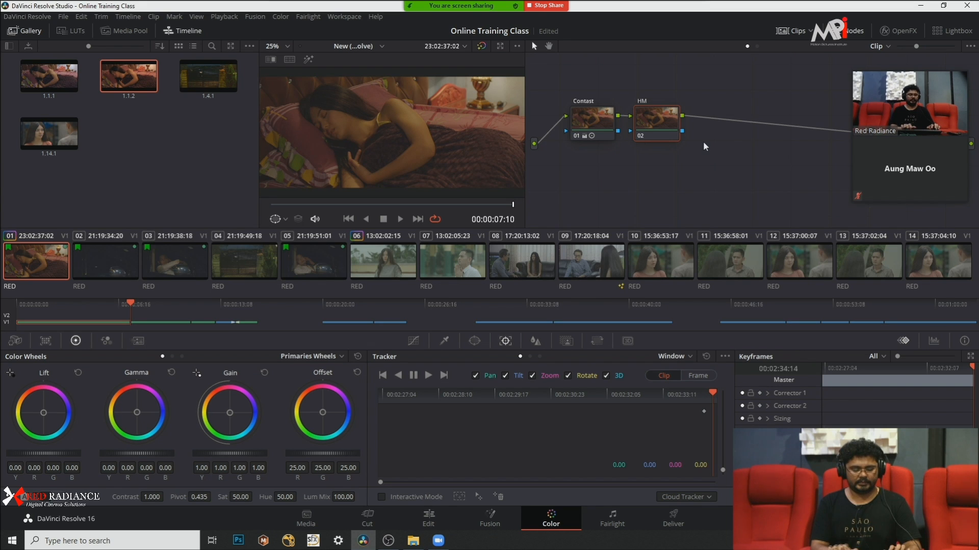
key("BackSpace")
type("s")
key("BackSpace")
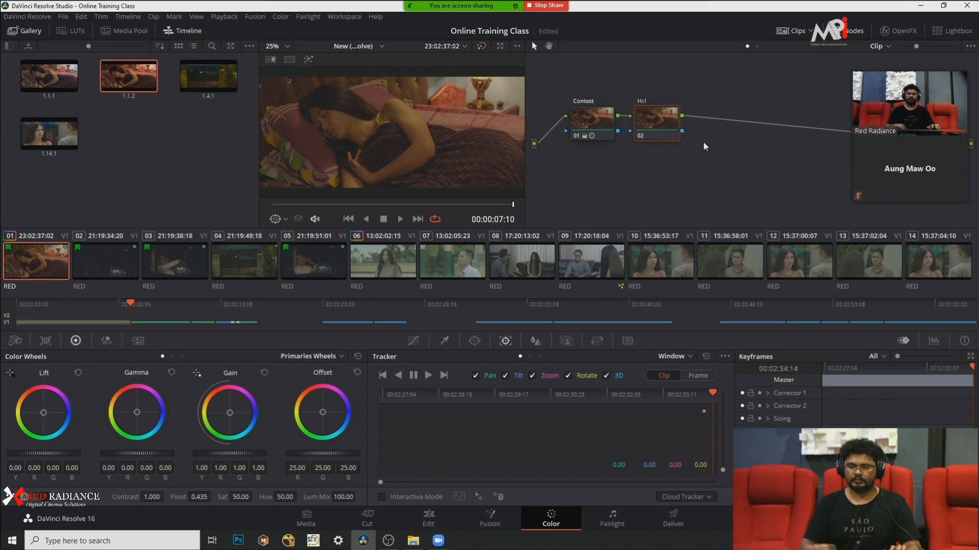
type("S")
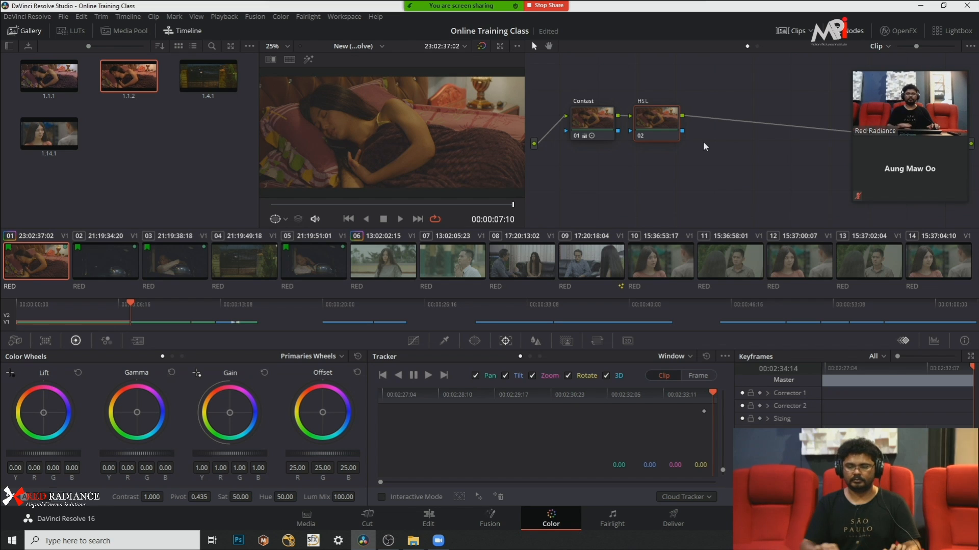
type("L")
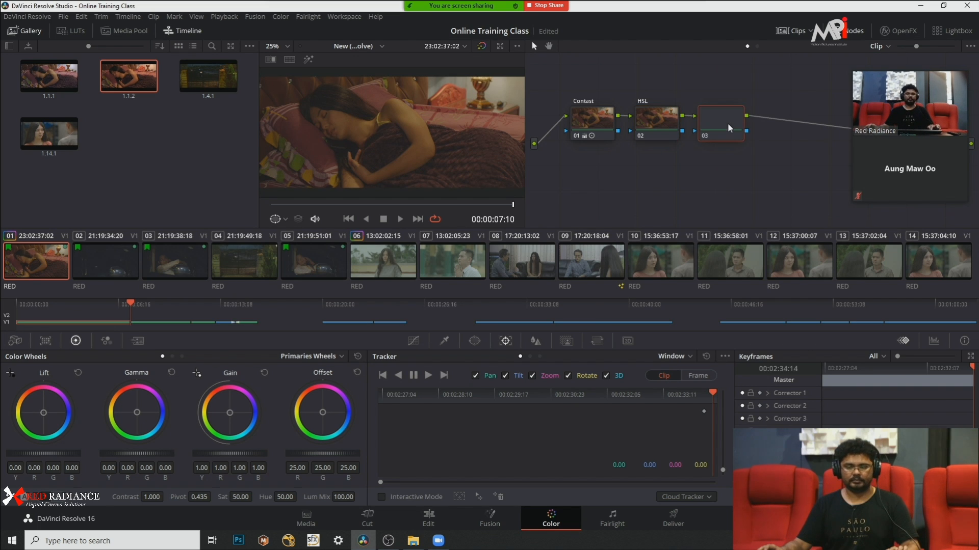
Step: Add a third serial node after the HSL node and label it "Color"
key("alt+s")
right_click(707, 118)
left_click(744, 141)
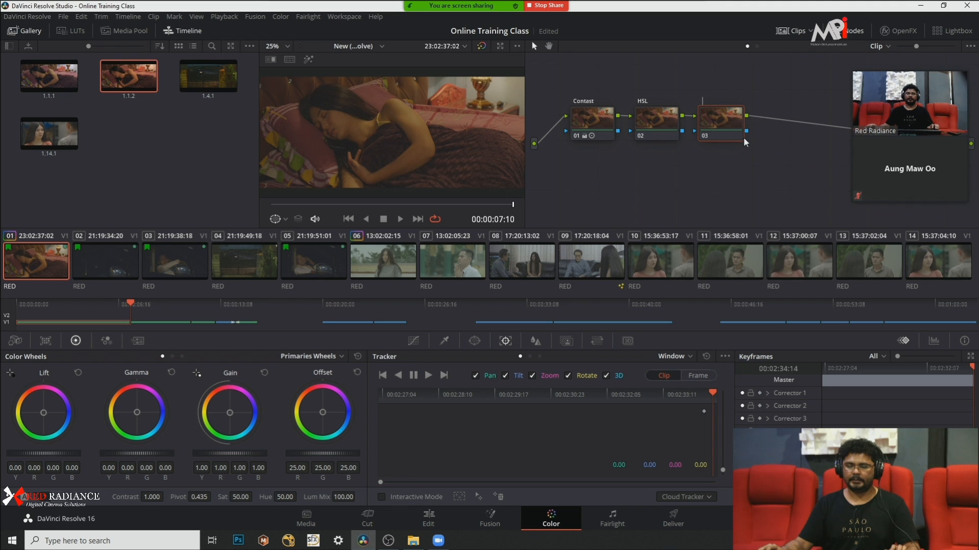
type("Color")
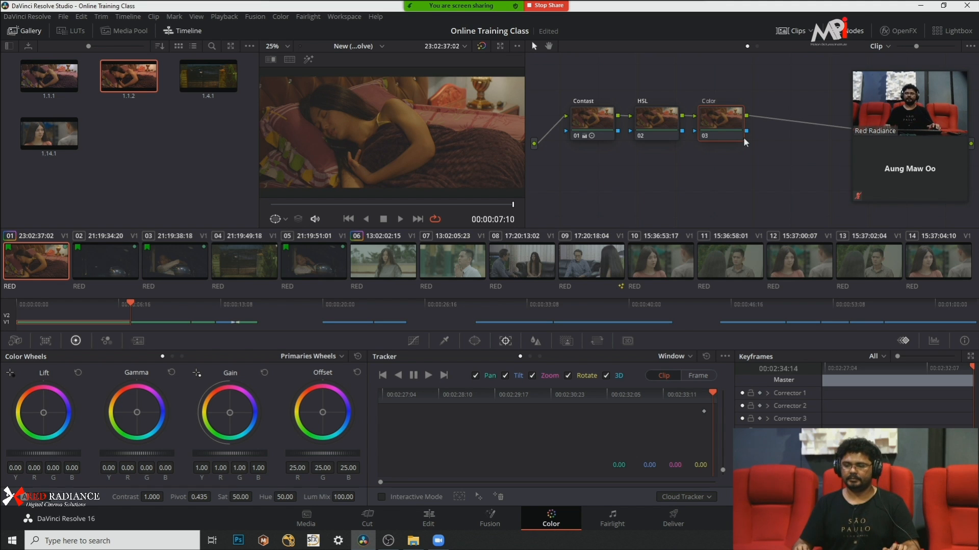
key("Return")
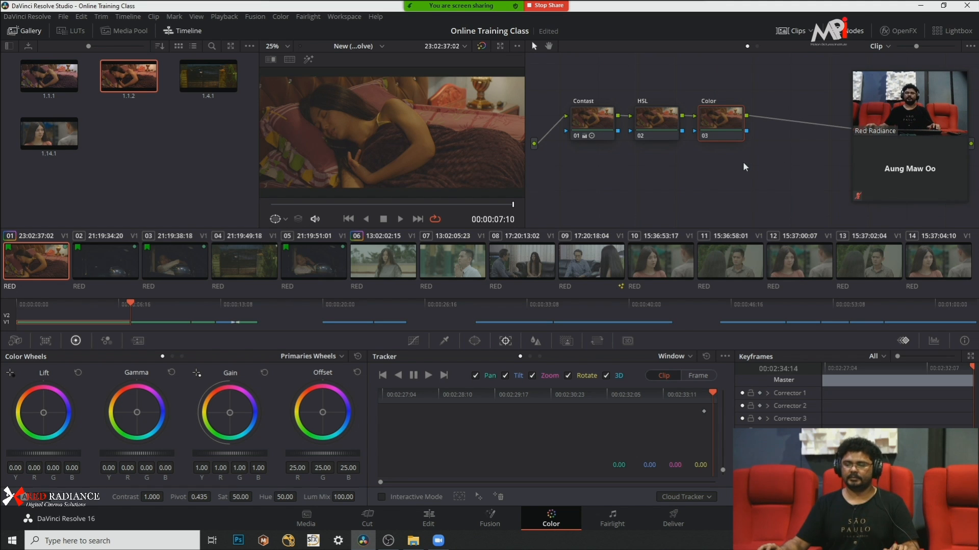
Step: On the HSL node, set the master wheels to lift -0.01, gamma 0.02 and gain 1.09
left_click(666, 125)
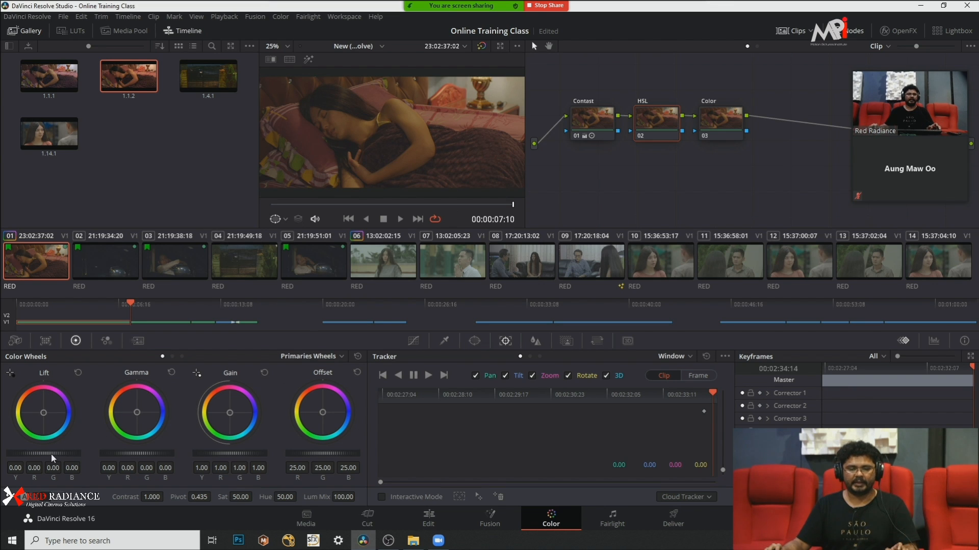
left_click_drag(51, 453, 46, 454)
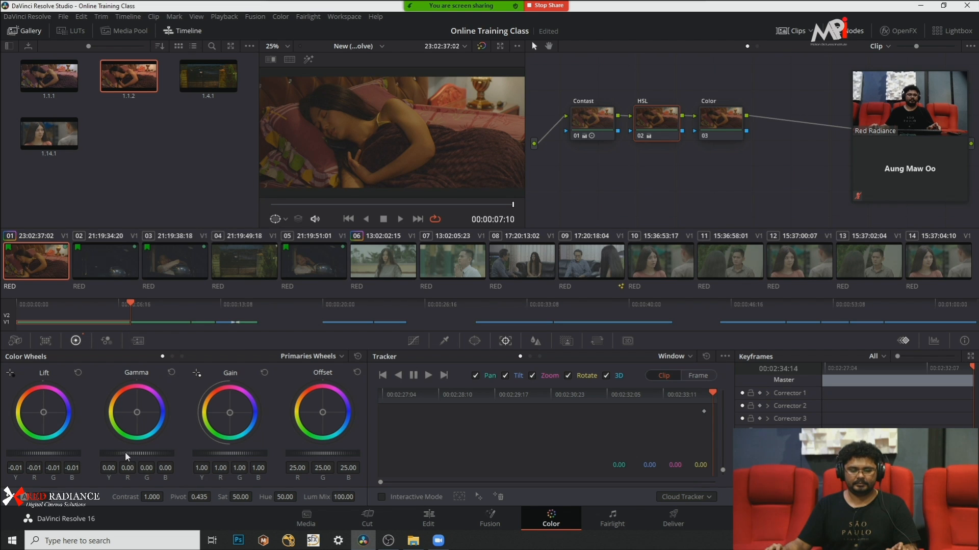
left_click_drag(124, 451, 135, 452)
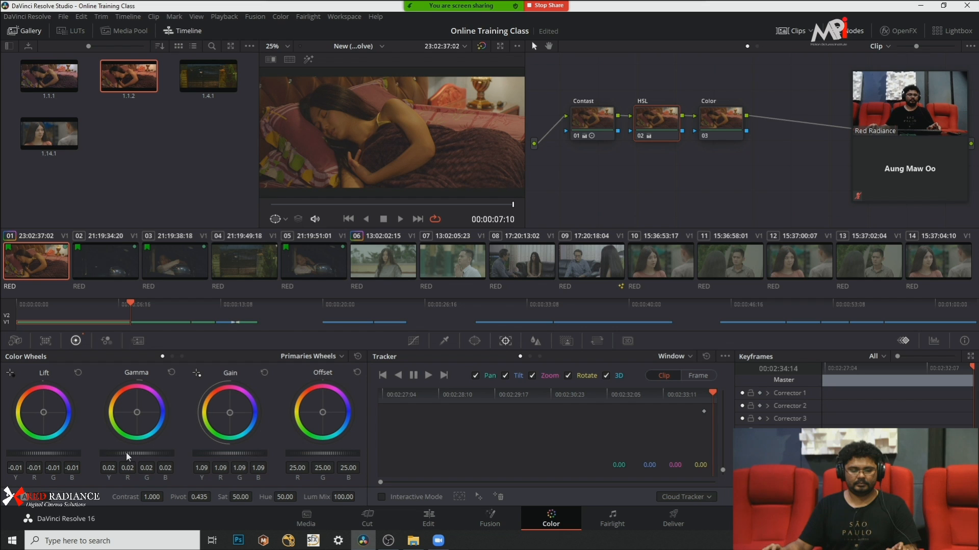
left_click_drag(136, 454, 134, 454)
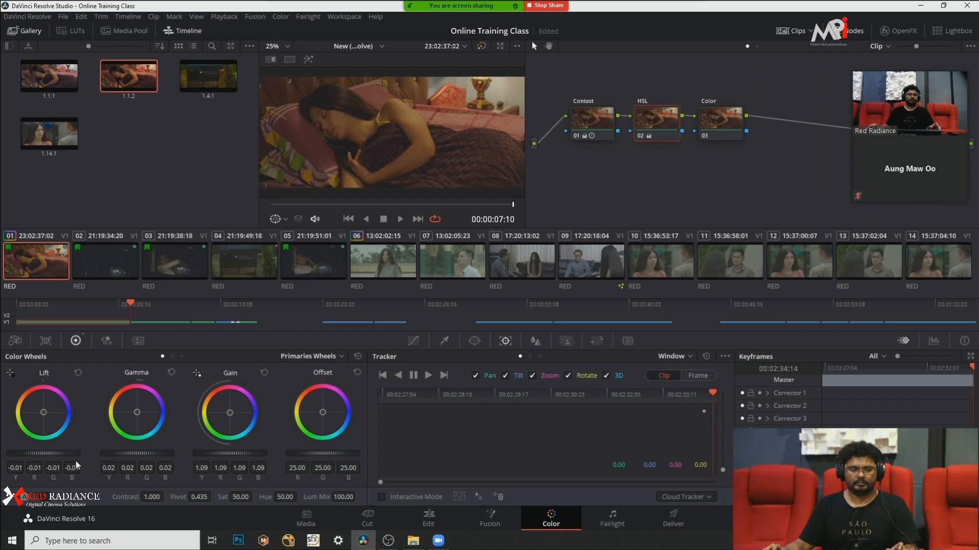
left_click_drag(38, 452, 66, 454)
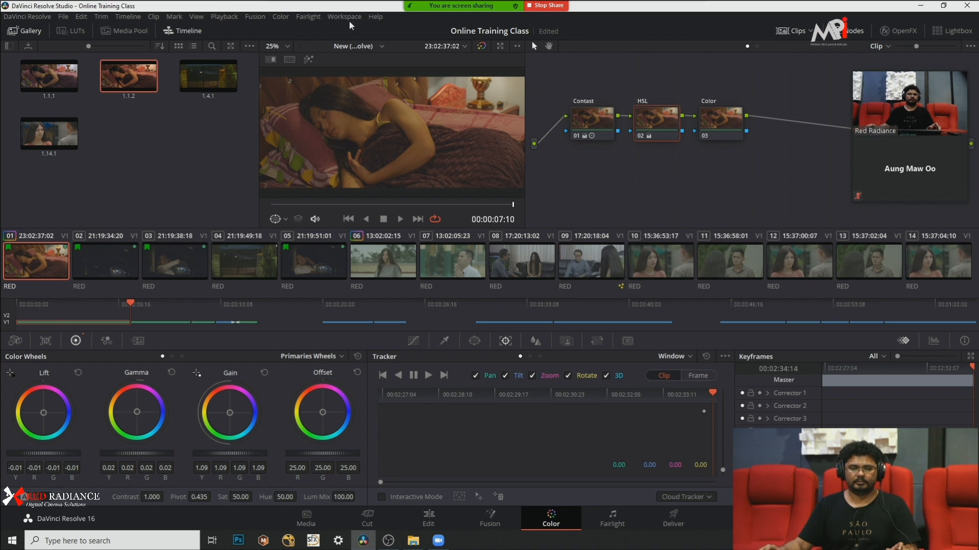
Step: Show the video scopes in the four-scope layout, with their window moved down over the clip thumbnails and tracker area
right_click(392, 113)
left_click(460, 270)
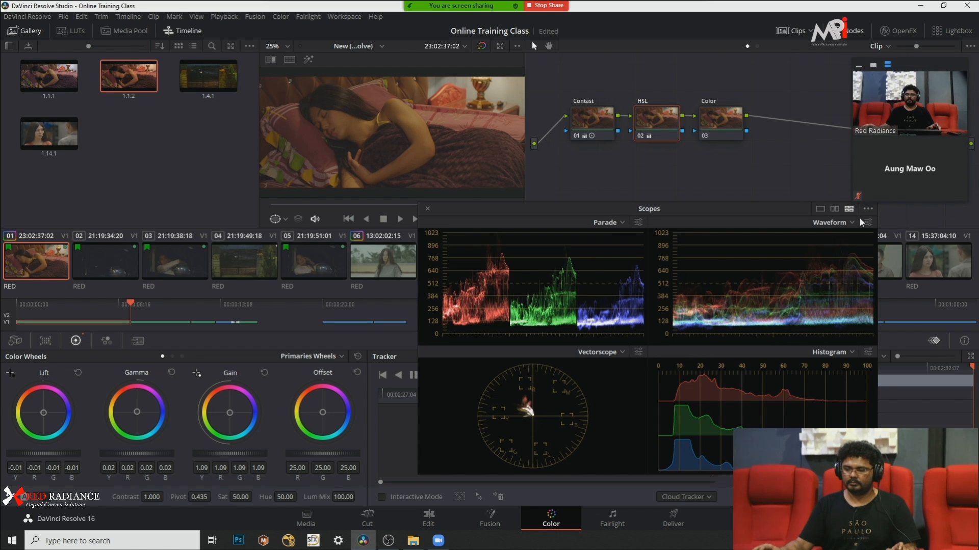
left_click(834, 209)
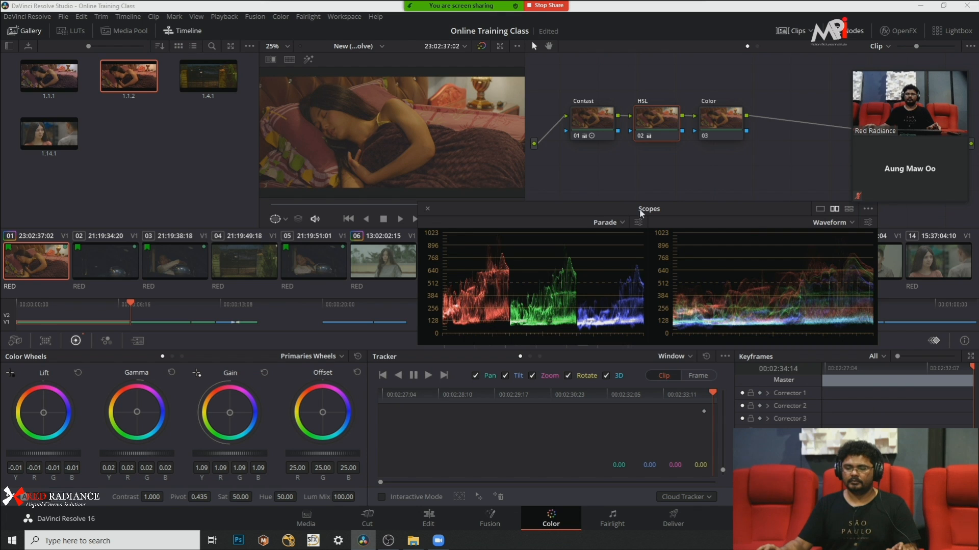
left_click_drag(701, 207, 770, 271)
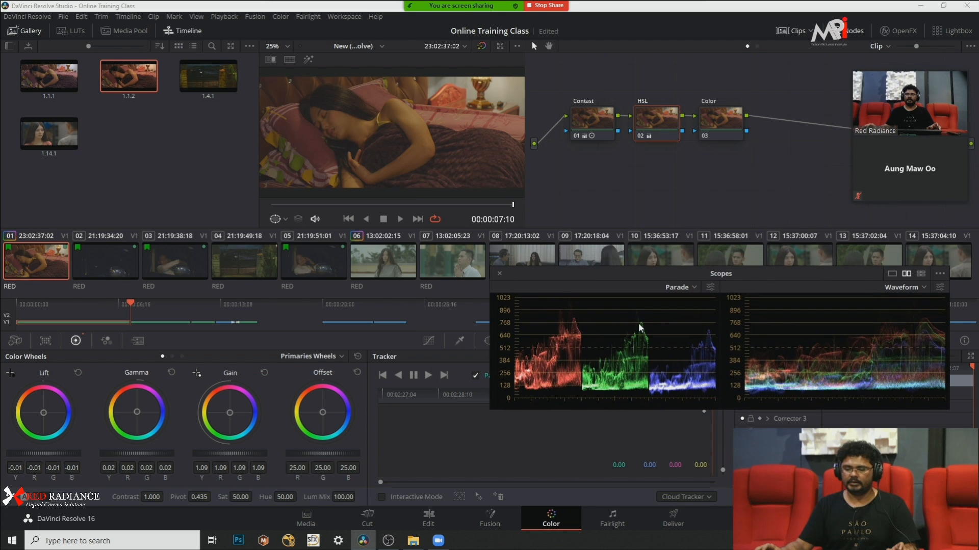
left_click(920, 275)
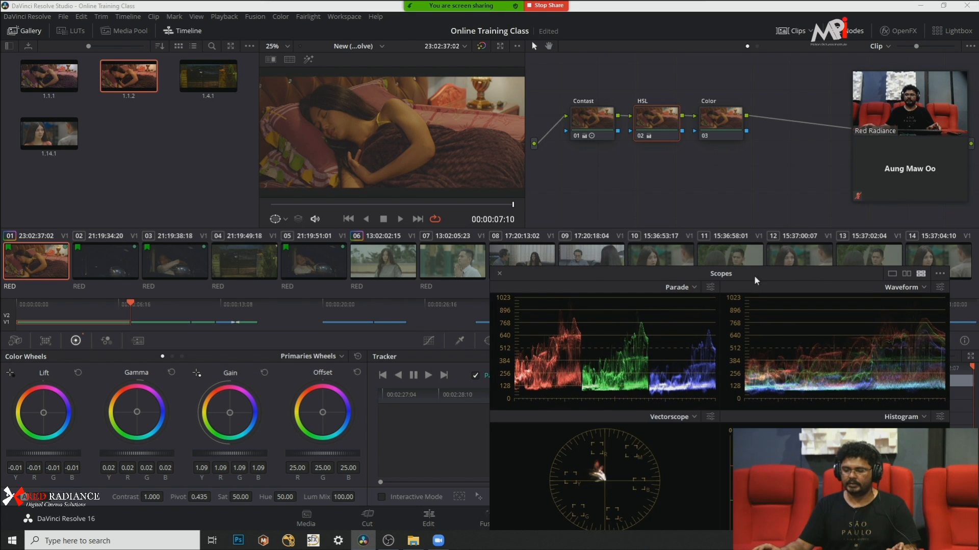
Step: Play the first clip and examine its levels in the parade, waveform, vectorscope and histogram scopes
left_click_drag(748, 275, 744, 172)
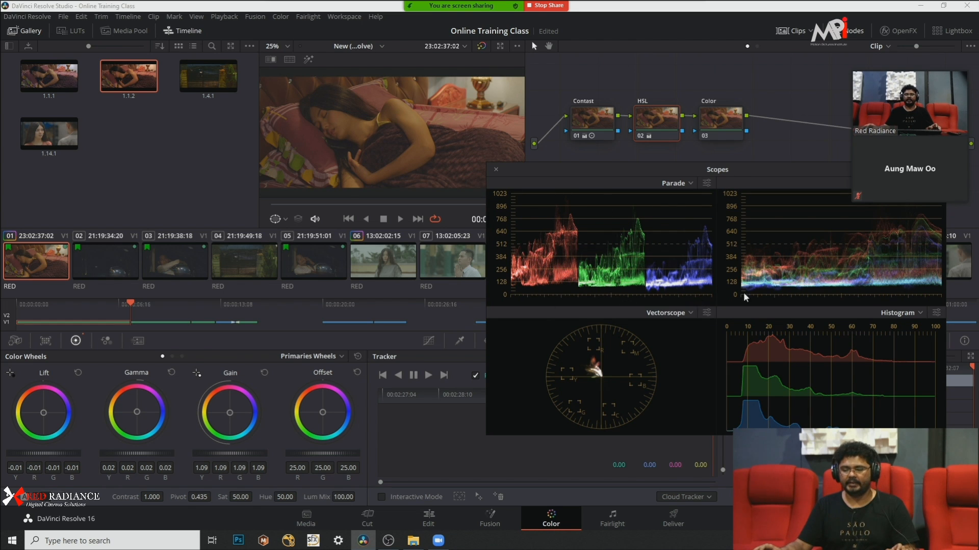
left_click_drag(749, 174, 650, 197)
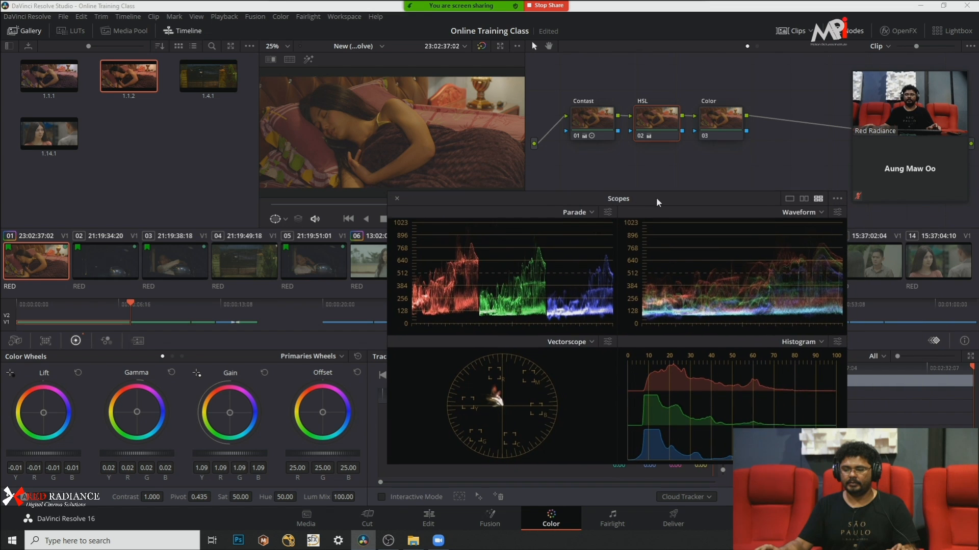
left_click_drag(521, 193, 533, 252)
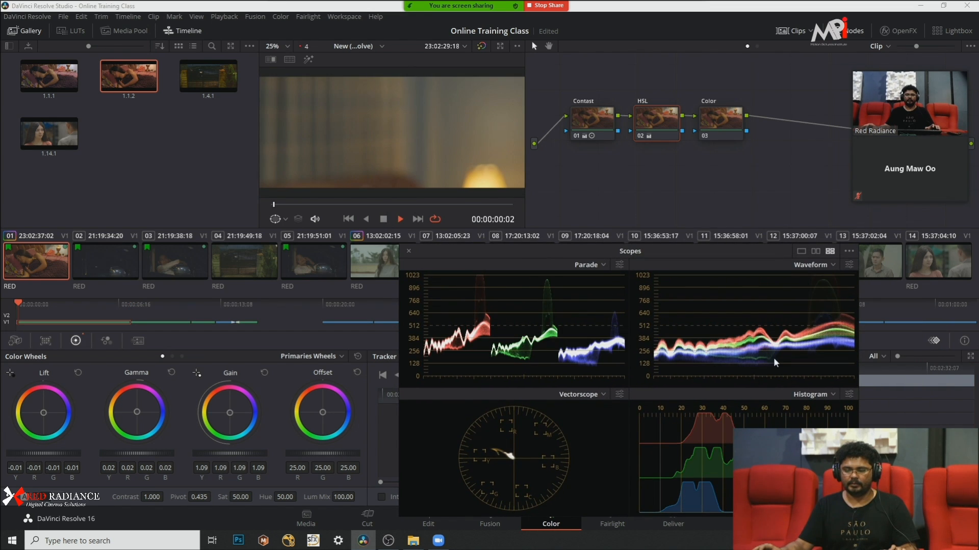
key("space")
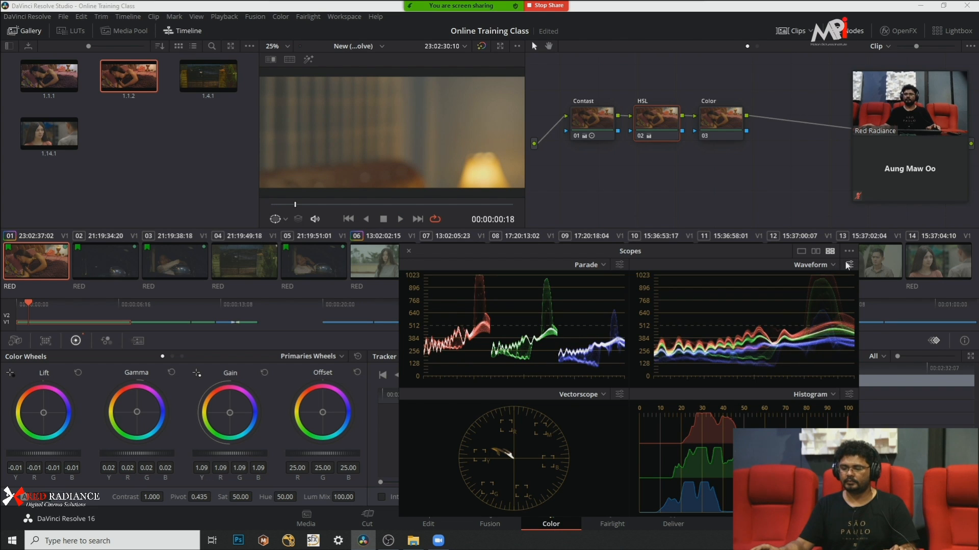
left_click(846, 263)
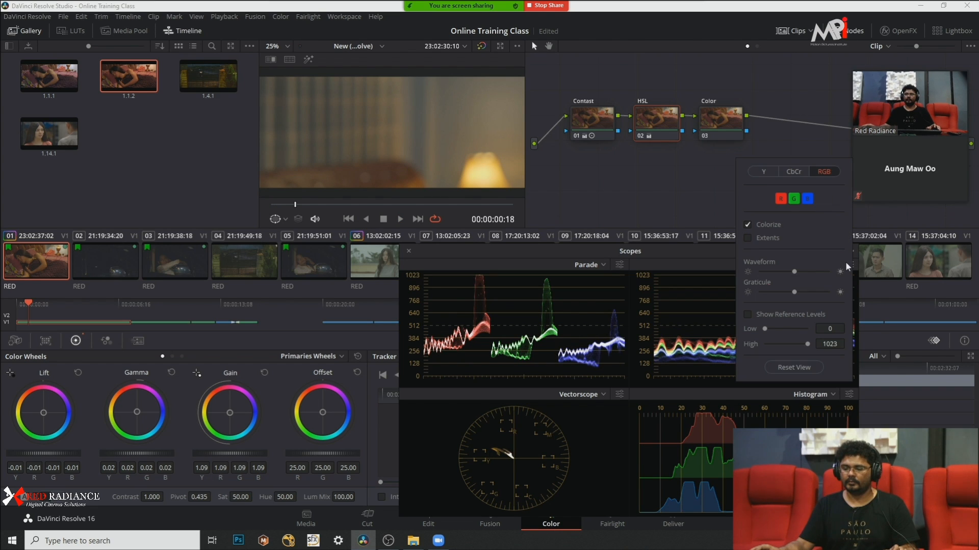
left_click(692, 308)
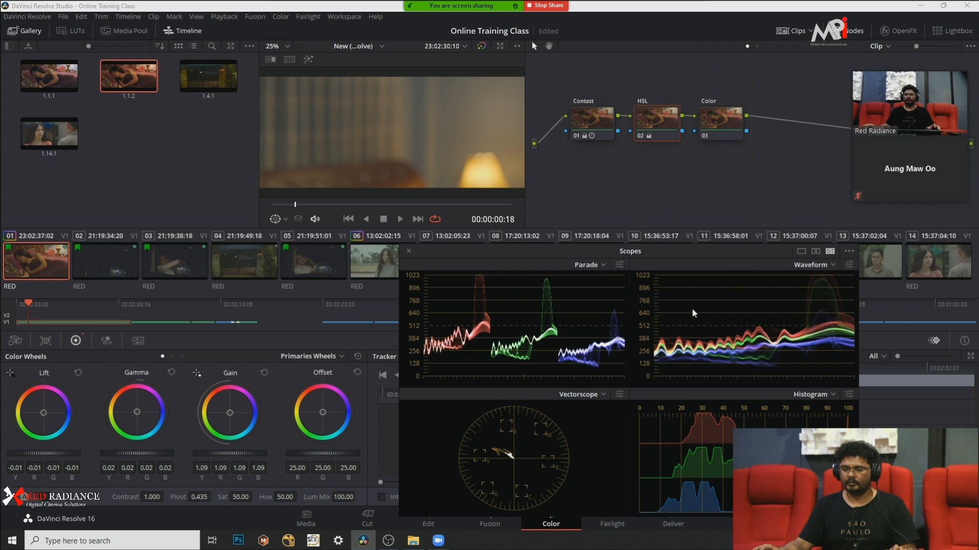
key("space")
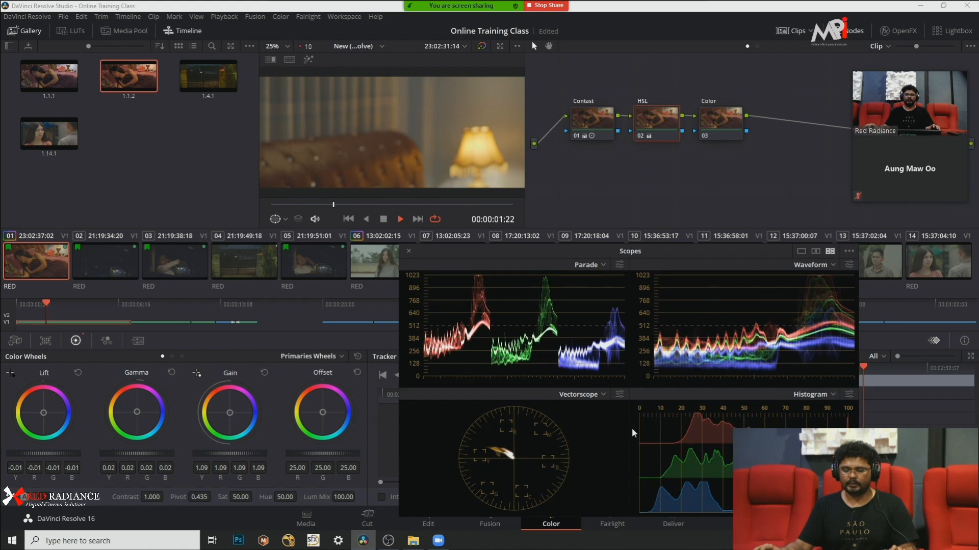
key("space")
key("space")
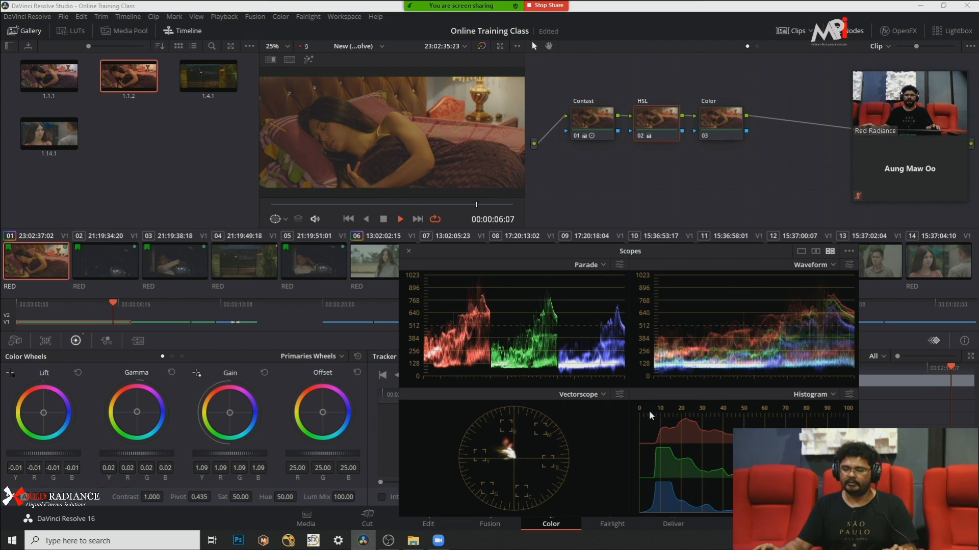
Step: Reduce the scopes to the two-scope parade and waveform layout, place their window above the keyframes area, and stop playback at 23:02:33:05
left_click_drag(683, 250, 758, 206)
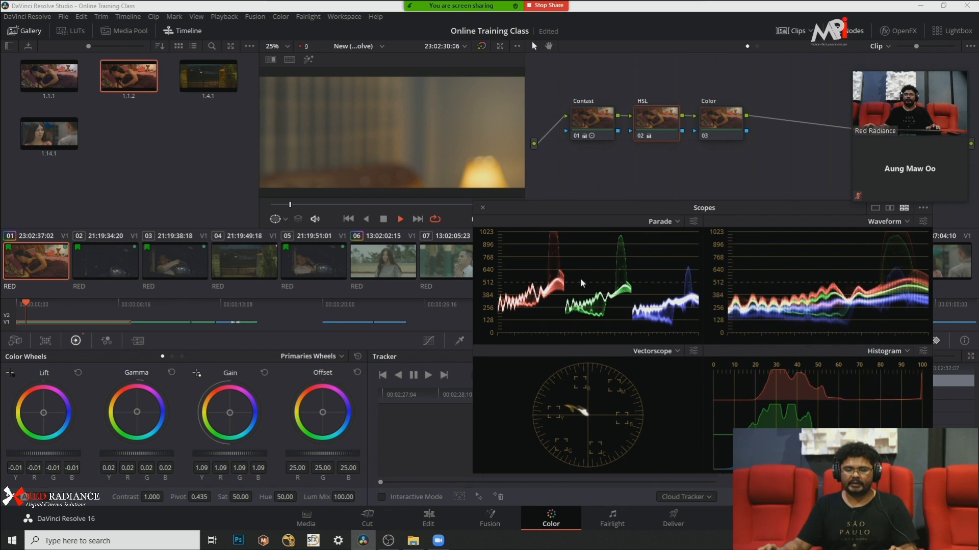
left_click(889, 208)
left_click_drag(770, 203, 810, 219)
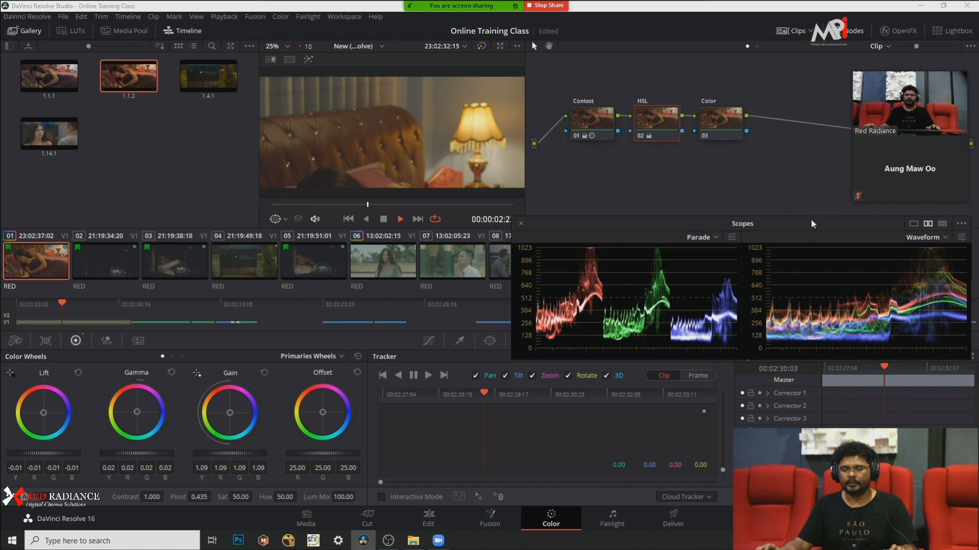
key("space")
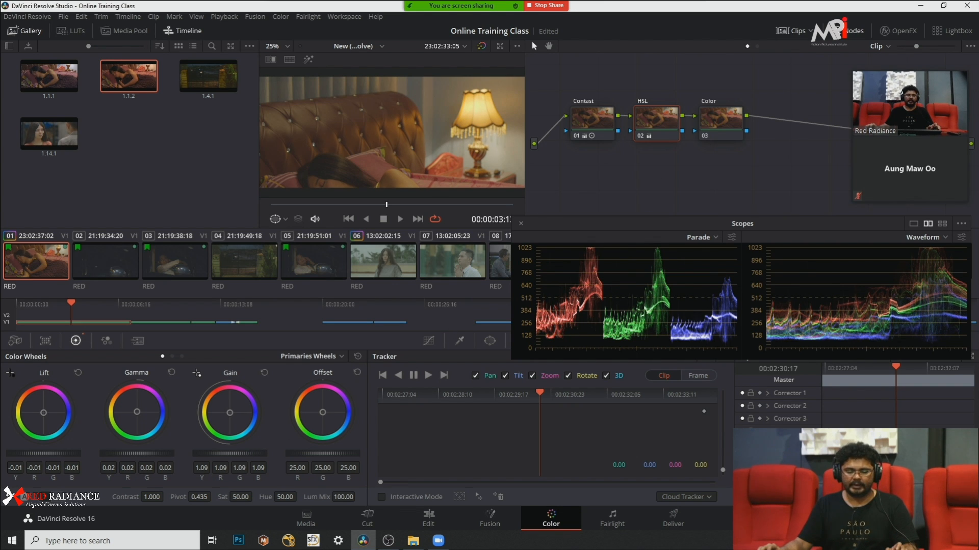
Step: On the HSL node, set the master wheels to lift -0.03, gamma 0.05 and gain 1.00
left_click_drag(246, 451, 218, 452)
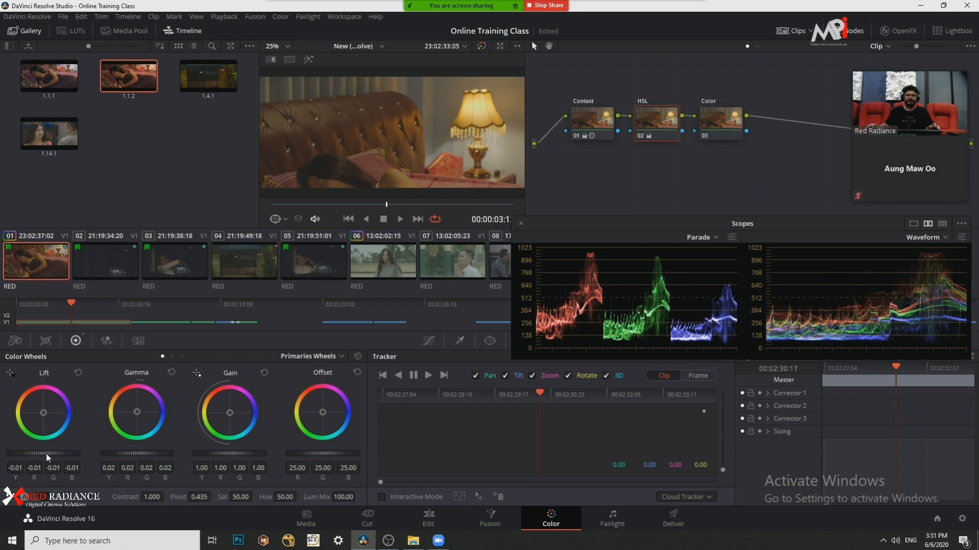
left_click_drag(46, 454, 42, 455)
left_click_drag(140, 454, 152, 454)
left_click_drag(44, 454, 40, 454)
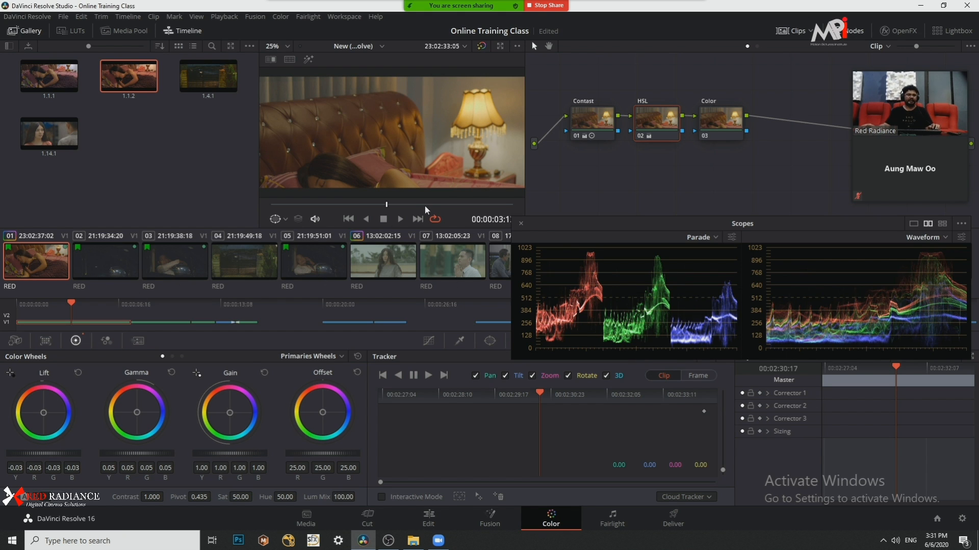
Step: At frame 23:02:36:13, compare the image with the HSL node and the contrast node each disabled and re-enabled
left_click(495, 205)
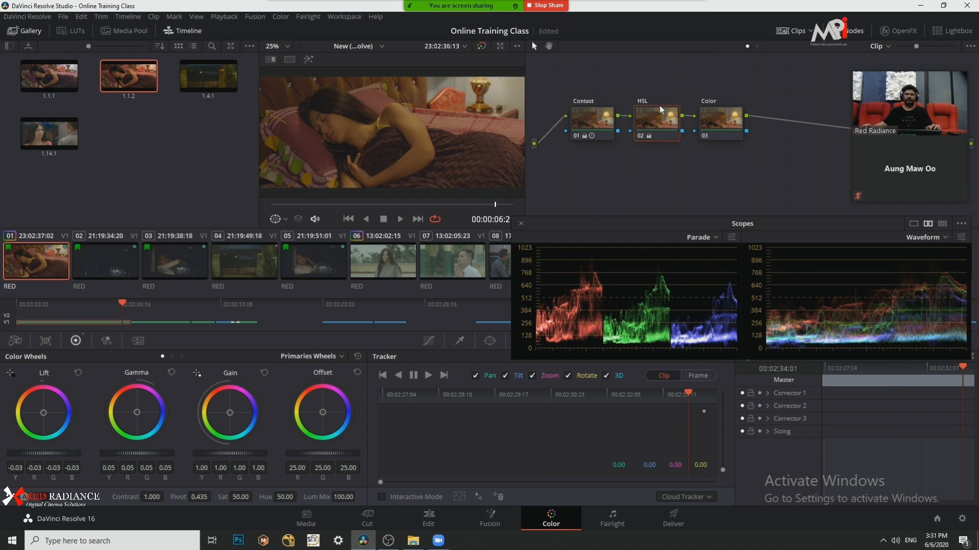
key("shift+d")
key("shift+d")
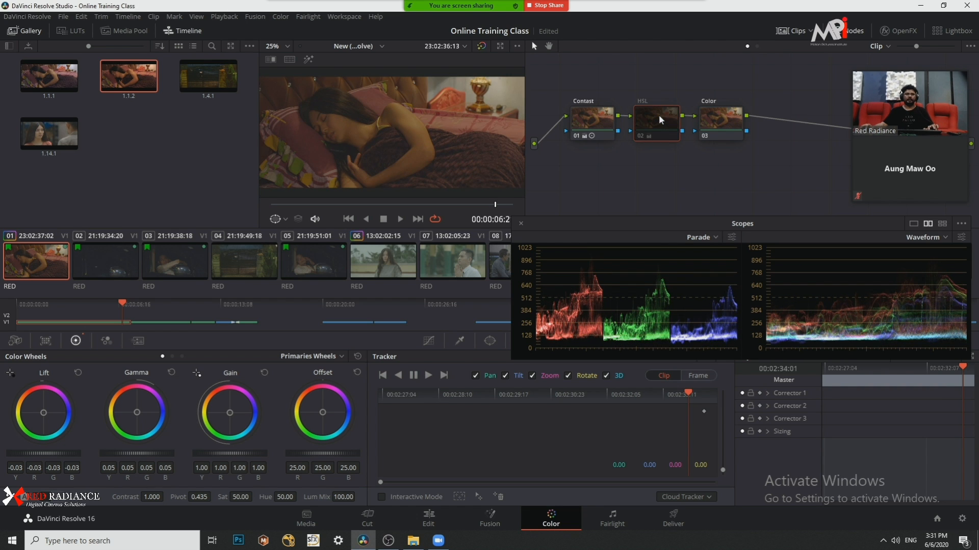
left_click(577, 121)
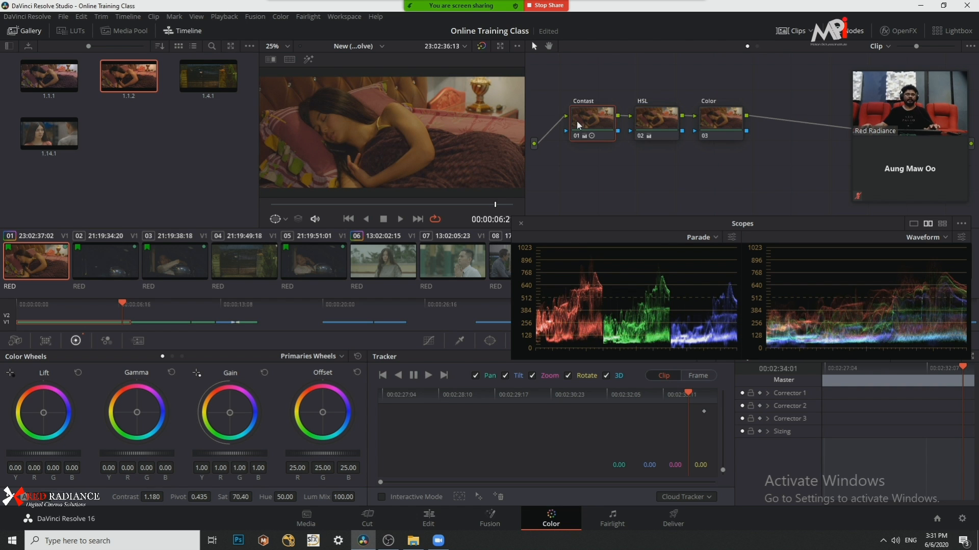
key("ctrl+d")
key("ctrl+d")
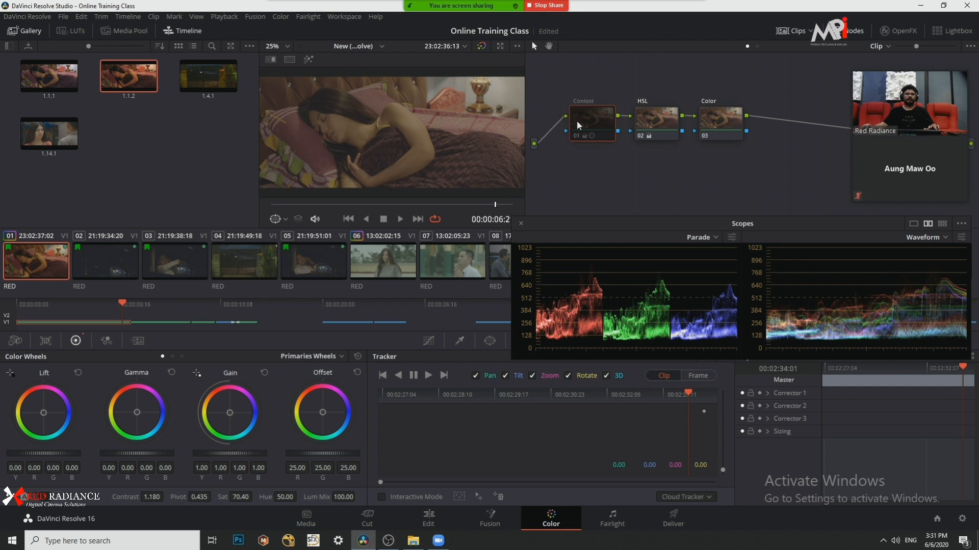
left_click(666, 123)
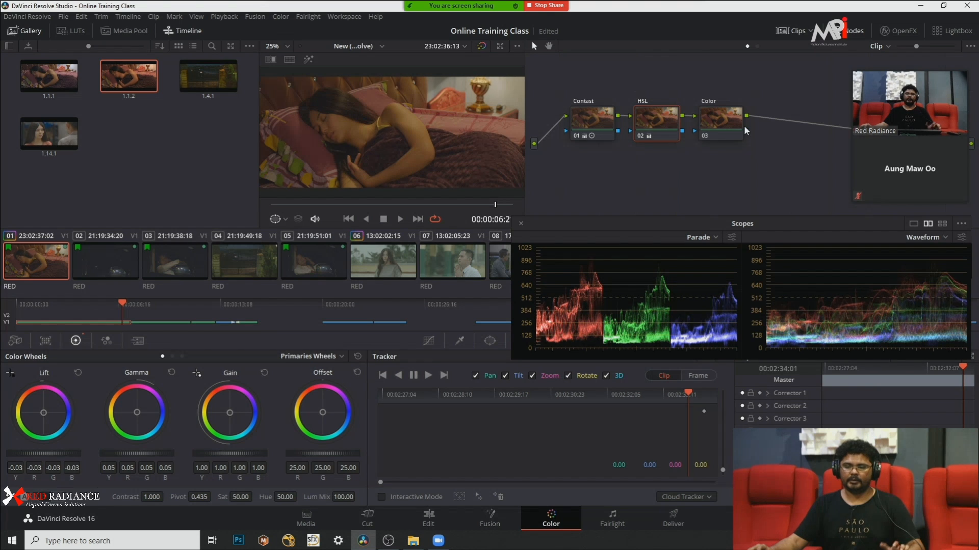
Step: On the Color node, shift the gain towards blue (red 0.89, green 1.01, blue 1.23) and the gamma slightly towards blue 0.01
left_click(724, 123)
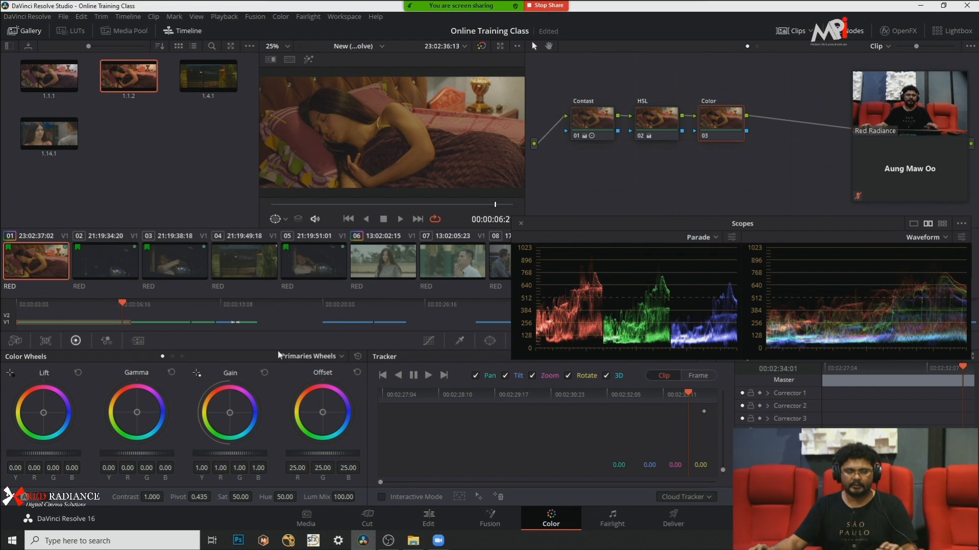
key("ctrl+f")
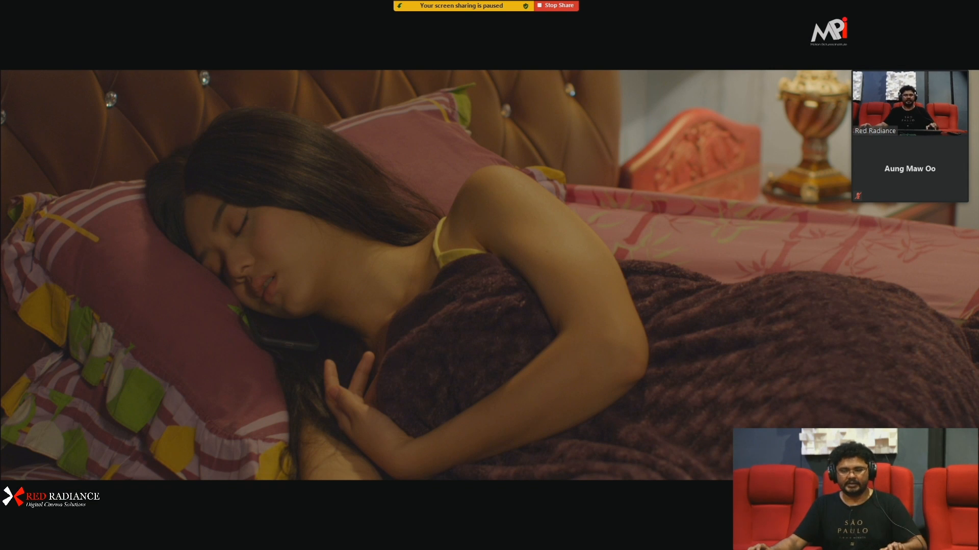
key("ctrl+f")
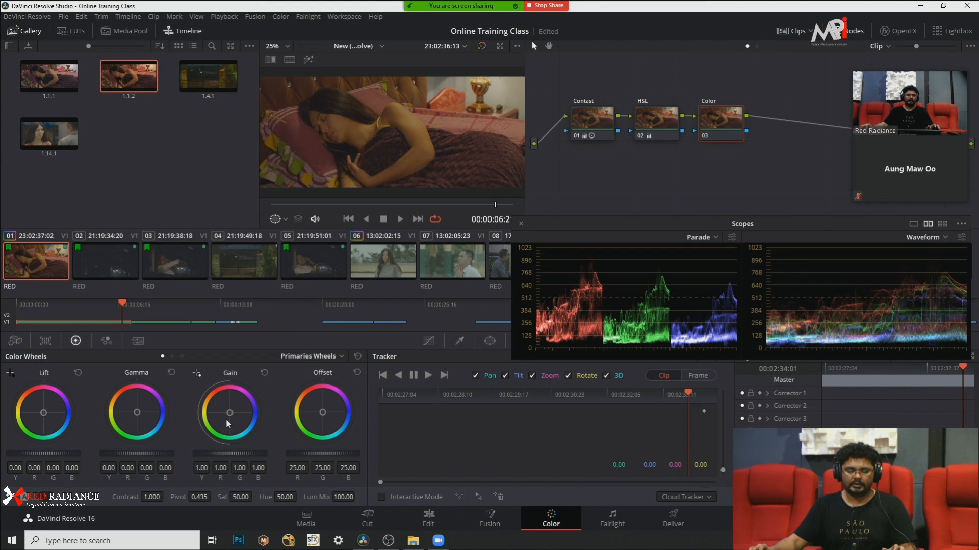
left_click_drag(230, 424, 233, 414)
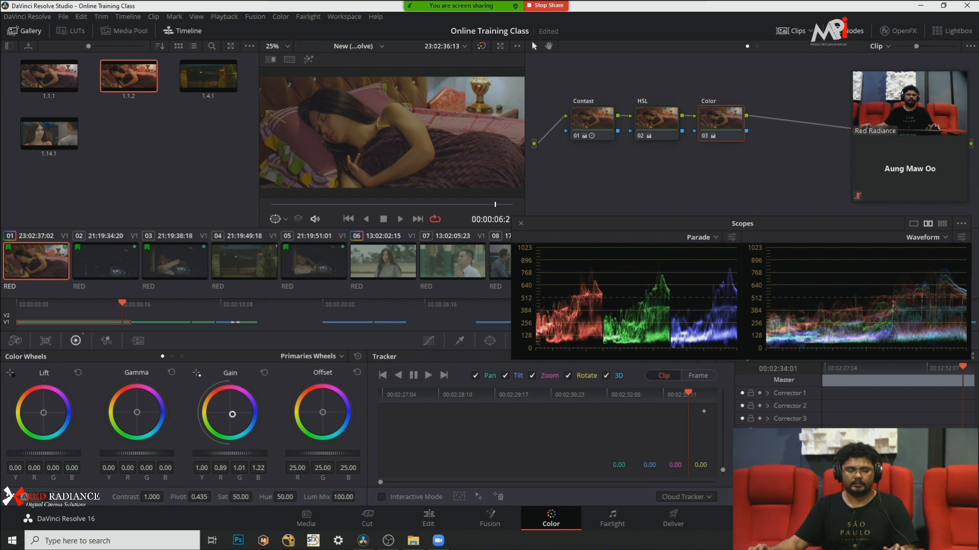
left_click_drag(137, 412, 137, 412)
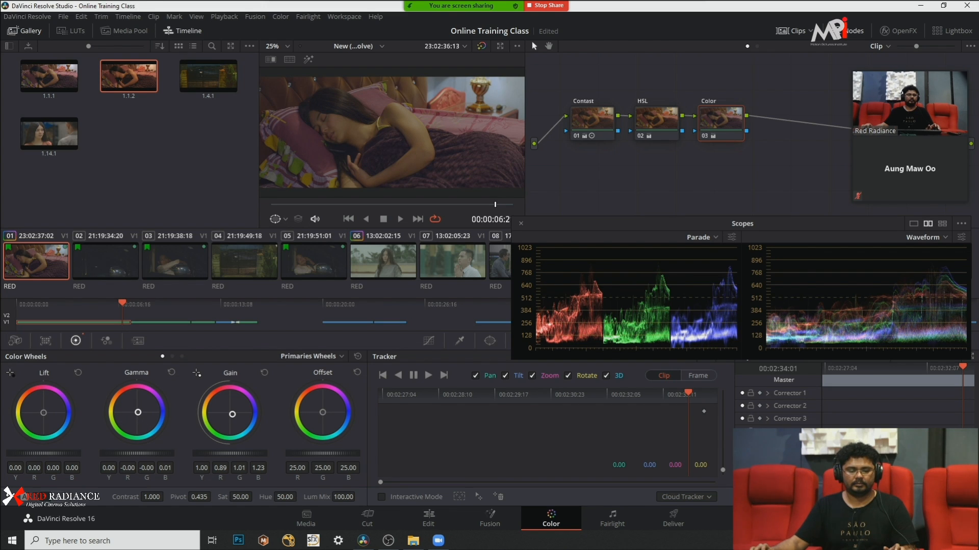
Step: Play the clip from its start up to 23:02:34:14 and set the HSL node's master wheels to lift -0.03, gamma 0.08 and gain 1.02
left_click(657, 118)
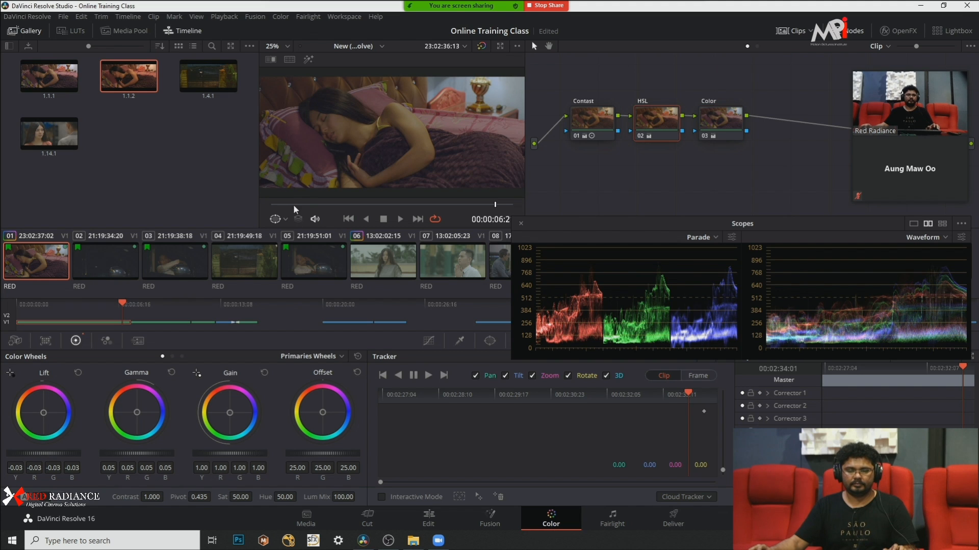
key("Home")
key("space")
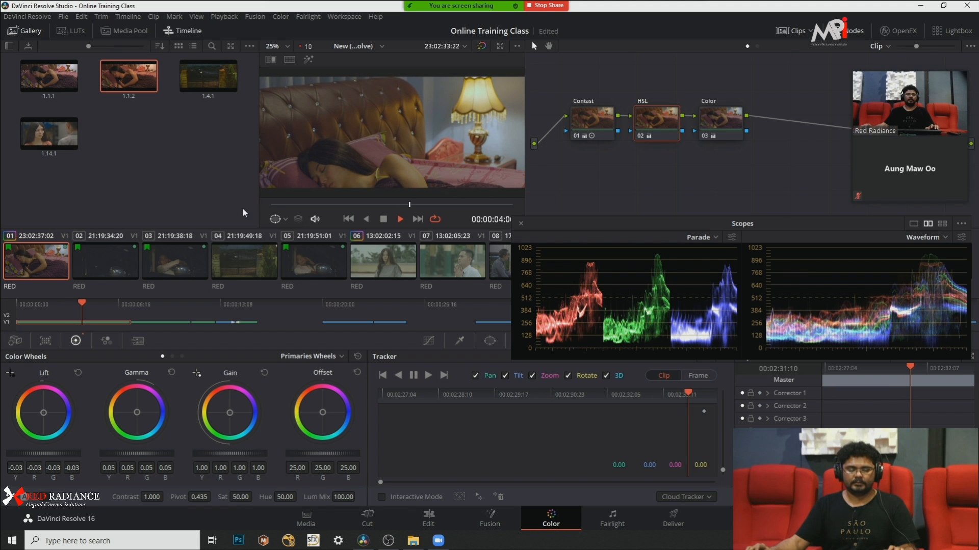
key("space")
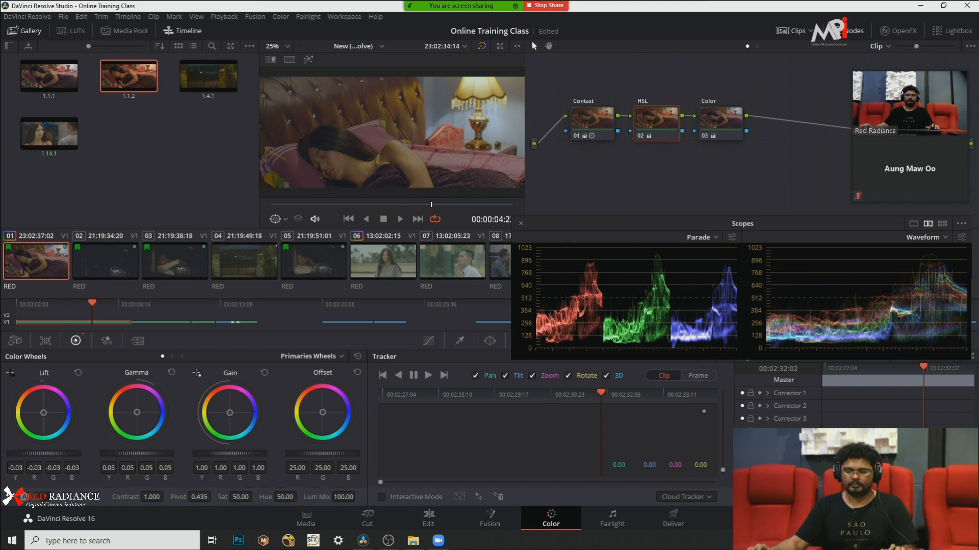
left_click_drag(229, 454, 234, 453)
left_click_drag(117, 453, 122, 453)
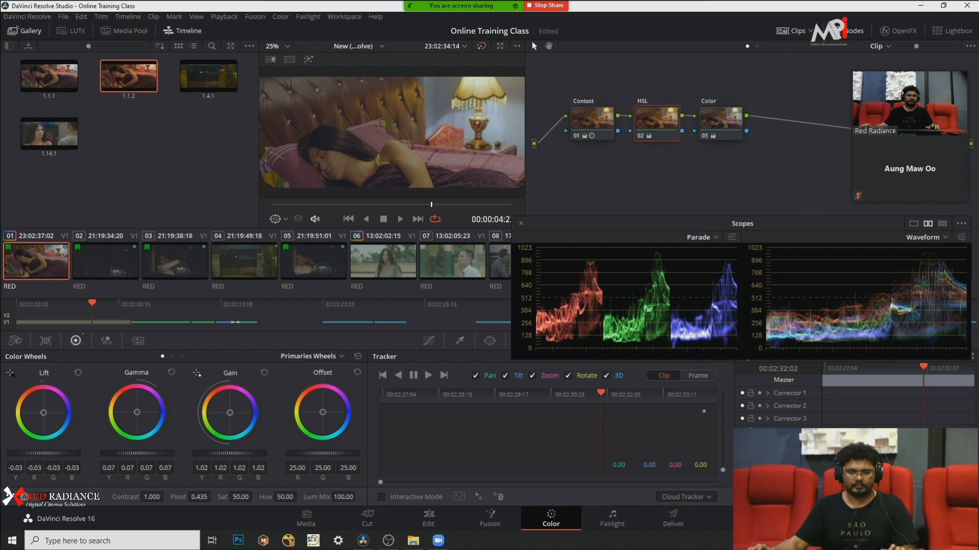
left_click_drag(43, 453, 47, 454)
left_click_drag(137, 453, 137, 453)
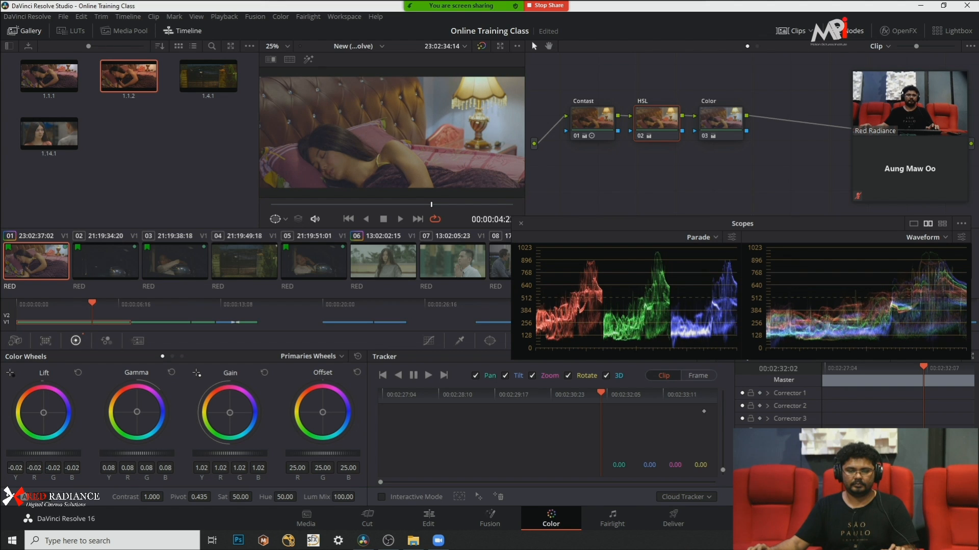
left_click_drag(44, 453, 42, 453)
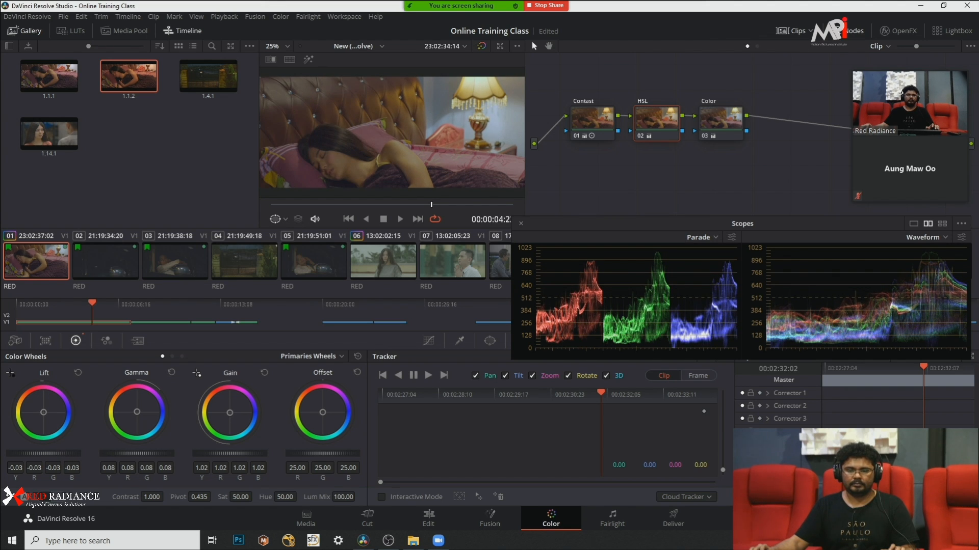
Step: At frame 23:02:36:05, show the Color node's custom curves and move the scopes window up clear of them
left_click(486, 204)
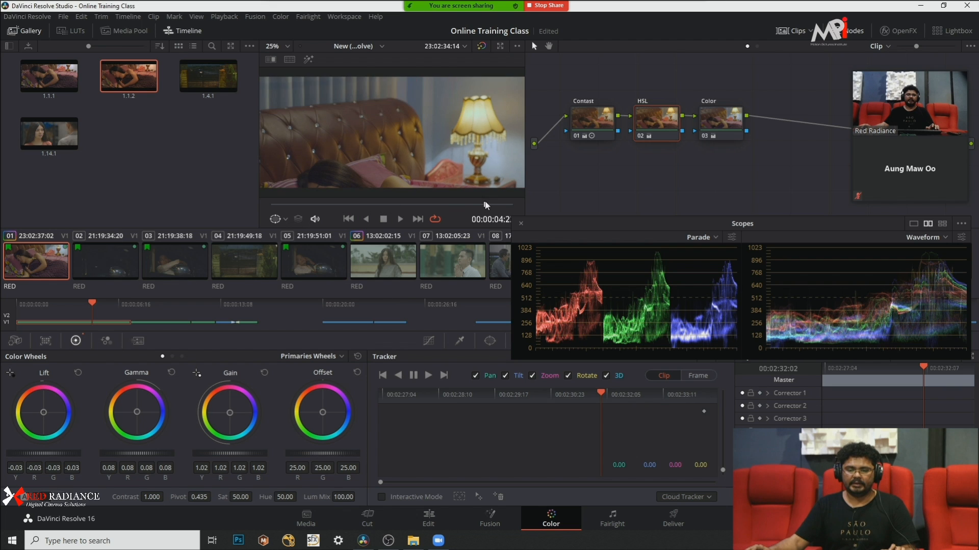
left_click(720, 123)
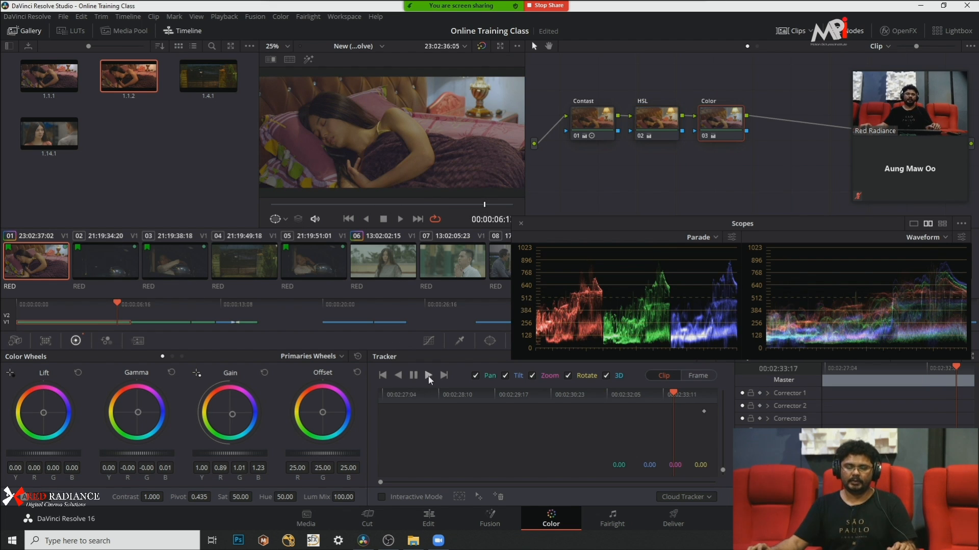
left_click(429, 340)
left_click_drag(690, 224, 699, 185)
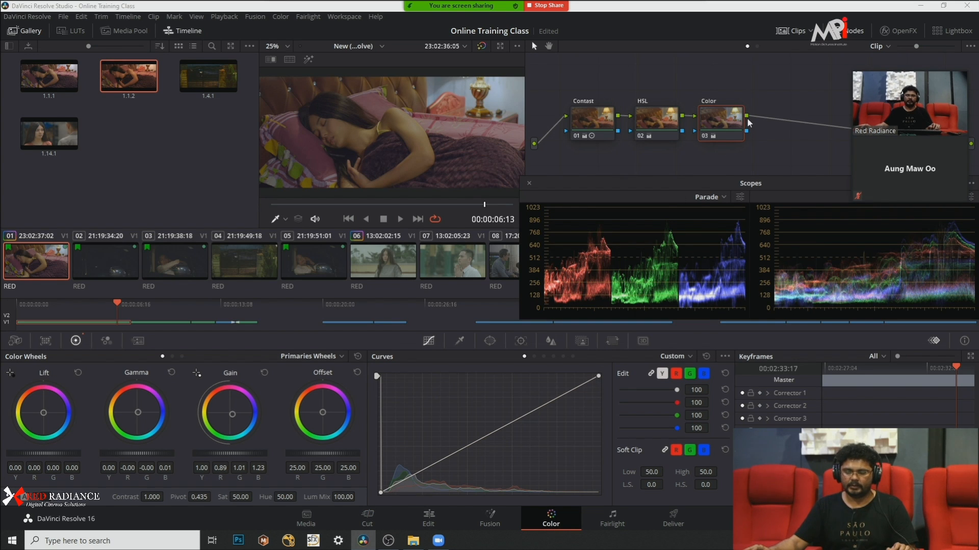
Step: Add a serial node after the Color node and shape its custom curve with three points that lift the shadows and midtones slightly
key("alt+s")
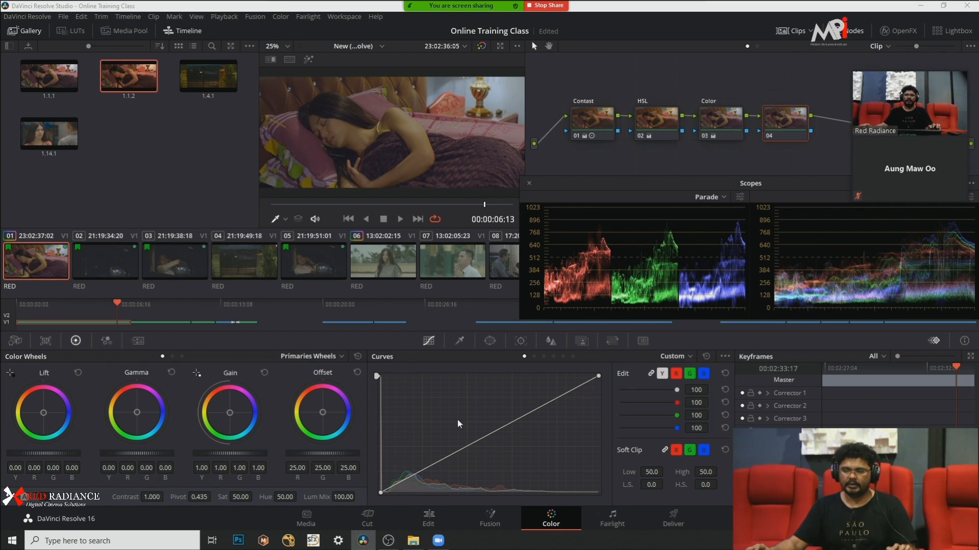
mouse_move(380, 492)
left_mouse_down()
mouse_move(380, 451)
mouse_move(379, 503)
left_mouse_up()
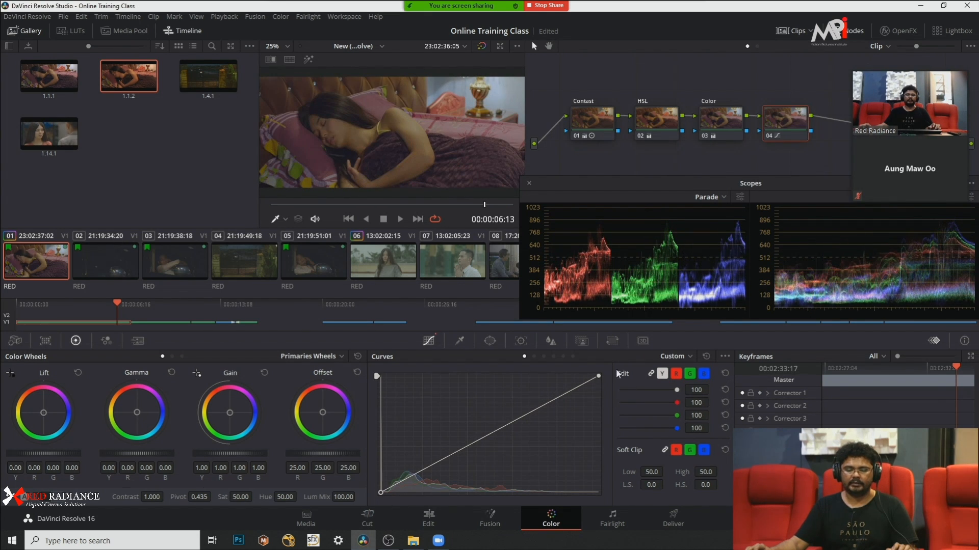
mouse_move(599, 376)
left_mouse_down()
mouse_move(599, 396)
mouse_move(595, 353)
mouse_move(597, 418)
mouse_move(599, 357)
mouse_move(583, 349)
mouse_move(492, 363)
mouse_move(594, 366)
mouse_move(476, 369)
mouse_move(601, 375)
left_mouse_up()
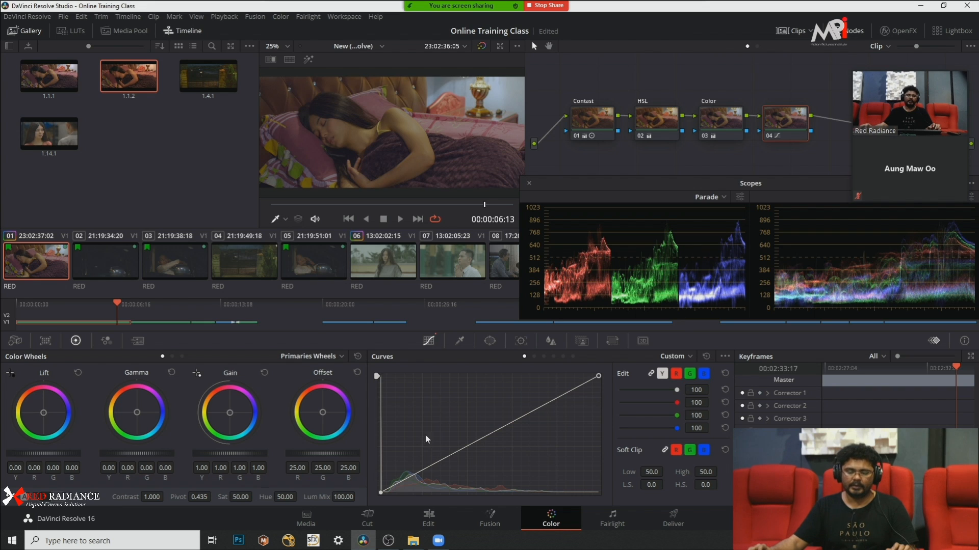
left_click(448, 455)
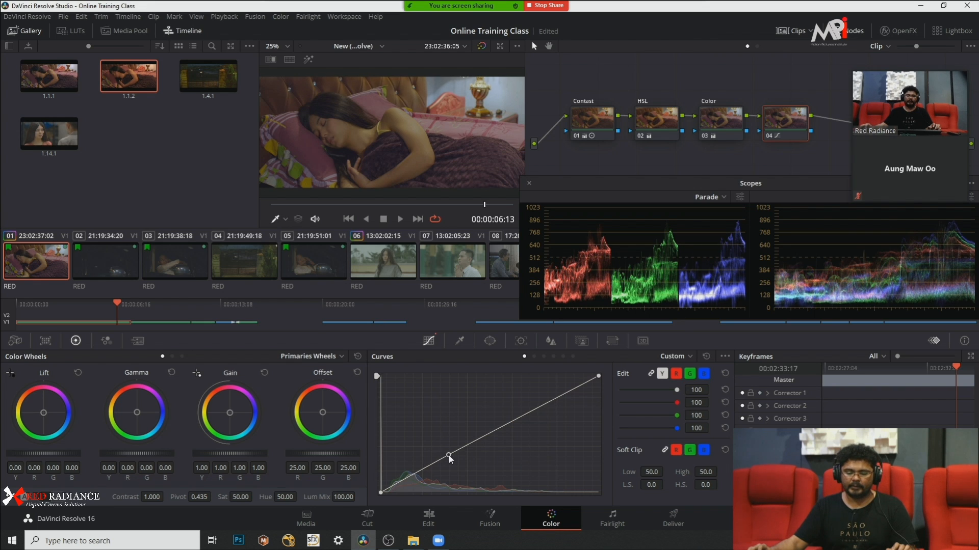
left_click(519, 418)
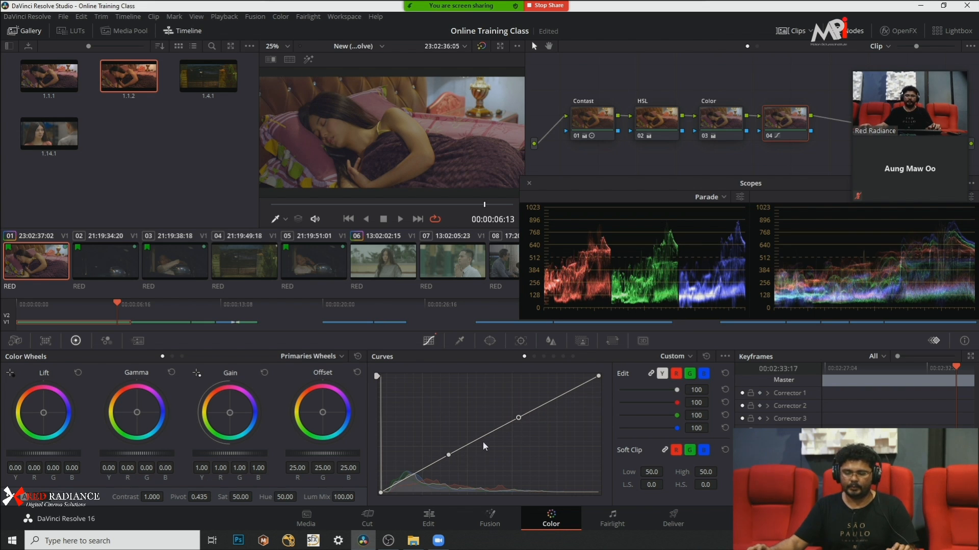
left_click_drag(448, 455, 448, 451)
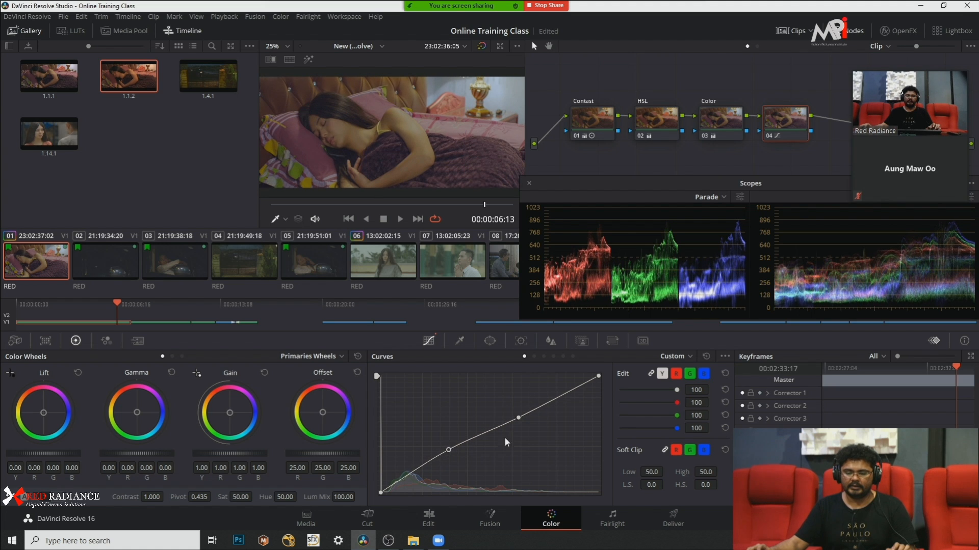
left_click_drag(518, 418, 487, 430)
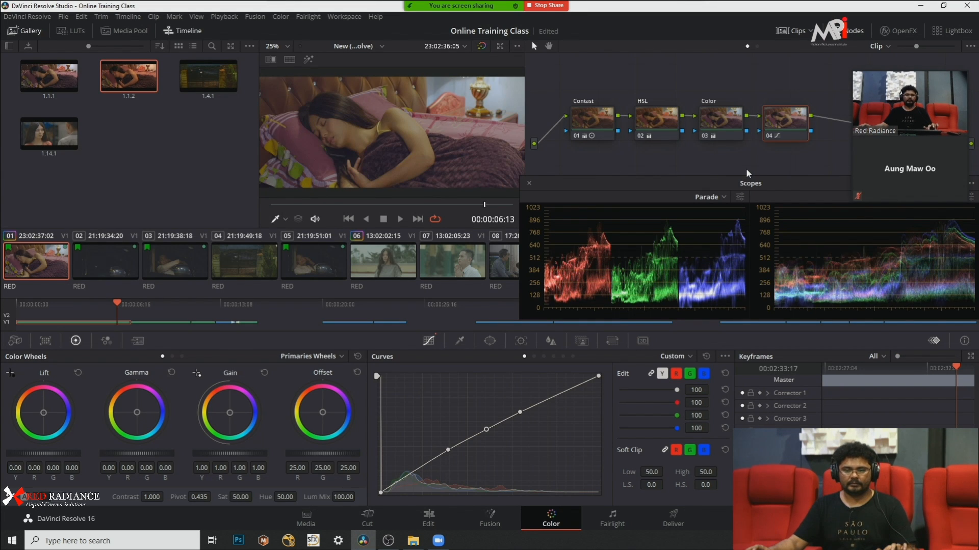
Step: Compare the image with the curves node disabled and re-enabled
key("ctrl+d")
key("ctrl+d")
key("ctrl+d")
key("ctrl+d")
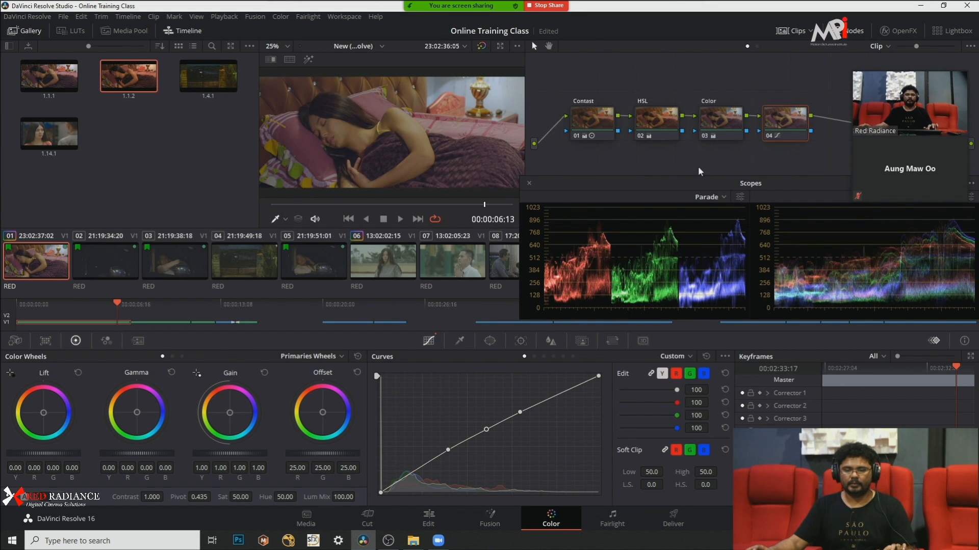
Step: Review the graded clip by playing from near its start up to 23:02:33:01, and go to frame 23:02:35:09
left_click_drag(380, 206, 307, 214)
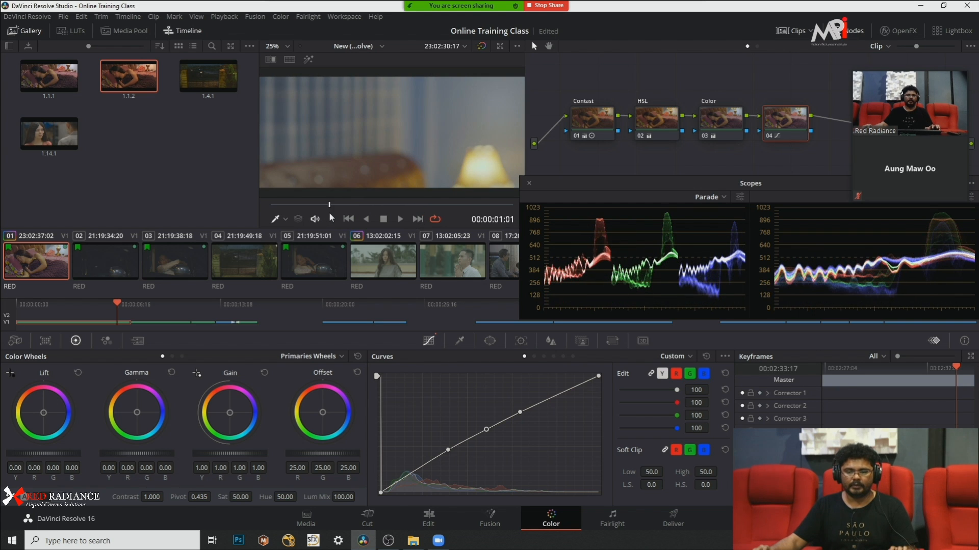
left_click(367, 219)
left_click(400, 220)
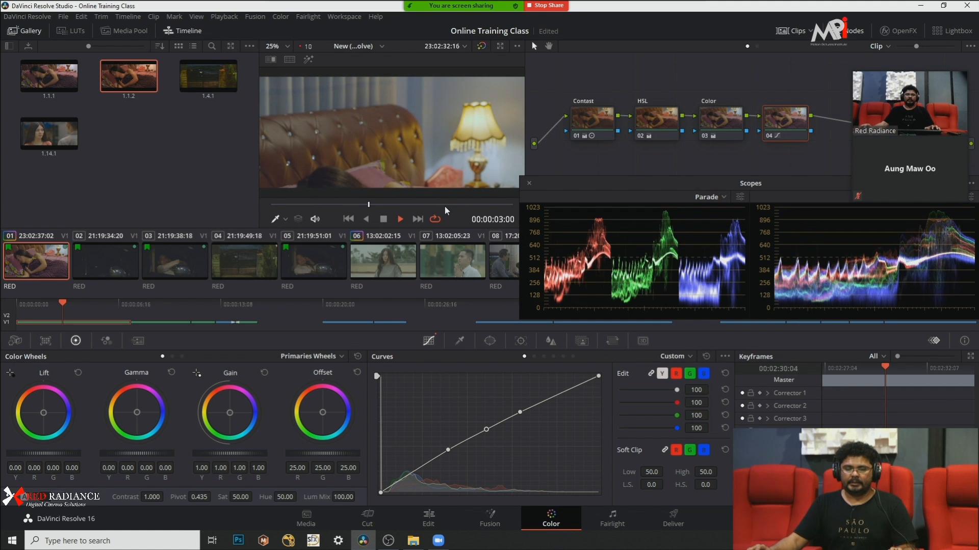
key("space")
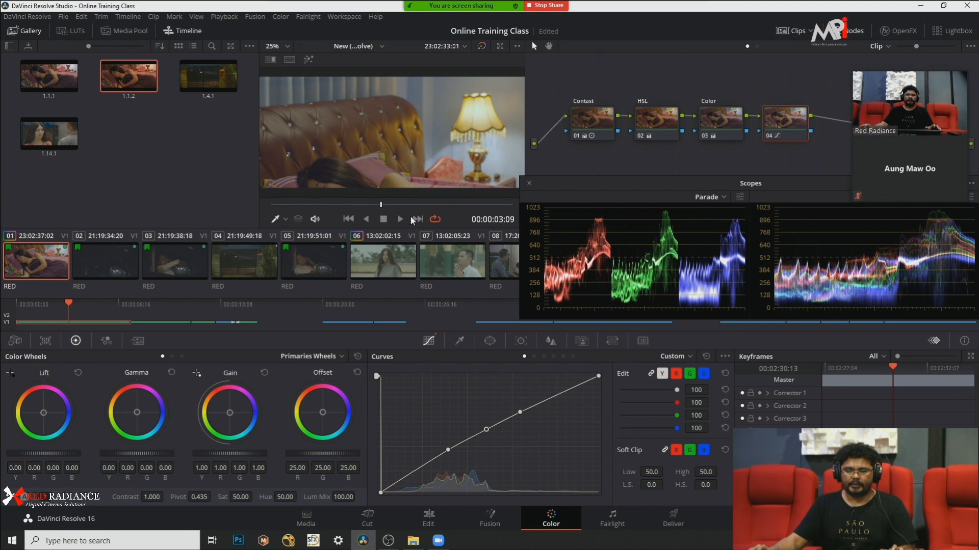
left_click(457, 205)
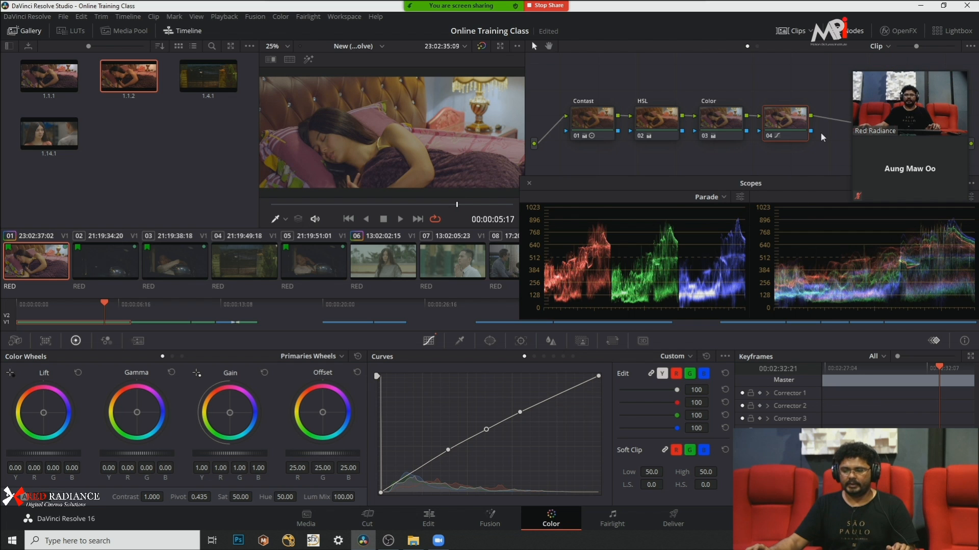
Step: Add another serial node after the curves node 04
key("super")
key("super")
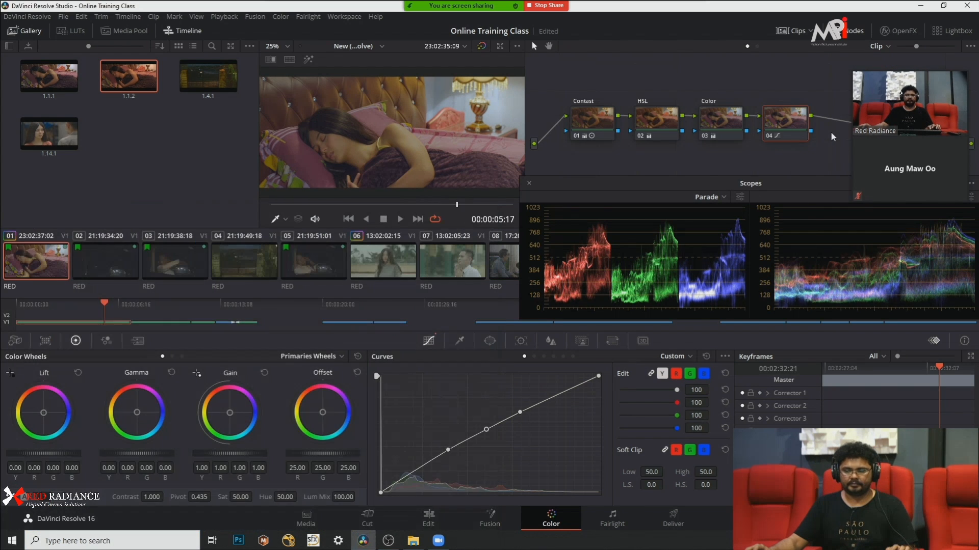
key("alt+s")
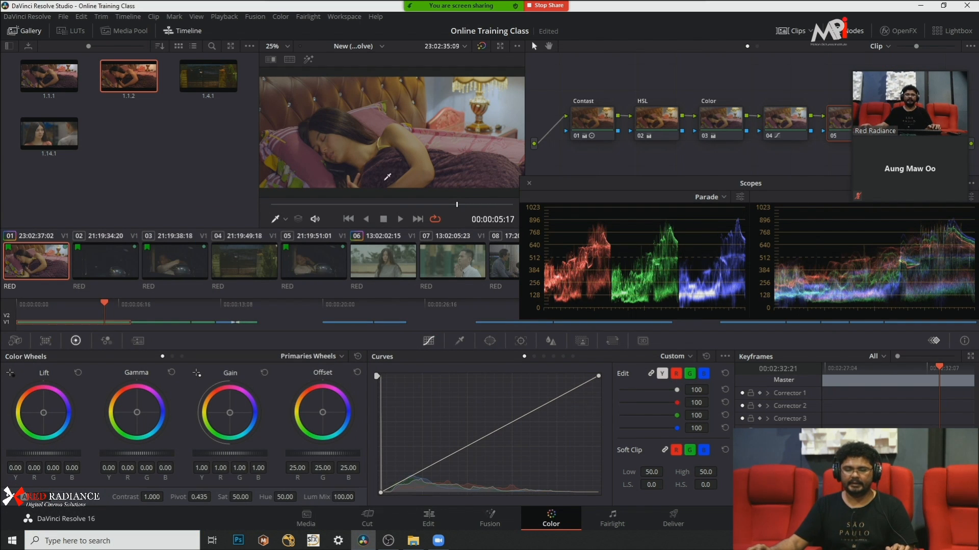
Step: Look through the full gallery window, and show the still album list and the gallery's display options
left_click(231, 46)
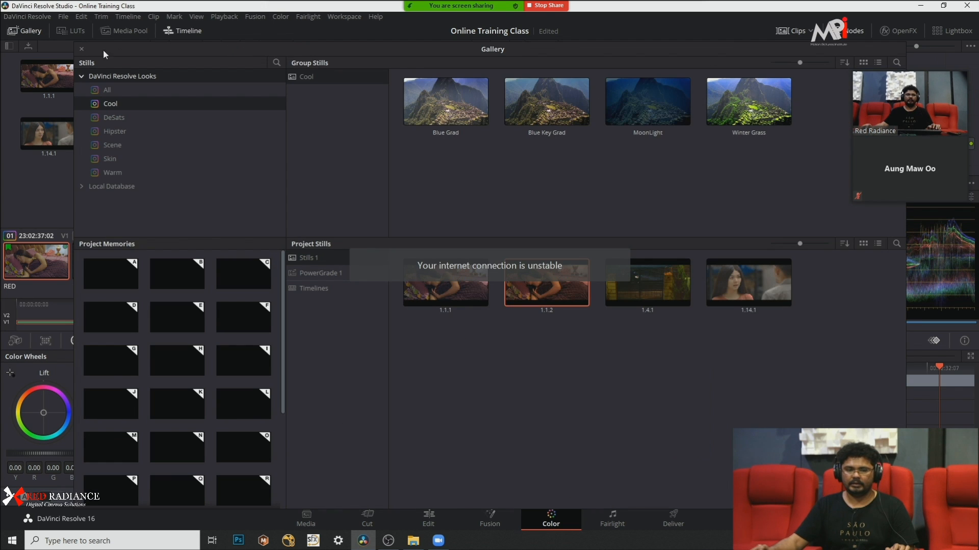
left_click(81, 49)
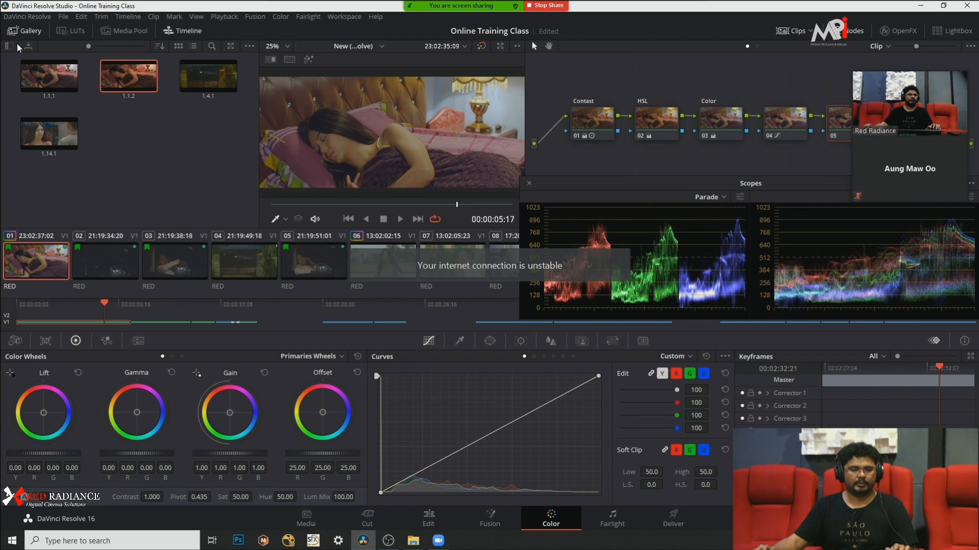
left_click(8, 46)
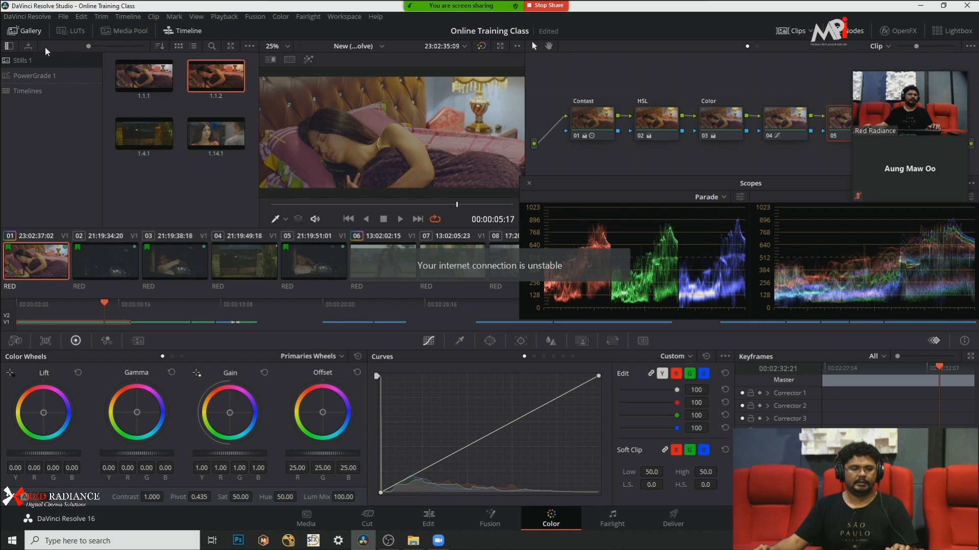
left_click(248, 46)
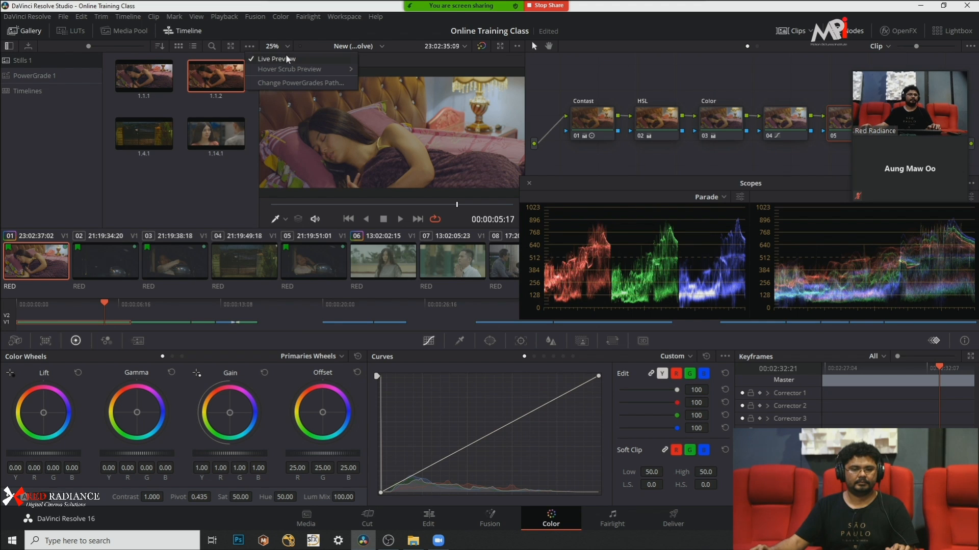
left_click(131, 196)
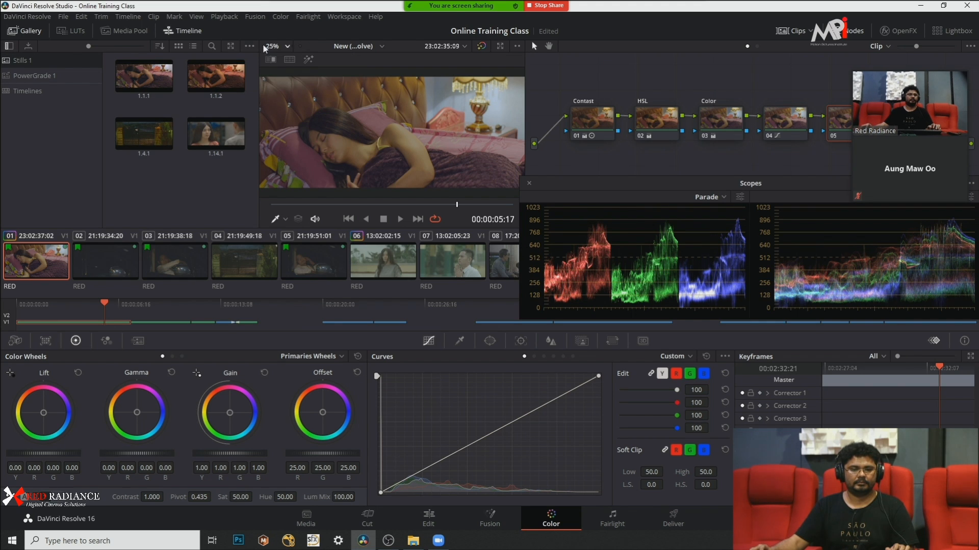
Step: Narrow the gallery, hide its album list and widen the node graph until node 05 is fully in view
left_click_drag(259, 46, 217, 49)
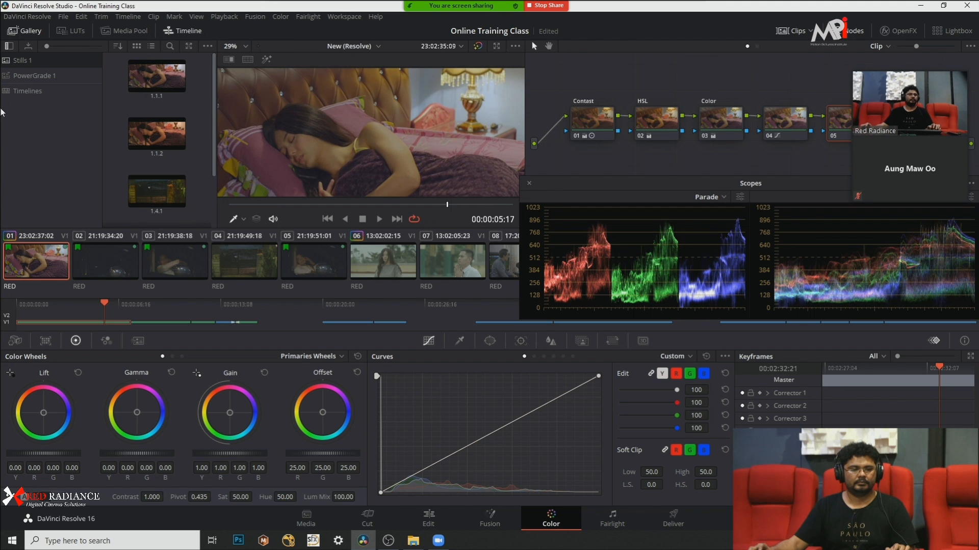
left_click(10, 46)
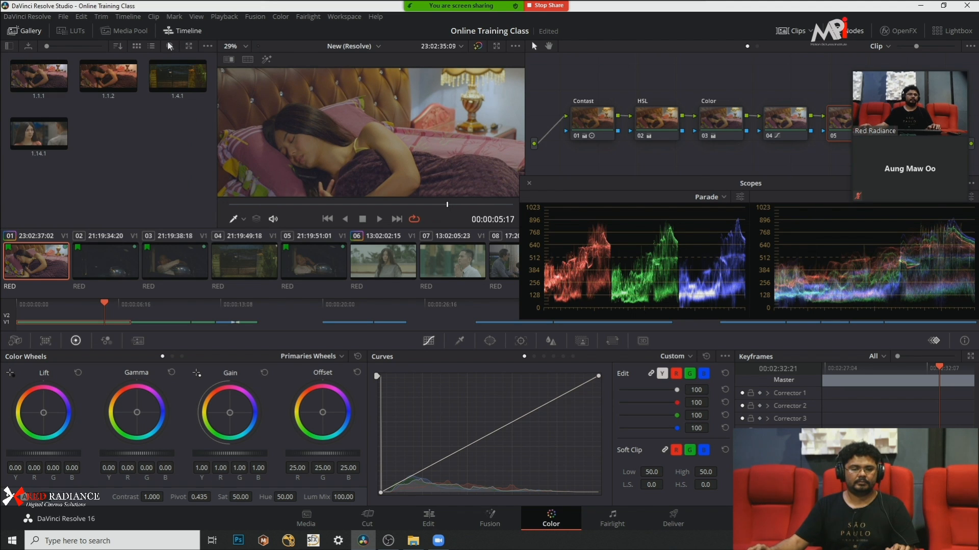
mouse_move(441, 9)
left_click(373, 12)
left_click(250, 96)
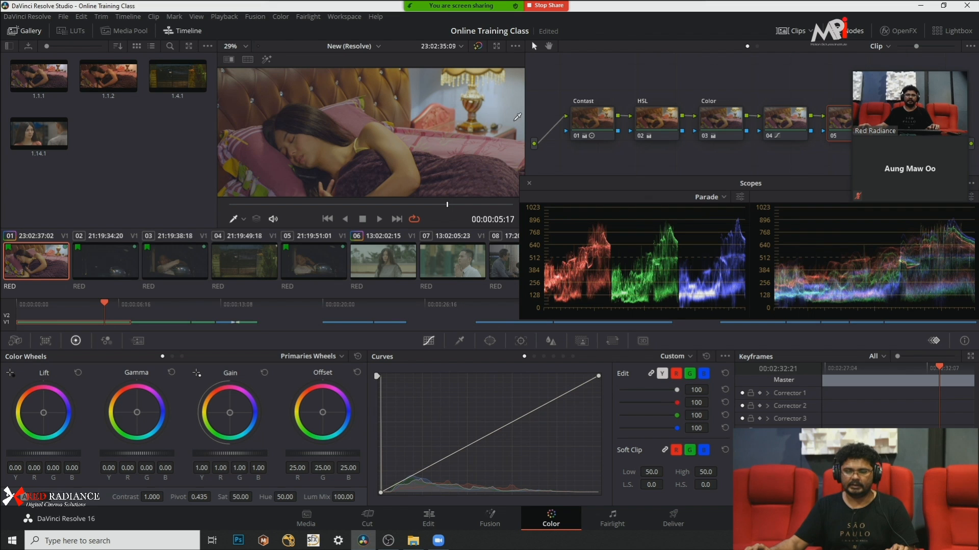
left_click_drag(525, 117, 383, 117)
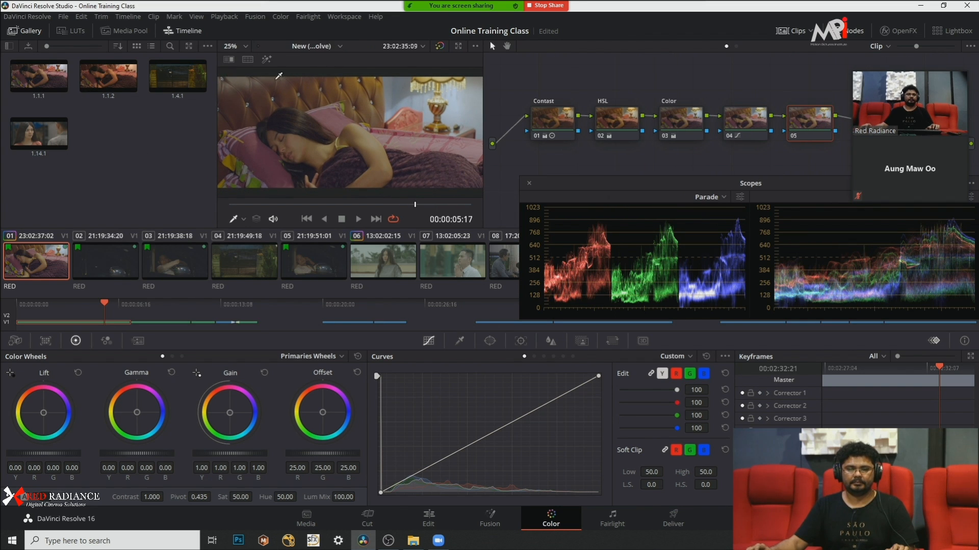
Step: Inspect the image in the enlarged viewer, restore the normal layout and zoom the viewer to 24%
left_click(458, 46)
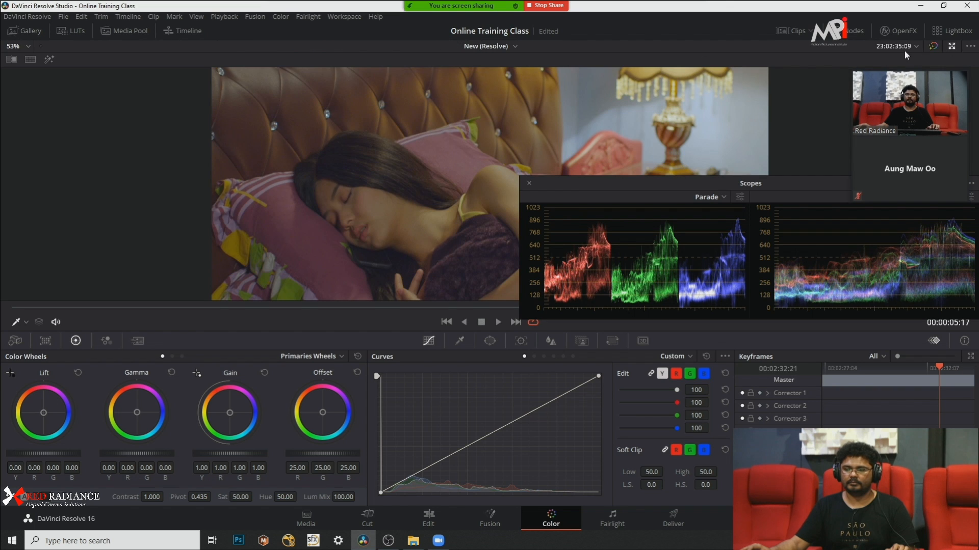
left_click(949, 46)
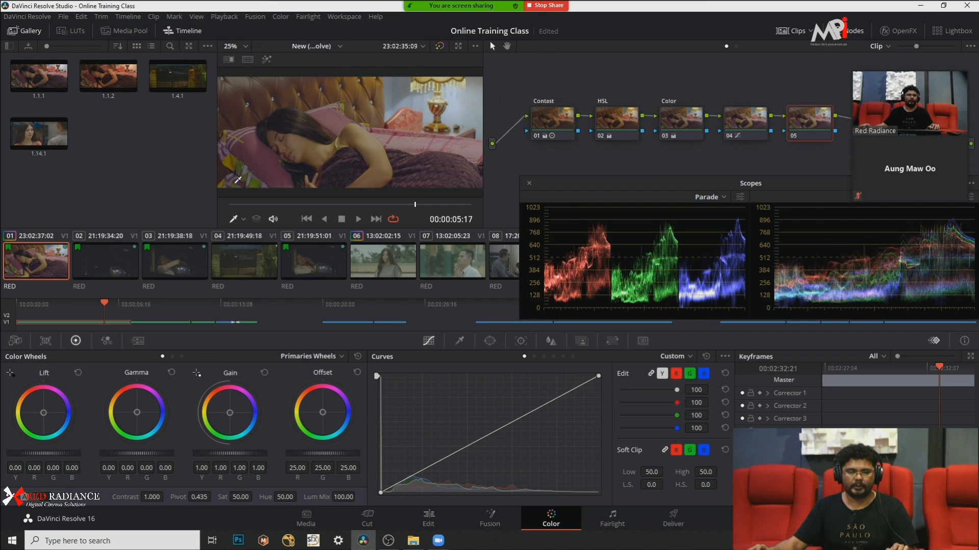
scroll(280, 169, "down", 1)
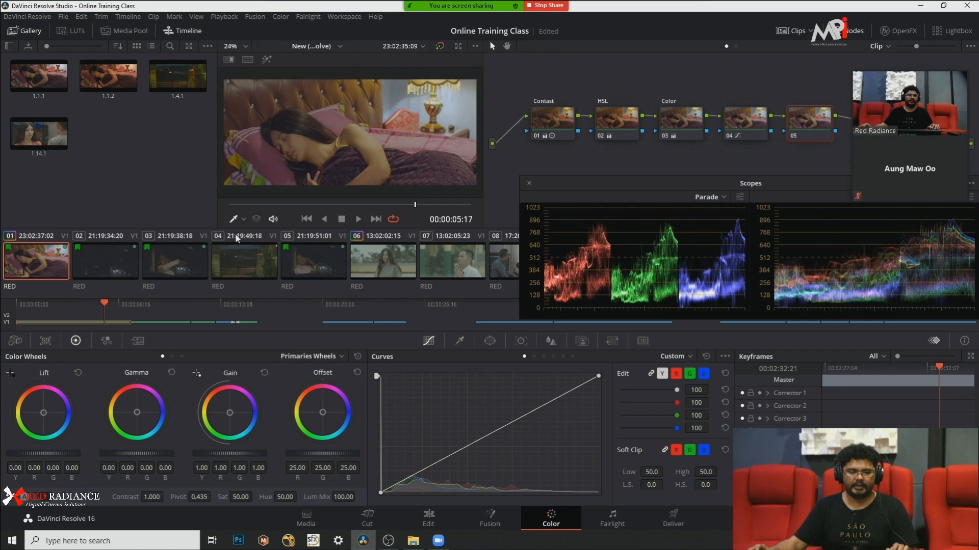
Step: Play the clip from its start to 23:02:31:12 and sample the lampshade highlight to place matching points on node 05's custom curves
left_click(224, 203)
key("space")
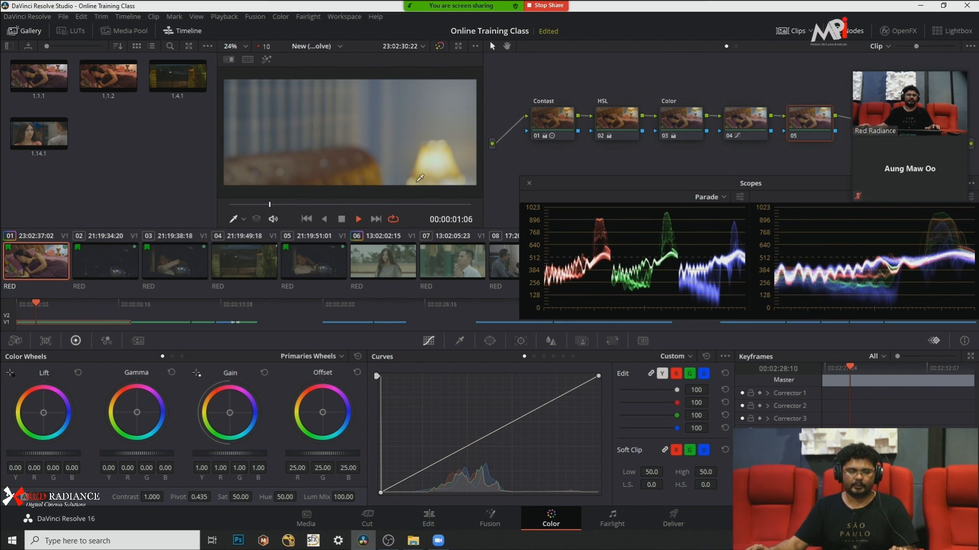
key("space")
left_click(431, 142, "shift")
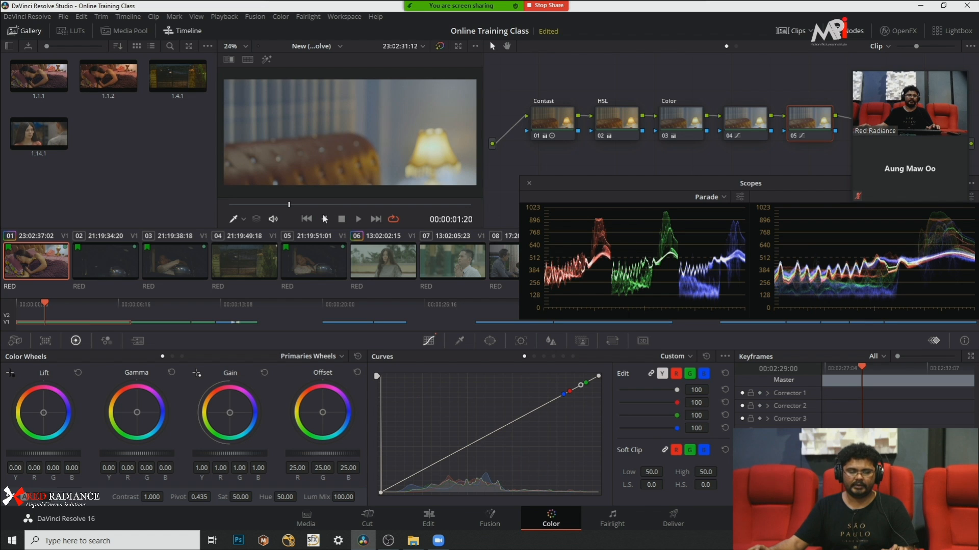
Step: At frame 23:02:36:17, try raising node 05's offset to 25.95 for all channels and undo it
left_click_drag(396, 209, 460, 218)
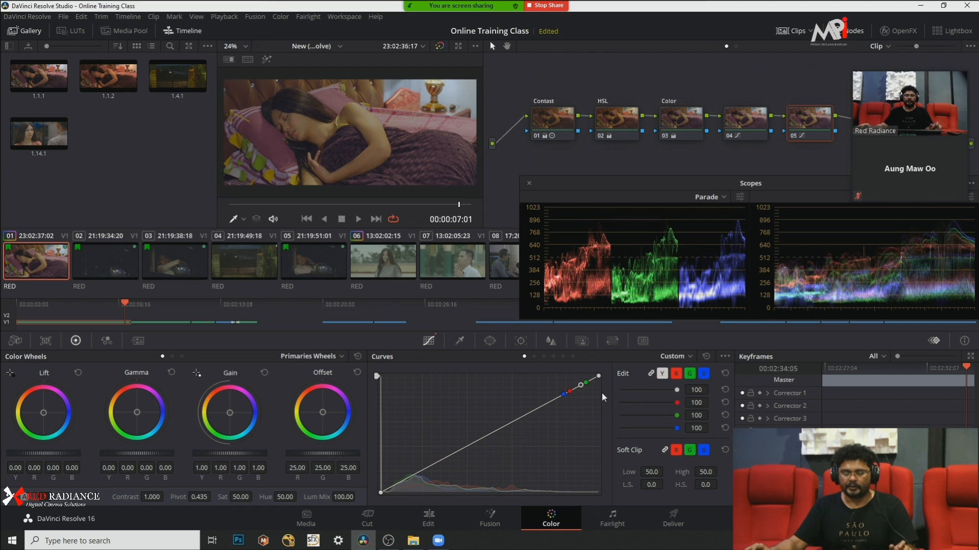
left_click_drag(310, 454, 317, 454)
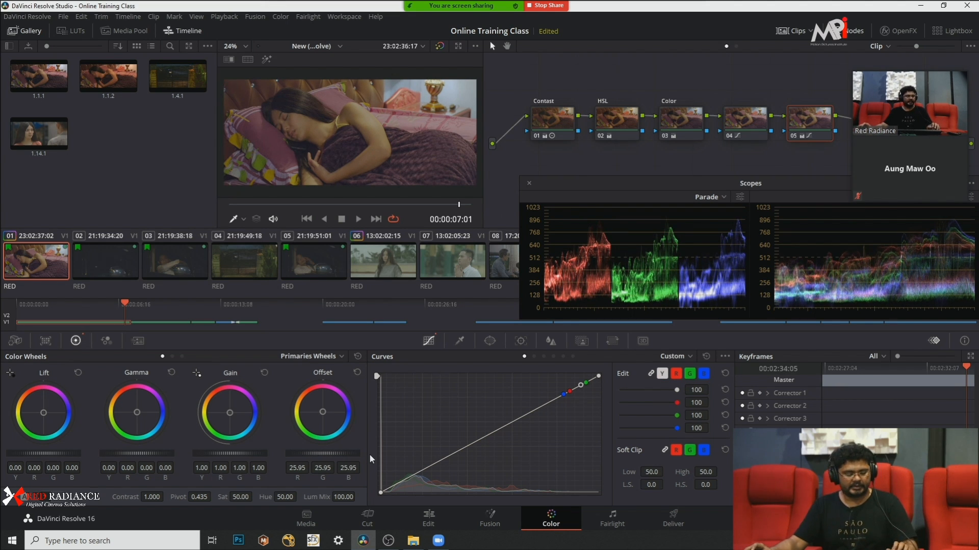
key("ctrl+z")
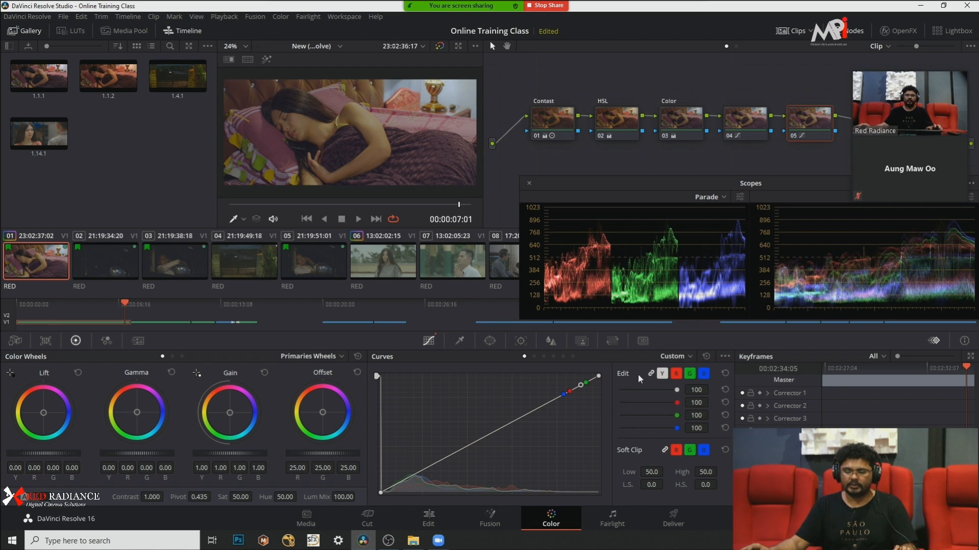
Step: Unlink node 05's custom curve channels, view the blue, red and green curves individually, and isolate luminance for editing
left_click(704, 373)
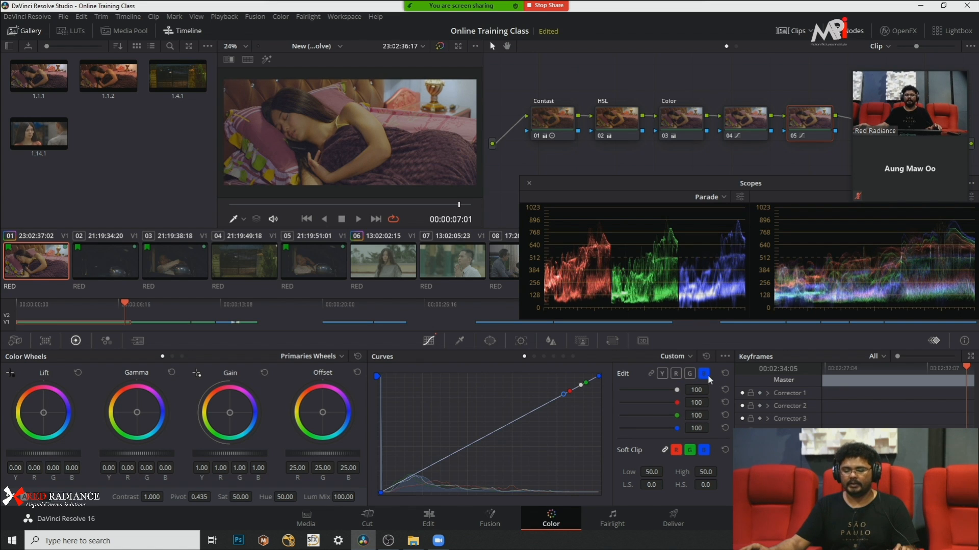
left_click(662, 374)
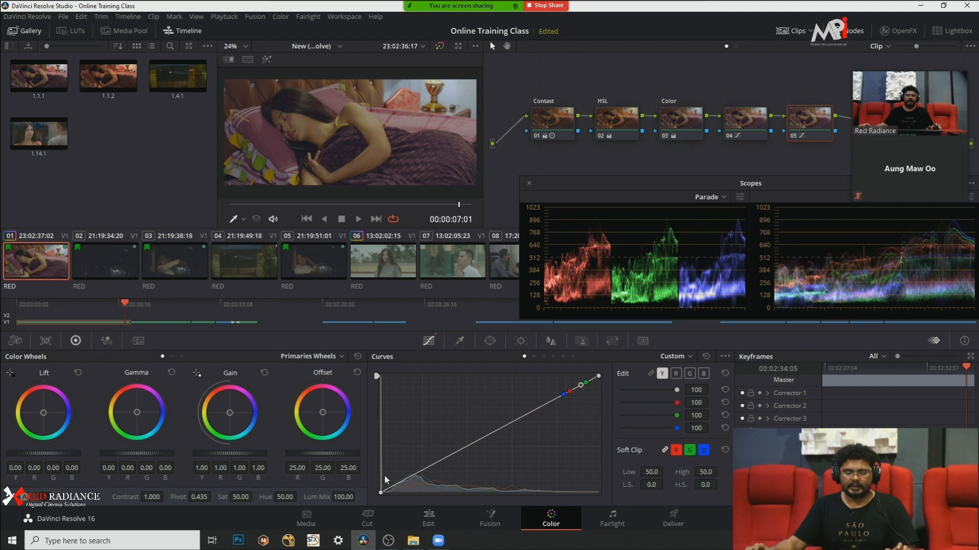
left_click(677, 373)
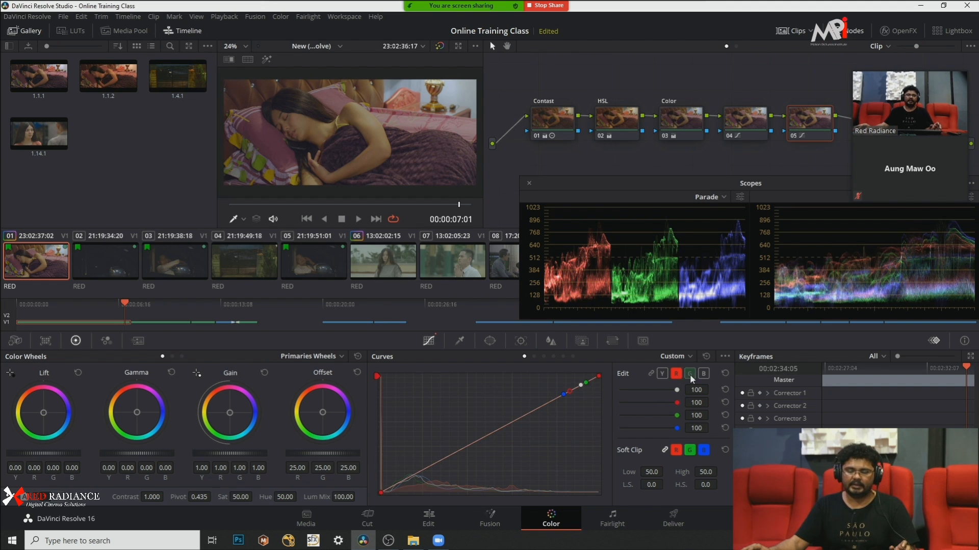
left_click(690, 374)
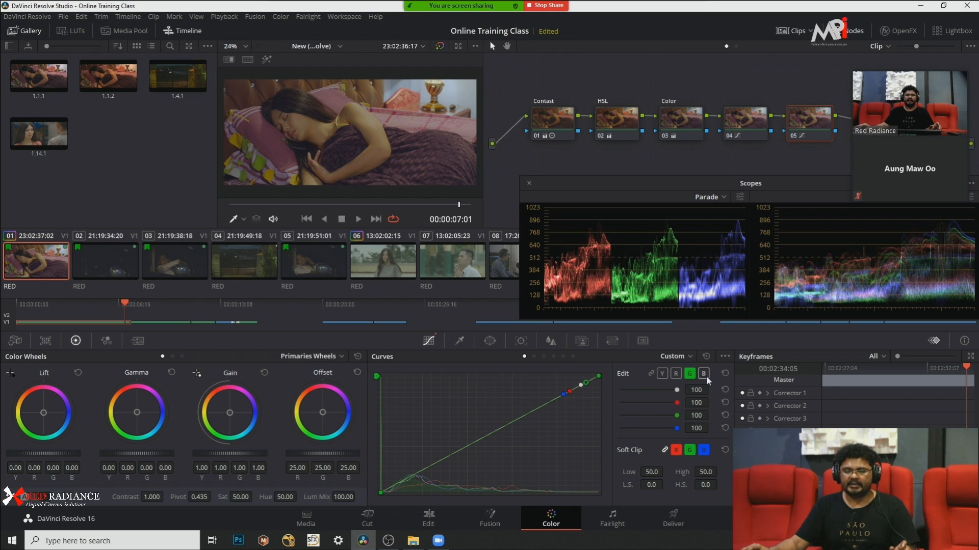
left_click(704, 374)
left_click(663, 373)
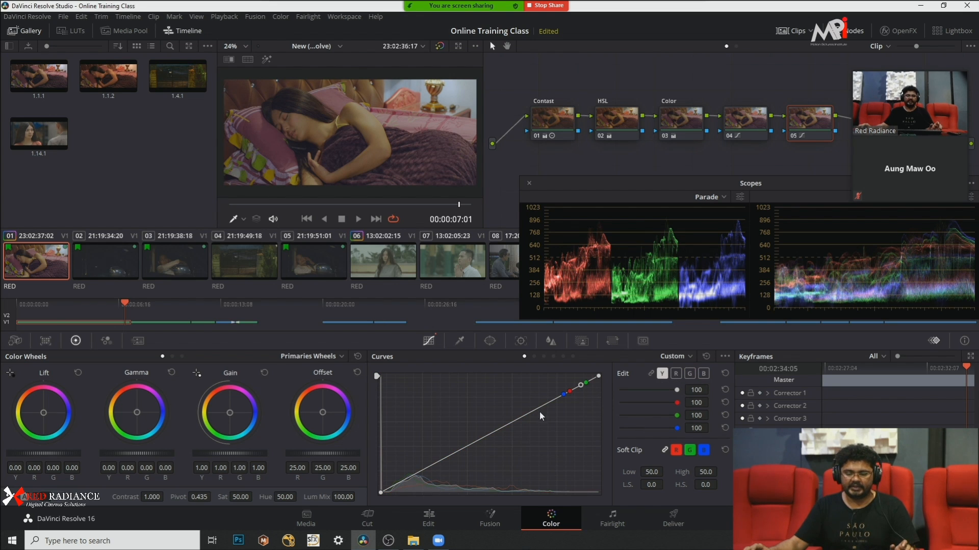
Step: Enable editable splines and adjust the highlight point and spline handles to bend node 05's luminance curve upward through the midtones
left_click_drag(580, 384, 580, 381)
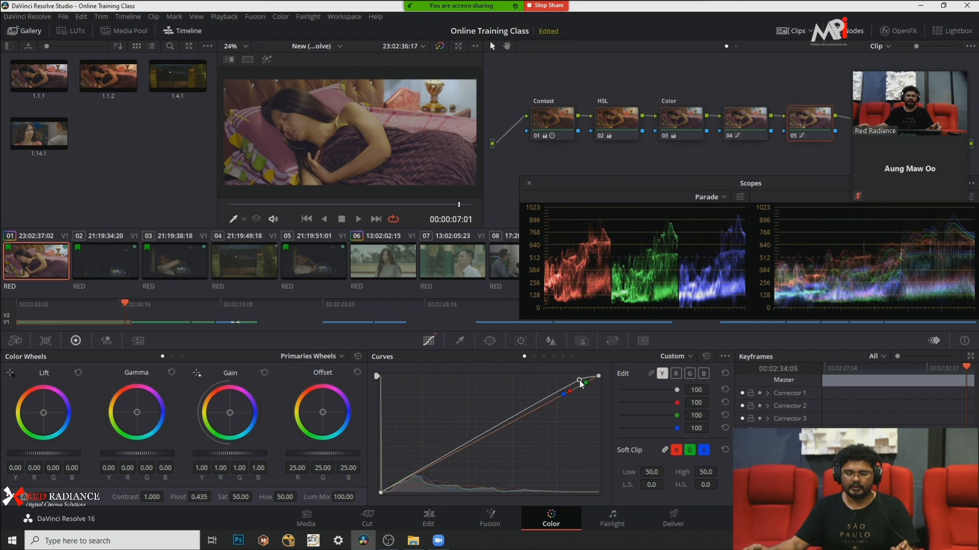
left_click(726, 356)
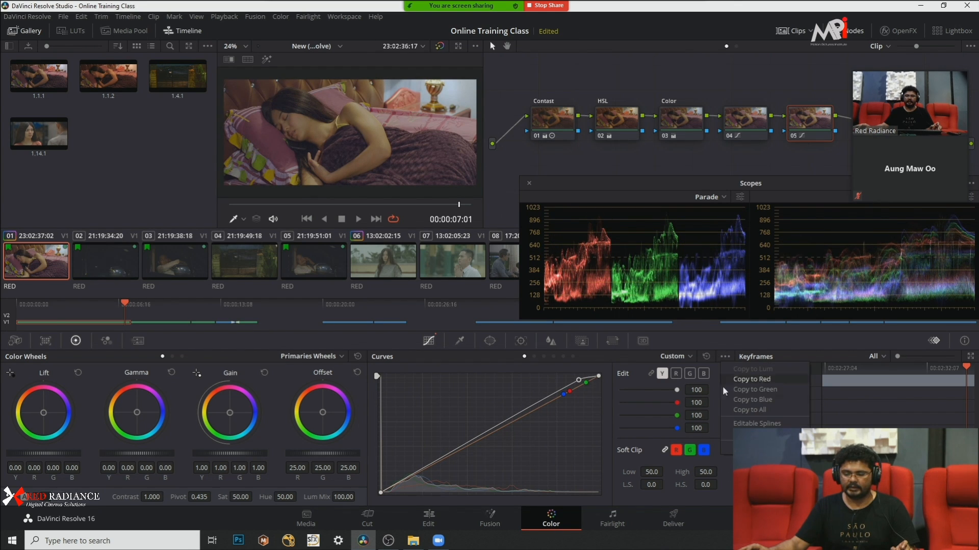
left_click(743, 424)
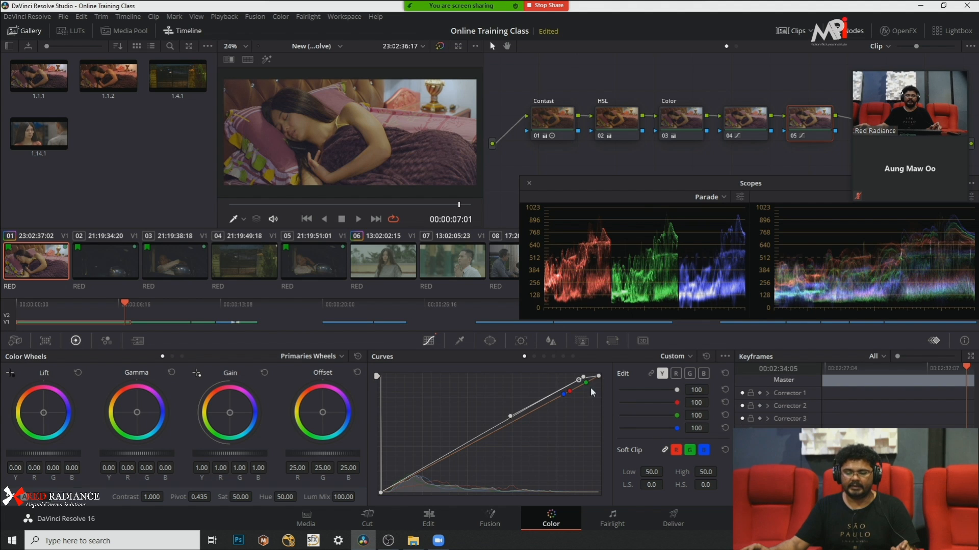
left_click_drag(508, 418, 497, 413)
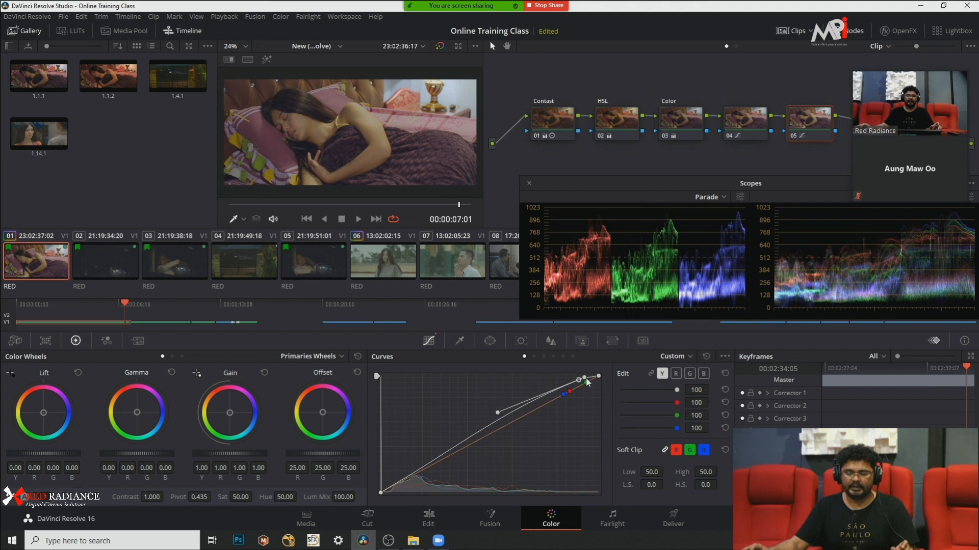
mouse_move(585, 381)
left_mouse_down()
mouse_move(562, 384)
mouse_move(576, 390)
left_mouse_up()
mouse_move(487, 414)
left_mouse_down()
mouse_move(466, 418)
mouse_move(478, 417)
left_mouse_up()
left_click(447, 454)
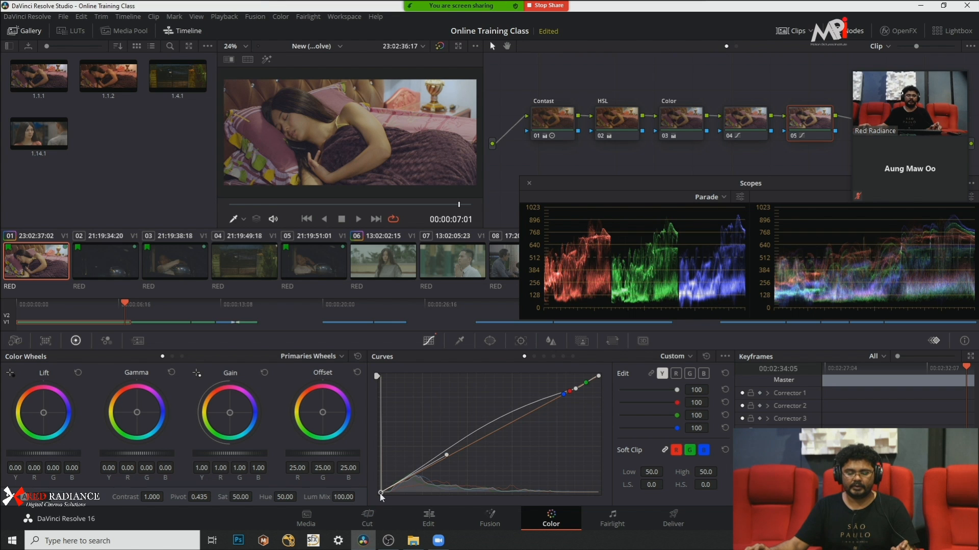
left_click_drag(444, 455, 467, 447)
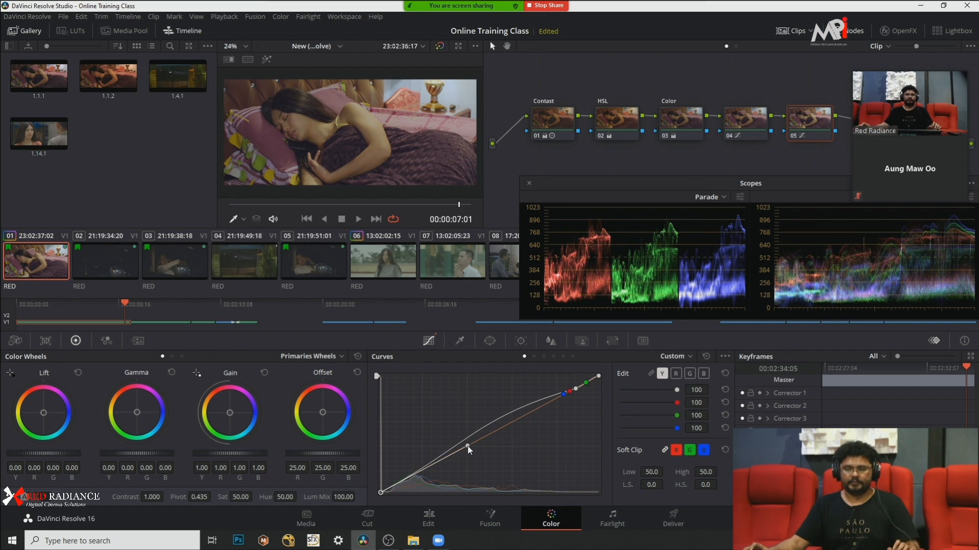
Step: Switch node 05 off and on repeatedly to compare the image with and without its curve adjustment
key("ctrl+d")
key("ctrl+d")
key("ctrl+d")
key("ctrl+d")
key("ctrl+d")
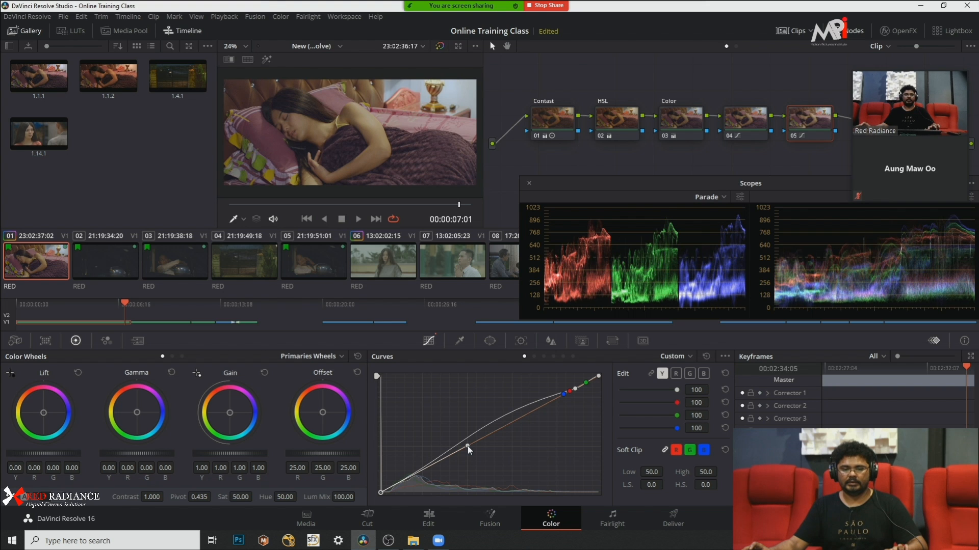
key("ctrl+d")
key("ctrl+d")
key("ctrl+d")
key("ctrl+d")
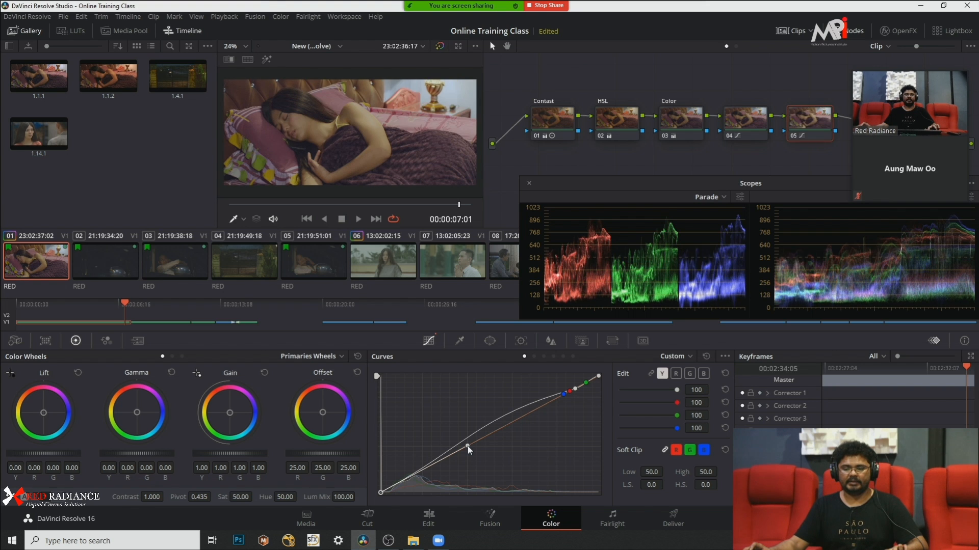
key("ctrl+d")
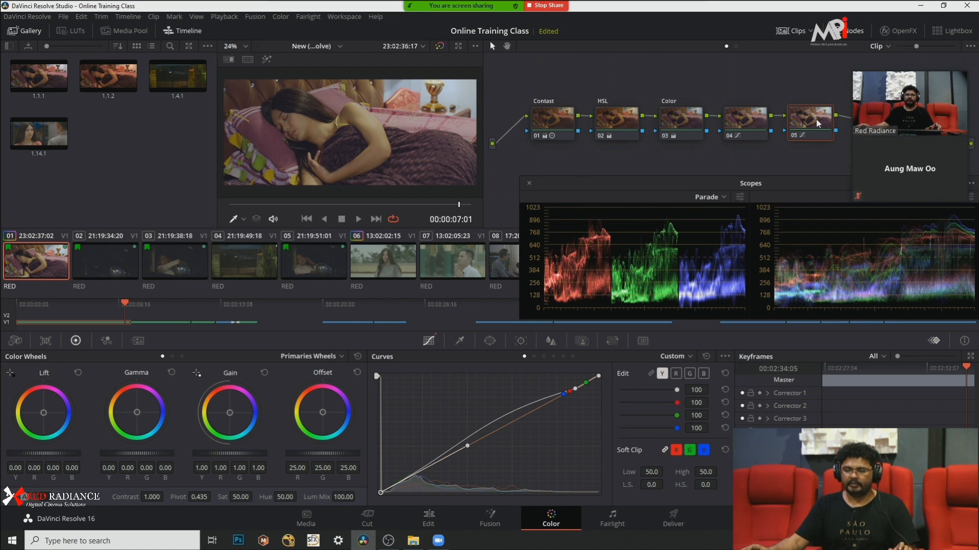
Step: Move the meeting video panel off the end of the node graph and scrub the clip to 23:02:35:23
mouse_move(891, 166)
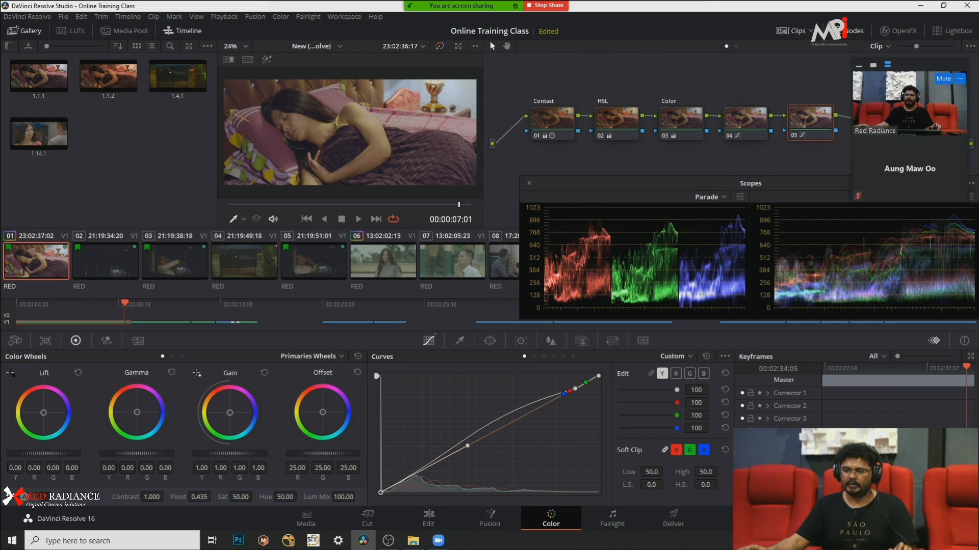
left_click_drag(895, 83, 905, 179)
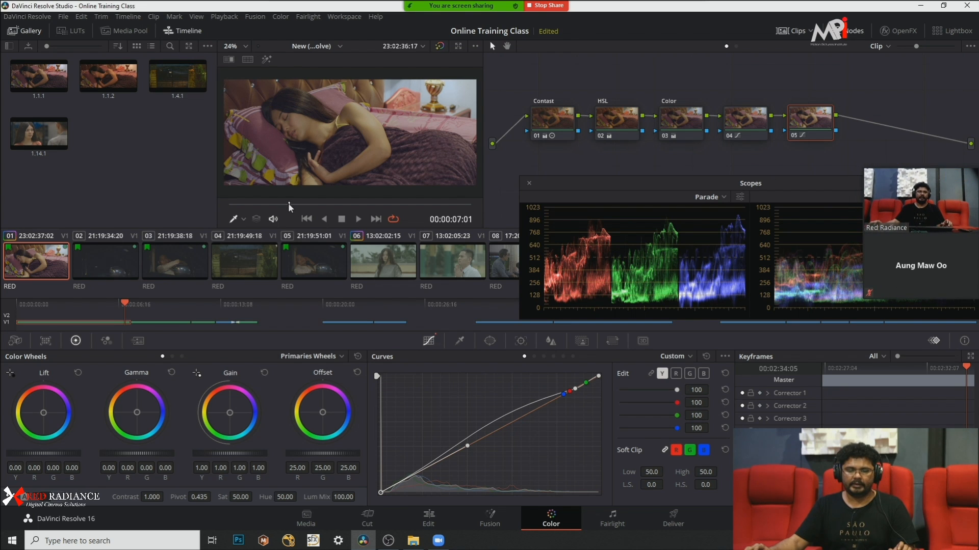
left_click_drag(288, 203, 427, 207)
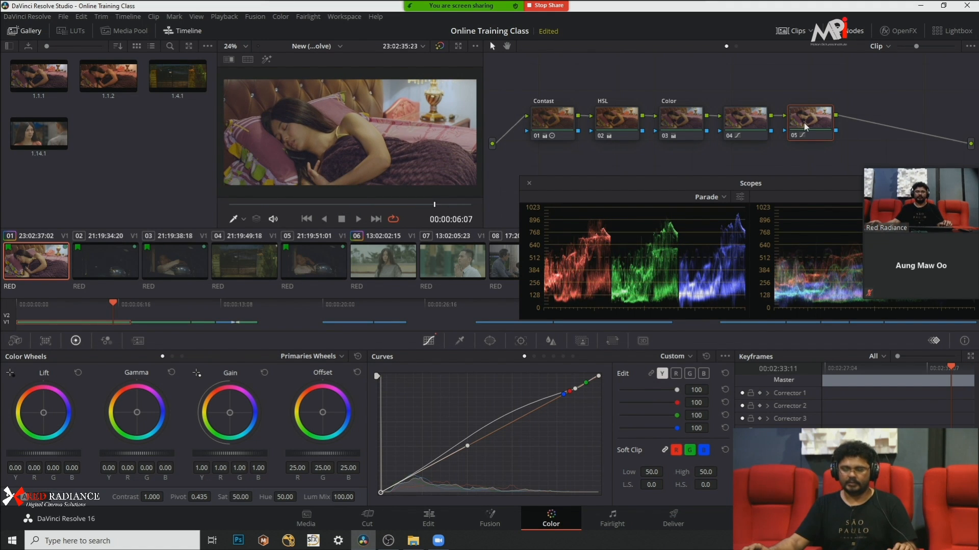
Step: Add a serial node after node 05, set its saturation to 60 and shift its gamma to red -0.01 and blue 0.02
key("alt+s")
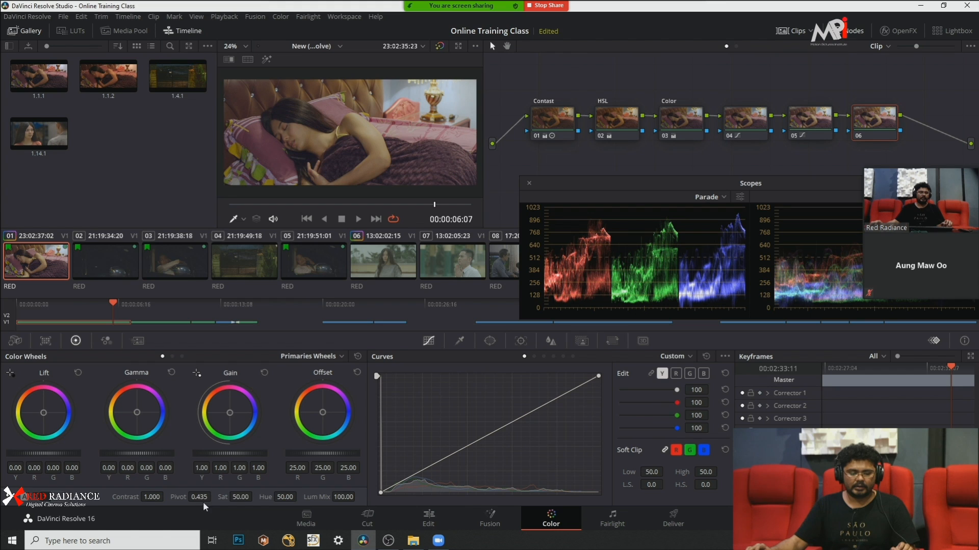
left_click_drag(240, 497, 255, 497)
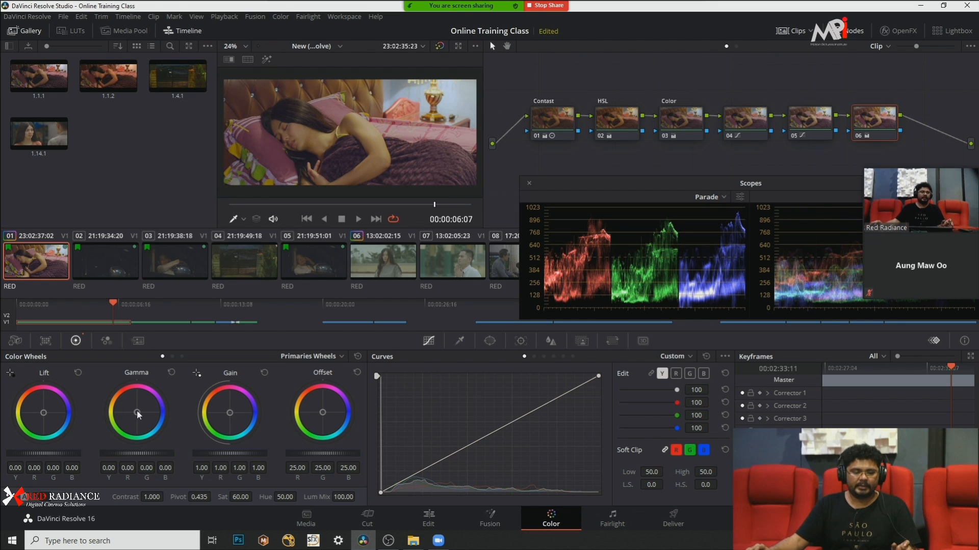
left_click_drag(137, 412, 137, 413)
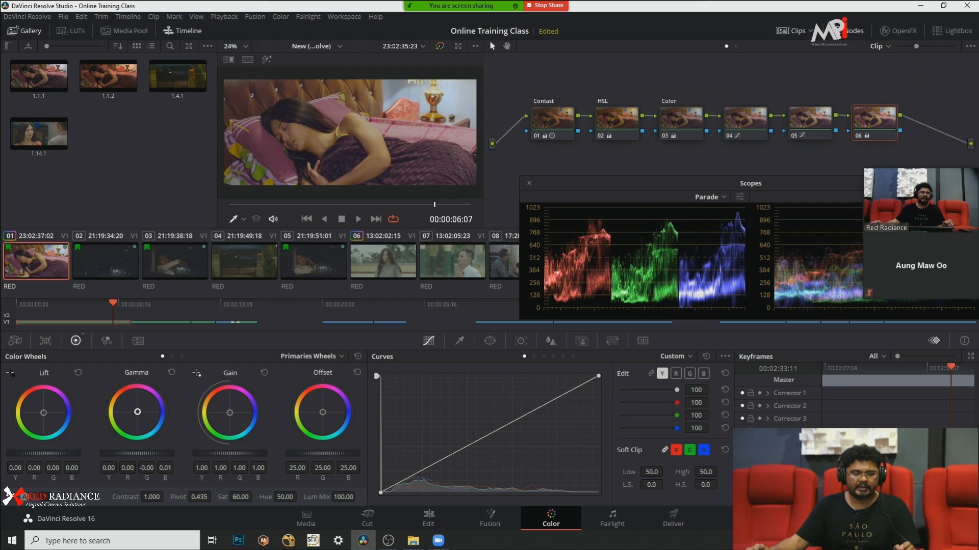
left_click_drag(136, 415, 138, 413)
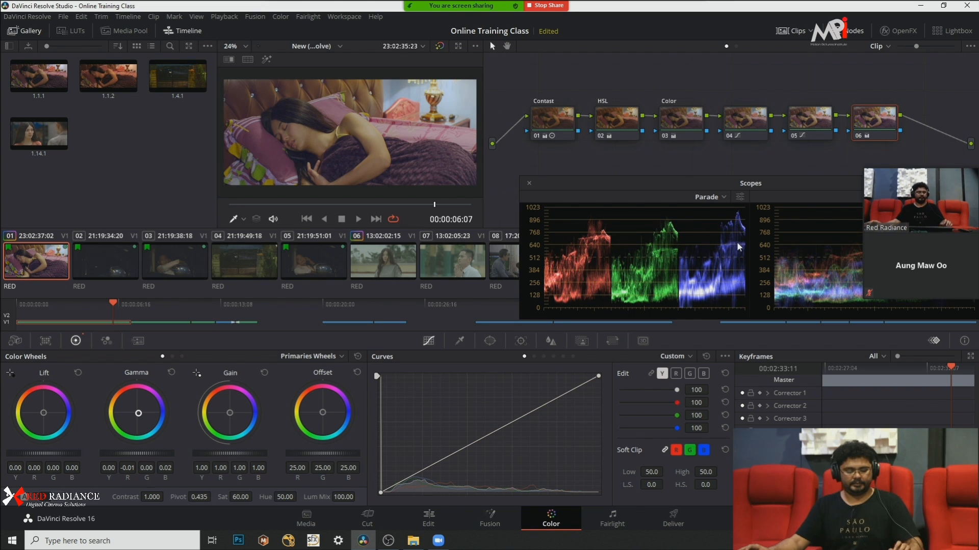
Step: Toggle node 06 off and on to compare its saturation and gamma changes against the previous look
key("ctrl+d")
key("ctrl+d")
key("ctrl+d")
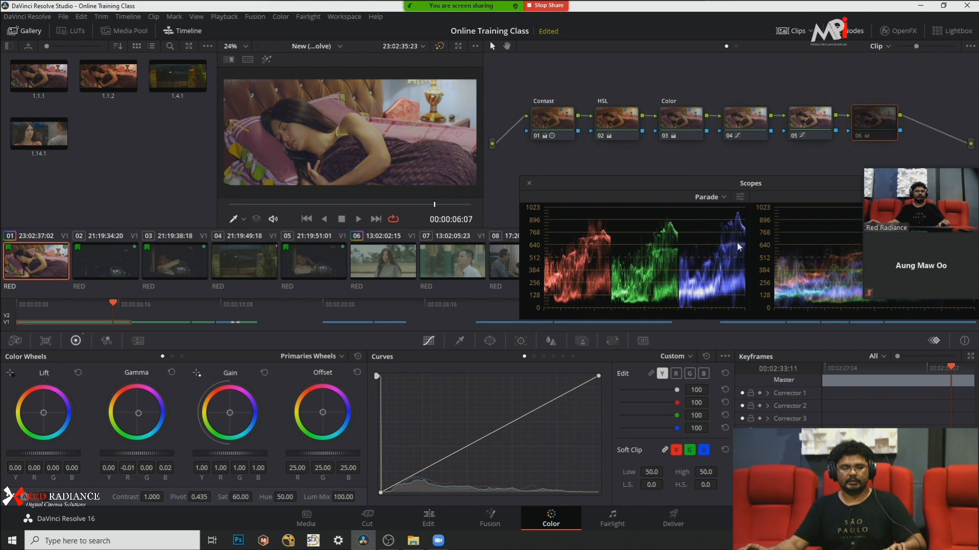
key("ctrl+d")
key("ctrl+d")
key("ctrl+d")
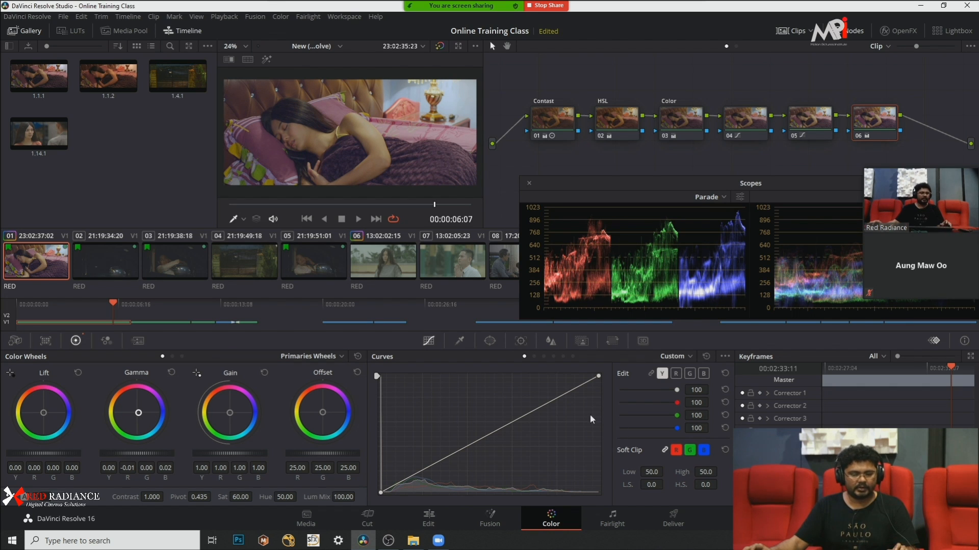
Step: On node 06's Lum Vs Sat curve, add a point at input lum 0.36 with saturation 1.01 and lower the black end to 0.00
left_click(563, 357)
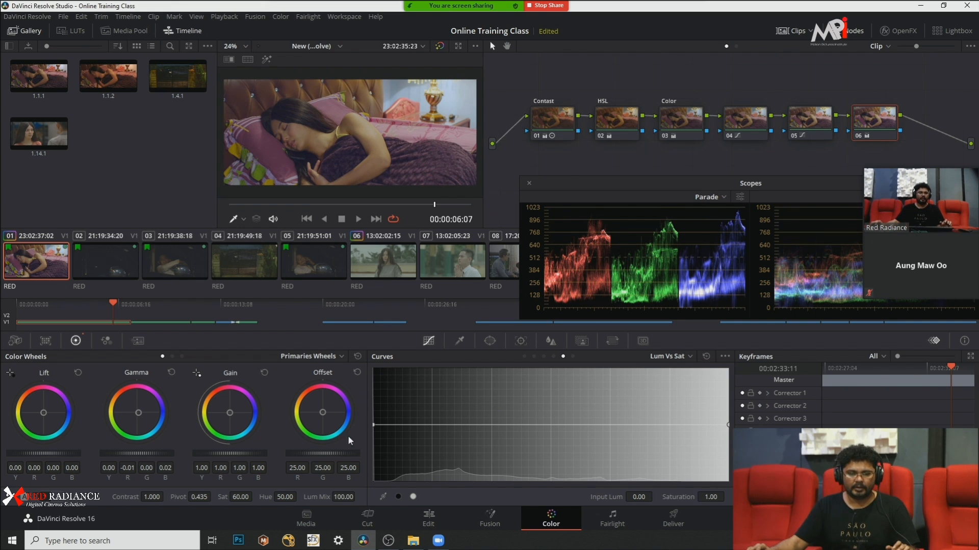
left_click(502, 422)
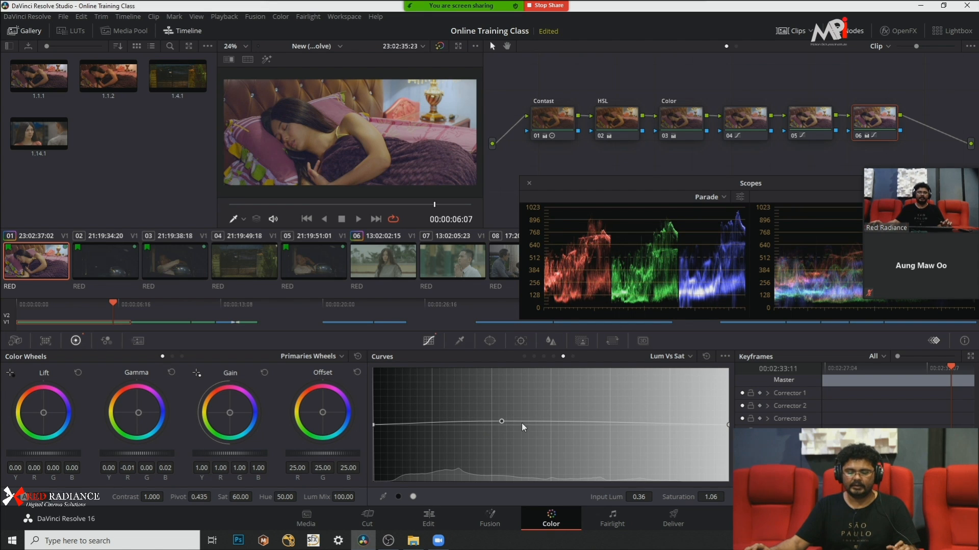
left_click_drag(502, 420, 503, 424)
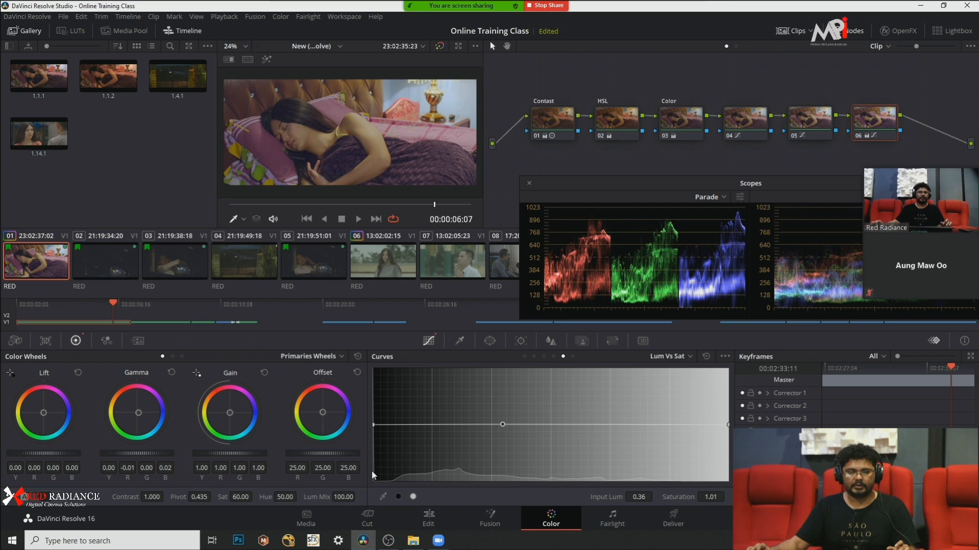
left_click_drag(375, 427, 378, 483)
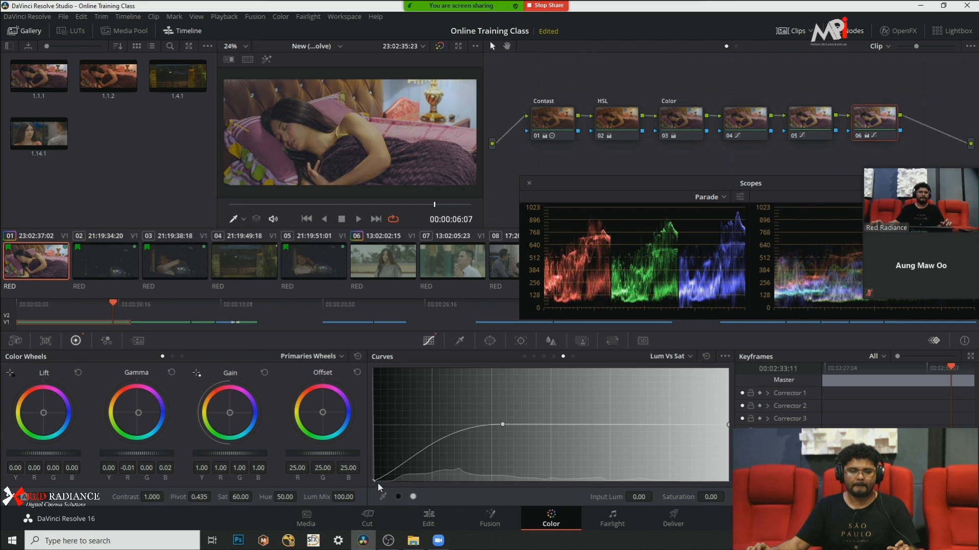
Step: Add Lum Vs Sat points at input lum 0.15 with saturation 0.72 and 0.70 with 0.98, and set the black end's saturation to 0.04
left_click(426, 447)
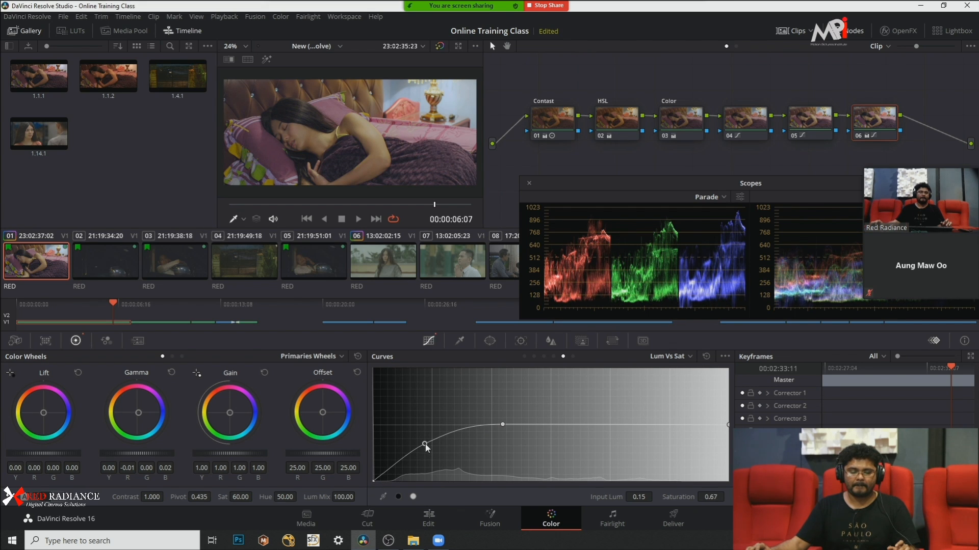
left_click(729, 358)
left_click(623, 425)
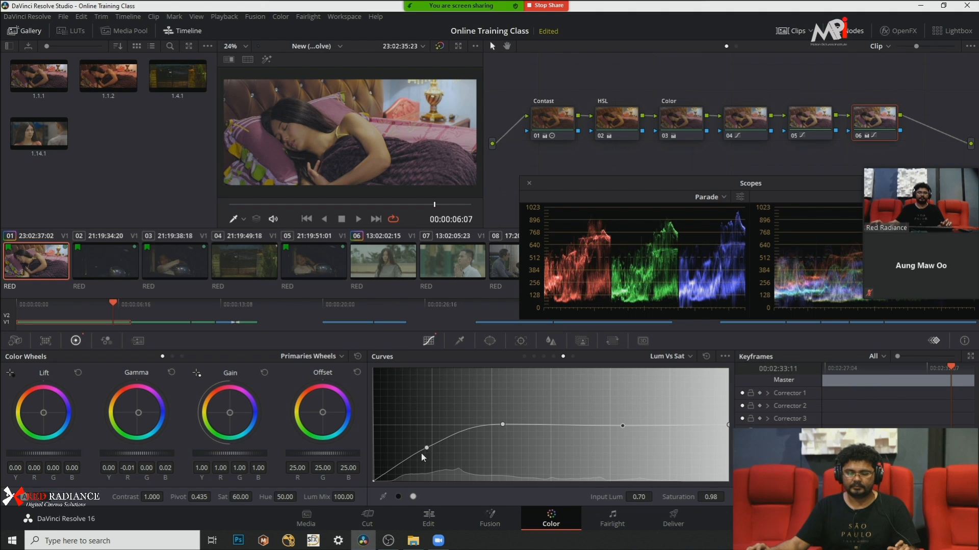
left_click_drag(428, 448, 428, 442)
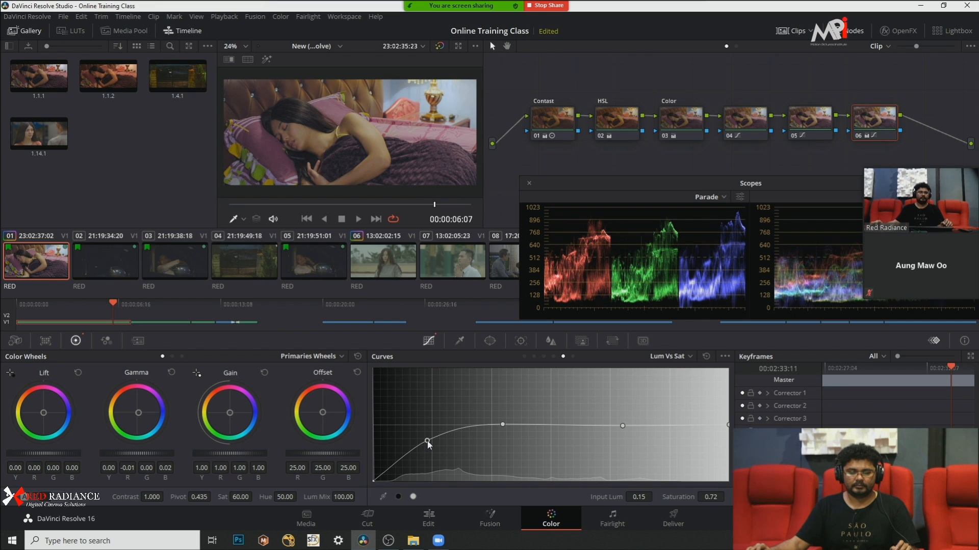
left_click(372, 478)
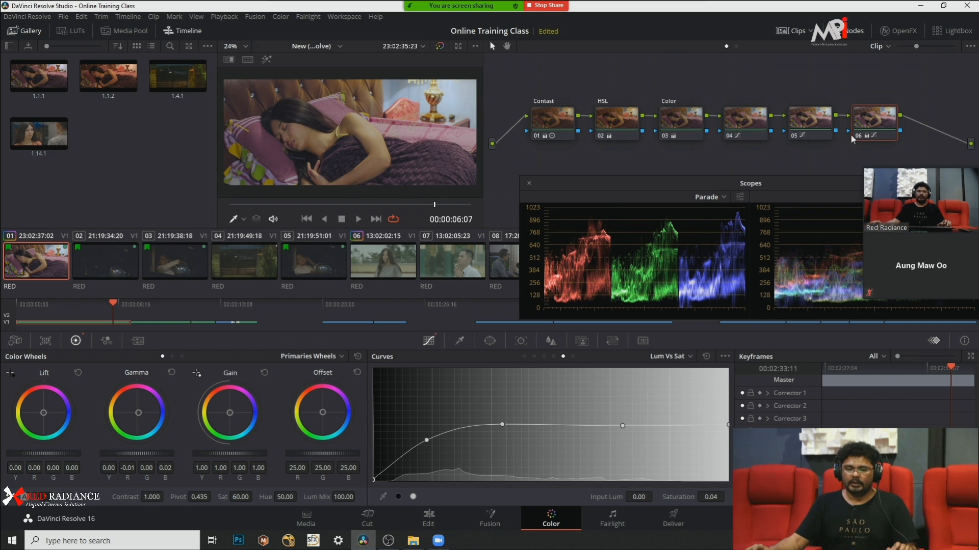
Step: Move the scopes window and meeting video panel clear of the node graph, and add and select a new serial node after node 06
left_click_drag(875, 121, 875, 118)
left_click_drag(793, 194, 795, 259)
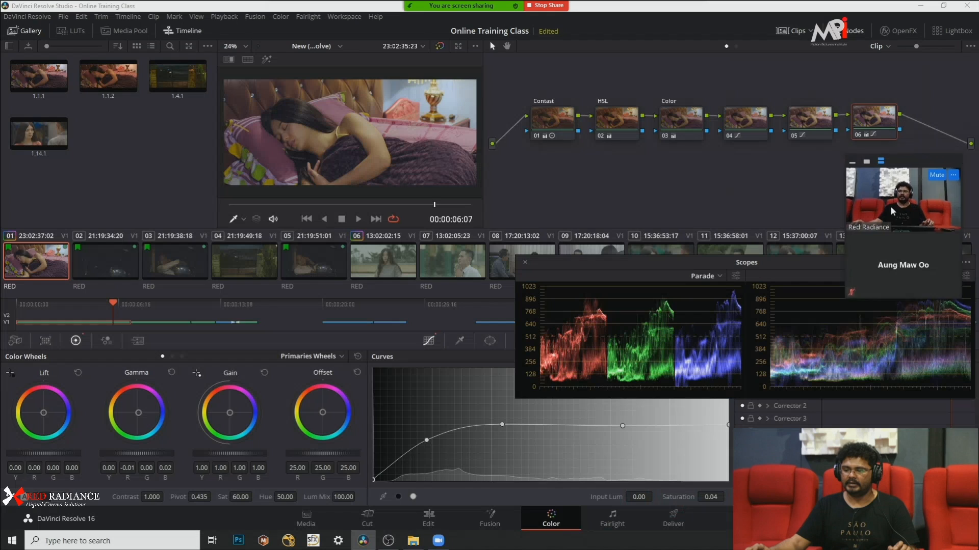
left_click_drag(890, 206, 917, 286)
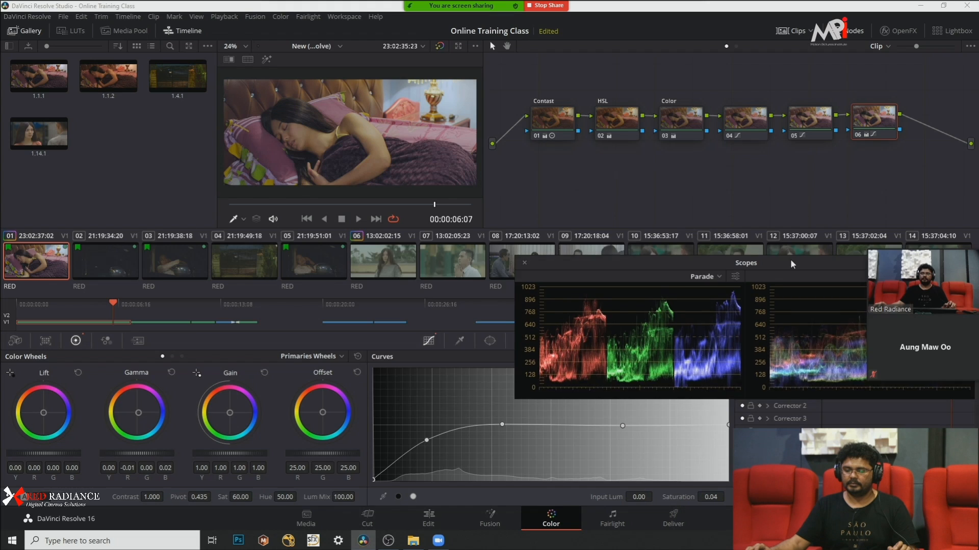
left_click_drag(790, 259, 683, 249)
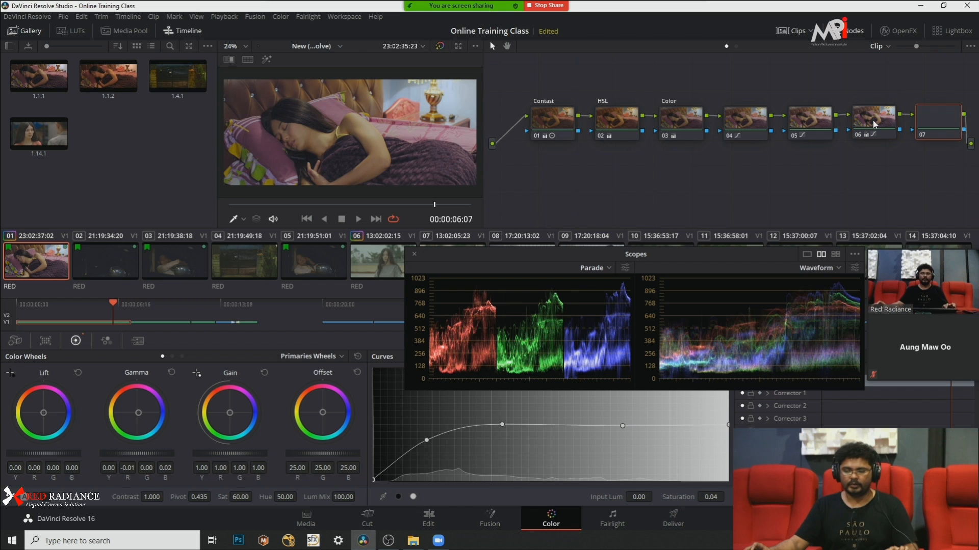
left_click(938, 116)
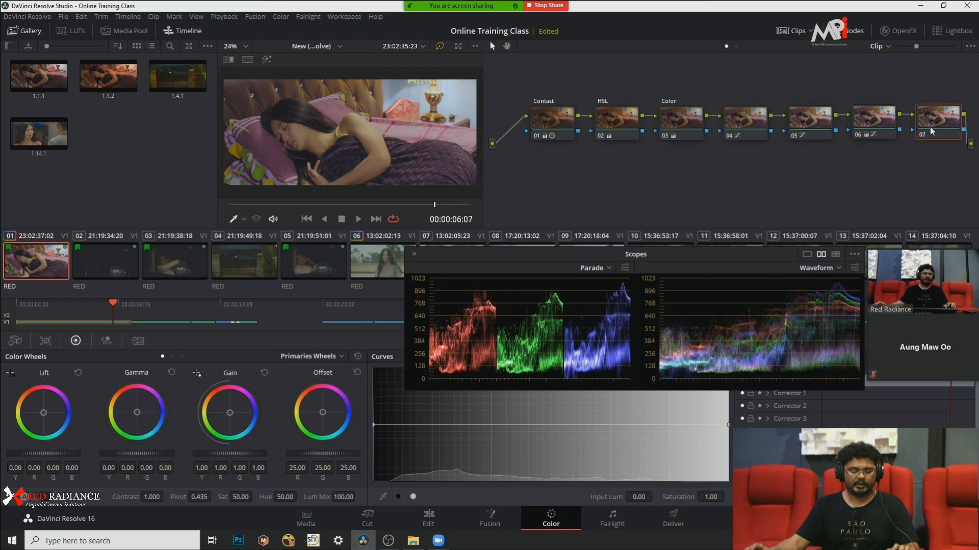
Step: Move node 07 to a second row in the node graph, directly beneath the Contast node
left_click_drag(930, 126, 544, 169)
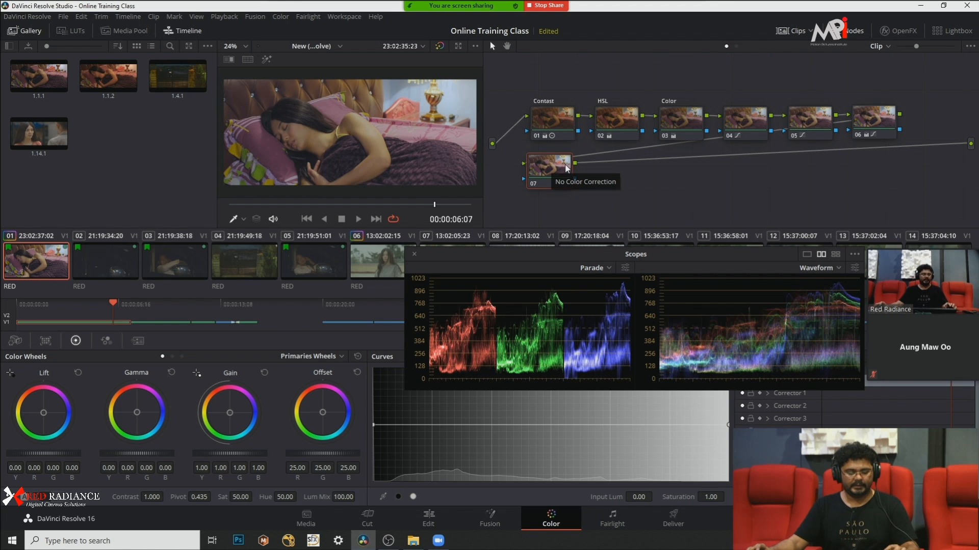
right_click(567, 170)
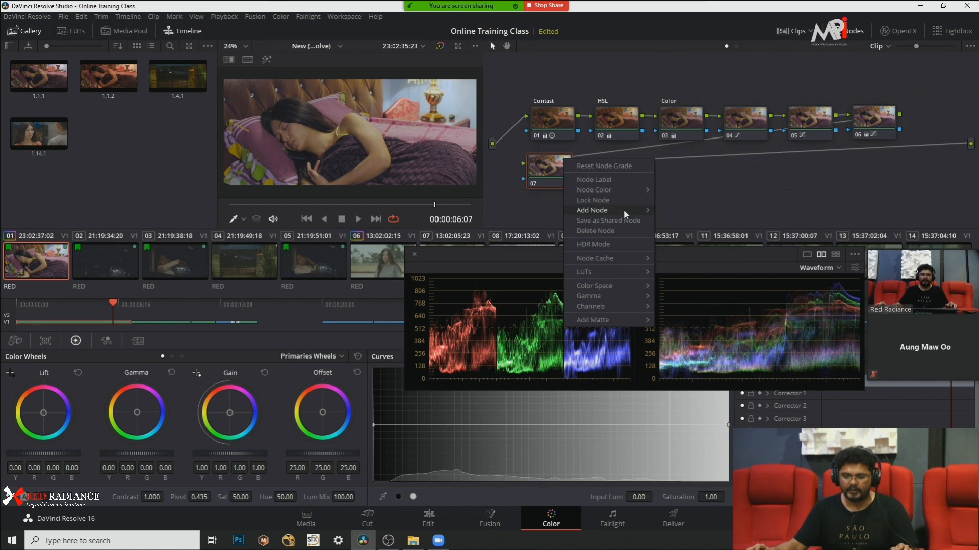
mouse_move(634, 212)
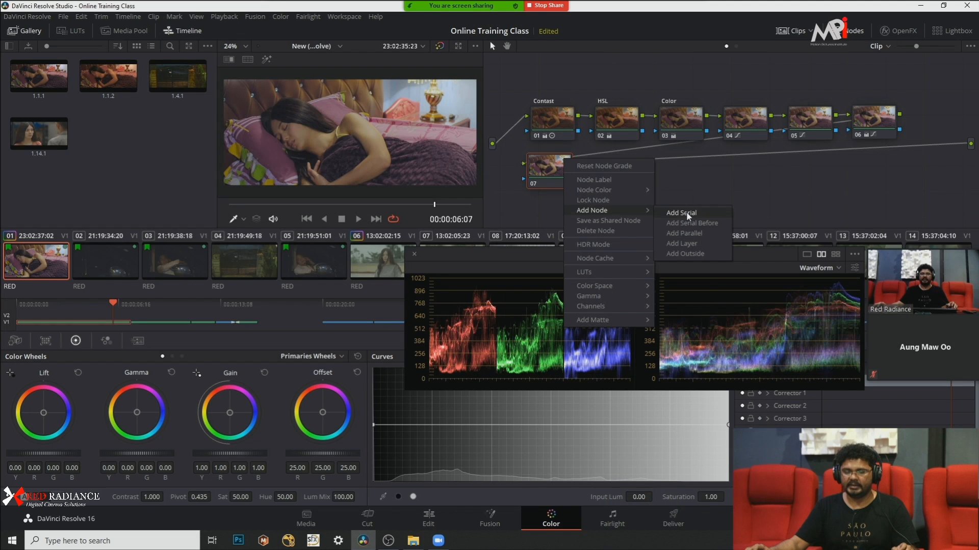
left_click(686, 212)
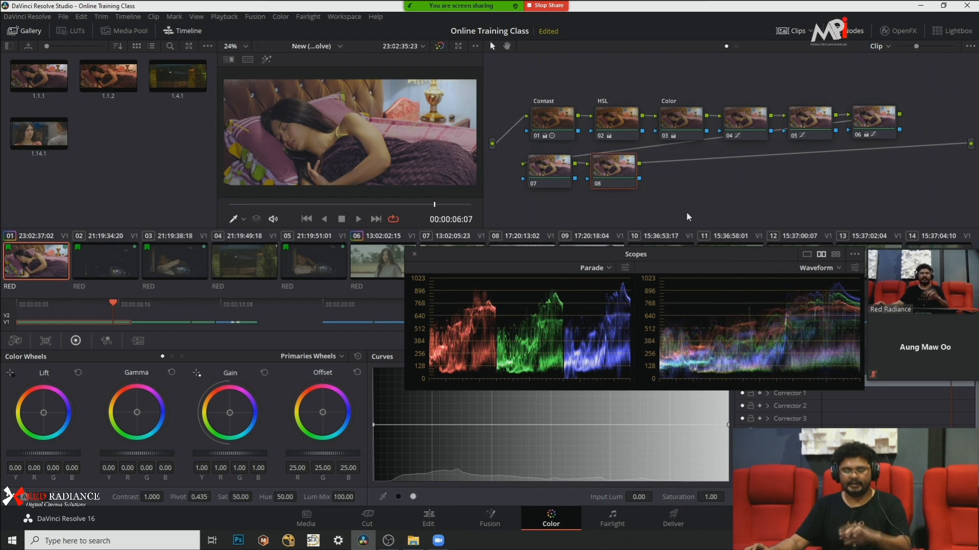
key("ctrl+z")
right_click(541, 179)
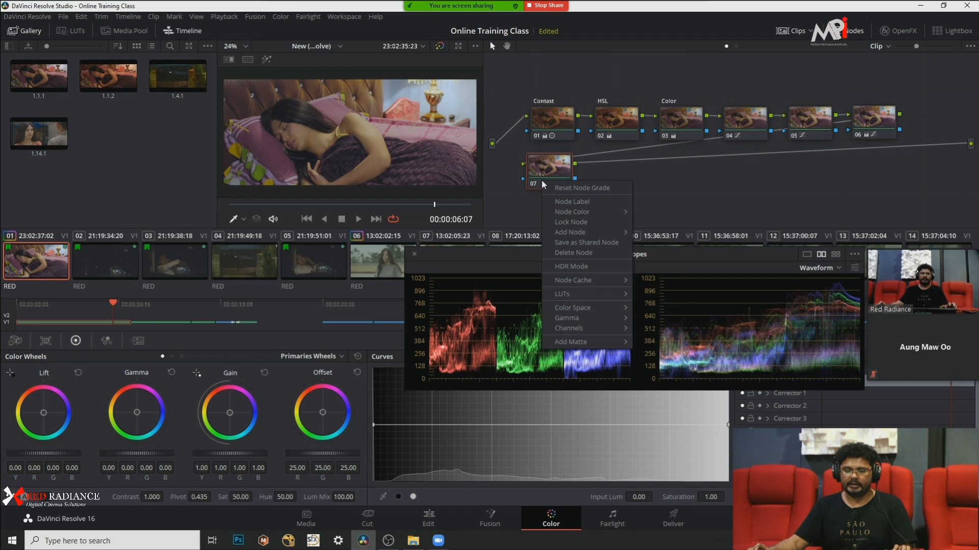
mouse_move(595, 232)
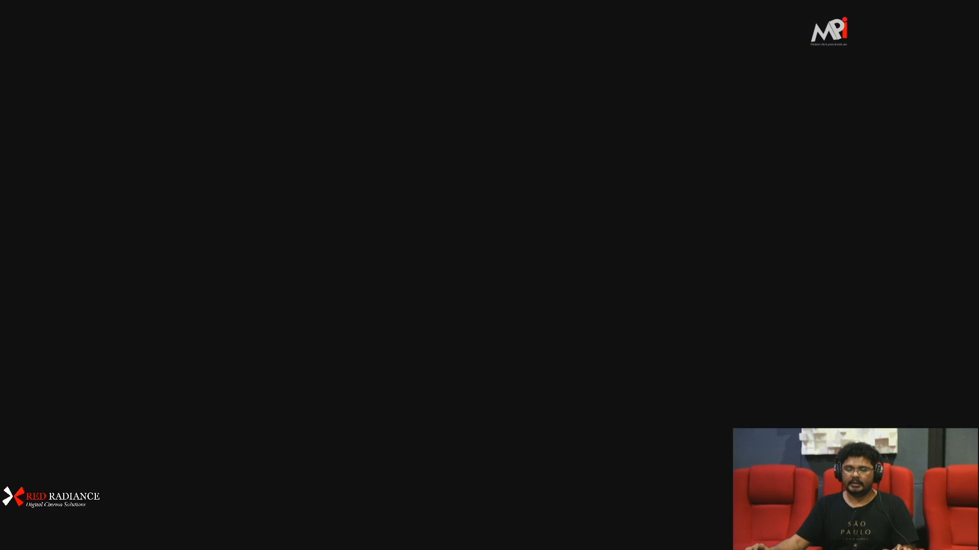
left_click(653, 245)
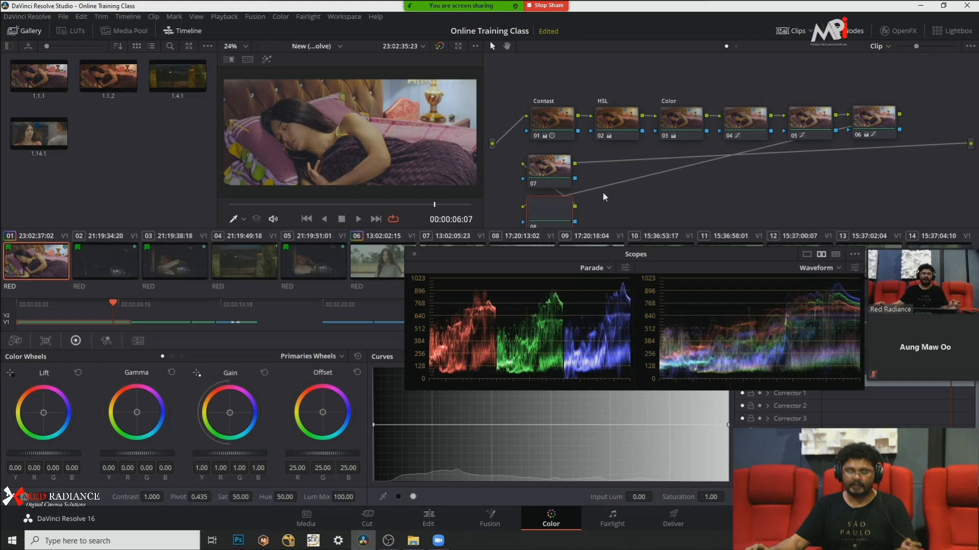
key("ctrl+z")
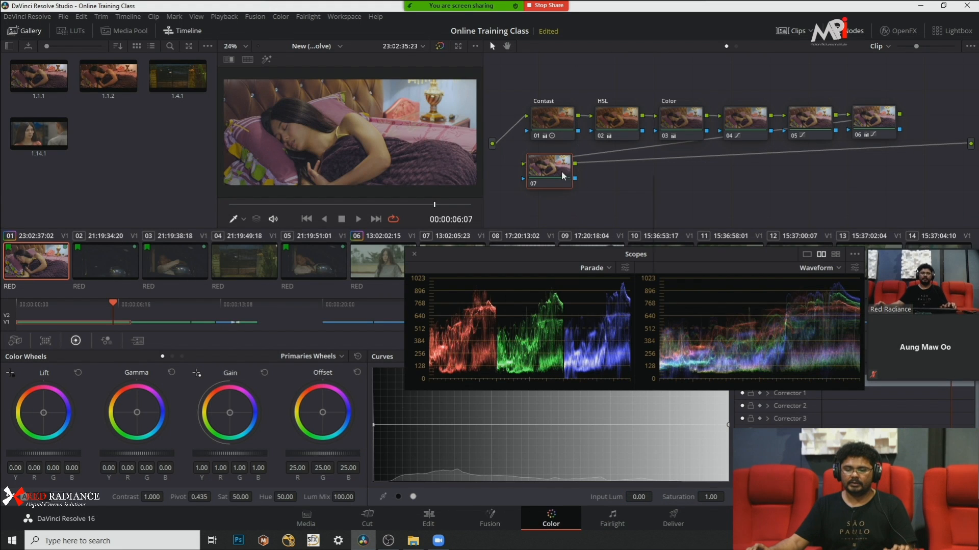
Step: Add a parallel node alongside node 07 and place their mixer node midway between the two branches
right_click(561, 171)
mouse_move(614, 227)
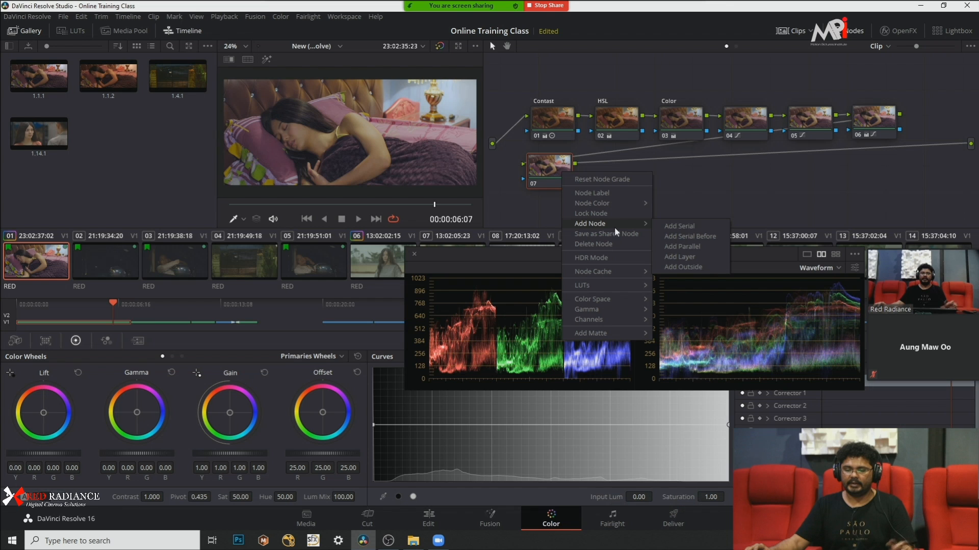
left_click(682, 247)
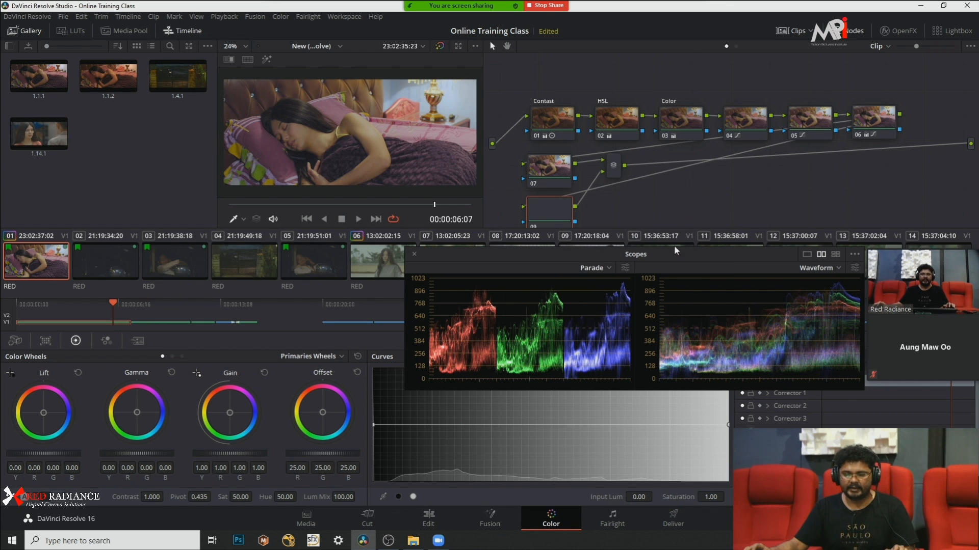
left_click_drag(616, 170, 619, 189)
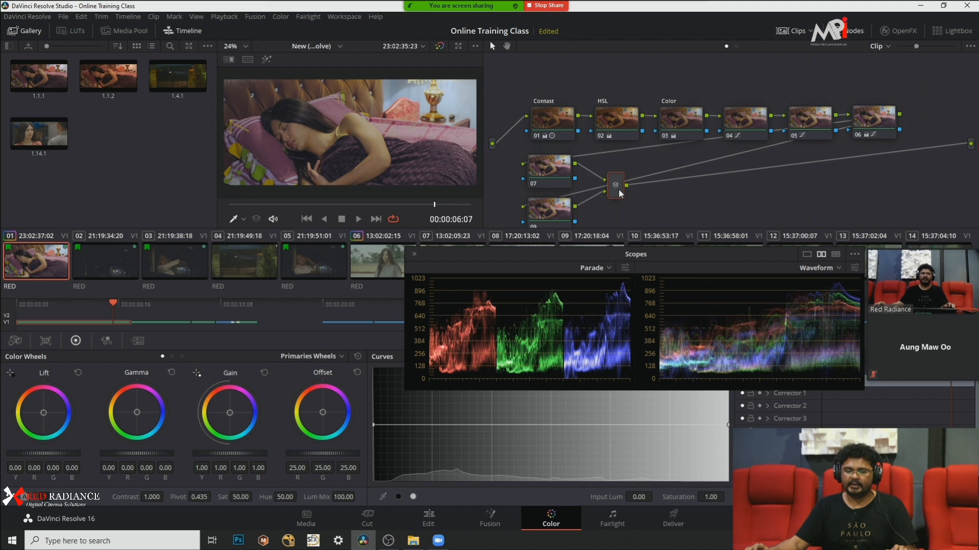
right_click(613, 190)
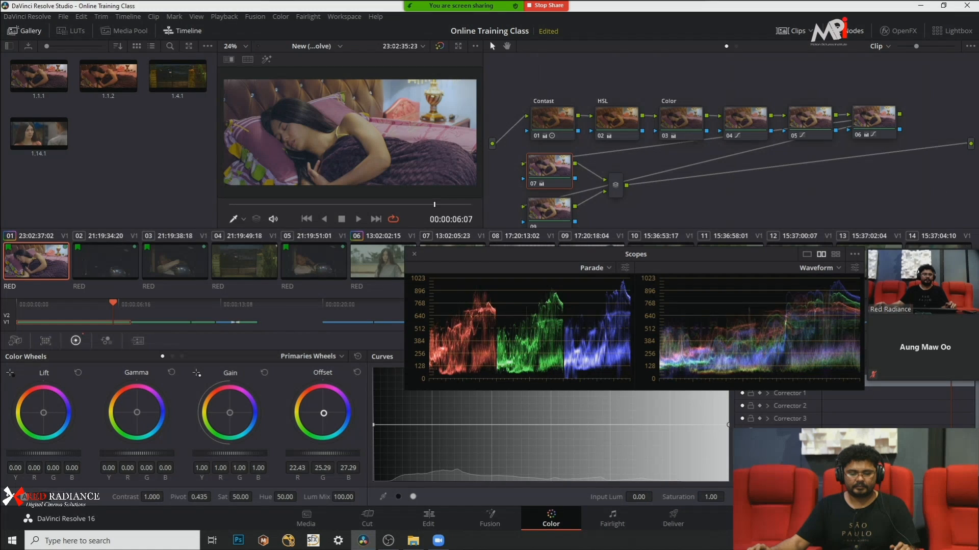
Step: Push node 07's Offset toward blue, to red 14.60, green 26.60 and blue 29.25
left_click_drag(318, 417, 324, 417)
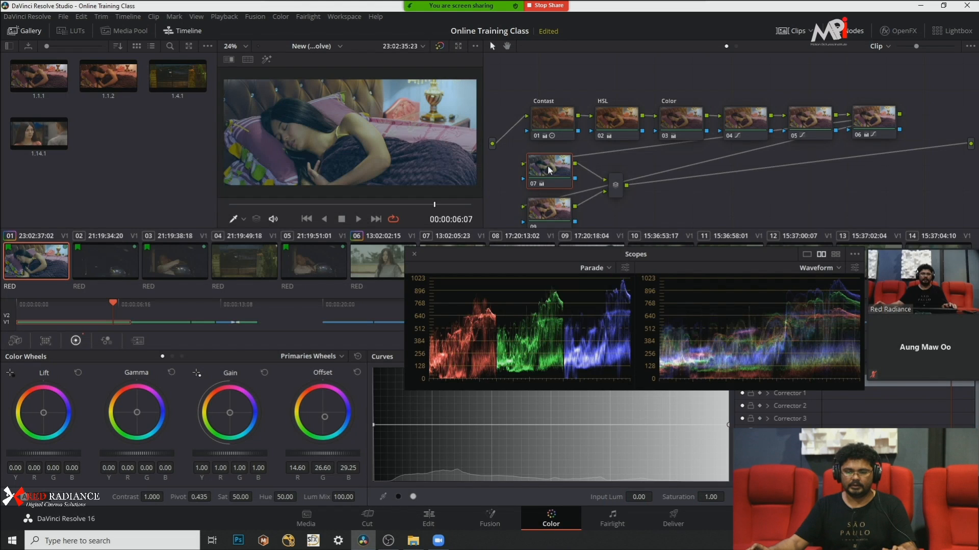
right_click(547, 166)
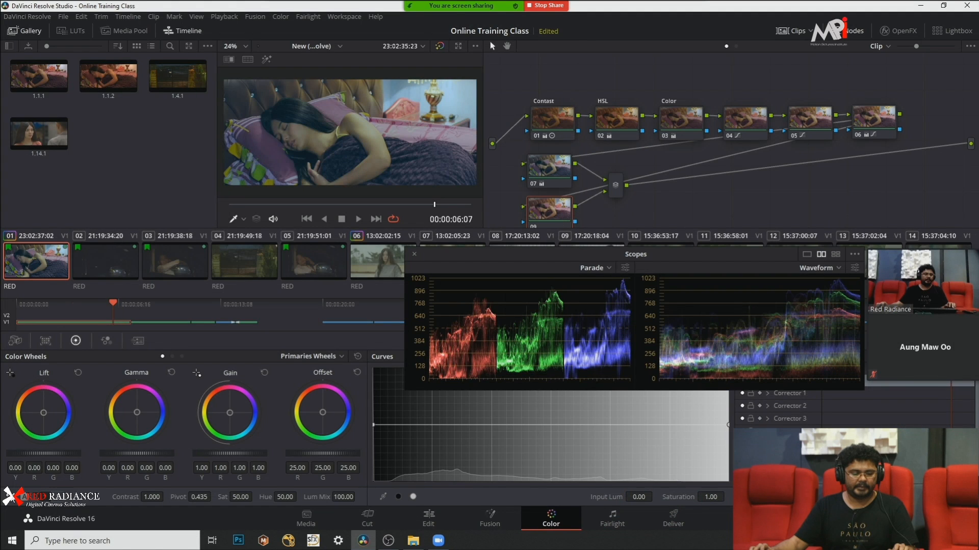
Step: On node 09, sample the woman's skin for a Lum Vs Sat point at input lum 0.46 and warm the color temperature
left_click(12, 496)
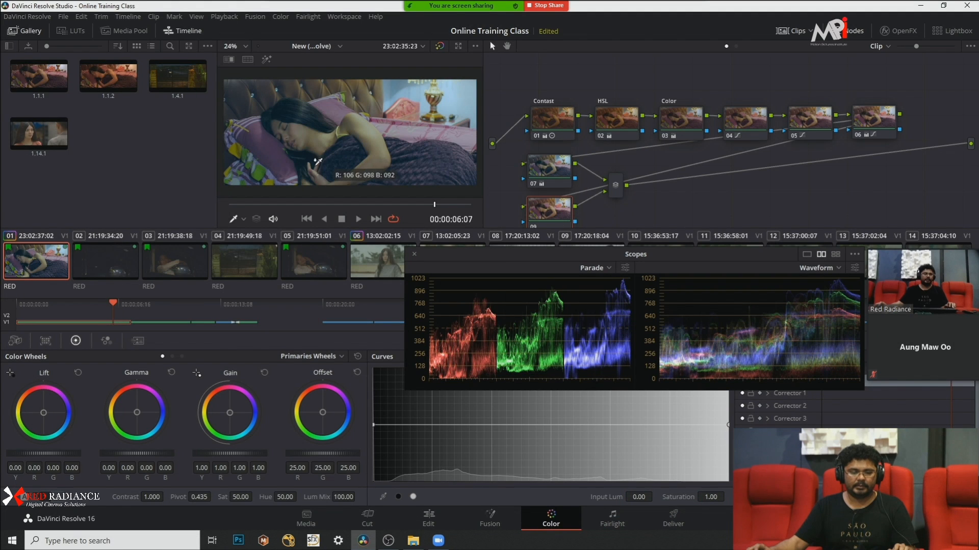
left_click(299, 133)
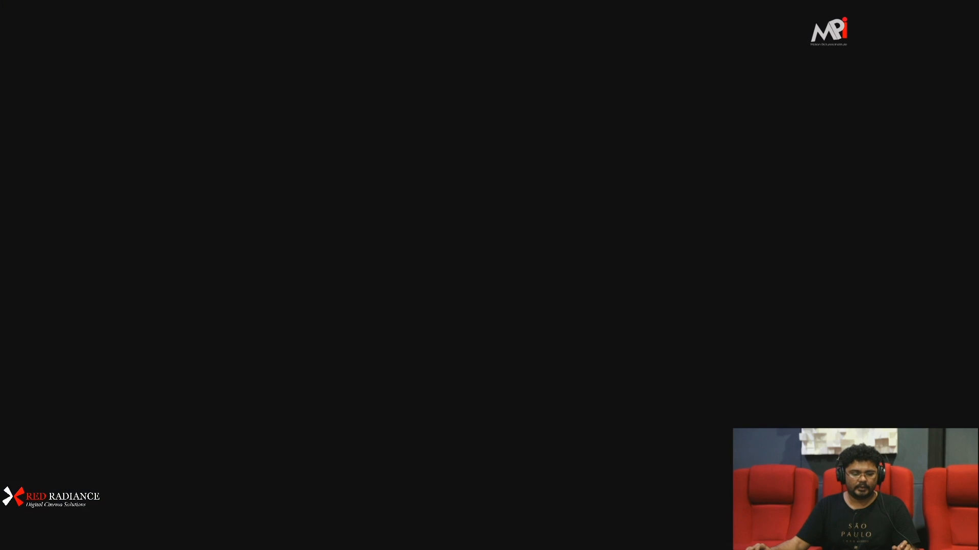
mouse_move(119, 496)
left_mouse_down()
mouse_move(188, 496)
mouse_move(124, 497)
mouse_move(135, 497)
left_mouse_up()
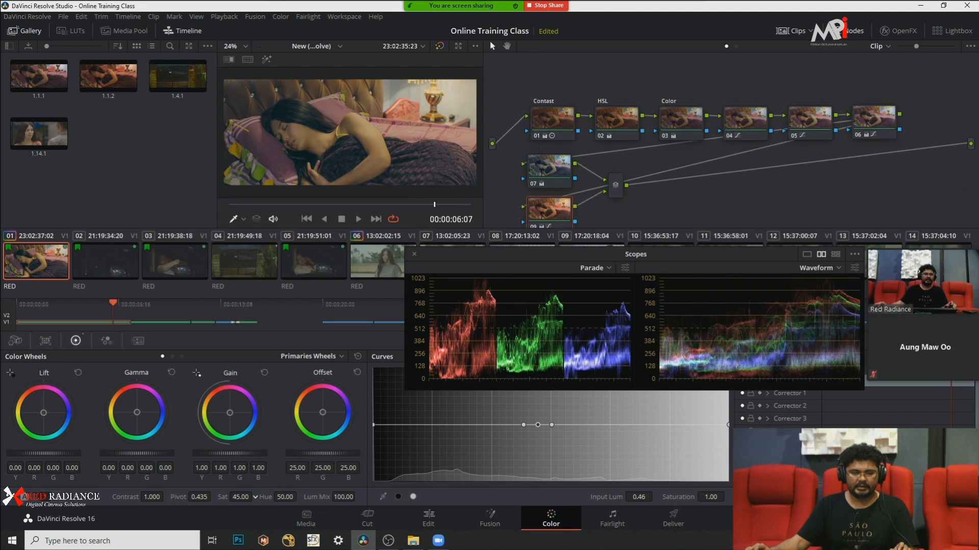
Step: Set node 09's saturation to 60.00, tint to 52.96 and color temperature to 1671.7
left_click_drag(255, 498, 255, 497)
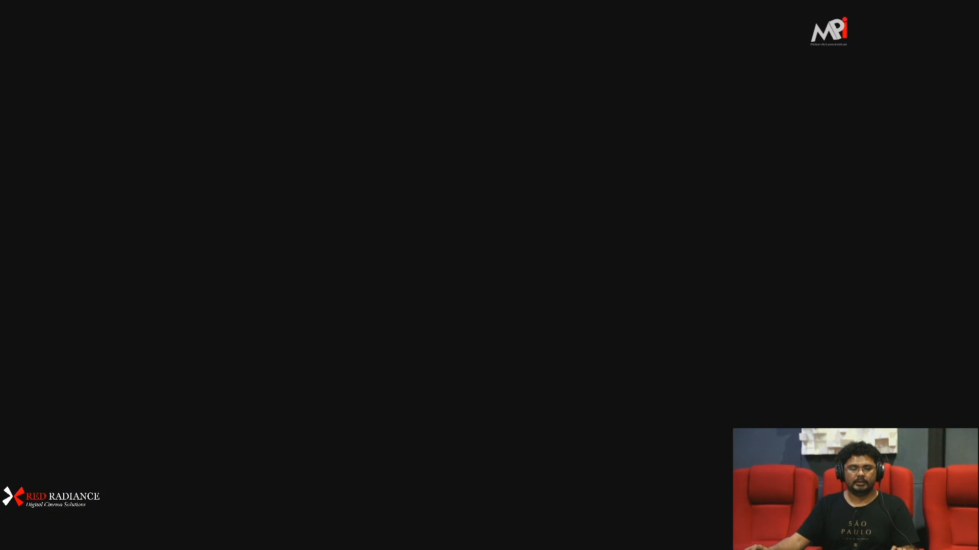
key("space")
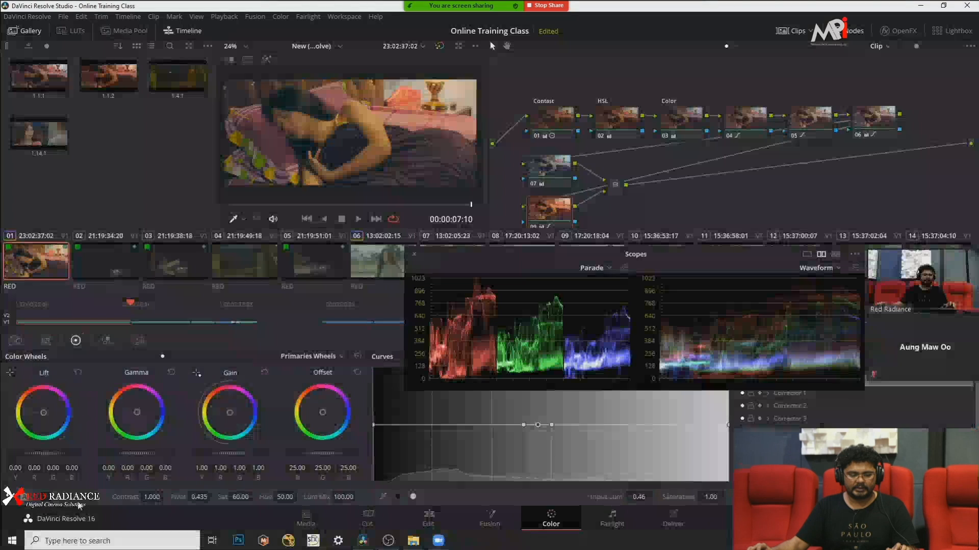
left_click(55, 498)
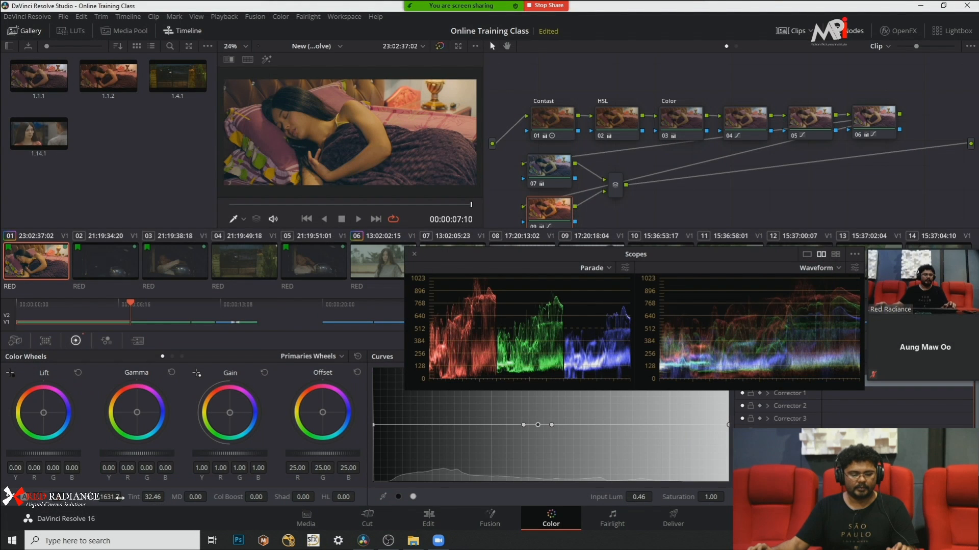
left_click_drag(119, 498, 168, 497)
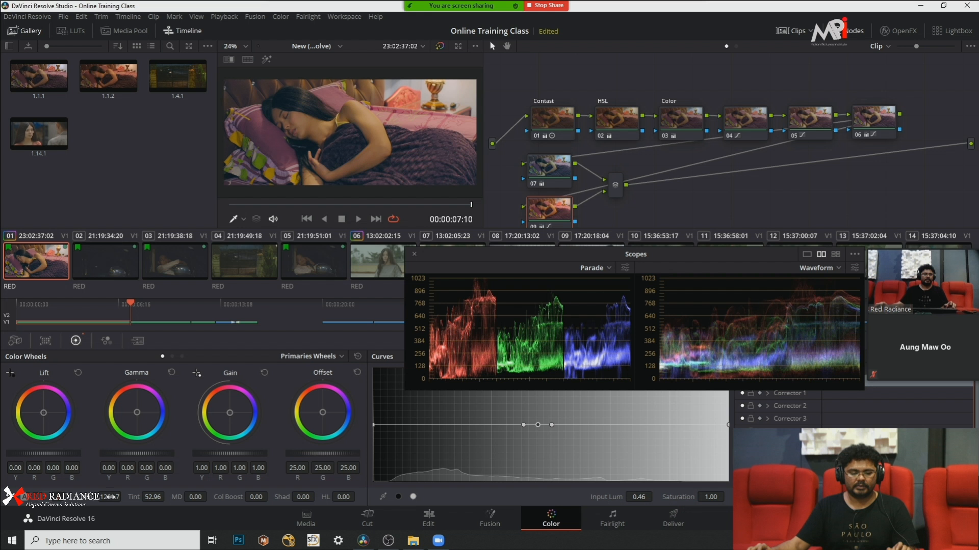
left_click_drag(96, 498, 124, 496)
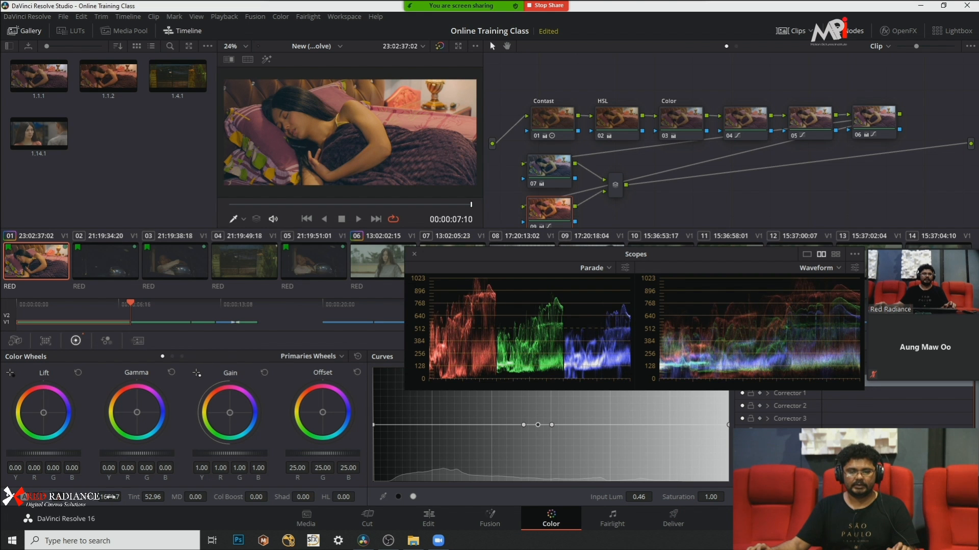
Step: Play the graded clip full screen to review the parallel-node look, and move the playhead to 00:00:05:20
left_click(612, 191)
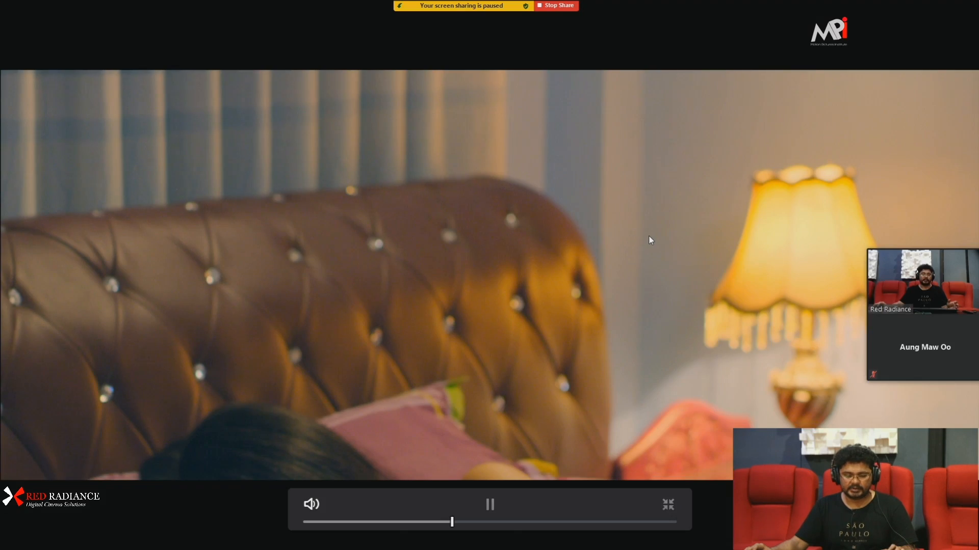
key("space")
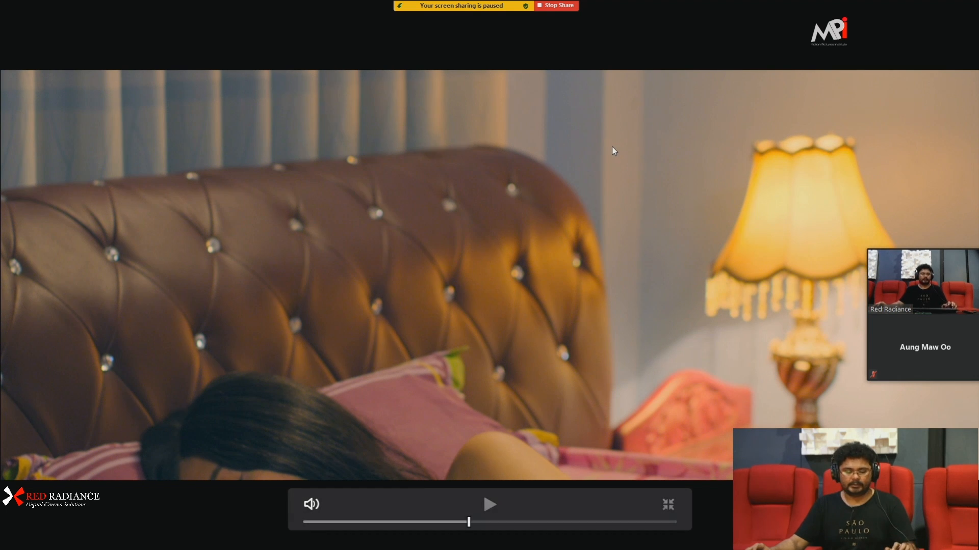
key("Escape")
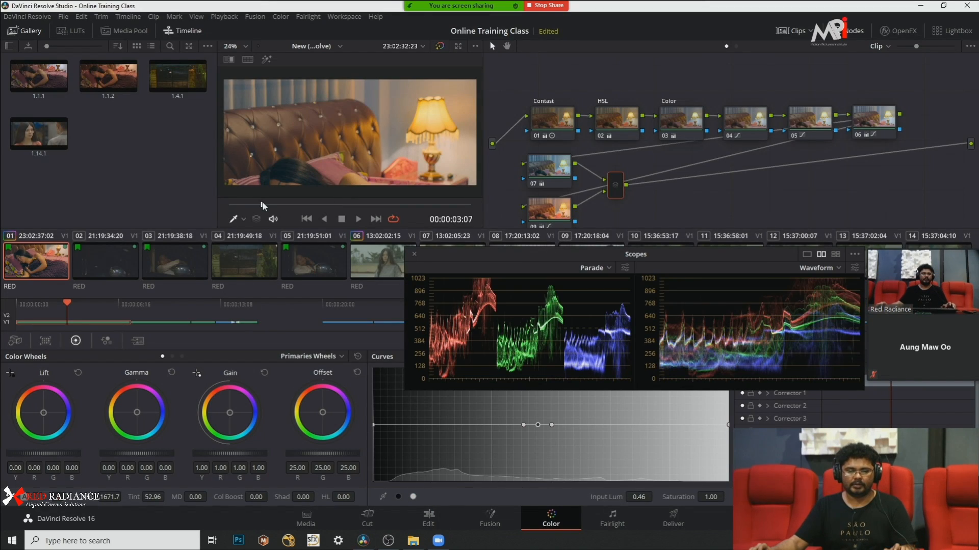
left_click(322, 206)
left_click_drag(324, 208, 420, 207)
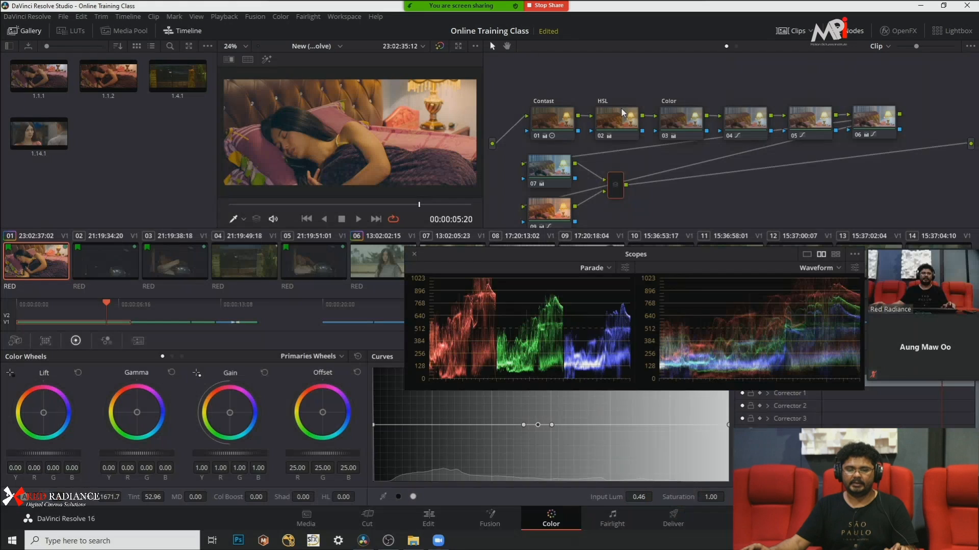
Step: Move the scopes clear of the curves and, on the HSL node's Custom curve, lower the luma white point slightly and add an upper-midtone point
left_click(622, 112)
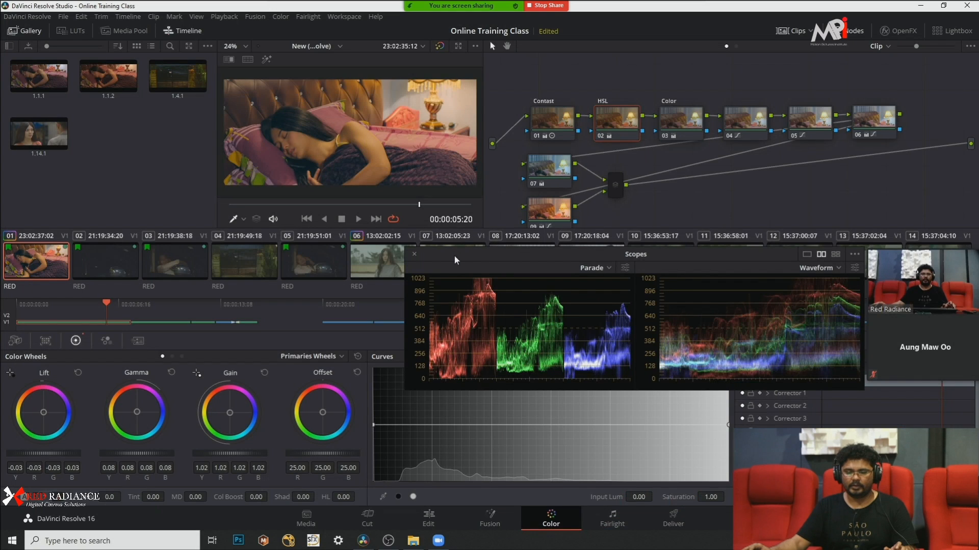
left_click_drag(456, 260, 624, 274)
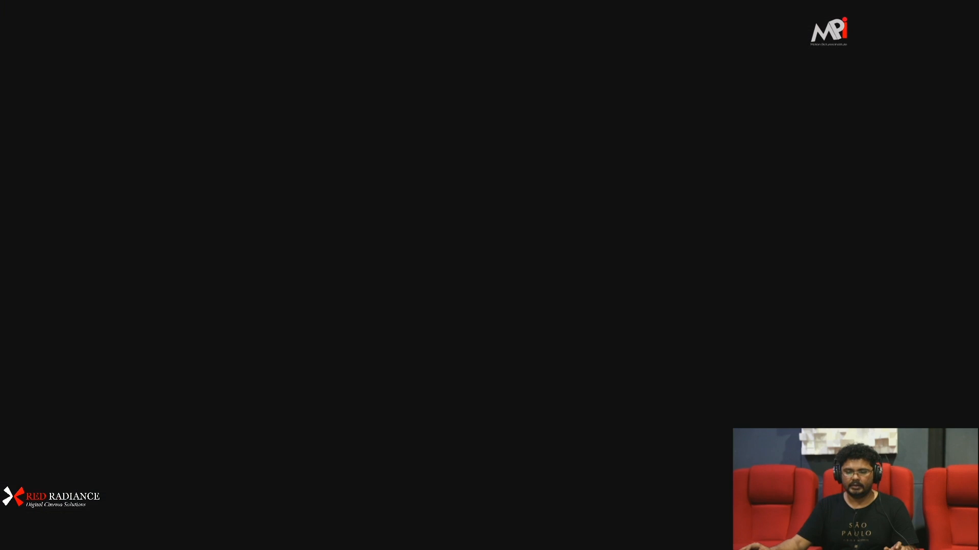
left_click(613, 184)
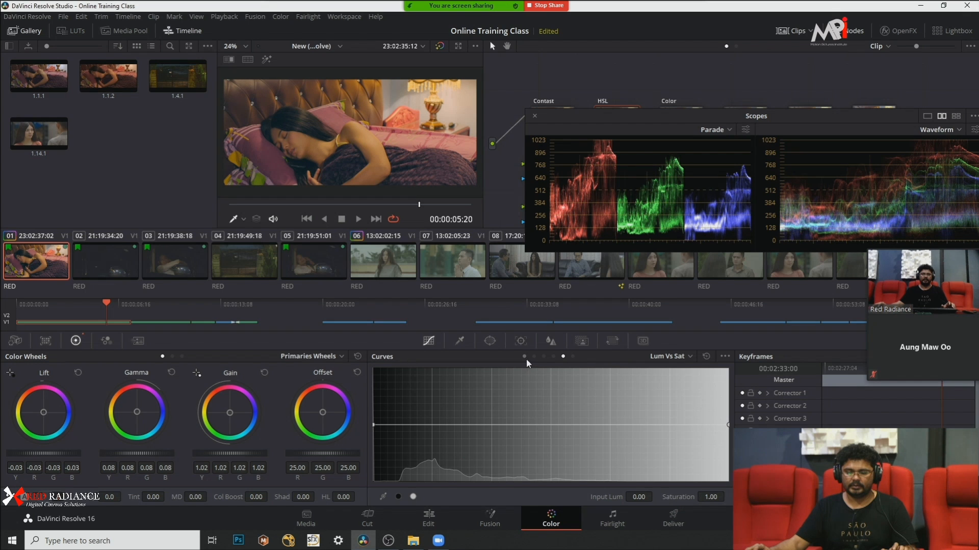
left_click(524, 357)
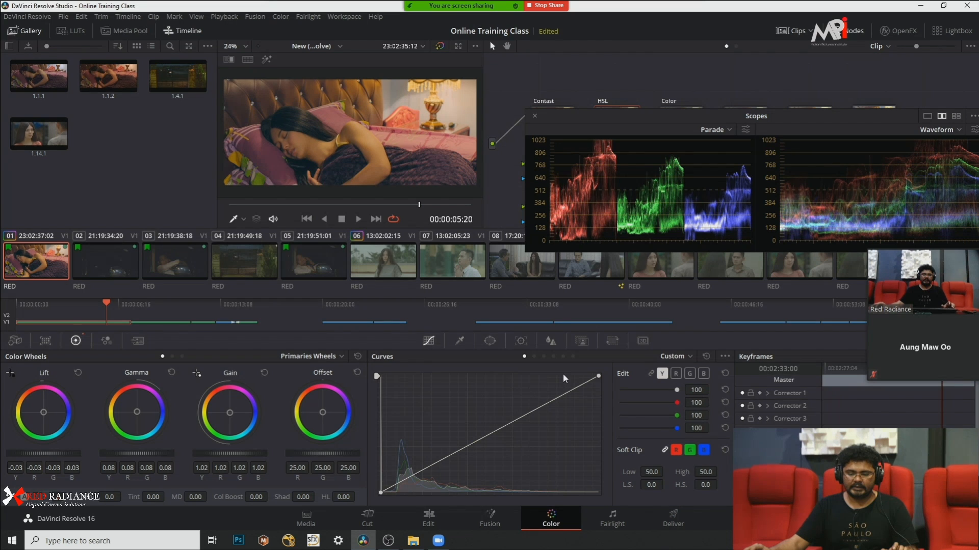
left_click_drag(598, 376, 598, 385)
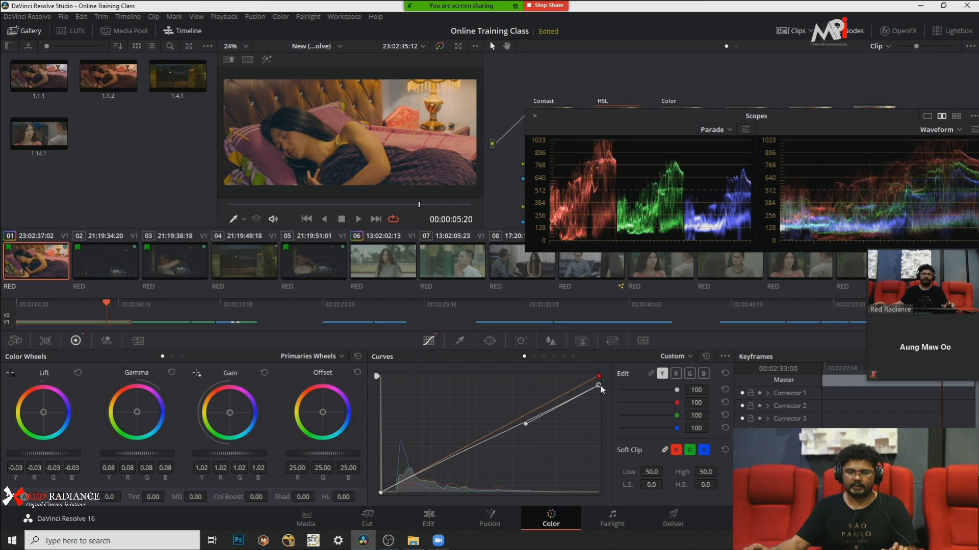
left_click(517, 419)
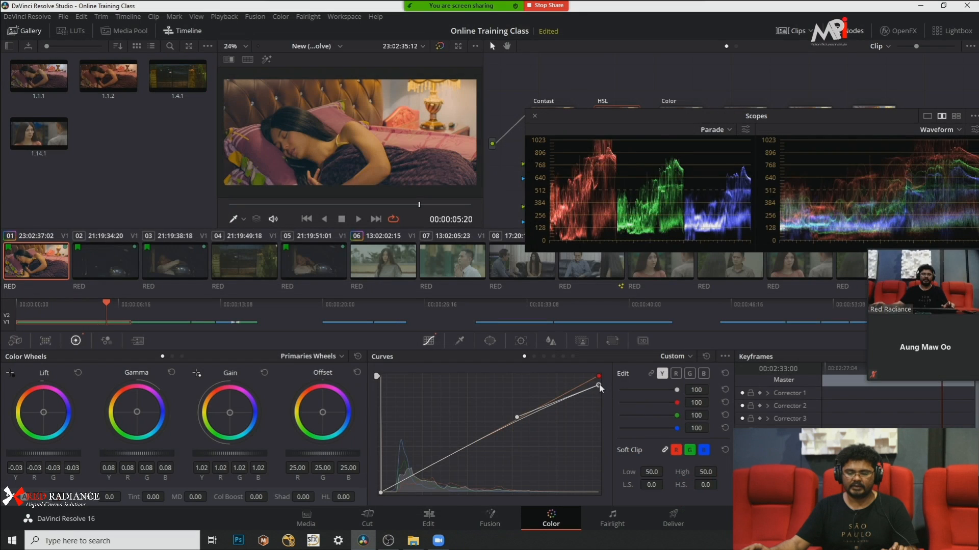
left_click_drag(599, 386, 600, 388)
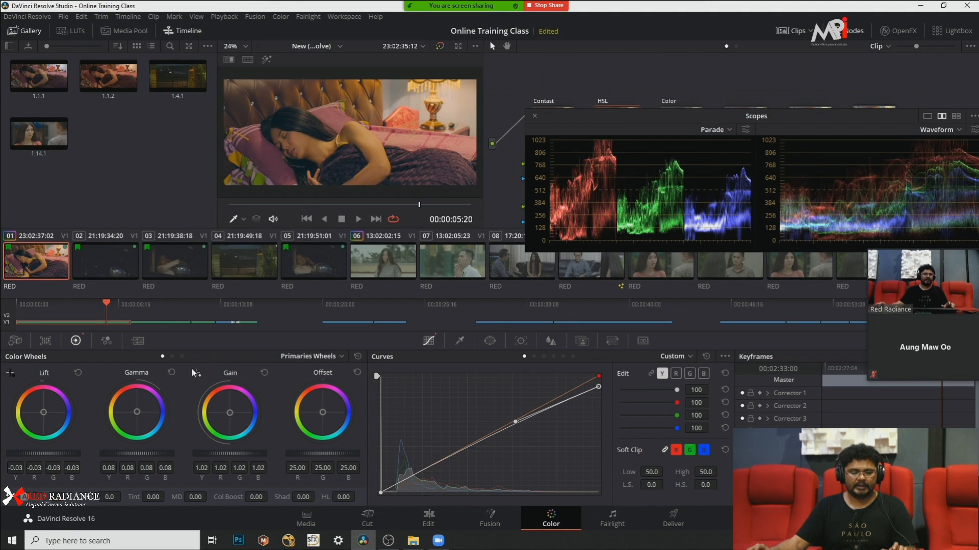
Step: Lower the HSL node's red Gain to 0.90 using the Primaries Bars
left_click(172, 358)
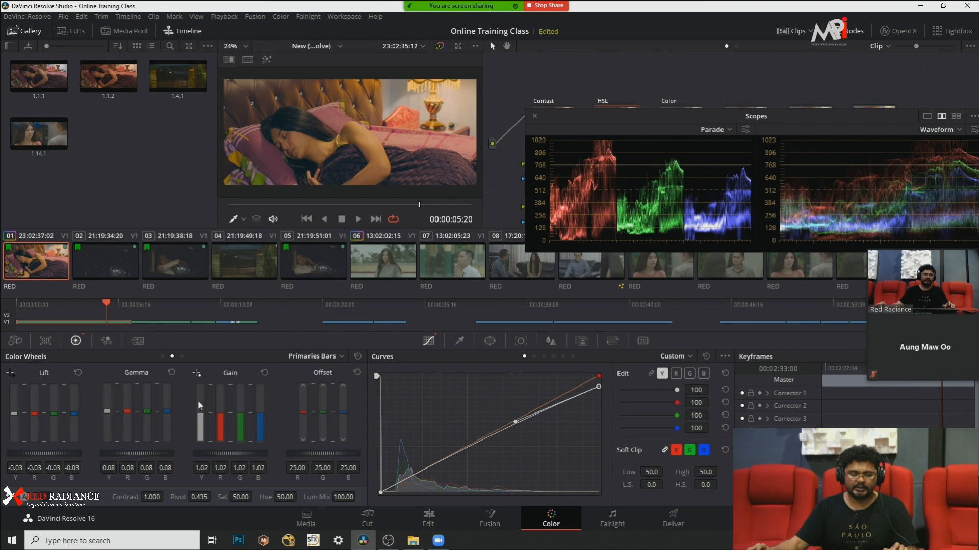
left_click_drag(220, 424, 220, 431)
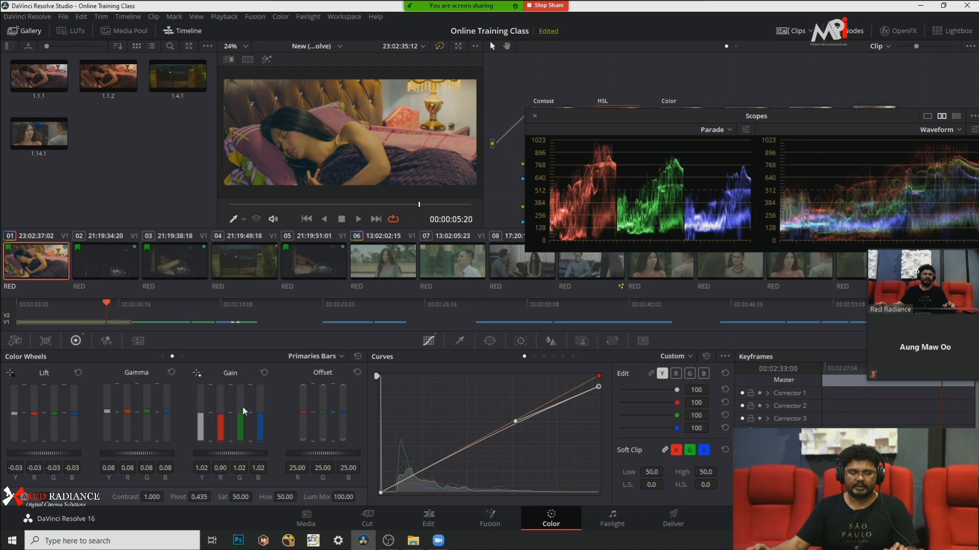
Step: Set the HSL node's red Gain to 0.85 and green Gain to 0.88
left_click_drag(240, 430, 240, 433)
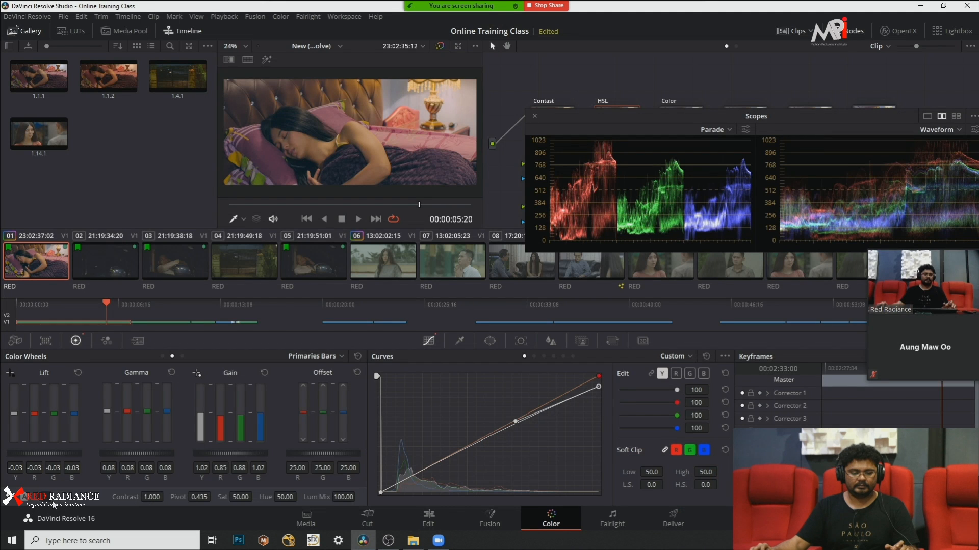
Step: Move the scopes clear of the node graph and set node 09's color temperature to 1931.7
left_click(56, 498)
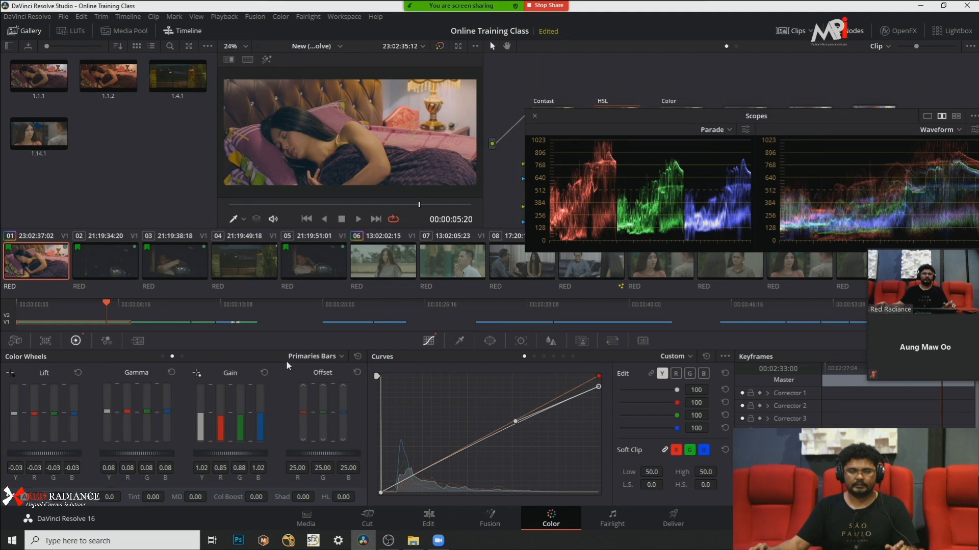
left_click_drag(607, 114, 618, 300)
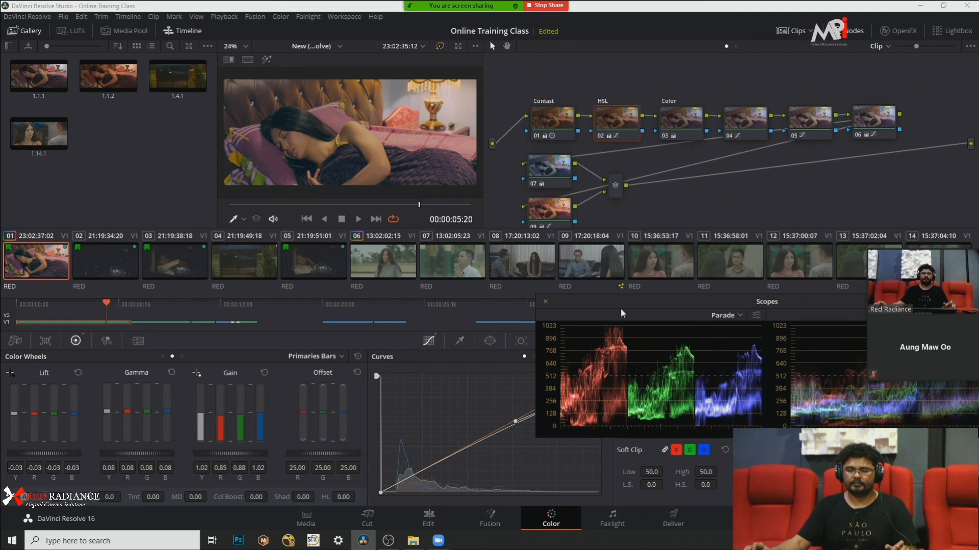
left_click(540, 213)
left_click_drag(105, 496, 124, 497)
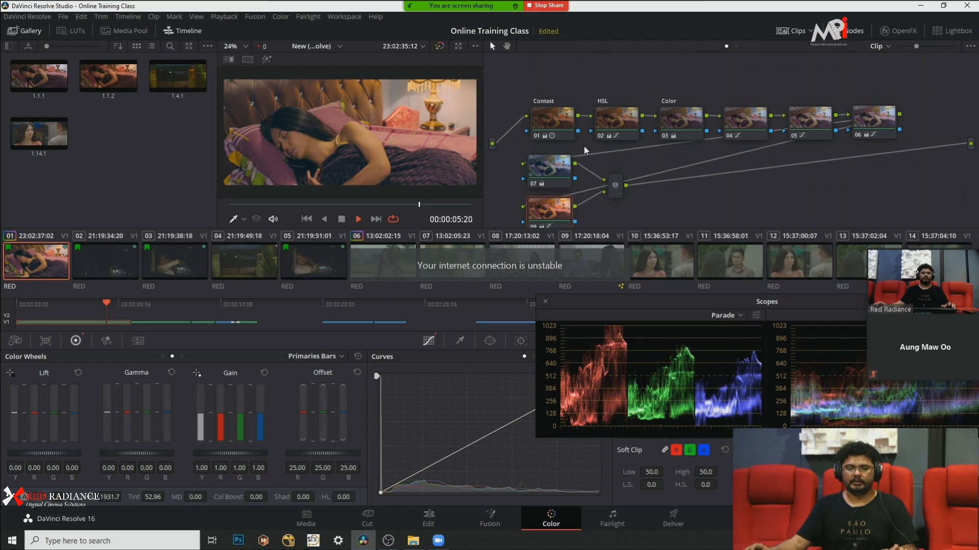
Step: Play the clip onward and again from its start to review the adjusted split, and park the playhead at 00:00:06:20
left_click(358, 218)
key("space")
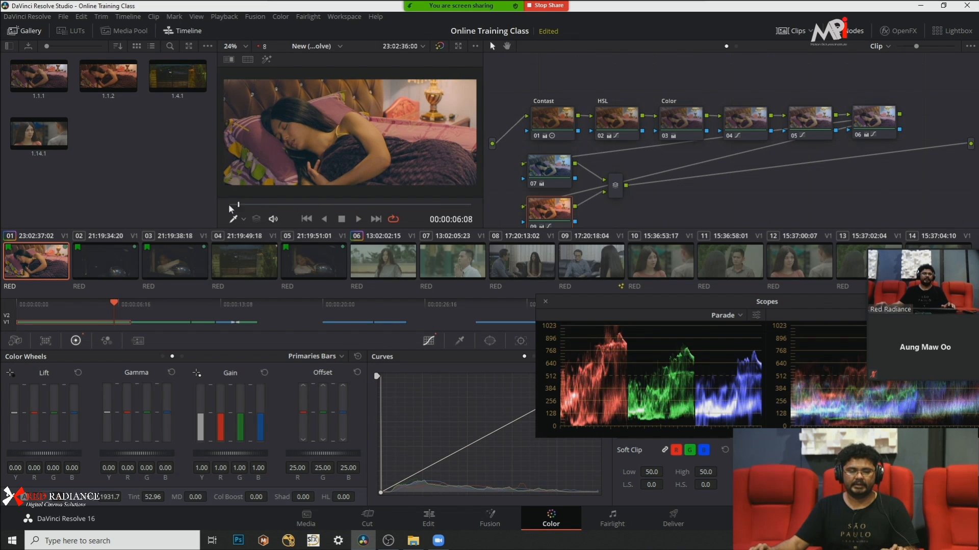
left_click_drag(229, 206, 214, 207)
key("space")
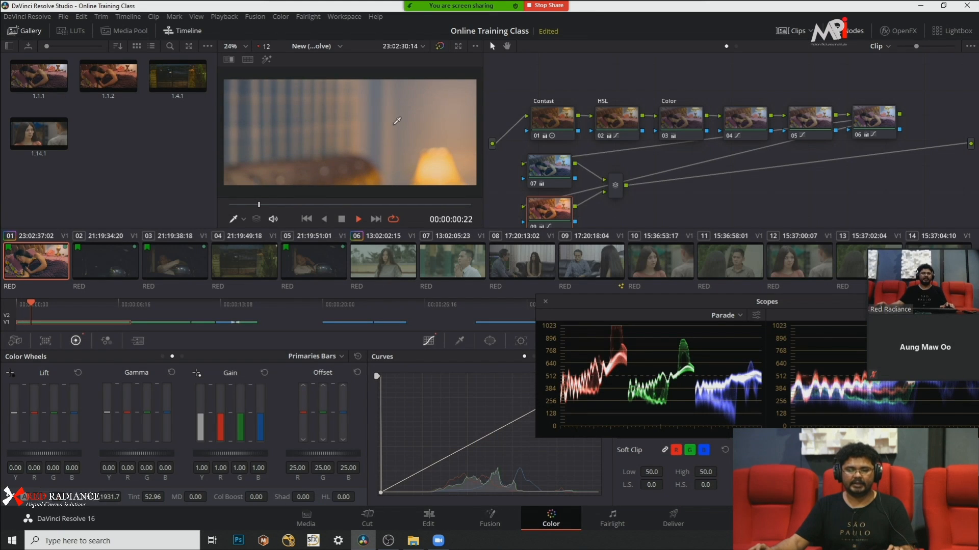
key("space")
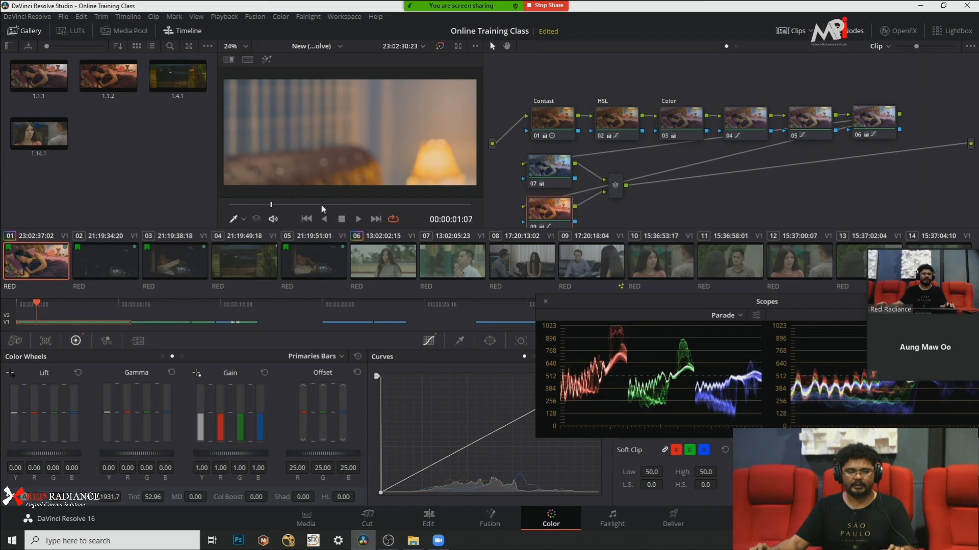
left_click_drag(352, 205, 452, 206)
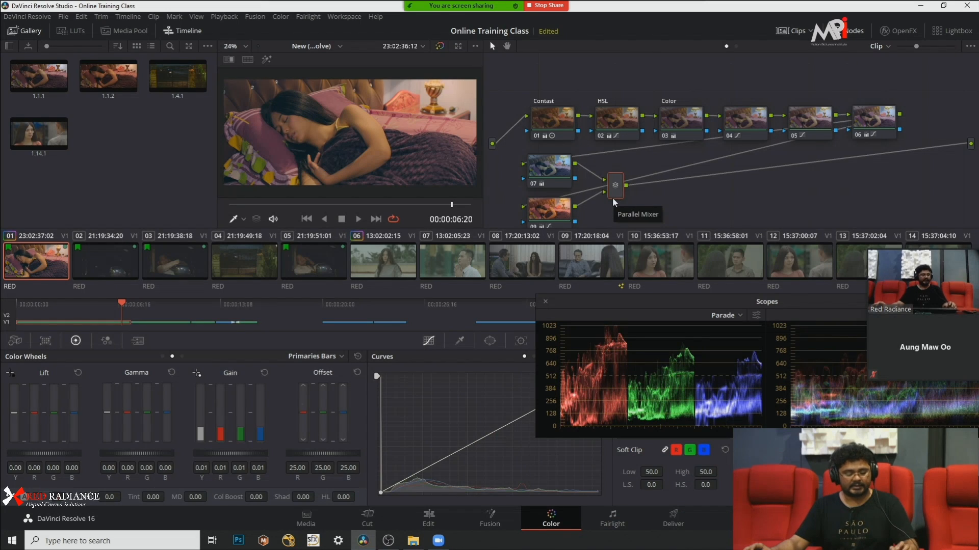
Step: Add a serial node after the Parallel Mixer and preview the Blackmagic Design and Film Looks LUTs in a widened LUT browser
key("alt+s")
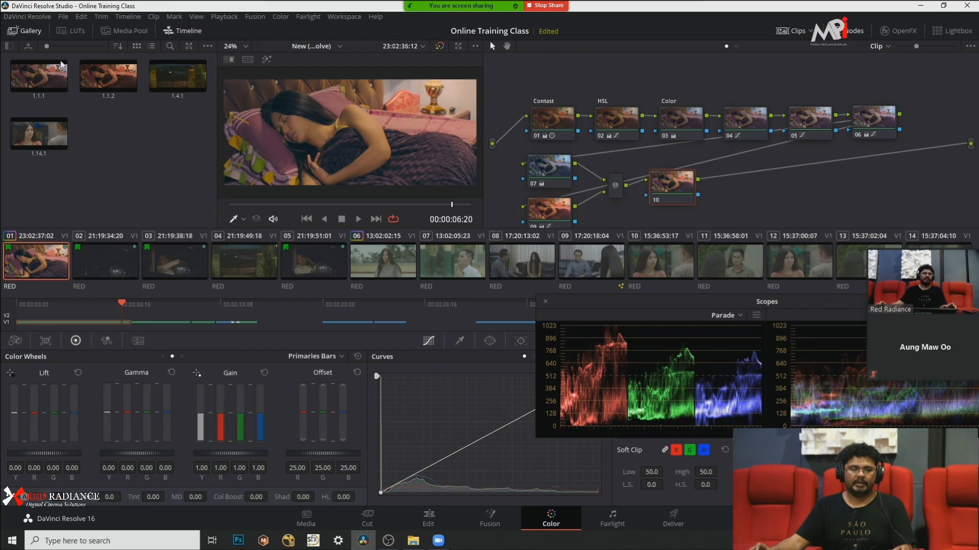
left_click(71, 34)
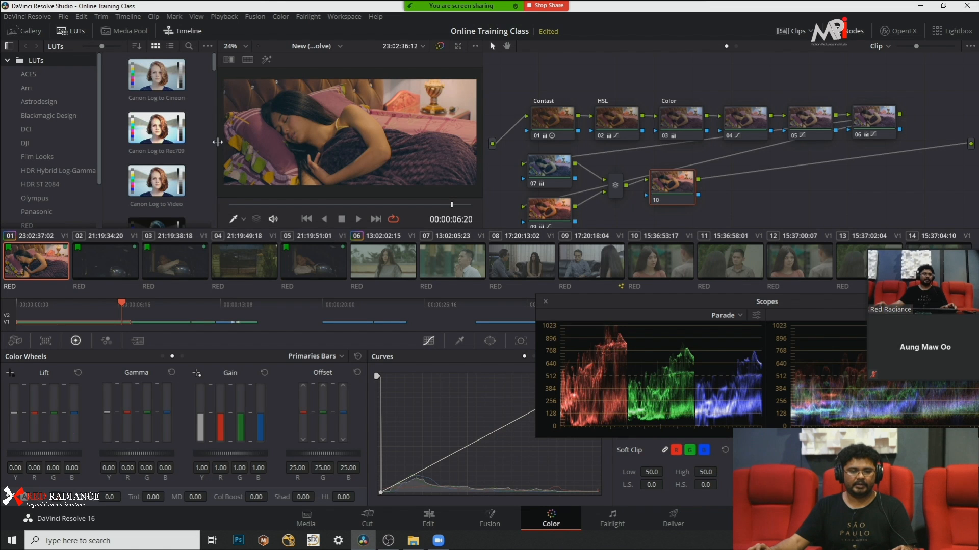
left_click_drag(218, 142, 262, 142)
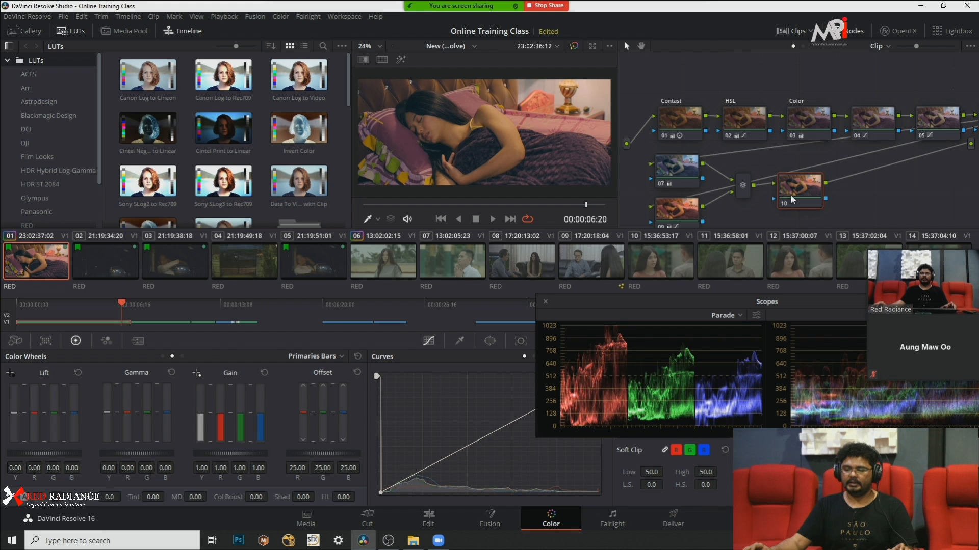
left_click_drag(790, 192, 788, 190)
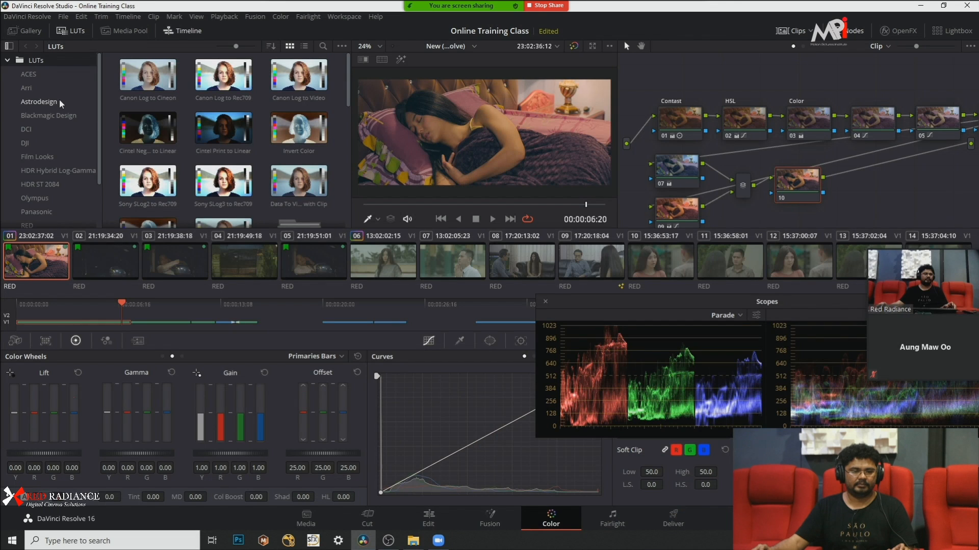
left_click(46, 115)
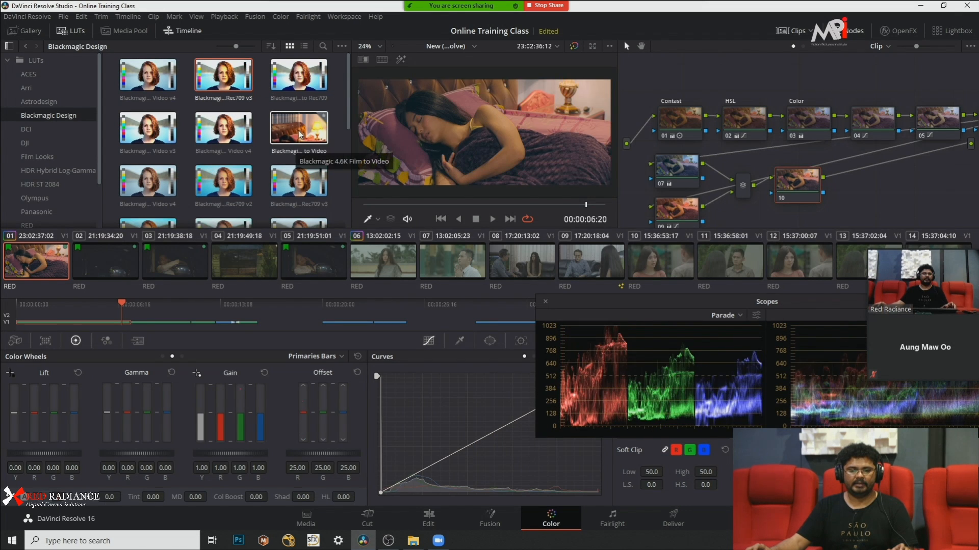
left_click(37, 155)
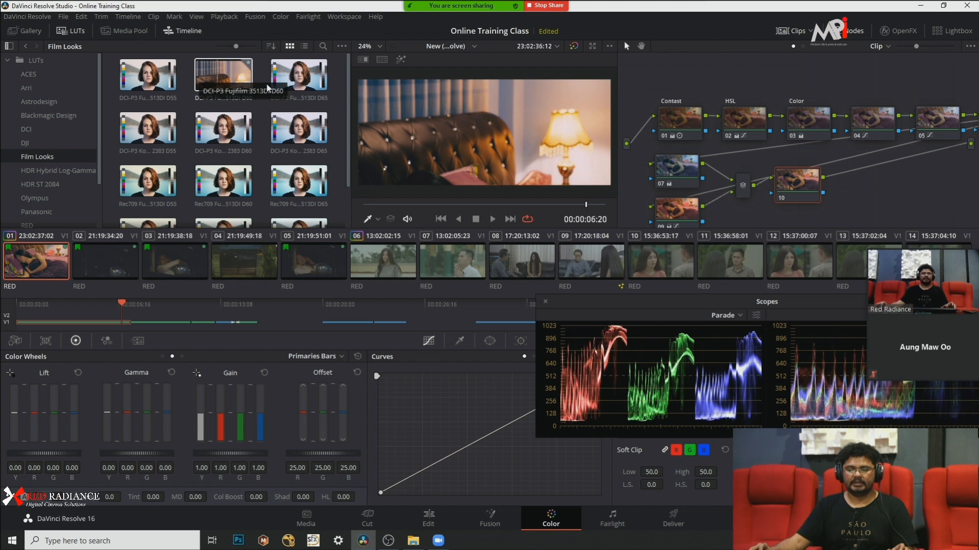
mouse_move(795, 190)
left_mouse_down()
mouse_move(799, 197)
mouse_move(790, 190)
left_mouse_up()
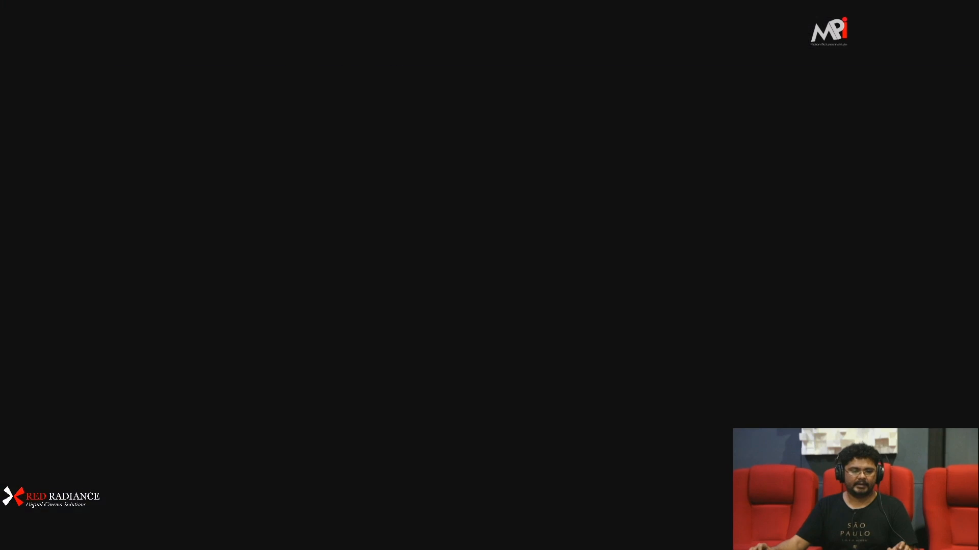
scroll(299, 201, "down", 1)
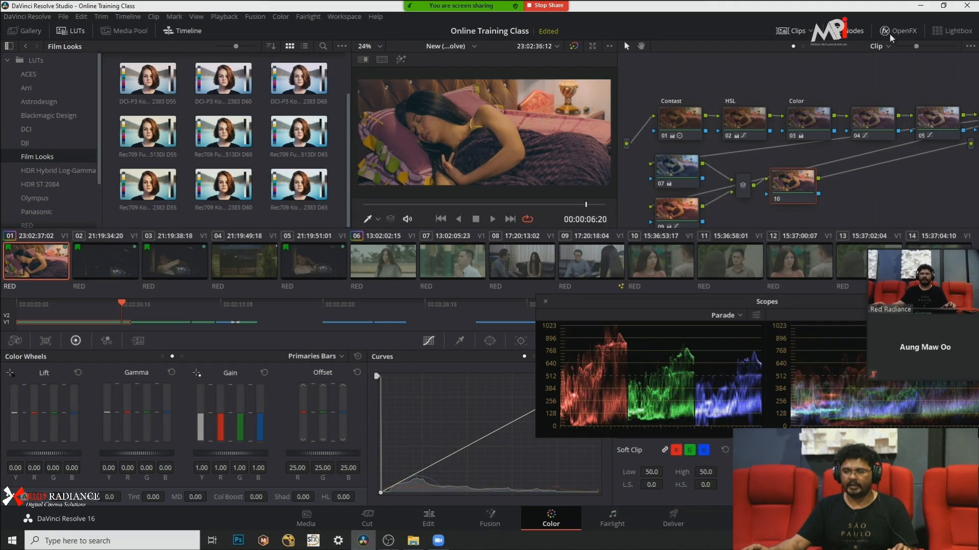
Step: Search the OpenFX library for "grain" and apply the Film Grain effect to node 10
left_click(895, 31)
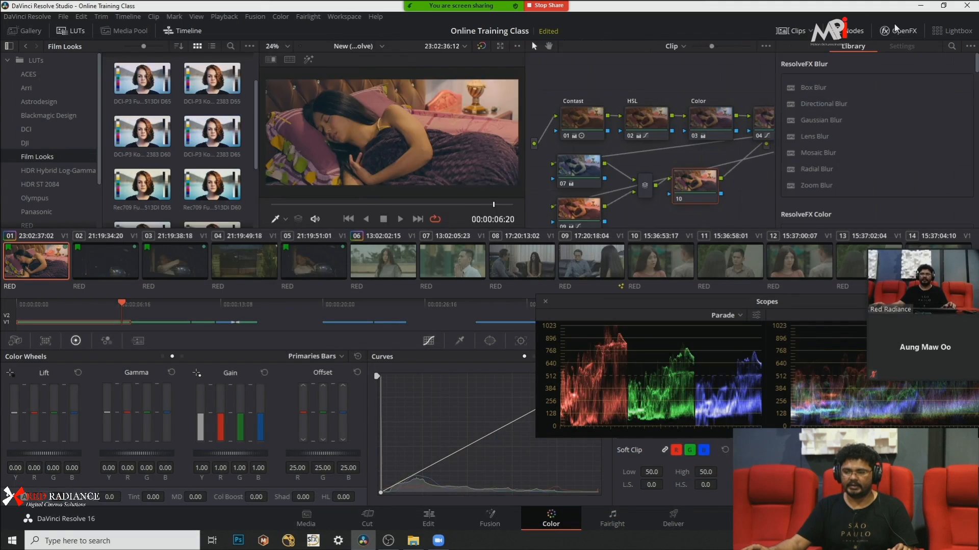
scroll(875, 199, "down", 4)
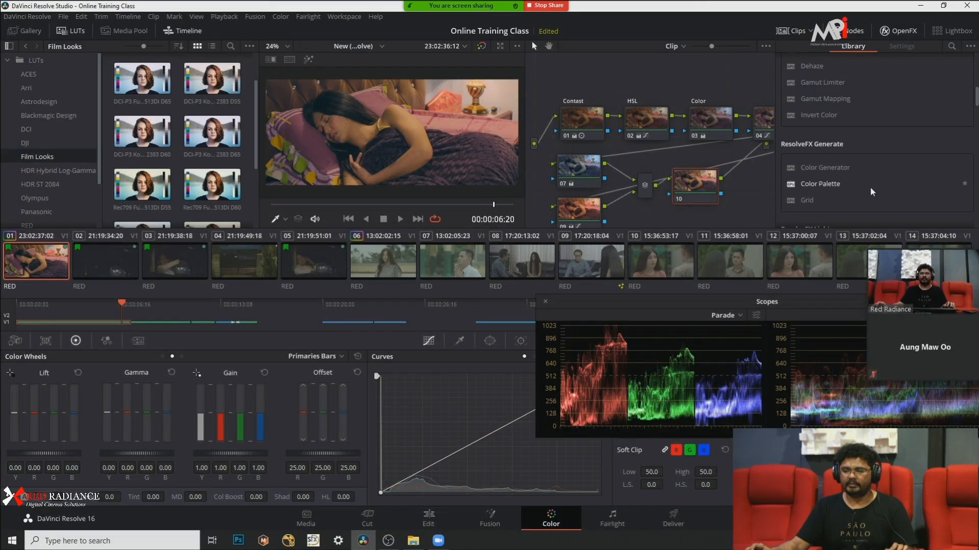
scroll(870, 189, "down", 4)
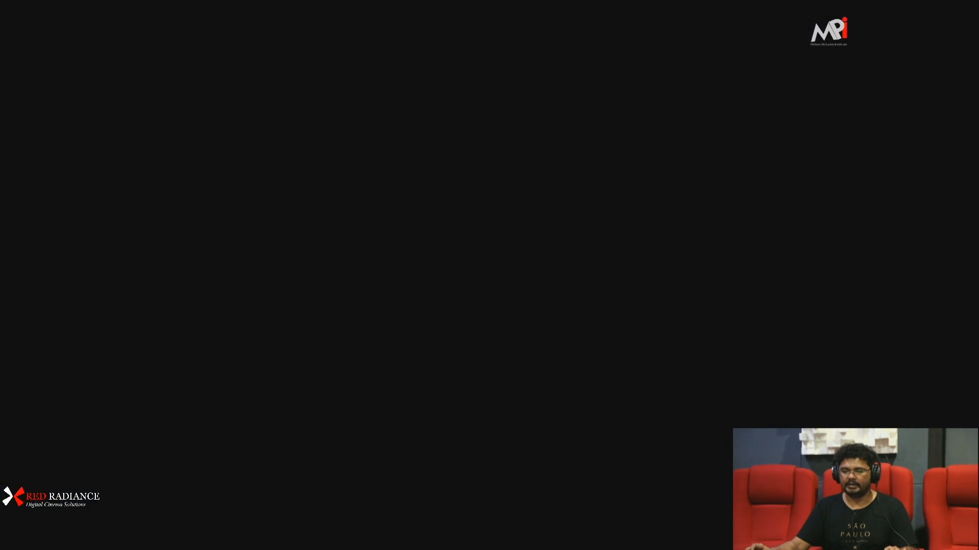
scroll(871, 192, "down", 5)
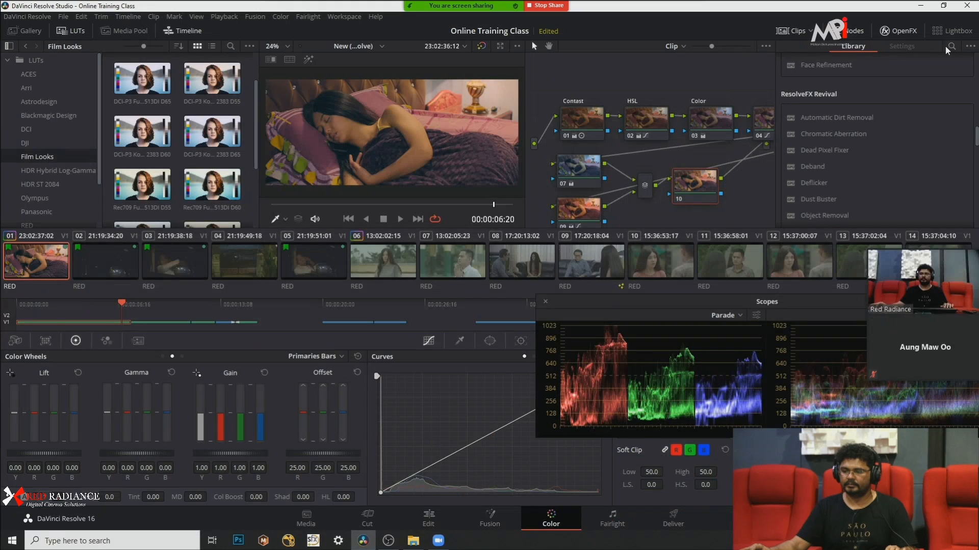
left_click(951, 46)
type("grain")
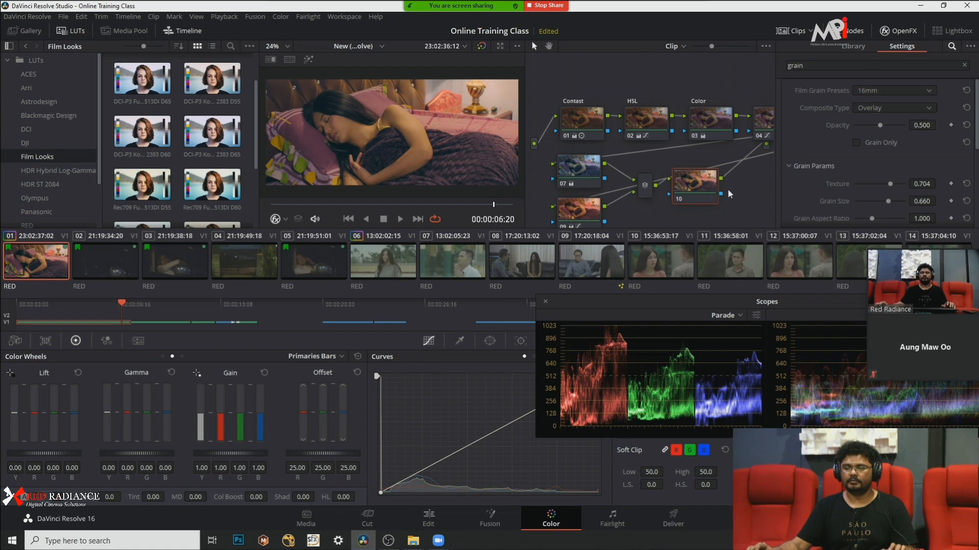
Step: Choose the 35mm Film Grain preset, enable Grain Only and inspect the grain pattern full screen
left_click(878, 110)
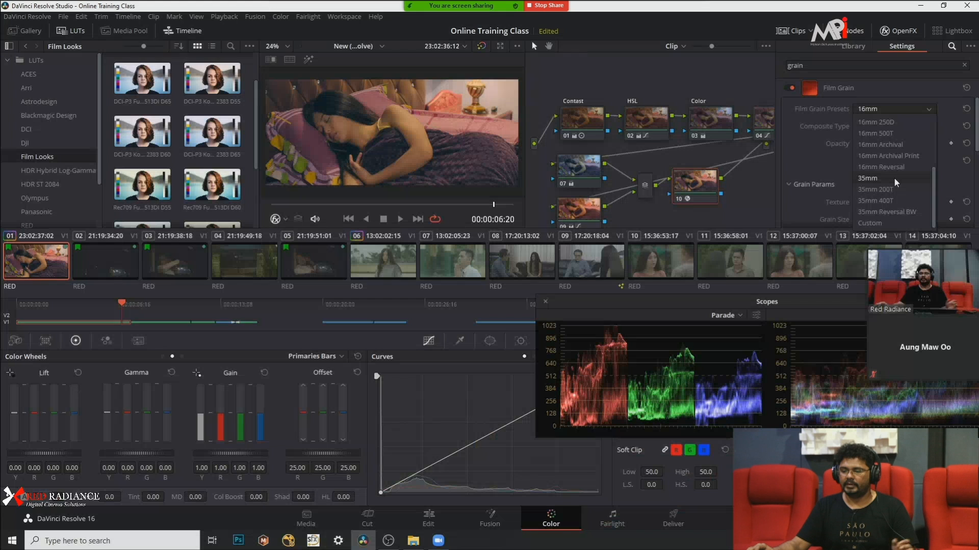
left_click(896, 179)
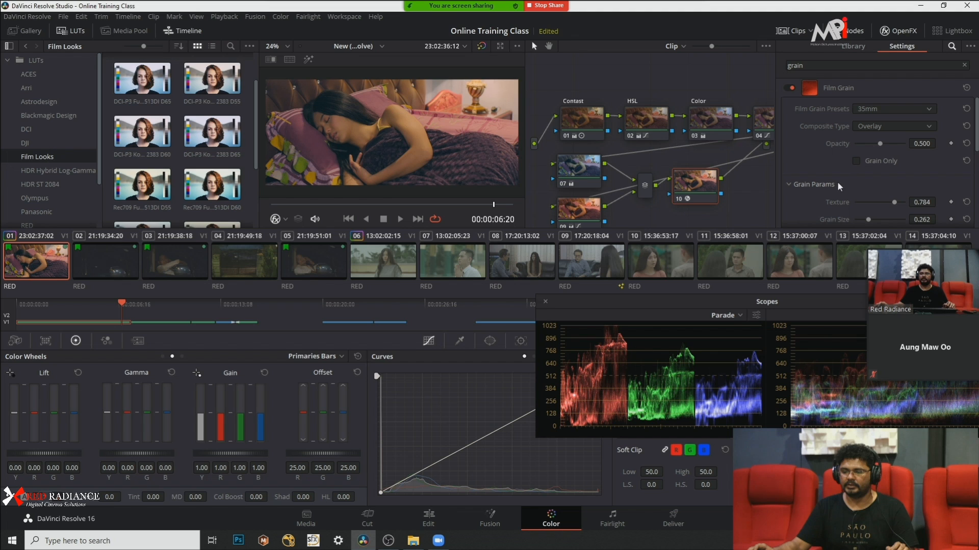
left_click(857, 161)
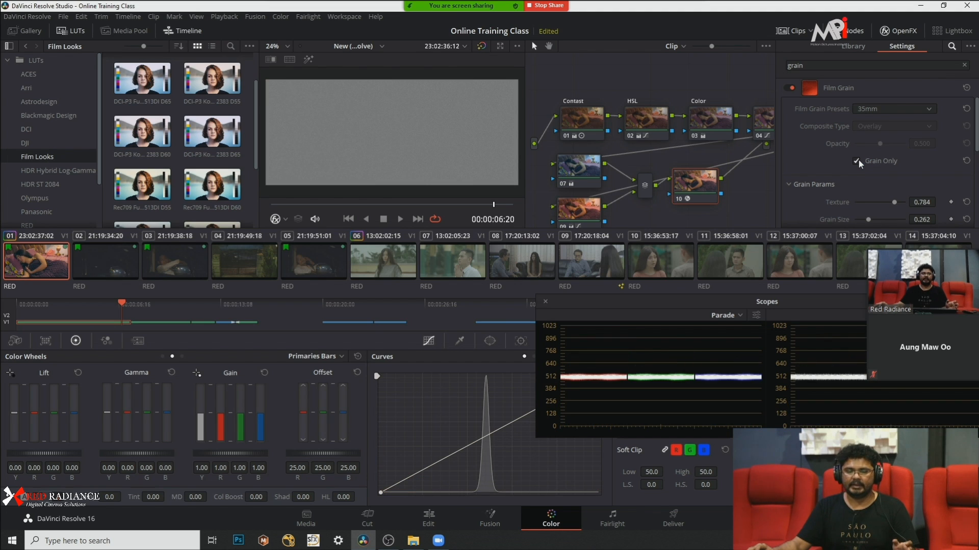
key("ctrl+f")
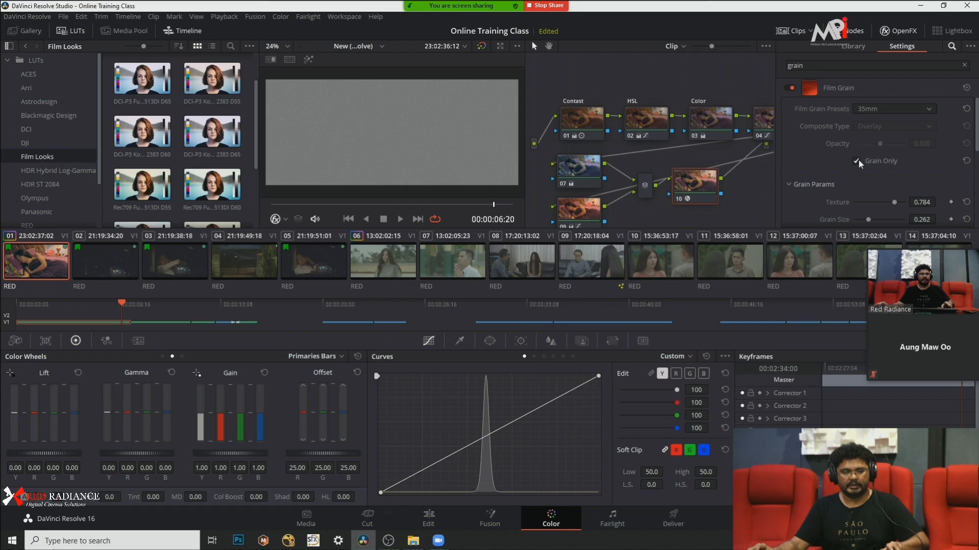
key("ctrl+f")
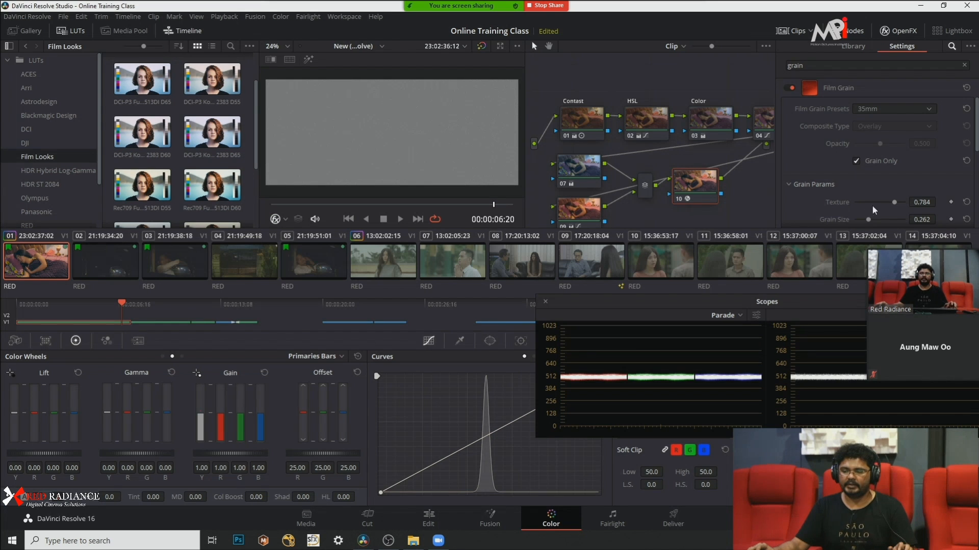
Step: Set the Film Grain texture to 0.725, grain size to 0.245 and grain strength to 0.326
mouse_move(895, 202)
left_mouse_down()
mouse_move(852, 210)
mouse_move(892, 205)
mouse_move(860, 223)
mouse_move(891, 203)
left_mouse_up()
scroll(833, 175, "down", 3)
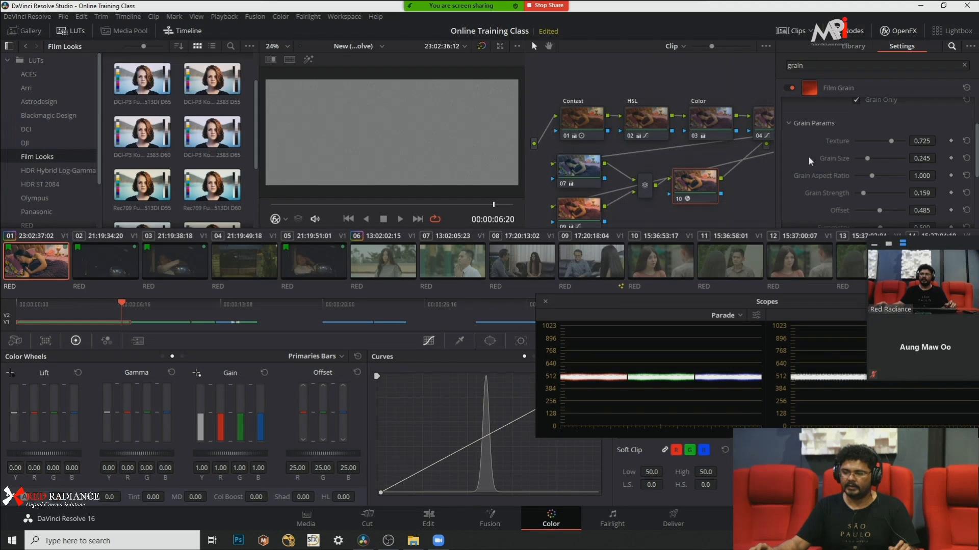
scroll(818, 149, "up", 2)
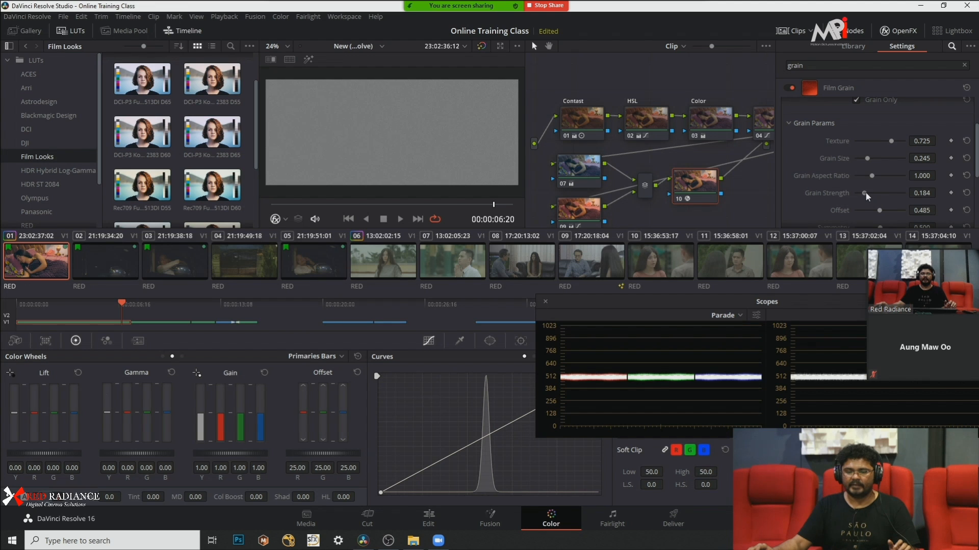
mouse_move(865, 192)
left_mouse_down()
mouse_move(894, 191)
mouse_move(870, 192)
left_mouse_up()
scroll(811, 184, "down", 3)
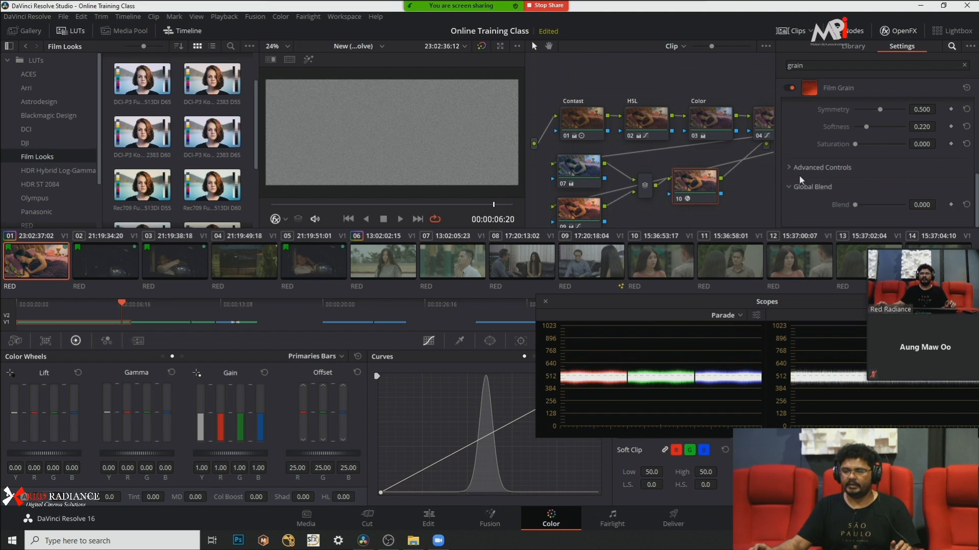
Step: Review the remaining Film Grain parameters and turn off Grain Only to show the grain over the image
scroll(858, 171, "up", 3)
scroll(855, 190, "down", 3)
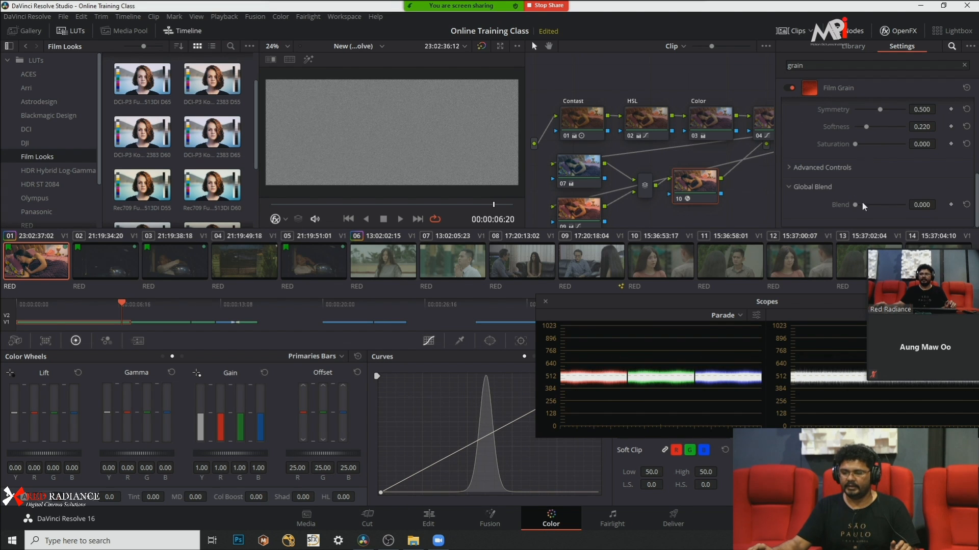
scroll(863, 154, "up", 5)
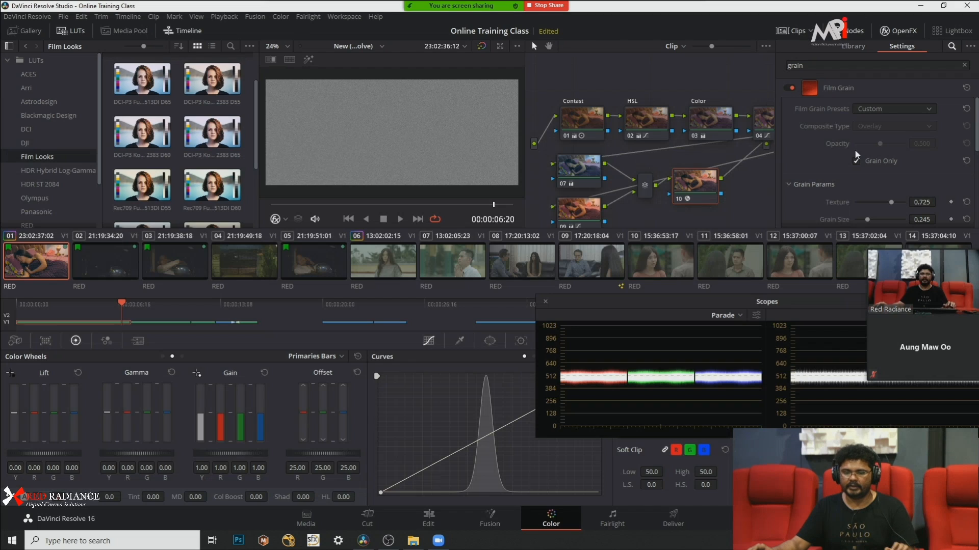
left_click(856, 161)
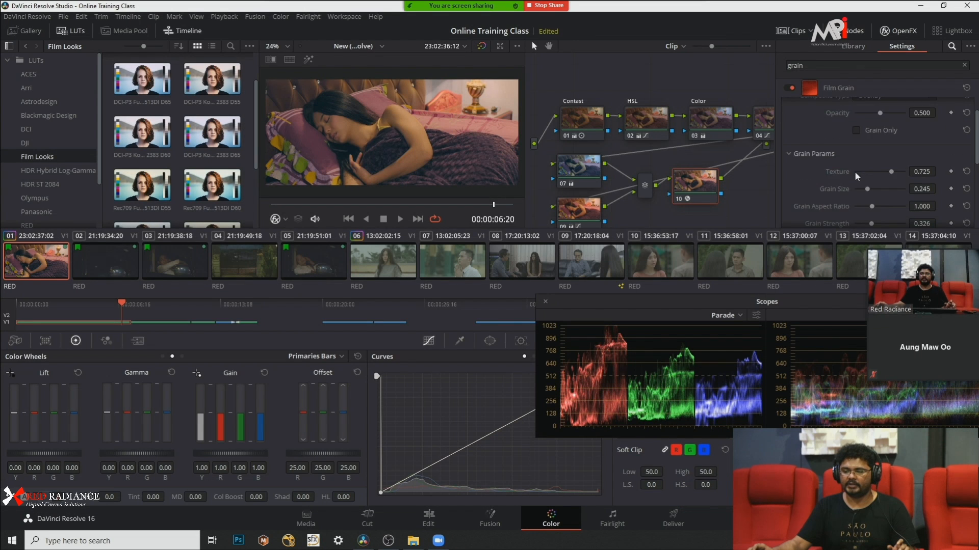
Step: Try the Film Grain offset at 0.000 and raise it to 0.715
scroll(847, 179, "down", 3)
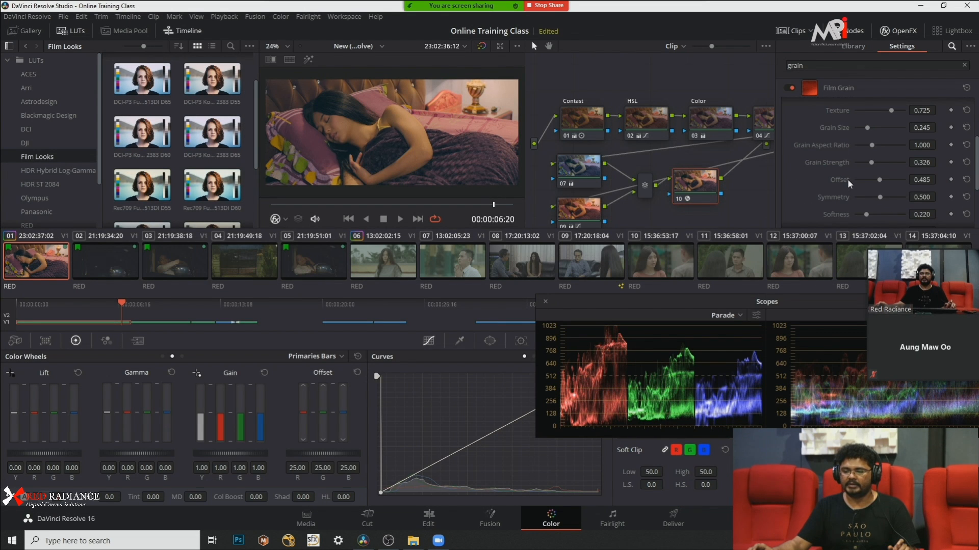
double_click(878, 178)
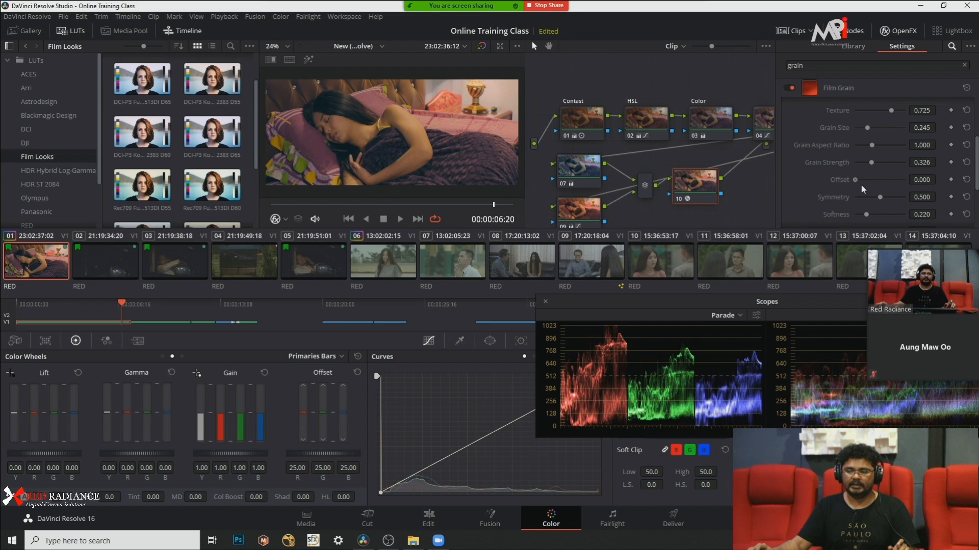
left_click_drag(860, 185, 890, 181)
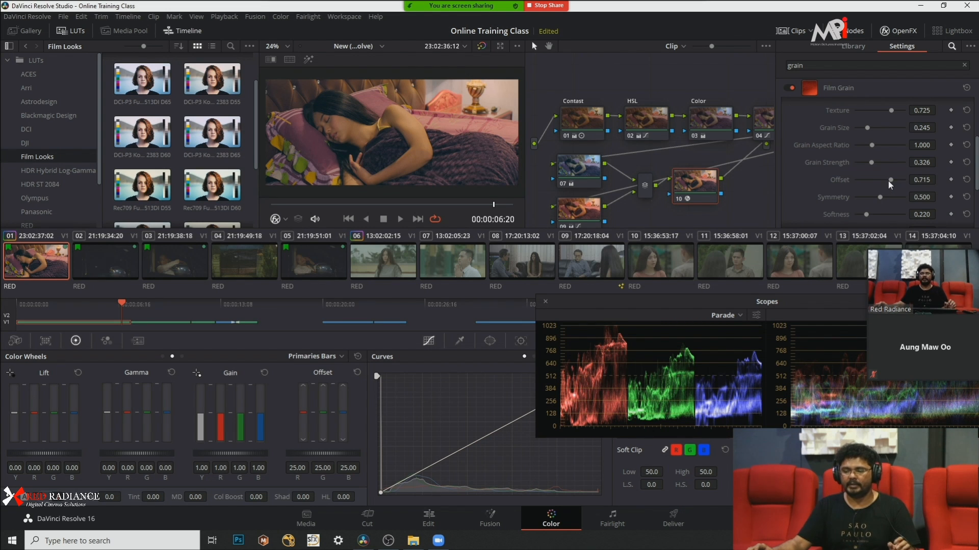
Step: Reset the whole Film Grain effect to its default settings
scroll(836, 176, "down", 3)
scroll(836, 176, "down", 1)
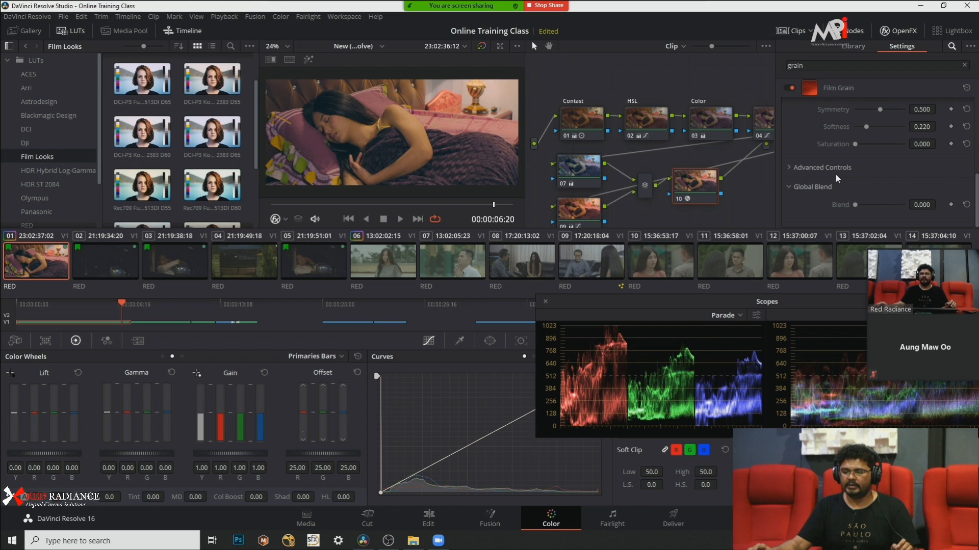
left_click(966, 88)
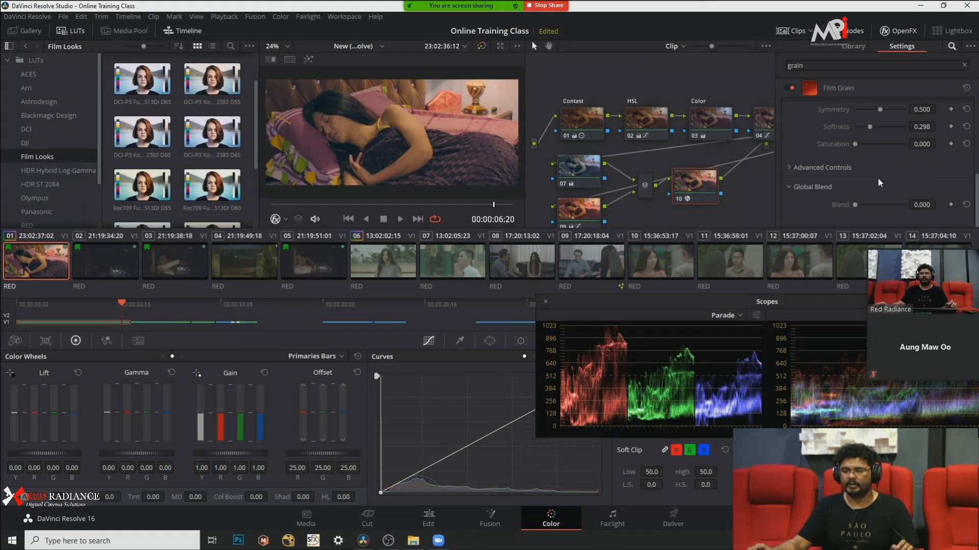
scroll(867, 169, "up", 10)
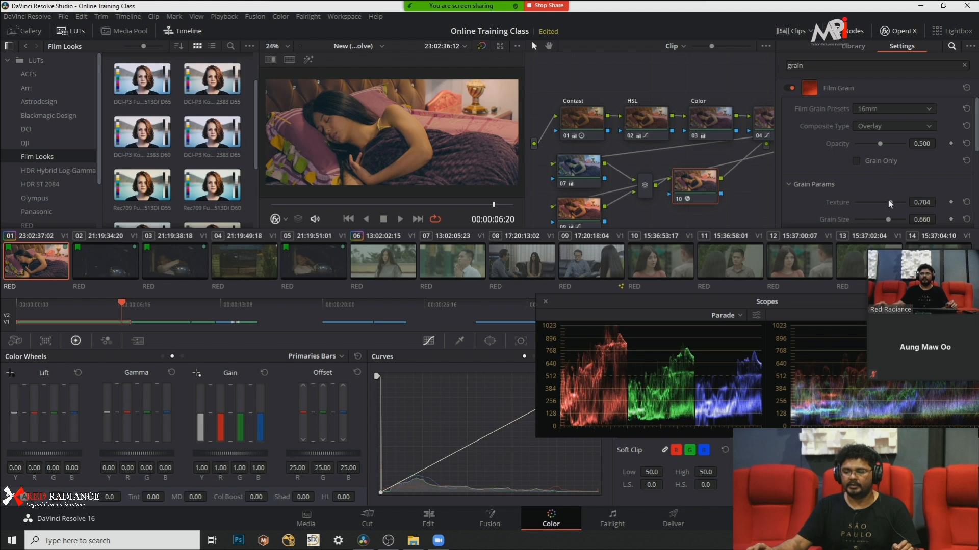
Step: Try a Film Grain texture of 0.561 with a grain size of 0.715 and check the frame full screen
left_click_drag(888, 202, 891, 219)
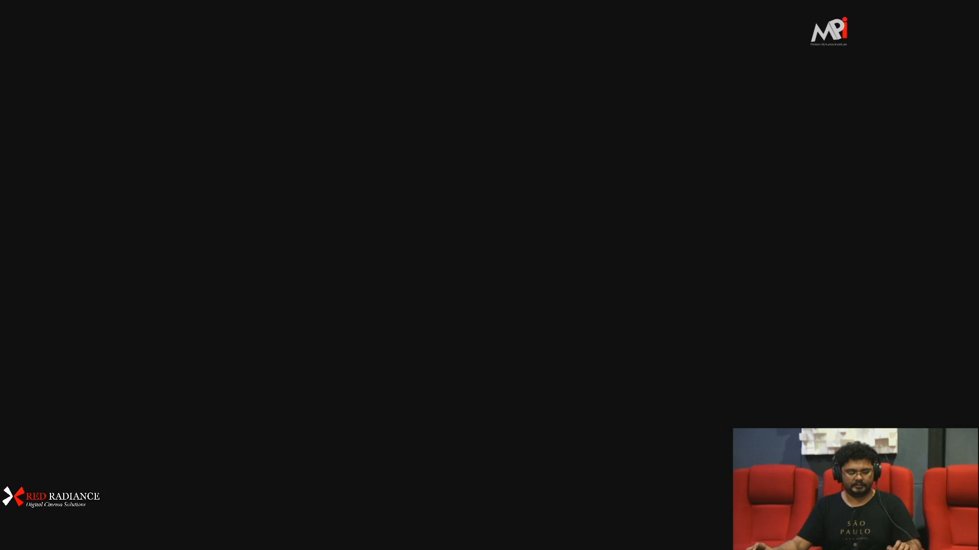
key("ctrl+f")
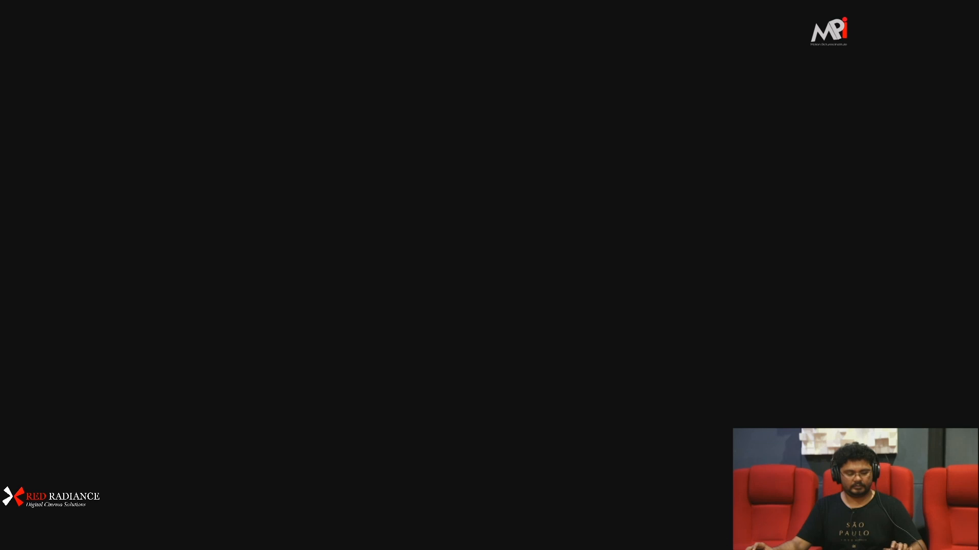
key("Escape")
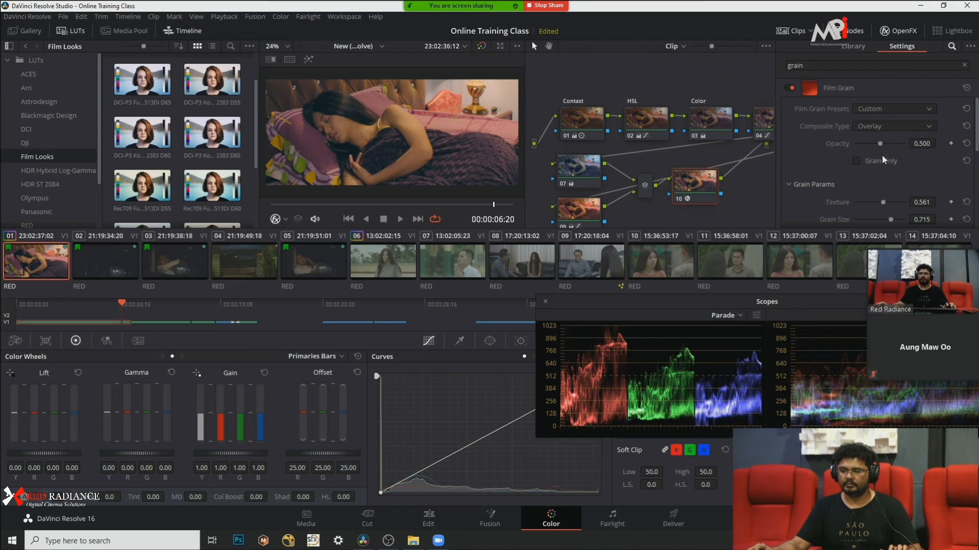
Step: Show only the grain pattern and set the Film Grain texture to 0.755 and grain size to 0.674
left_click_drag(888, 202, 886, 202)
left_click(856, 161)
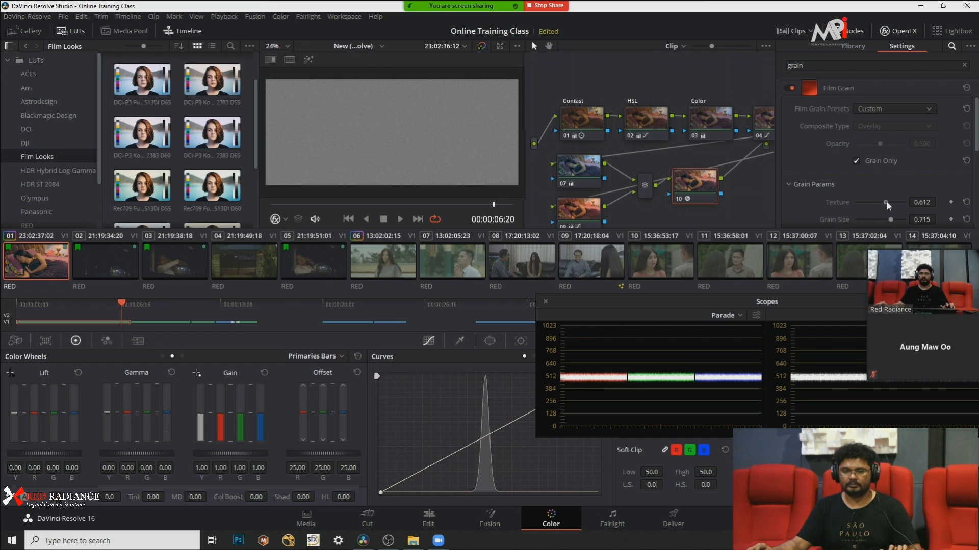
left_click(898, 202)
mouse_move(890, 220)
left_mouse_down()
mouse_move(876, 218)
mouse_move(889, 218)
left_mouse_up()
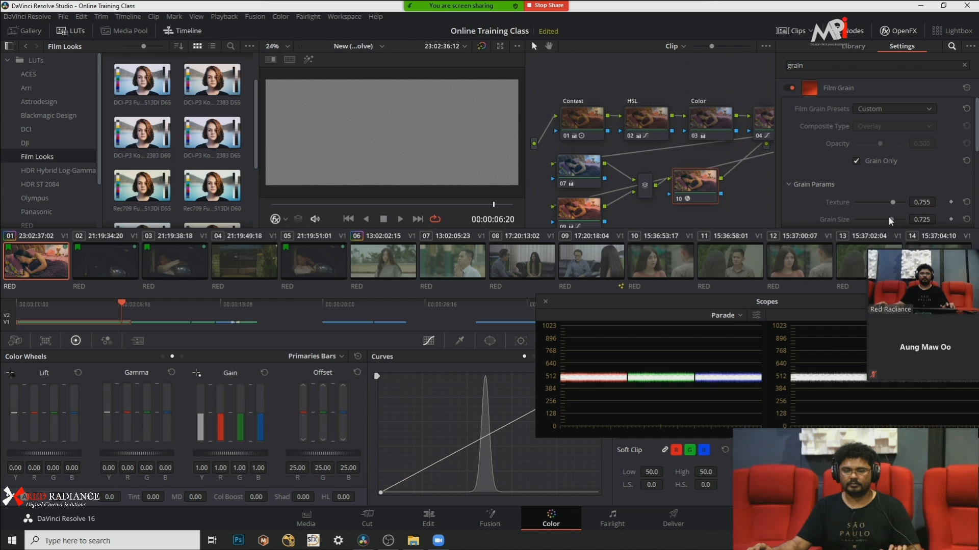
scroll(840, 197, "down", 3)
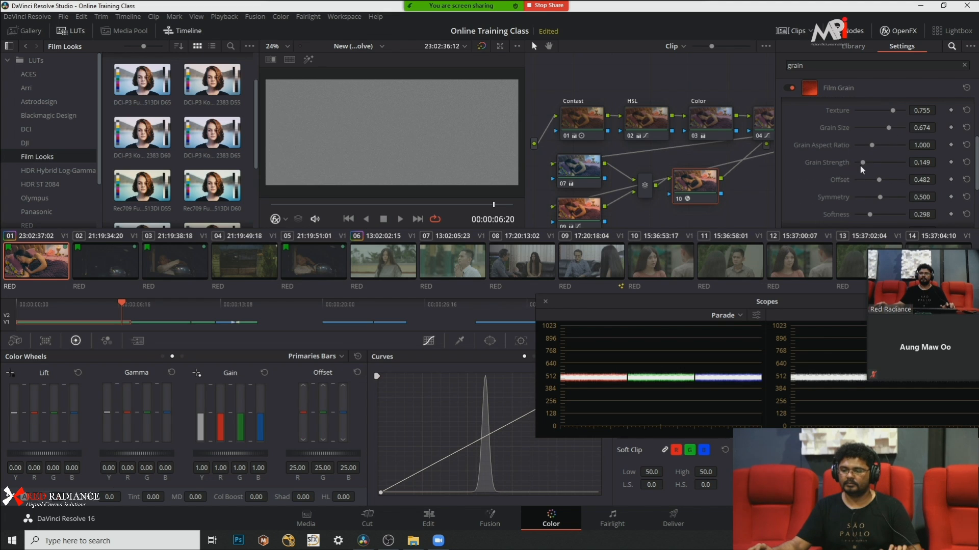
Step: Set the grain strength to 0.184 and turn off Grain Only to show the grain over the image
left_click_drag(864, 160, 864, 164)
scroll(862, 148, "down", 3)
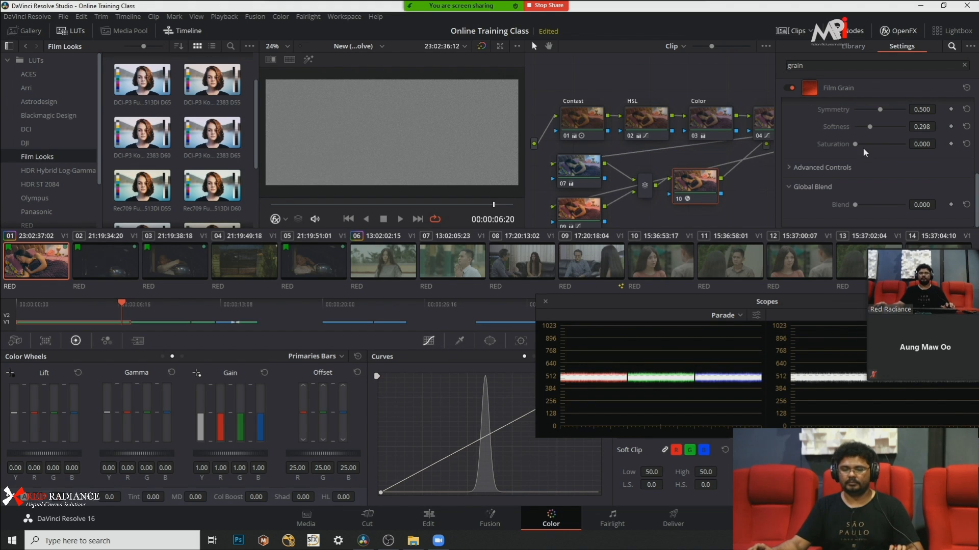
scroll(852, 182, "up", 2)
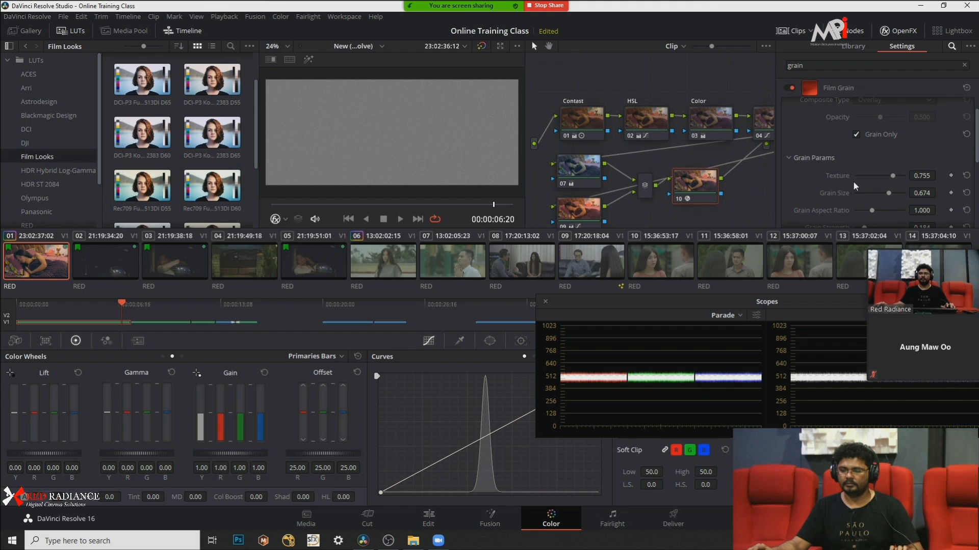
left_click(859, 135)
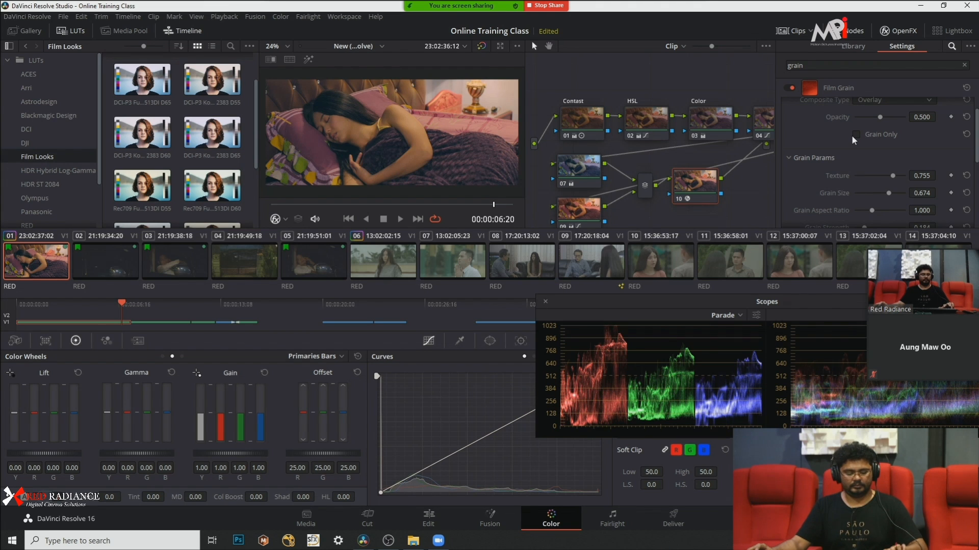
Step: Play the clip full screen to judge the film grain, pause it and return to the normal view
key("ctrl+f")
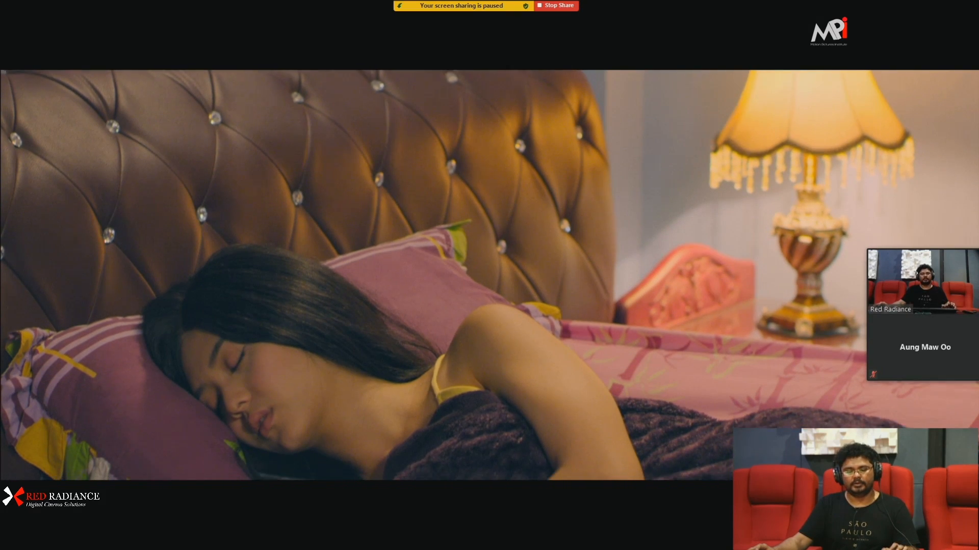
mouse_move(837, 140)
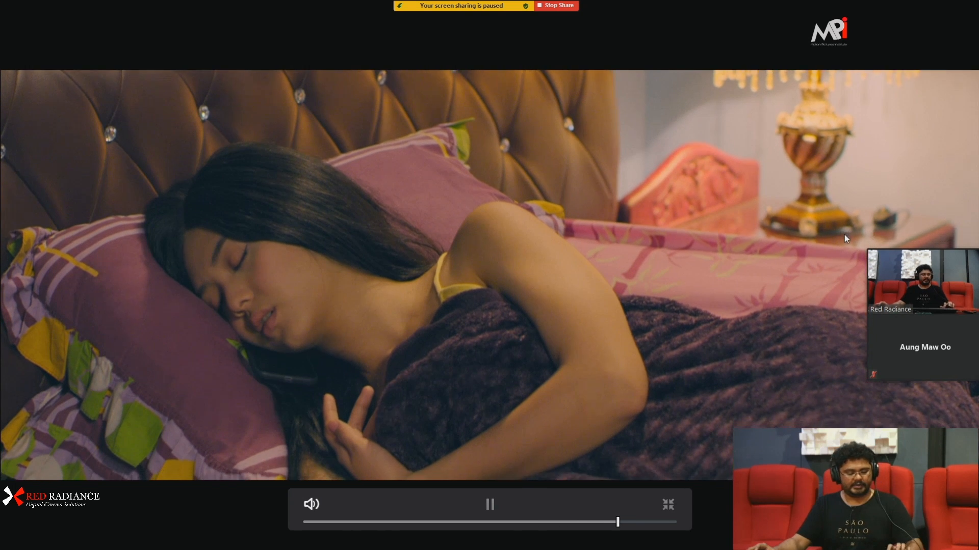
key("space")
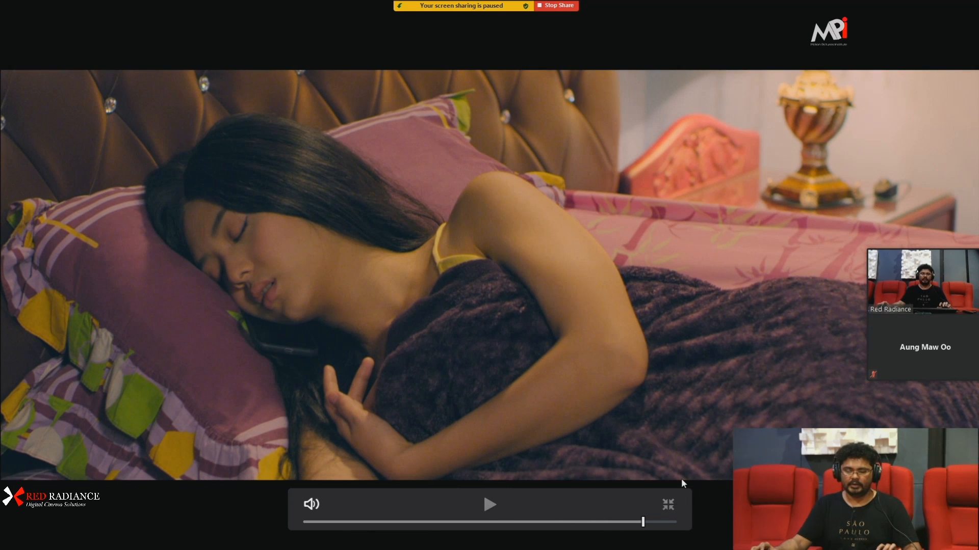
left_click(667, 507)
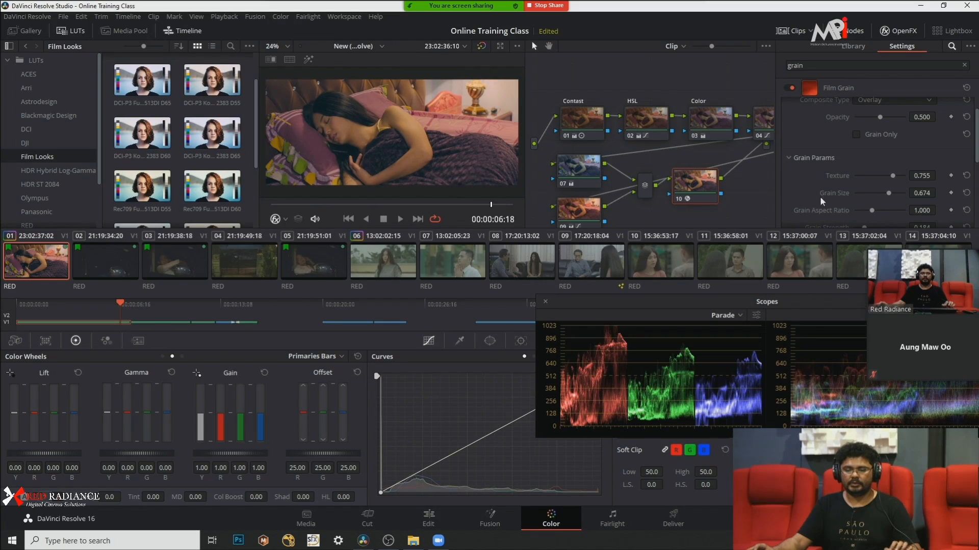
Step: Compare the image with the grade bypassed and restored, and add a serial node after the Film Grain node
left_click(900, 33)
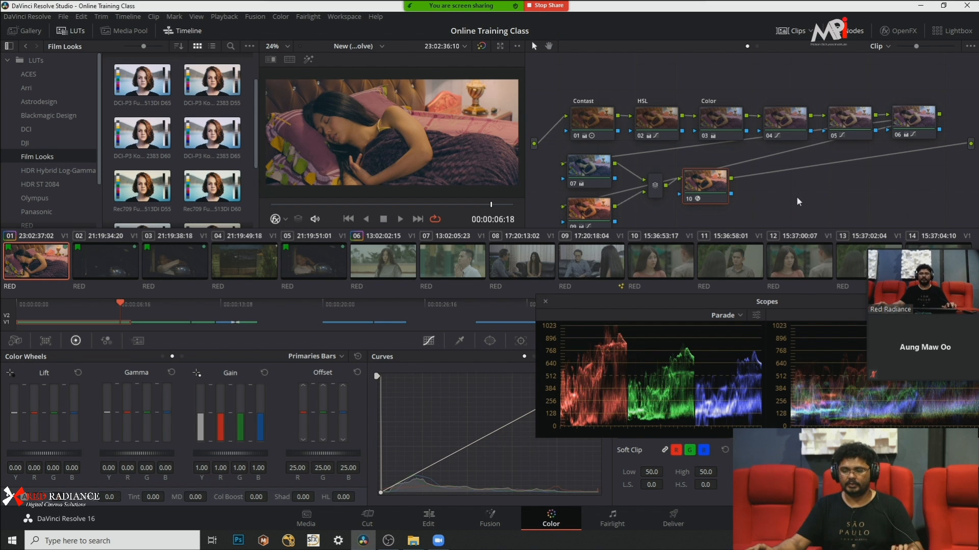
key("shift+d")
key("shift+d")
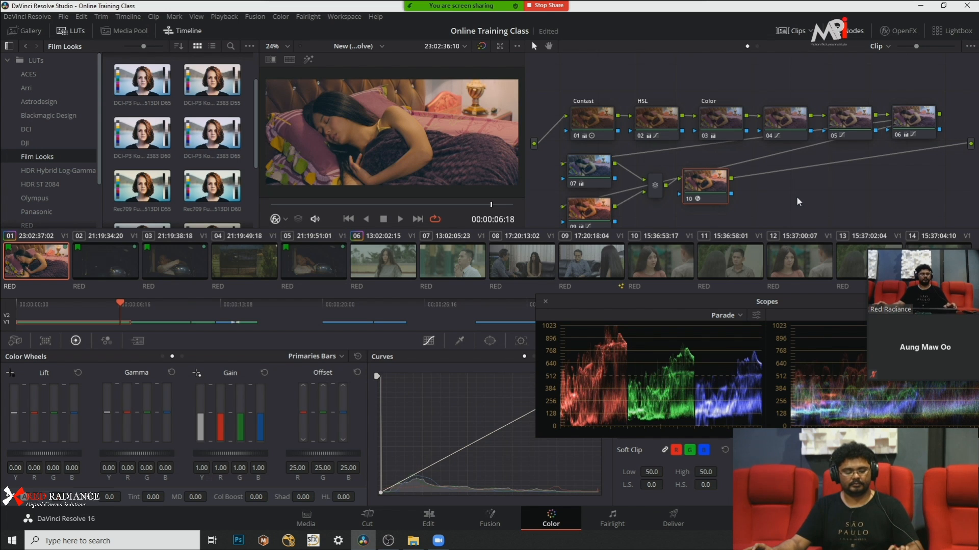
key("alt+s")
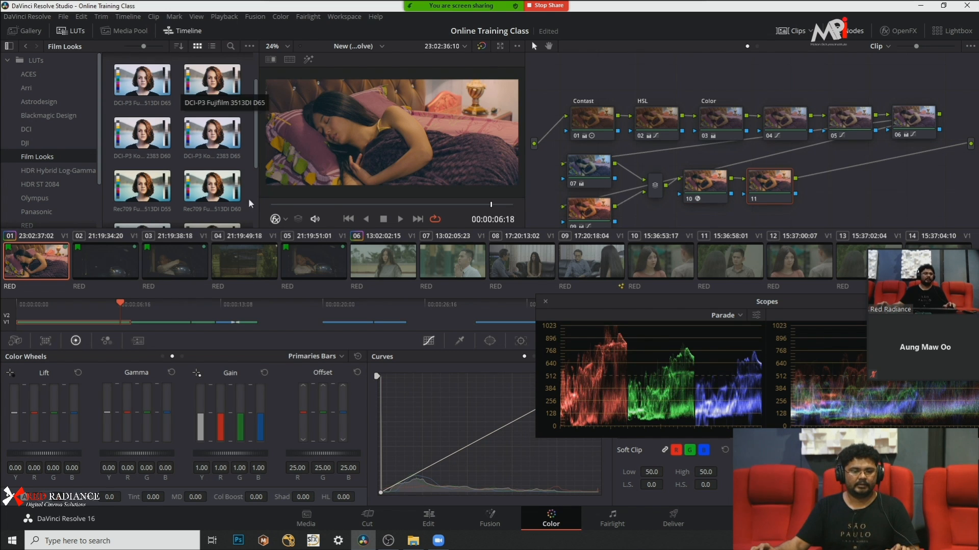
Step: Browse the ACES, Blackmagic Design, HDR Hybrid Log-Gamma and Film Looks LUT folders for a look for the new node
scroll(189, 155, "down", 2)
scroll(189, 155, "down", 1)
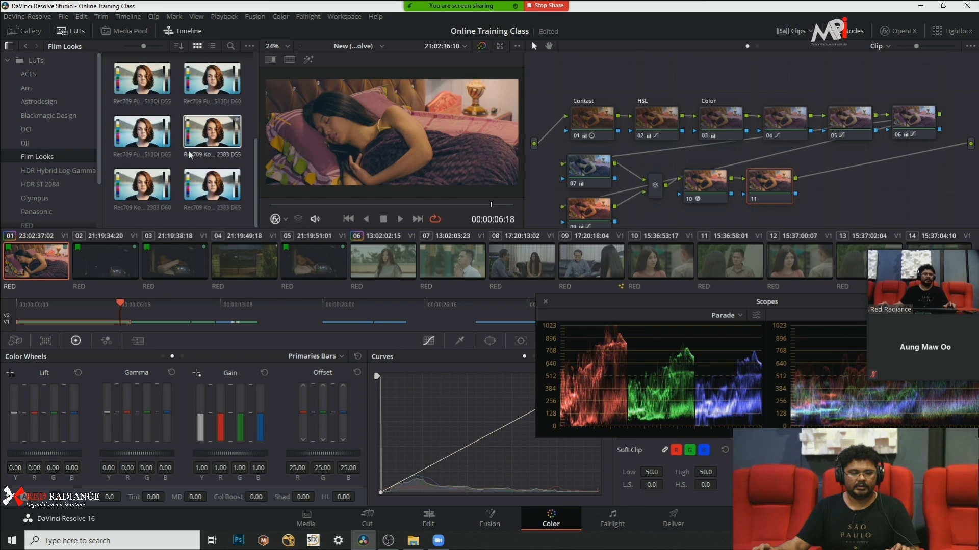
scroll(76, 197, "down", 3)
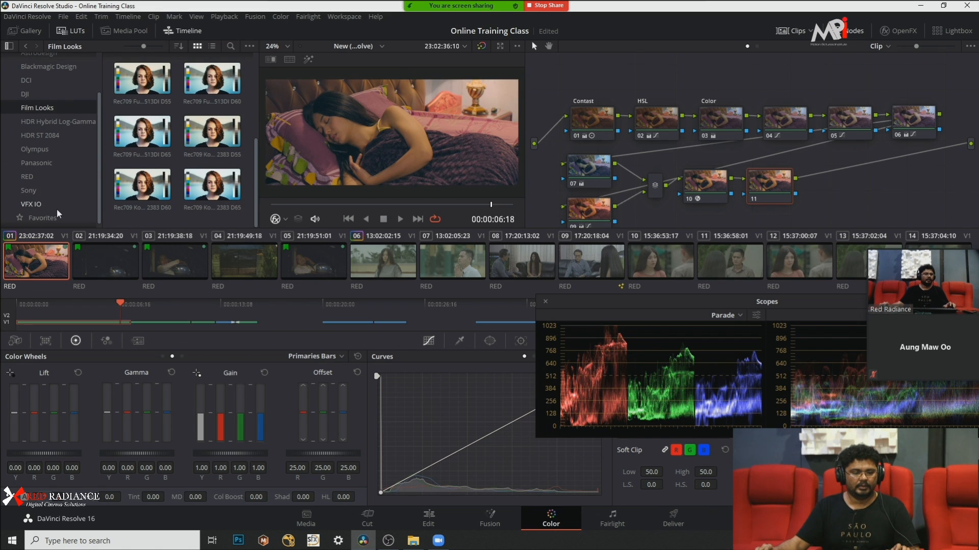
scroll(57, 209, "up", 4)
left_click(32, 76)
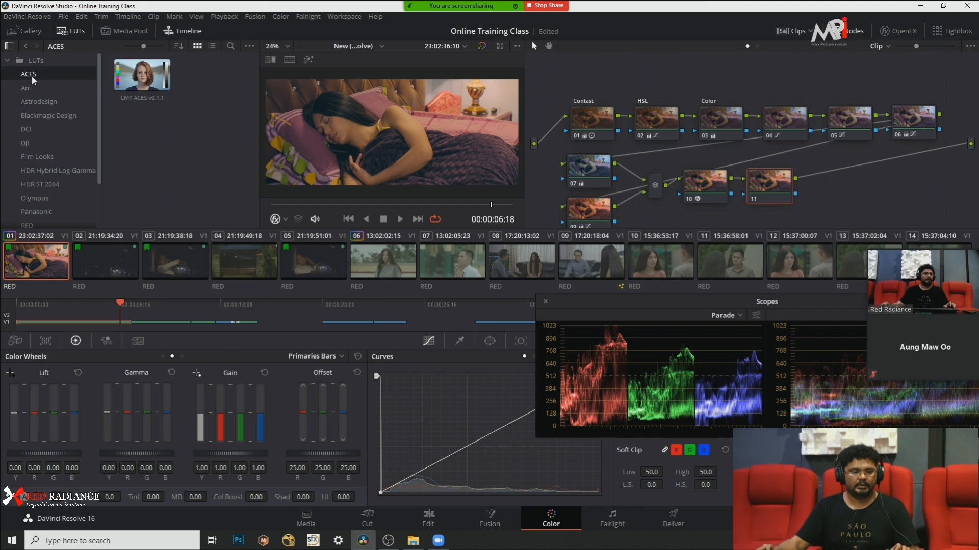
left_click(51, 116)
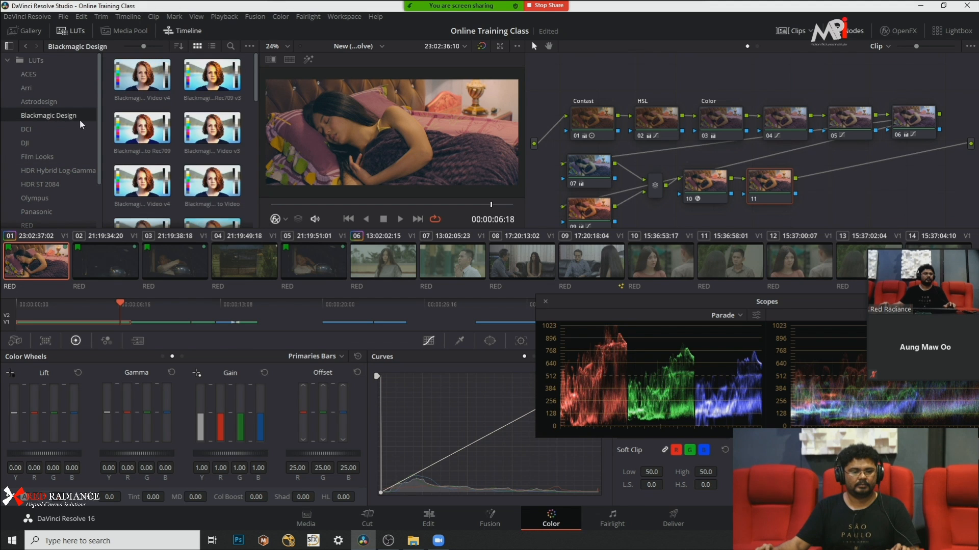
left_click(72, 172)
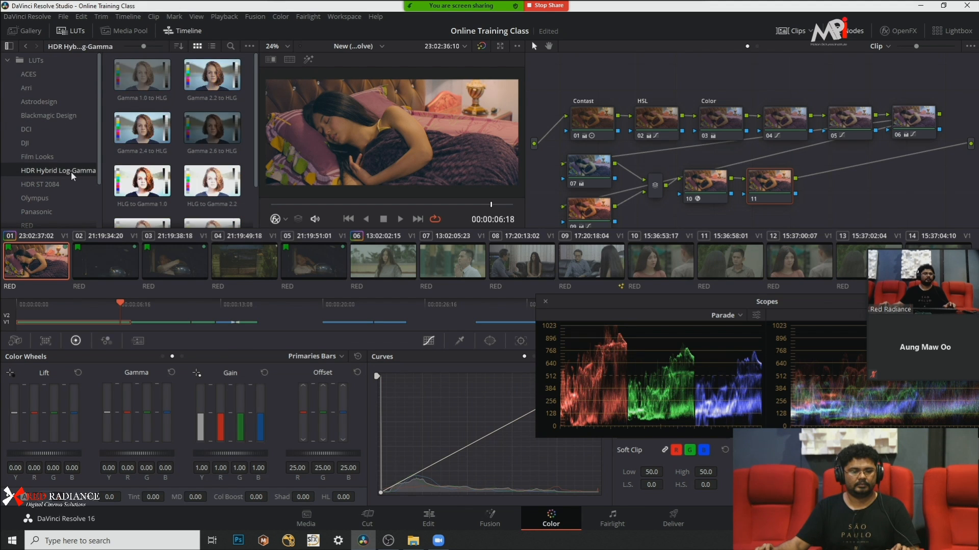
left_click(51, 155)
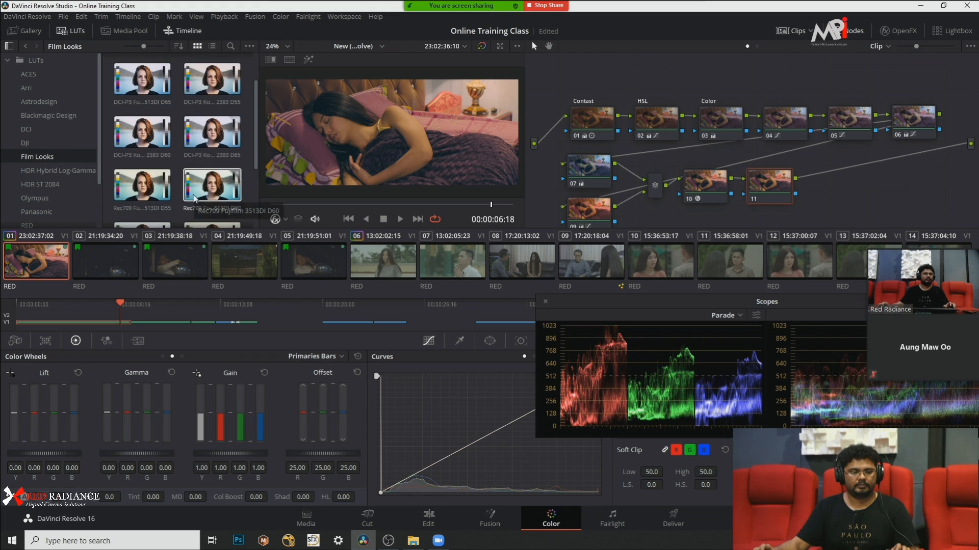
scroll(195, 199, "down", 3)
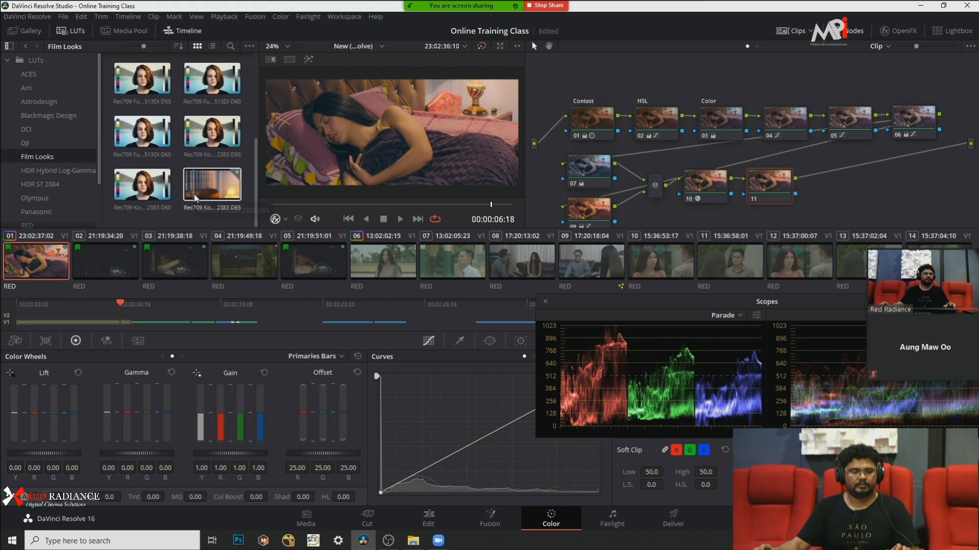
Step: Review the LUT and color space options available for node 11 and leave them unset
right_click(754, 185)
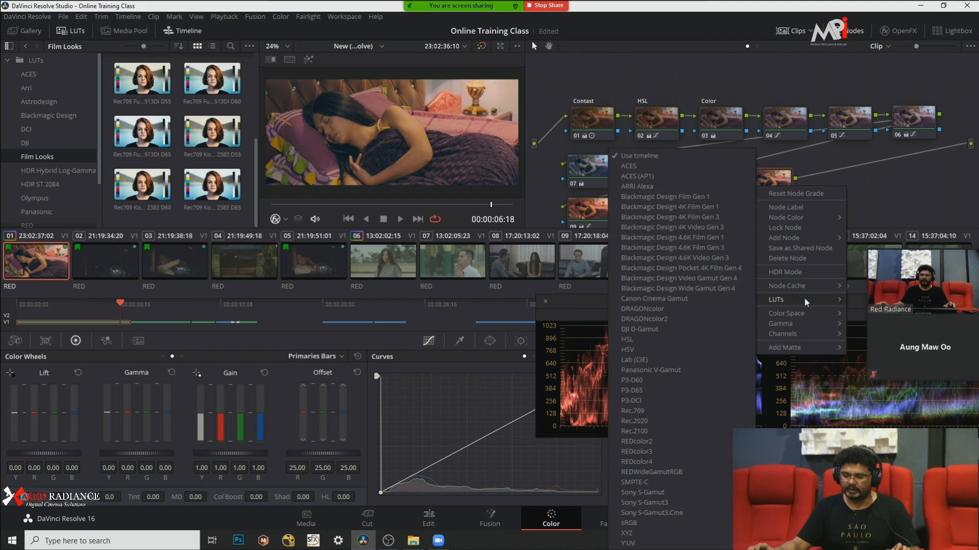
mouse_move(801, 299)
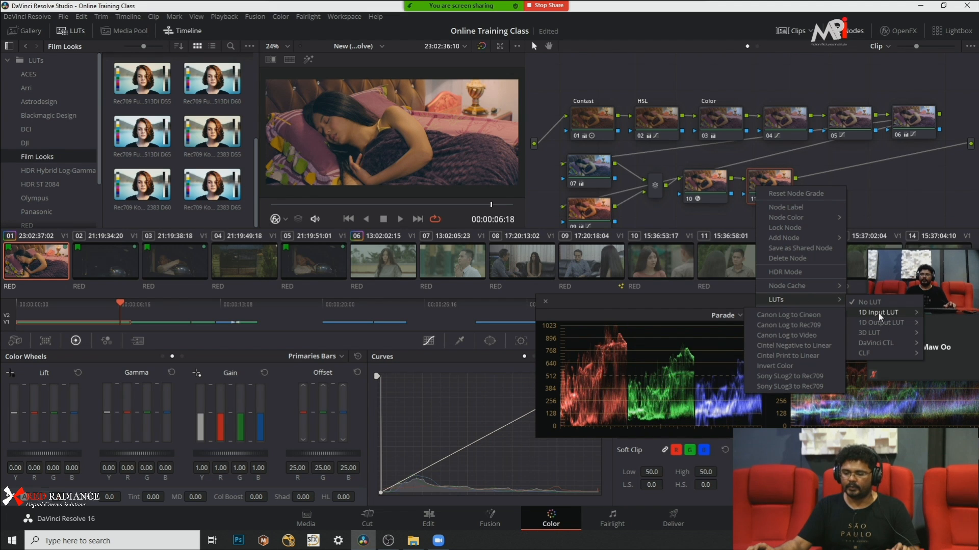
mouse_move(865, 323)
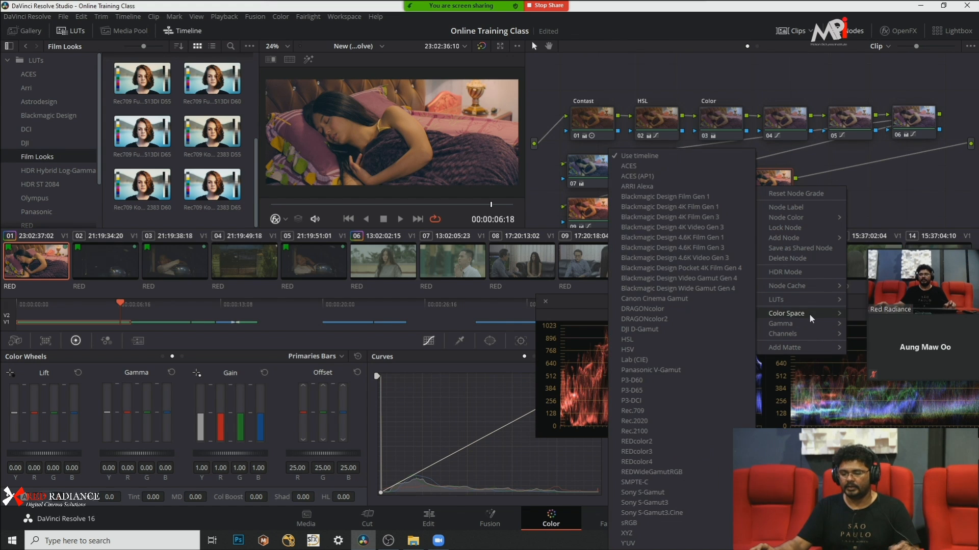
mouse_move(809, 322)
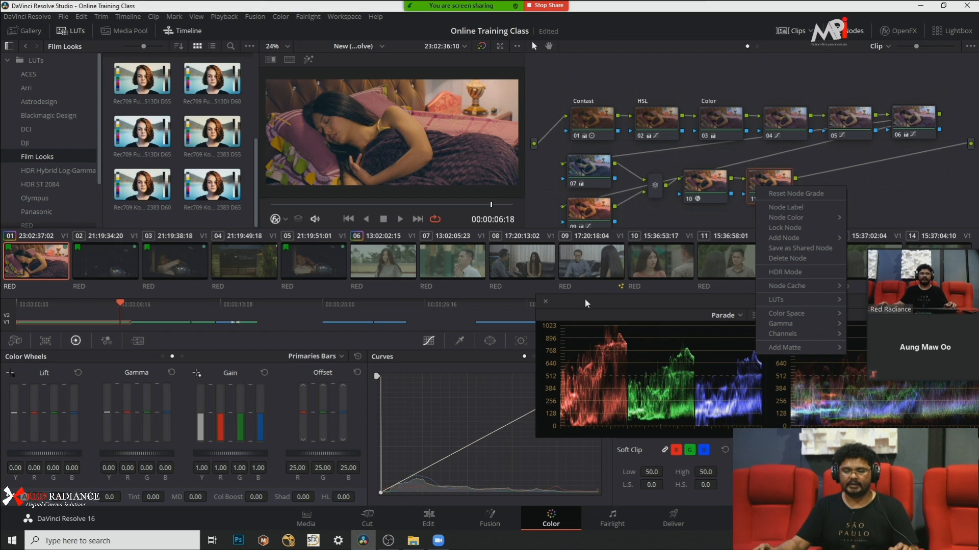
left_click(935, 200)
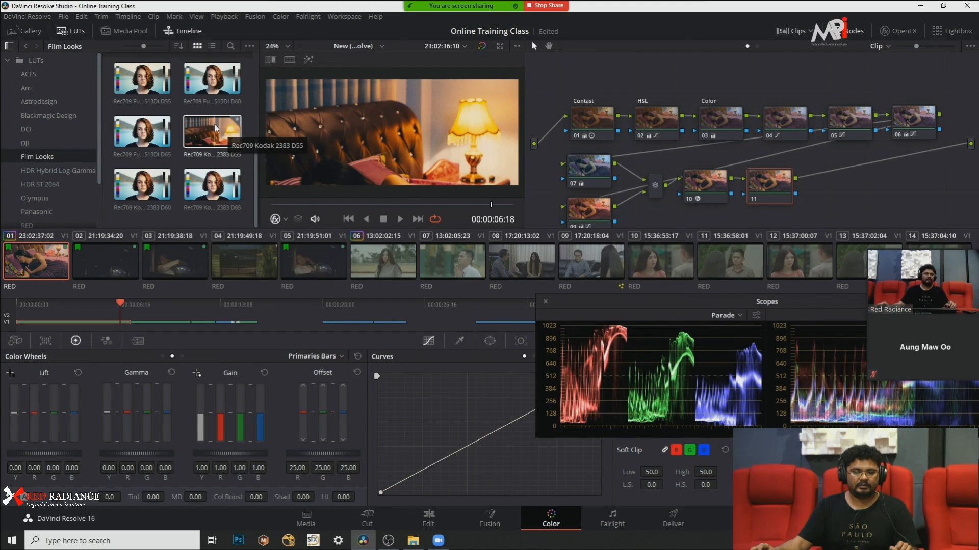
Step: Preview the Film Looks LUTs and apply Rec709 Kodak 2383 D55 to node 11
scroll(222, 193, "up", 1)
scroll(221, 192, "up", 5)
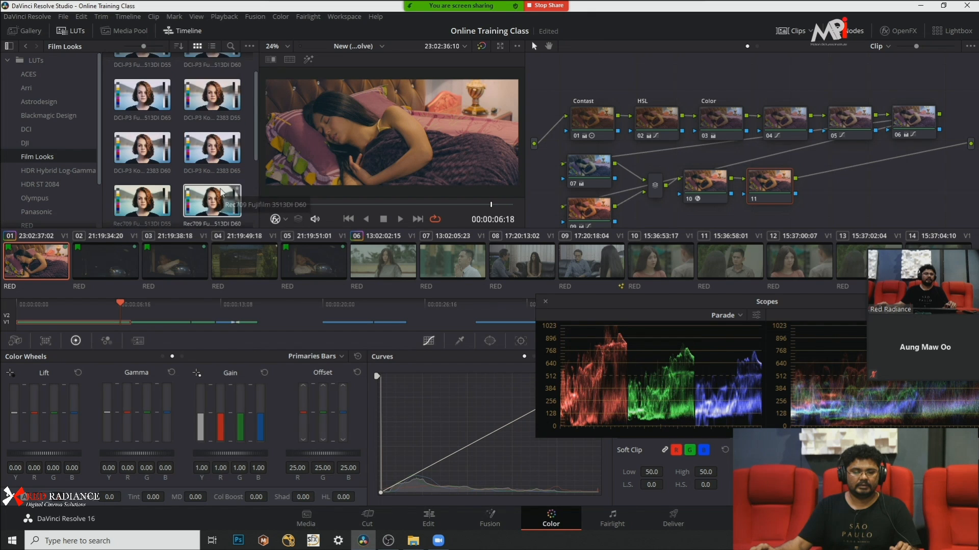
scroll(215, 159, "down", 2)
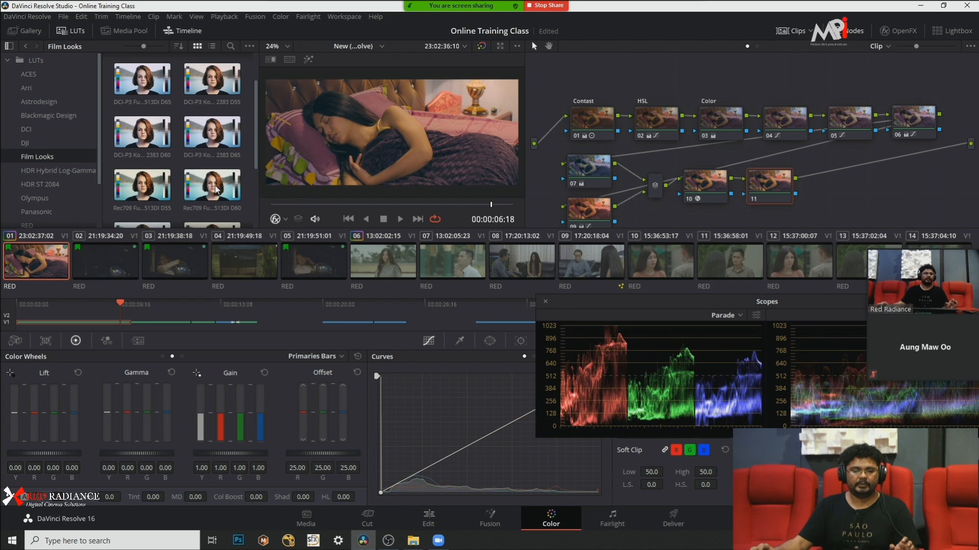
scroll(216, 189, "down", 2)
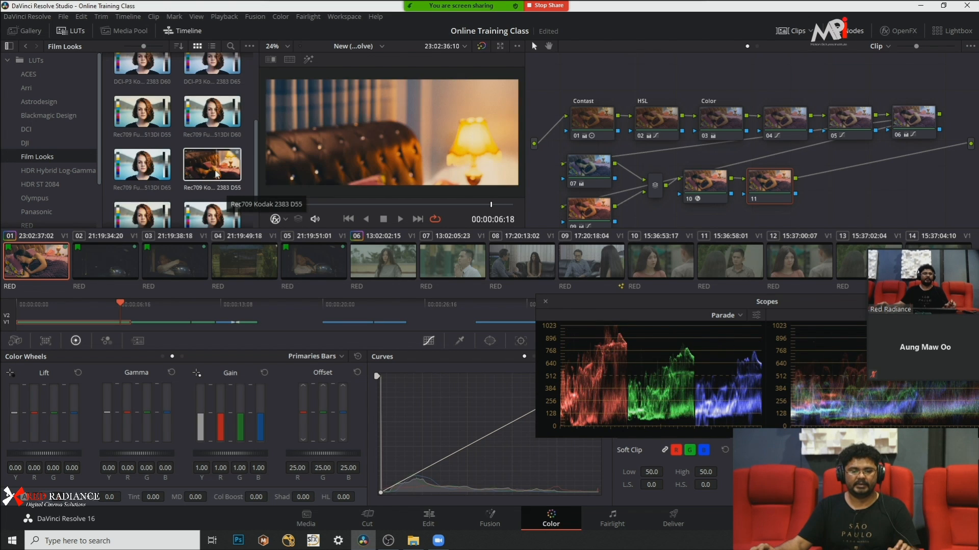
double_click(218, 167)
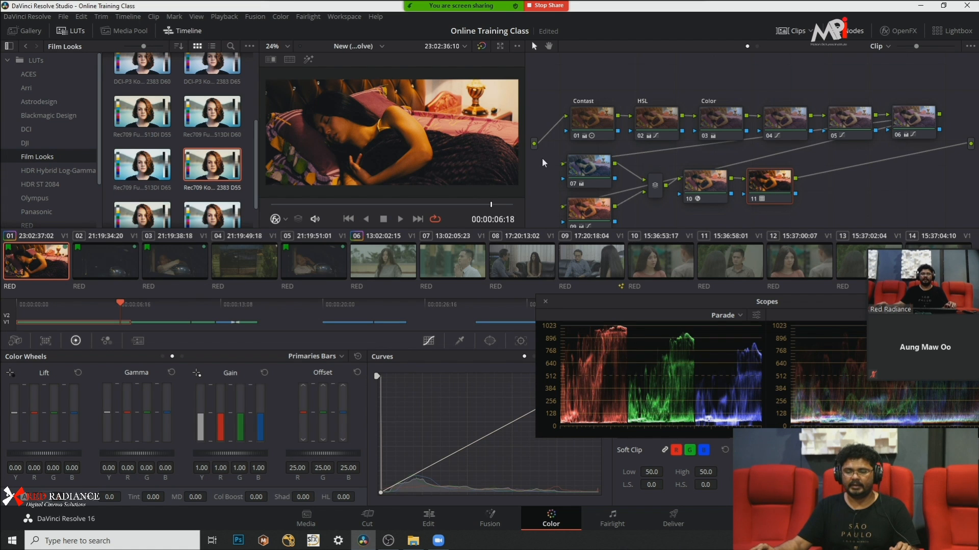
Step: Select the second-row nodes 07 through 11 and toggle them off and on to compare the image with and without them
left_click_drag(543, 158, 730, 234)
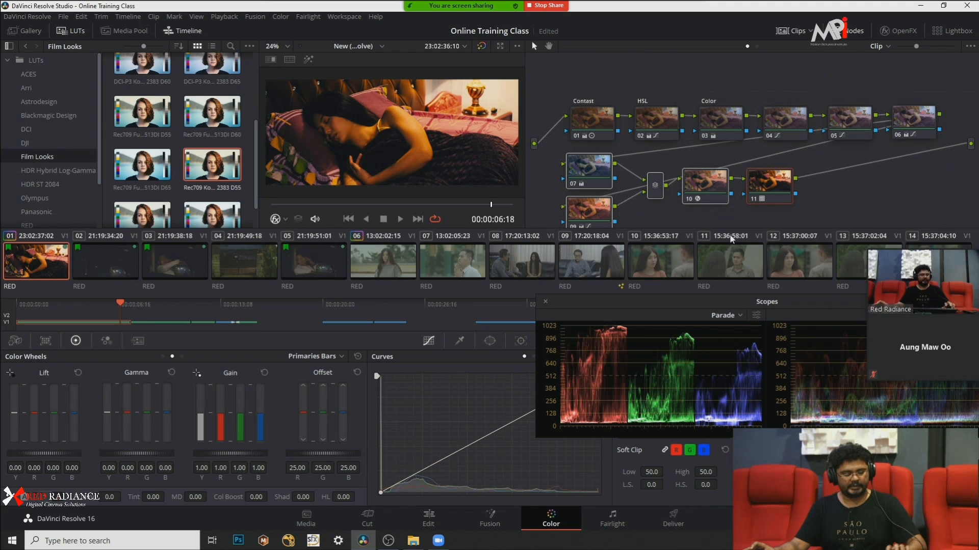
key("ctrl+d")
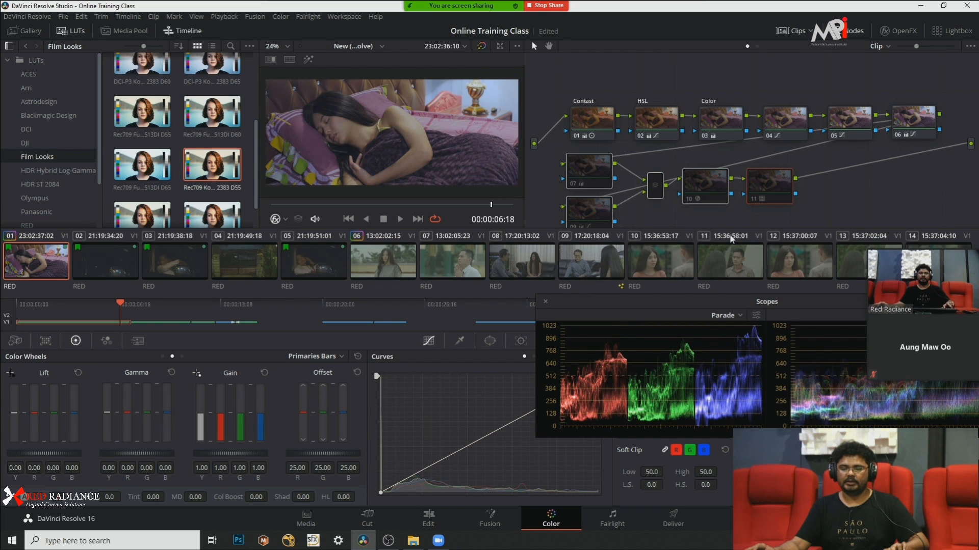
key("ctrl+d")
key("ctrl+d")
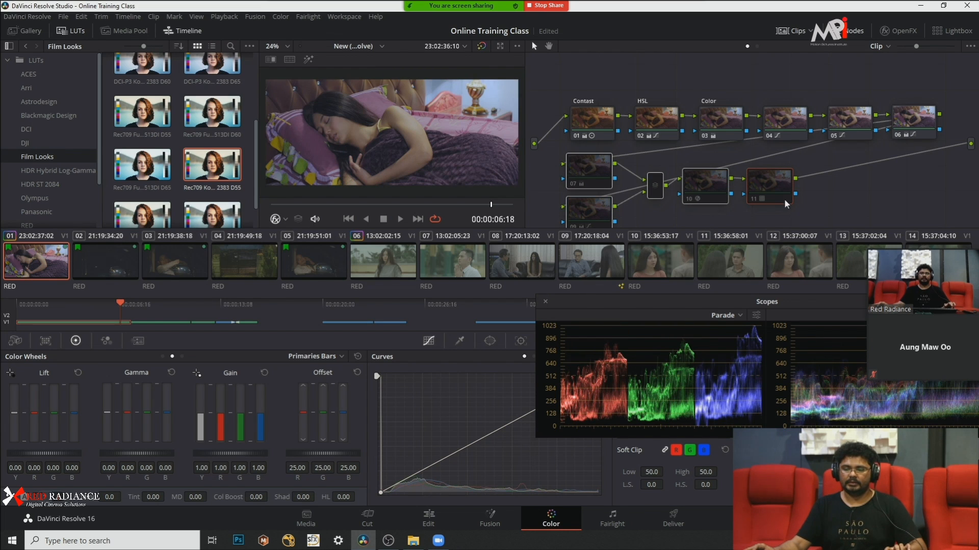
key("ctrl+d")
key("ctrl+d")
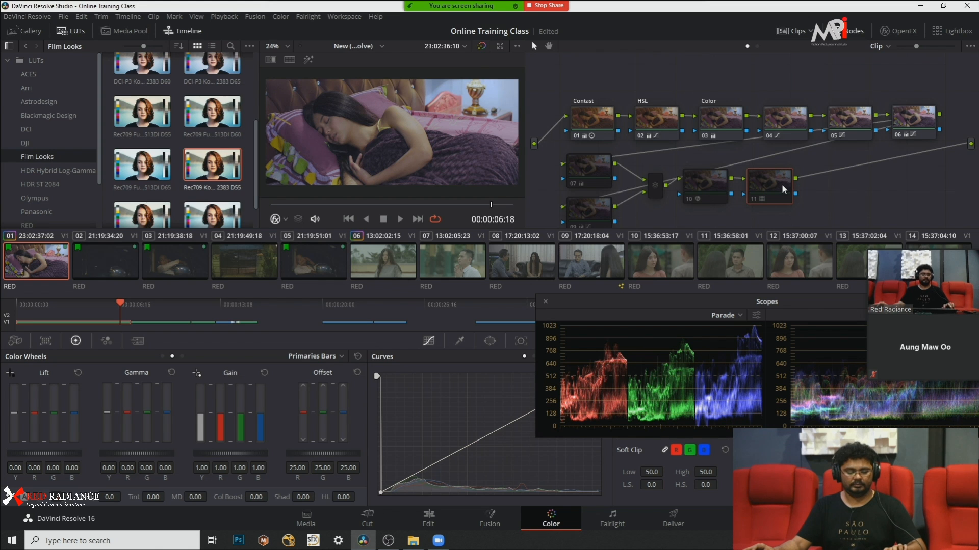
key("ctrl+d")
left_click(707, 184, "ctrl")
key("ctrl+d")
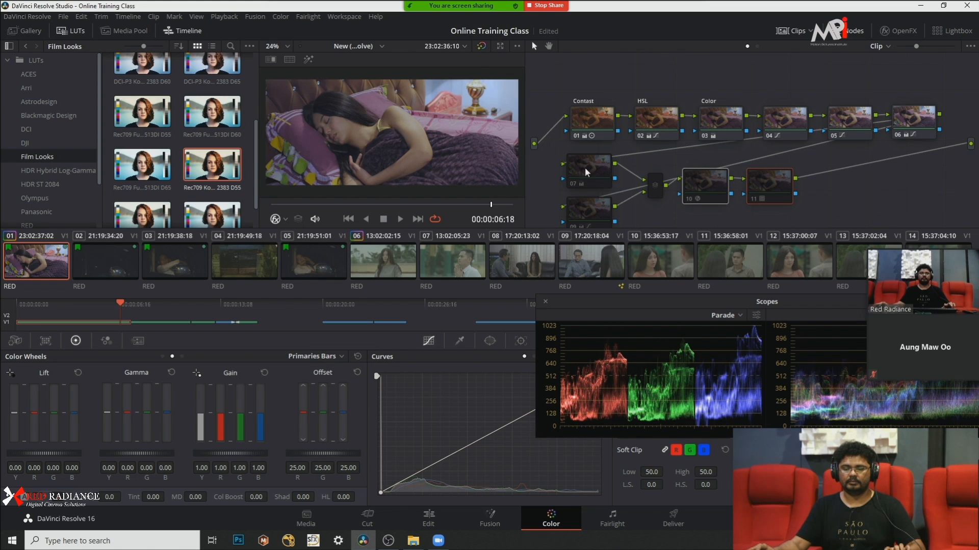
Step: Re-enable the second-row nodes one at a time, from node 07 through node 11, to review what each contributes
left_click(586, 170)
key("ctrl+d")
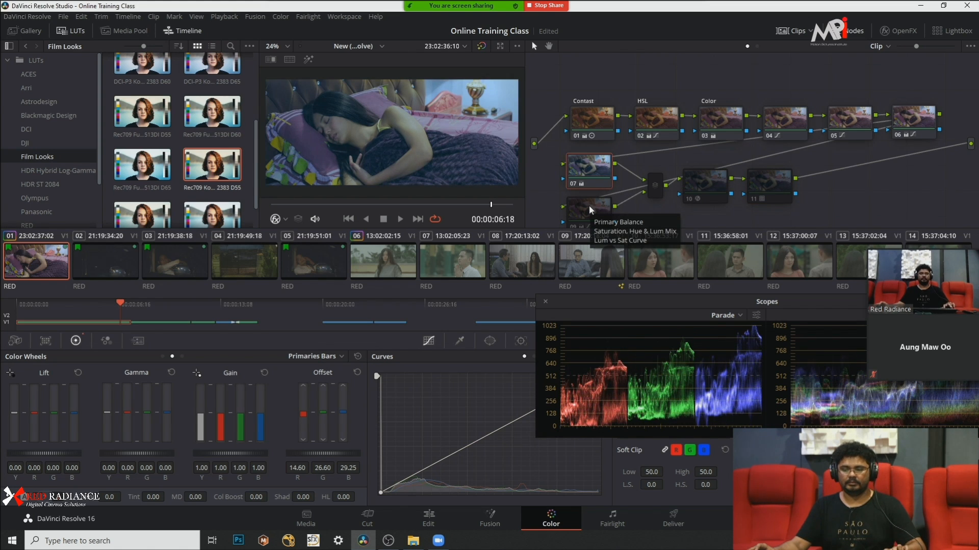
key("ctrl+d")
key("ctrl+d")
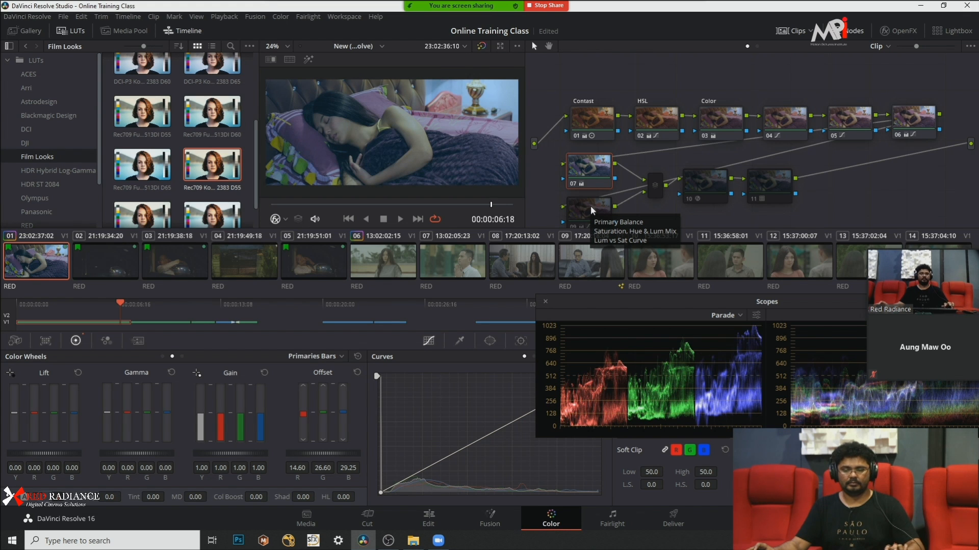
key("ctrl+d")
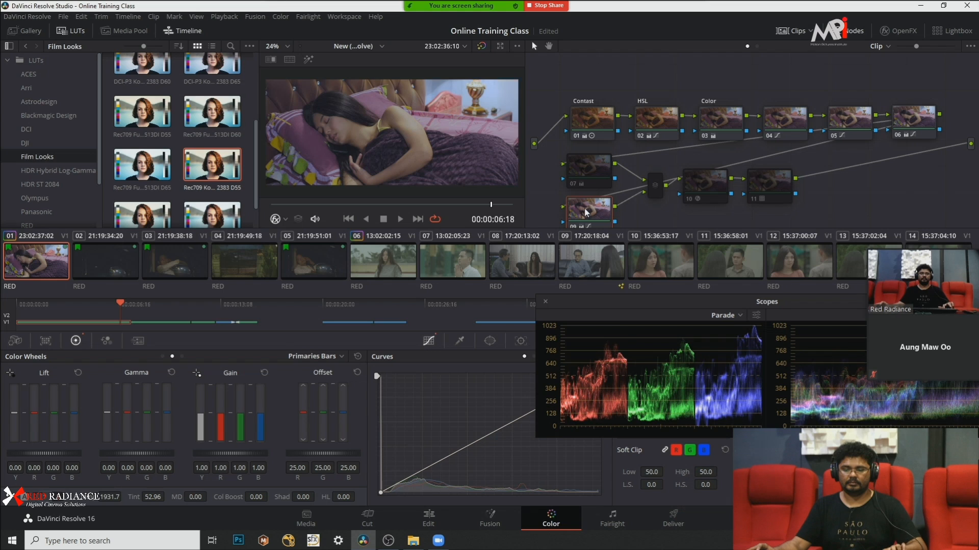
left_click(586, 170)
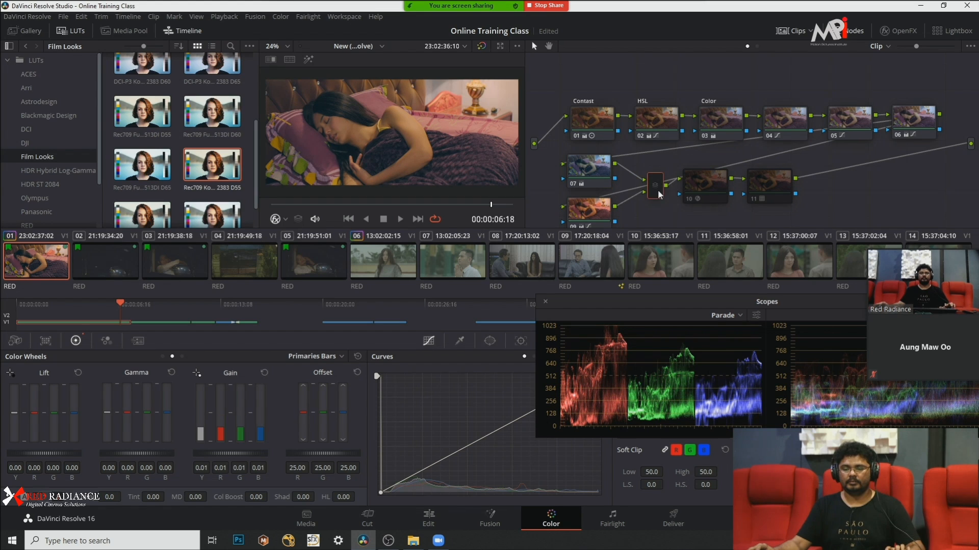
left_click(719, 196)
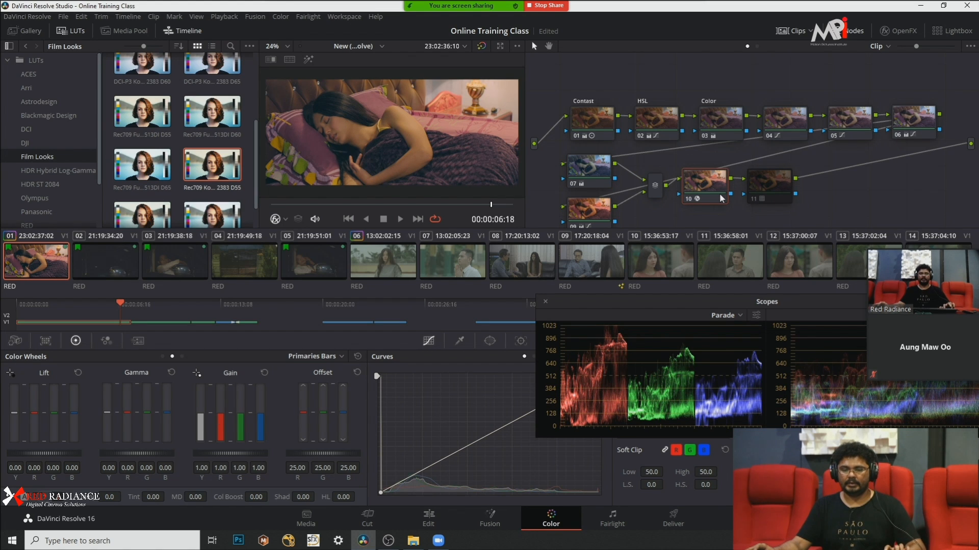
left_click(773, 192)
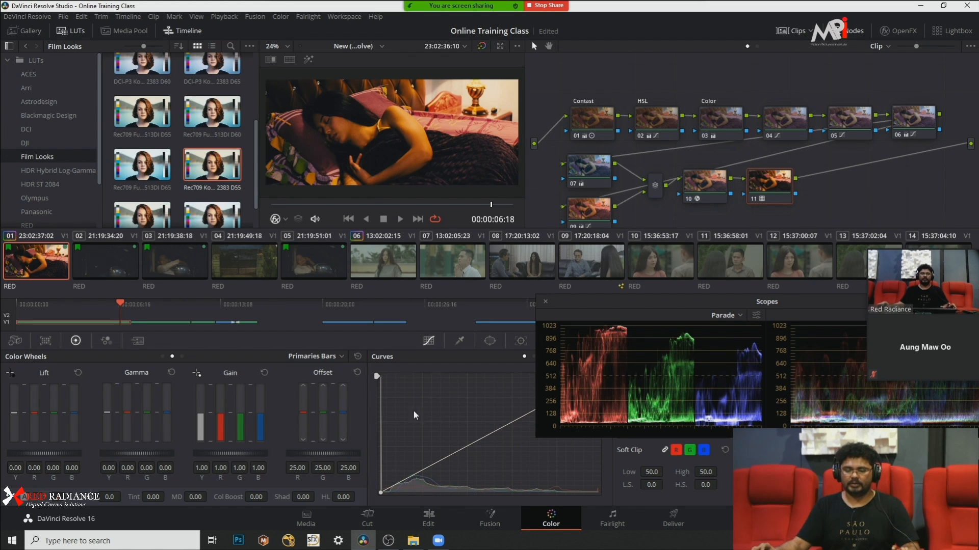
Step: Reduce the LUT strength of node 11 by setting its key output gain to 0.400 and key output offset to -0.196
left_click_drag(610, 301, 573, 121)
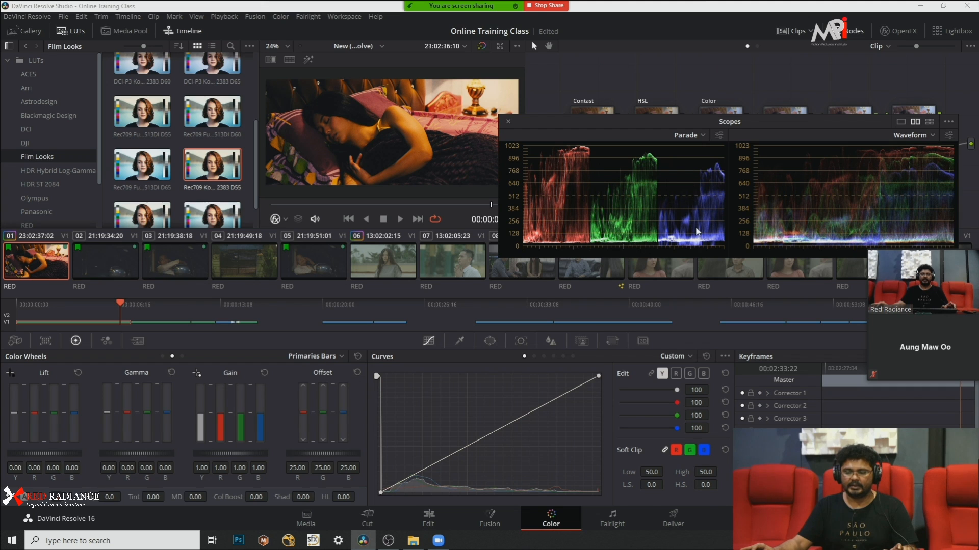
left_click(613, 341)
left_click(582, 342)
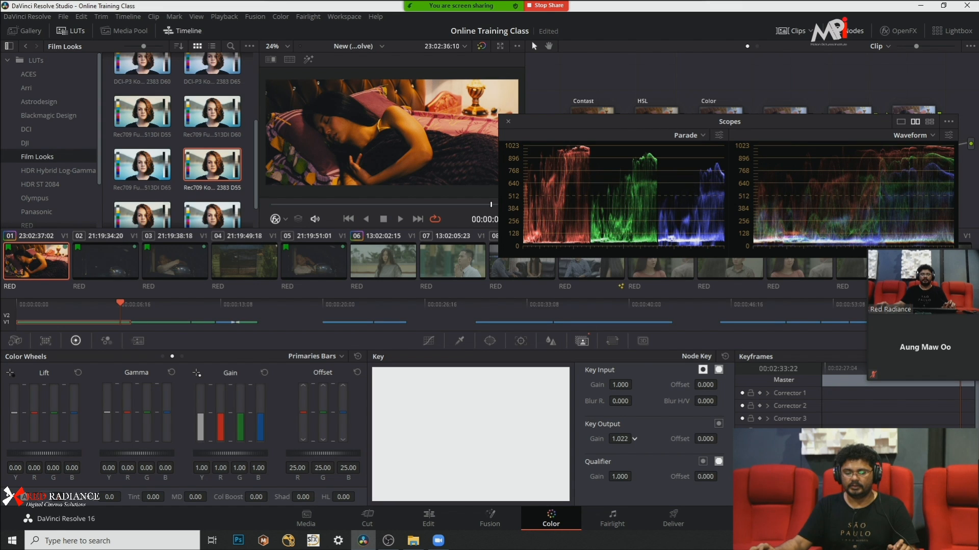
left_click_drag(620, 438, 575, 438)
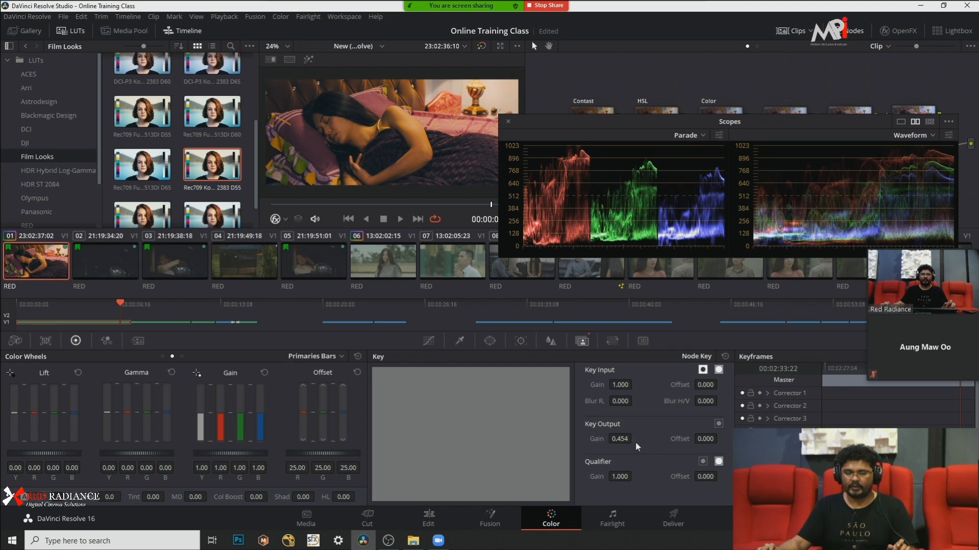
left_click_drag(705, 438, 689, 439)
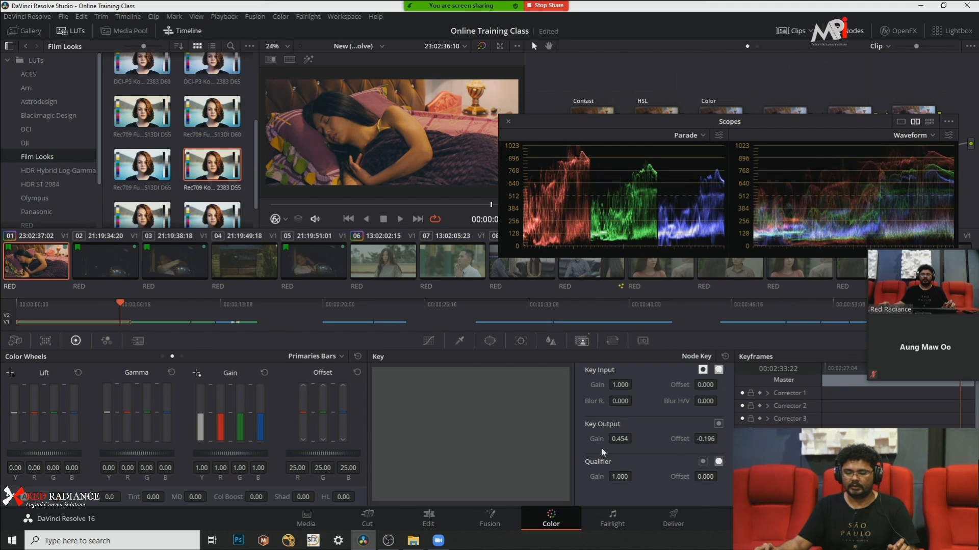
left_click_drag(620, 439, 631, 438)
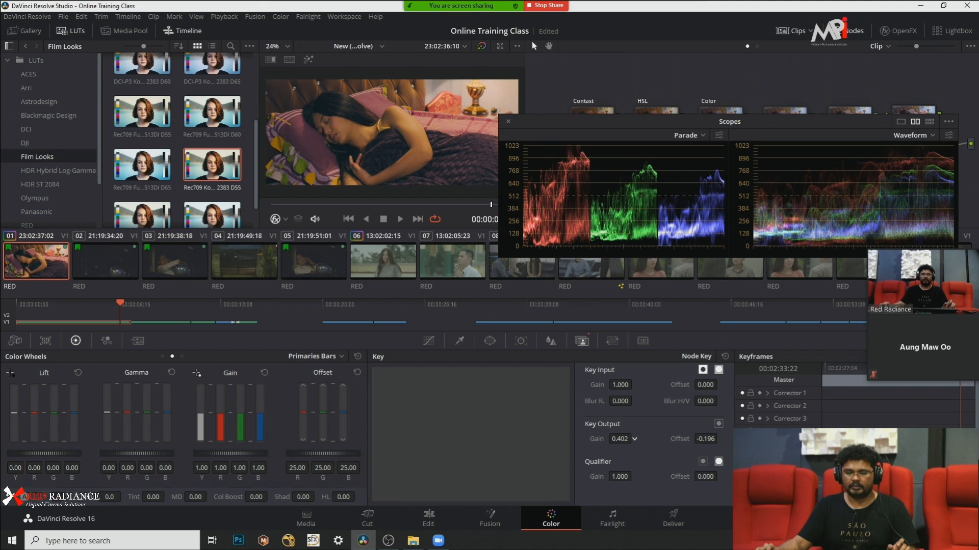
left_click_drag(764, 121, 713, 301)
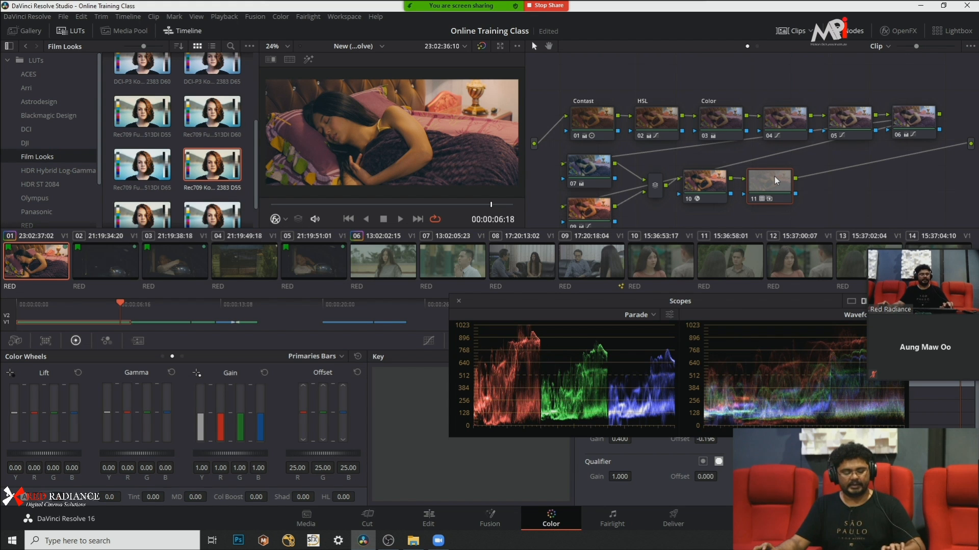
Step: Play and scrub through the graded clip full screen to review the look, and return to the Color page
key("ctrl+f")
key("space")
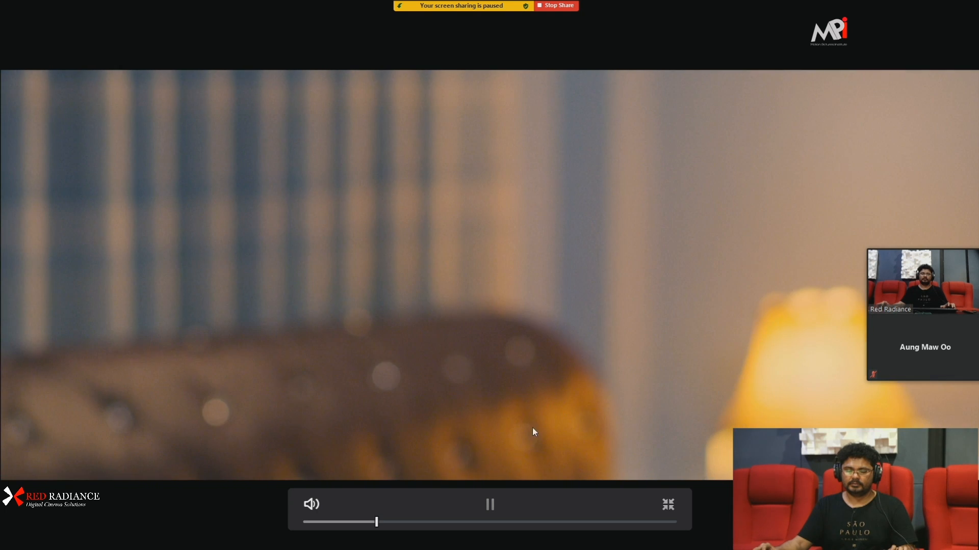
left_click(424, 520)
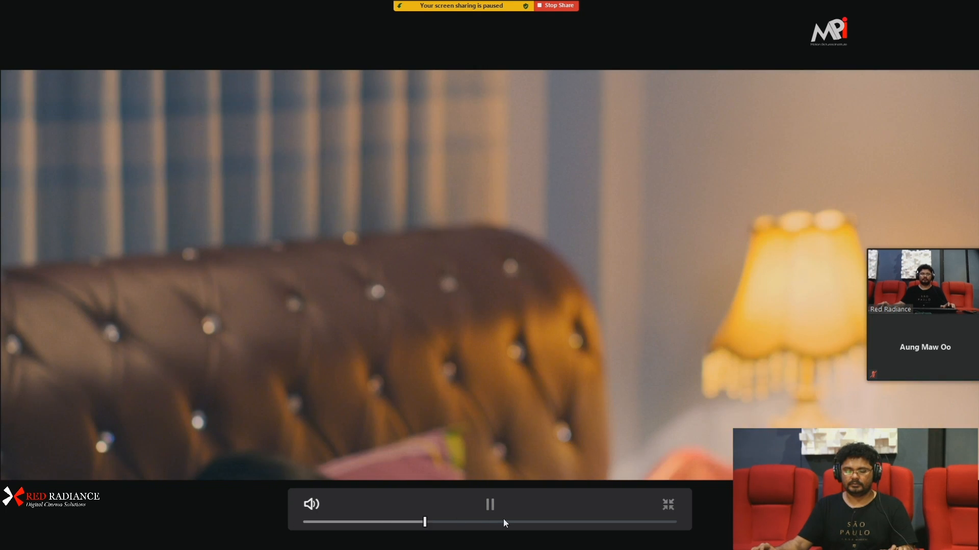
left_click_drag(503, 519, 630, 512)
left_click(668, 506)
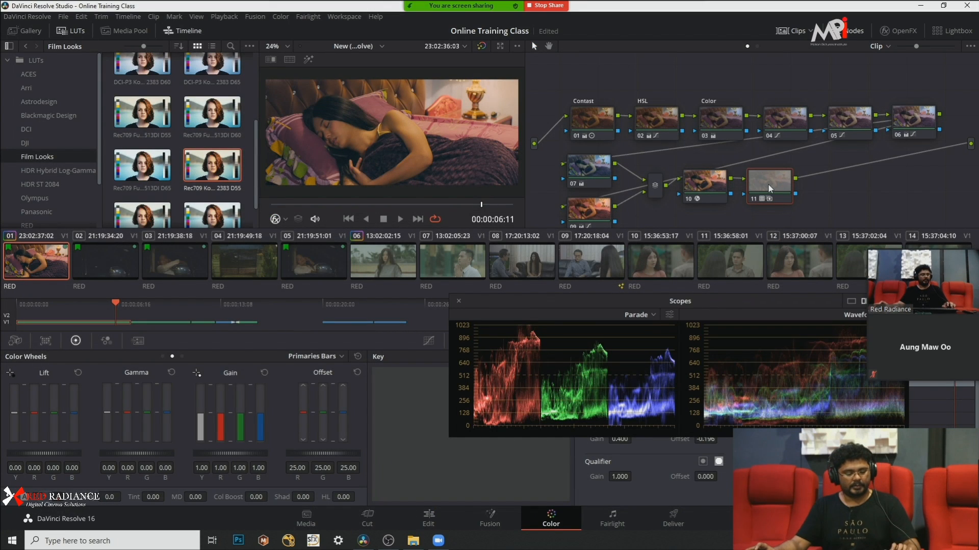
Step: Add a serial node after node 11 and display its Hue Vs Hue curve
key("alt+s")
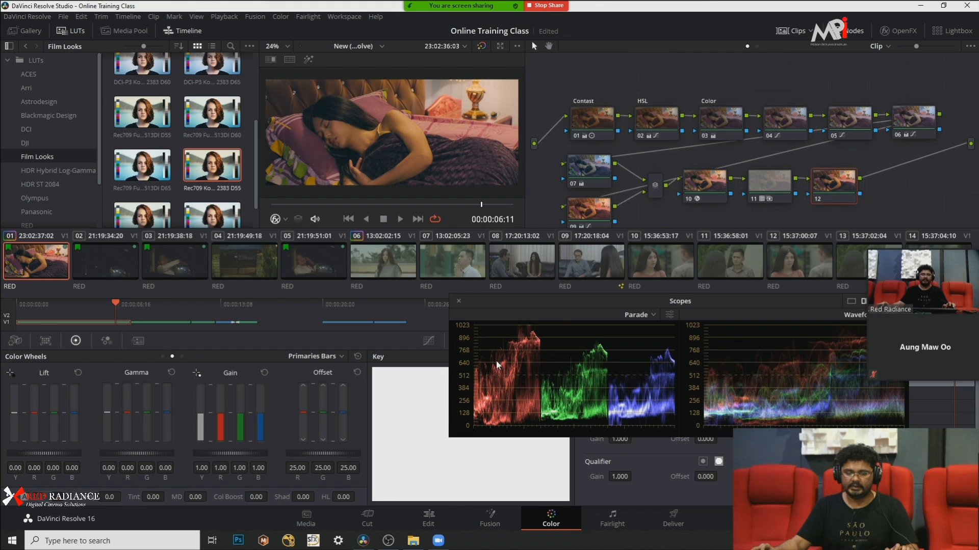
left_click_drag(564, 294, 691, 157)
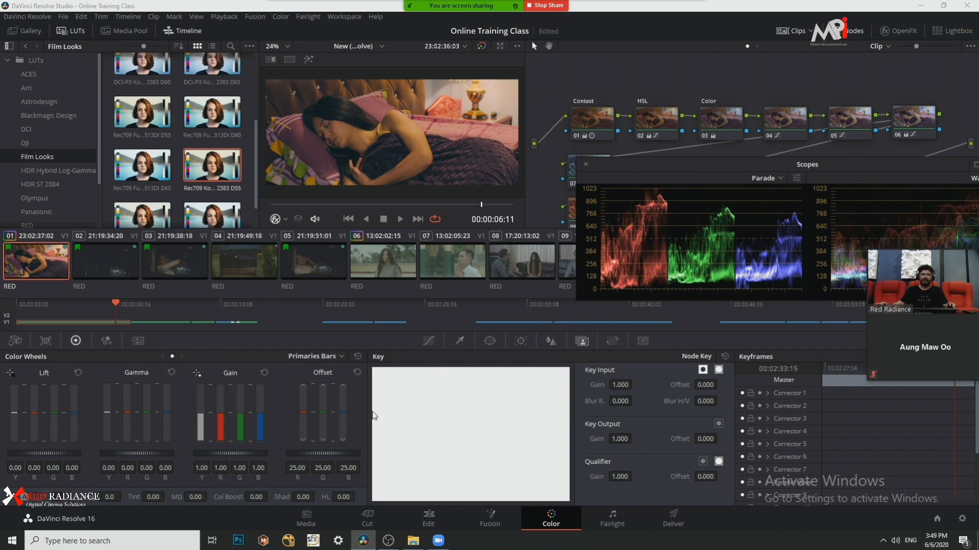
left_click(429, 340)
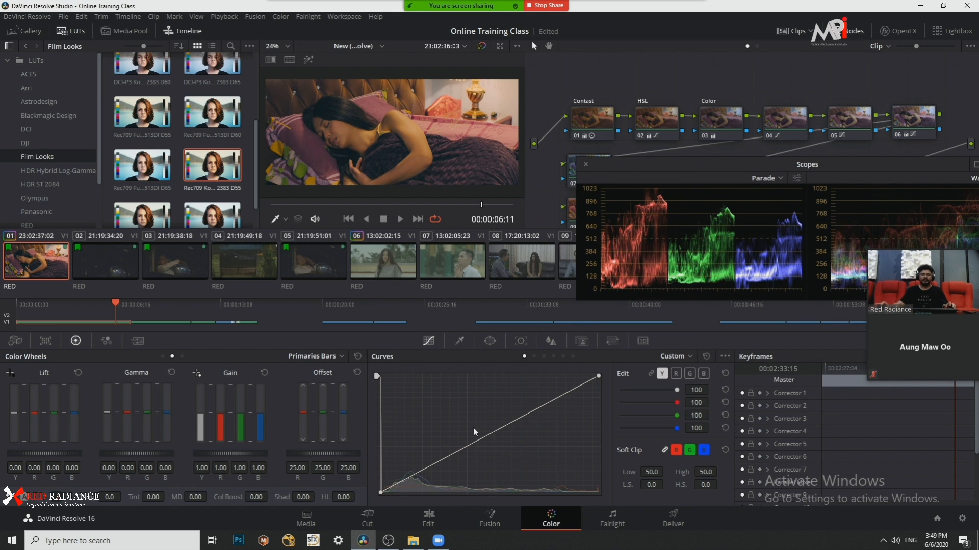
left_click(534, 356)
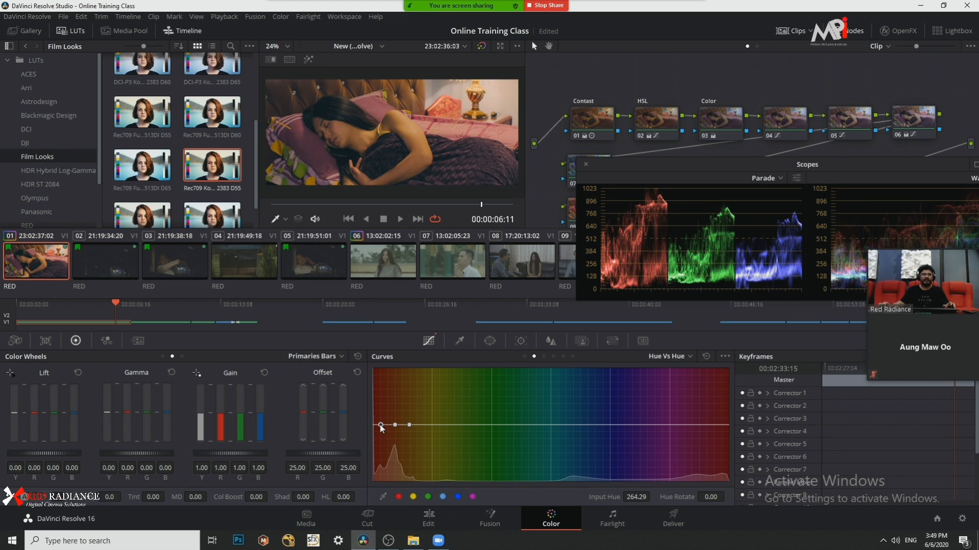
Step: Shape node 12's Hue Vs Hue curve, rotating the orange-red hues by 11.25 between anchor points in the yellow-green and magenta-red ranges
mouse_move(381, 426)
left_mouse_down()
mouse_move(432, 425)
mouse_move(396, 426)
left_mouse_up()
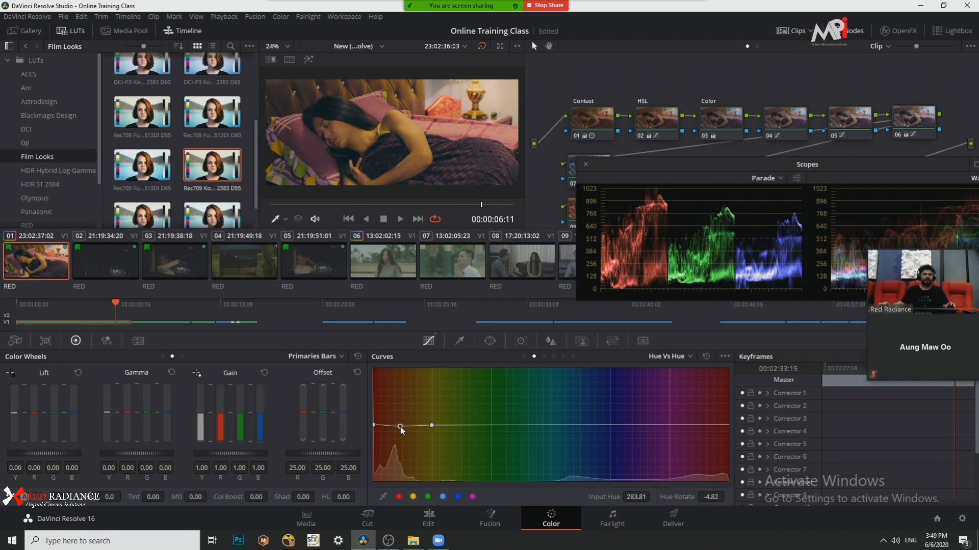
left_click_drag(394, 428, 472, 424)
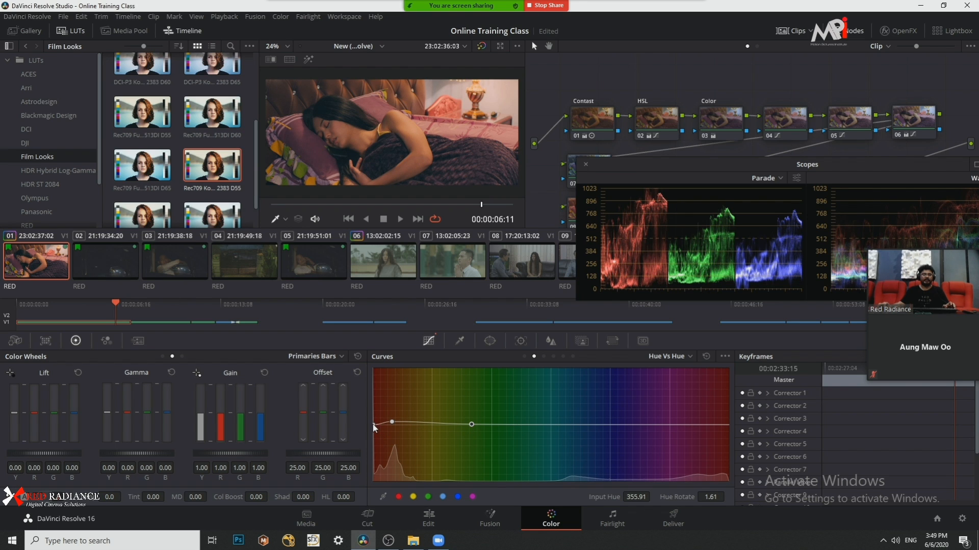
left_click_drag(375, 424, 337, 424)
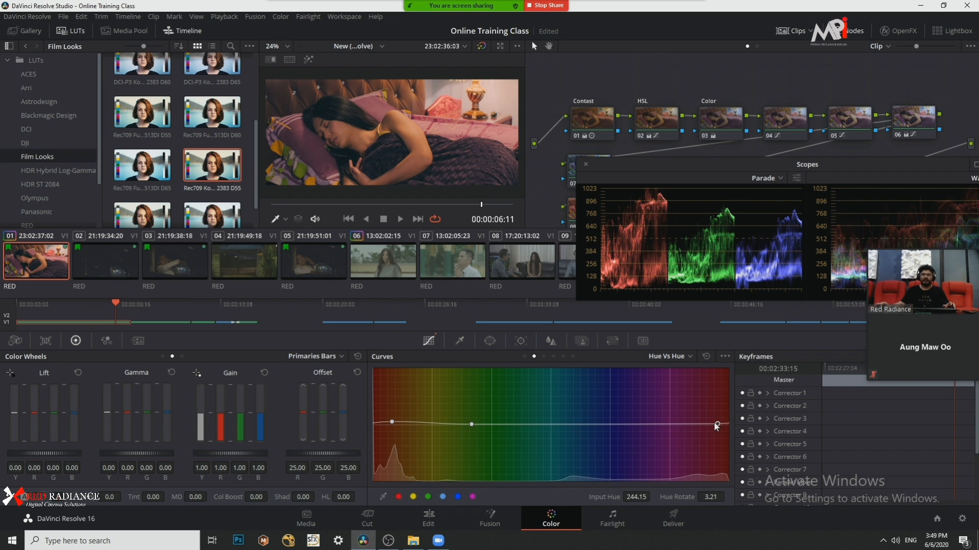
left_click_drag(714, 423, 695, 424)
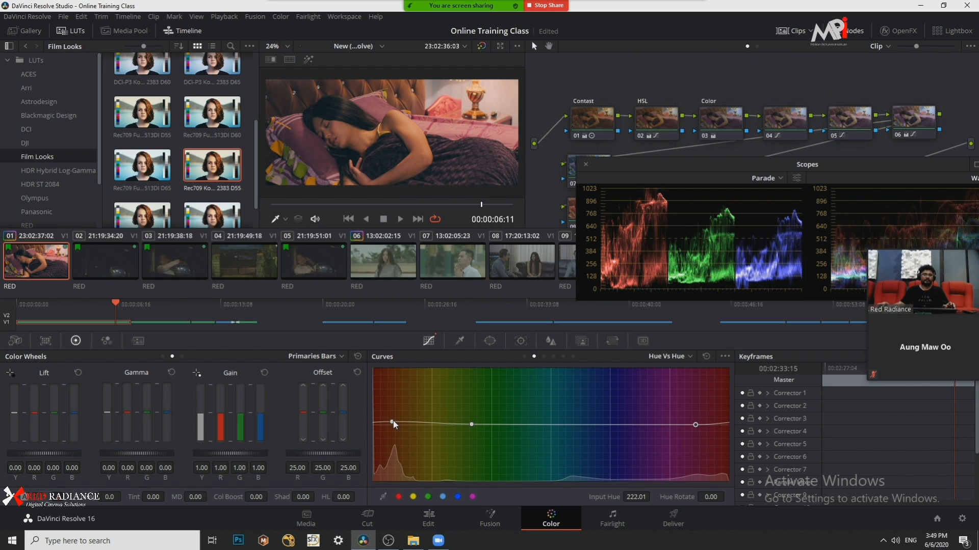
left_click_drag(393, 420, 390, 421)
Step: Go to the clip's first frame and check it in the four-scope layout, returning to the two-scope Parade and Waveform layout
left_click_drag(750, 162, 754, 211)
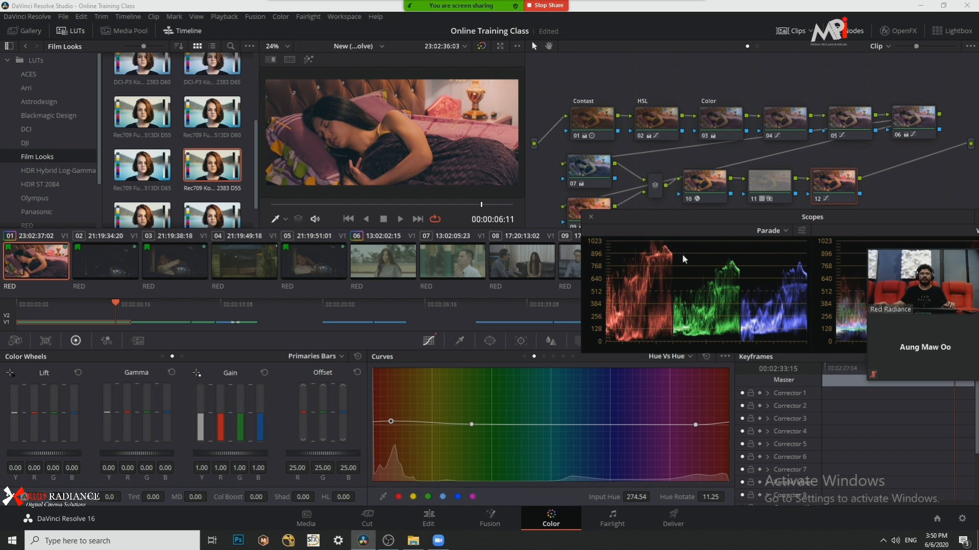
left_click_drag(703, 221, 674, 292)
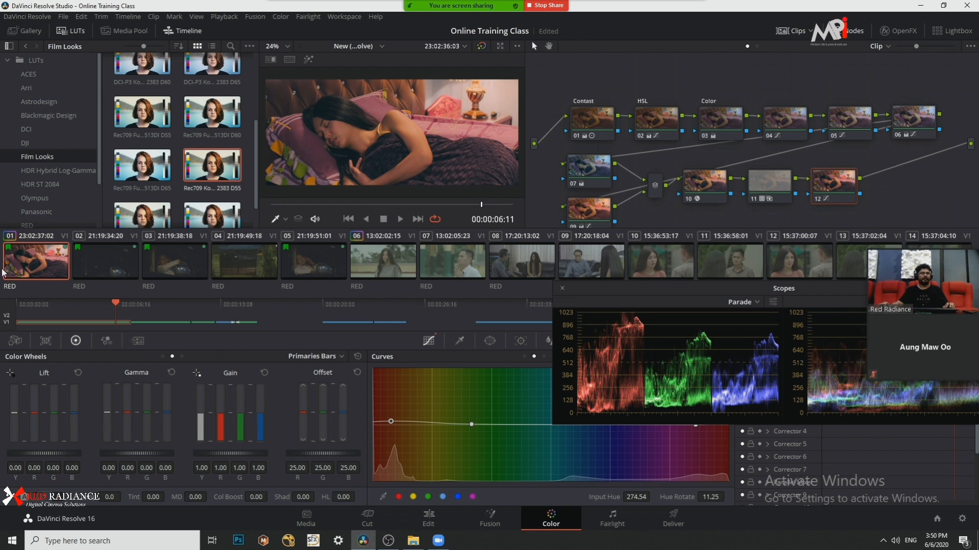
key("Home")
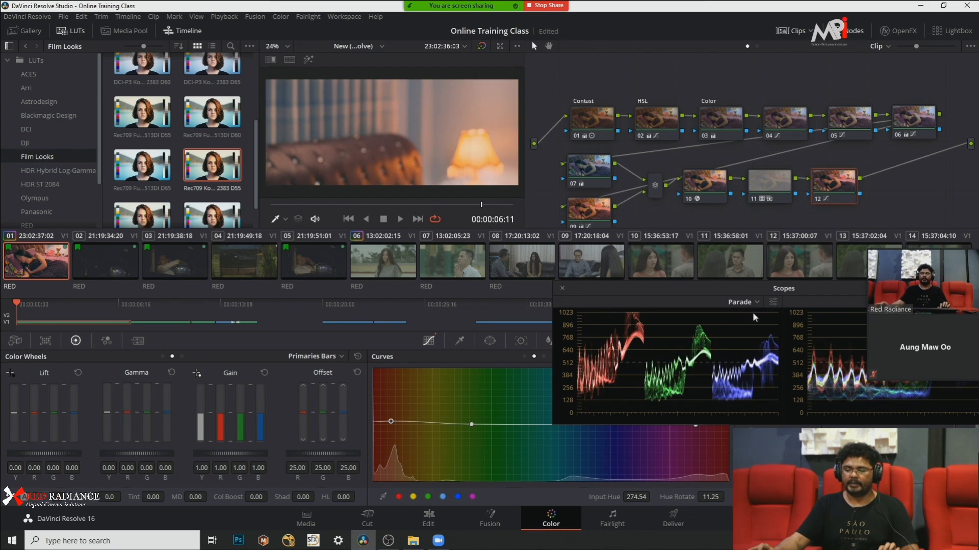
left_click_drag(721, 287, 526, 301)
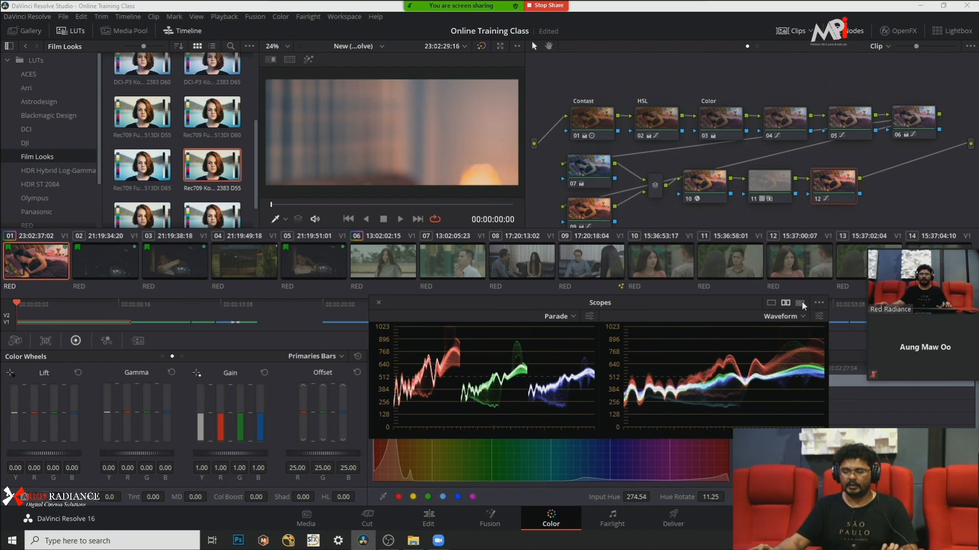
left_click(776, 302)
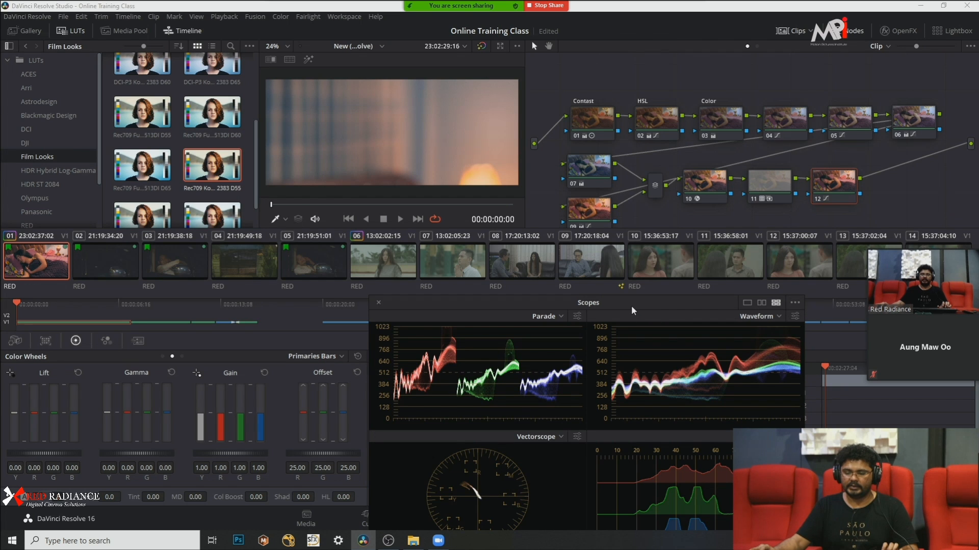
left_click_drag(631, 305, 682, 247)
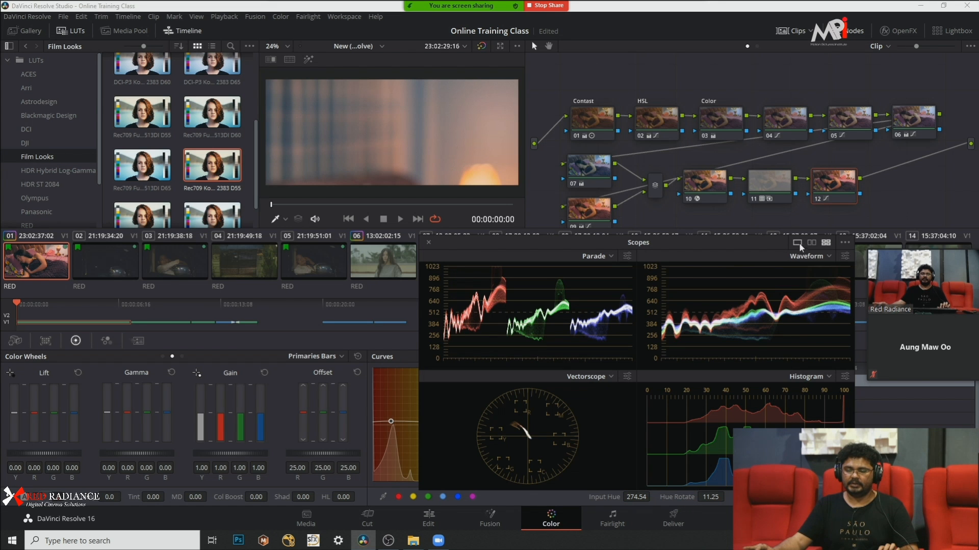
left_click(811, 243)
left_click_drag(681, 244, 754, 326)
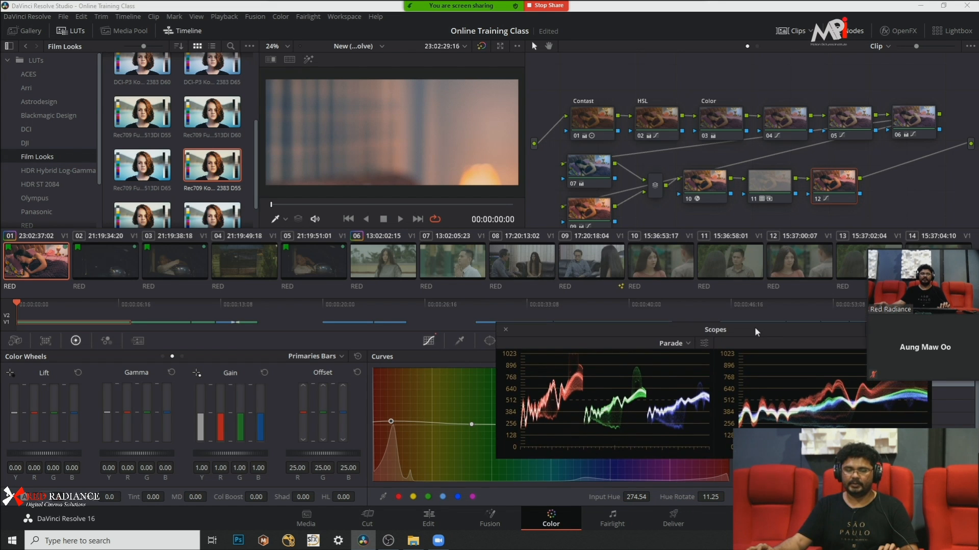
Step: Turn on the viewer's split screen and set it to compare Versions and Original for the first clip
left_click(289, 59)
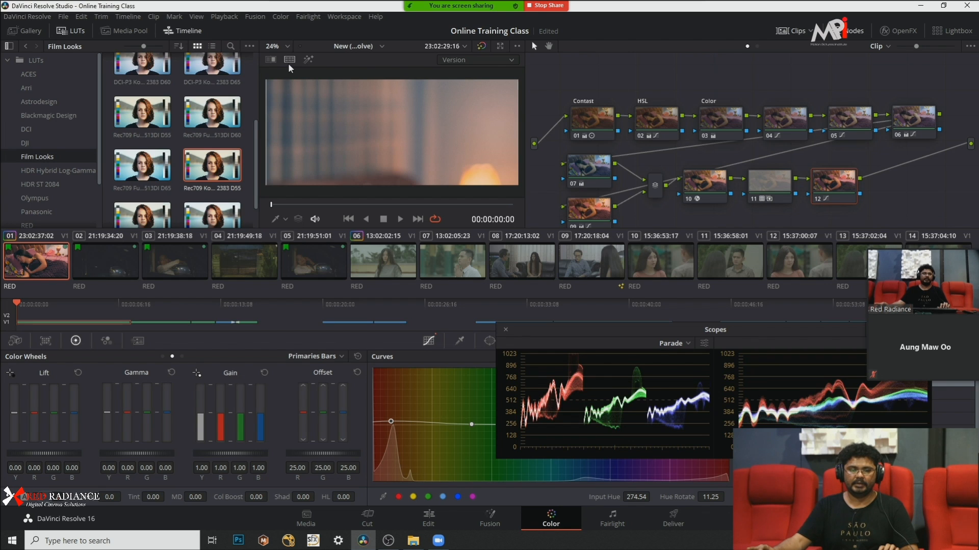
left_click(496, 59)
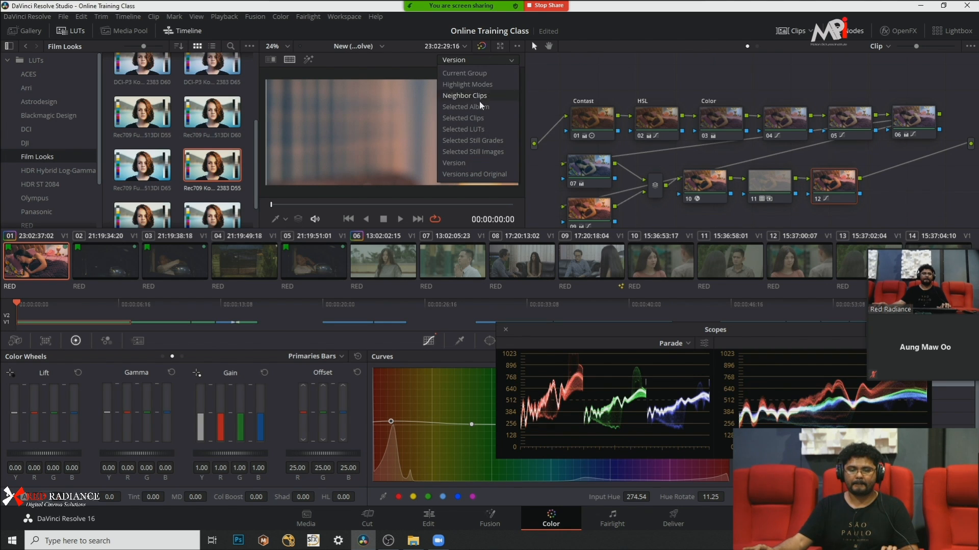
left_click(478, 176)
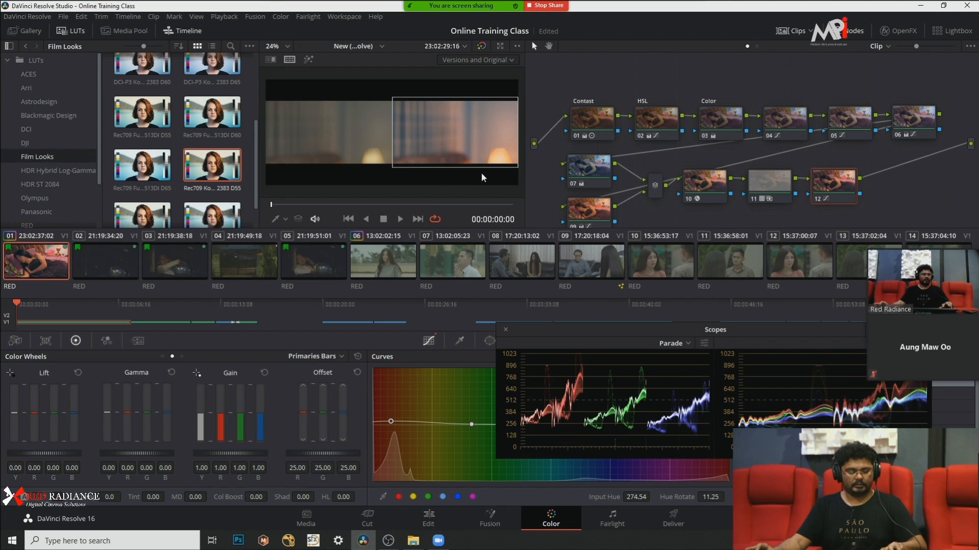
Step: Play and scrub the graded-versus-original comparison full screen, and return to the clip's first frame on the Color page
key("ctrl+f")
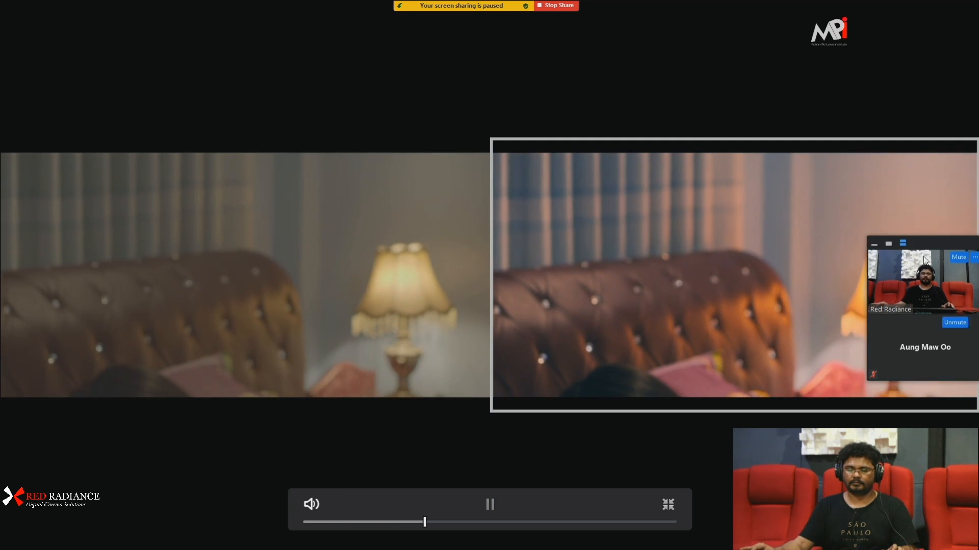
left_click_drag(921, 272, 919, 25)
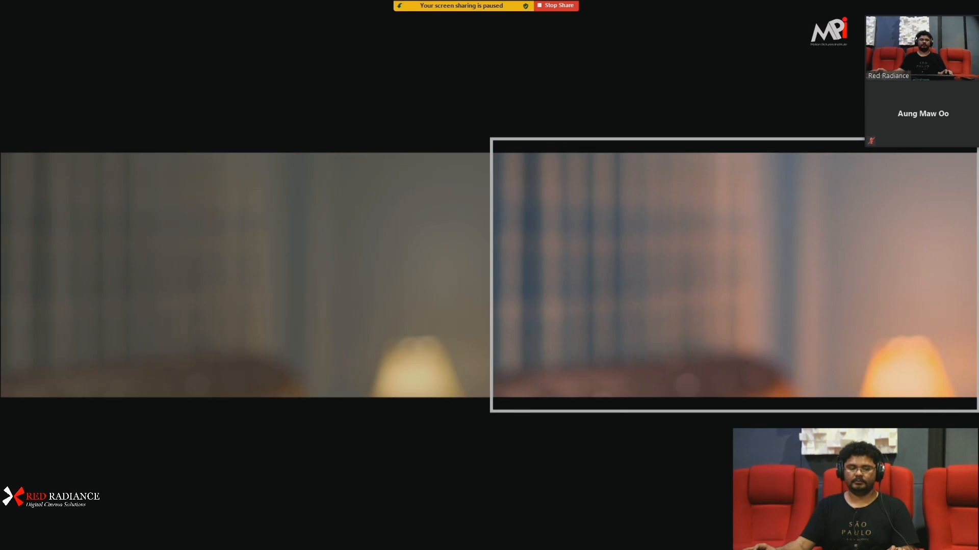
key("space")
key("space")
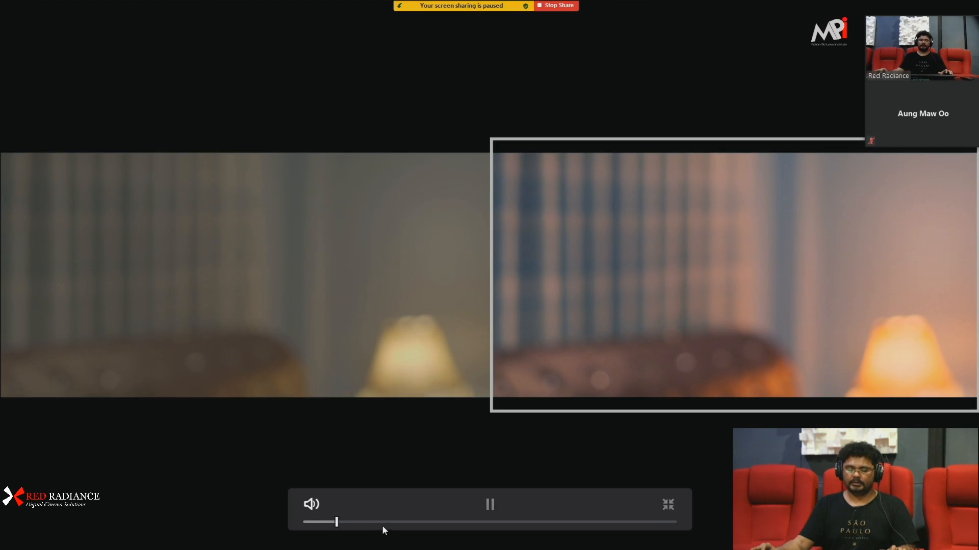
left_click_drag(387, 523, 584, 520)
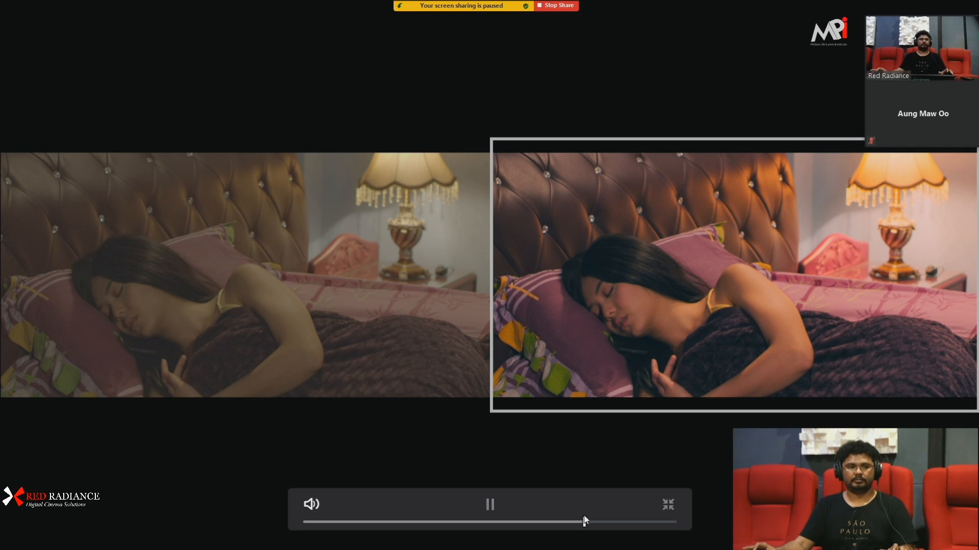
key("space")
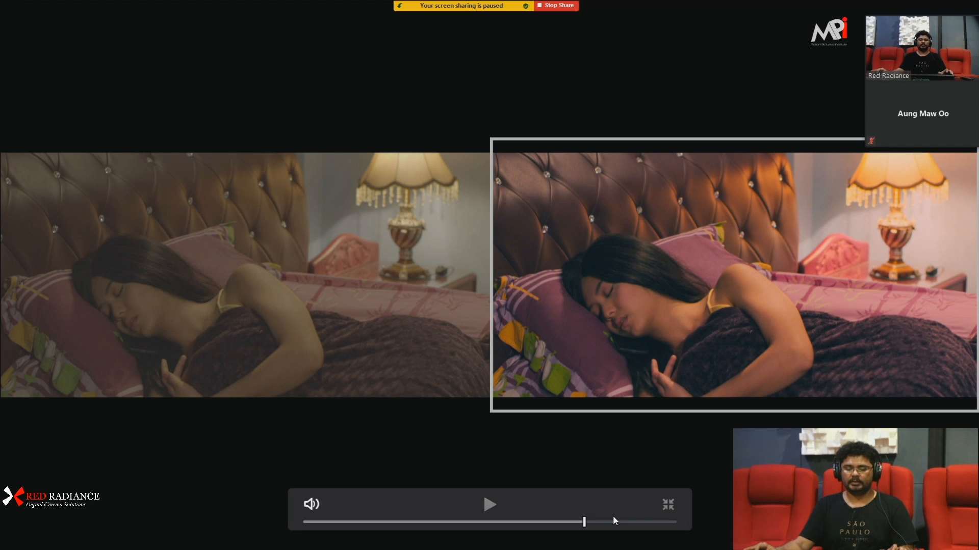
key("Escape")
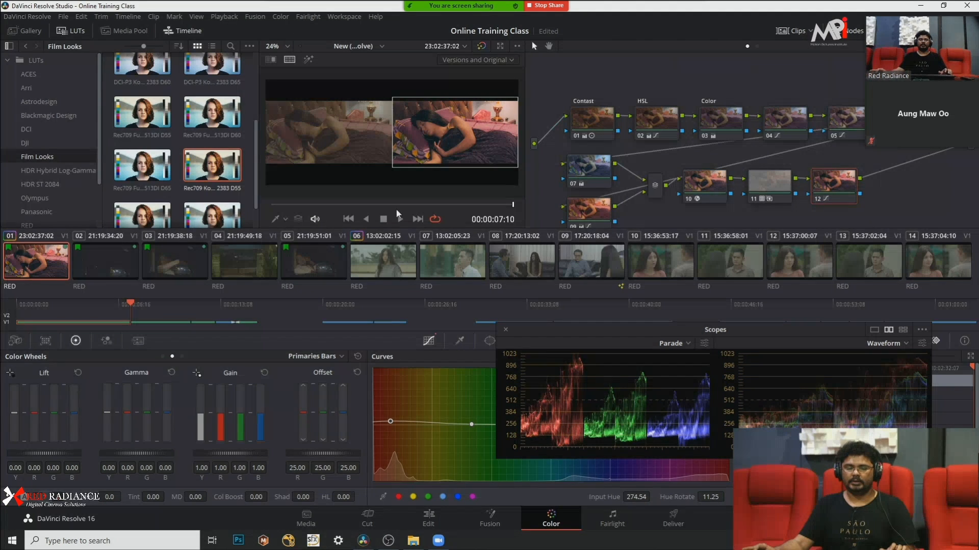
key("Home")
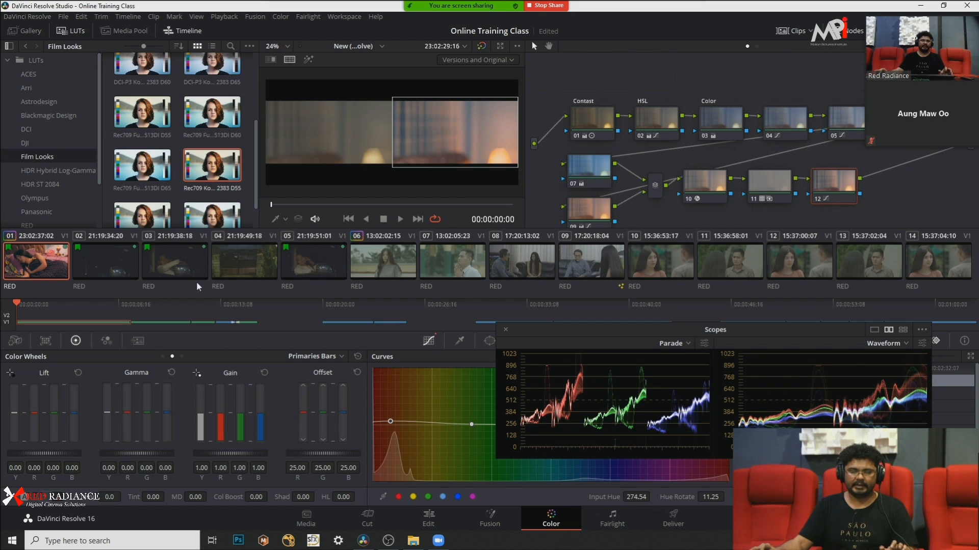
Step: Open clip 02, play its opening, and switch the viewer from split screen to image wipe
left_click(112, 261)
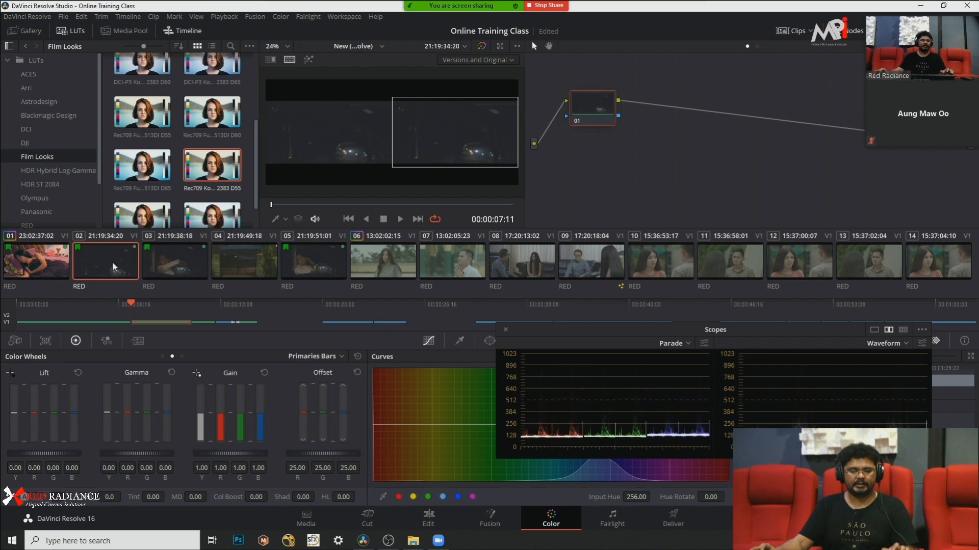
key("space")
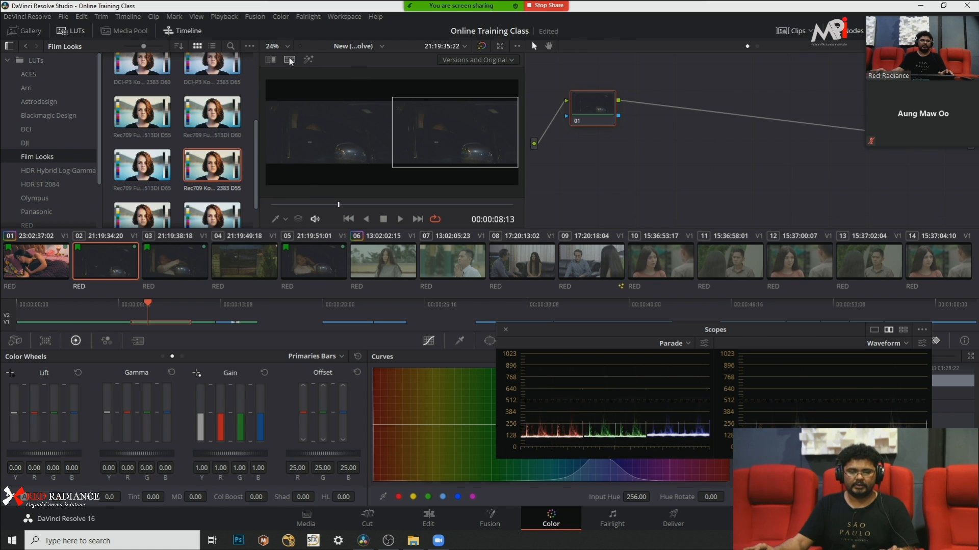
left_click(271, 60)
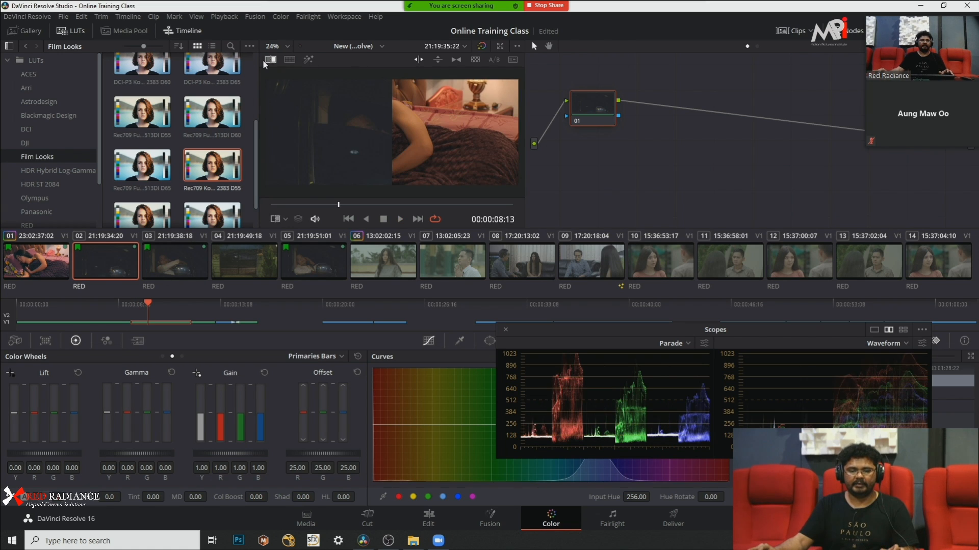
Step: View clip 02 in split screen, compare it using the Current Group mode, and leave the split screen
left_click(289, 60)
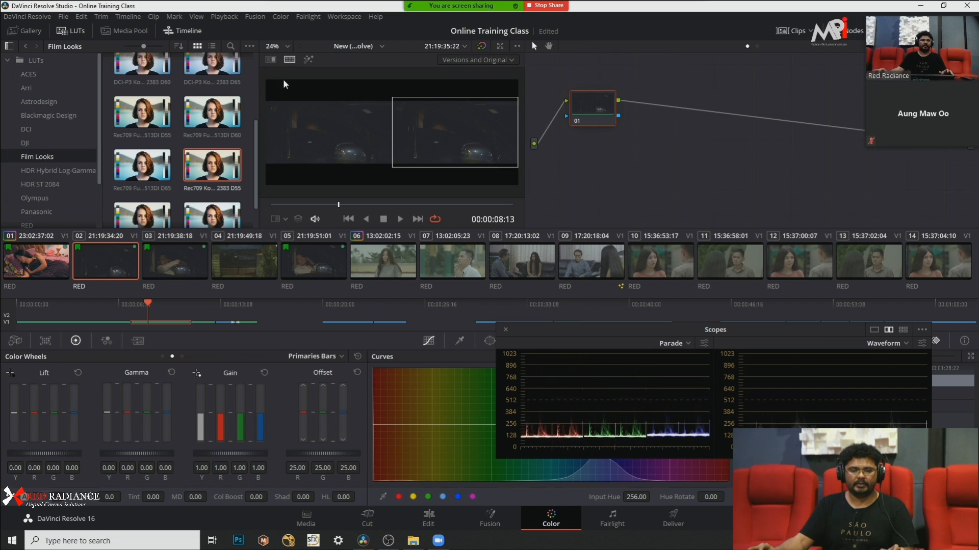
left_click(464, 59)
left_click(469, 69)
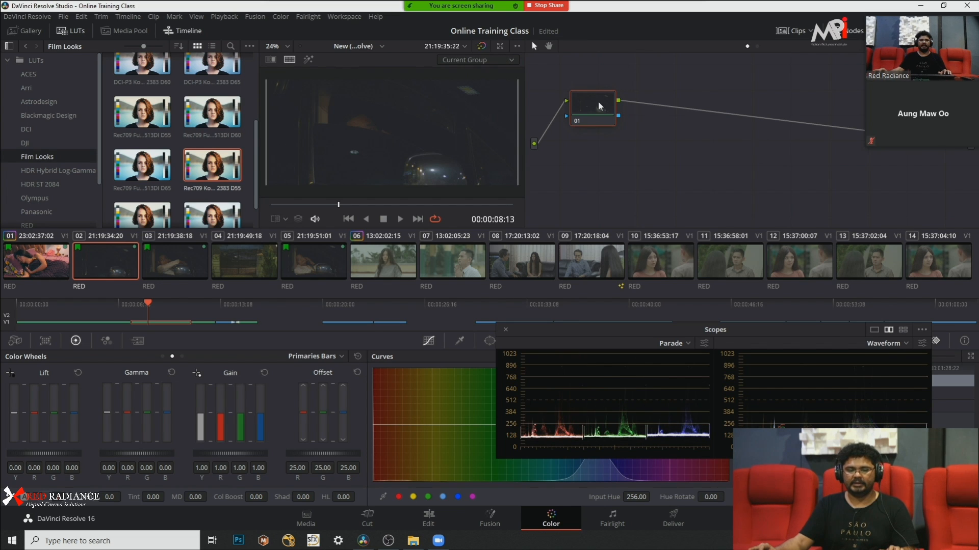
left_click_drag(598, 101, 606, 122)
left_click(289, 59)
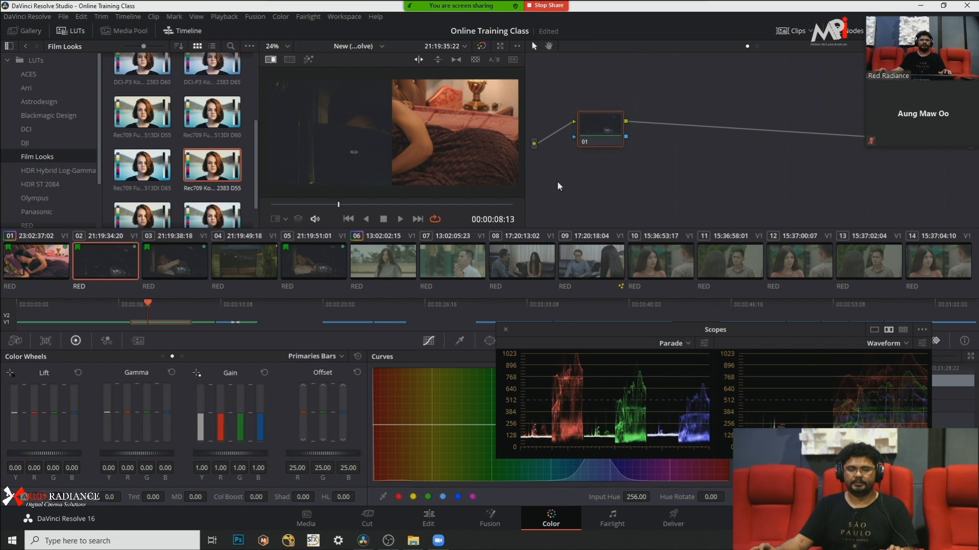
Step: Turn off the reference wipe on clip 01 and grab a still of its graded frame into the gallery
left_click(16, 32)
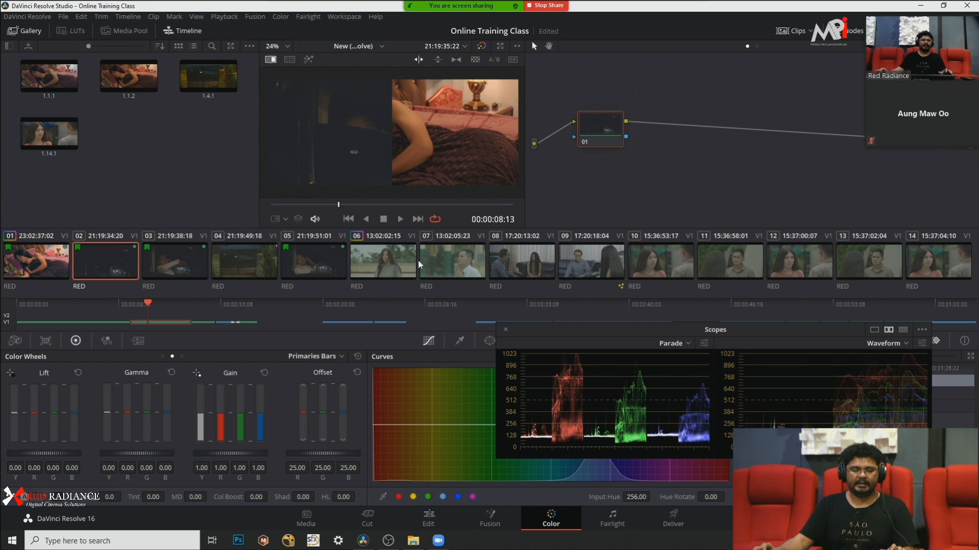
left_click(39, 264)
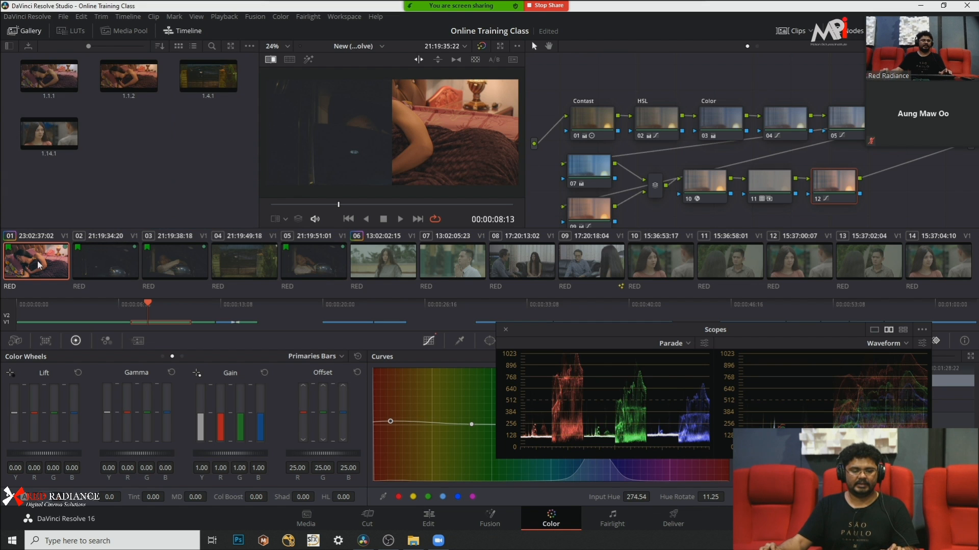
left_click(270, 59)
right_click(443, 124)
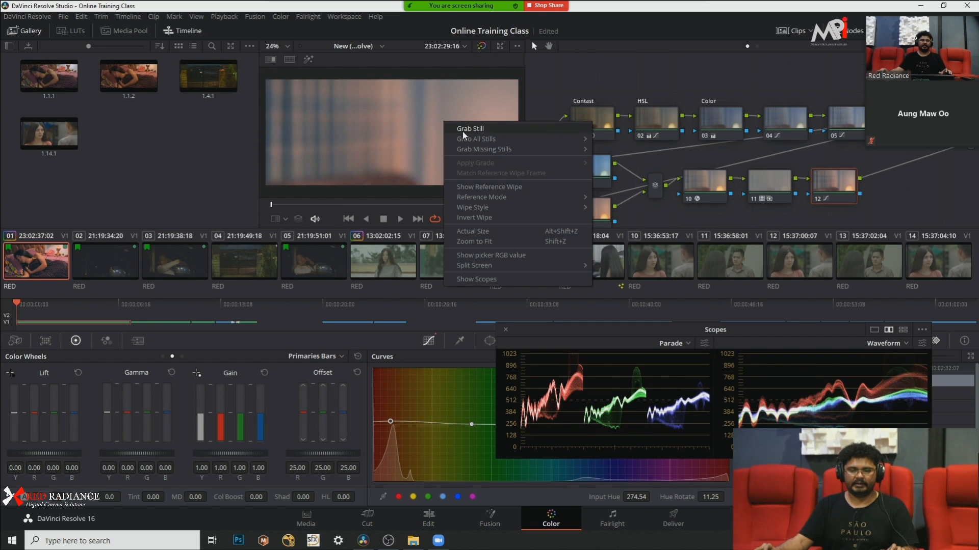
left_click(463, 130)
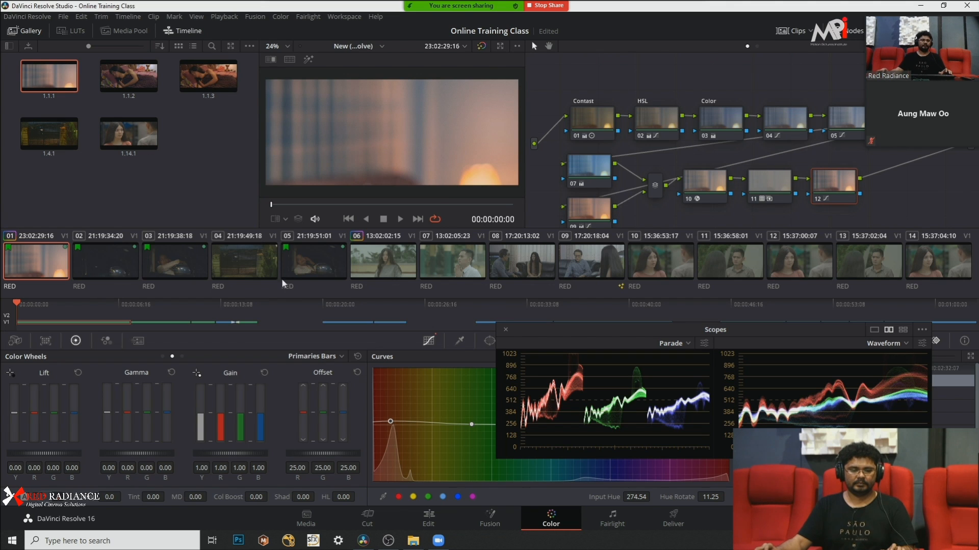
Step: Play clip 02 to review the ungraded night car shot
left_click(169, 258)
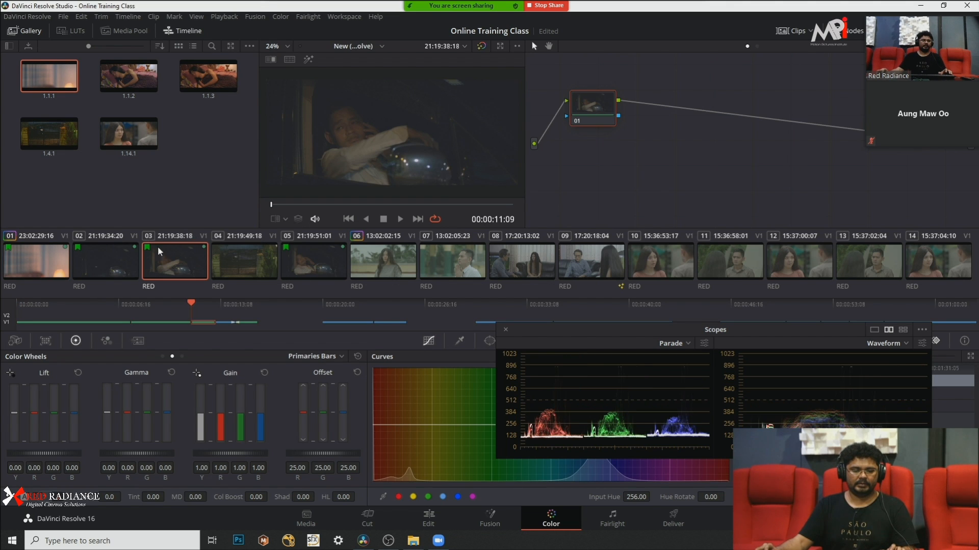
left_click(146, 305)
key("space")
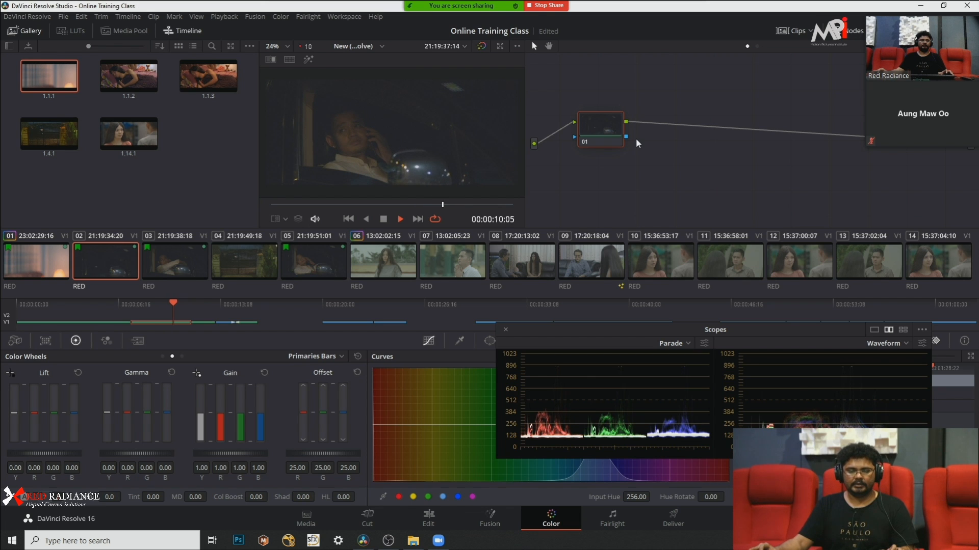
key("space")
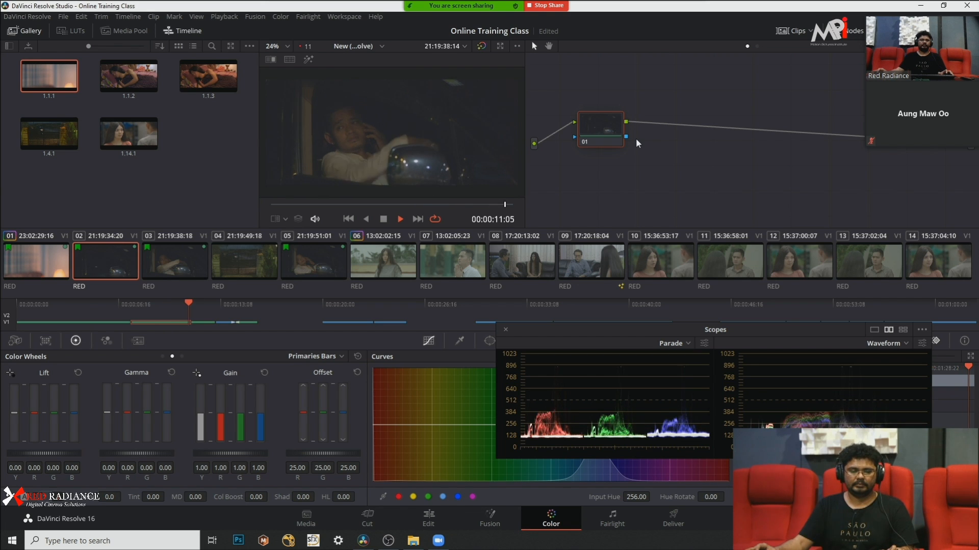
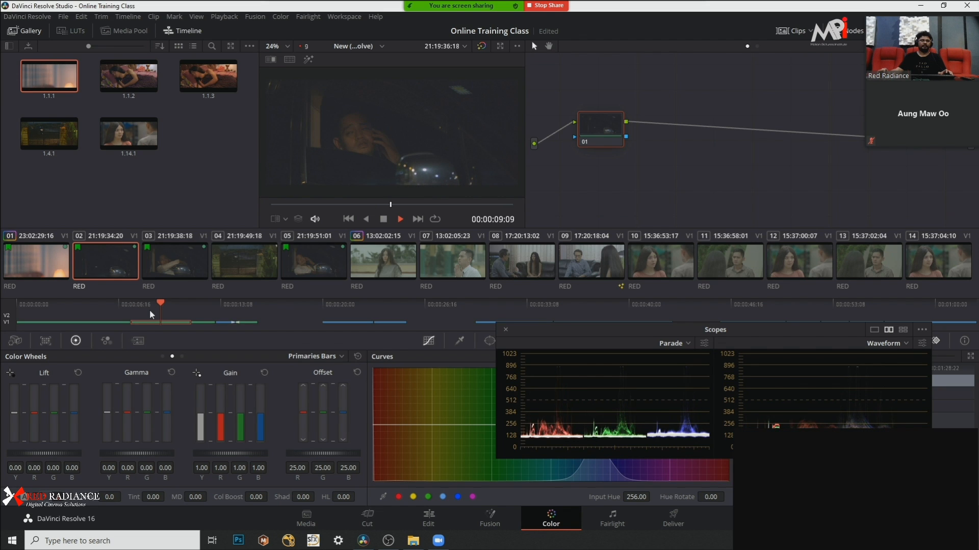
left_click(195, 306)
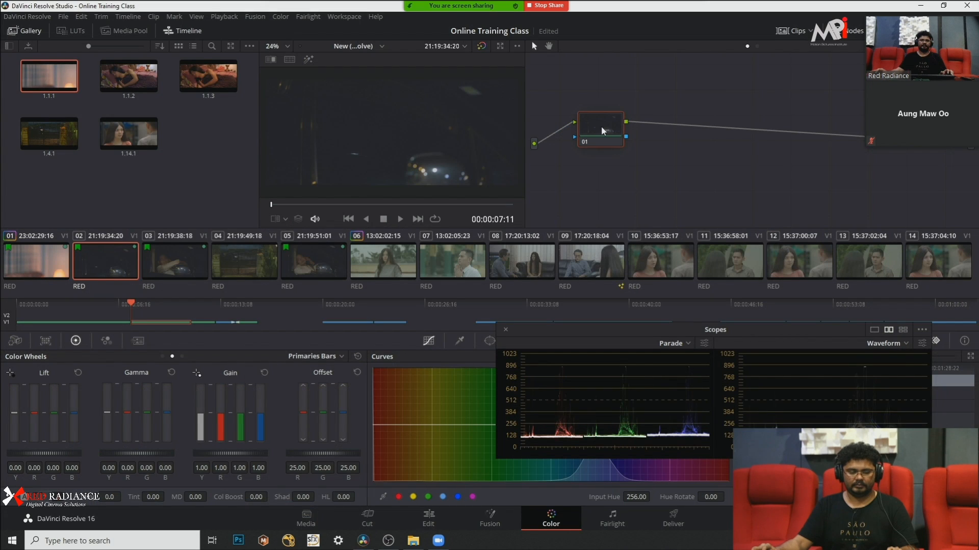
Step: Set clip 02's contrast to 1.180 and saturation to 70 on node 01
left_click(43, 497)
double_click(146, 497)
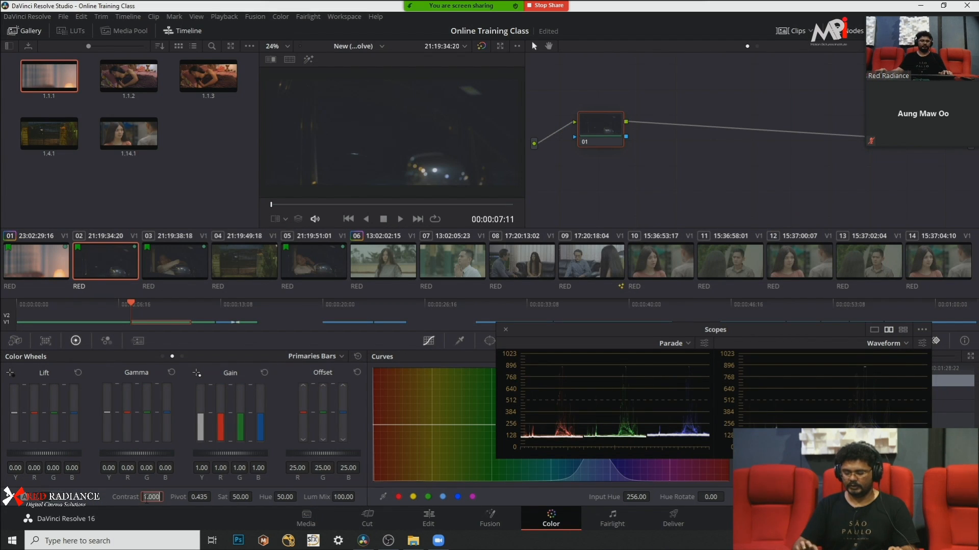
type("1.18")
key("Return")
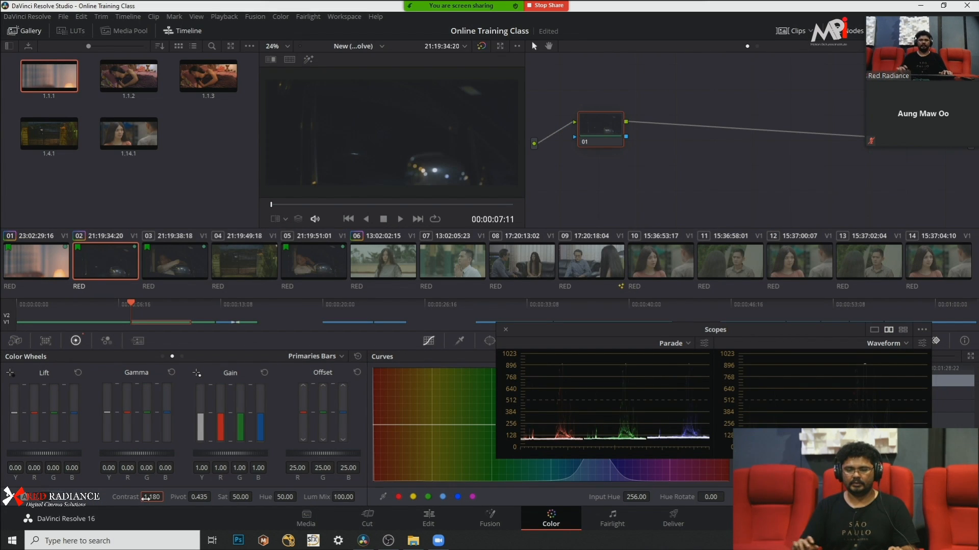
double_click(246, 498)
type("7")
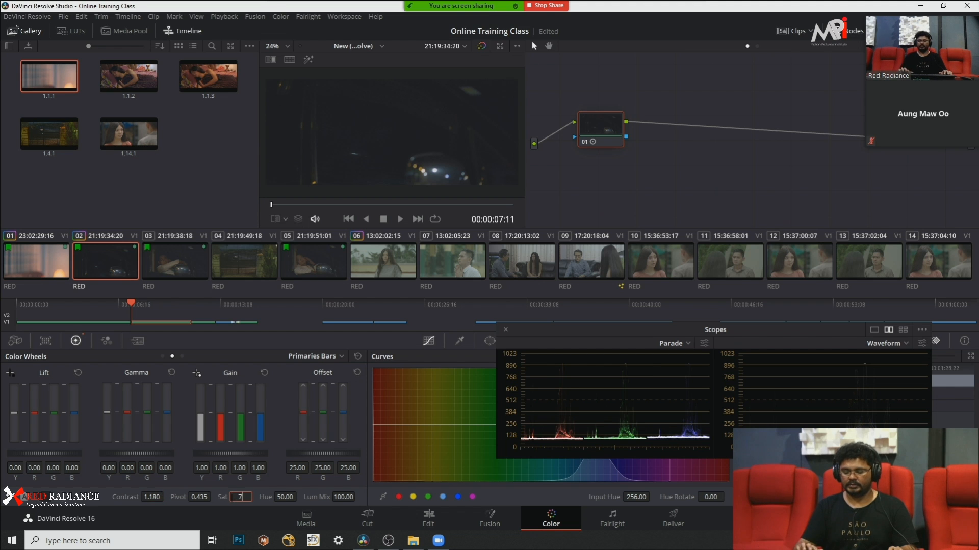
type("0")
key("Return")
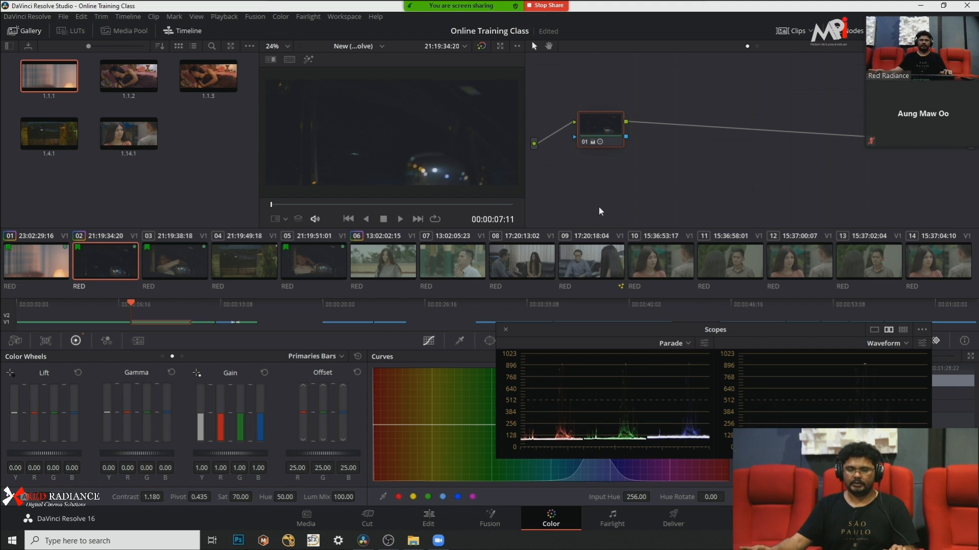
Step: Apply the grade from gallery still 1.1.1 to clip 02 and scrub to the end of the clip
left_click(26, 252)
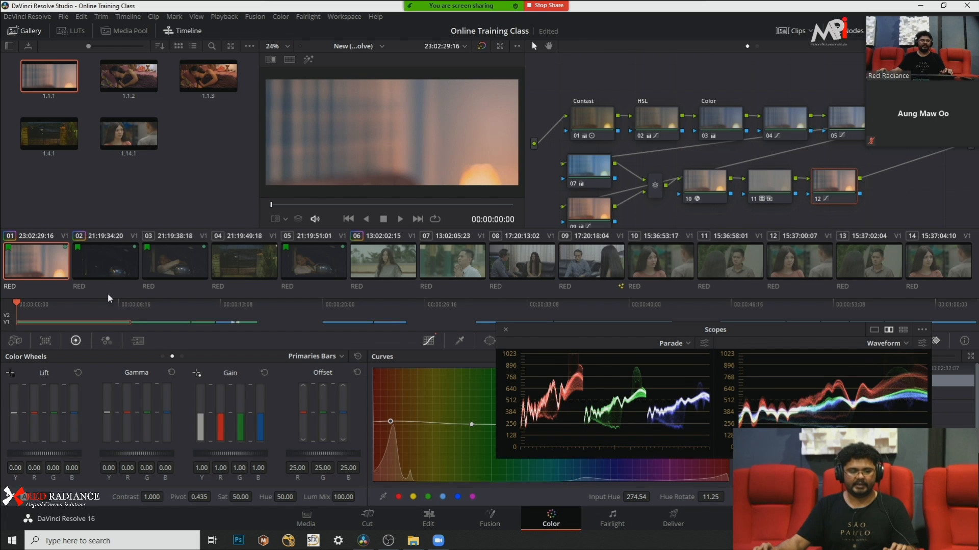
left_click(111, 261)
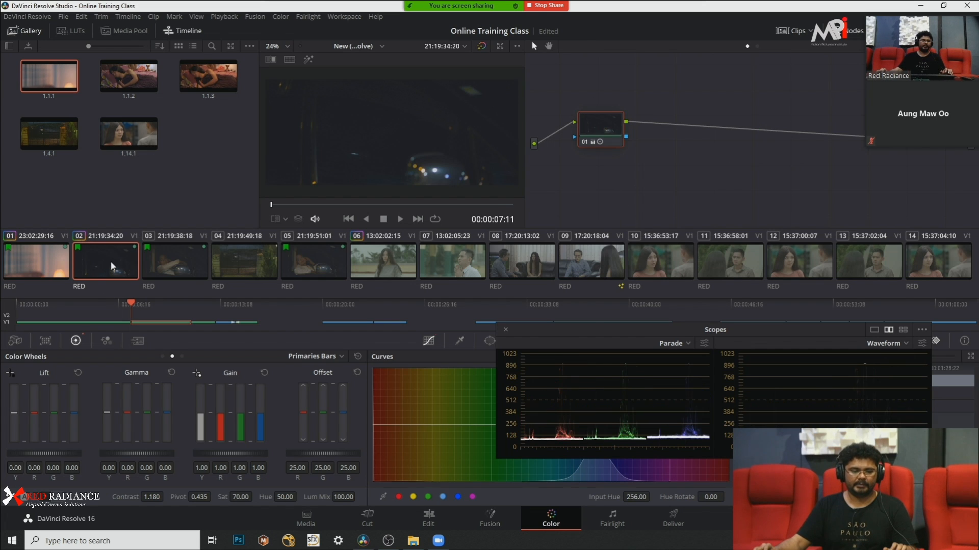
right_click(43, 69)
left_click(71, 100)
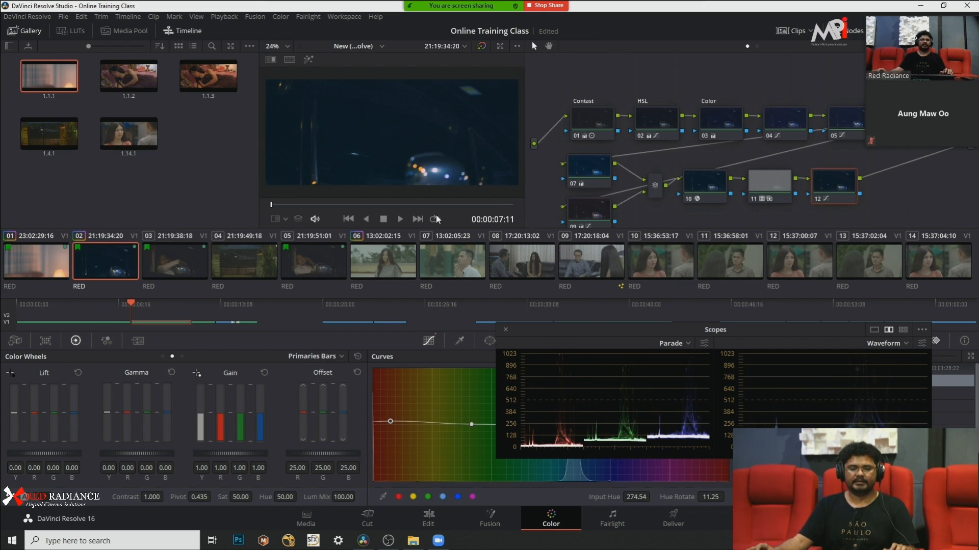
left_click_drag(296, 207, 531, 204)
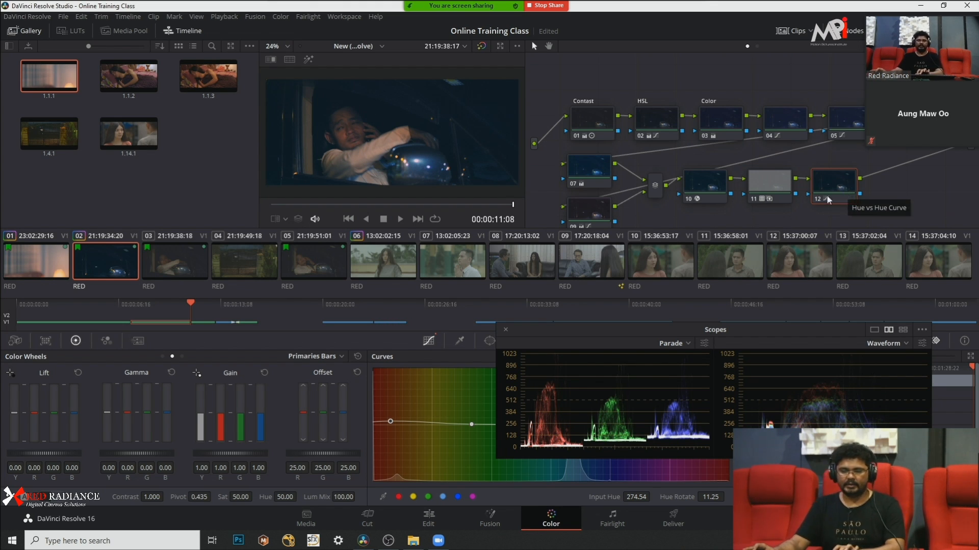
Step: Delete all nodes after node 03 on clip 02, keeping only the Contast, HSL and Color nodes
key("s")
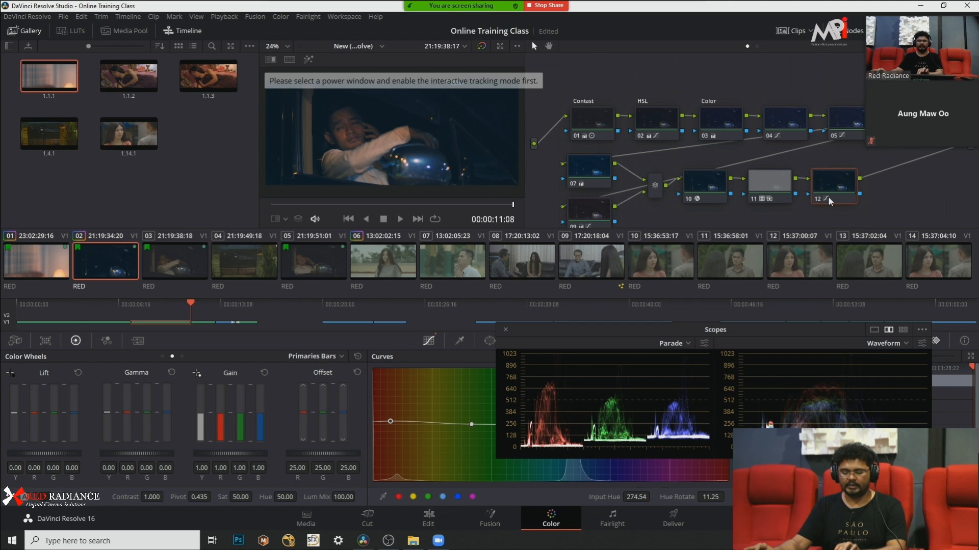
key("Delete")
key("Delete")
key("Delete")
key("Delete")
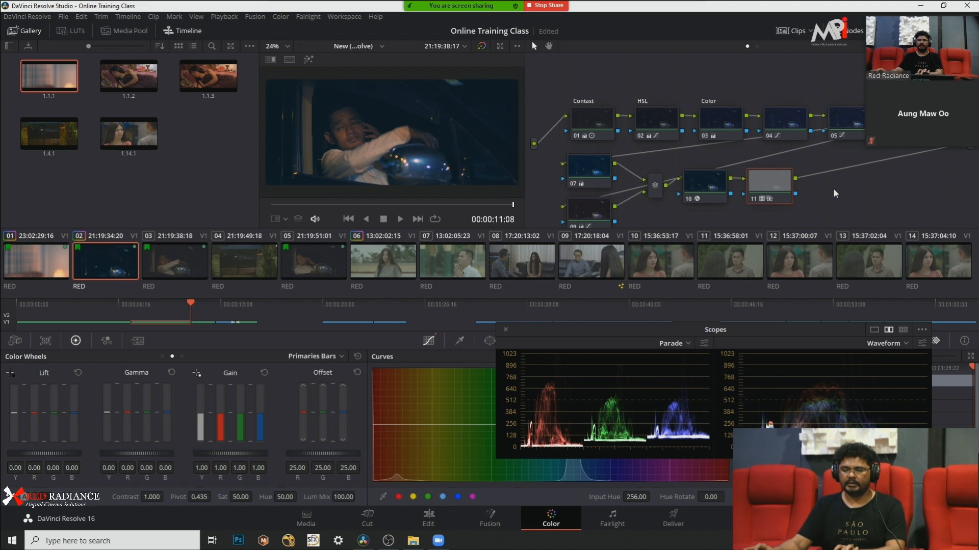
key("Delete")
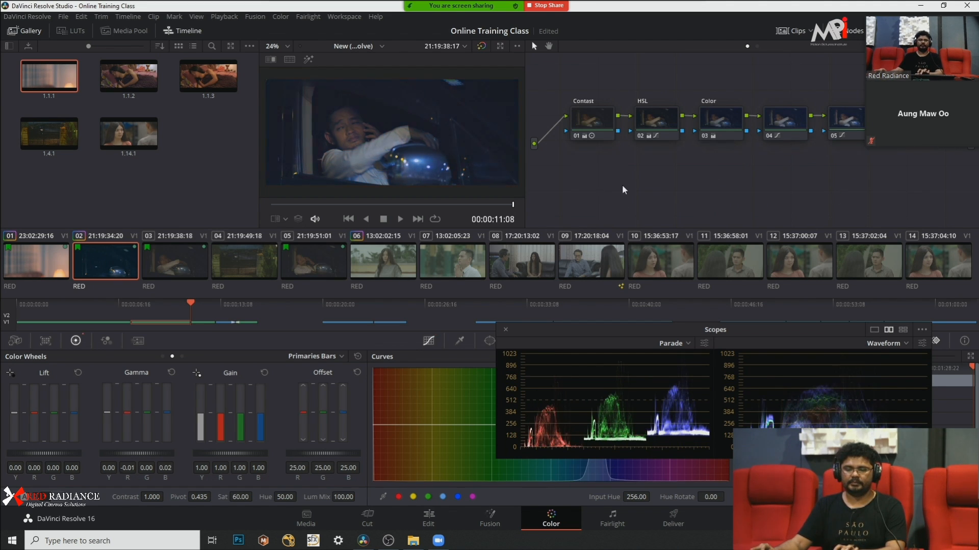
left_click_drag(917, 55, 933, 248)
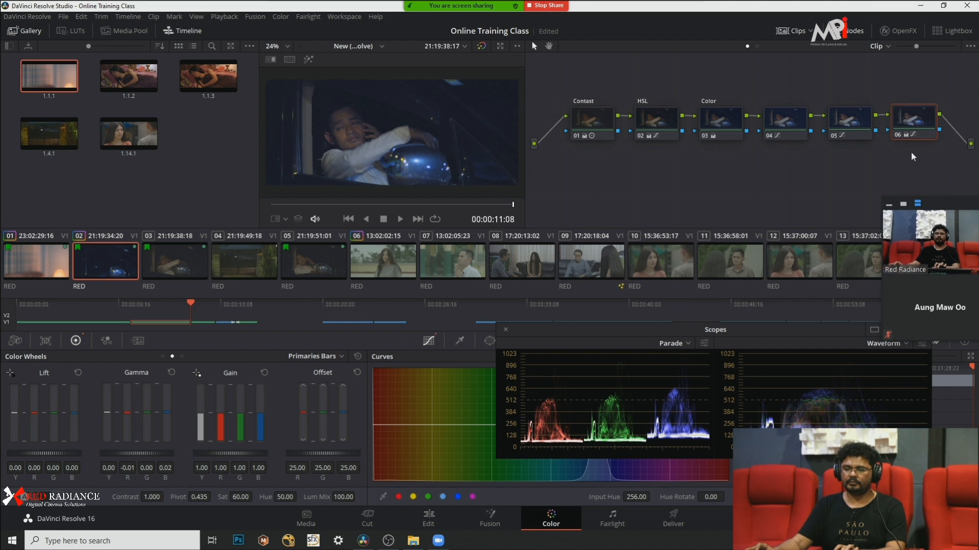
key("Delete")
key("Delete")
key("Delete")
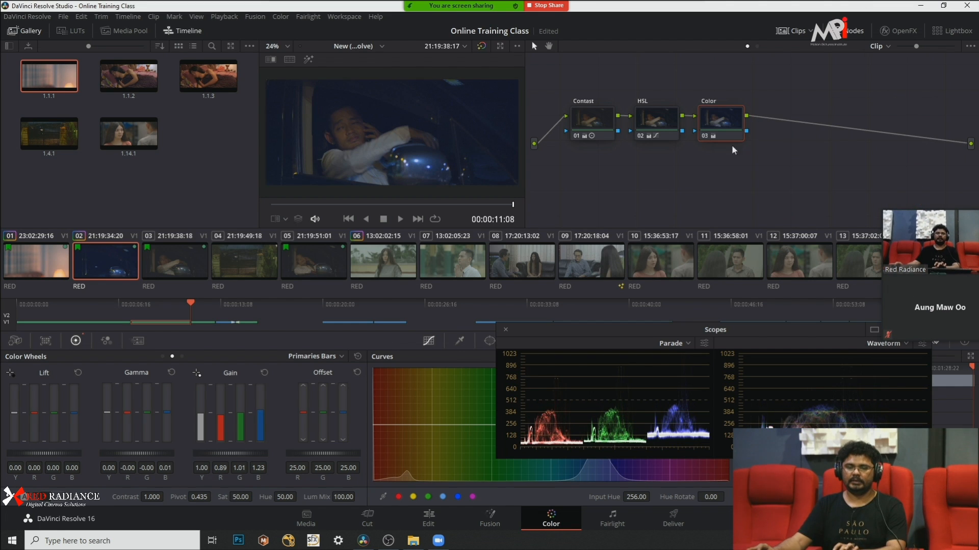
Step: Check the Contast and HSL nodes, and replace clip 02's grade with the one from gallery still 1.1.2
left_click(595, 109)
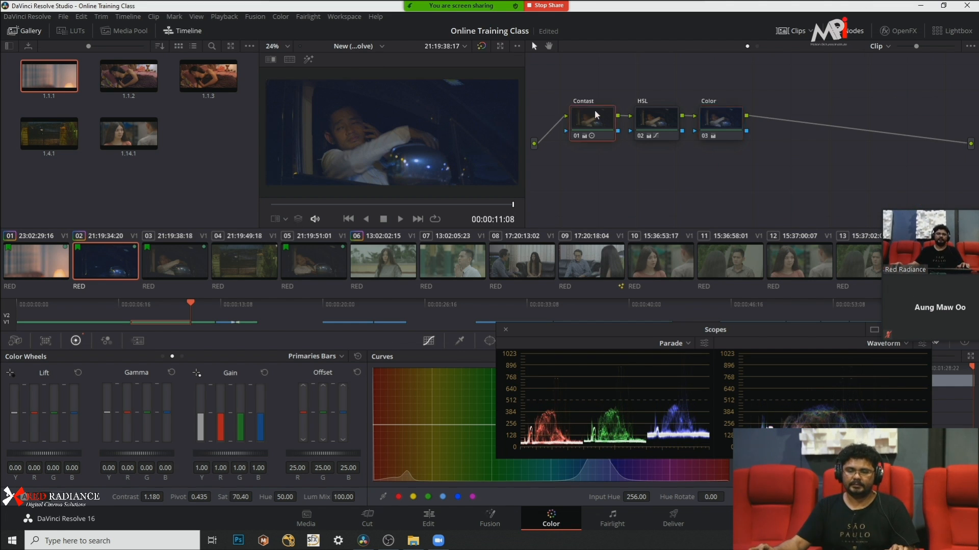
left_click(661, 123)
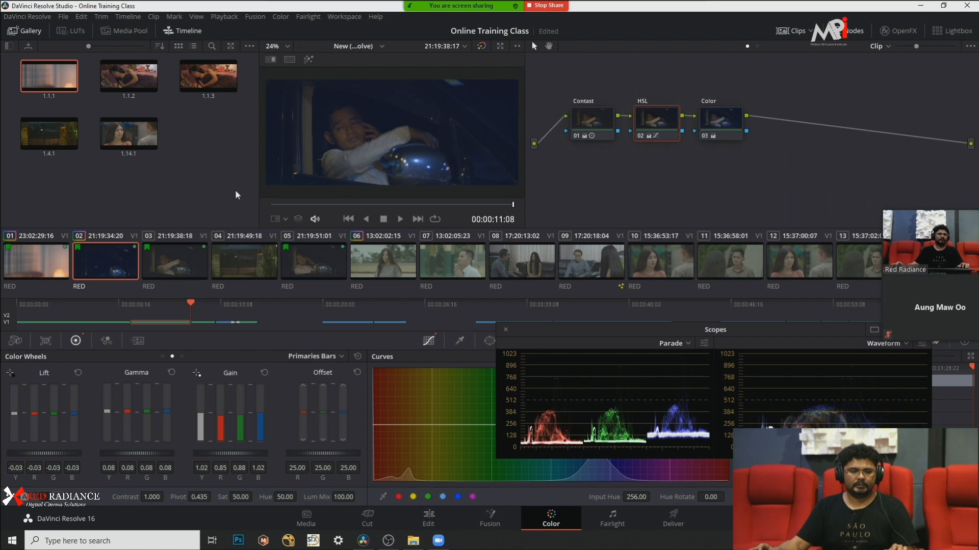
left_click(132, 87)
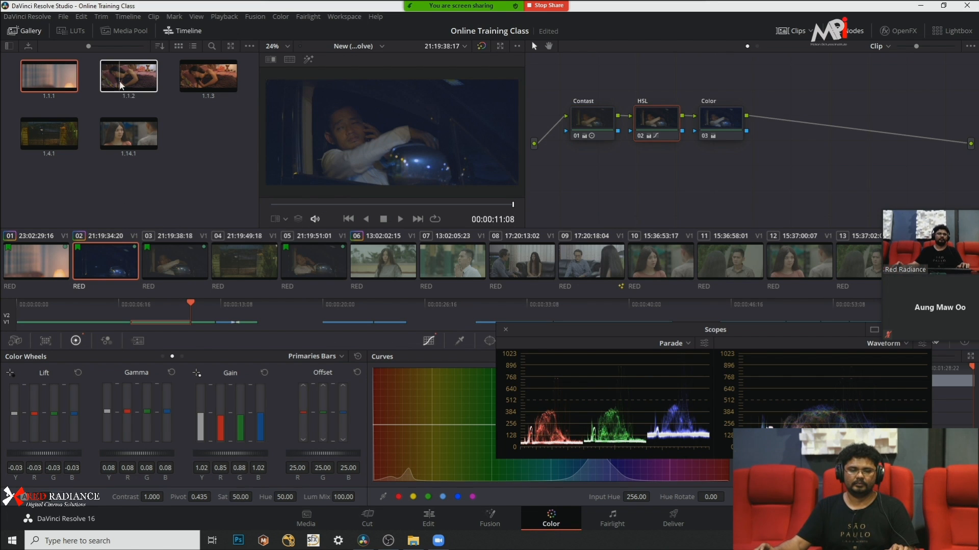
right_click(132, 88)
left_click(160, 112)
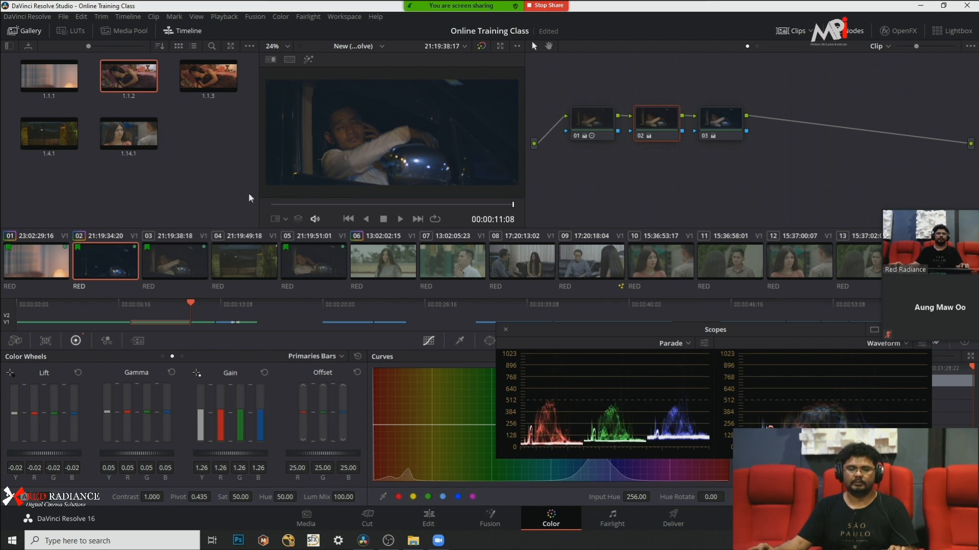
Step: Inspect clip 02 full screen, switching the grading off and on to compare before and after
left_click(594, 119)
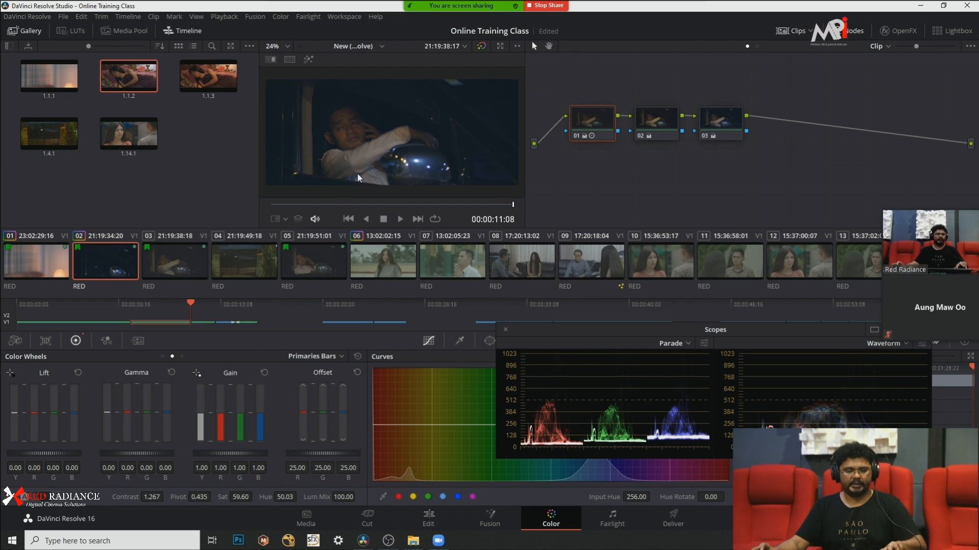
key("ctrl+f")
key("ctrl+d")
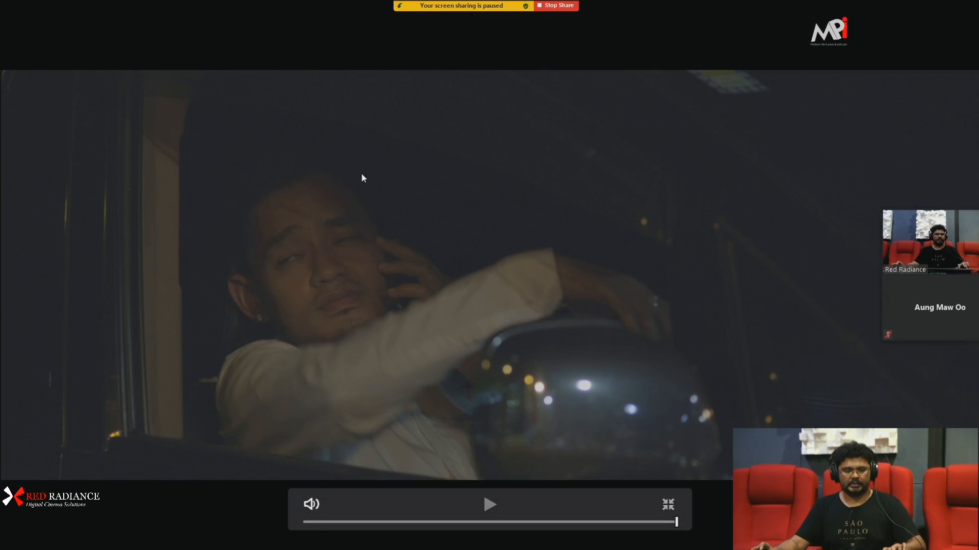
key("ctrl+d")
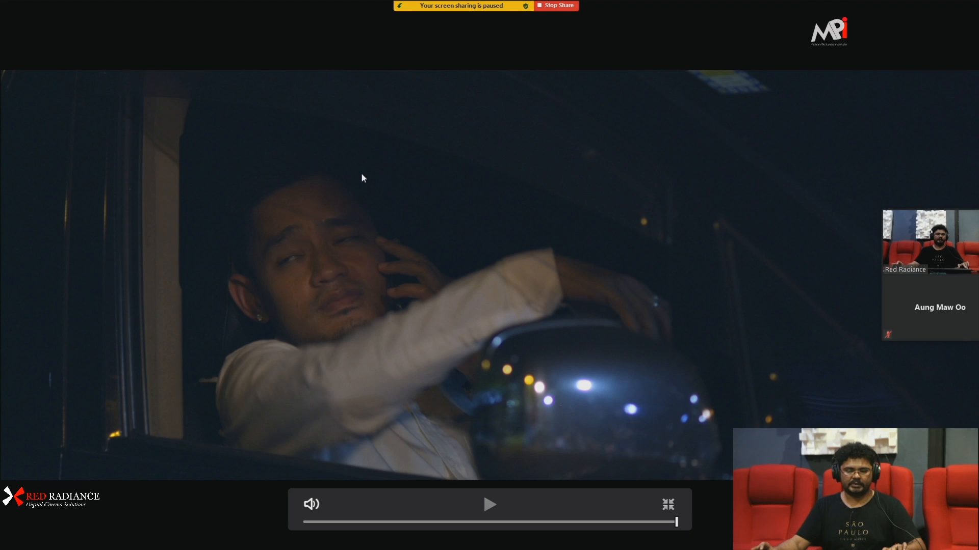
key("ctrl+d")
key("ctrl+d")
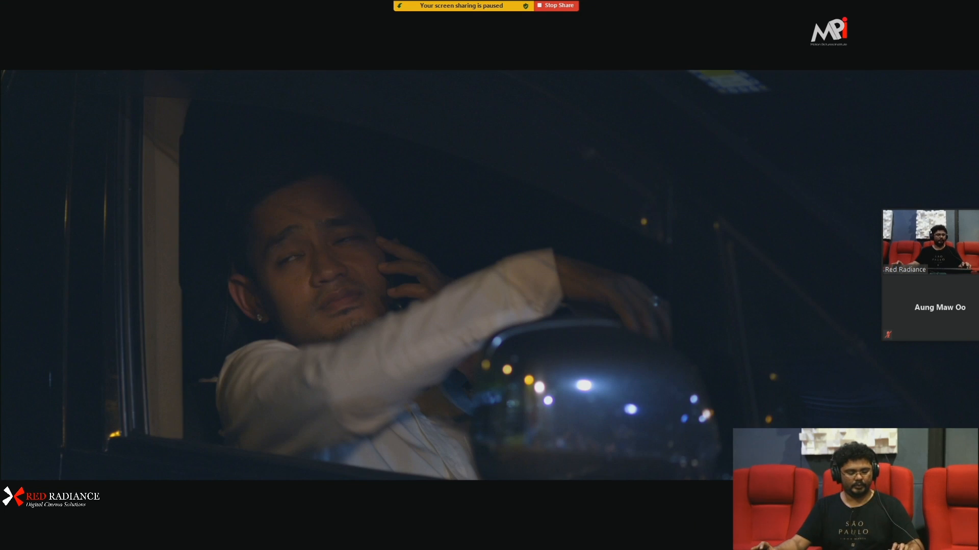
key("Escape")
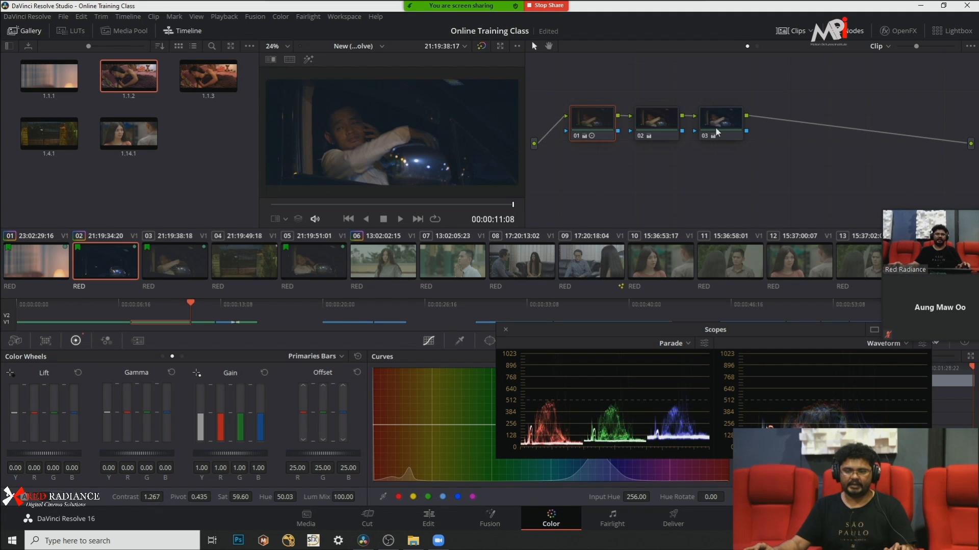
Step: On node 02 of clip 02, set the Lift wheel to -0.03, Gamma to 0.10 and Gain to 1.56
left_click(667, 125)
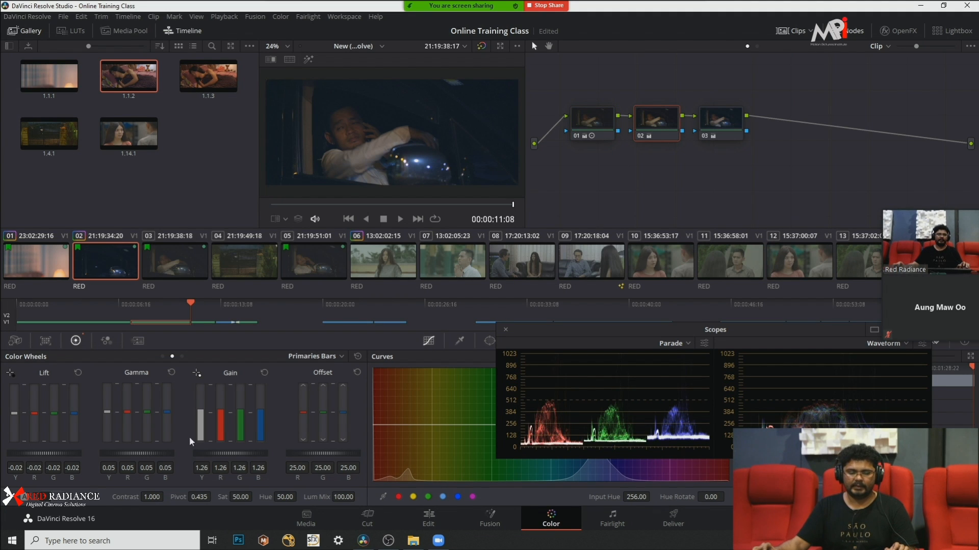
left_click(162, 356)
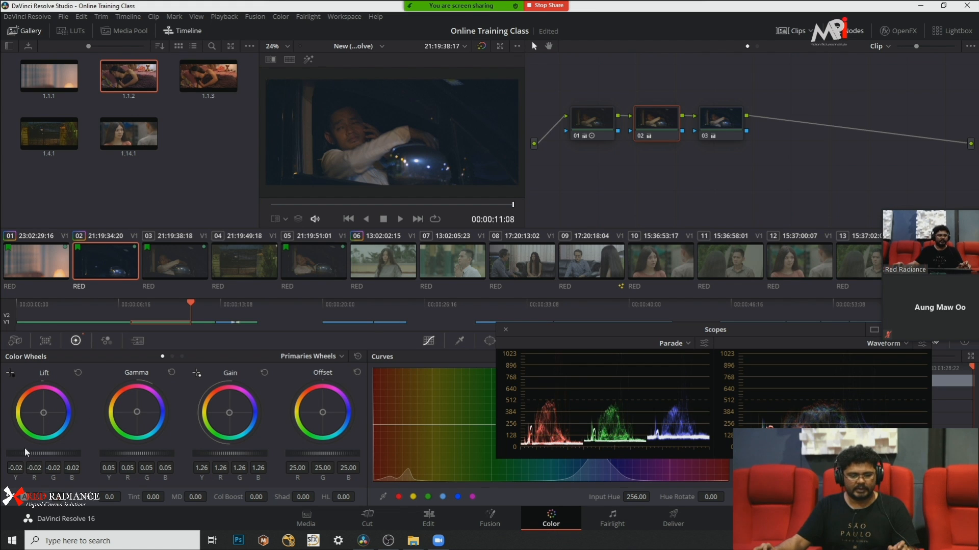
left_click_drag(43, 453, 43, 454)
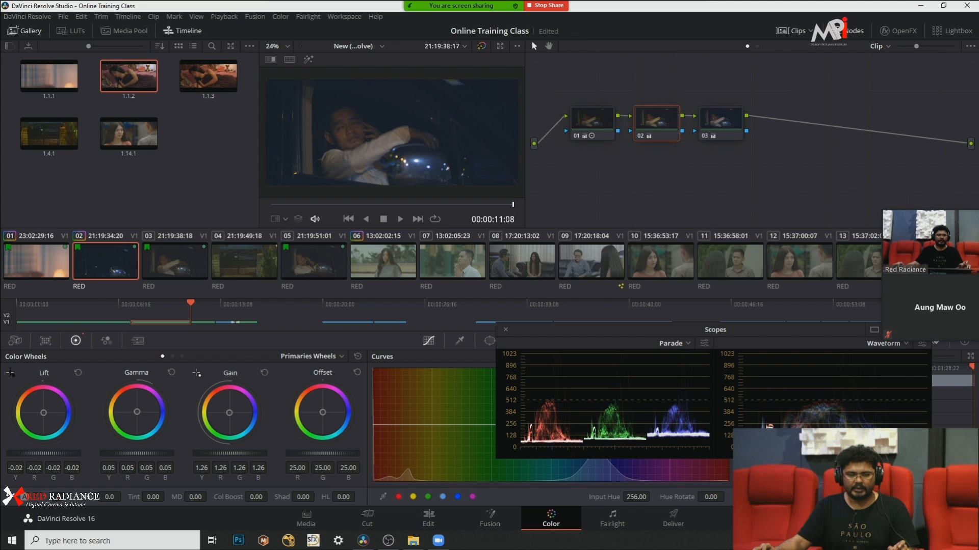
left_click_drag(137, 454, 142, 454)
left_click_drag(43, 454, 40, 454)
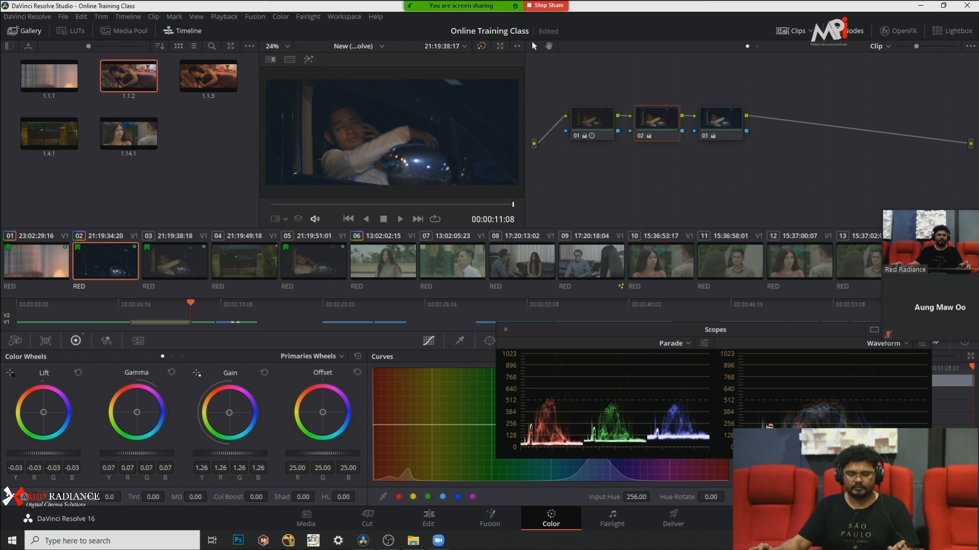
left_click_drag(137, 454, 139, 453)
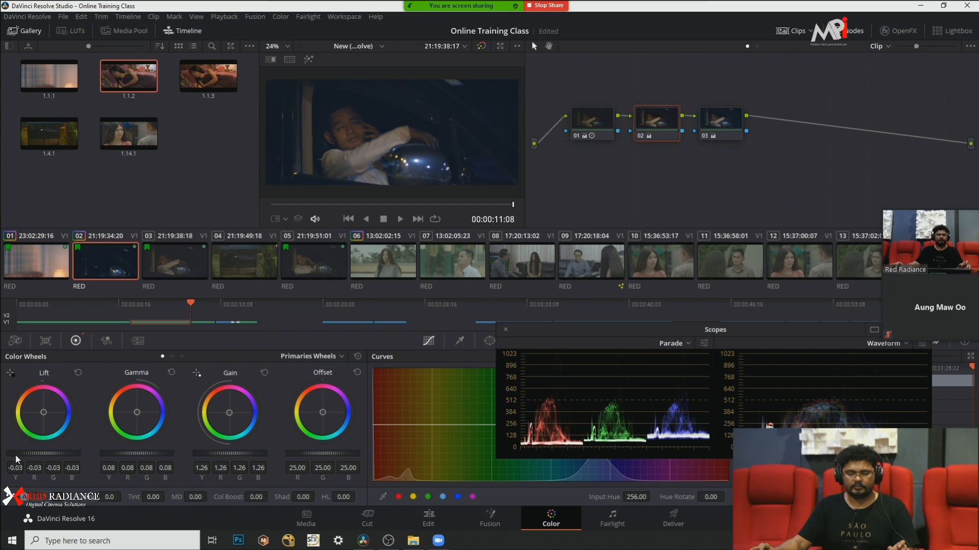
left_click_drag(34, 454, 32, 454)
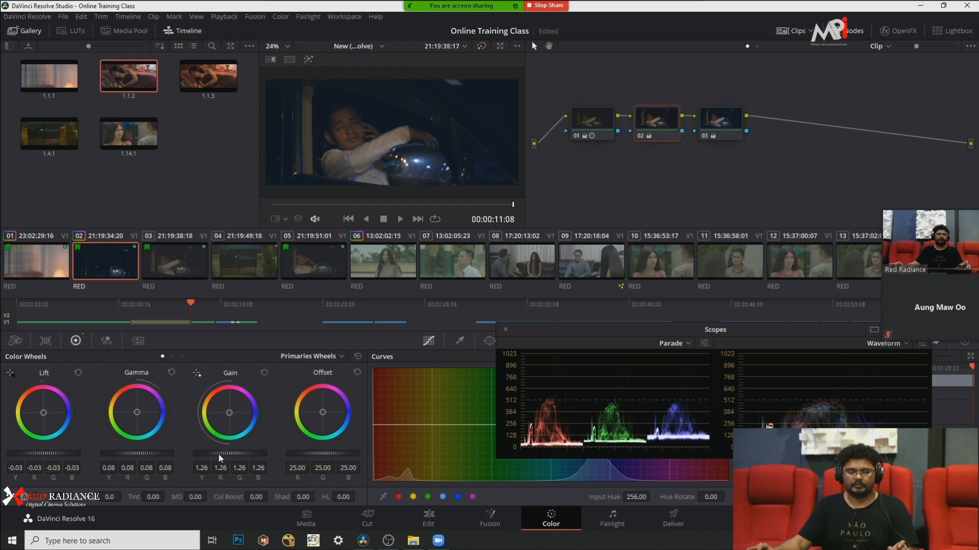
left_click_drag(226, 453, 242, 454)
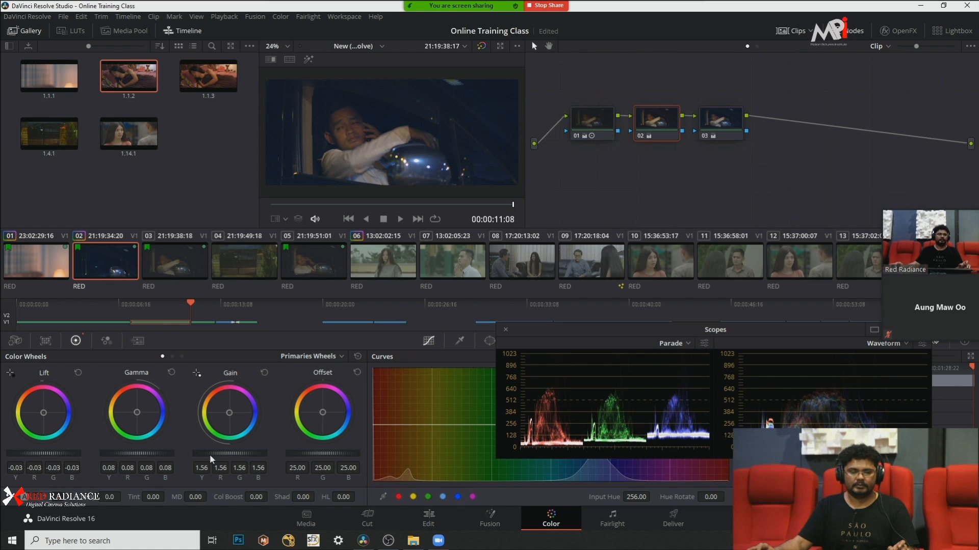
left_click_drag(43, 454, 42, 454)
left_click_drag(126, 454, 130, 454)
left_click_drag(43, 453, 45, 454)
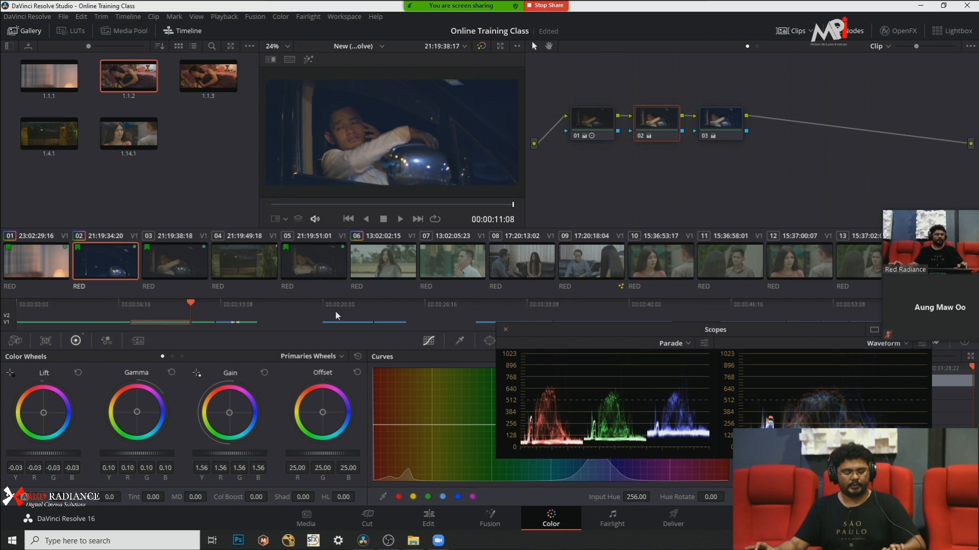
Step: Switch node 02 off and on to compare the shot with and without its adjustment
key("ctrl+d")
key("ctrl+d")
key("ctrl+d")
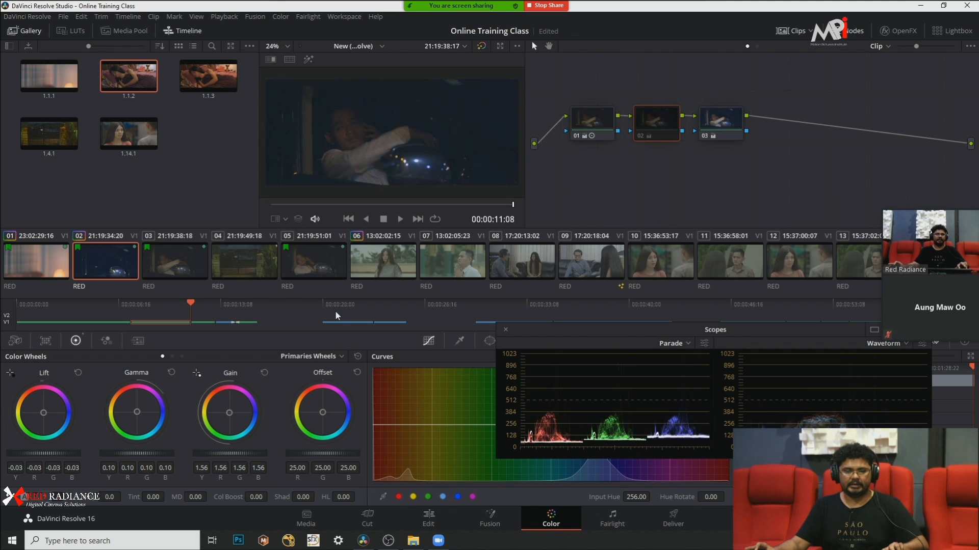
key("ctrl+d")
Step: Balance node 03's colour wheels: Lift RGB 0.01, 0.01, -0.02; Gamma RGB -0.01, -0.01, 0.01; Gain RGB 0.88, 0.97, 1.27
left_click(721, 117)
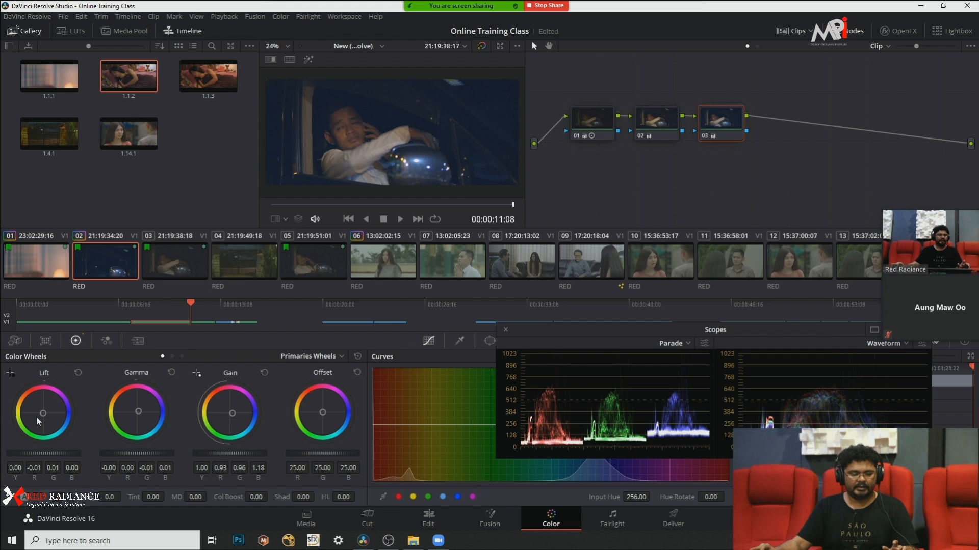
mouse_move(41, 417)
left_mouse_down()
mouse_move(37, 424)
mouse_move(49, 417)
mouse_move(38, 417)
left_mouse_up()
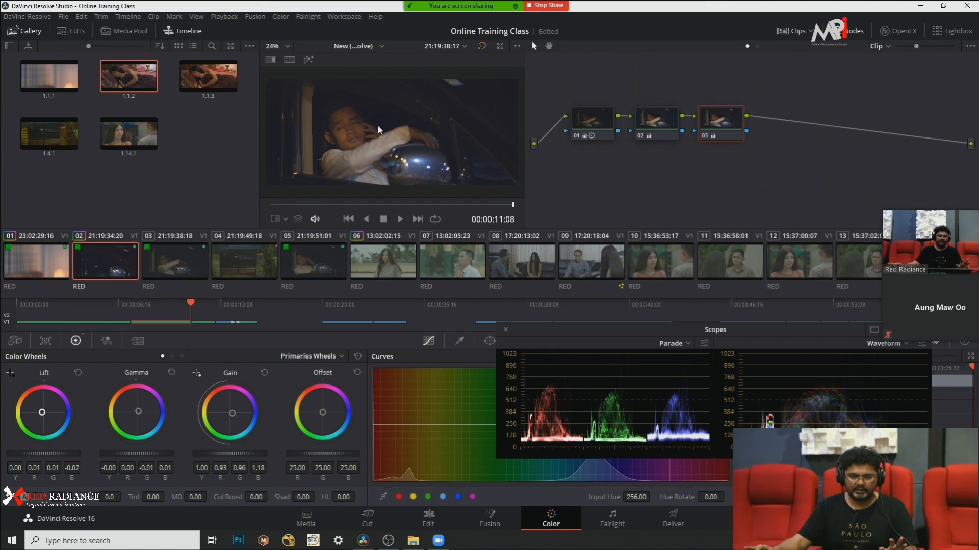
left_click_drag(233, 426, 232, 427)
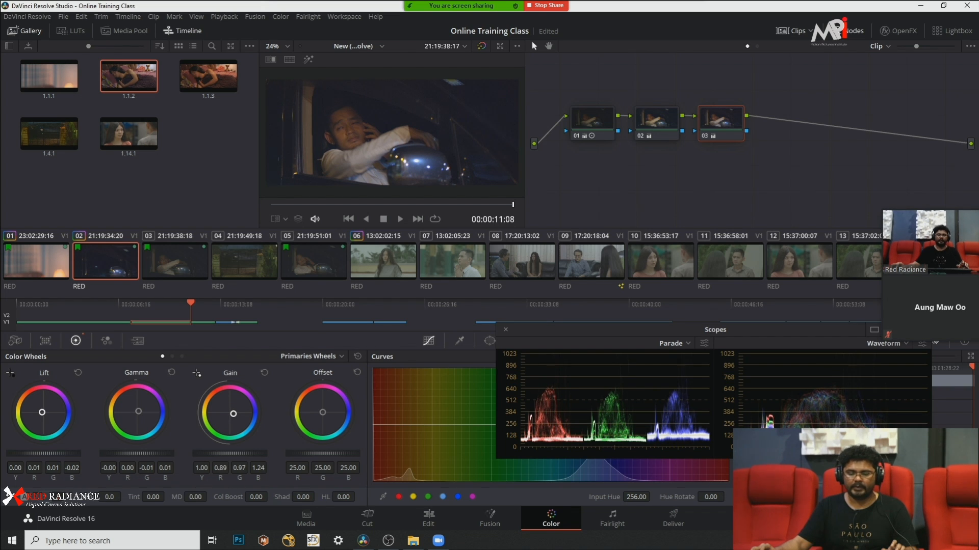
left_click_drag(232, 427, 233, 427)
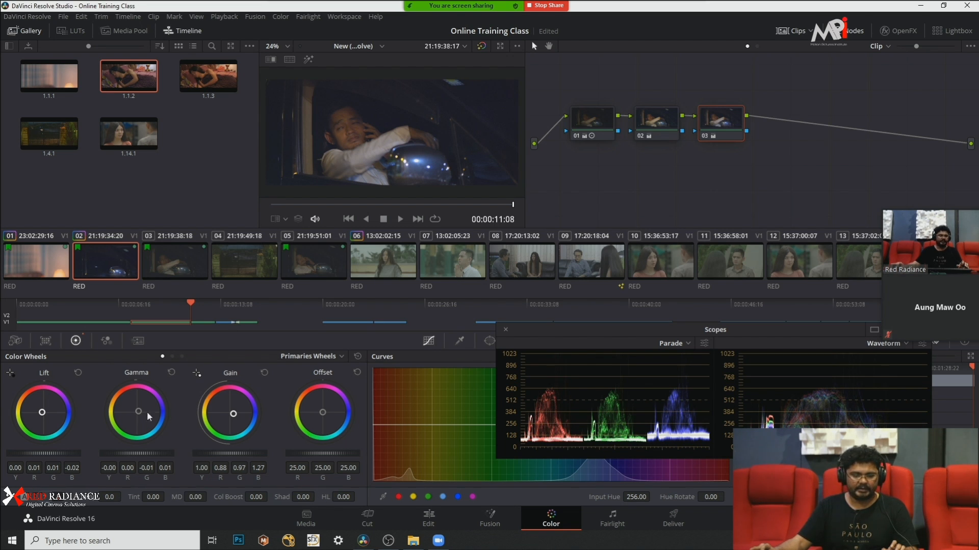
left_click_drag(138, 415, 138, 416)
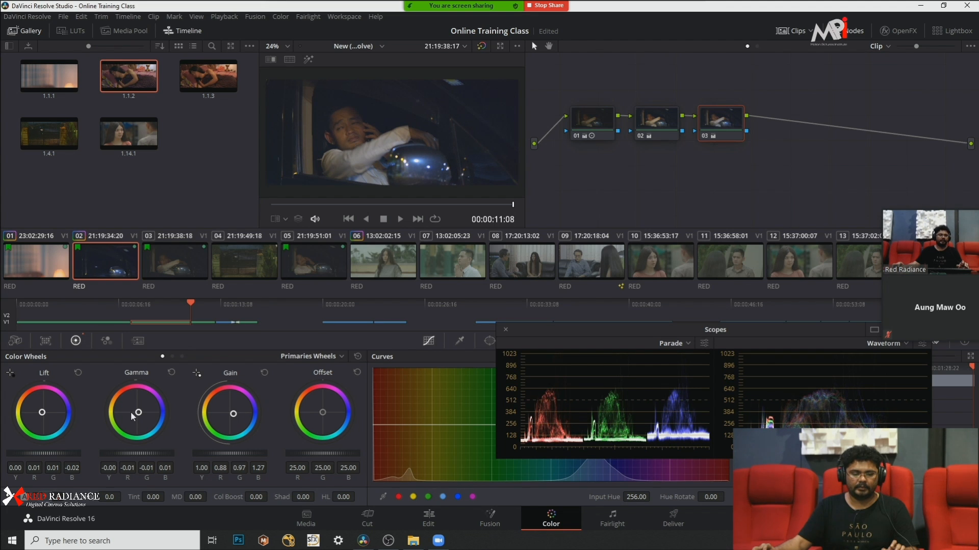
left_click_drag(131, 417, 132, 417)
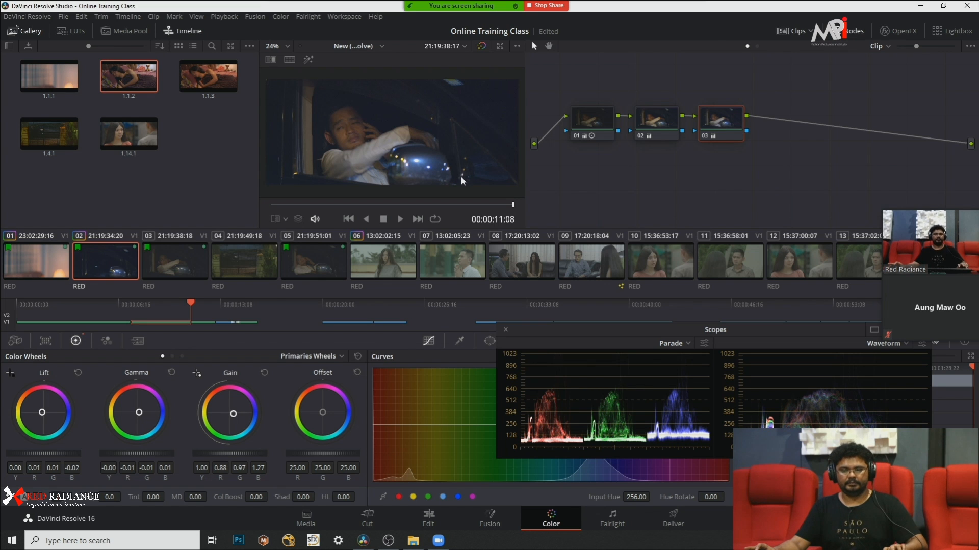
Step: Inspect clip 02 full screen, and review its nodes 02 and 03 and clip 01's node structure
key("ctrl+f")
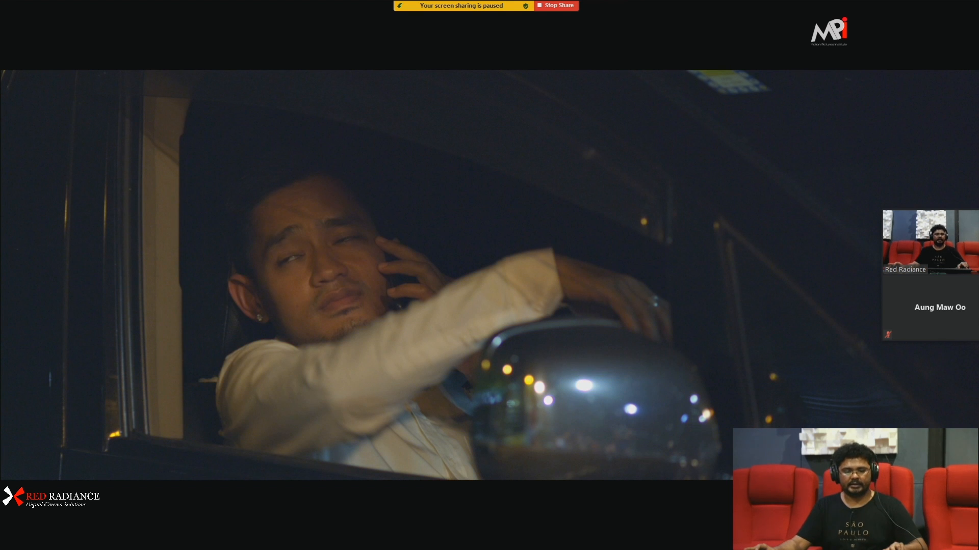
key("Escape")
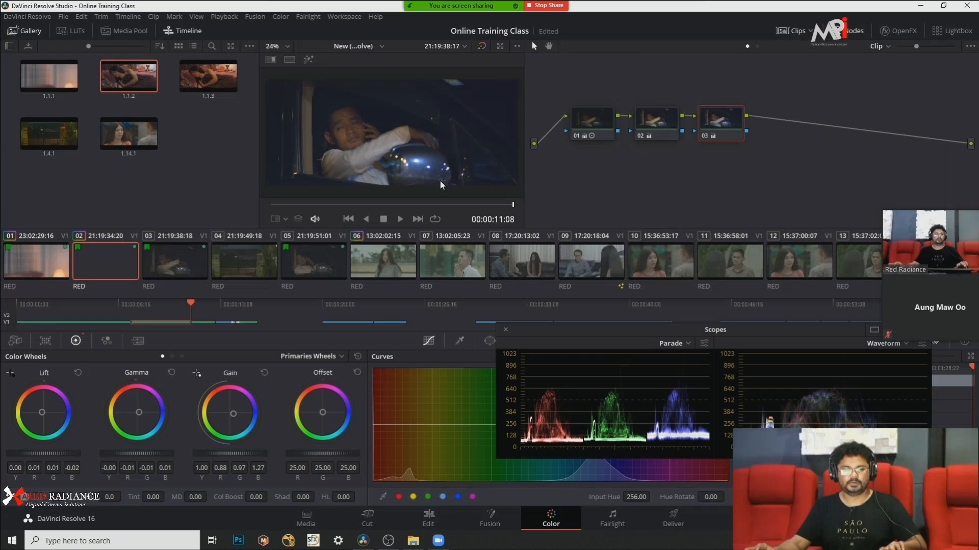
left_click(650, 133)
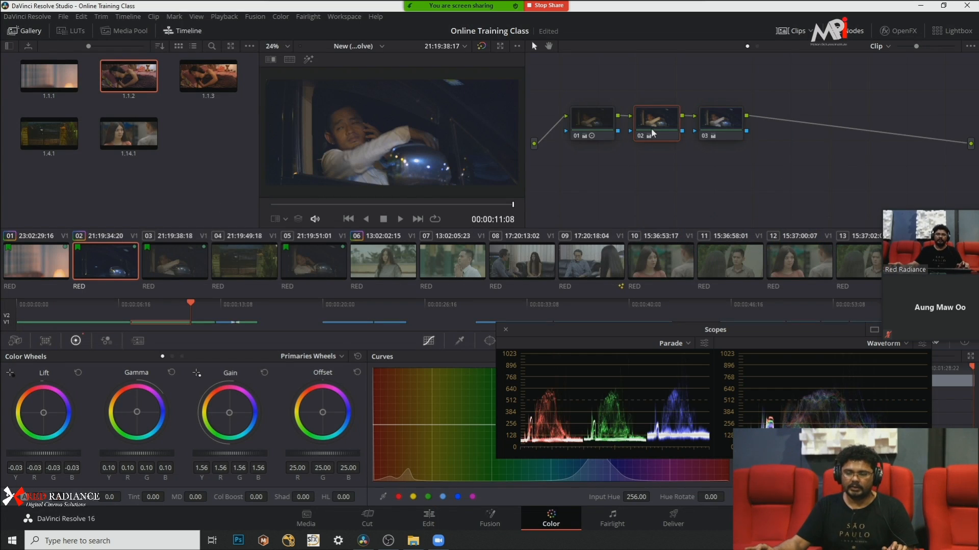
left_click(725, 123)
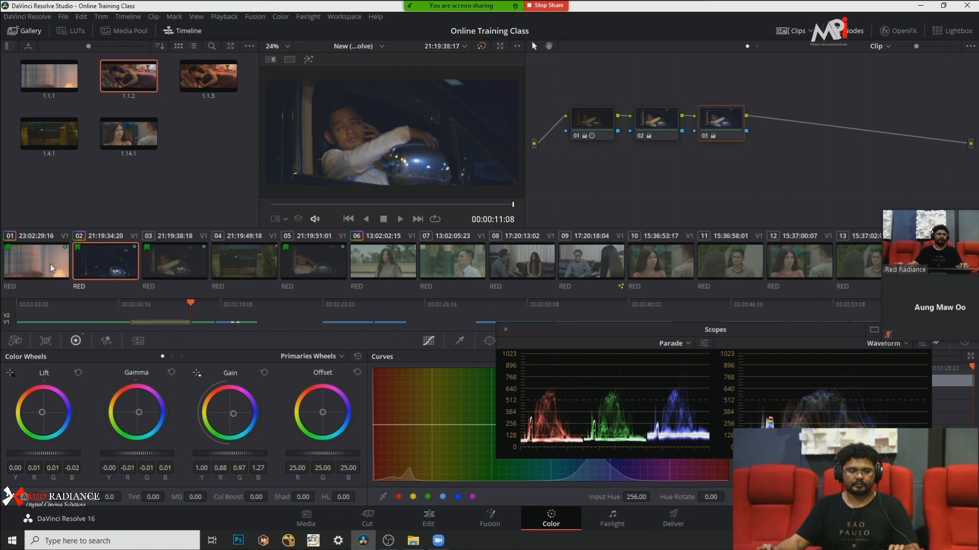
left_click(52, 268)
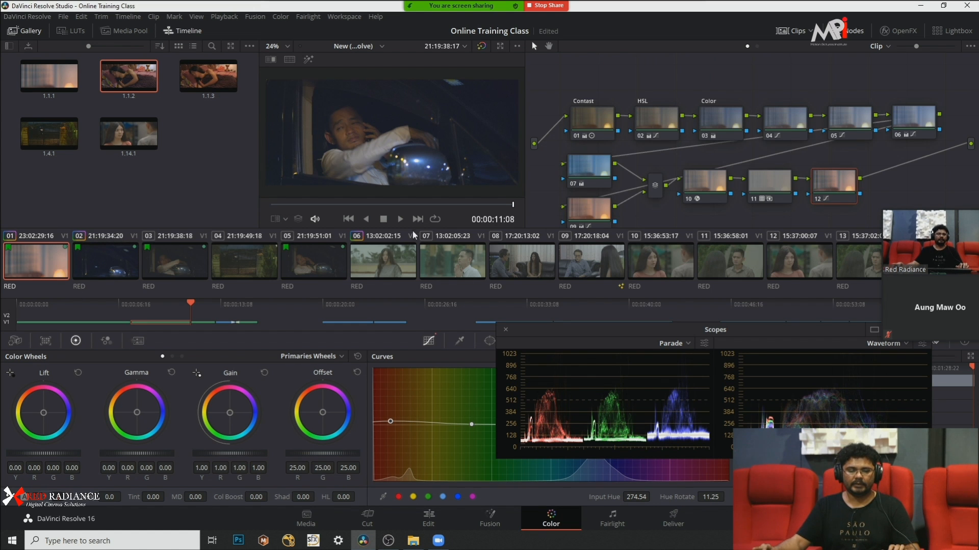
Step: Add a serial node 04 after node 03 on clip 02 and scrub to the clip's end, with the scopes moved clear of the curves
left_click(127, 276)
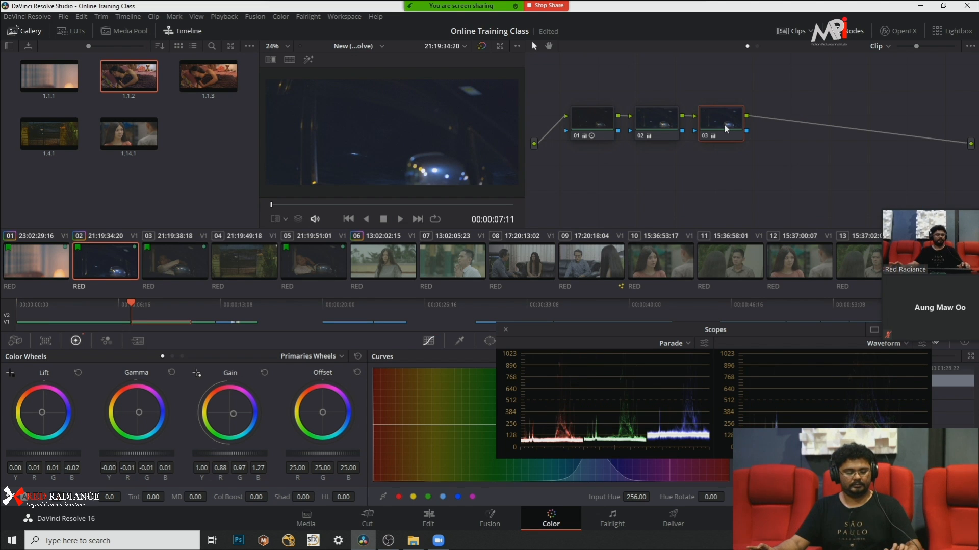
key("alt+s")
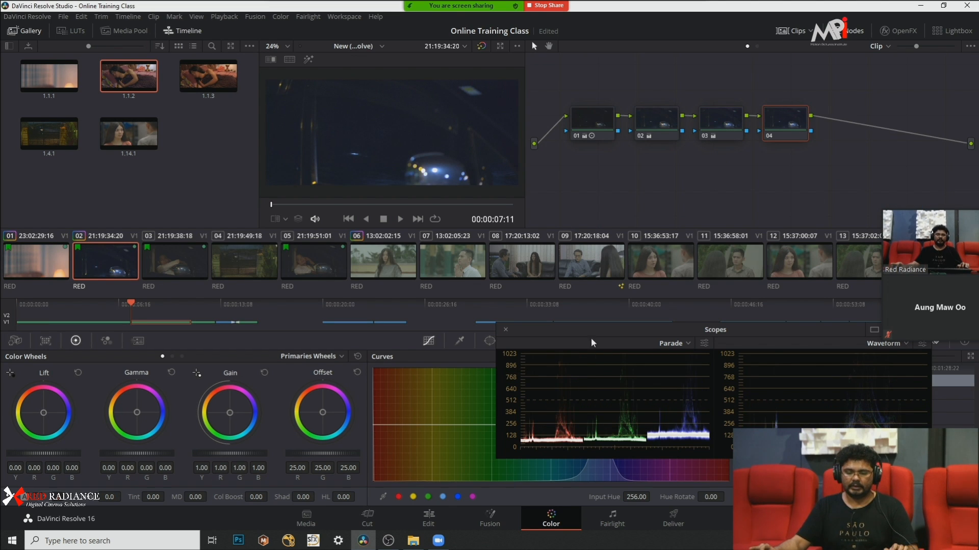
left_click_drag(592, 333, 675, 174)
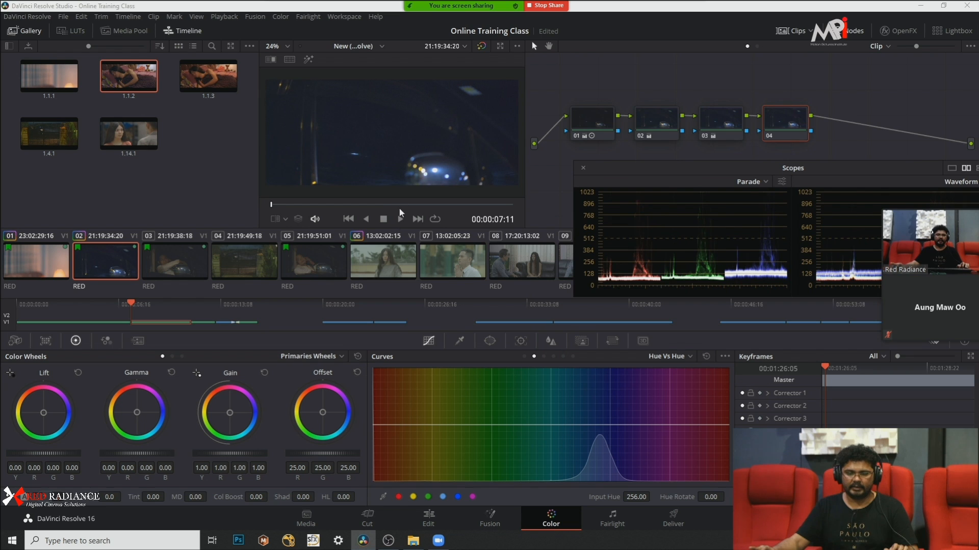
left_click_drag(503, 212, 524, 211)
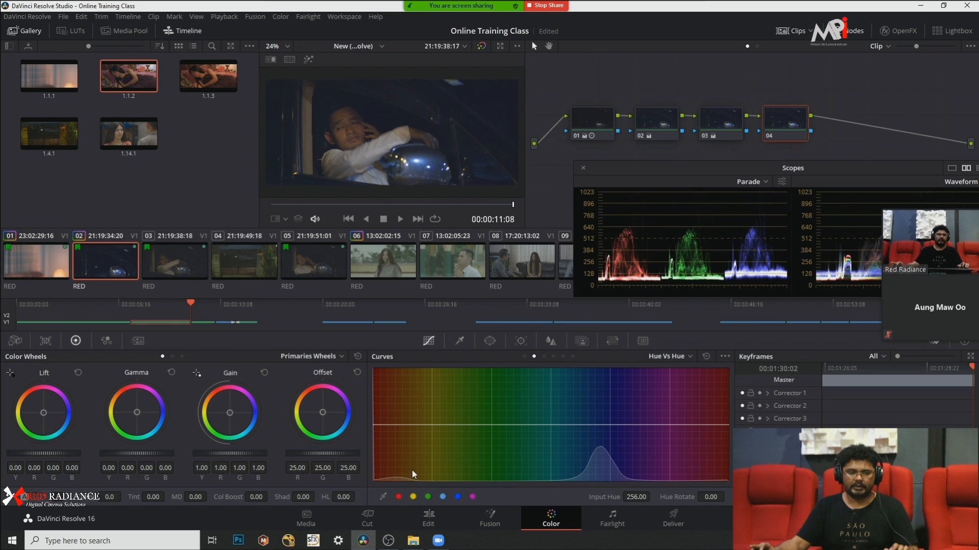
Step: On node 04's custom Y curve, shift the black point slightly inward and bend both end handles upward to lift the midtones
left_click(523, 356)
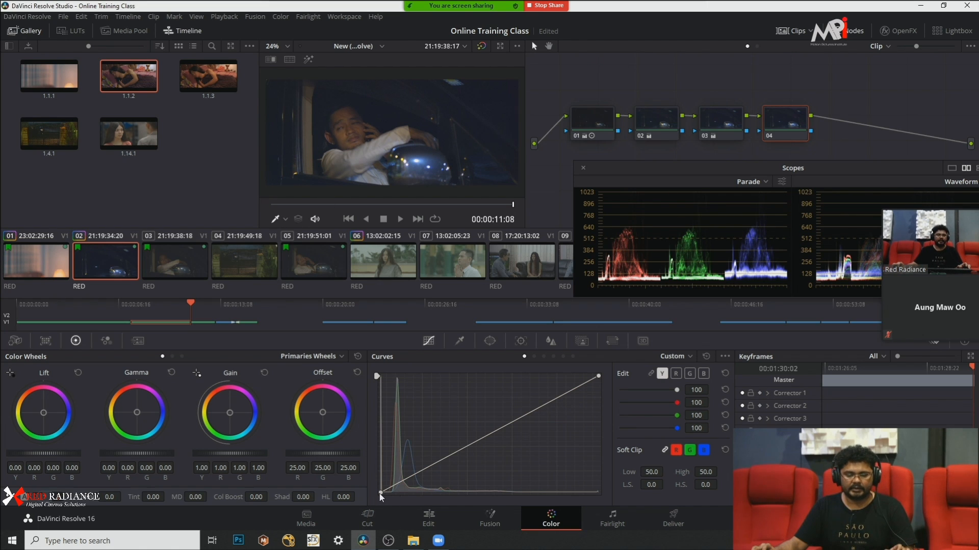
left_click_drag(380, 493, 387, 496)
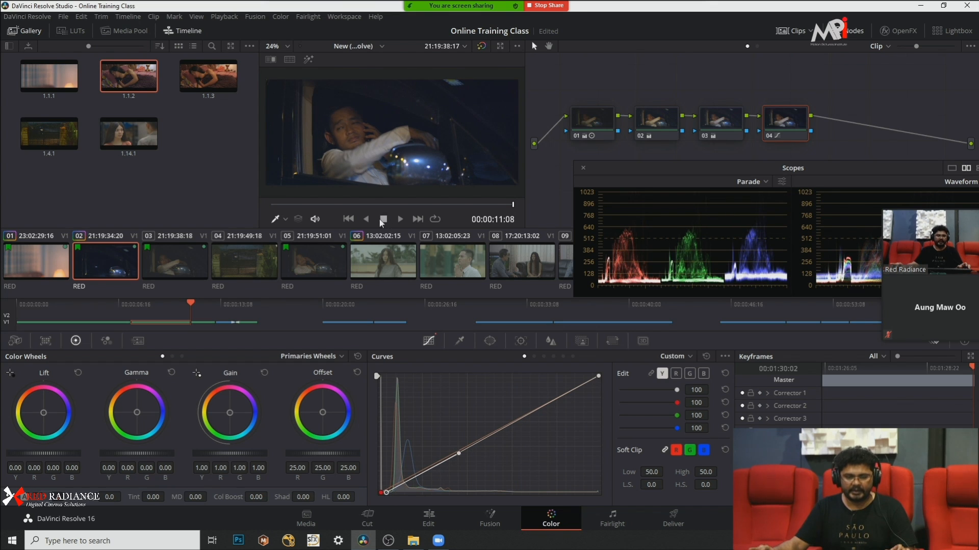
mouse_move(459, 454)
left_mouse_down()
mouse_move(456, 439)
mouse_move(445, 449)
left_mouse_up()
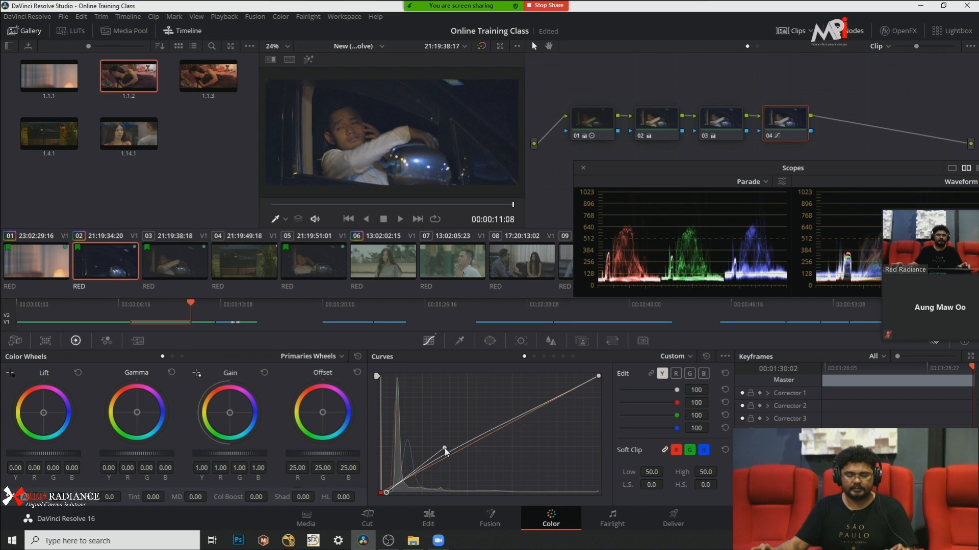
left_click_drag(385, 494, 390, 495)
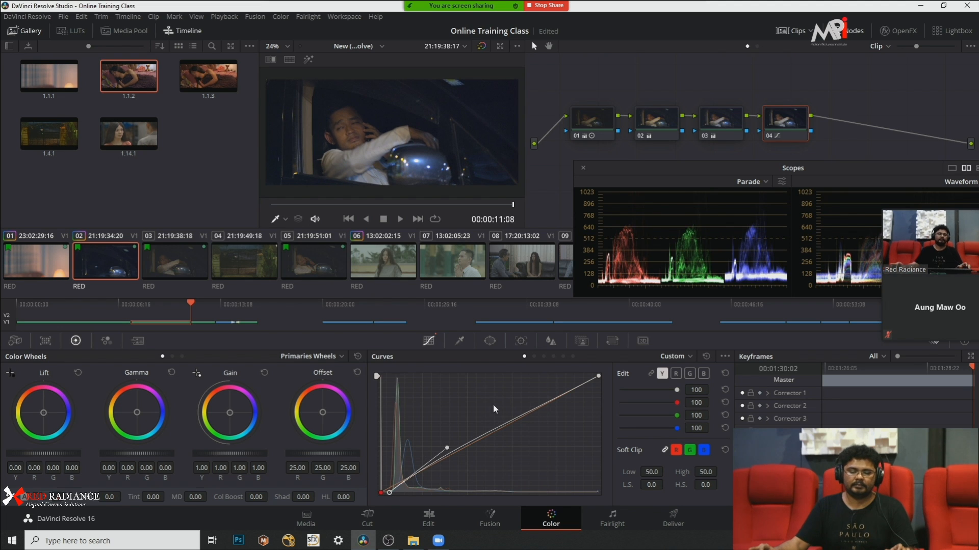
left_click(597, 377)
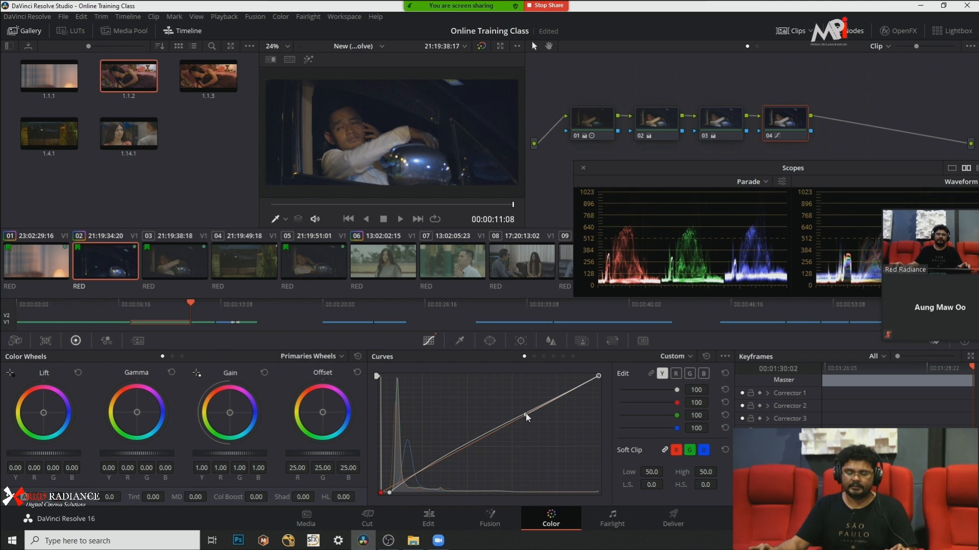
left_click_drag(525, 414, 527, 412)
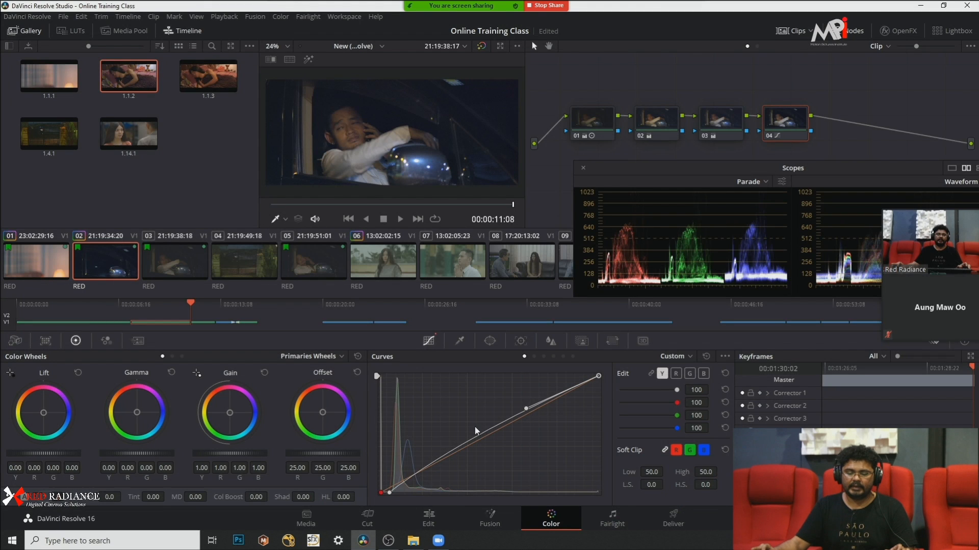
Step: Add a lower-midtone and an upper-midtone control point to node 04's Y curve and position them slightly above the diagonal
left_click(446, 451)
left_click(530, 408)
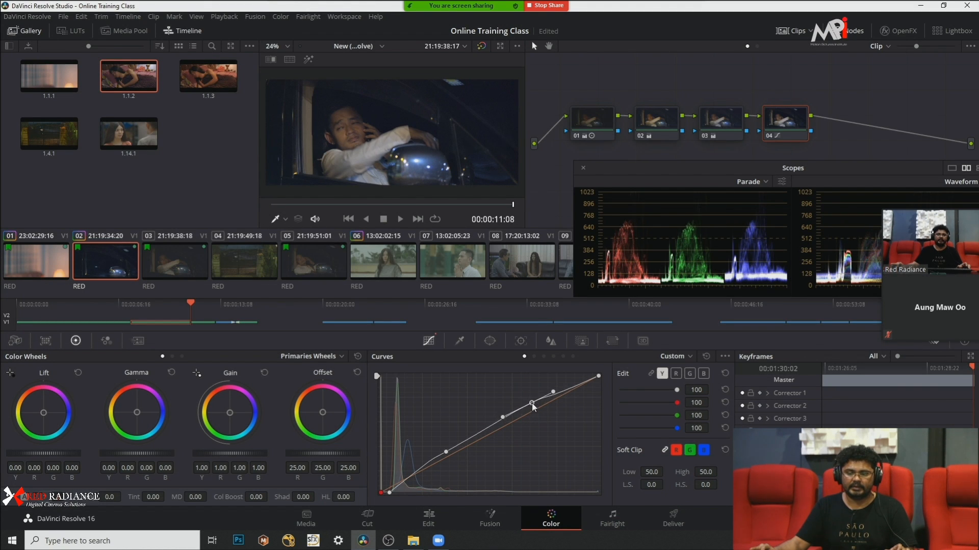
left_click_drag(530, 407, 533, 408)
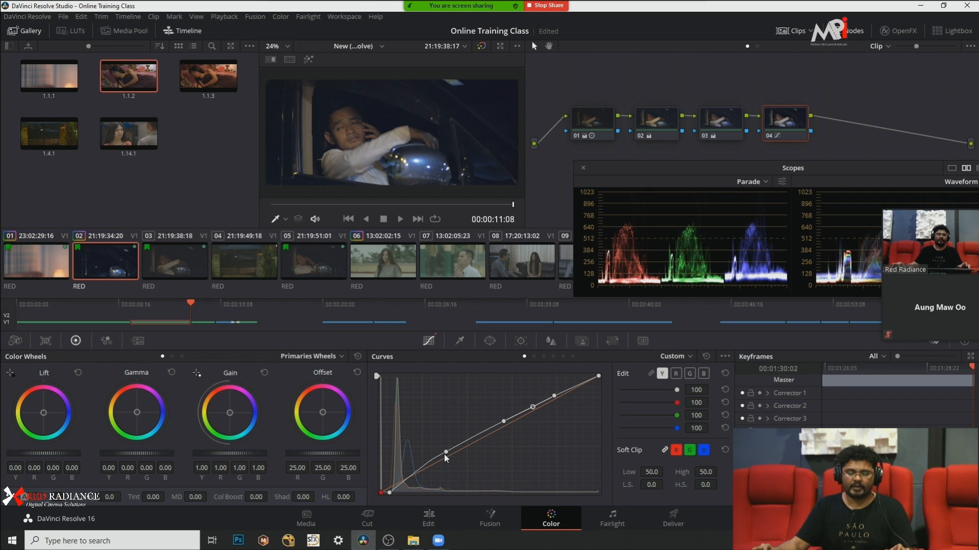
left_click_drag(446, 451, 465, 443)
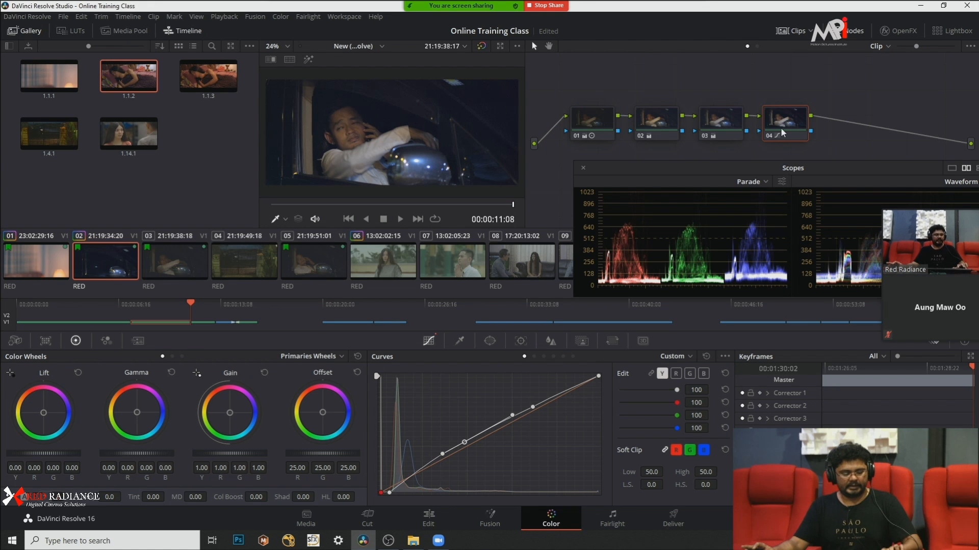
Step: Inspect clip 02 full screen to judge the effect of node 04's curve
key("ctrl+f")
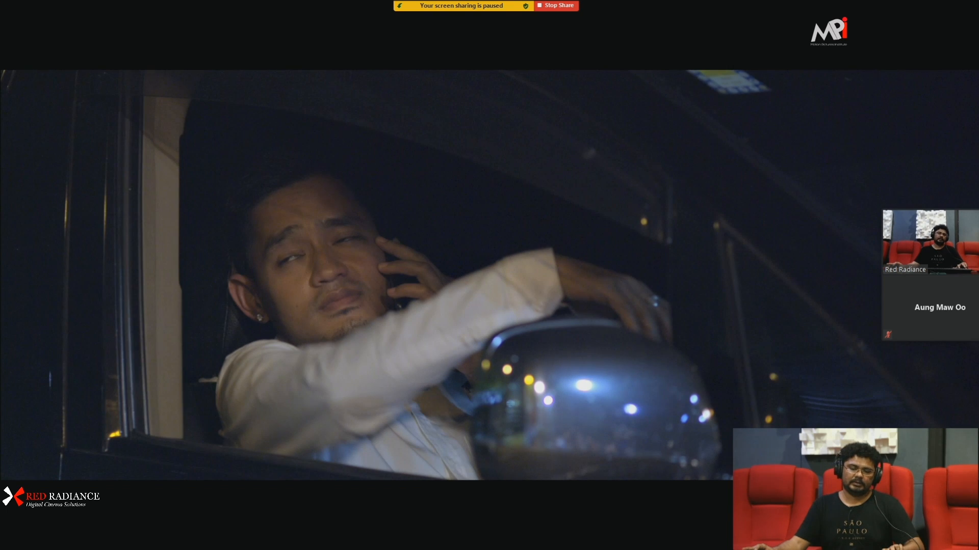
mouse_move(771, 158)
key("Escape")
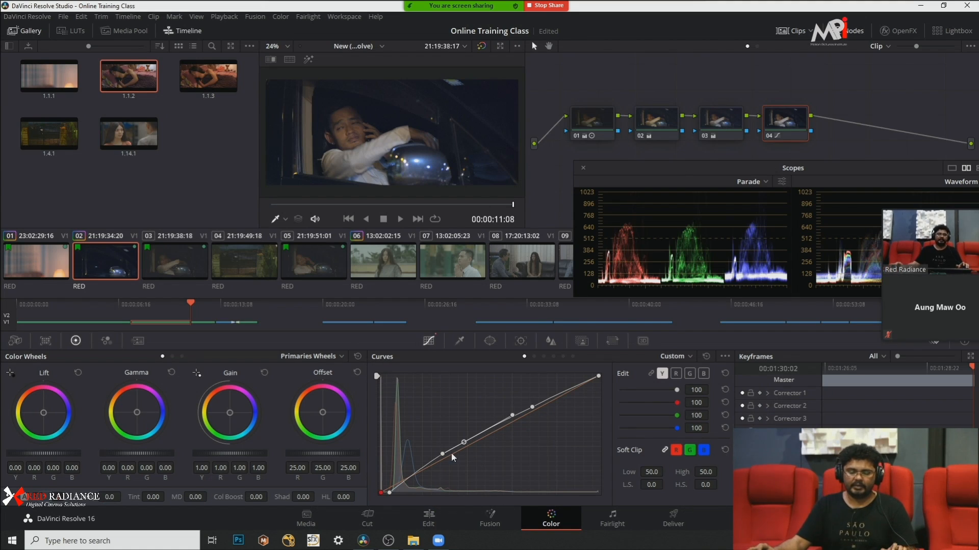
Step: On node 04's Y curve, move the black point slightly back toward the corner and lower the lower-midtone control point a little
left_click(388, 493)
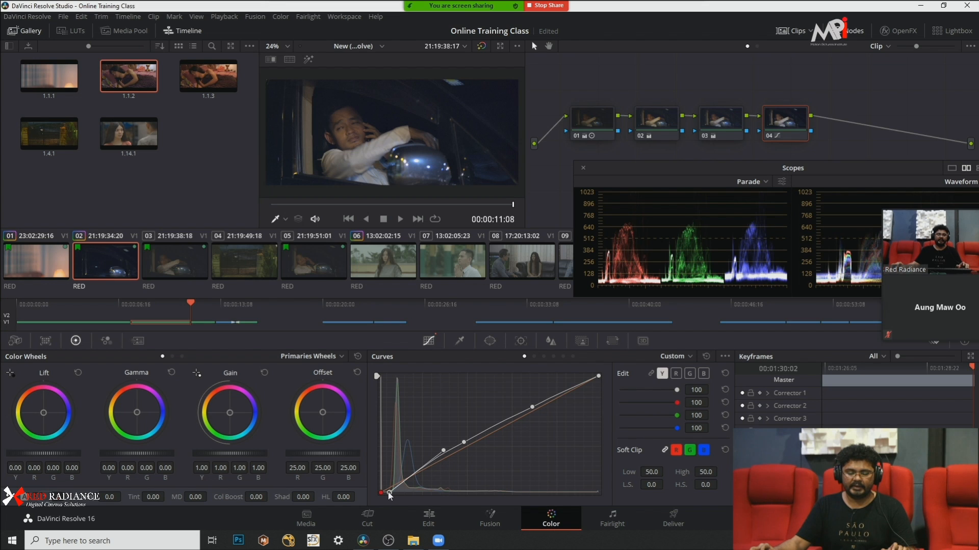
left_click_drag(388, 492, 386, 493)
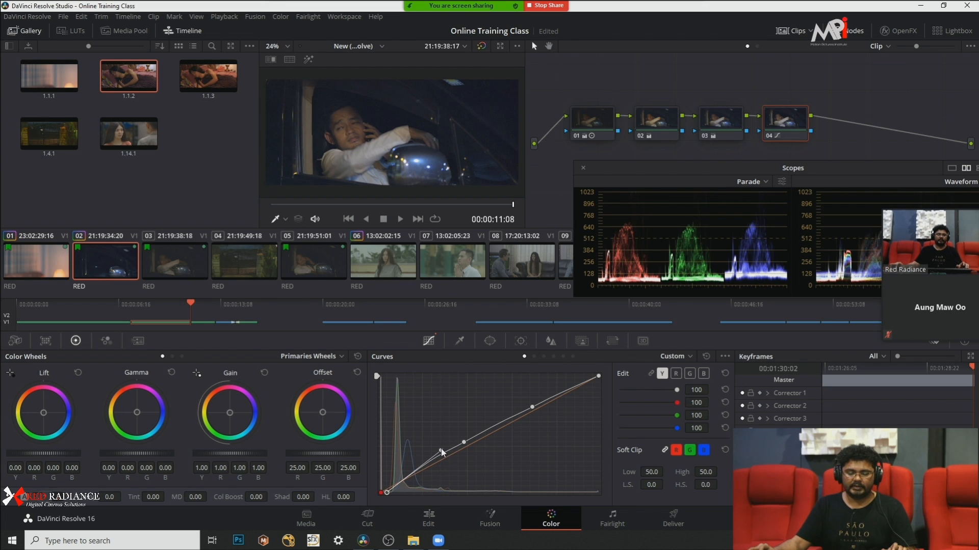
left_click_drag(441, 448, 438, 455)
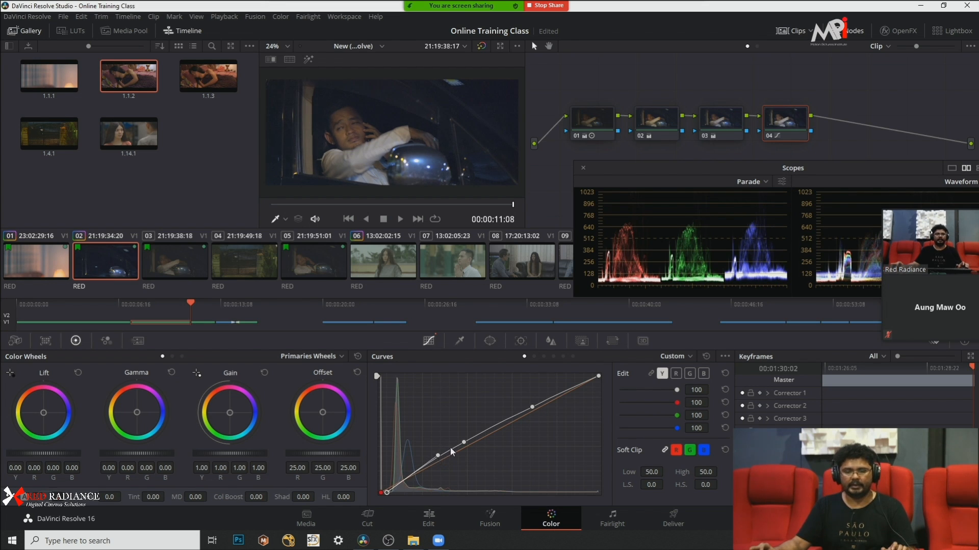
Step: Switch the curves to Lum Vs Sat and add serial node 05 after node 04, with the scopes moved below the node graph
left_click_drag(730, 163, 744, 188)
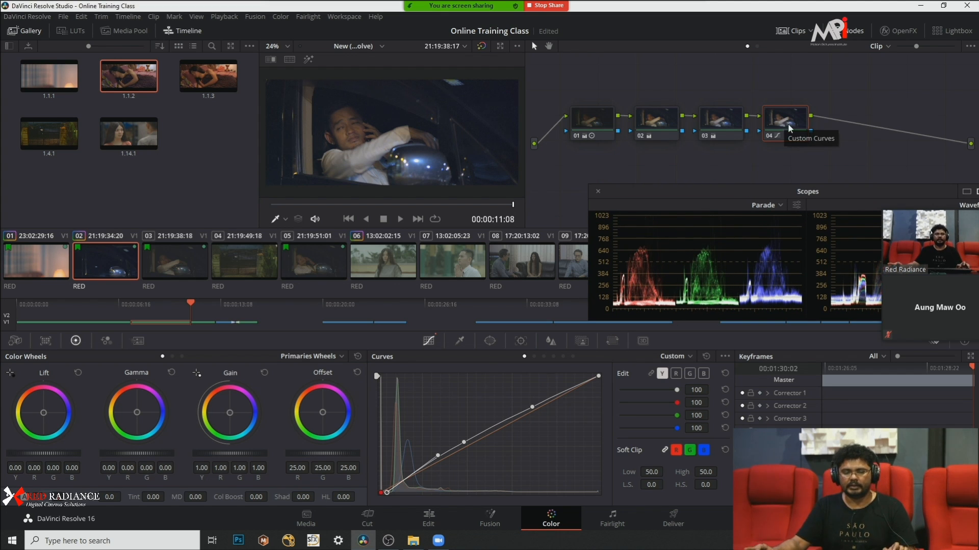
left_click_drag(788, 124, 797, 123)
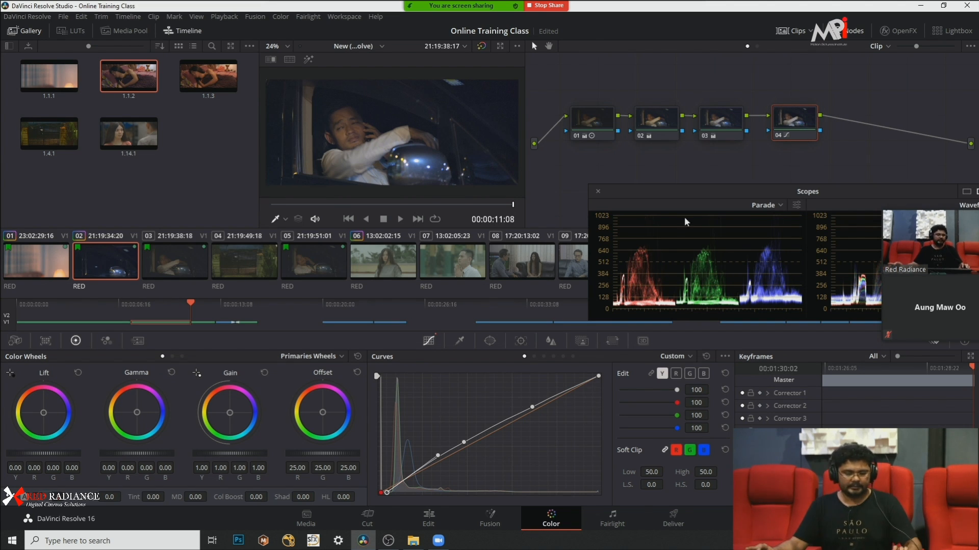
left_click(556, 357)
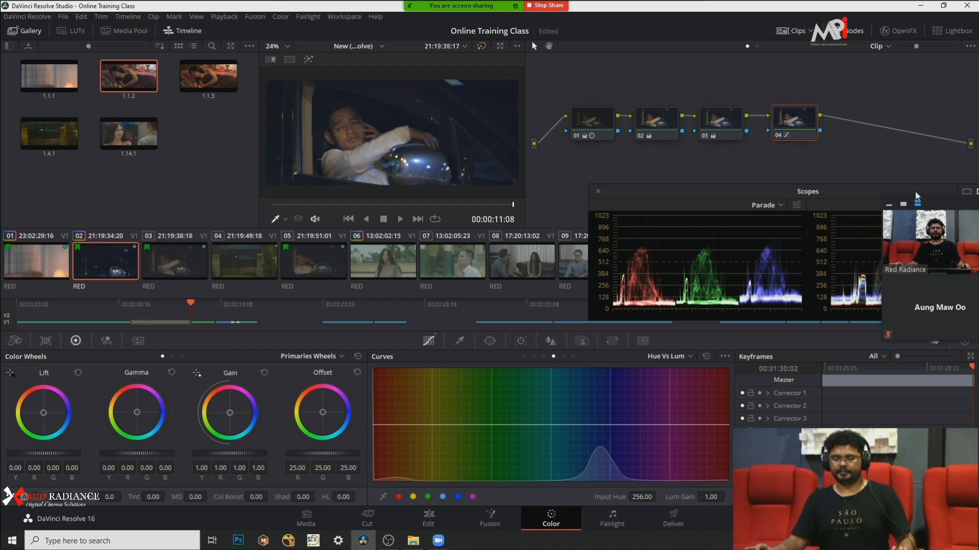
left_click(563, 356)
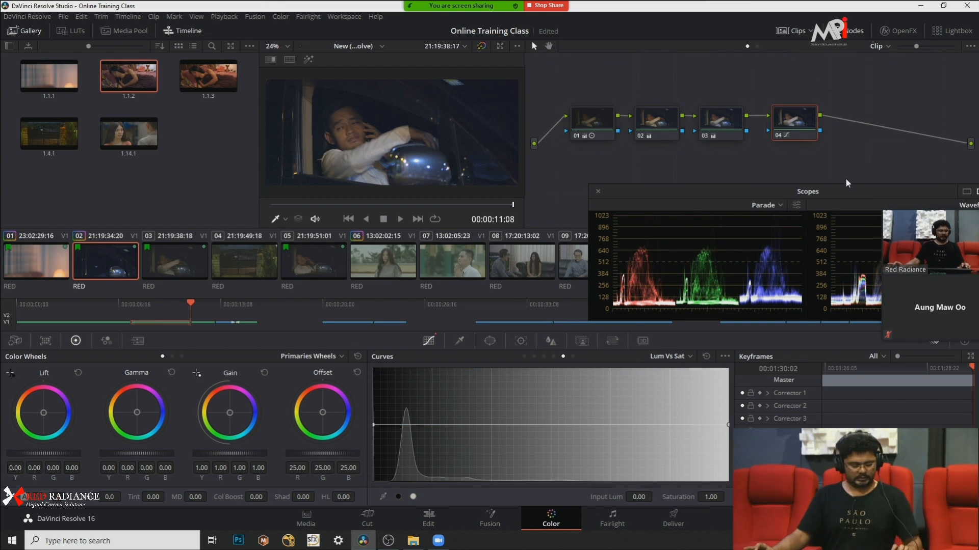
key("ctrl+s")
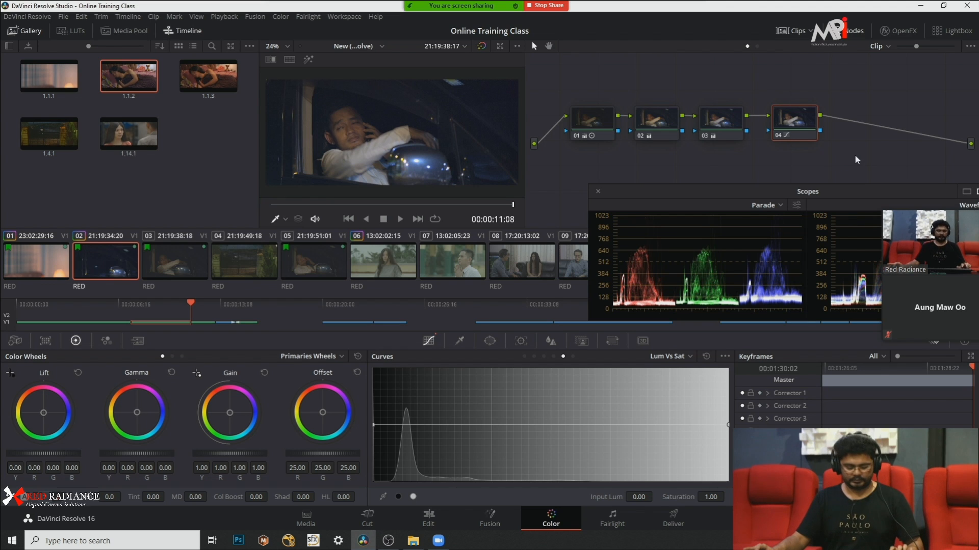
key("alt+s")
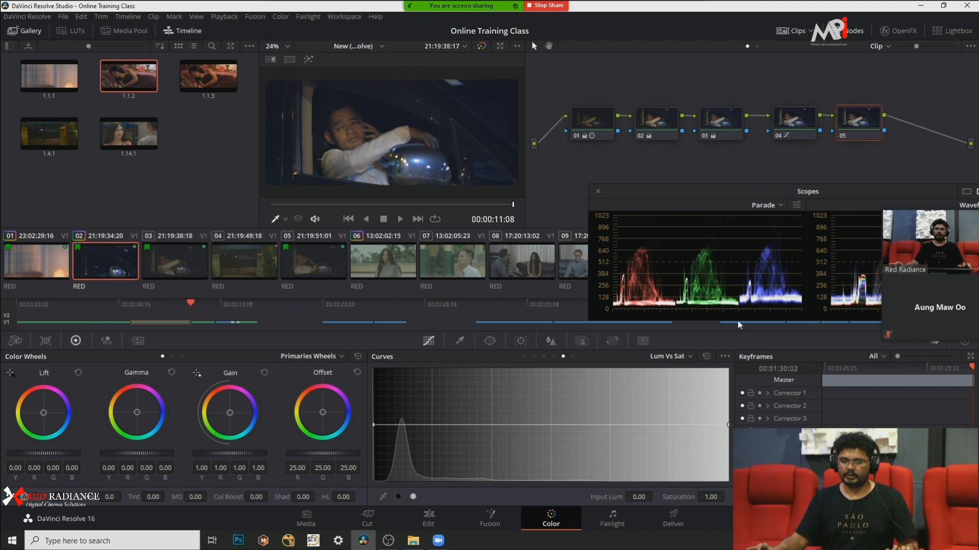
Step: Try adding a parallel node alongside node 05, and undo it
right_click(858, 132)
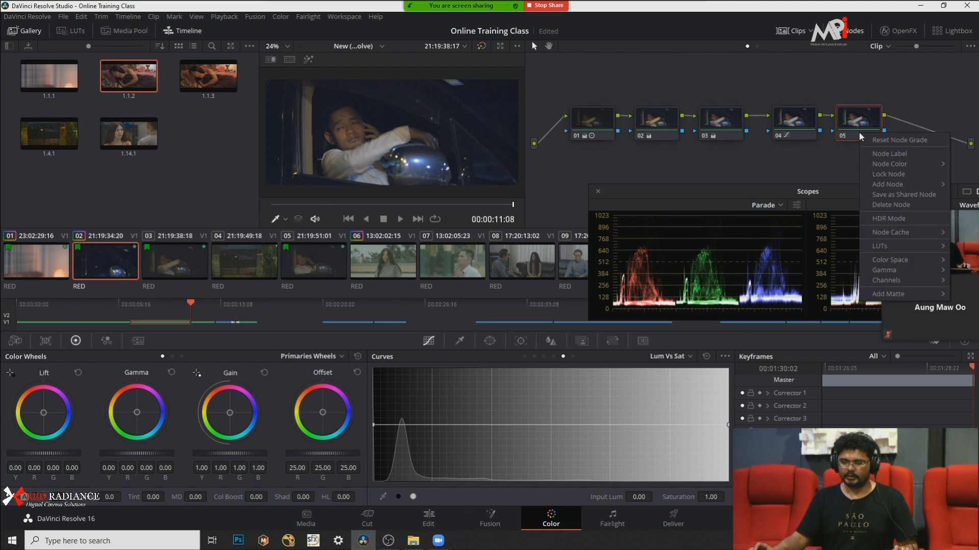
left_click(845, 156)
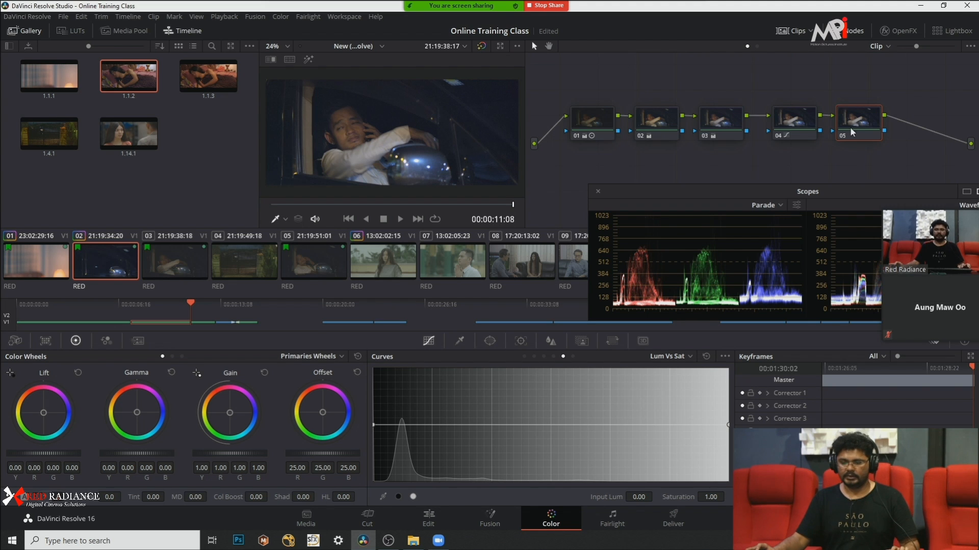
right_click(852, 110)
mouse_move(886, 159)
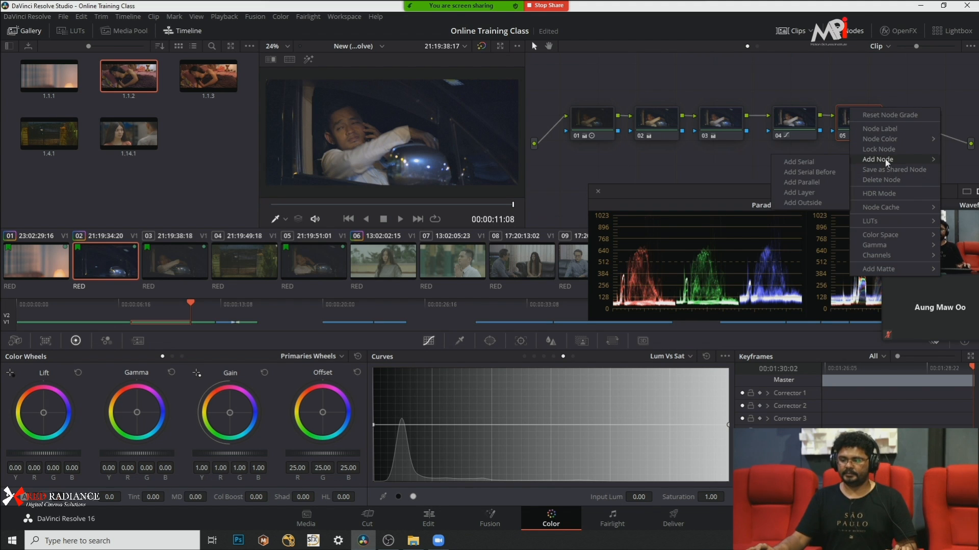
left_click(823, 184)
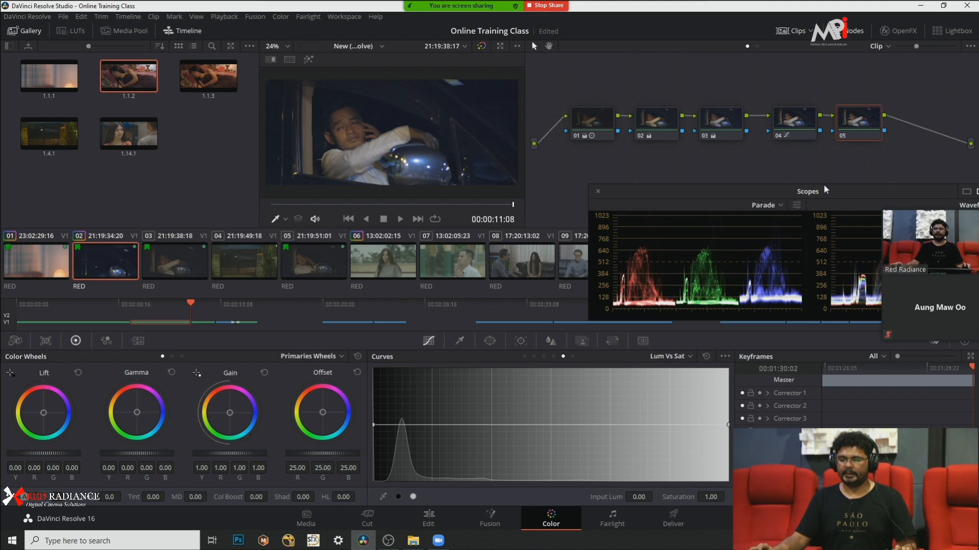
key("ctrl+z")
Step: Add a layer node 07 below node 05 and set the layer mixer's composite mode to Overlay
right_click(874, 121)
mouse_move(910, 174)
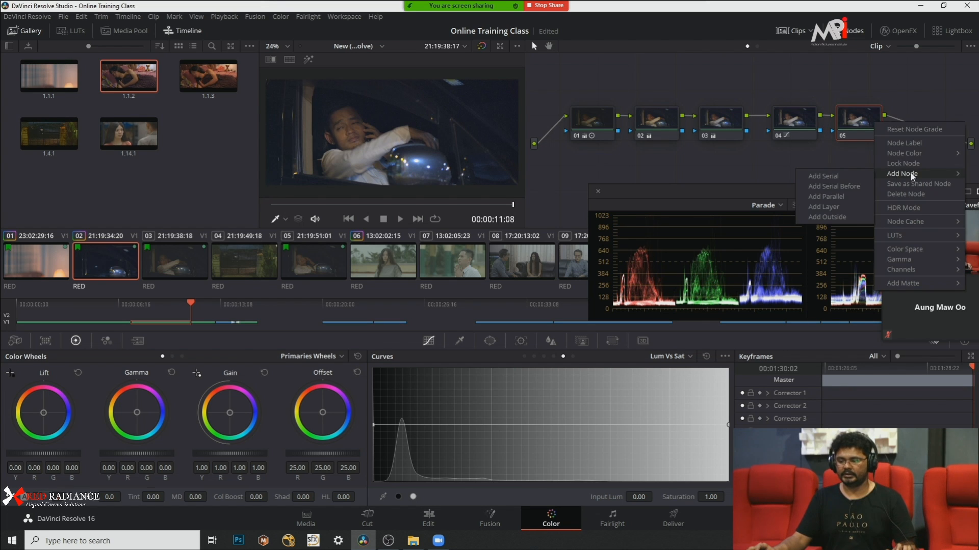
left_click(844, 208)
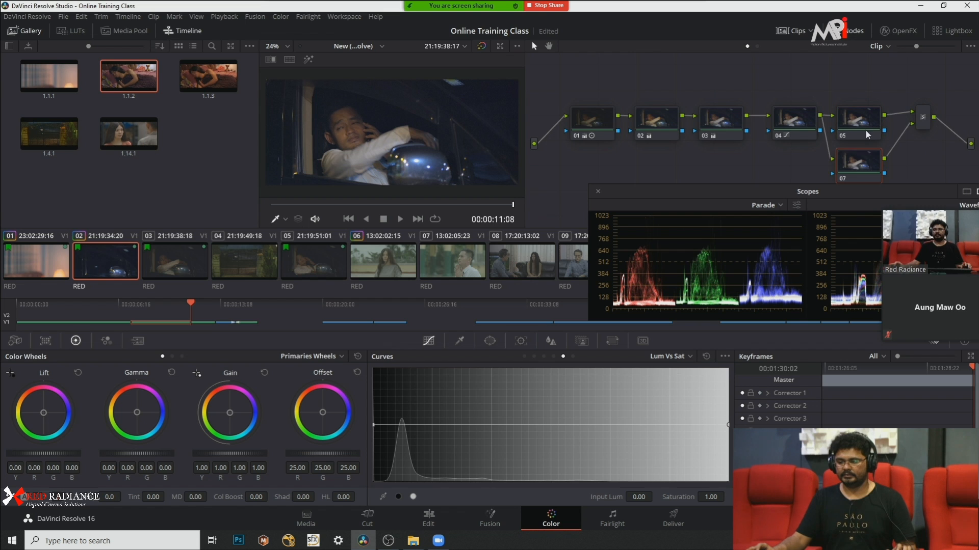
right_click(923, 125)
mouse_move(912, 190)
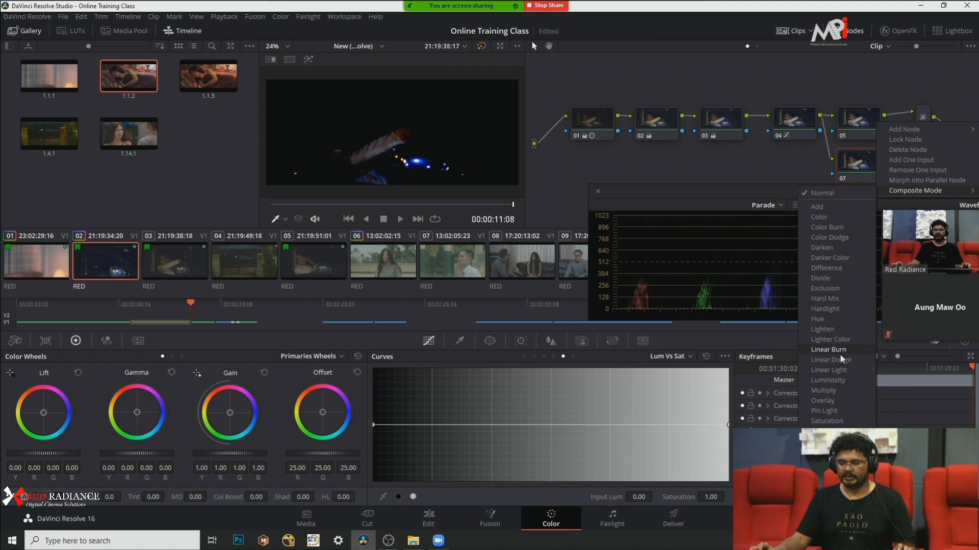
left_click(838, 402)
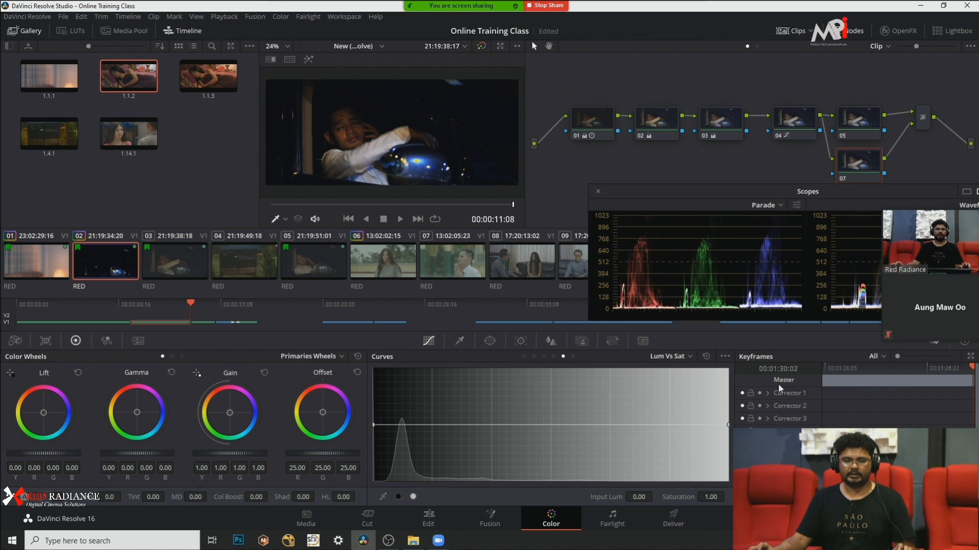
Step: Change the layer mixer's composite mode to Color
right_click(852, 172)
mouse_move(888, 301)
right_click(922, 122)
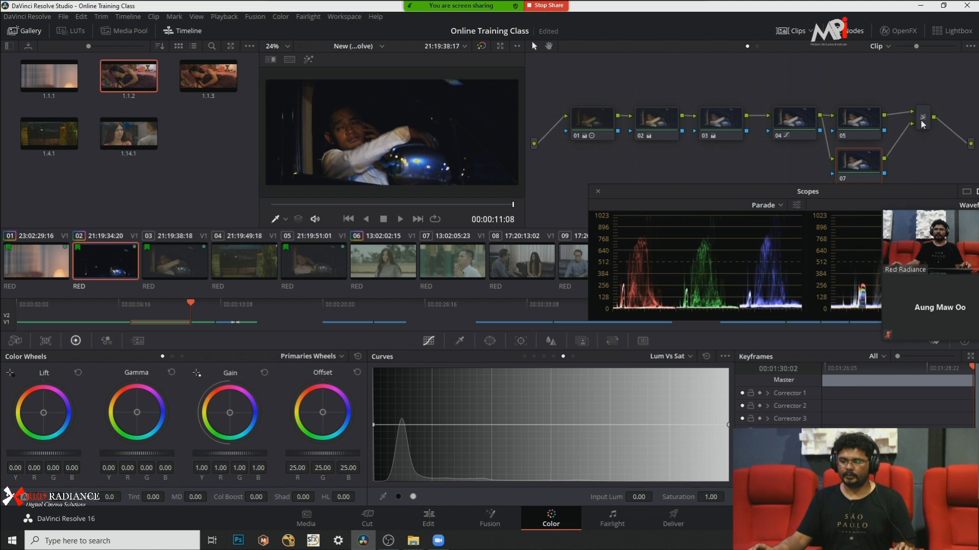
mouse_move(919, 190)
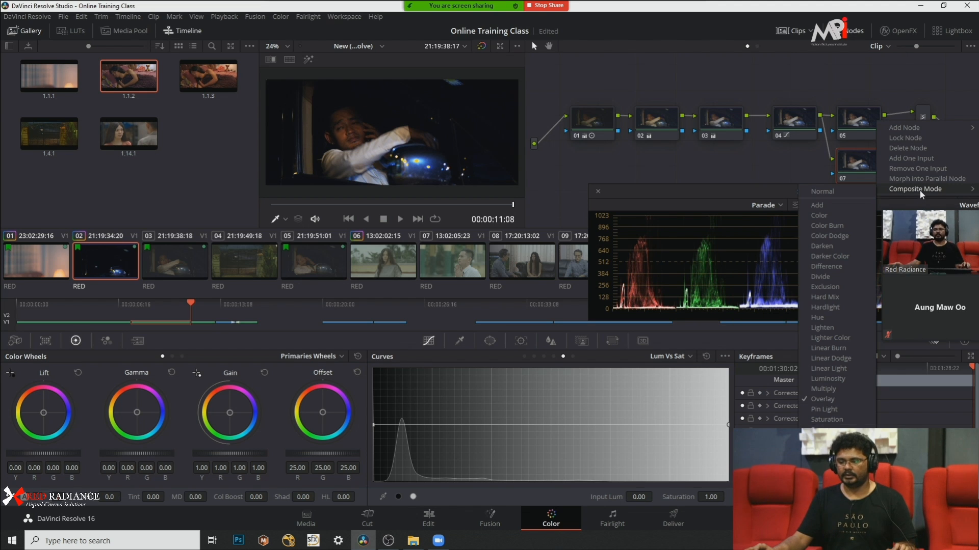
left_click(828, 213)
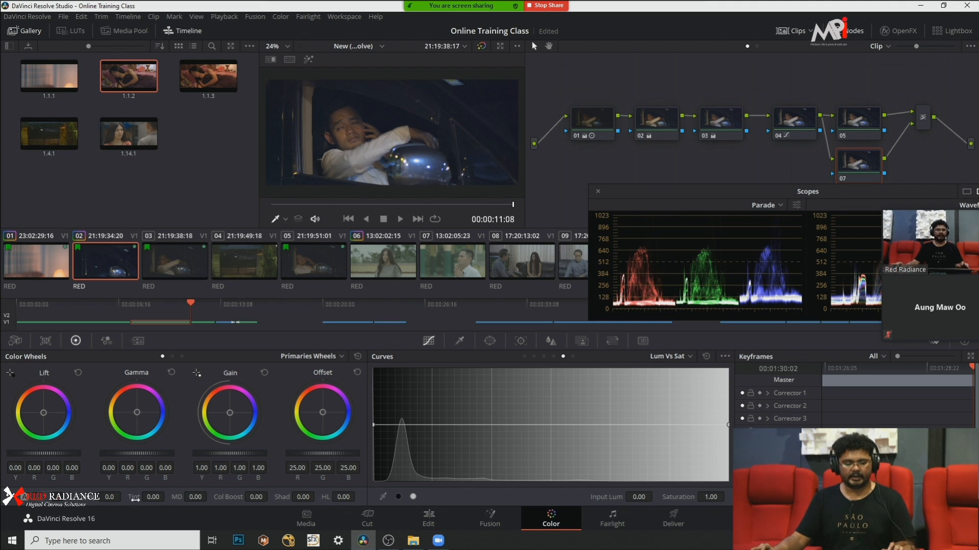
Step: On node 07, set the saturation to 34.20 and the colour temperature to 2160
left_click(45, 501)
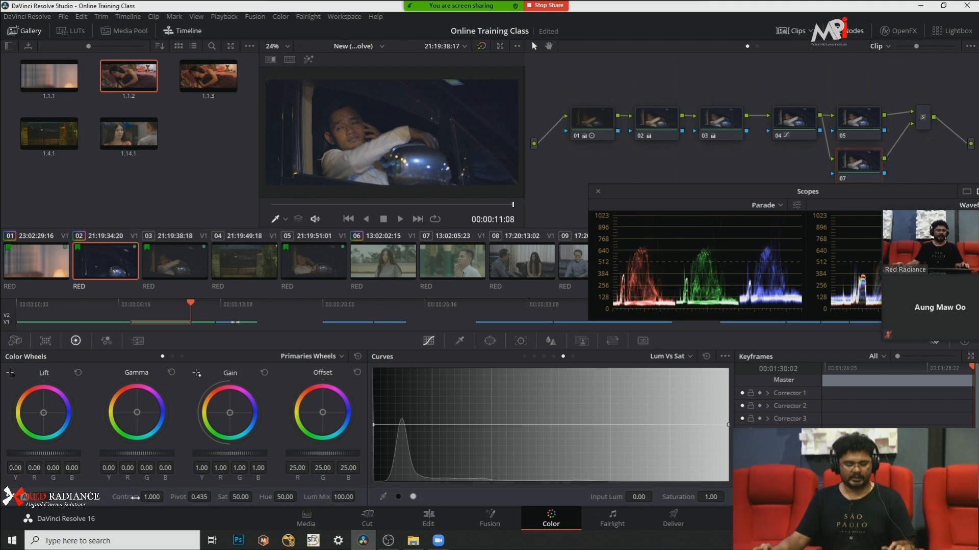
mouse_move(245, 497)
left_mouse_down()
mouse_move(278, 497)
mouse_move(175, 497)
mouse_move(245, 497)
left_mouse_up()
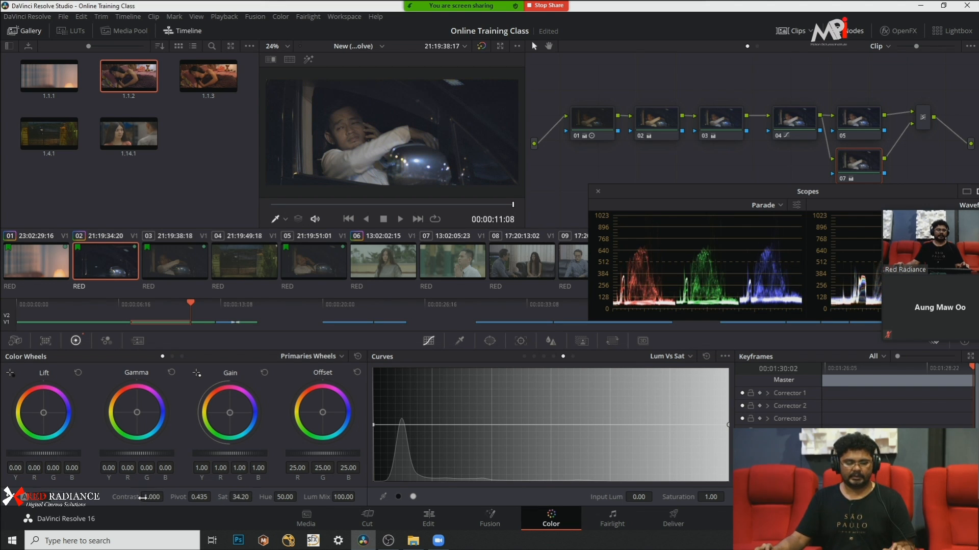
scroll(124, 497, "down", 3)
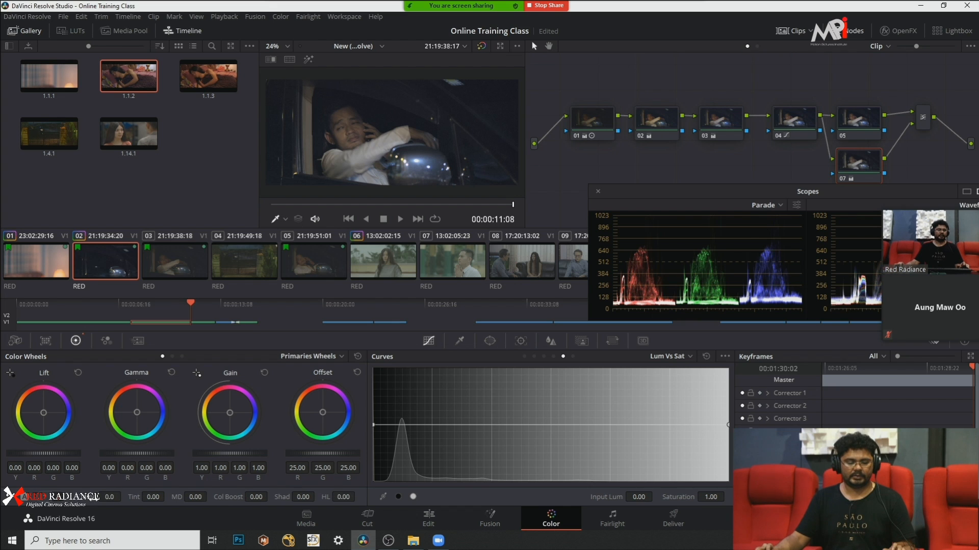
left_click_drag(109, 497, 217, 497)
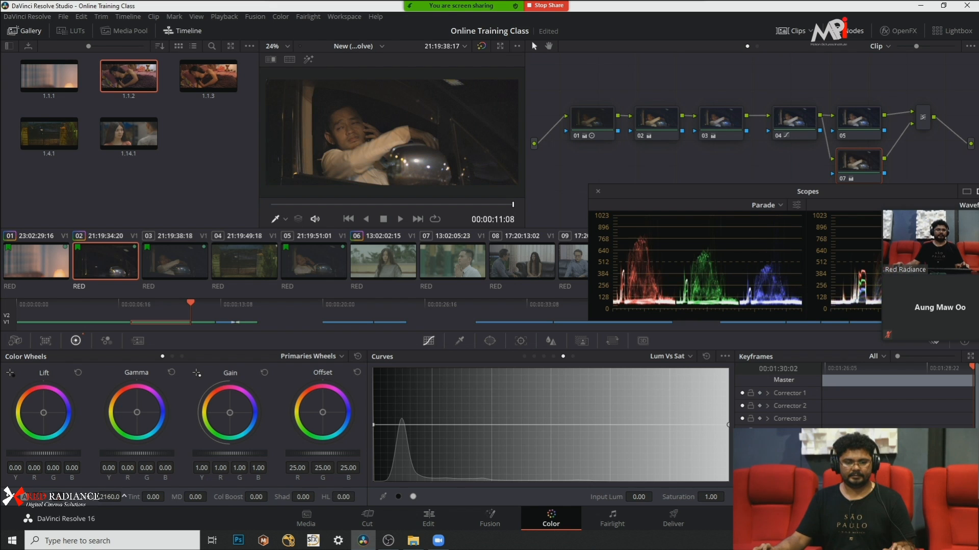
Step: Undo node 07's colour adjustments and the layer mixer, back to serial node 05 alone
right_click(864, 154)
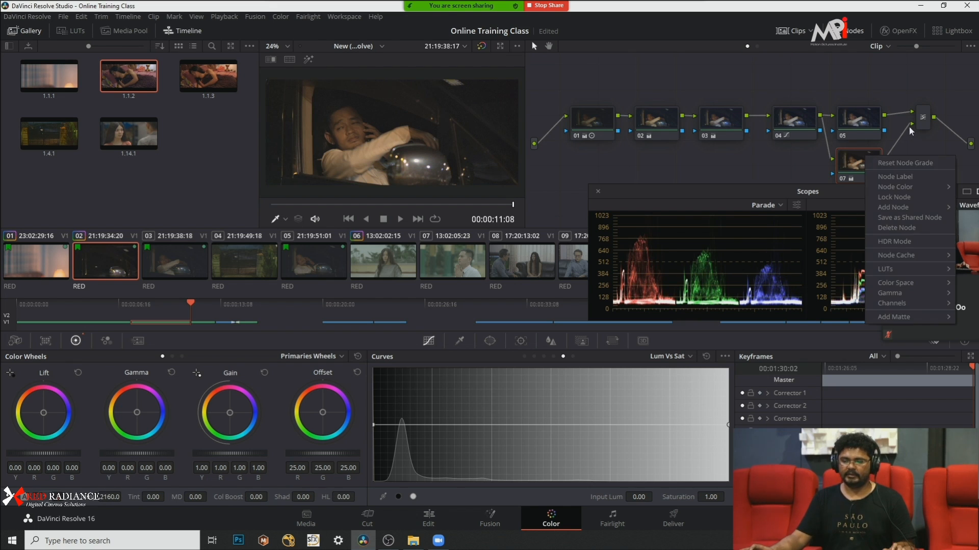
key("Escape")
right_click(919, 121)
mouse_move(927, 193)
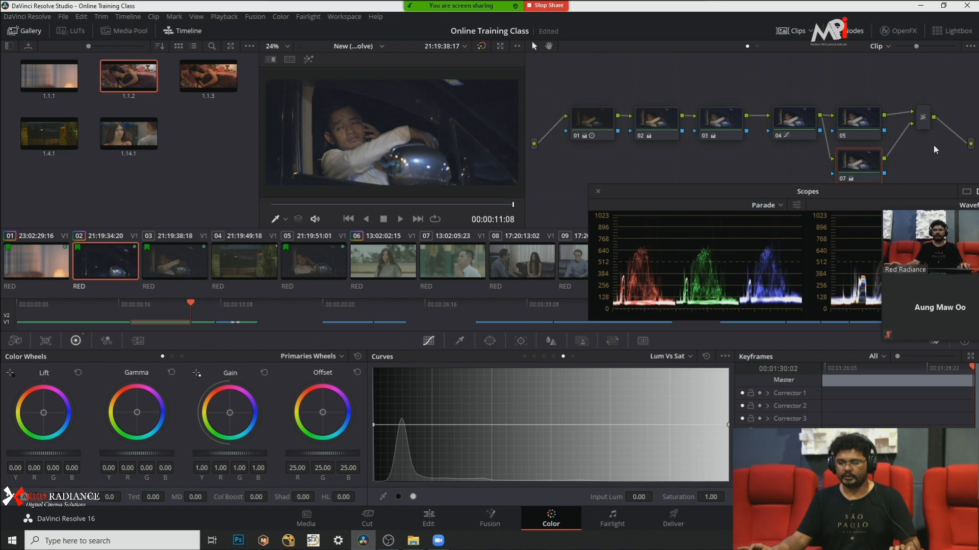
key("ctrl+z")
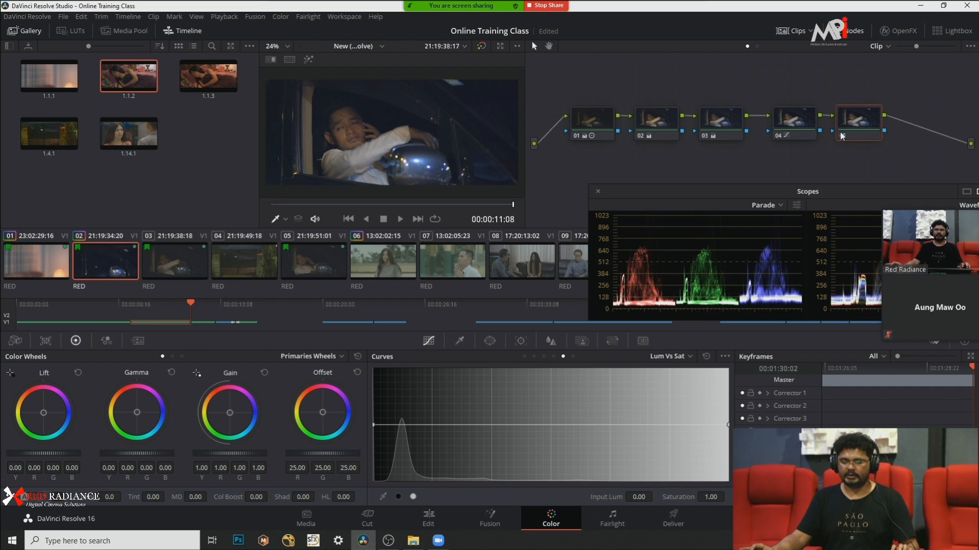
Step: Add parallel node 07 alongside node 05, move the scopes clear of the node graph, and select node 05
right_click(866, 121)
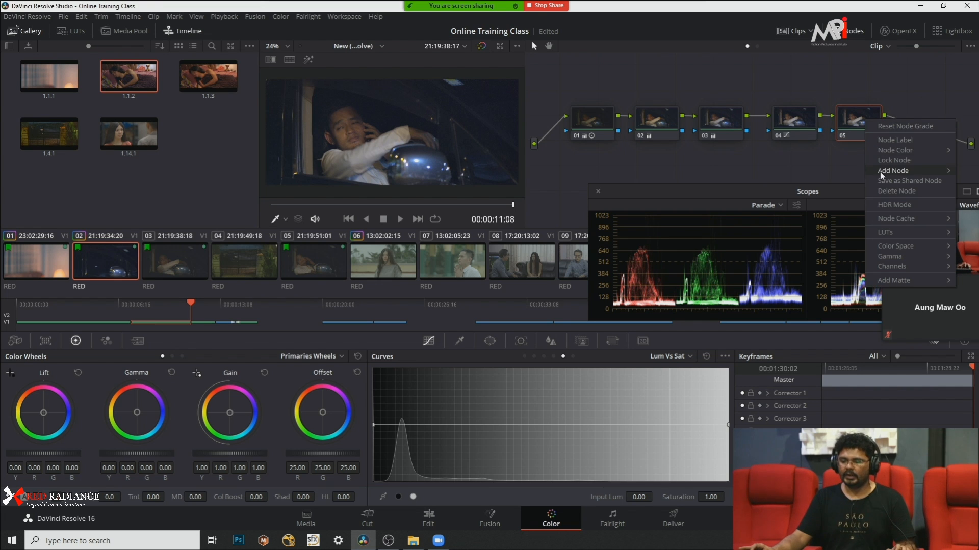
mouse_move(883, 172)
left_click(819, 194)
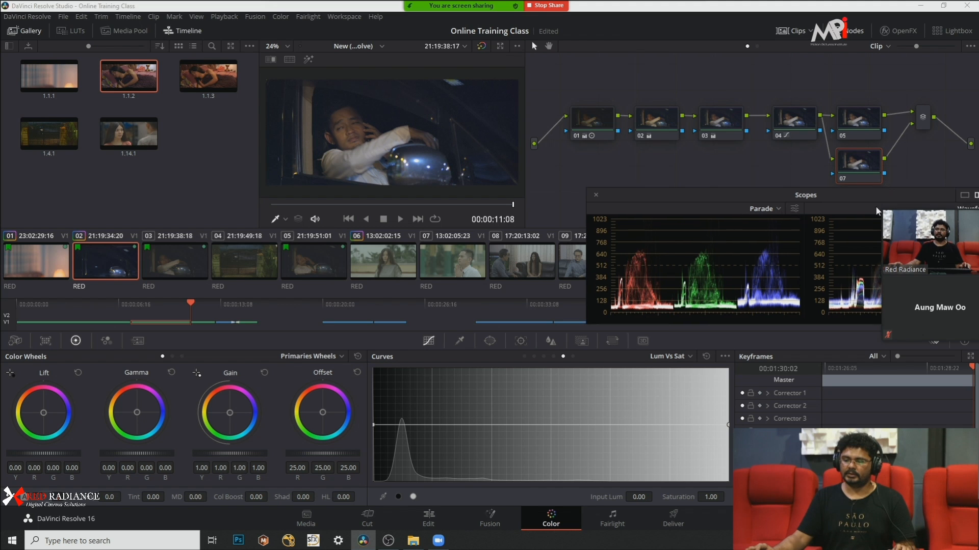
left_click_drag(885, 194, 833, 241)
left_click(863, 128)
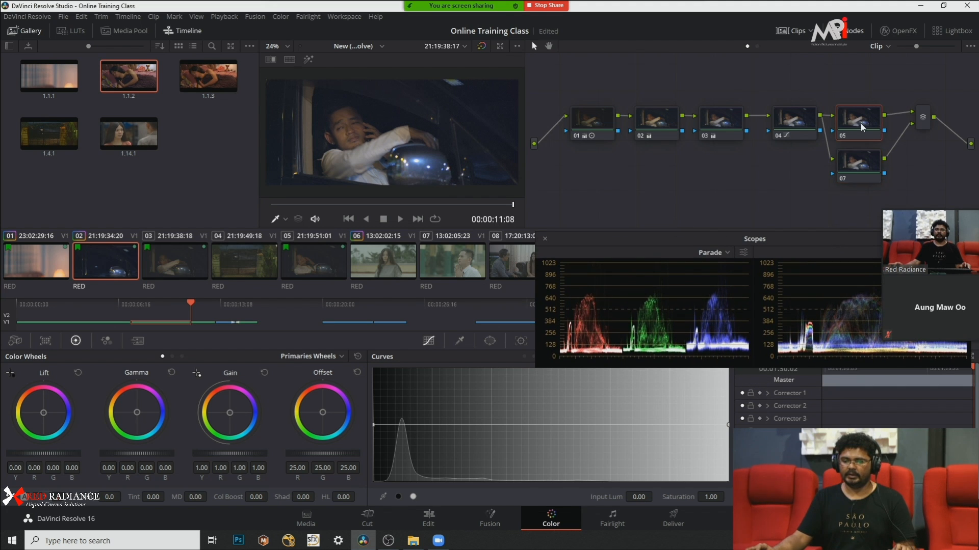
Step: On clip 01, combine nodes 07, 09 and their parallel mixer into a compound node and move it to the start of the lower row
left_click(20, 270)
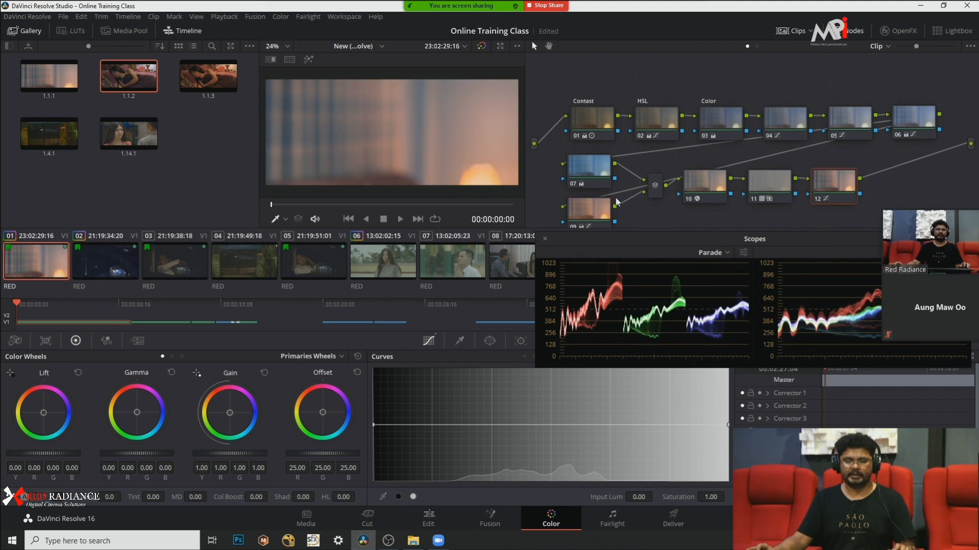
left_click_drag(558, 187, 659, 233)
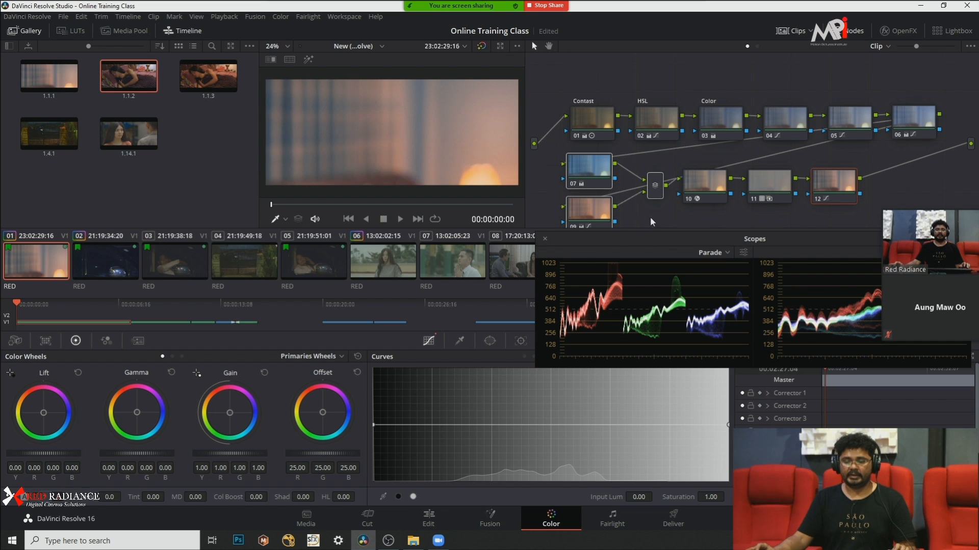
right_click(654, 189)
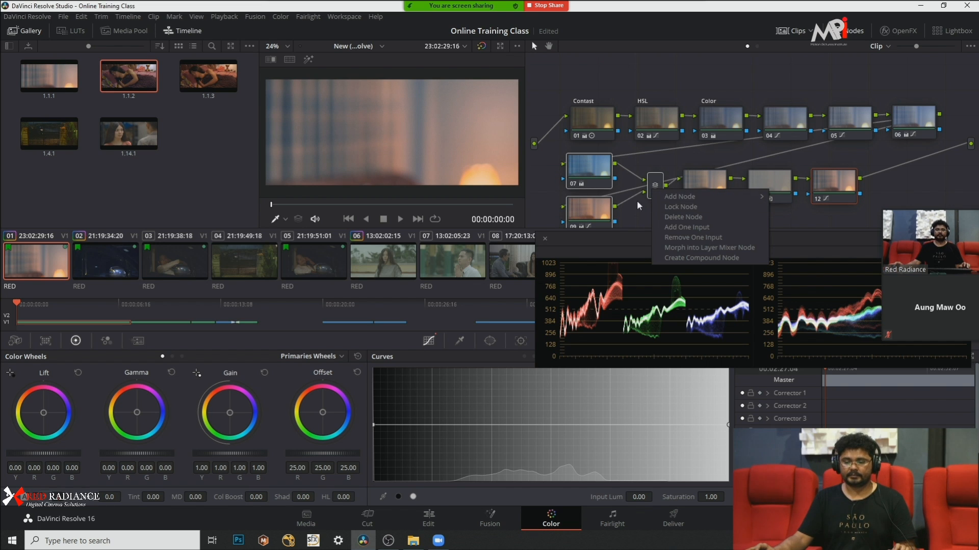
left_click(687, 258)
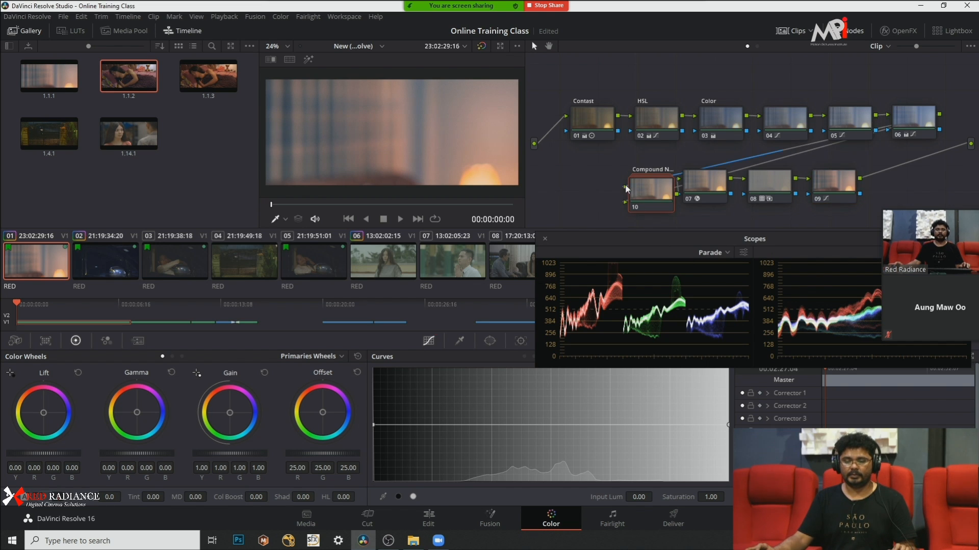
left_click_drag(625, 185, 571, 179)
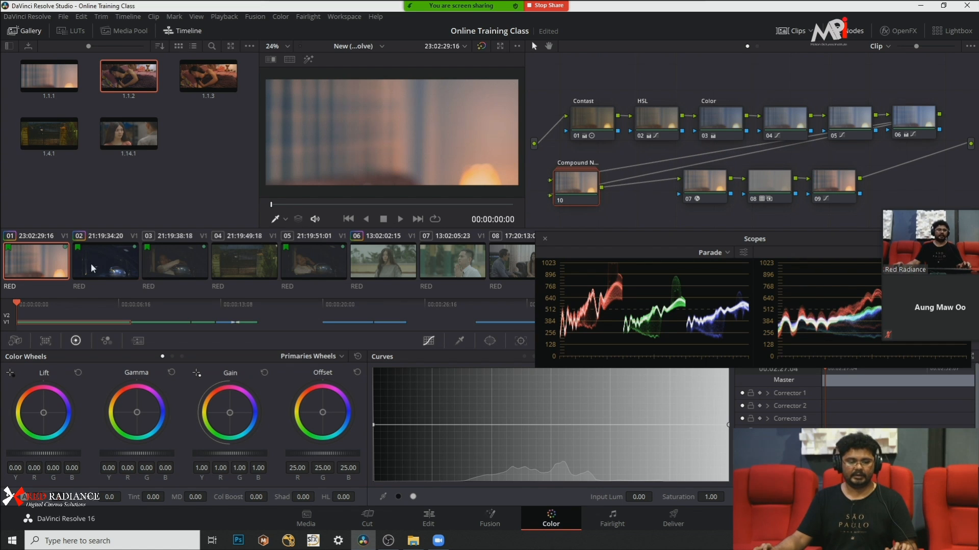
Step: On clip 02, delete the parallel nodes 05 and 07 and add a fresh serial node after node 04
key("Down")
left_click_drag(842, 70, 943, 198)
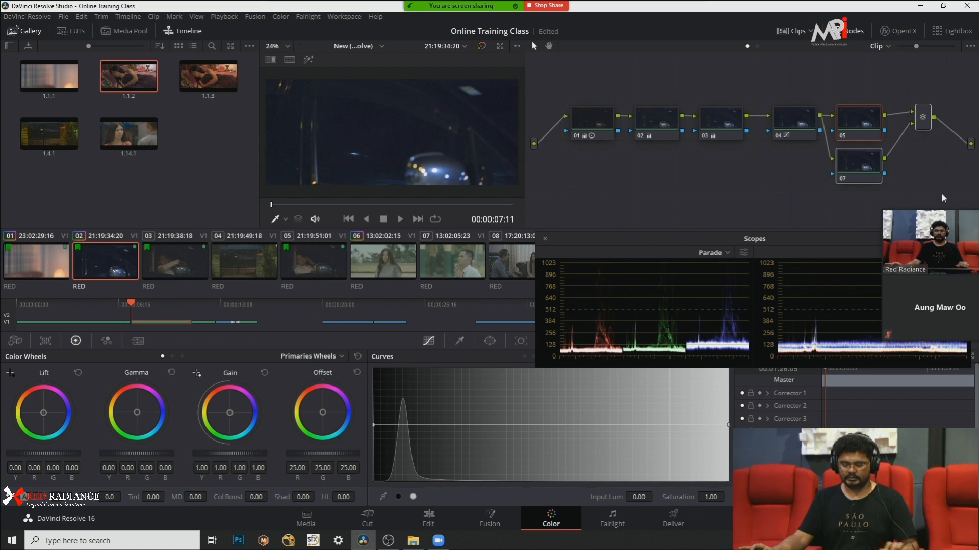
key("Delete")
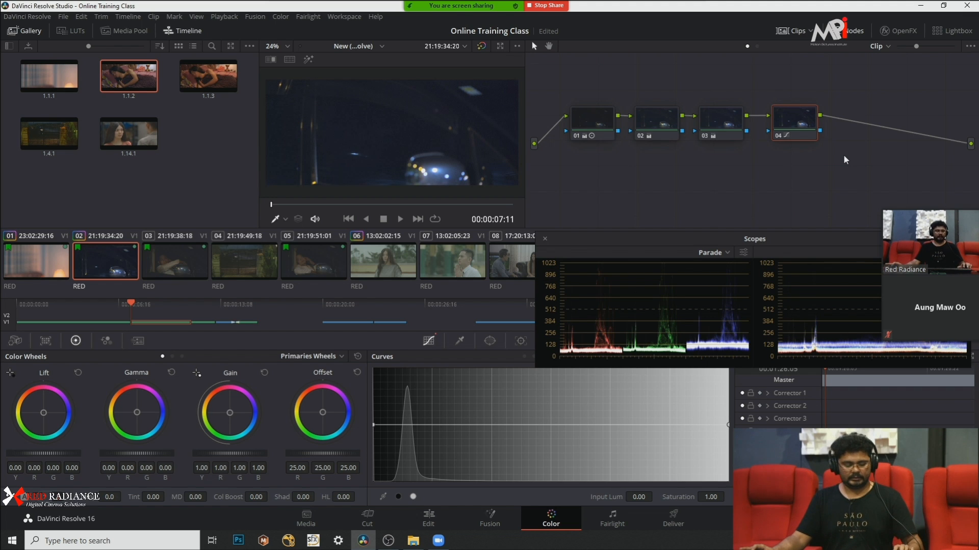
key("ctrl+s")
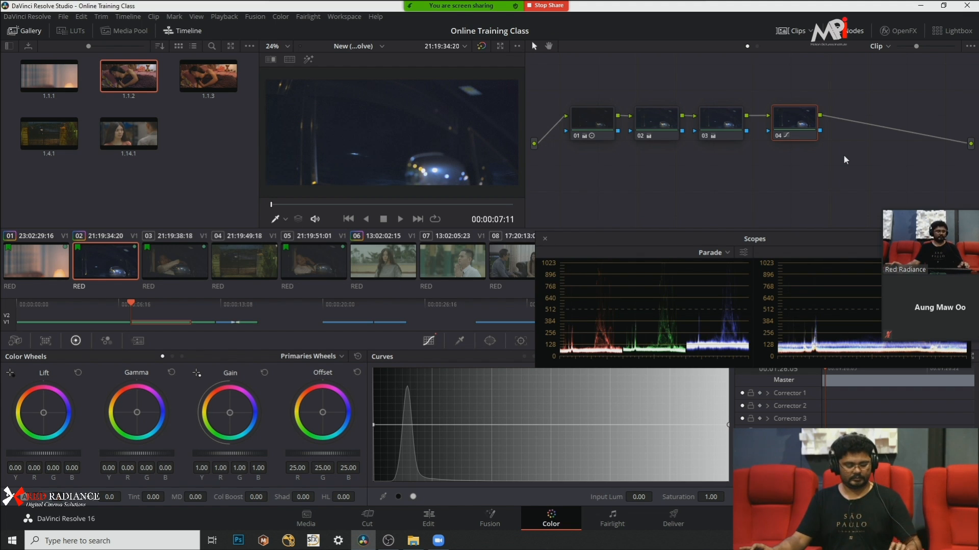
key("alt+s")
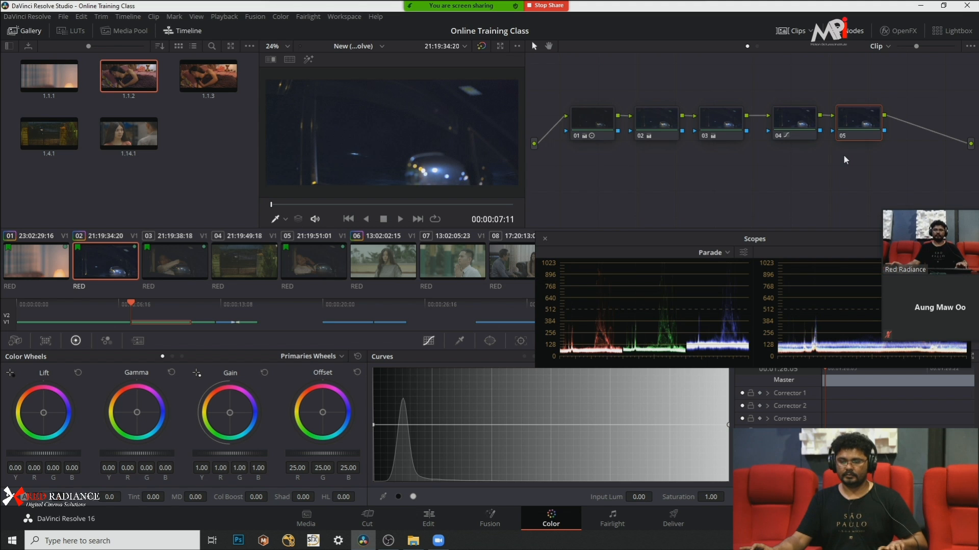
Step: On clip 01, examine the compound node's options and the node graph's clip and timeline modes
left_click(65, 248)
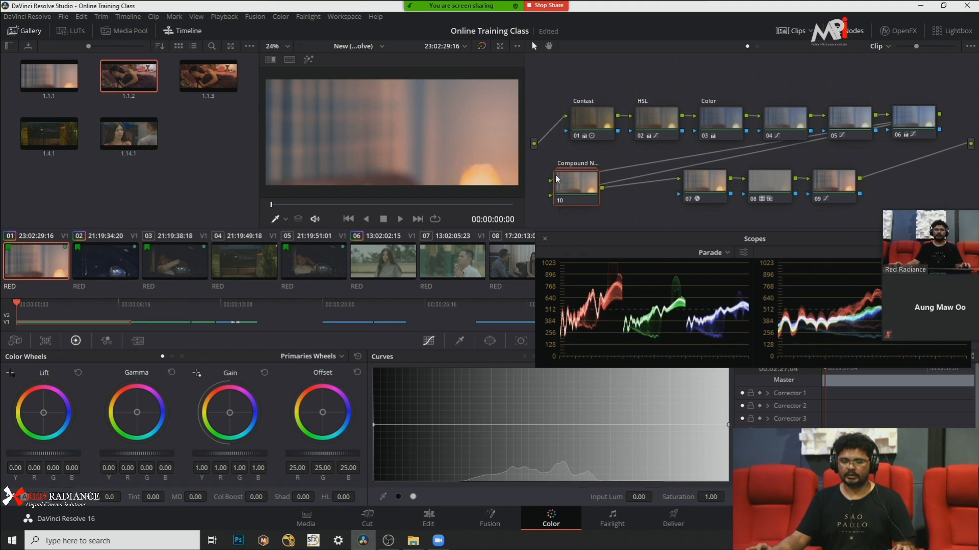
left_click_drag(581, 189, 594, 193)
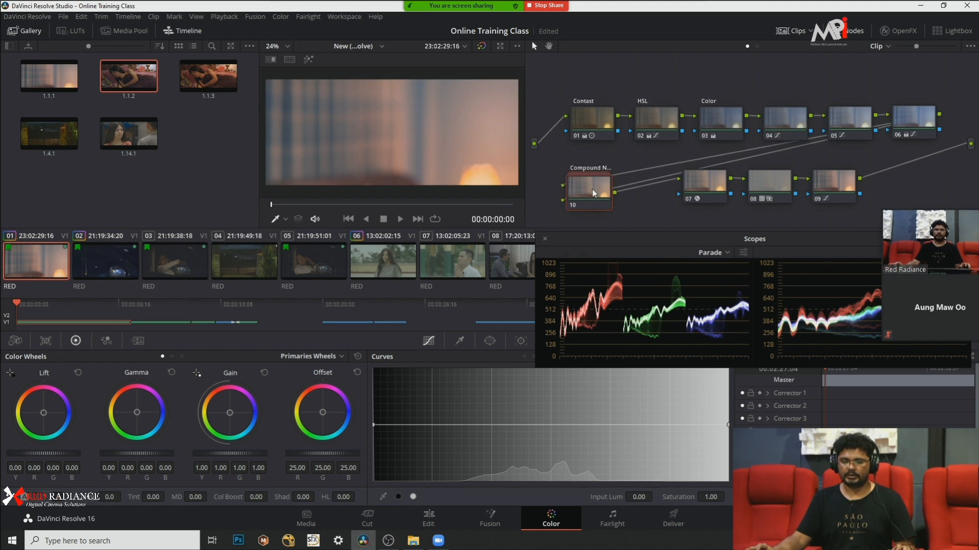
left_click(889, 46)
left_click(799, 49)
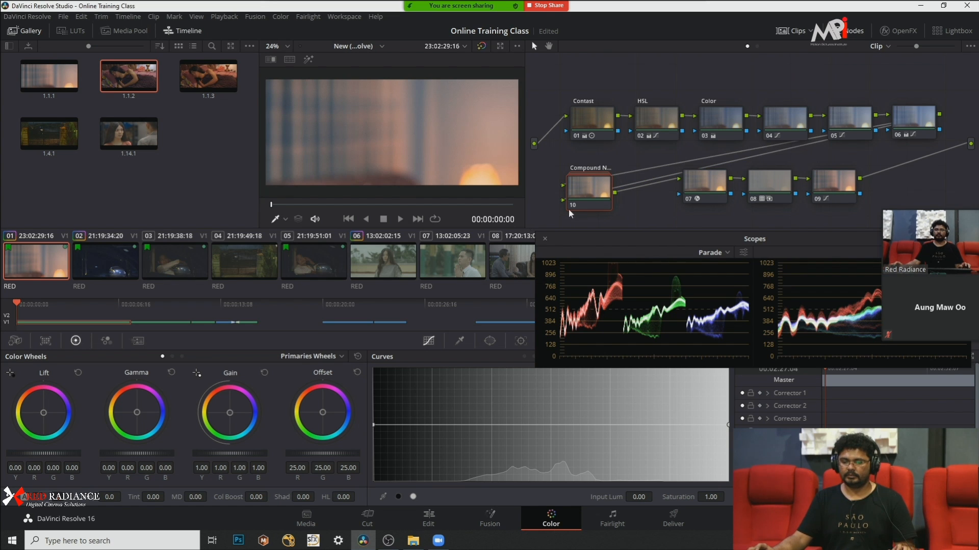
right_click(598, 186)
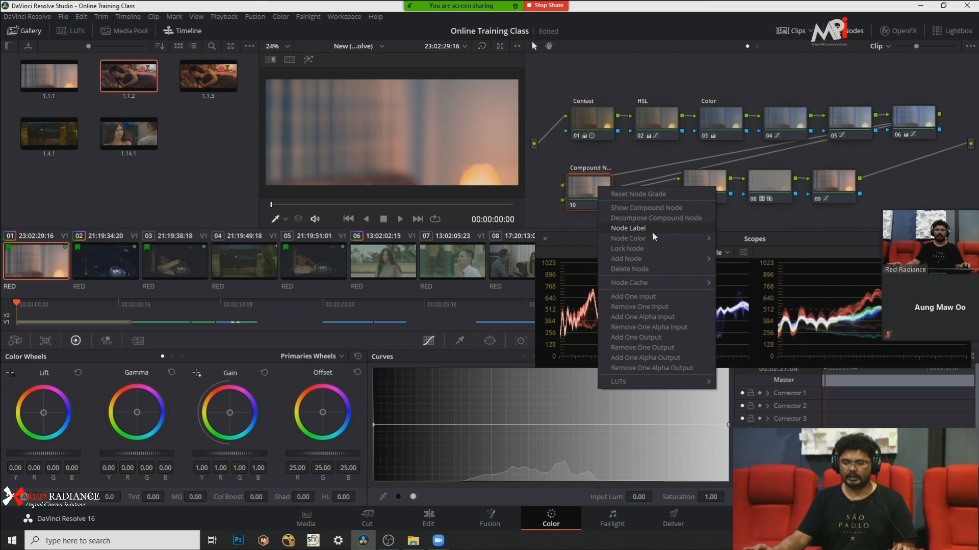
mouse_move(657, 234)
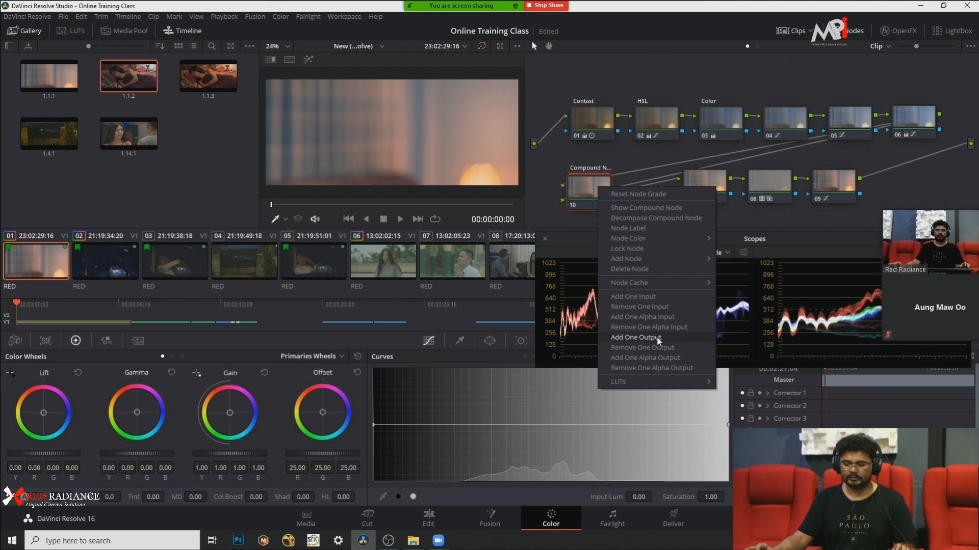
left_click(540, 174)
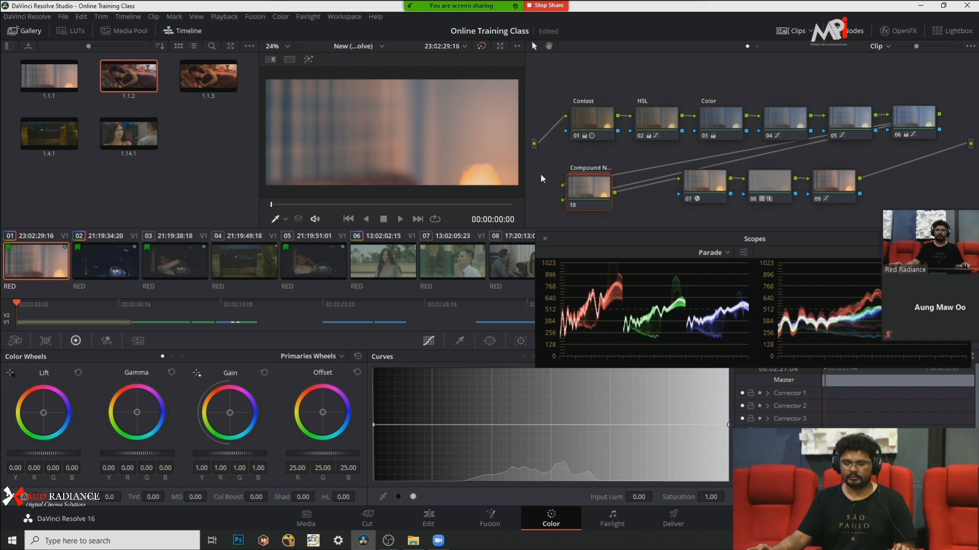
left_click_drag(599, 196, 614, 192)
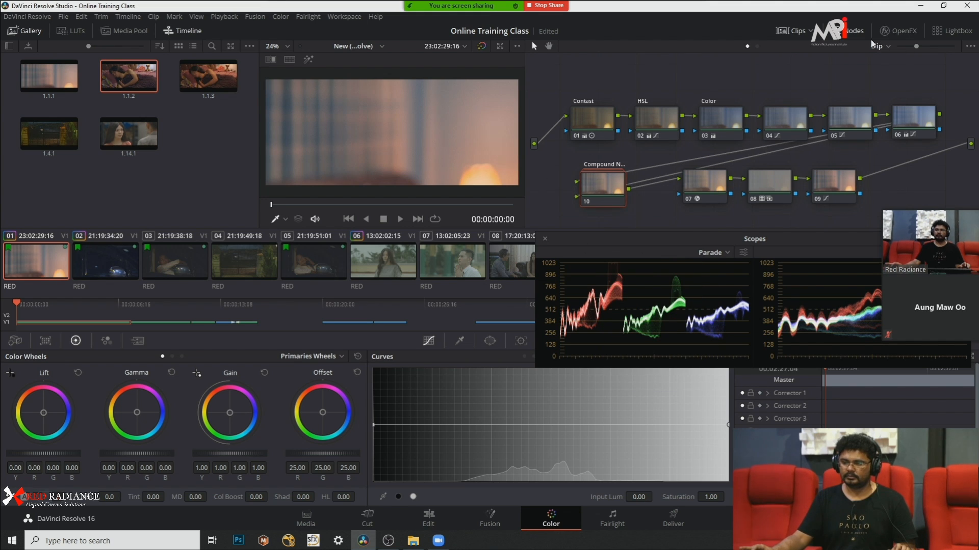
left_click(888, 46)
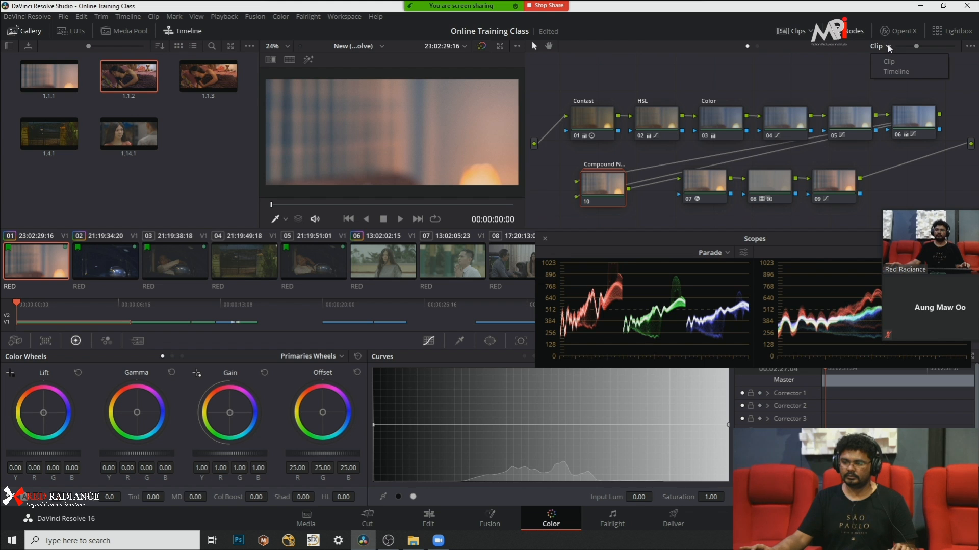
left_click(970, 46)
left_click(846, 80)
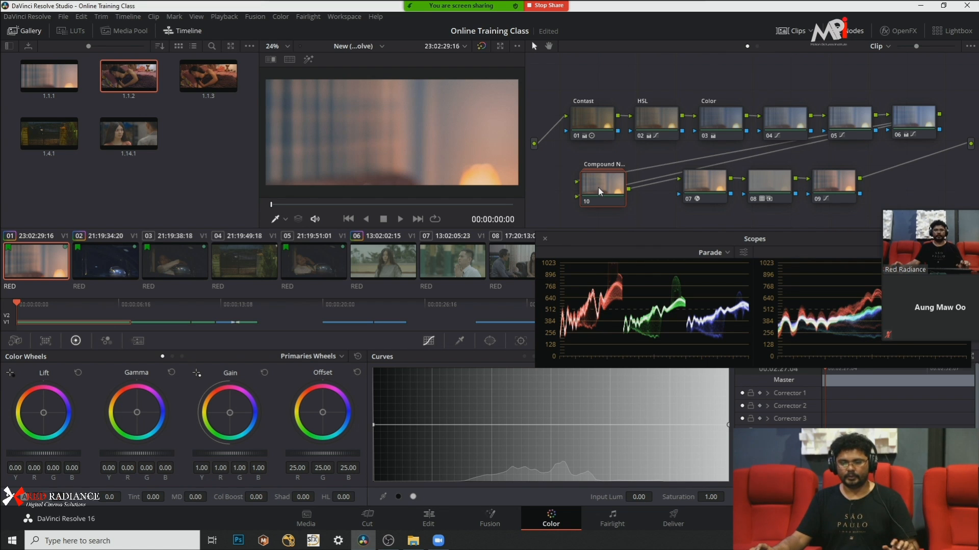
Step: Decompose the compound node on clip 01 back into its separate nodes and return to clip 02
key("Down")
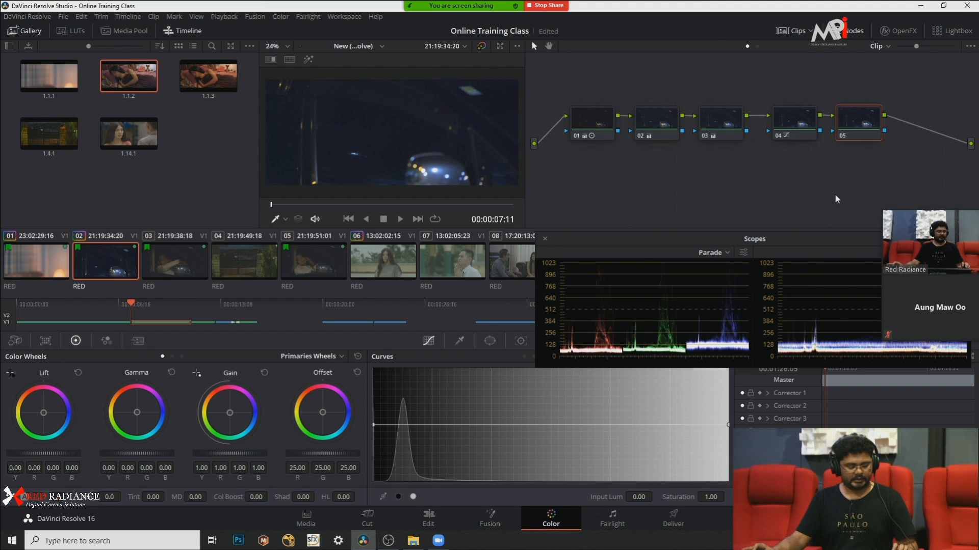
left_click(64, 275)
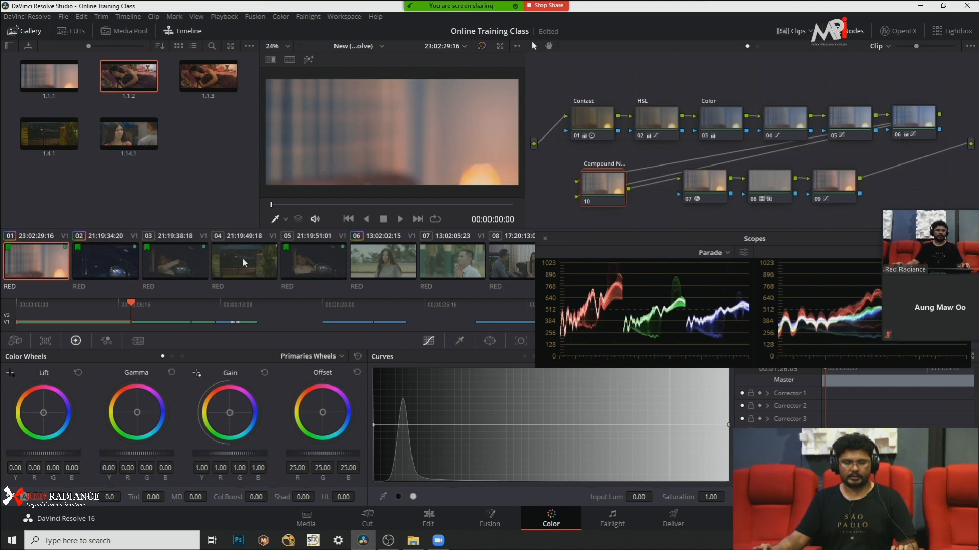
right_click(596, 181)
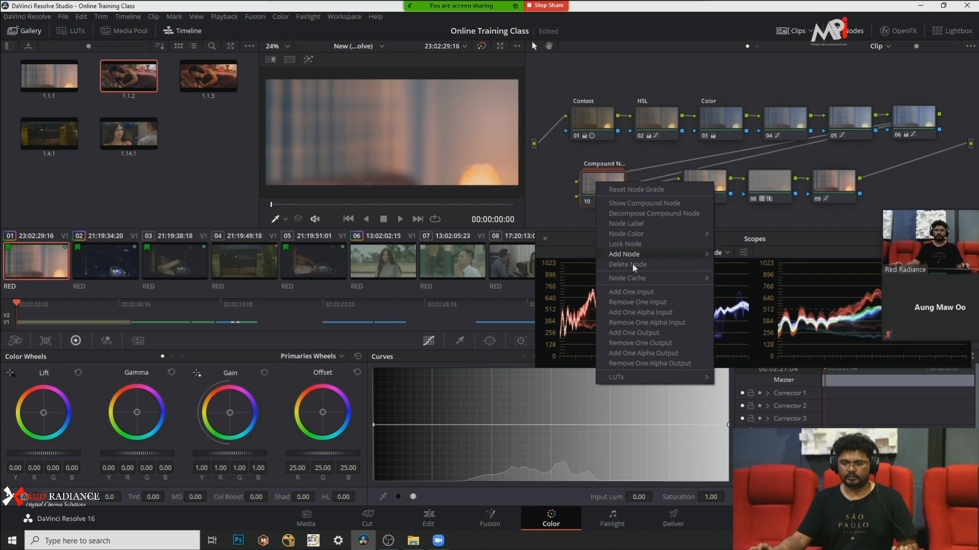
left_click(651, 214)
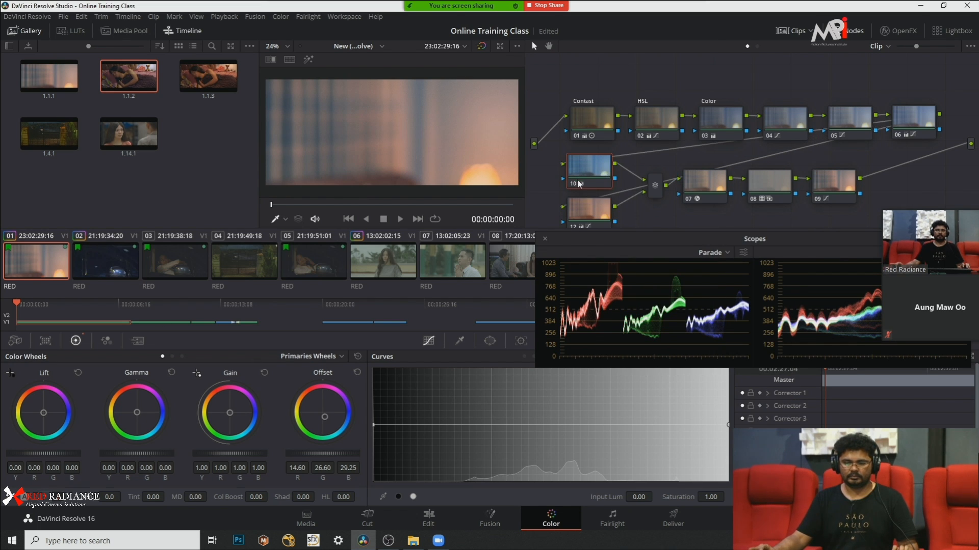
left_click(107, 262)
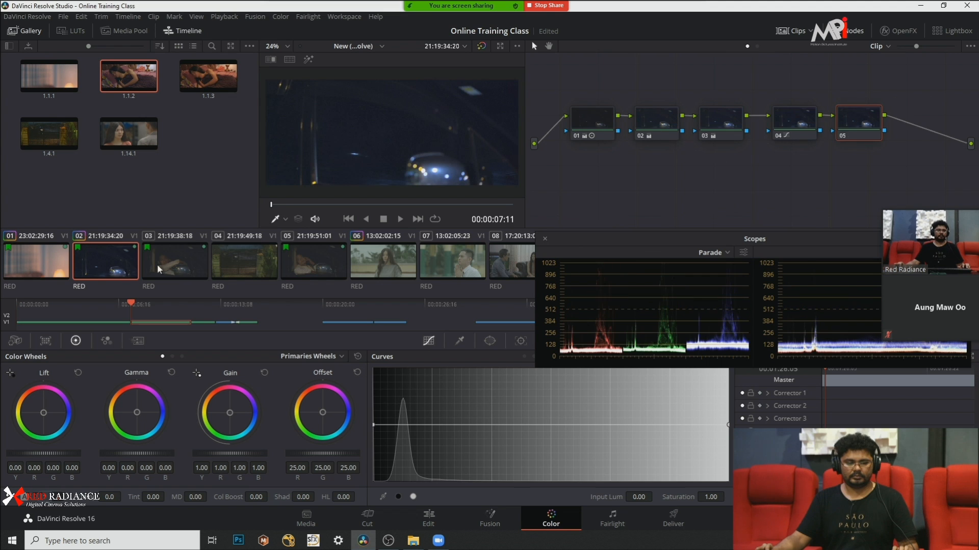
right_click(859, 124)
mouse_move(899, 173)
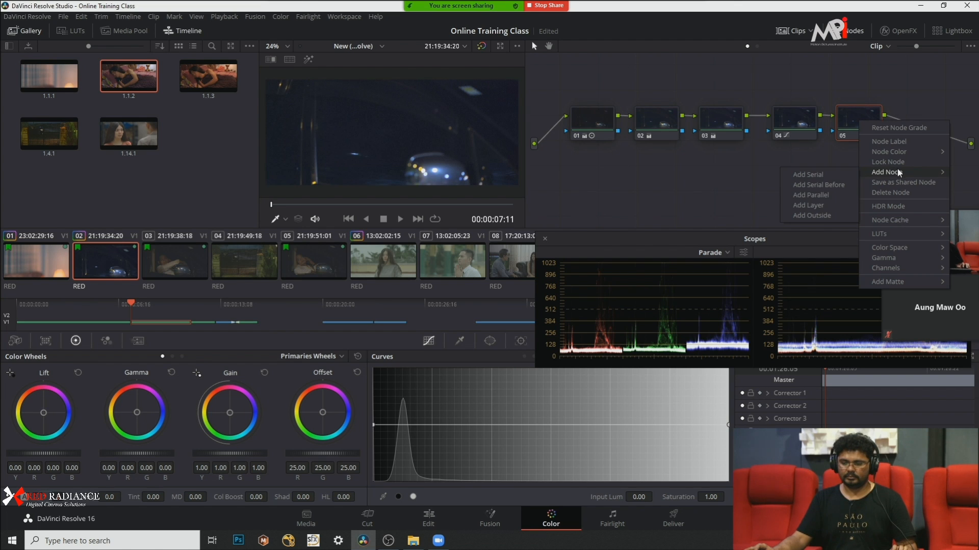
left_click(820, 203)
key("ctrl+z")
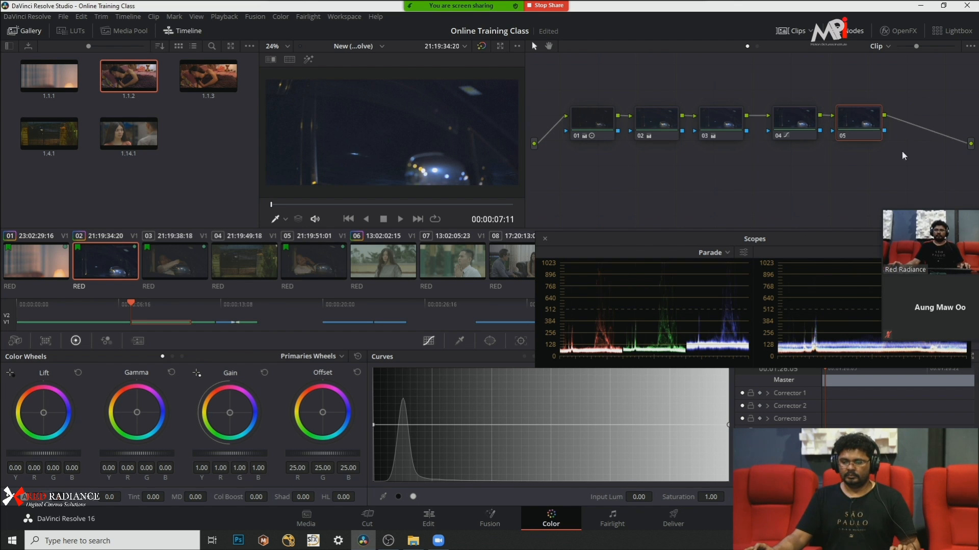
Step: Add a parallel node alongside node 05 and go to the last frame of clip 02
right_click(860, 124)
mouse_move(900, 176)
left_click(816, 196)
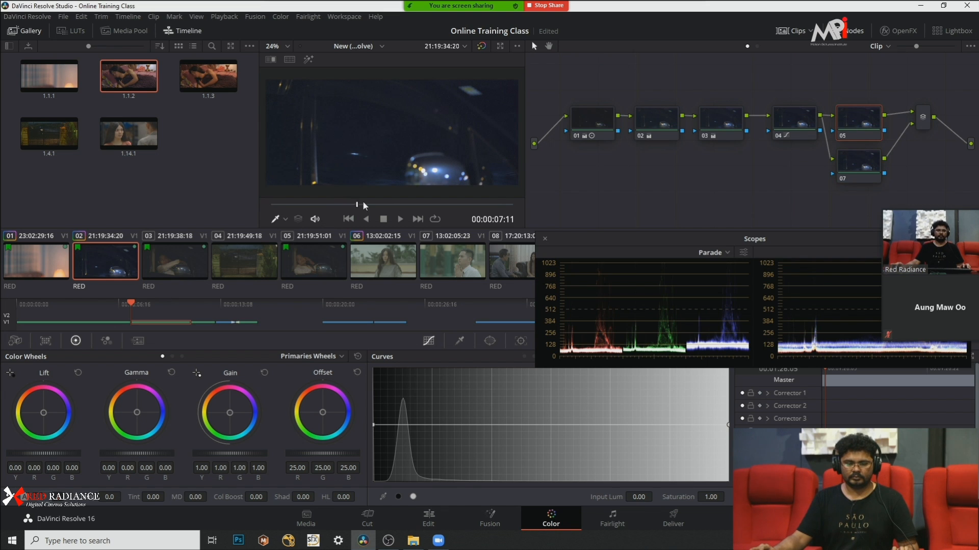
key("apostrophe")
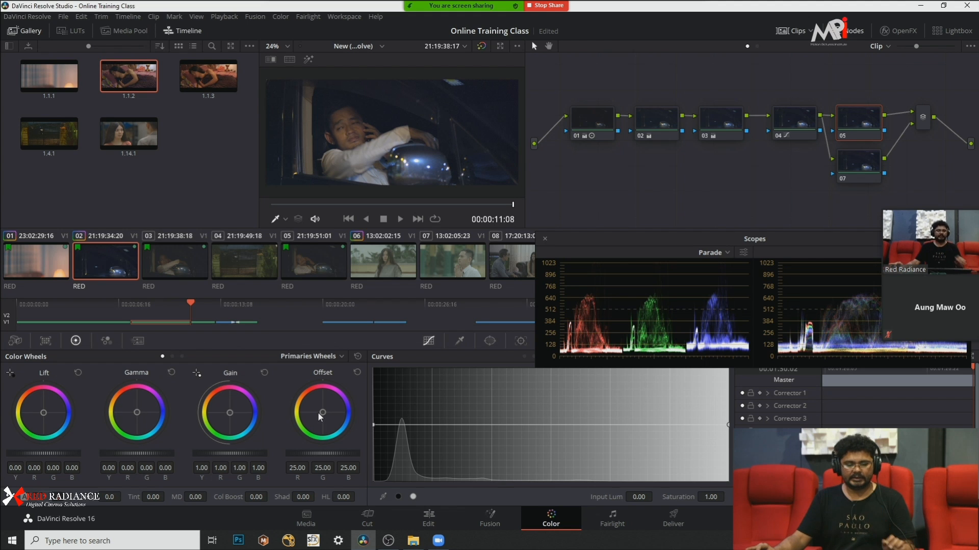
Step: Shift node 05's offset to red 14.04, green 26.63, blue 28.16, and set node 07's temperature to 633.7 and tint to 47.00
mouse_move(317, 414)
left_mouse_down()
mouse_move(321, 425)
mouse_move(324, 417)
left_mouse_up()
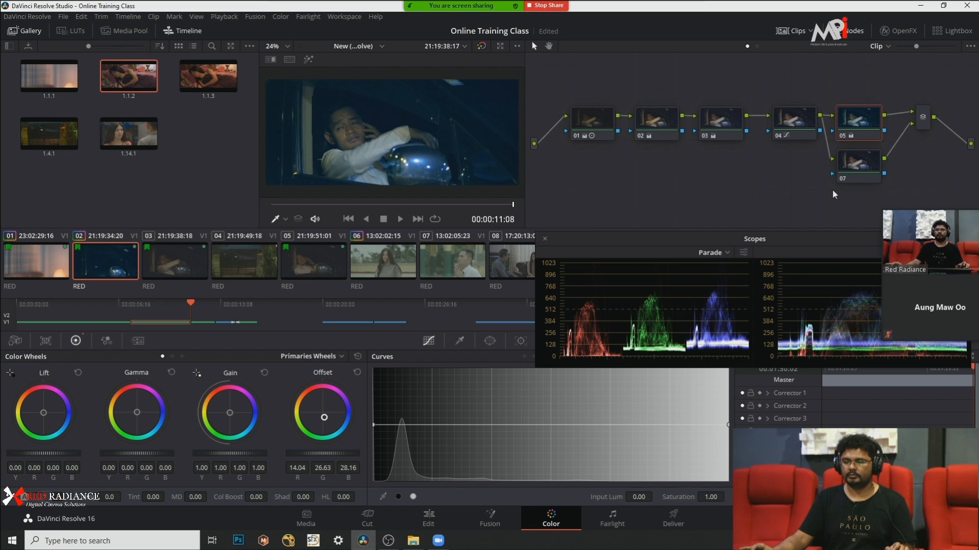
left_click(849, 171)
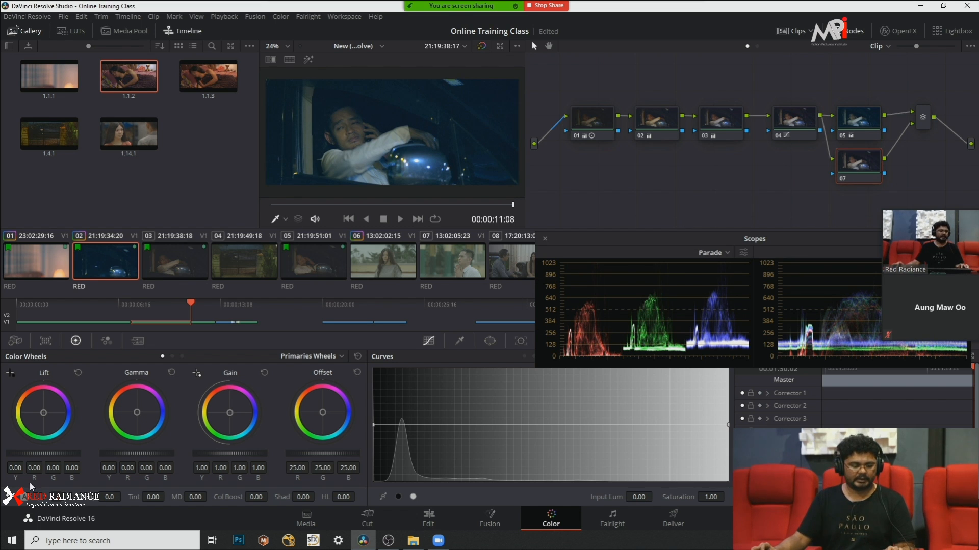
left_click(340, 114)
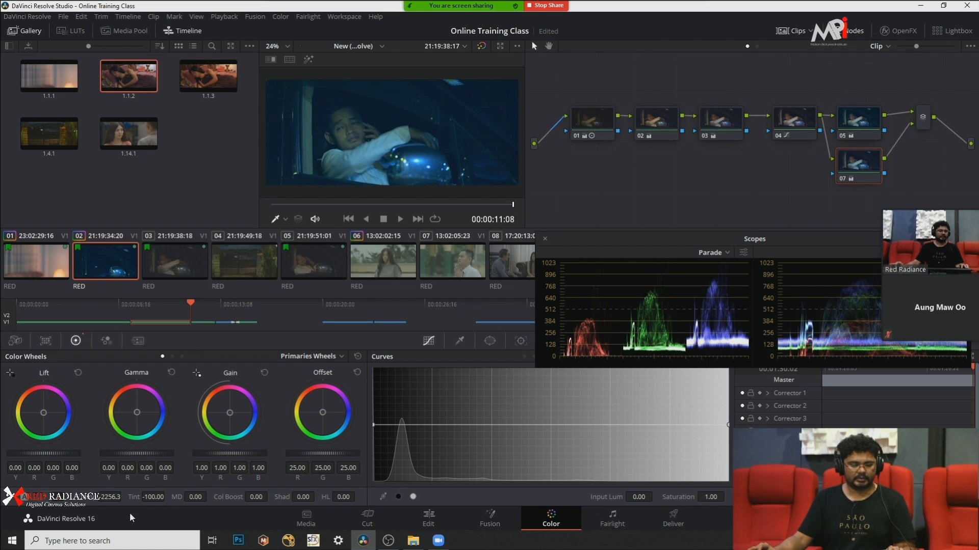
mouse_move(105, 498)
left_mouse_down()
mouse_move(168, 497)
mouse_move(123, 496)
left_mouse_up()
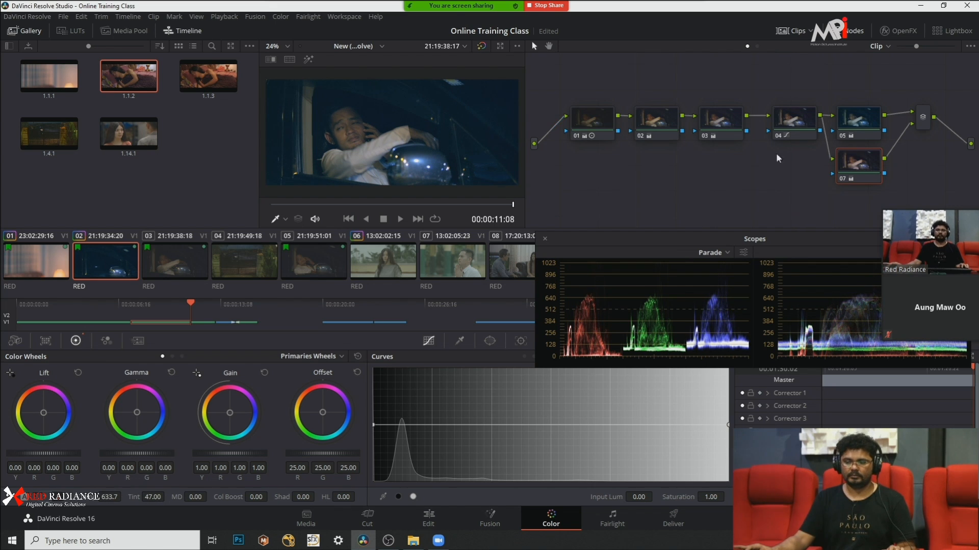
Step: Compare the shot with parallel nodes 05 and 07 disabled and enabled, including in full-screen view
left_click_drag(859, 66, 898, 200)
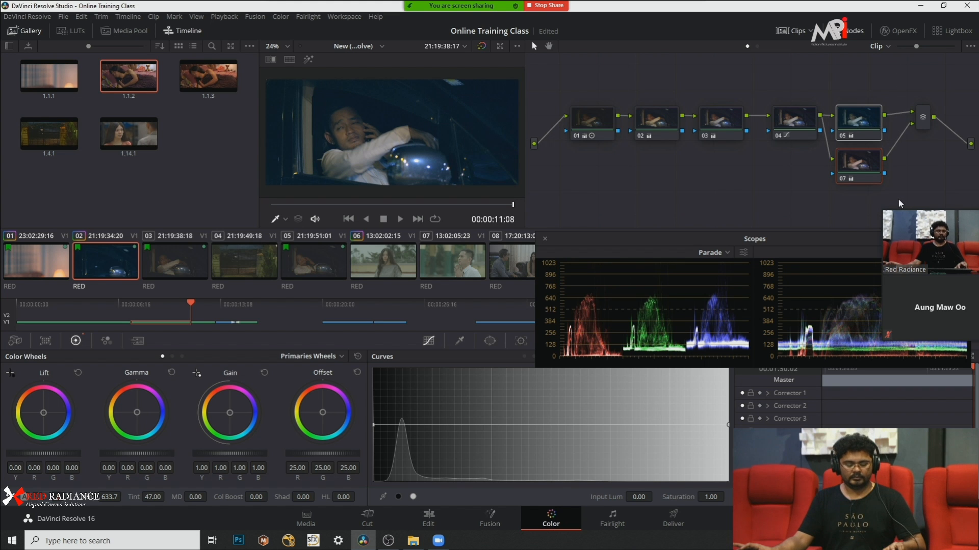
key("ctrl+d")
key("ctrl+d")
key("ctrl+d")
key("ctrl+d")
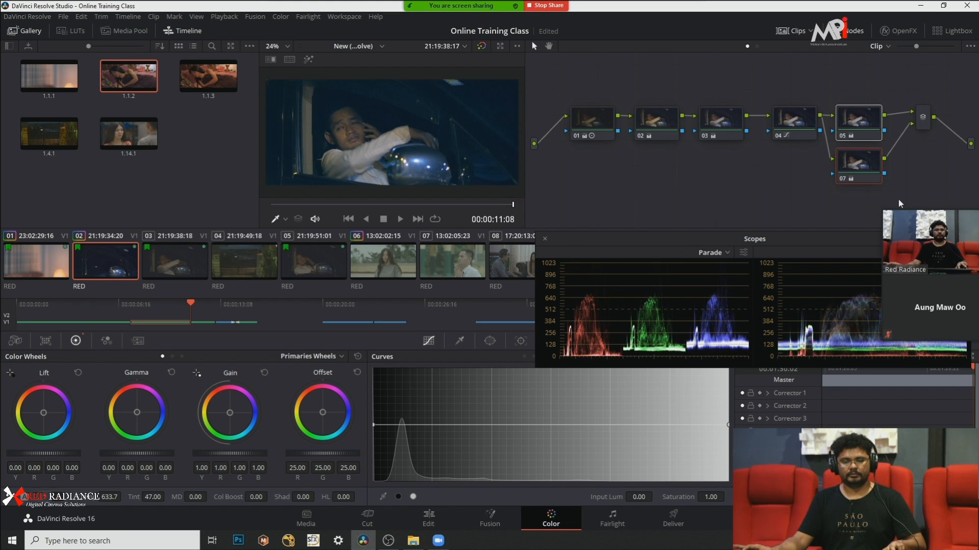
key("ctrl+f")
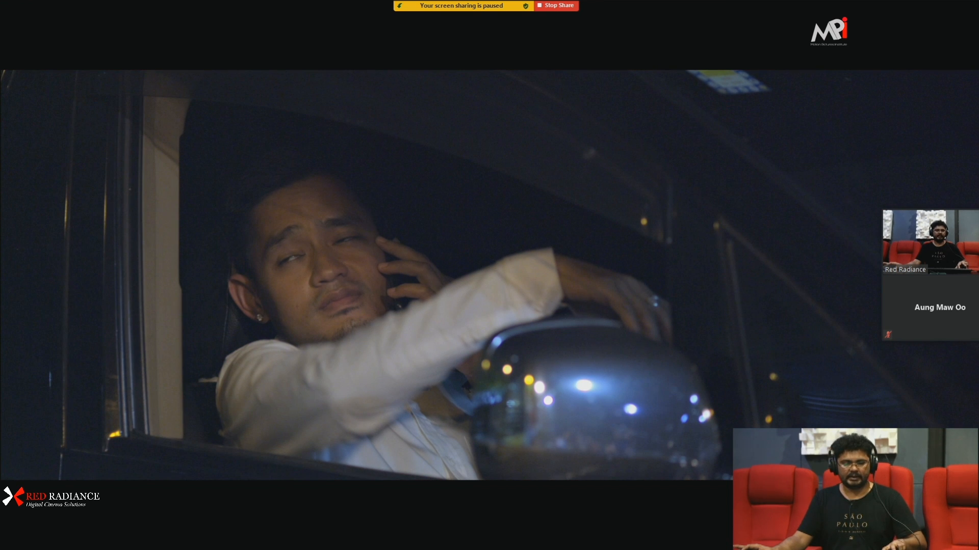
key("ctrl+f")
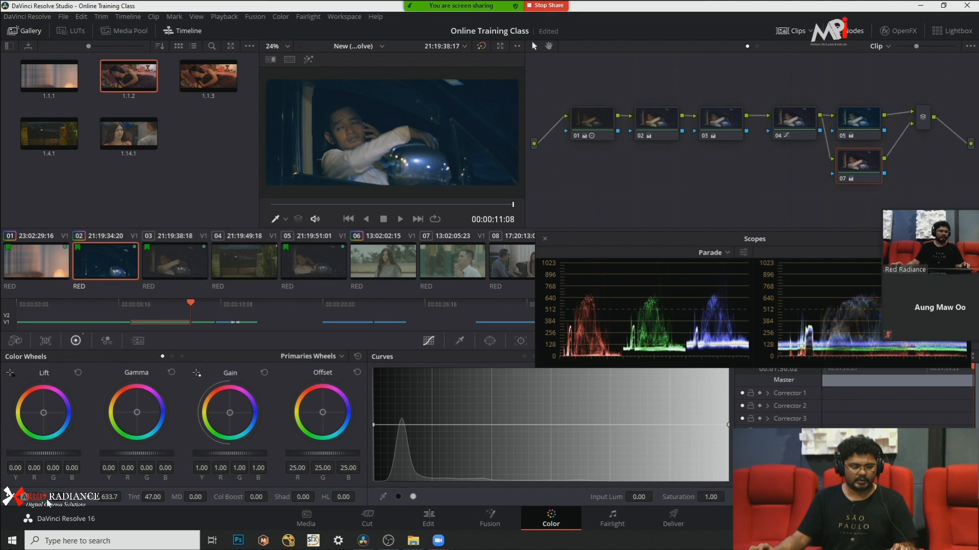
Step: Set the colour temperature of node 07 to 1143.7
left_click_drag(101, 497, 120, 497)
left_click_drag(110, 497, 113, 497)
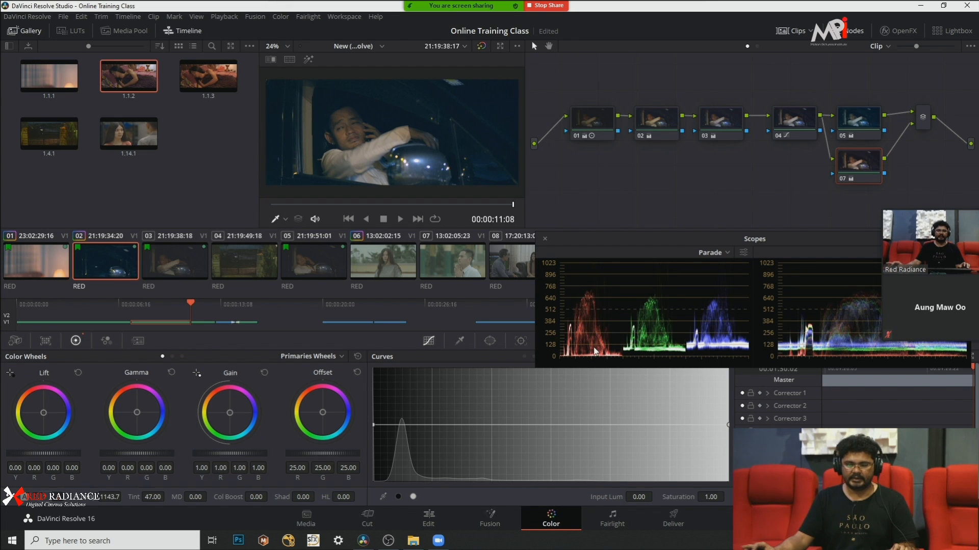
Step: On node 04, open the custom curves and adjust the black point and slightly lower the lower-midtone point of the luma curve
left_click(788, 127)
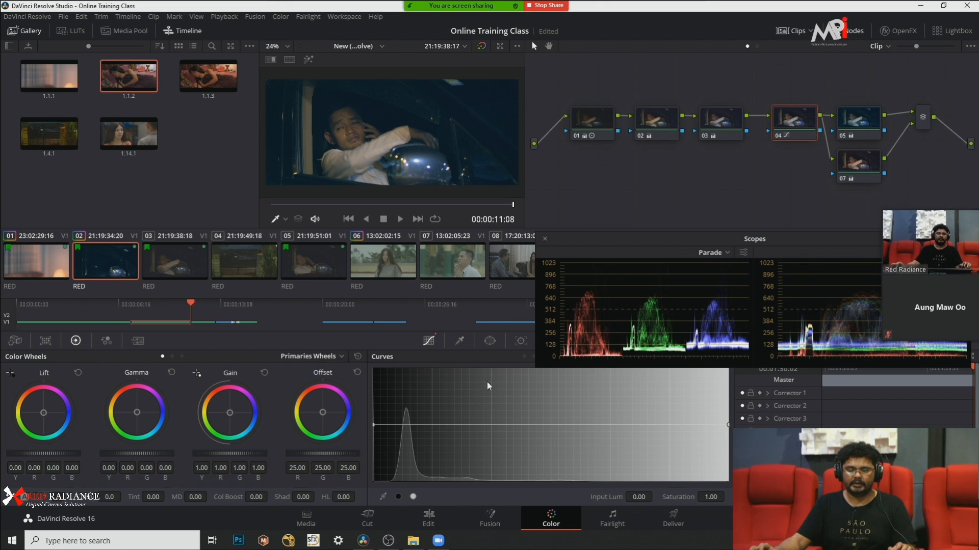
left_click(524, 357)
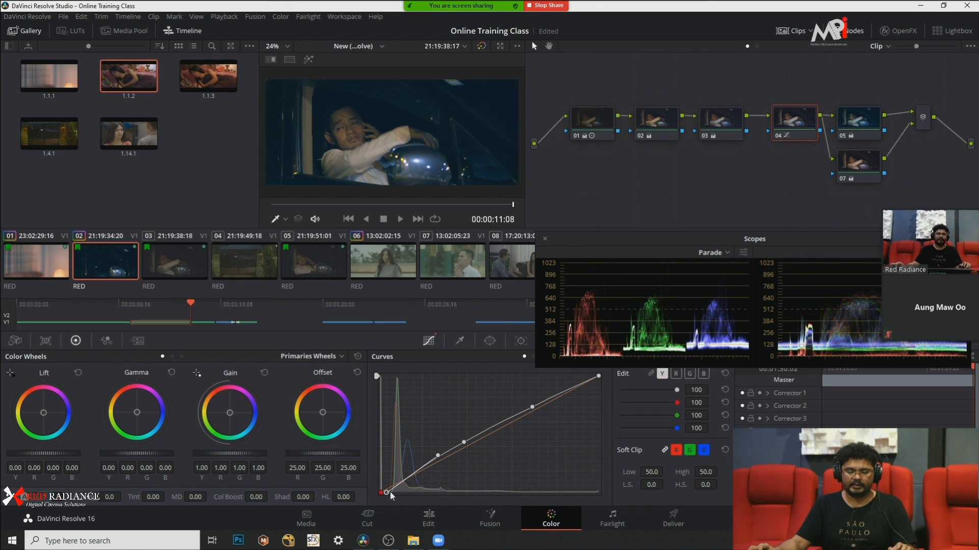
mouse_move(386, 491)
left_mouse_down()
mouse_move(397, 493)
mouse_move(376, 491)
mouse_move(387, 494)
left_mouse_up()
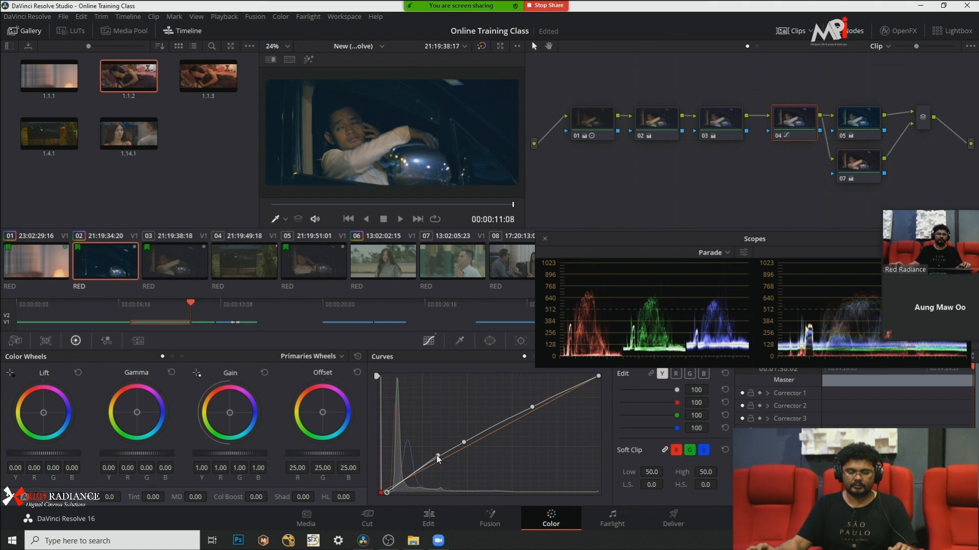
mouse_move(437, 455)
left_mouse_down()
mouse_move(416, 458)
mouse_move(434, 460)
left_mouse_up()
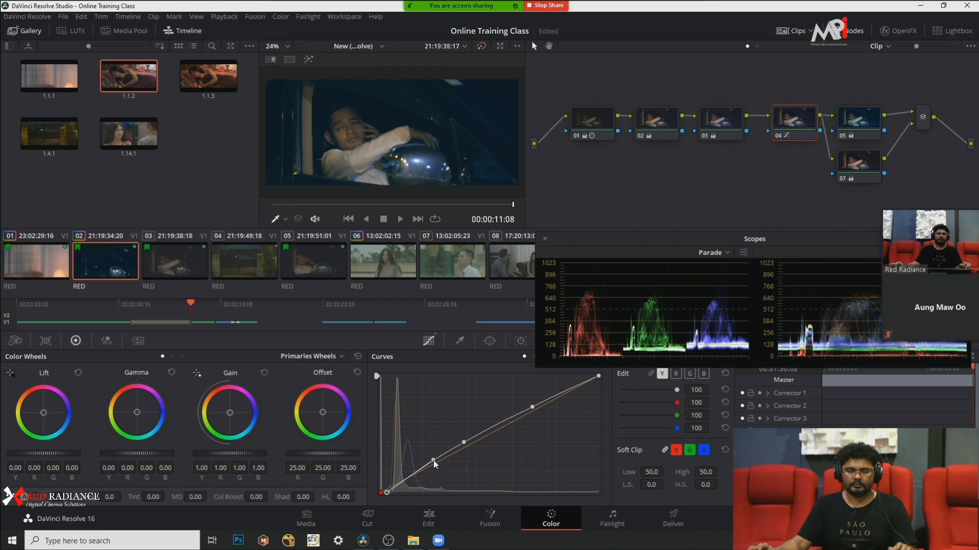
Step: Check clip 01's node tree as a reference, then return to clip 02 and play part of it
left_click(923, 120)
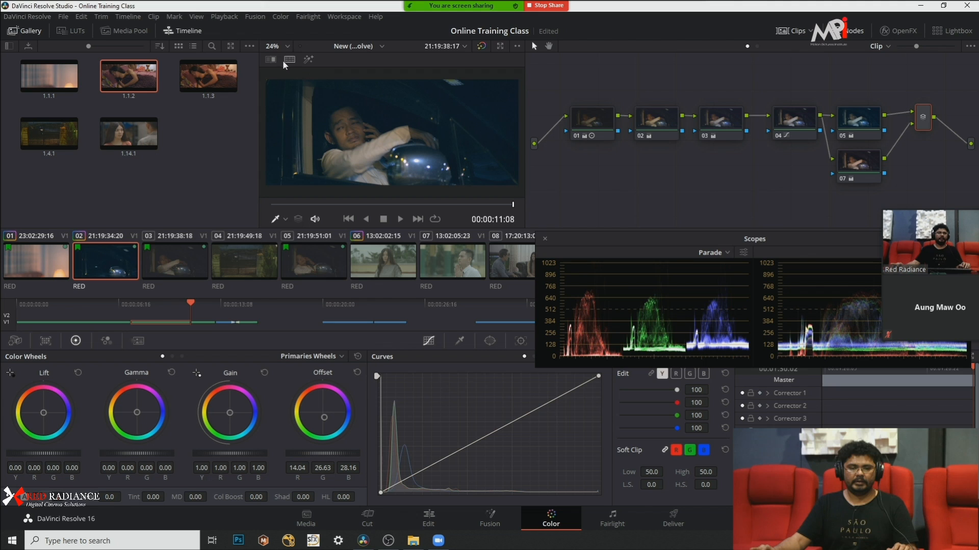
left_click(41, 266)
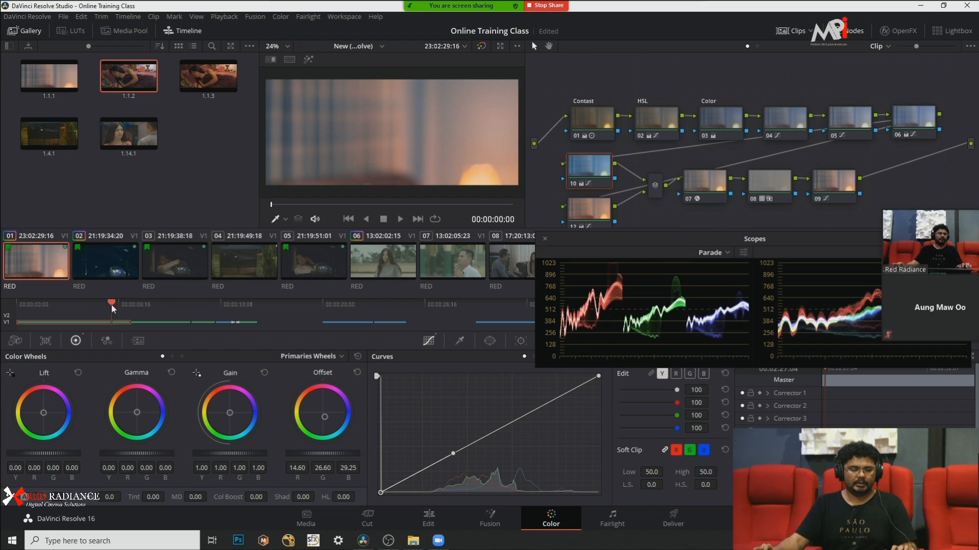
left_click_drag(121, 305, 155, 300)
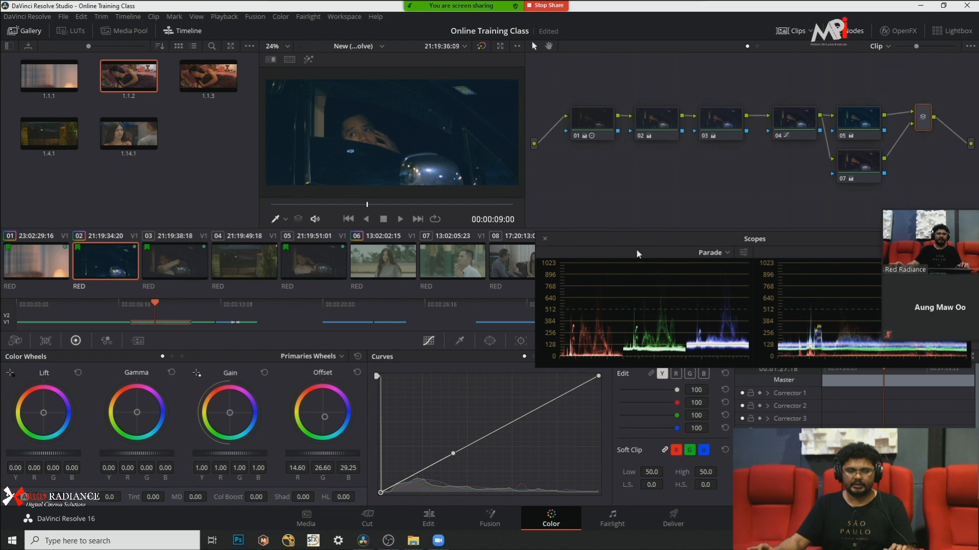
key("space")
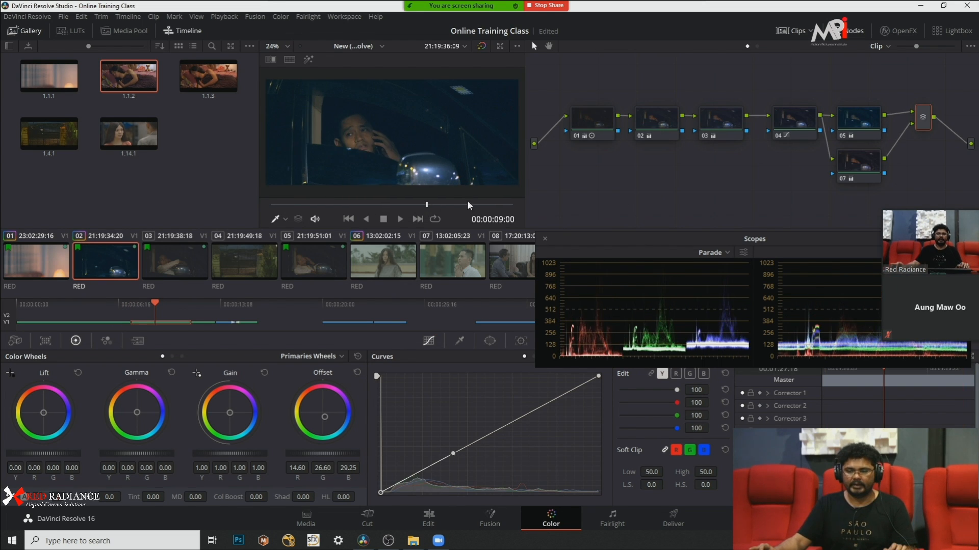
Step: Shift node 05's offset further towards blue, to red 13.72, green 25.87 and blue 31.28
left_click(856, 164)
left_click(866, 125)
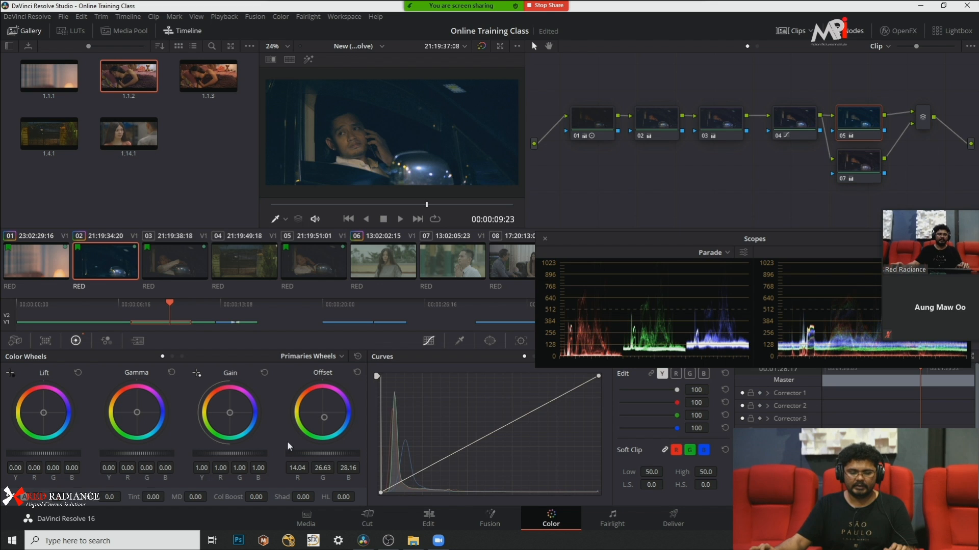
left_click_drag(324, 418, 317, 421)
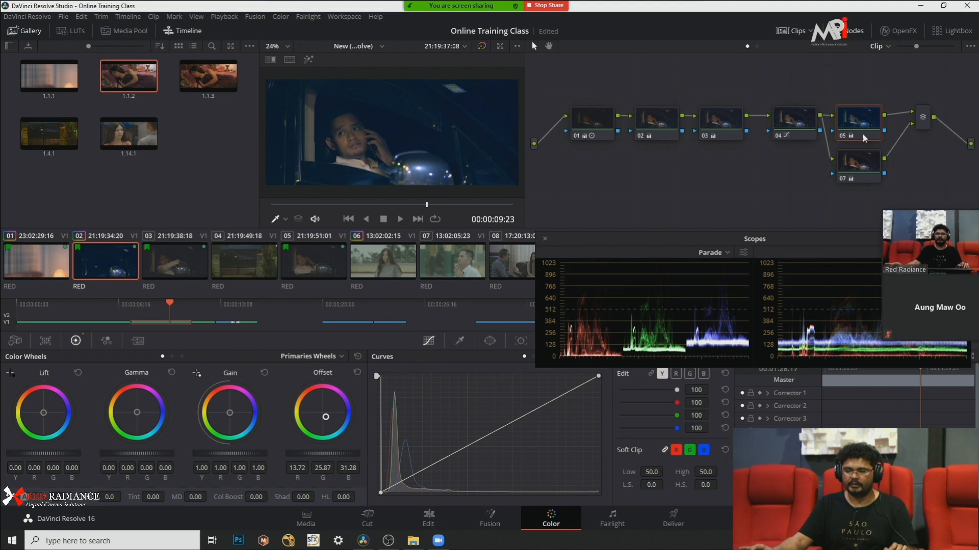
Step: Add a serial node after the parallel mixer and place it in a second row below node 01
left_click(922, 117)
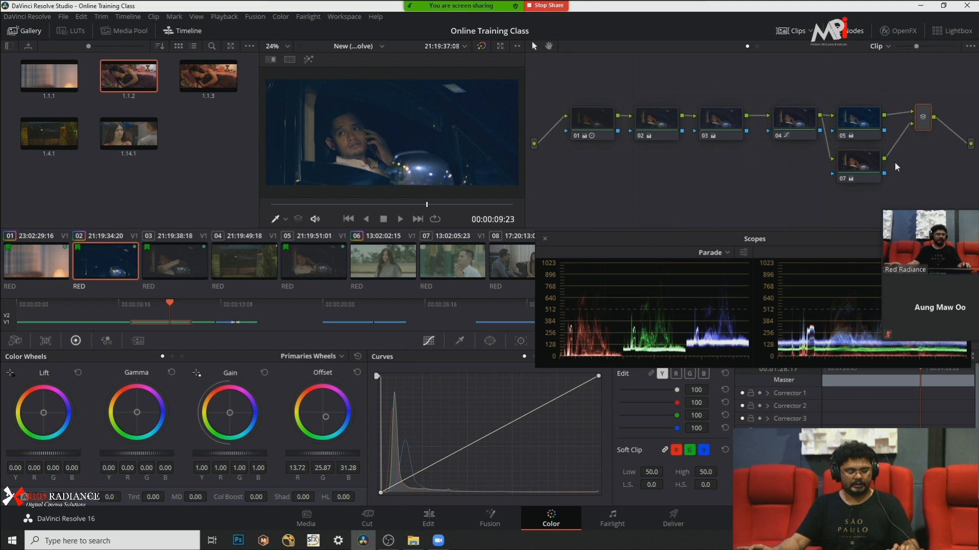
key("alt+s")
left_click_drag(581, 160, 594, 181)
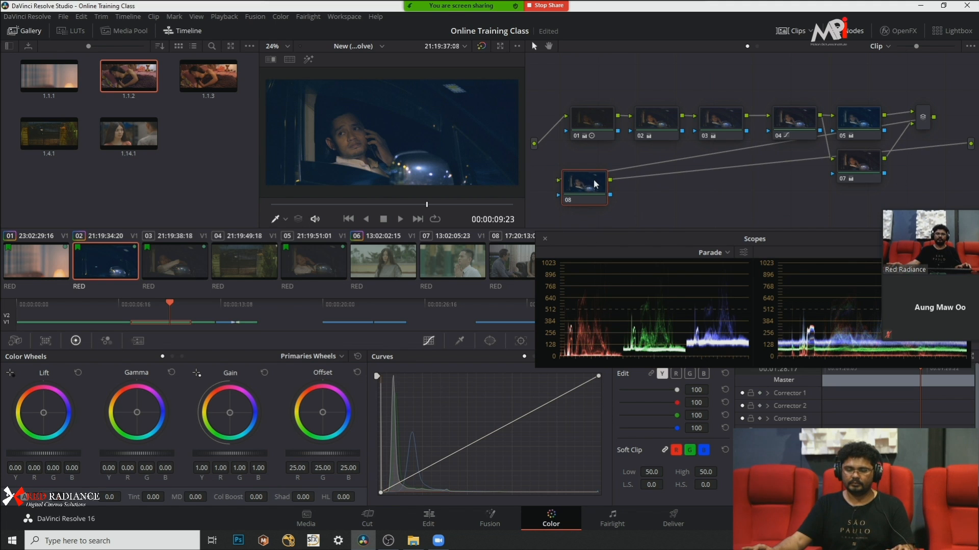
Step: On node 08, anchor the Lum Vs Sat curve in the lower midtones and lower its black end to 0.04 saturation
left_click_drag(669, 240, 668, 182)
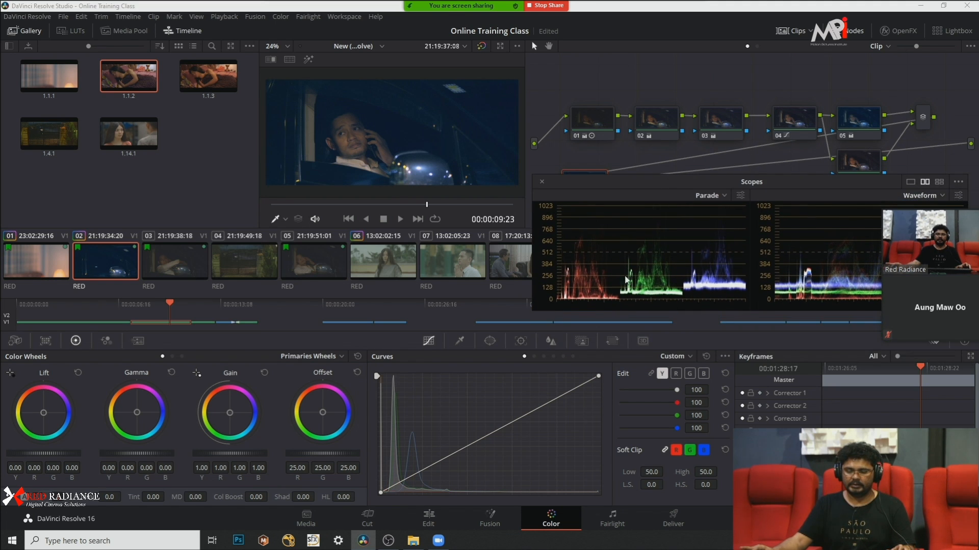
left_click(554, 356)
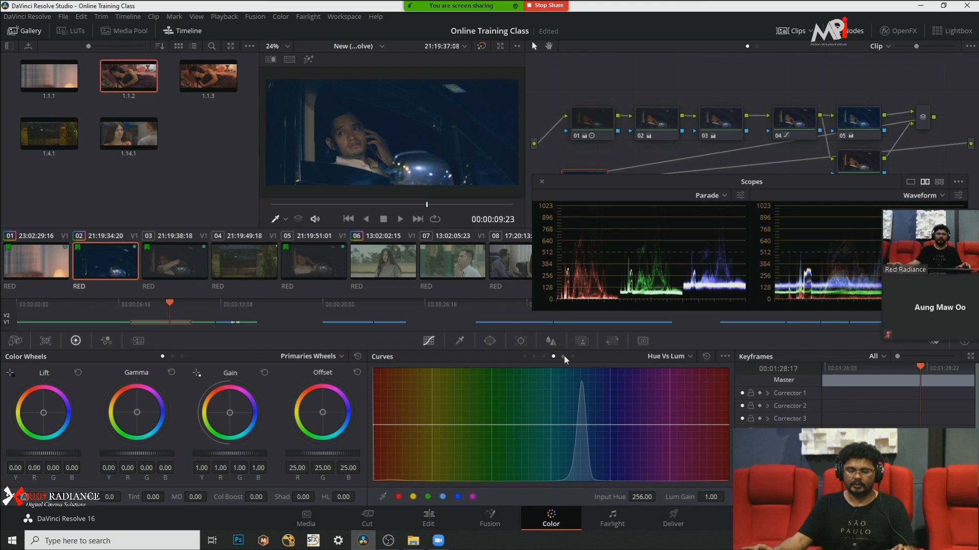
left_click(563, 357)
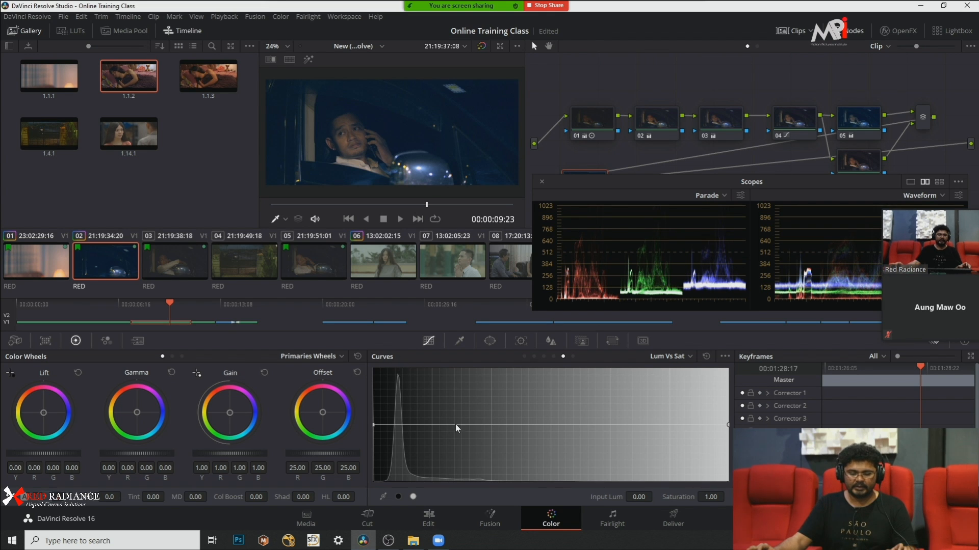
left_click_drag(472, 426, 472, 423)
left_click_drag(374, 425, 369, 481)
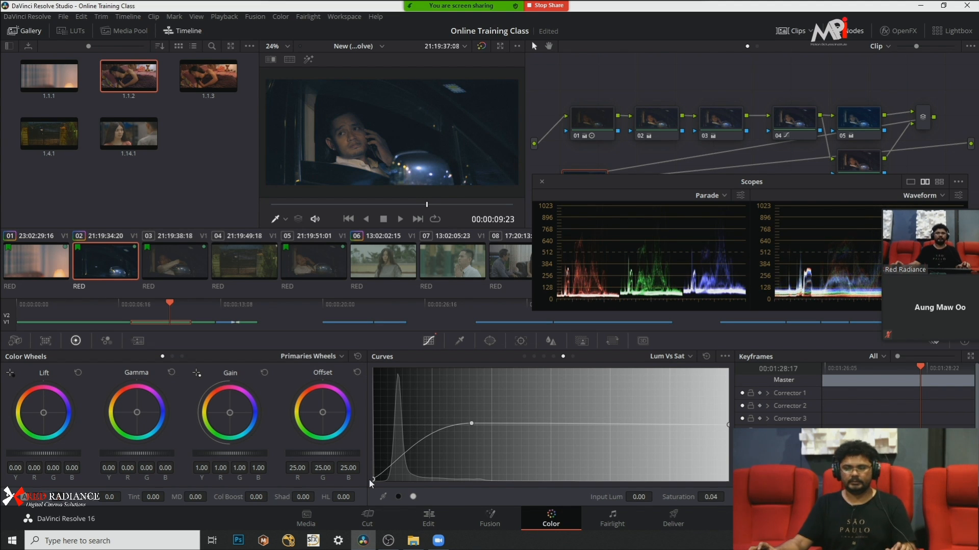
Step: Compare the shot with node 08 disabled and enabled in full screen, and play clip 02 from its start
key("ctrl+f")
key("ctrl+d")
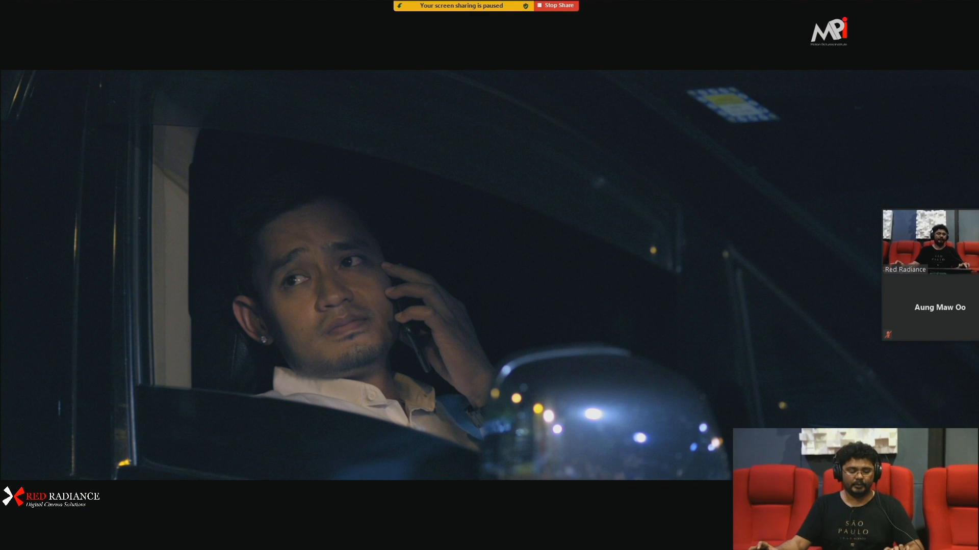
key("ctrl+f")
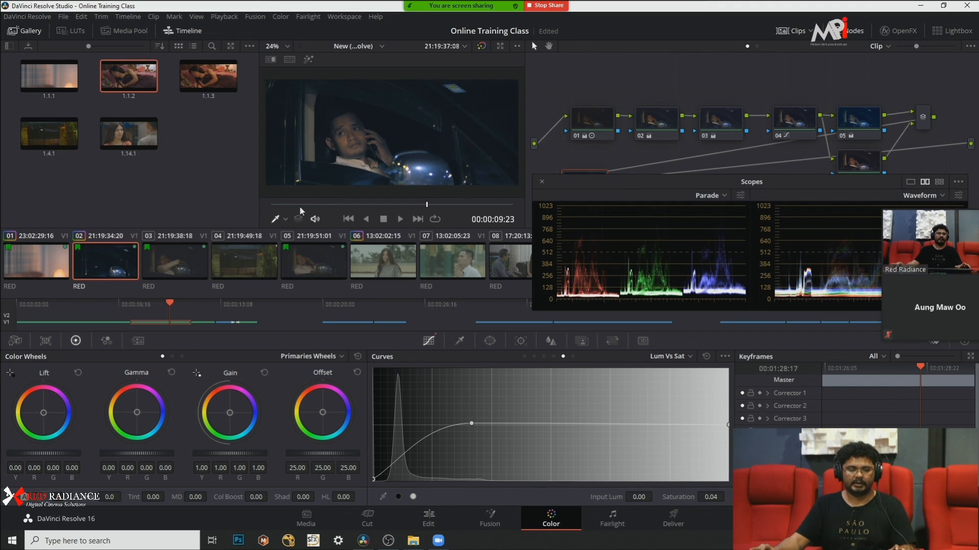
key("Up")
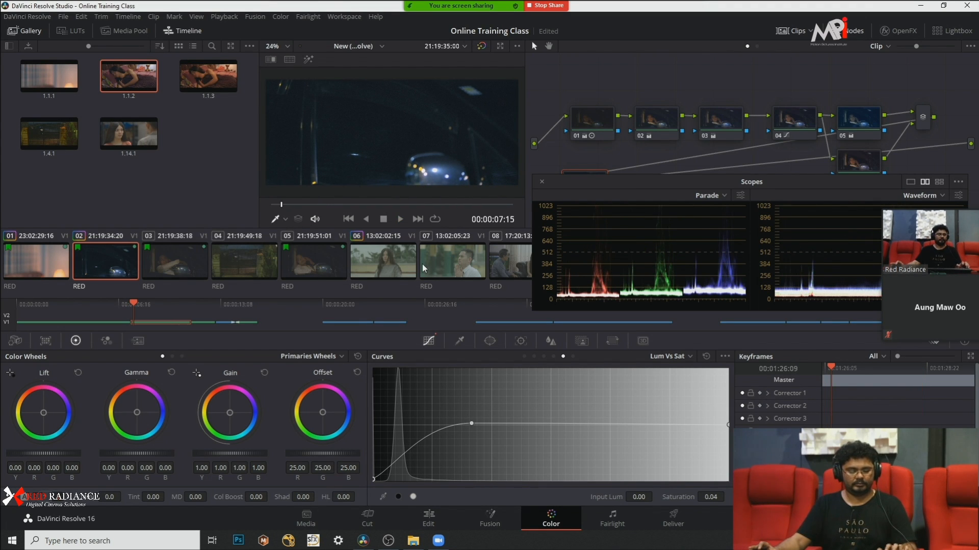
key("ctrl+f")
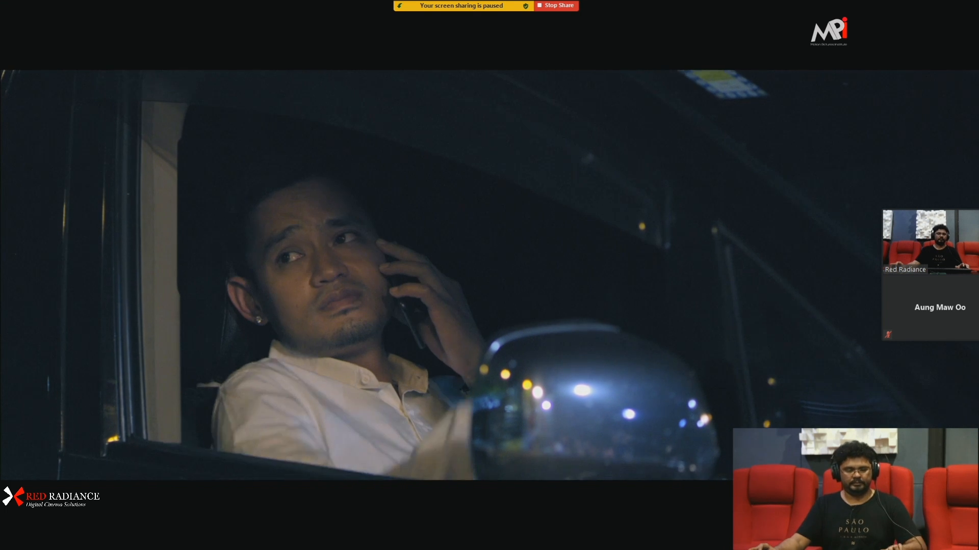
key("Escape")
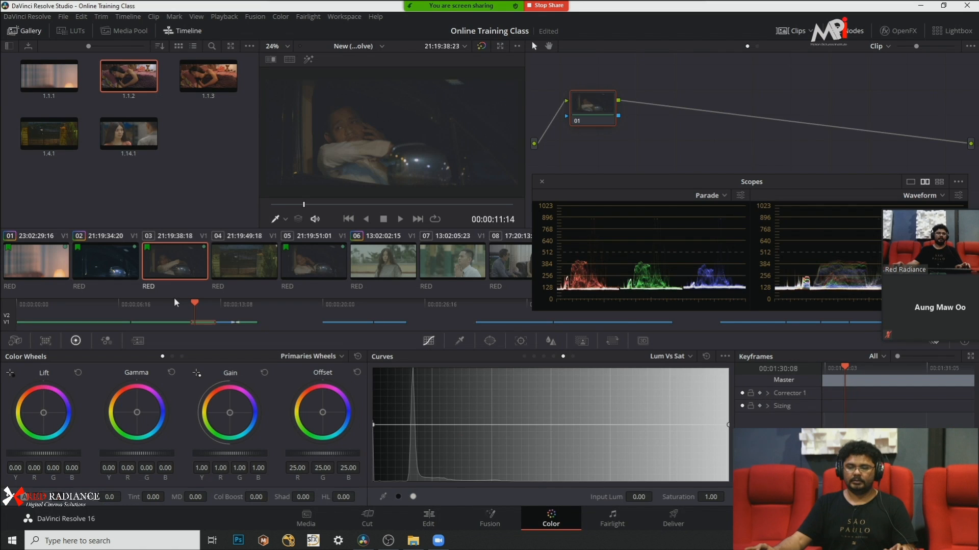
Step: Add serial node 09 after node 08 in clip 02 with the grade of clip 01's node 07, and save the project
left_click(110, 267)
left_click_drag(709, 182, 730, 257)
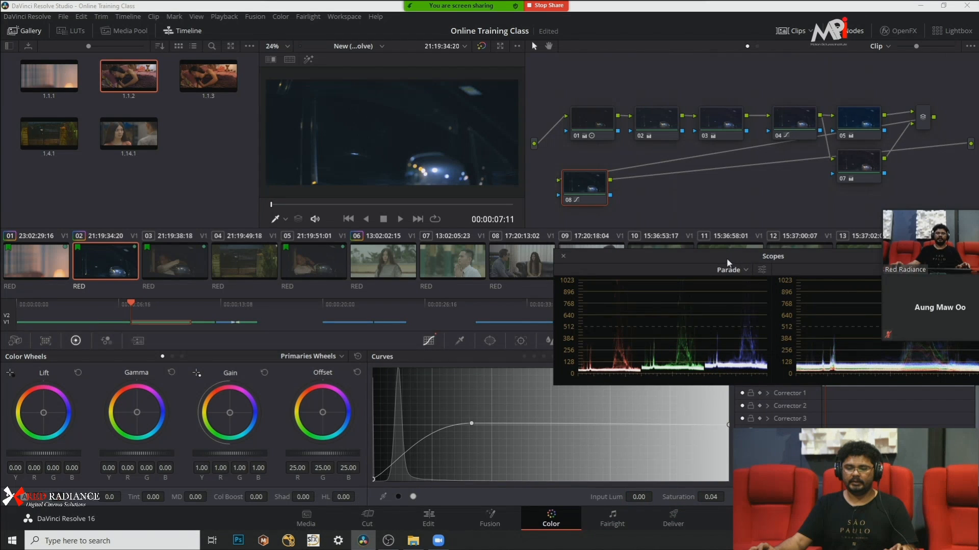
left_click(570, 179)
left_click(9, 263)
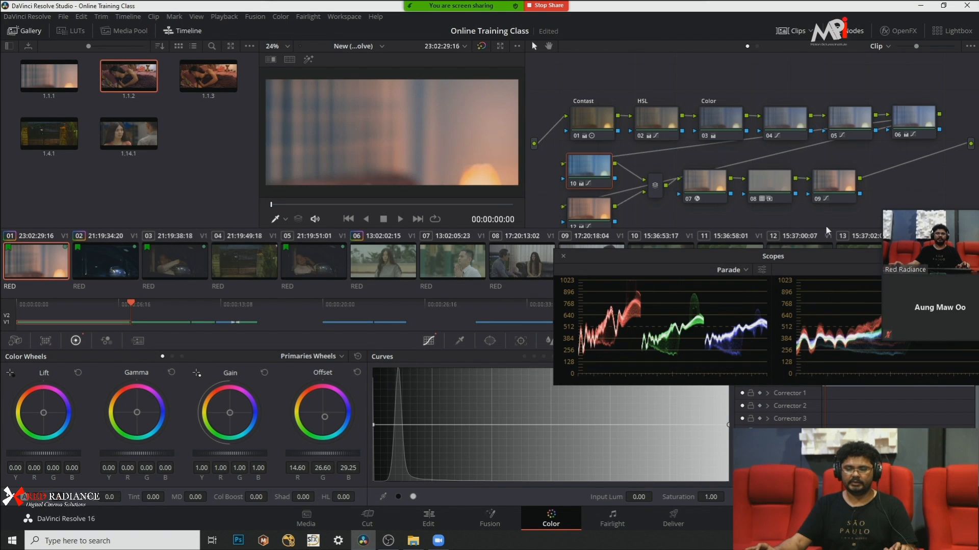
left_click(689, 181)
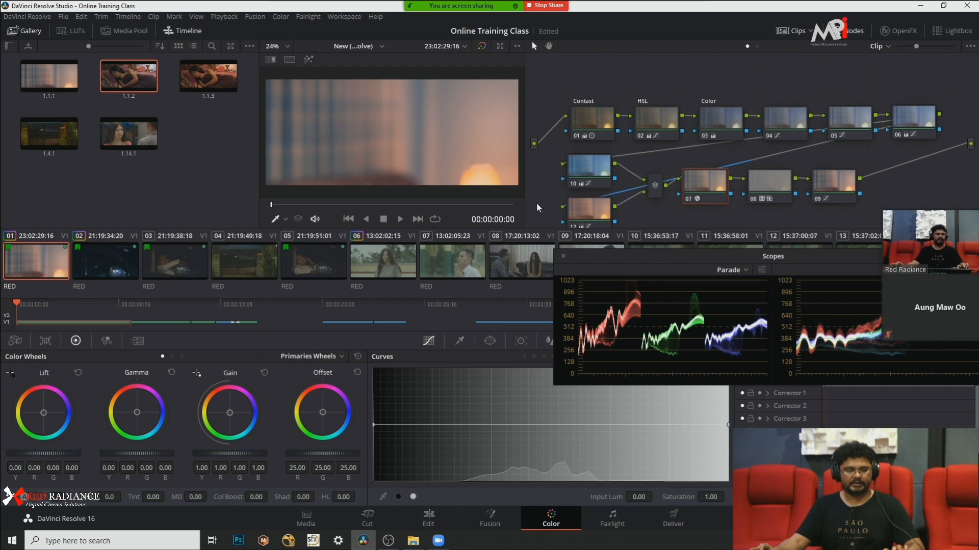
left_click(117, 274)
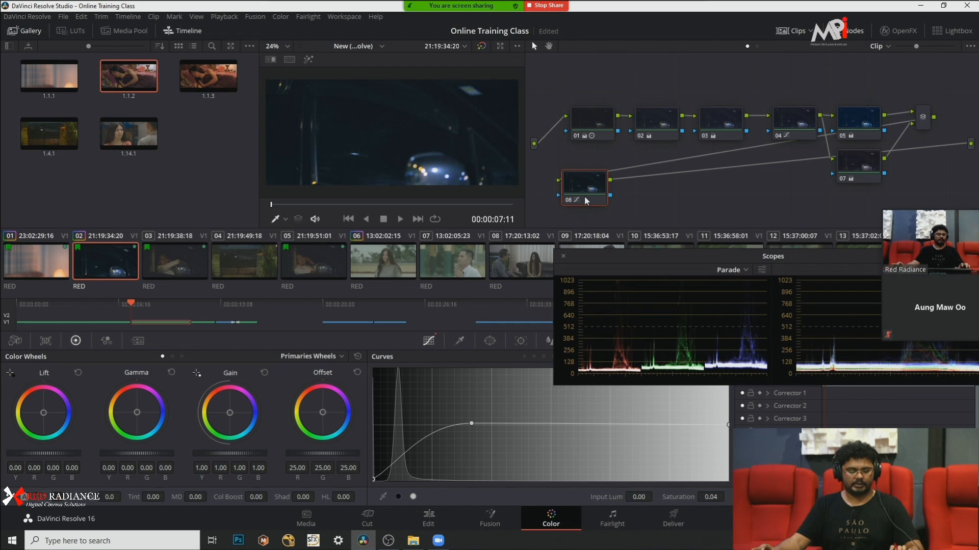
key("alt+s")
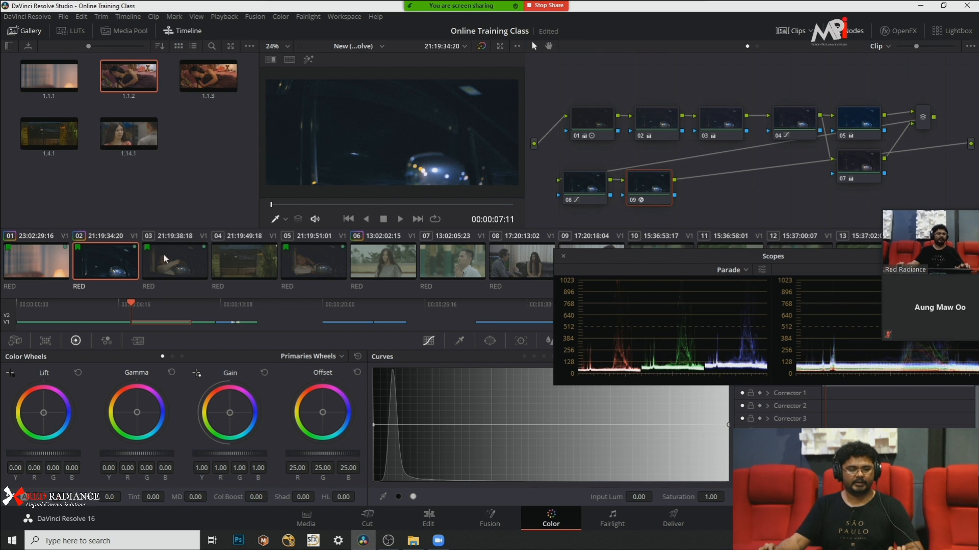
key("ctrl+s")
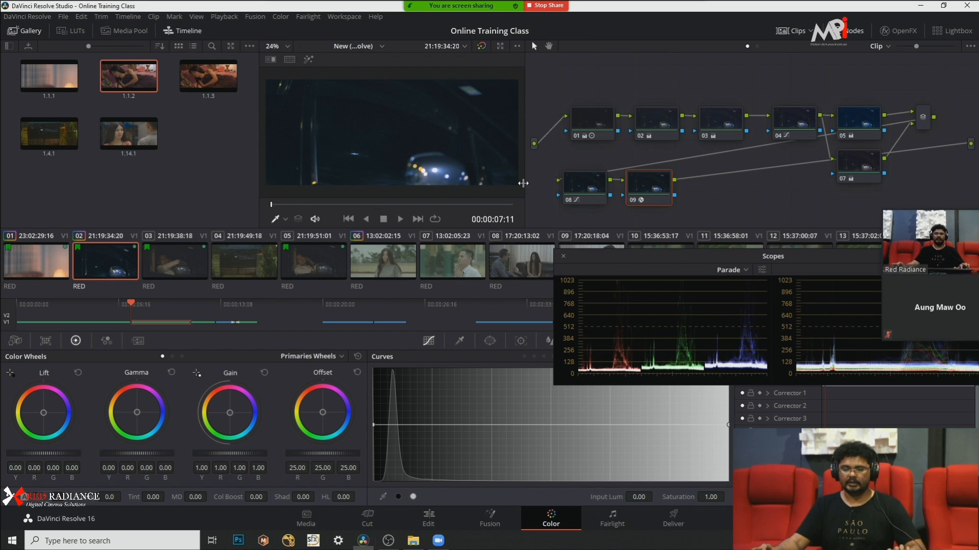
Step: Add serial node 10 after node 09 with the grade of clip 01's node 08, and check the shot in full screen
key("alt+s")
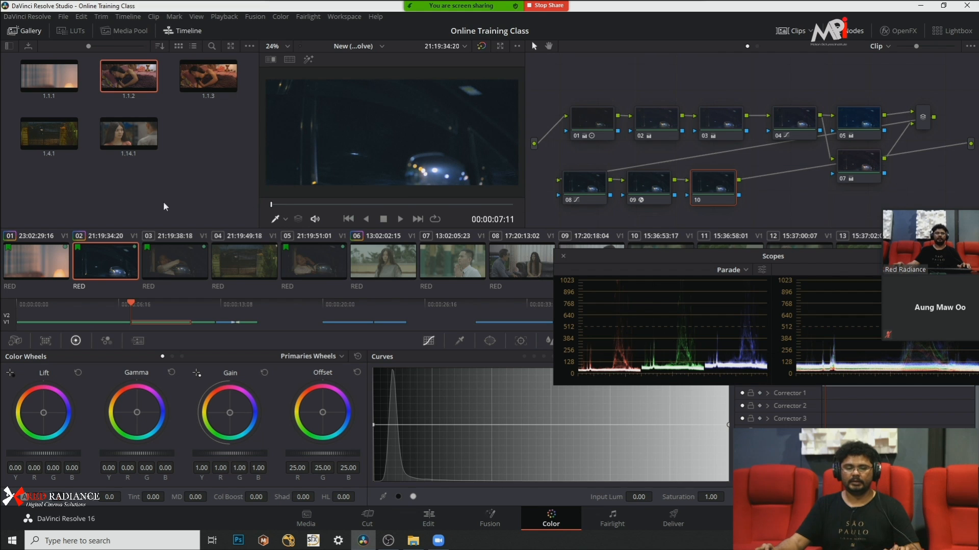
left_click(34, 258)
left_click(784, 180)
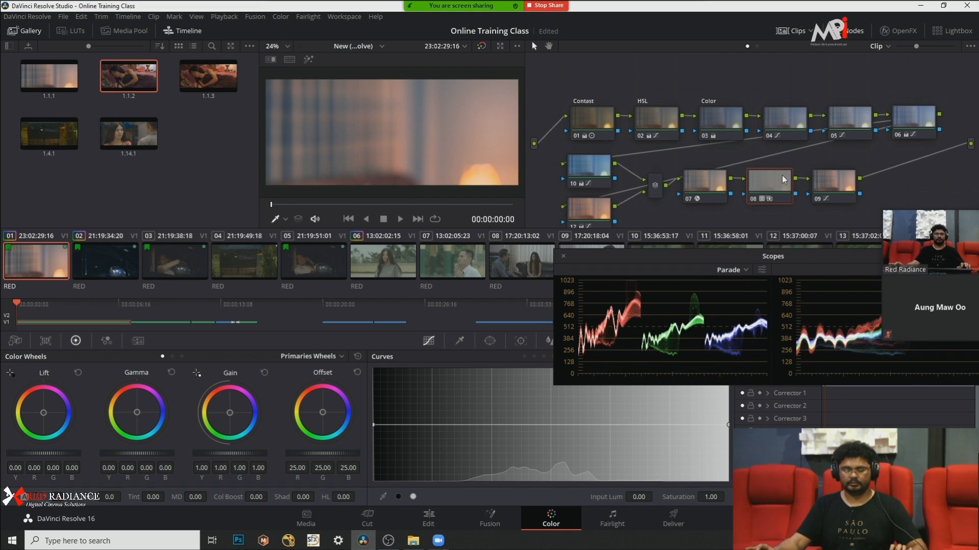
left_click(121, 259)
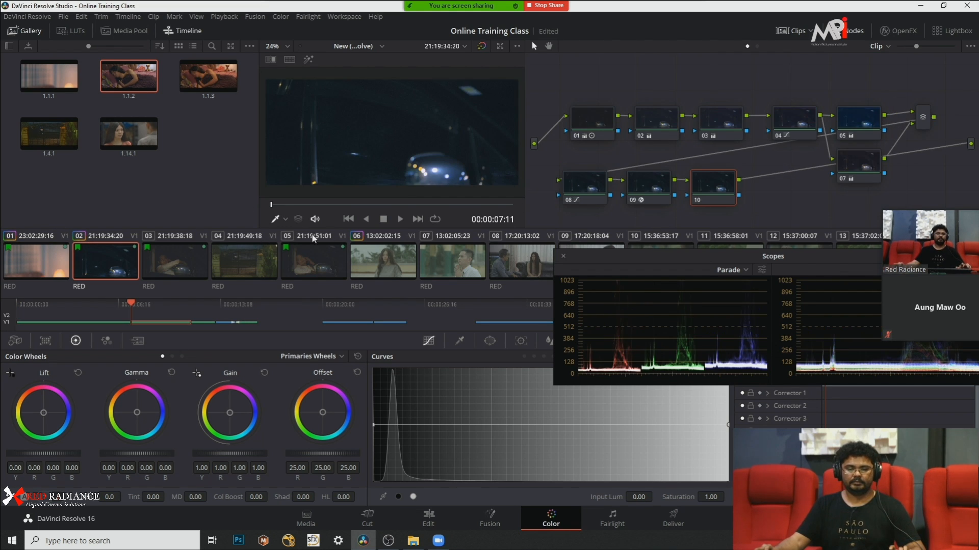
left_click(492, 204)
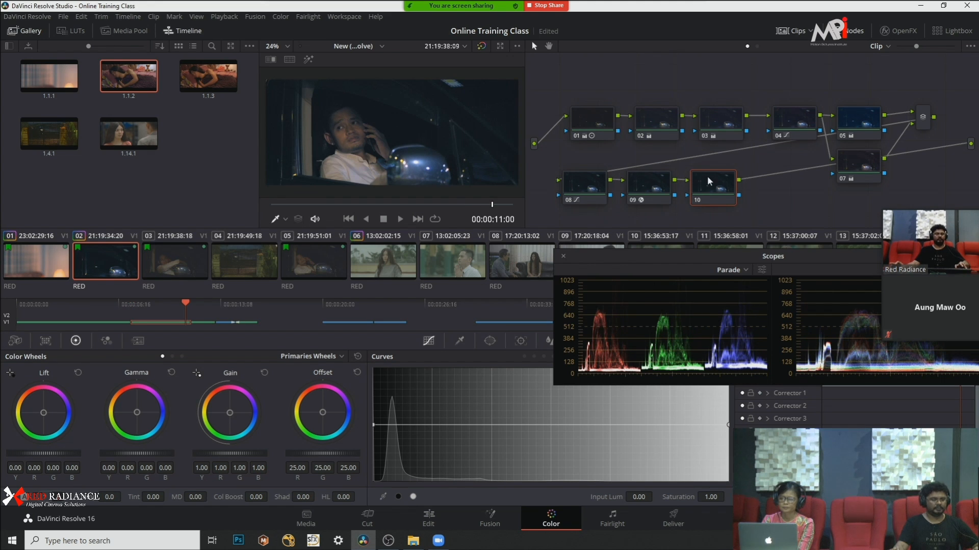
key("ctrl+d")
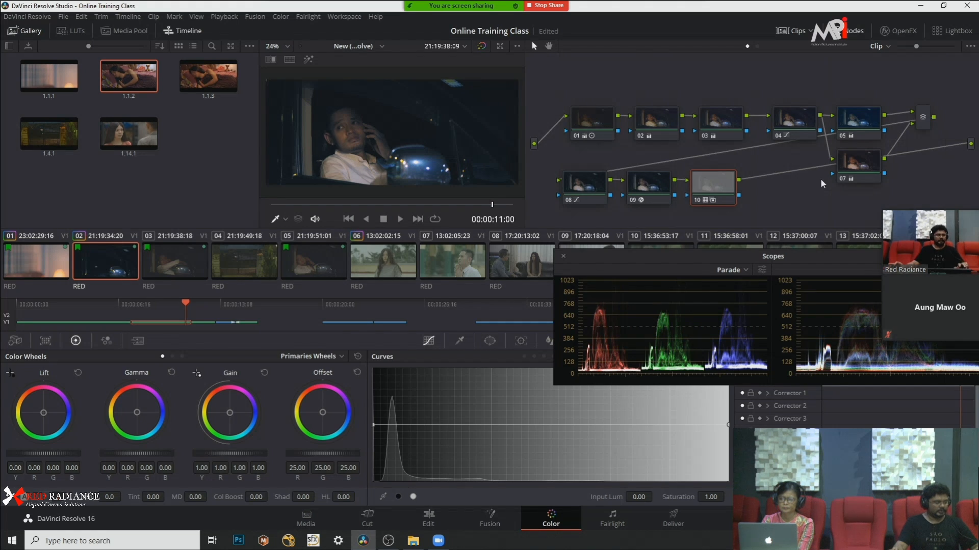
key("ctrl+f")
key("Escape")
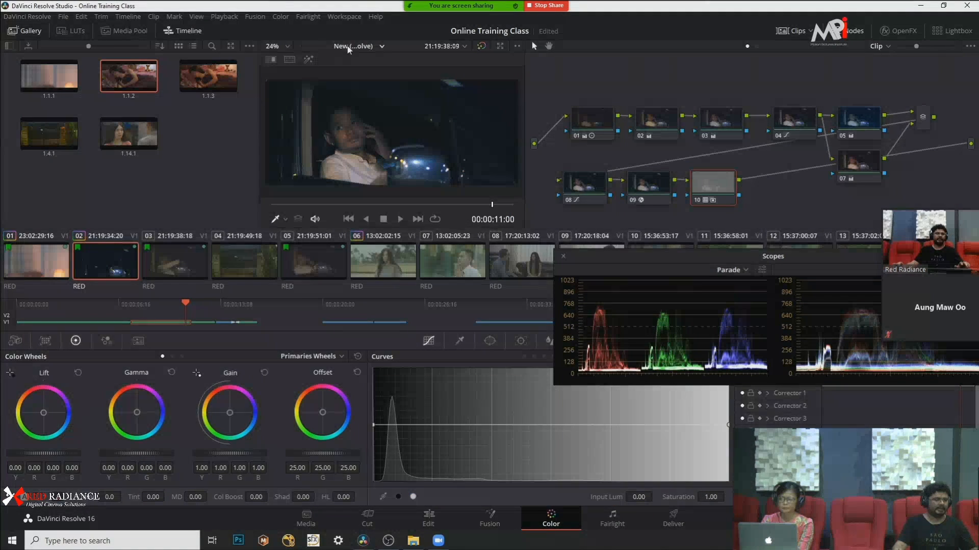
Step: Compare clips 01 and 02 side by side in a Selected Clips split screen, using the scopes and a full-screen view
left_click(288, 61)
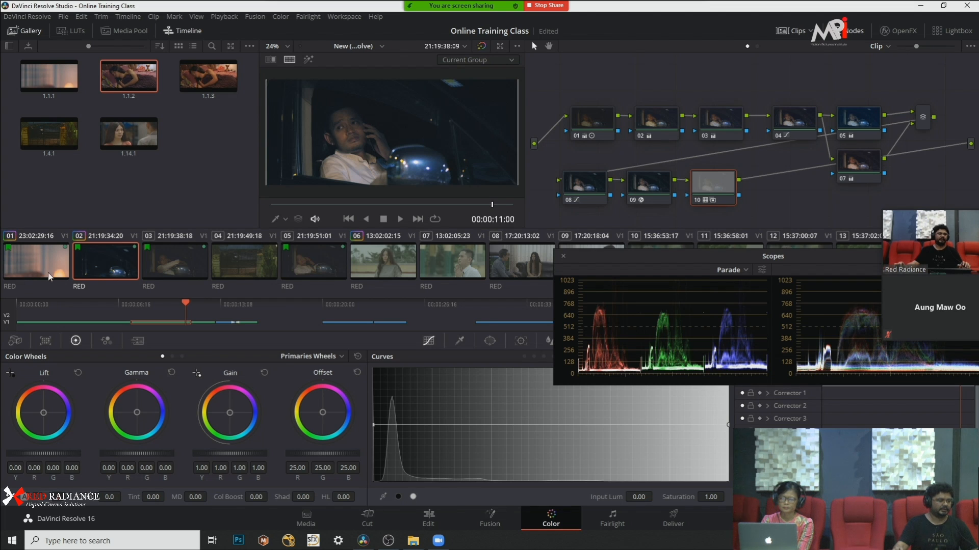
left_click(35, 255, "ctrl")
left_click(487, 60)
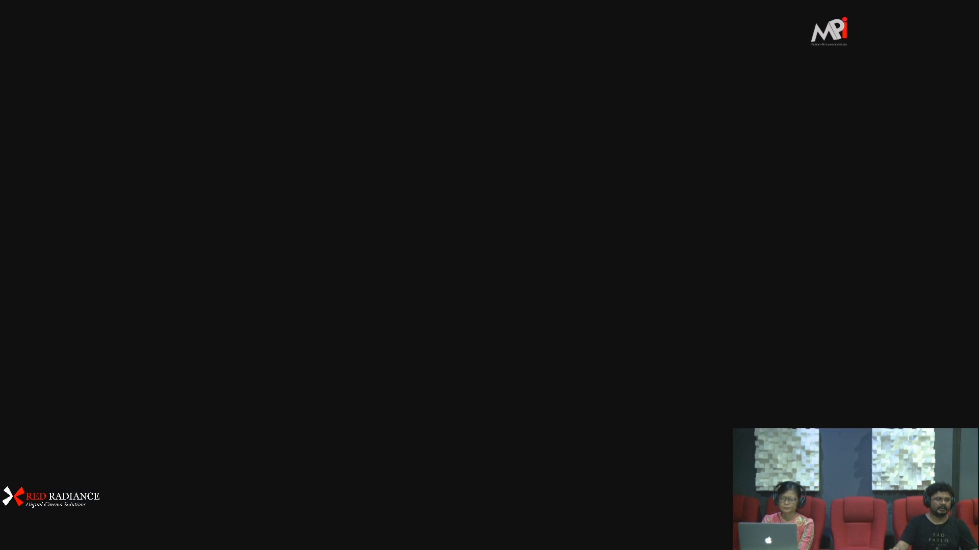
left_click(491, 119)
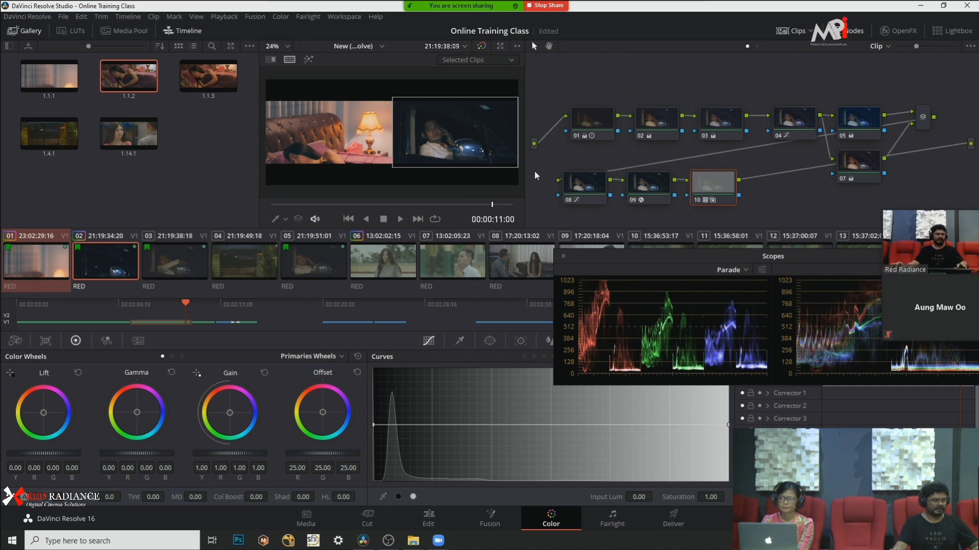
left_click_drag(708, 255, 630, 233)
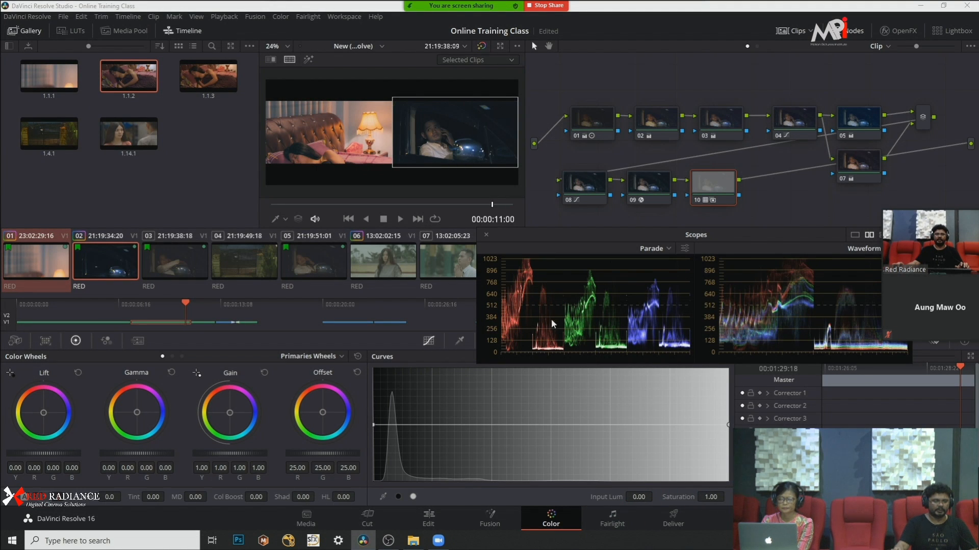
mouse_move(769, 237)
left_mouse_down()
mouse_move(737, 244)
mouse_move(768, 246)
left_mouse_up()
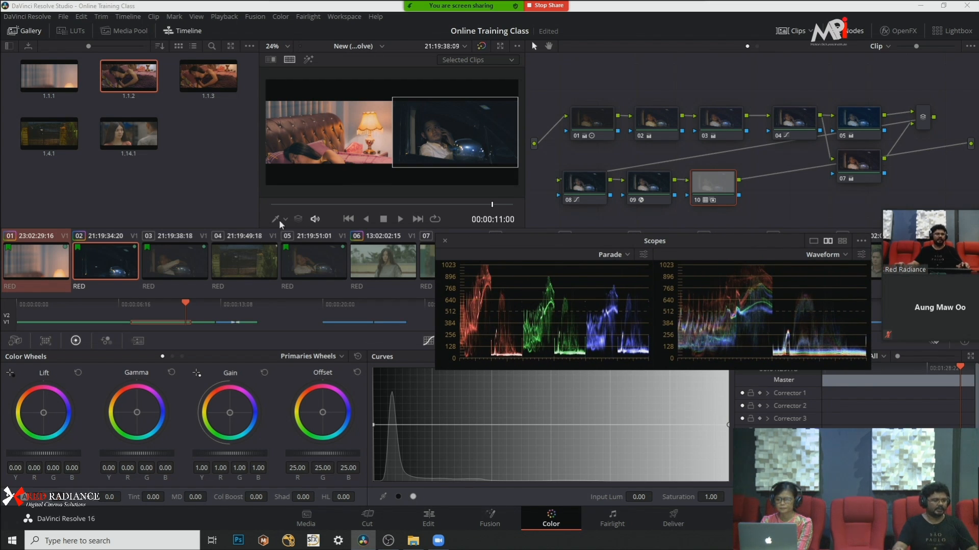
key("p")
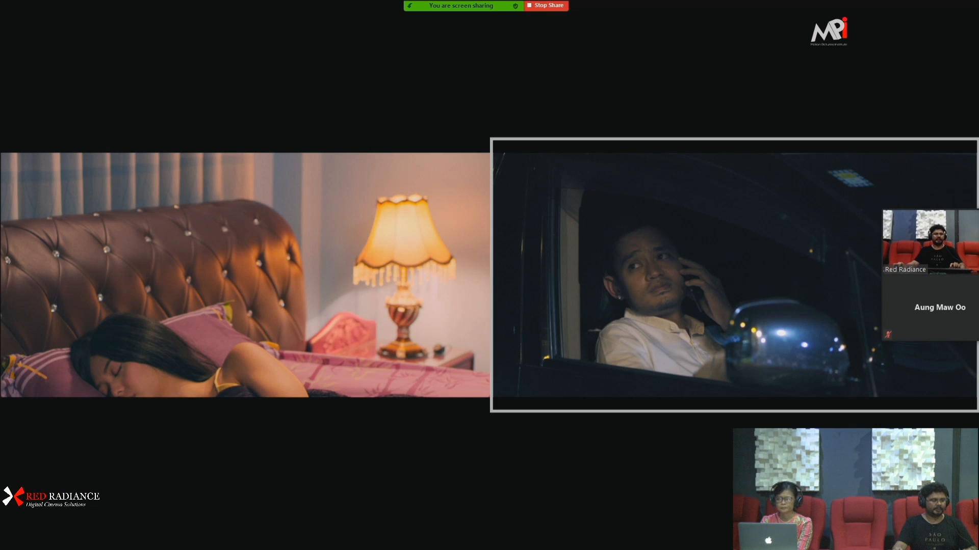
Step: Play the side-by-side comparison of clips 01 and 02 in full screen, and restore the split comparison with clip 02 at 00:00:09:20
key("space")
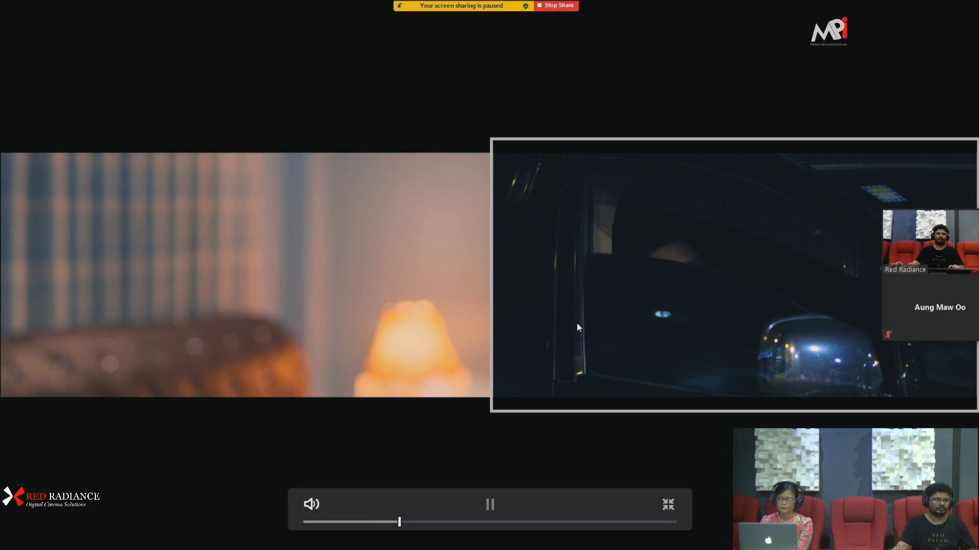
key("space")
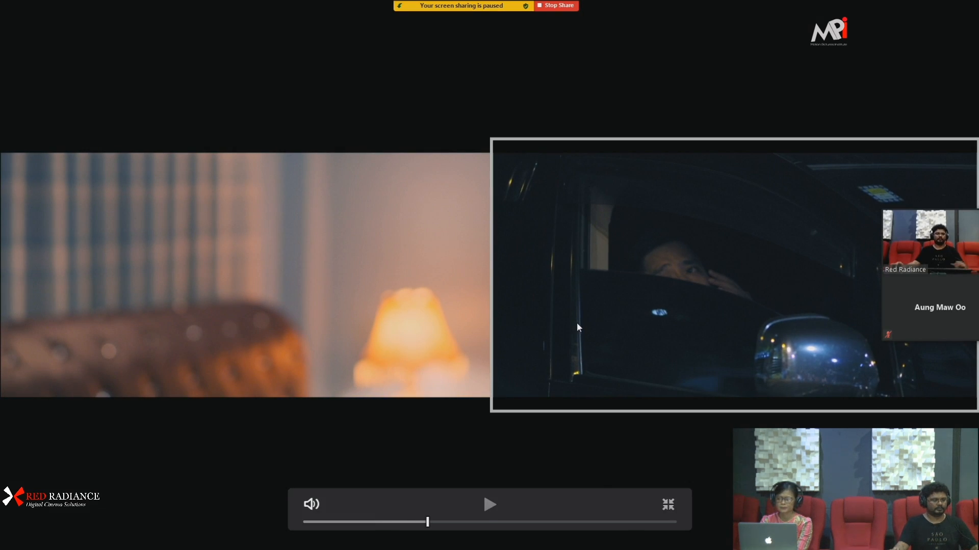
key("Escape")
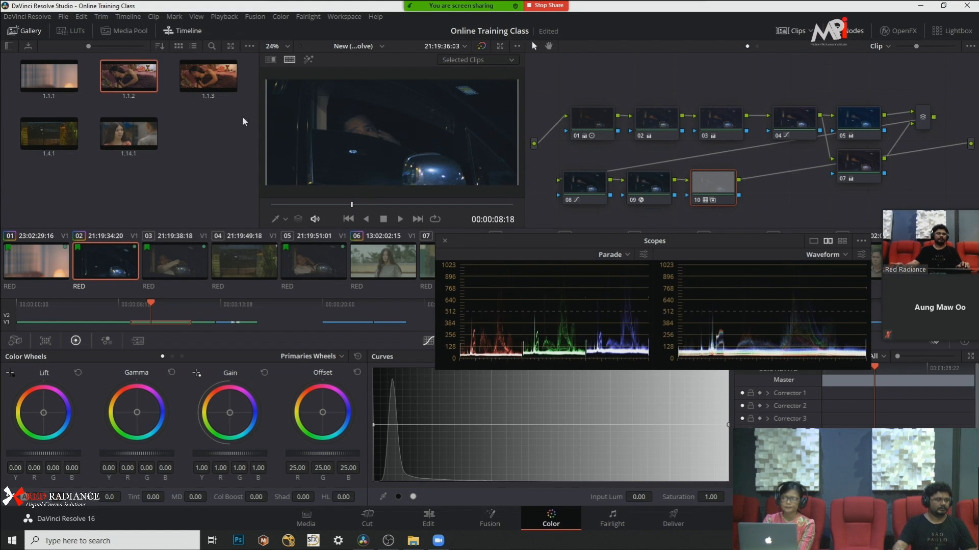
left_click(41, 261, "ctrl")
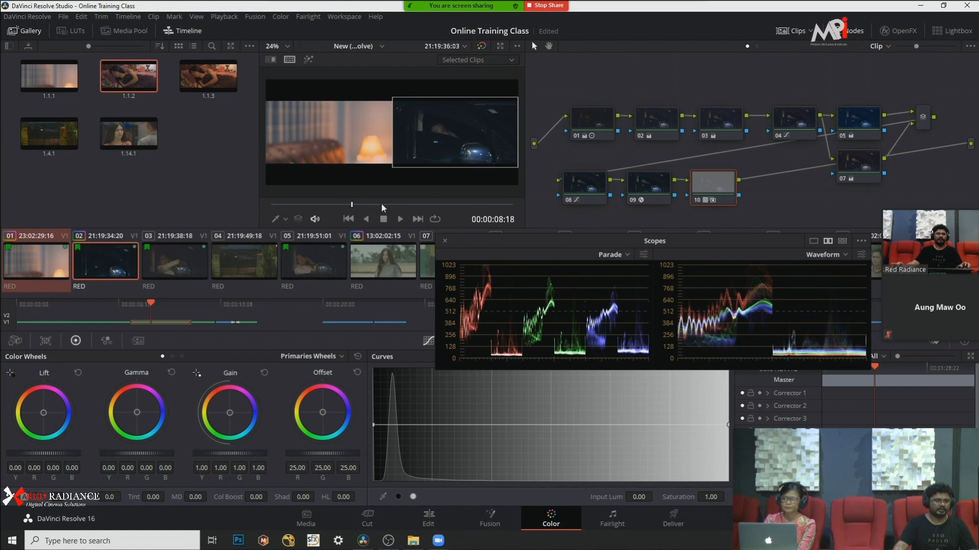
left_click(419, 205)
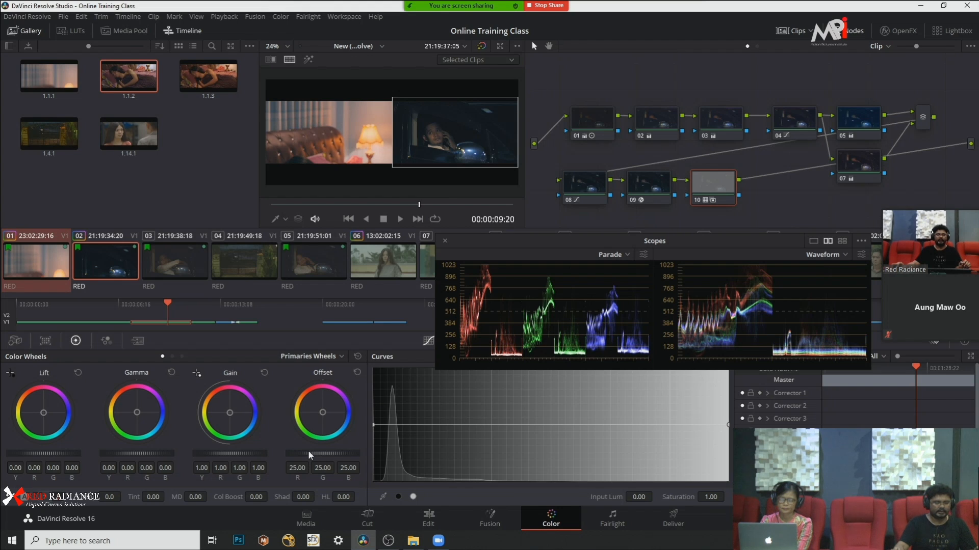
Step: Add serial node 11 after node 10 in clip 02 with lift -0.02, gamma 0.03, gain 1.11 and offset 30.10
mouse_move(322, 454)
left_mouse_down()
mouse_move(370, 453)
mouse_move(339, 453)
left_mouse_up()
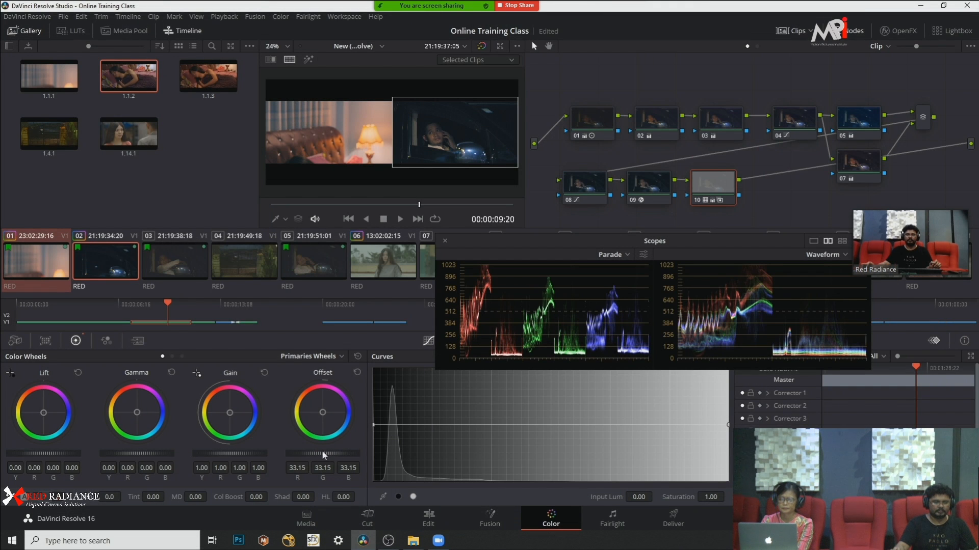
key("ctrl+z")
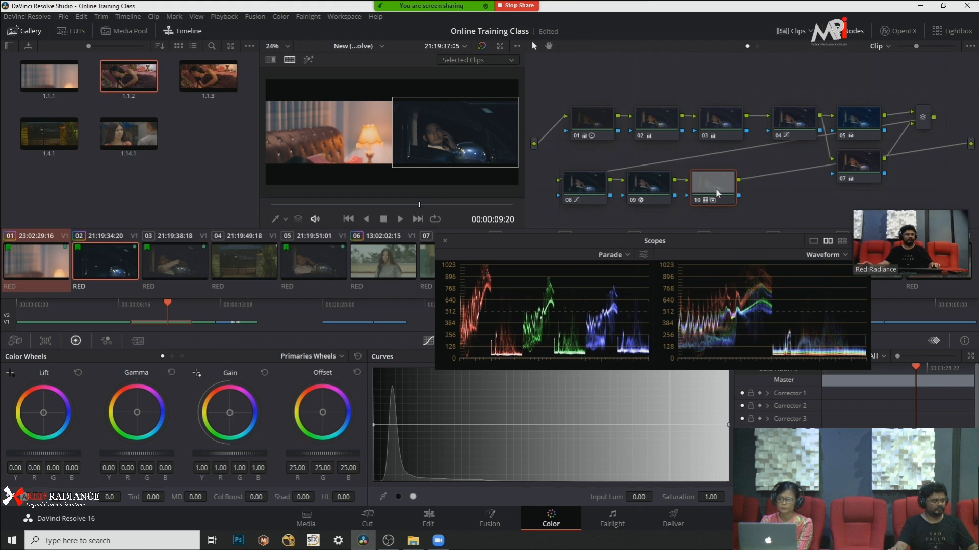
key("alt+s")
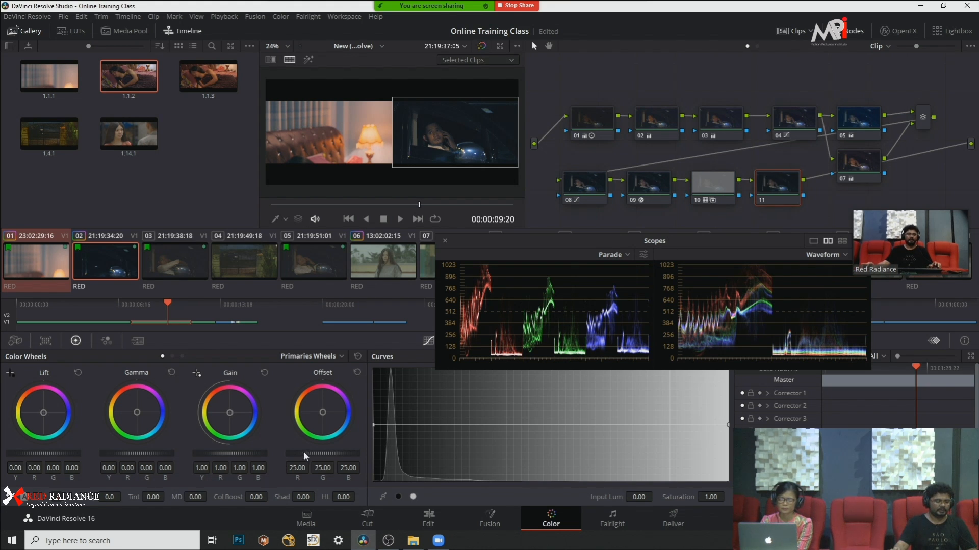
left_click_drag(321, 453, 334, 453)
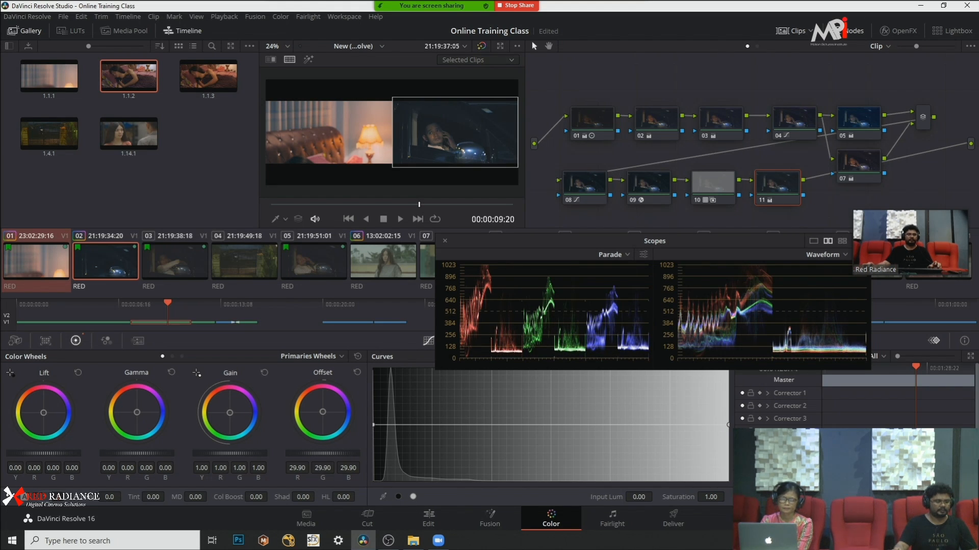
left_click_drag(51, 455, 47, 456)
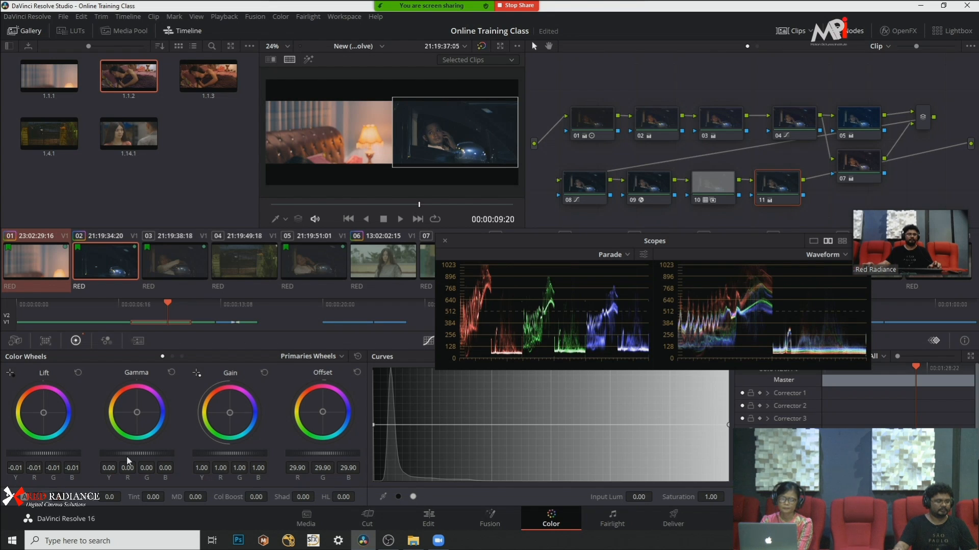
left_click_drag(127, 454, 137, 454)
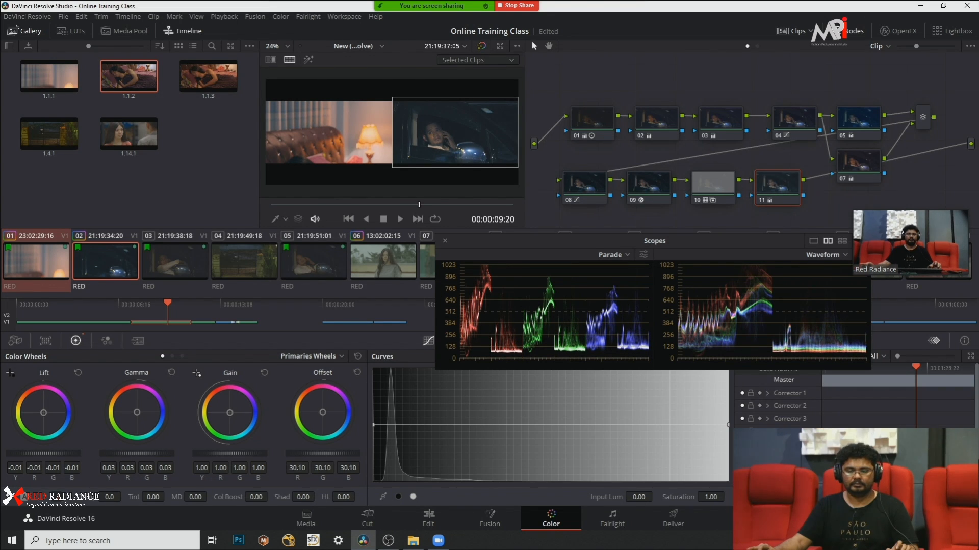
left_click_drag(225, 454, 240, 454)
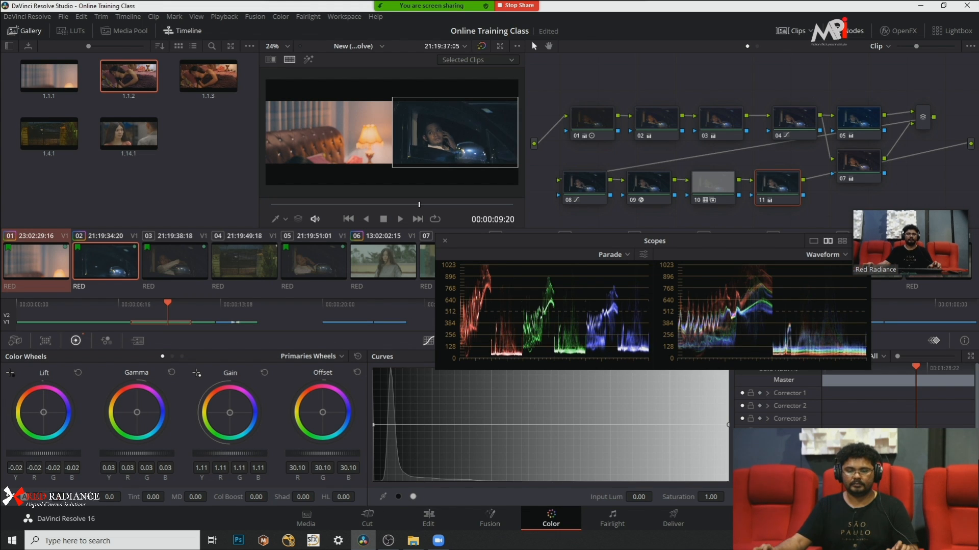
left_click_drag(44, 454, 42, 453)
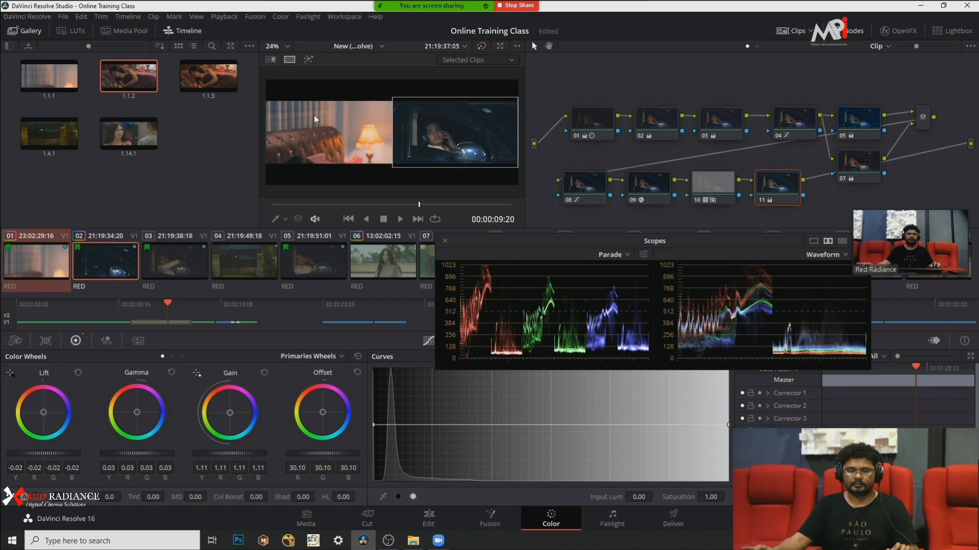
Step: Set the gain of clip 01's node 08 to 0.81 while viewing the frame at 00:00:07:00, and return to clip 02
left_click(271, 158)
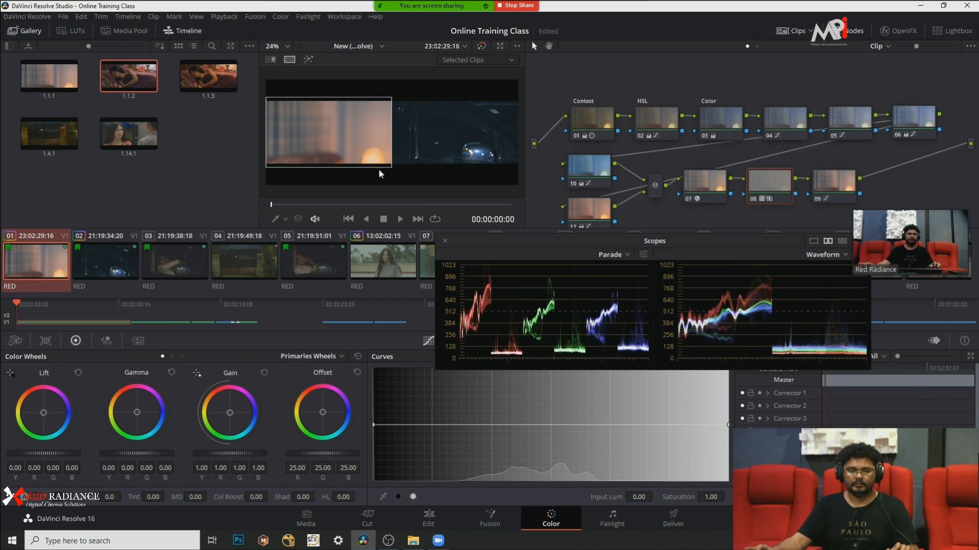
left_click(498, 204)
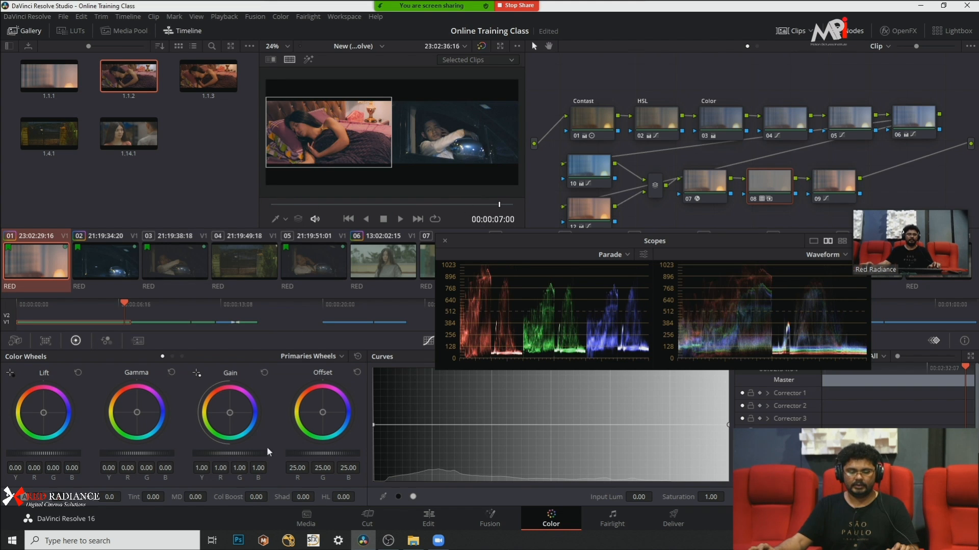
left_click_drag(233, 451, 222, 451)
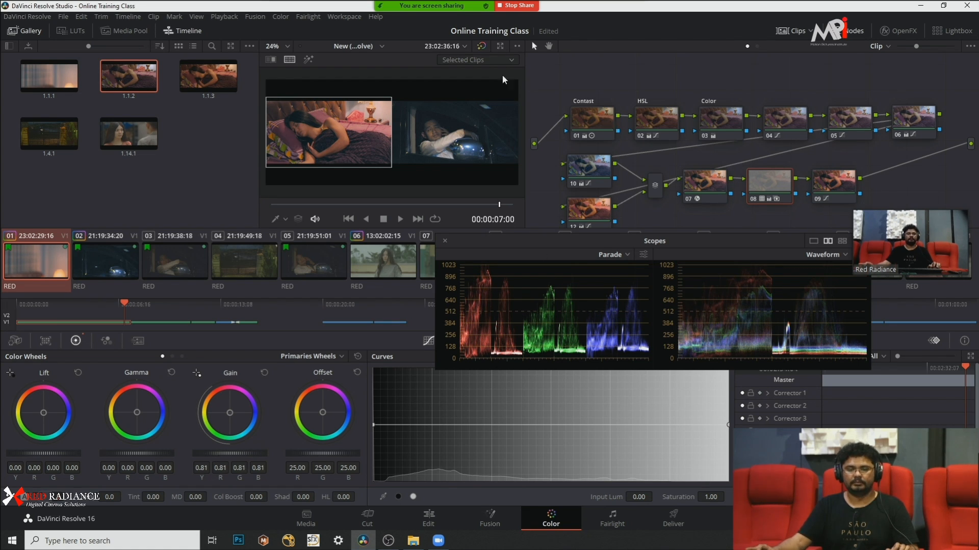
key("Down")
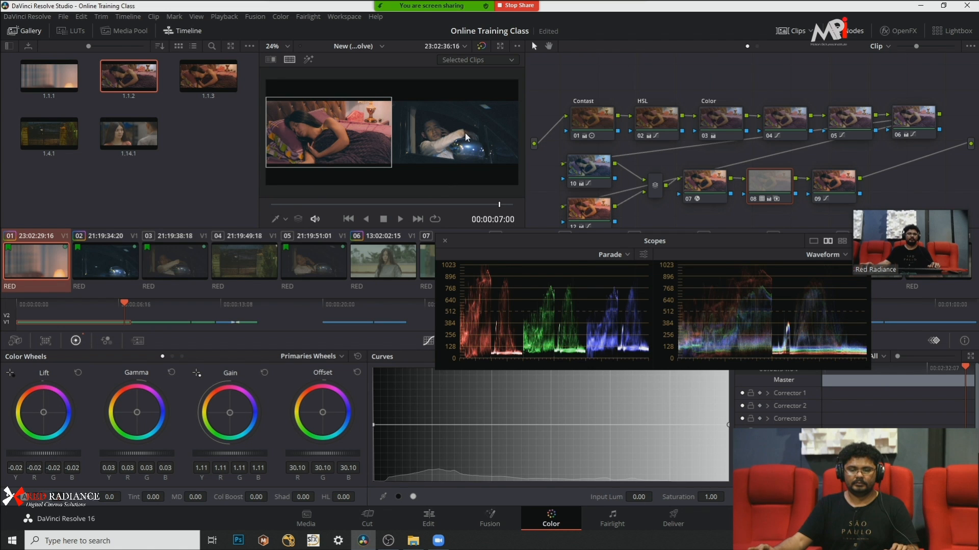
Step: At clip 02's last frame, add serial node 12 after node 11 with temperature -480, tint 50 and red gamma -0.01
left_click_drag(497, 206, 544, 206)
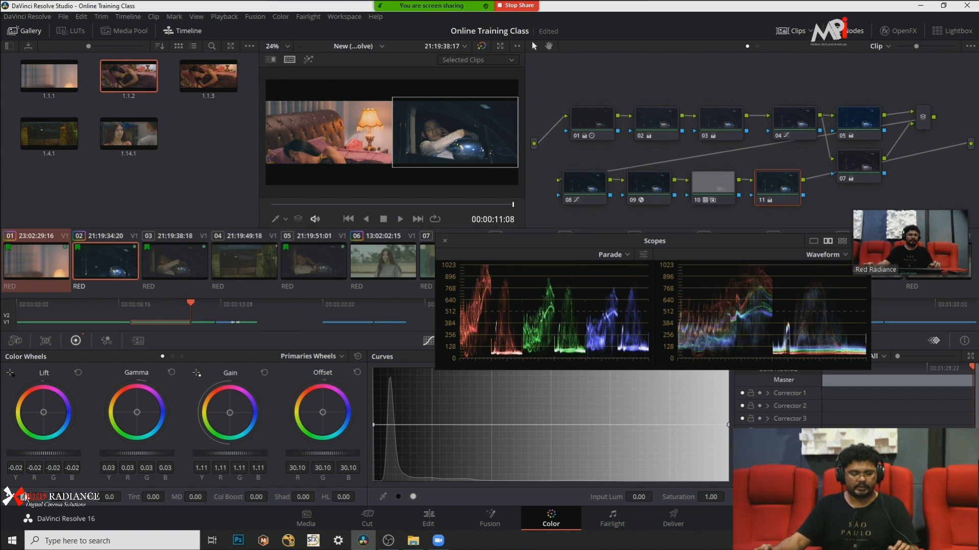
scroll(45, 503, "up", 3)
scroll(56, 501, "down", 3)
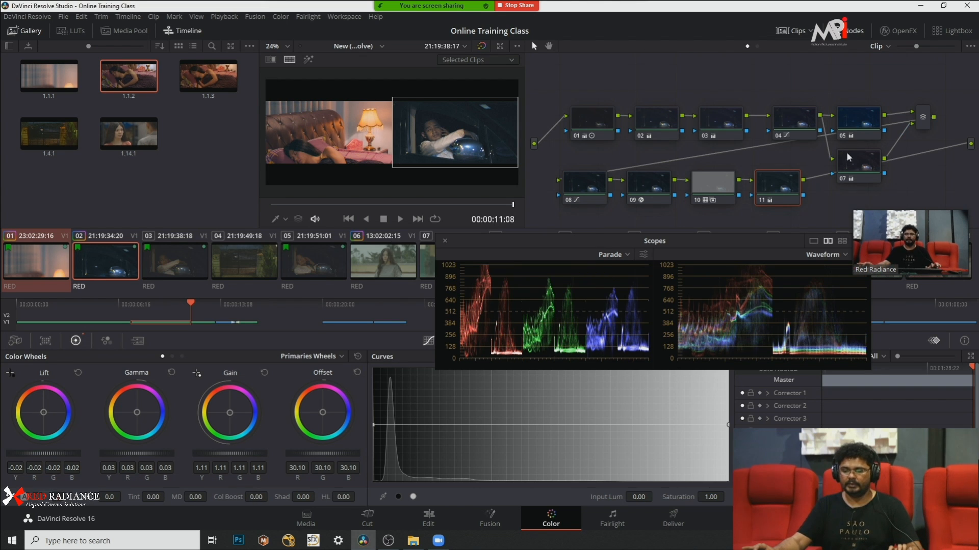
key("alt+s")
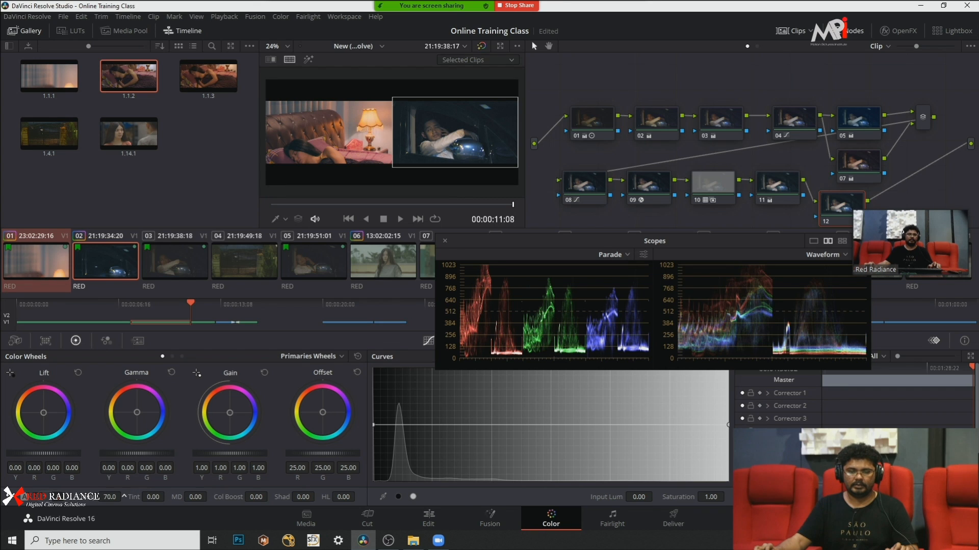
left_click_drag(111, 497, 76, 497)
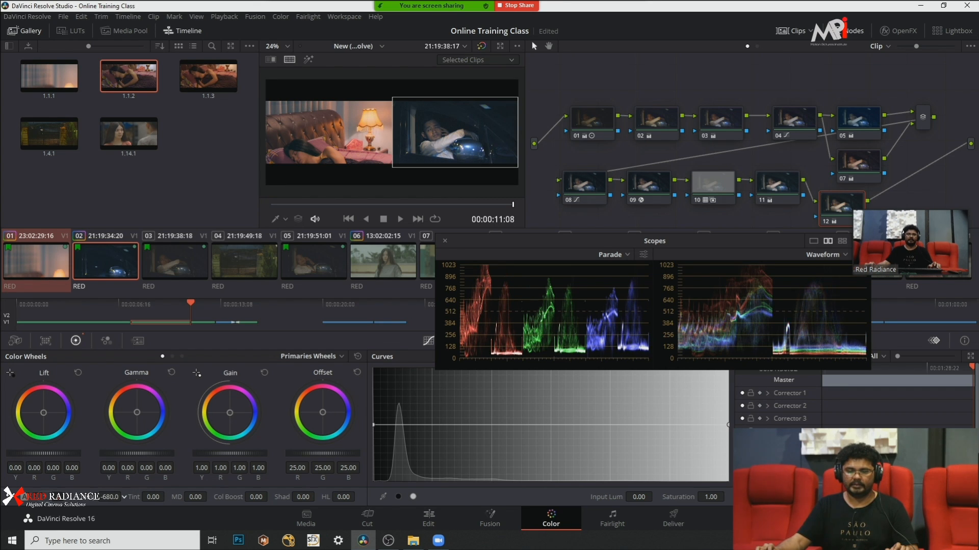
left_click_drag(154, 497, 166, 497)
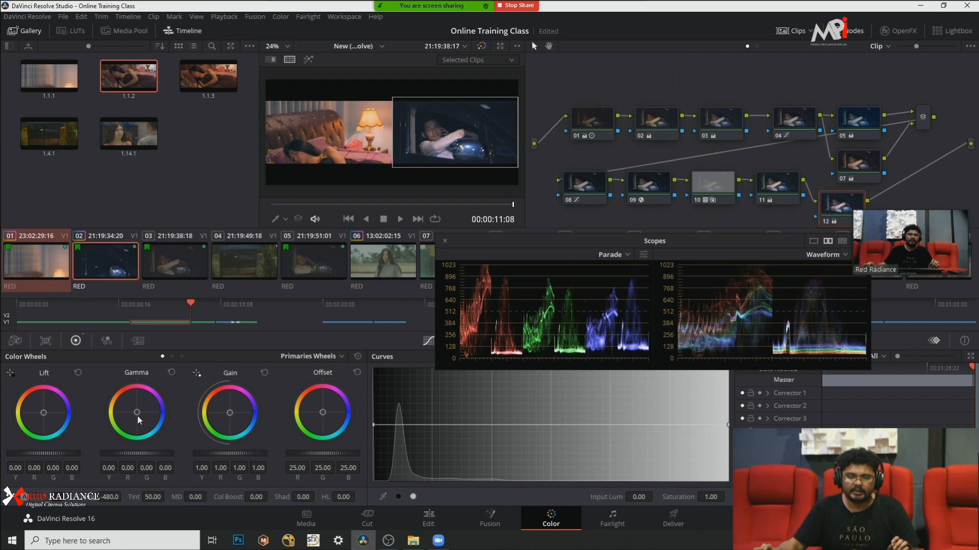
left_click_drag(136, 415, 136, 414)
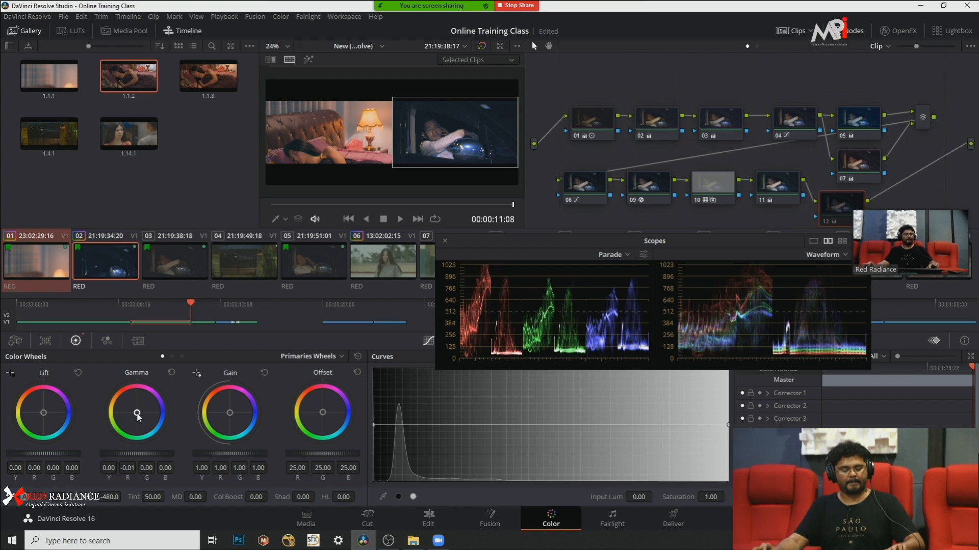
Step: Play the two clips side by side in full screen to judge the match, and restore the split comparison with clip 01
key("ctrl+f")
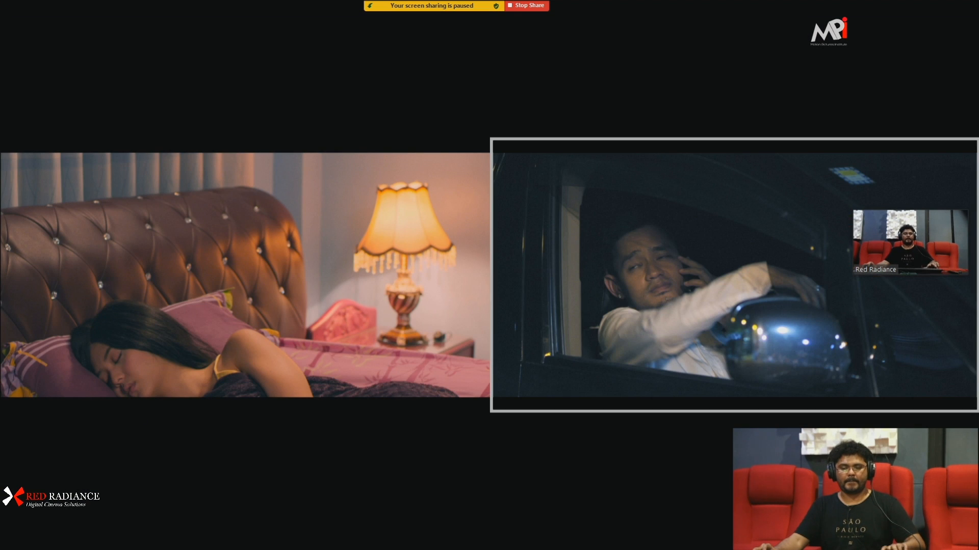
key("space")
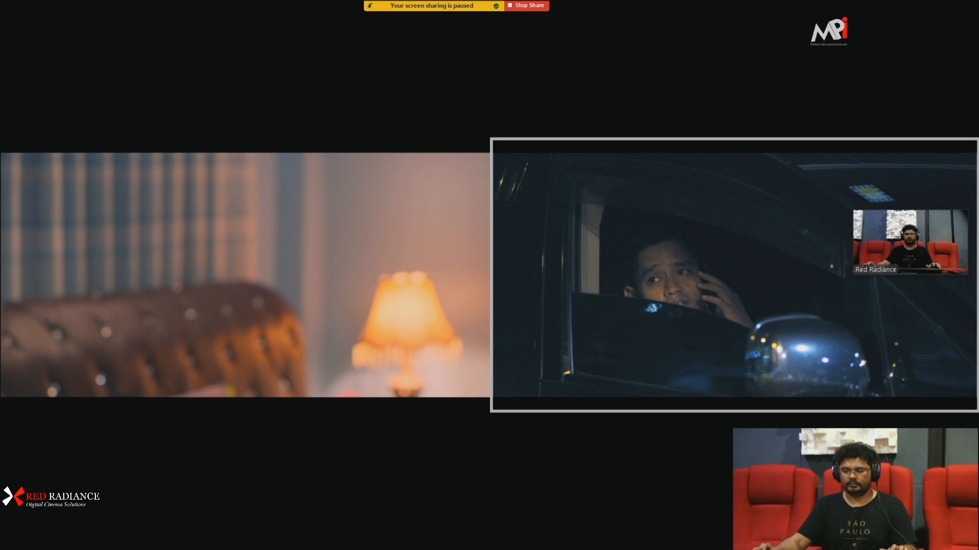
key("Escape")
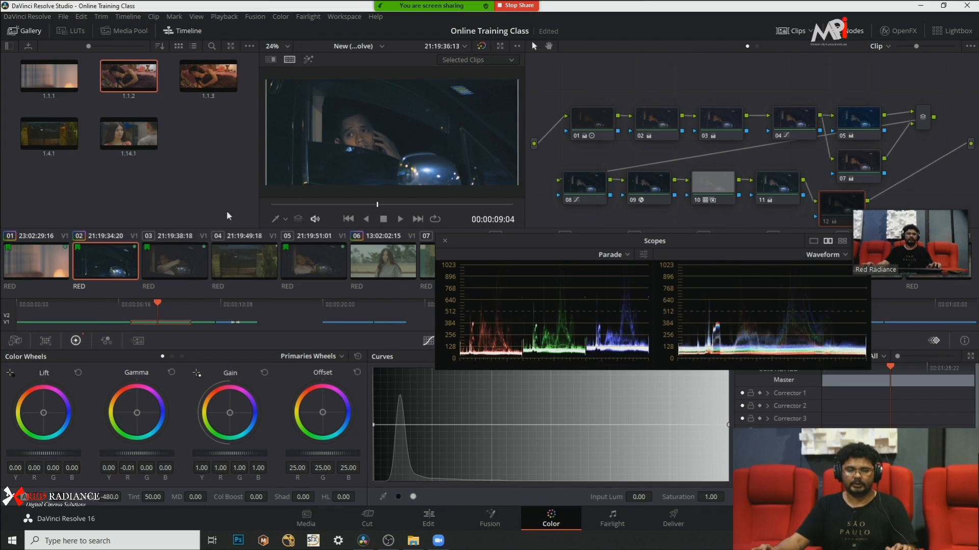
left_click(29, 258, "ctrl")
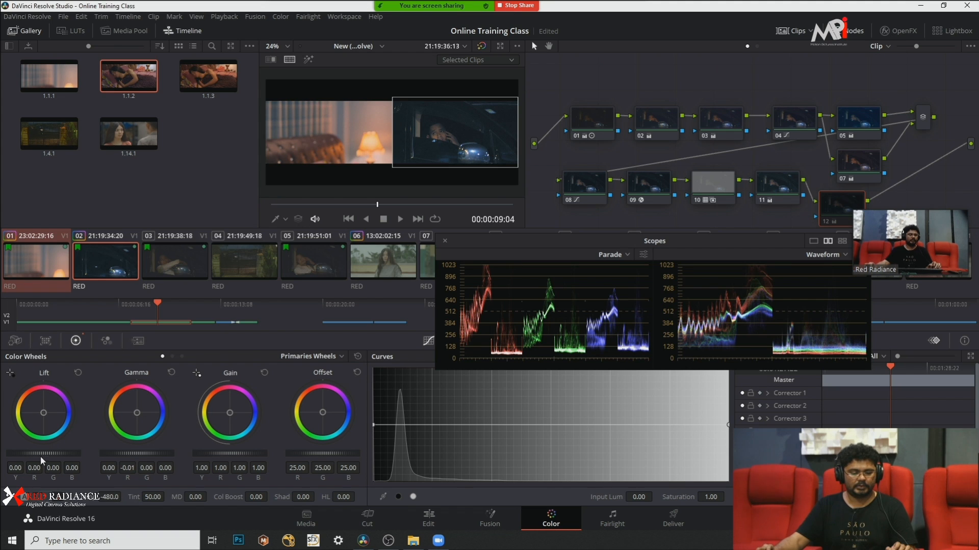
Step: On clip 02's node 08, nudge the custom curve's black point slightly inward and add a control point in the lower midtones
left_click(760, 182)
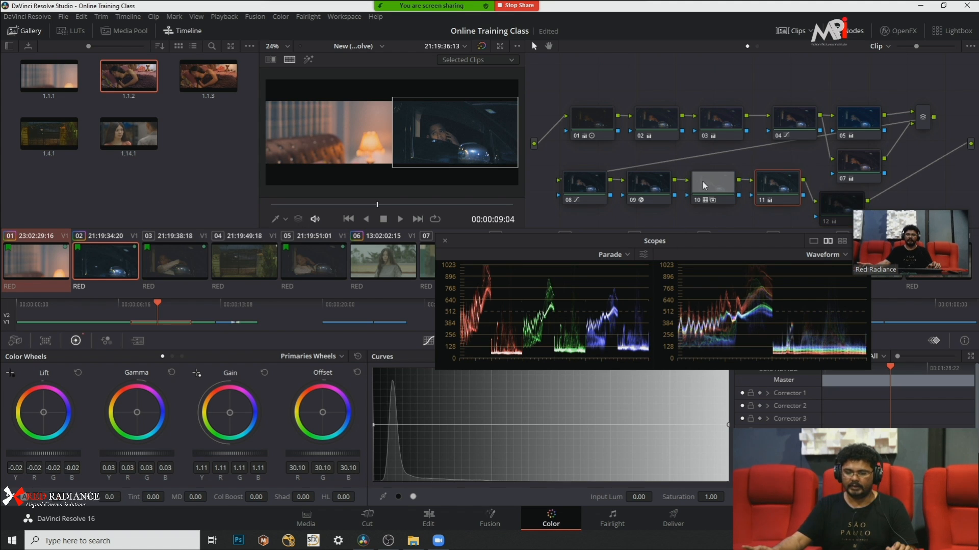
left_click(571, 187)
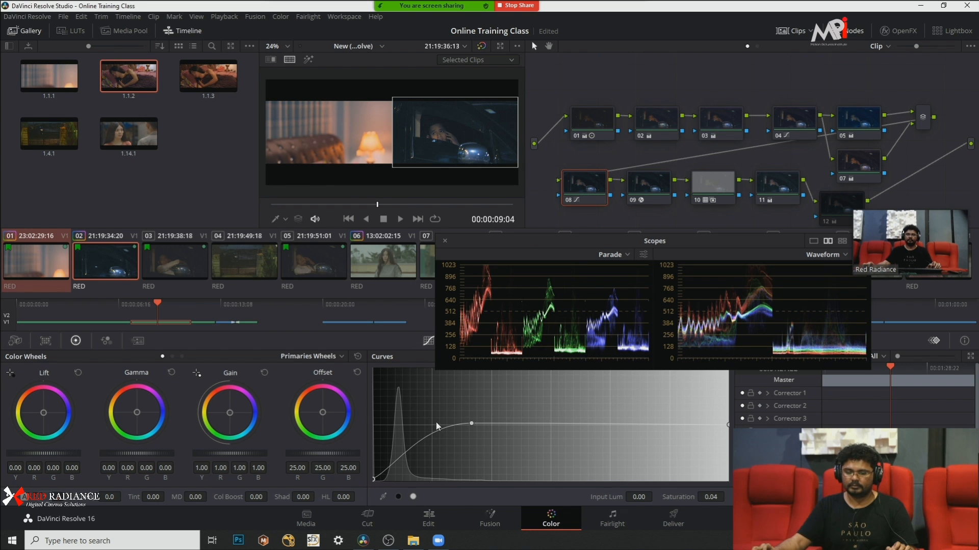
left_click_drag(506, 237, 632, 185)
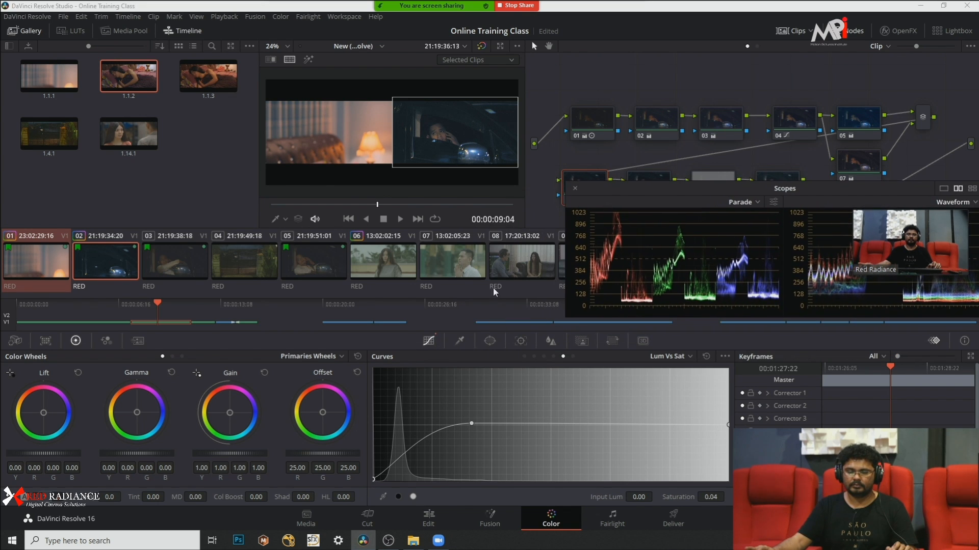
left_click(524, 356)
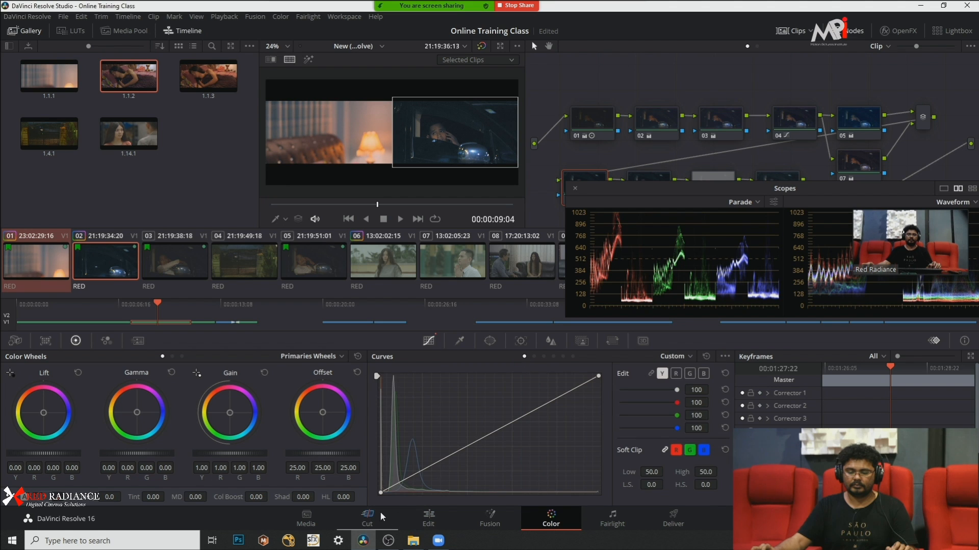
mouse_move(380, 493)
left_mouse_down()
mouse_move(394, 493)
mouse_move(383, 492)
left_mouse_up()
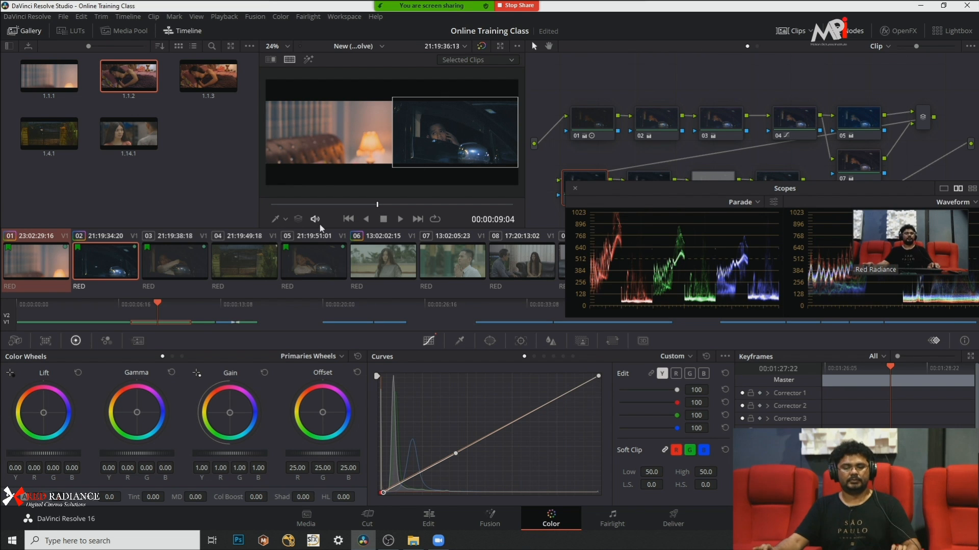
Step: Review the curve change against clip 01 in full screen, scrubbing through to clip 02's last frame
key("ctrl+shift+w")
key("ctrl+f")
key("space")
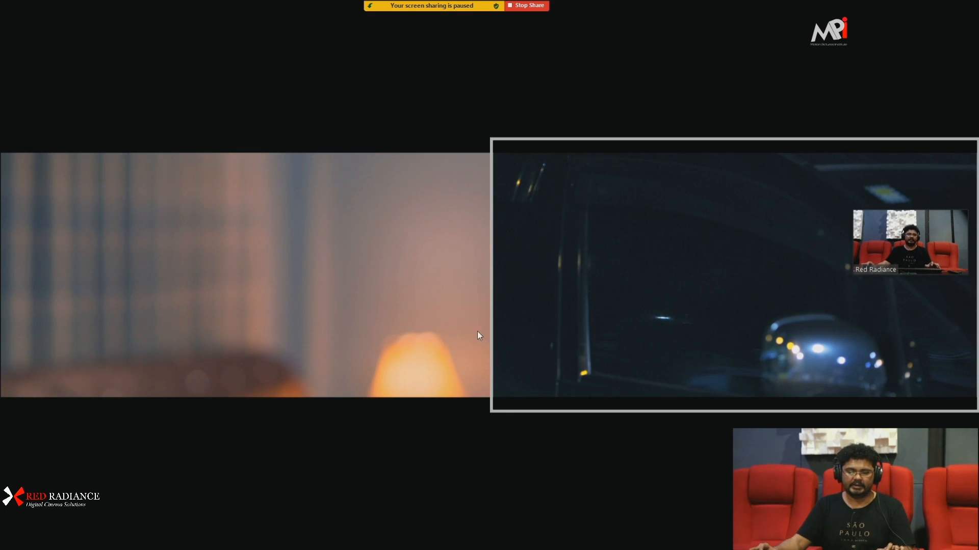
mouse_move(325, 504)
left_click_drag(383, 521, 687, 491)
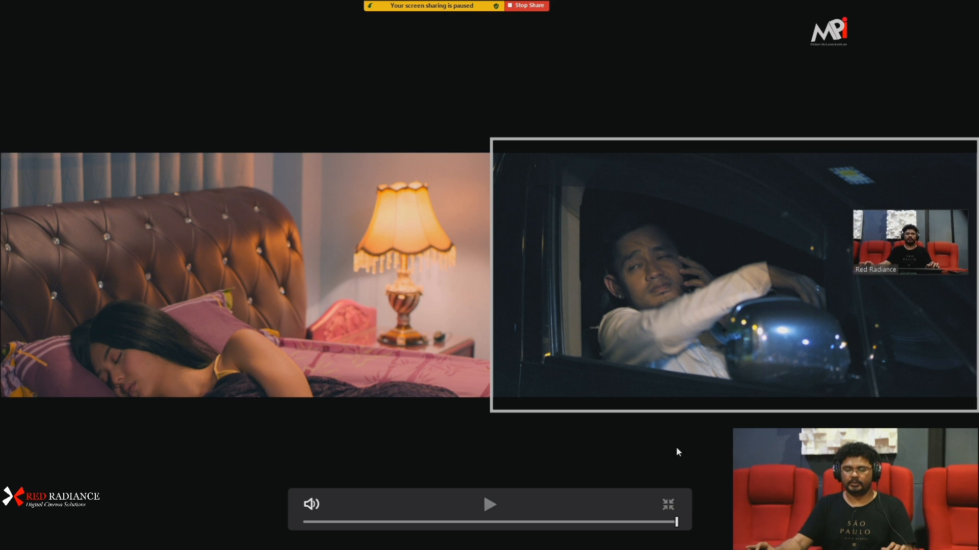
left_click(669, 507)
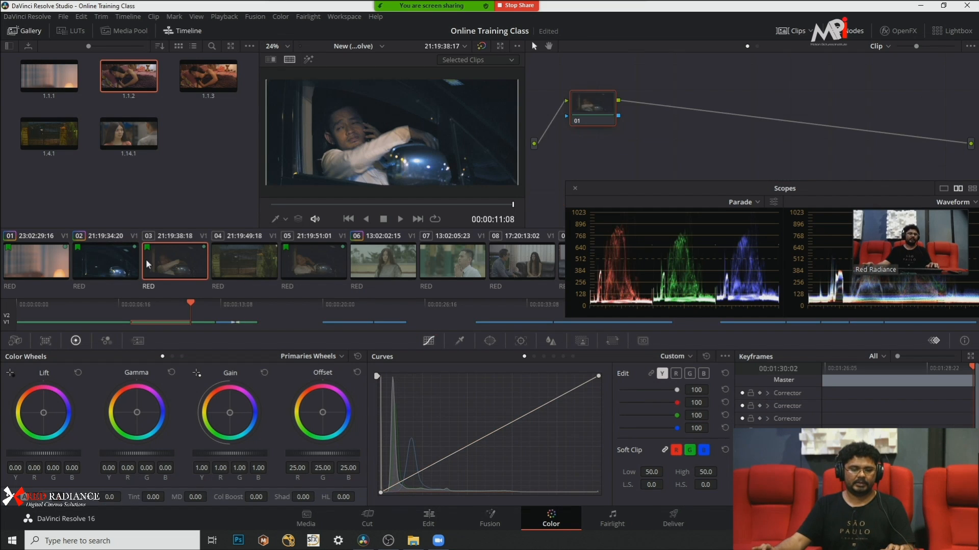
Step: Grab a still of clip 02, turn off the split screen, and apply the still's grade to clip 03
right_click(414, 140)
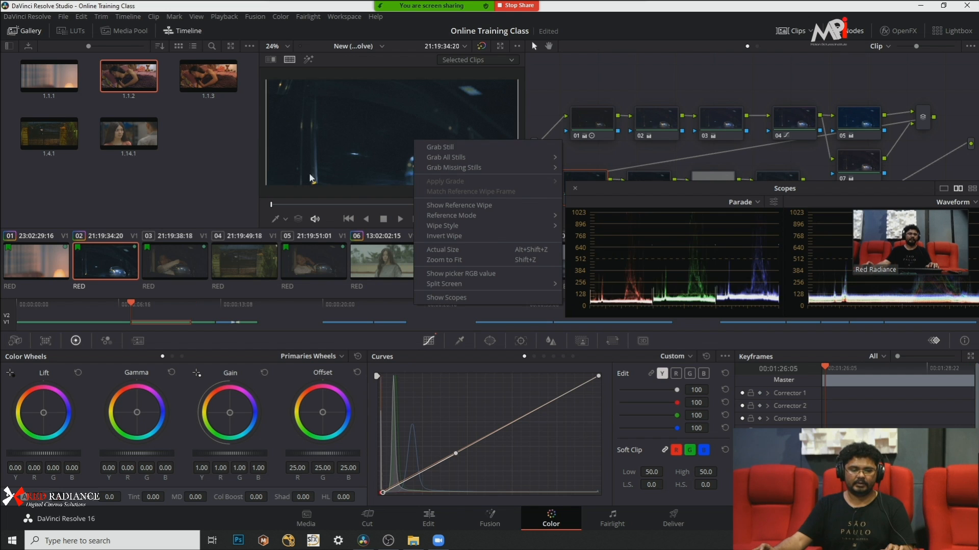
left_click(435, 147)
left_click(186, 267)
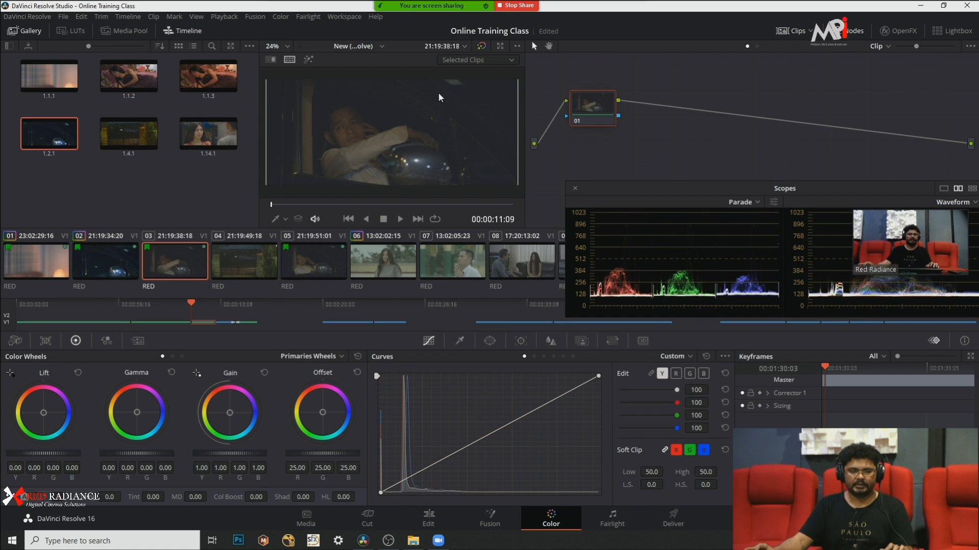
left_click(289, 60)
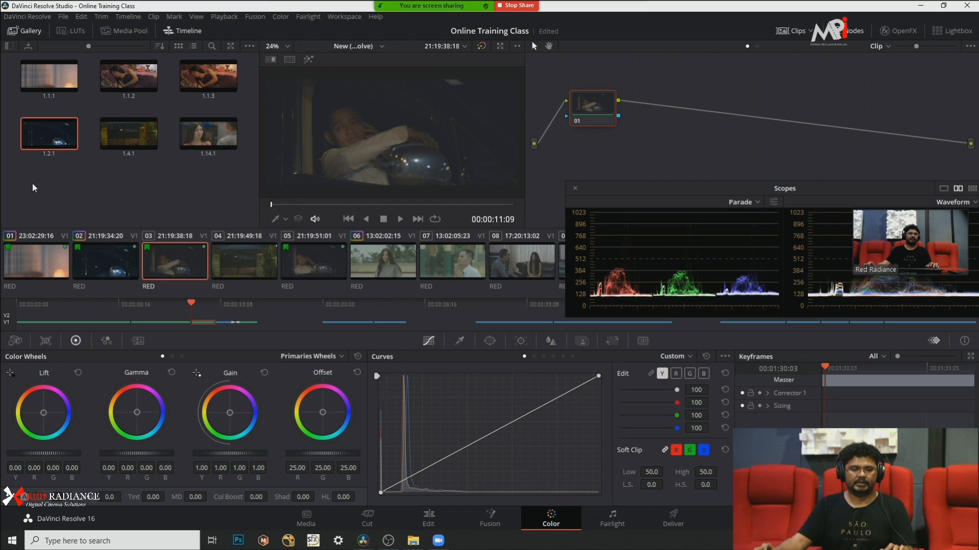
right_click(46, 142)
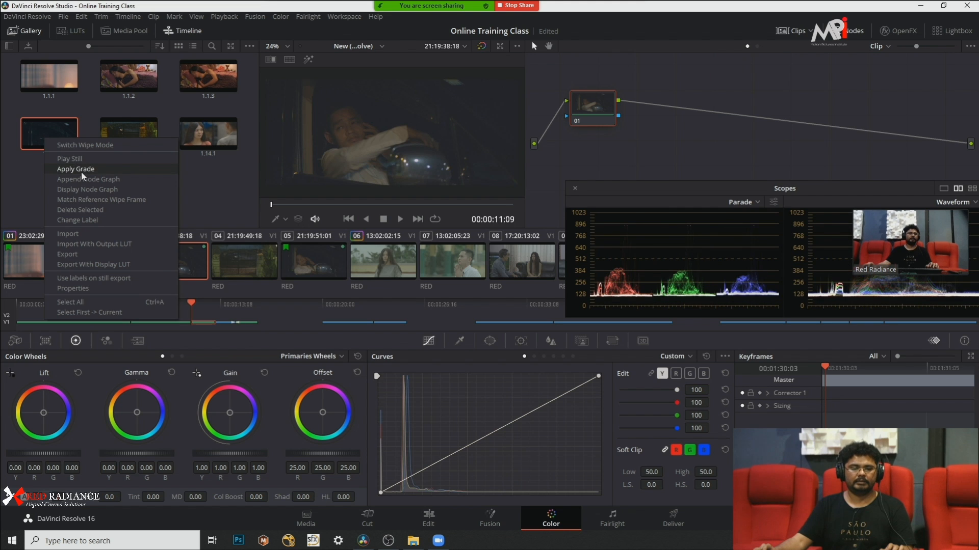
left_click(81, 170)
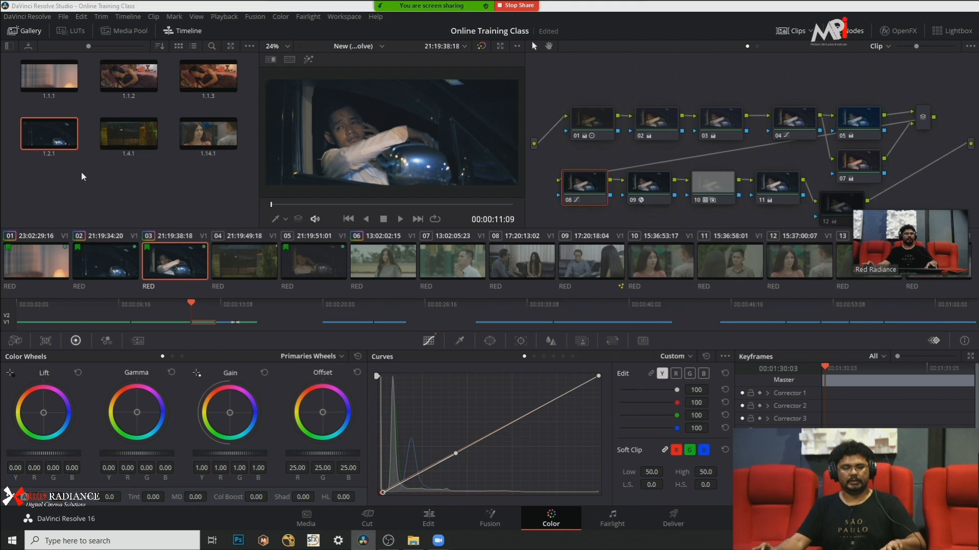
Step: Play on from clip 03 in full screen, and apply the grade from still 1.2.1 to gate clip 04
key("ctrl+f")
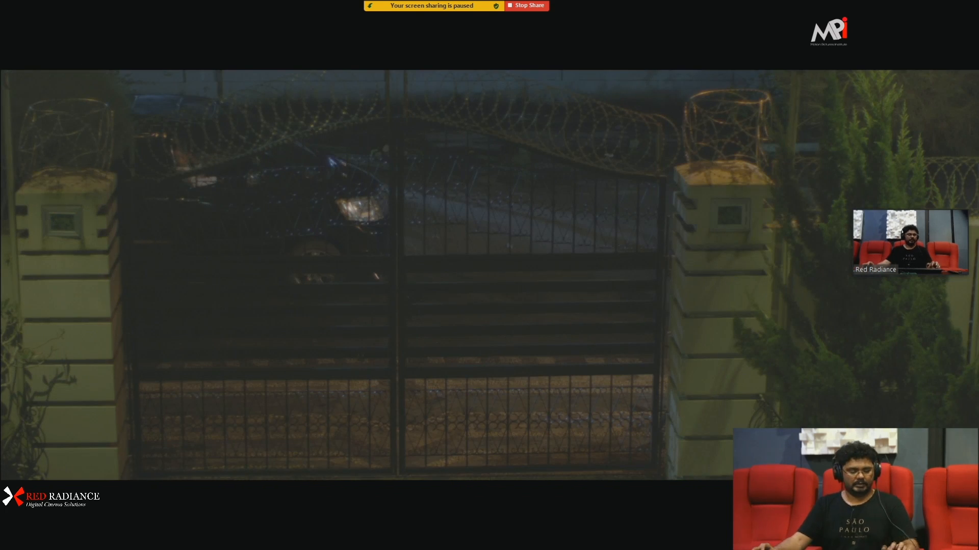
key("Escape")
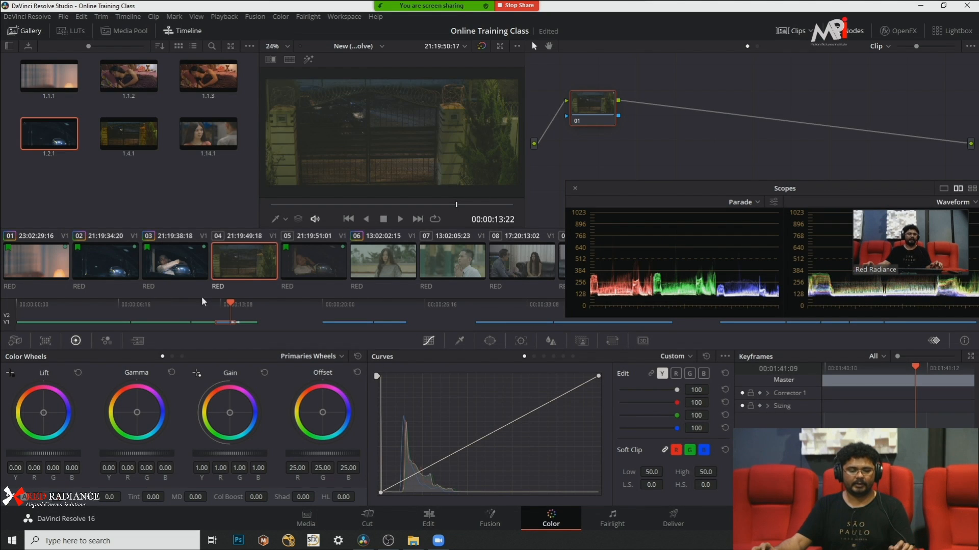
left_click(220, 303)
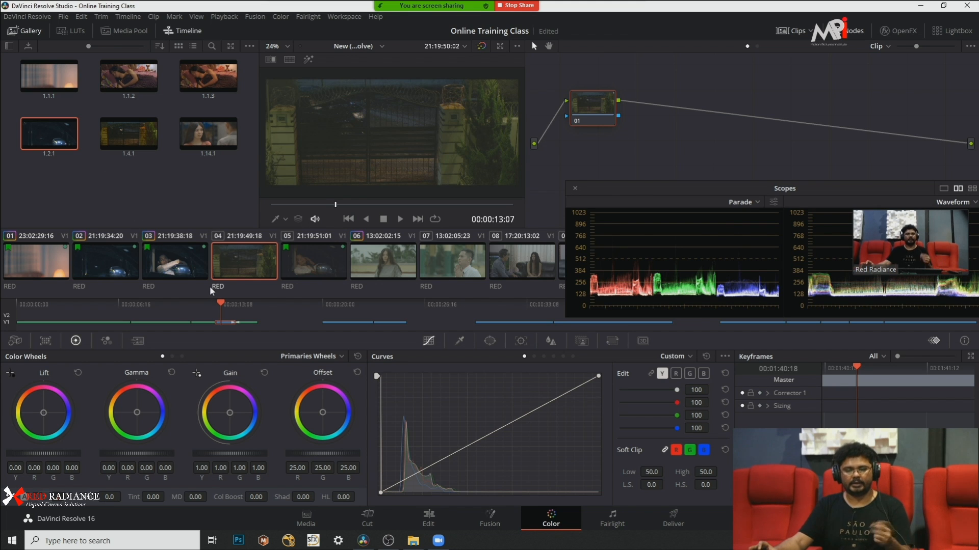
right_click(62, 138)
left_click(76, 165)
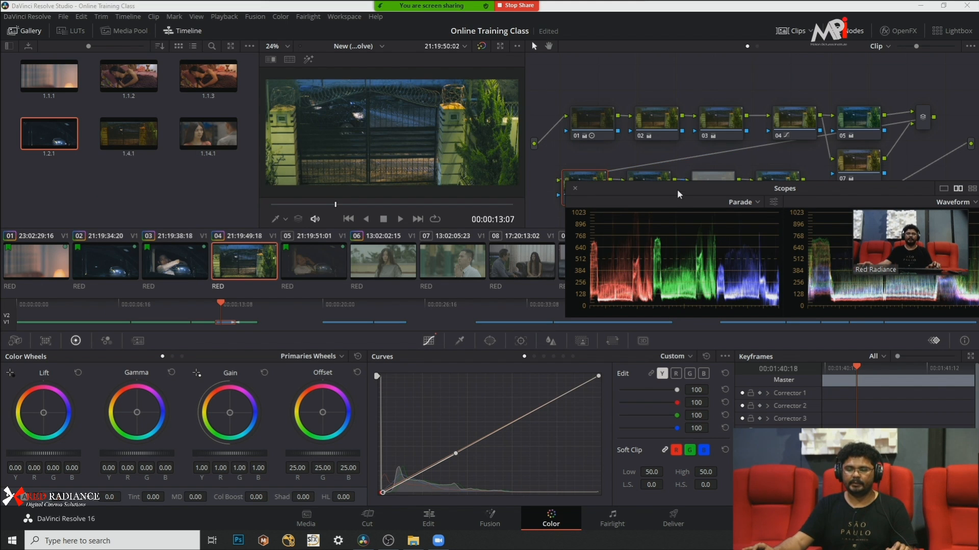
Step: Move the scopes window clear of the node graph and delete nodes 12 and 11 from clip 04's grade
left_click_drag(677, 189, 678, 273)
scroll(693, 152, "down", 3)
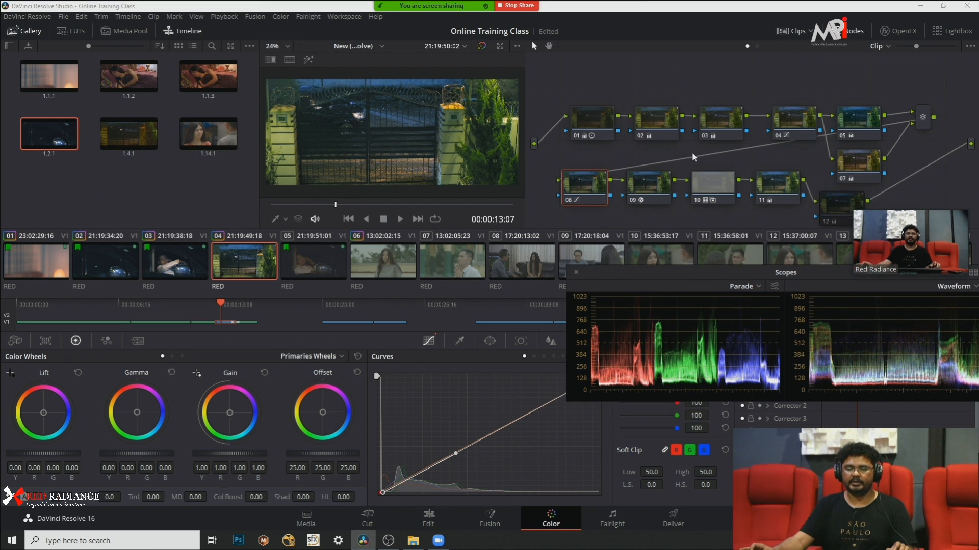
left_click(840, 181)
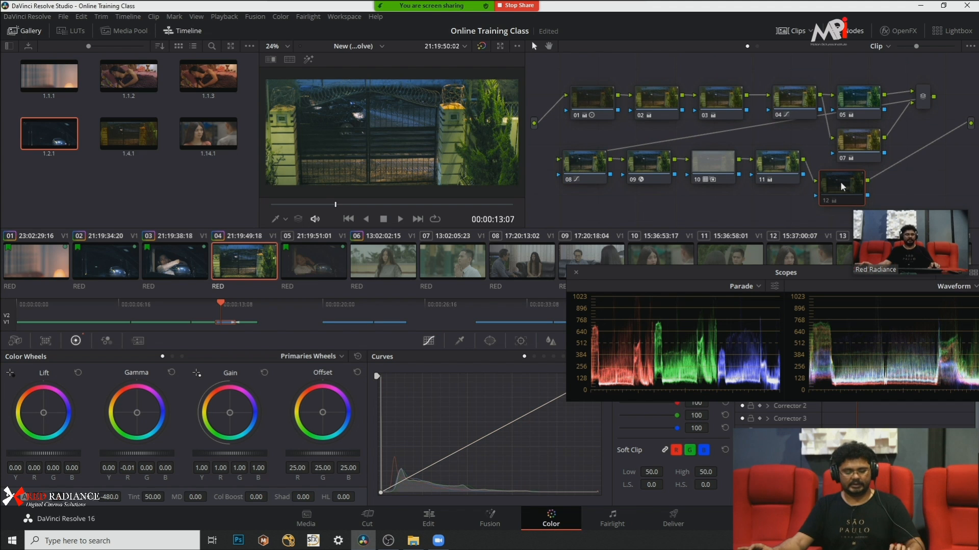
key("Delete")
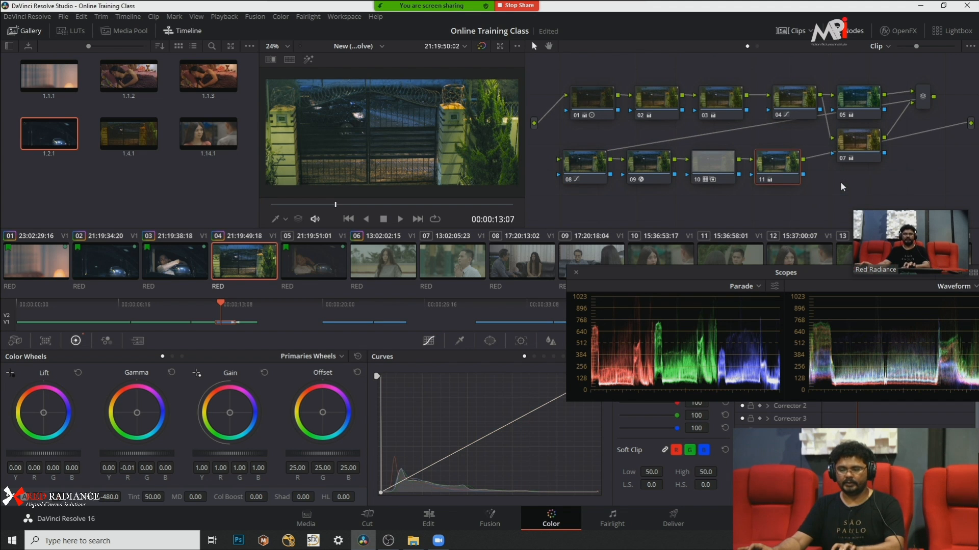
key("Delete")
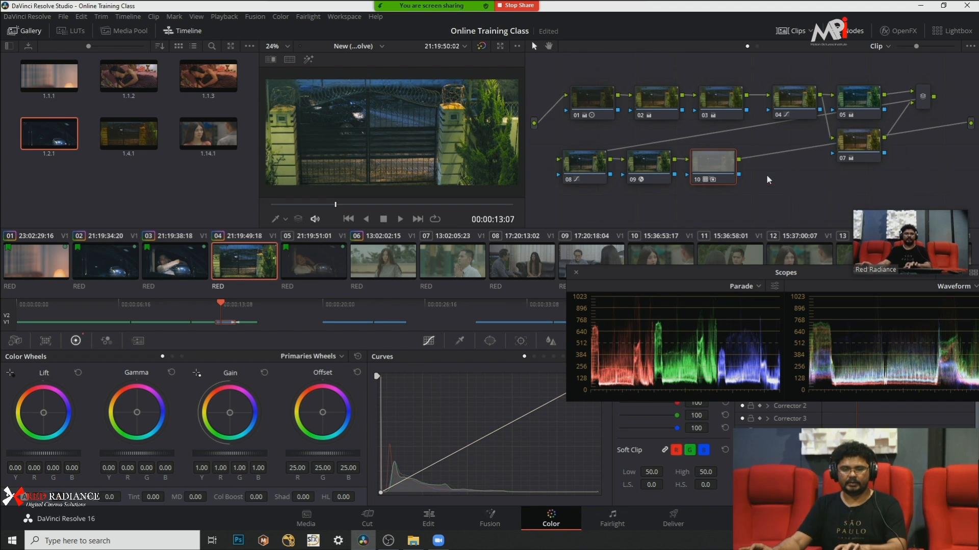
Step: On clip 04's node 07, set temperature to 2273.7, tint to 76.50 and all offset channels to 27.35
left_click(864, 96)
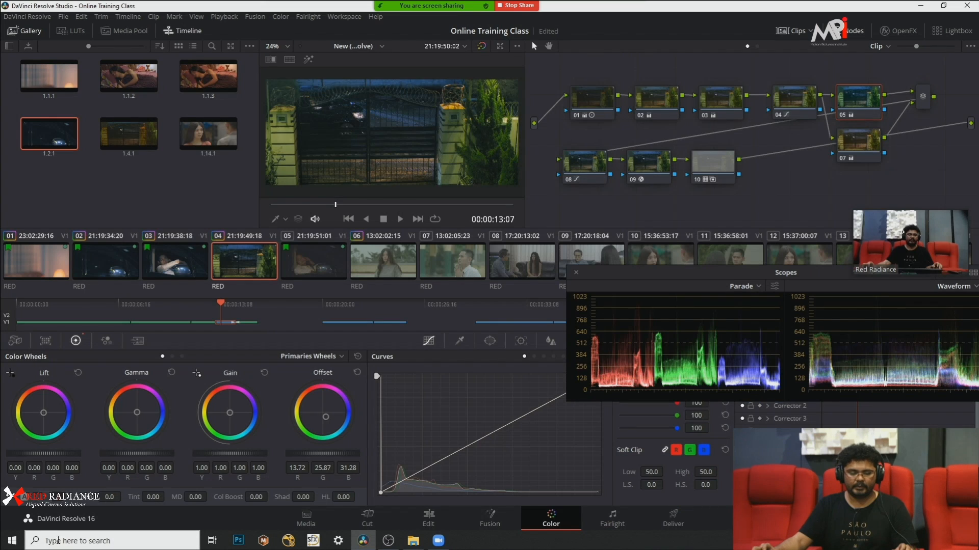
left_click(874, 147)
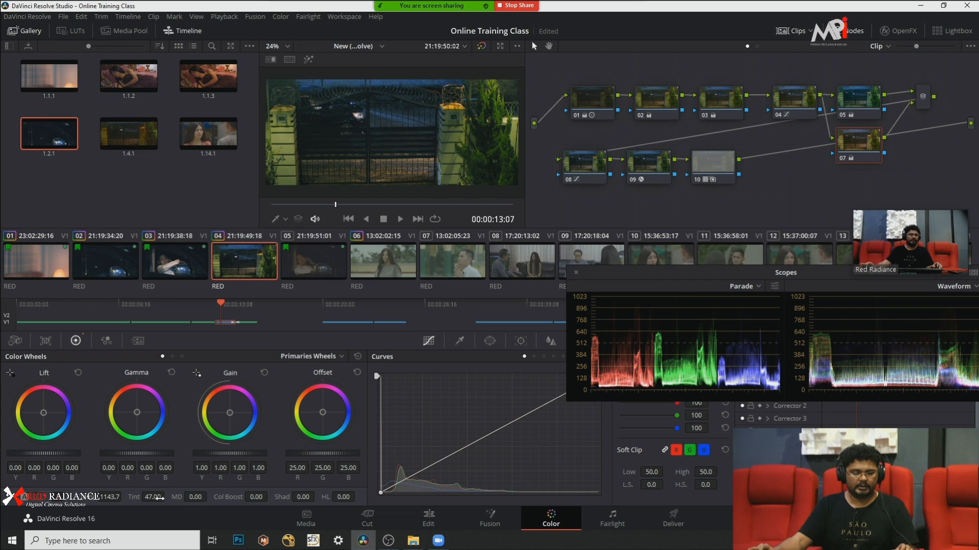
mouse_move(160, 499)
left_mouse_down()
mouse_move(148, 498)
mouse_move(175, 495)
left_mouse_up()
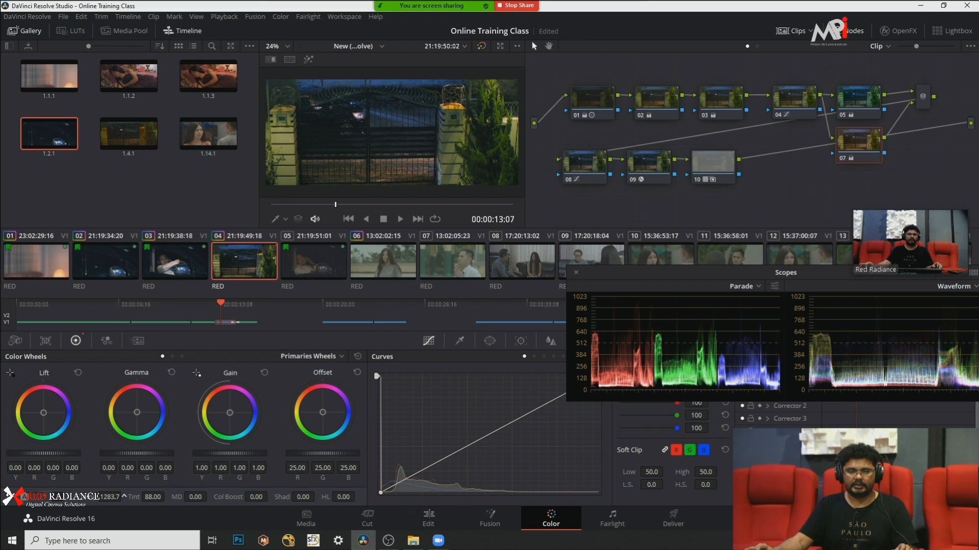
left_click_drag(119, 497, 167, 497)
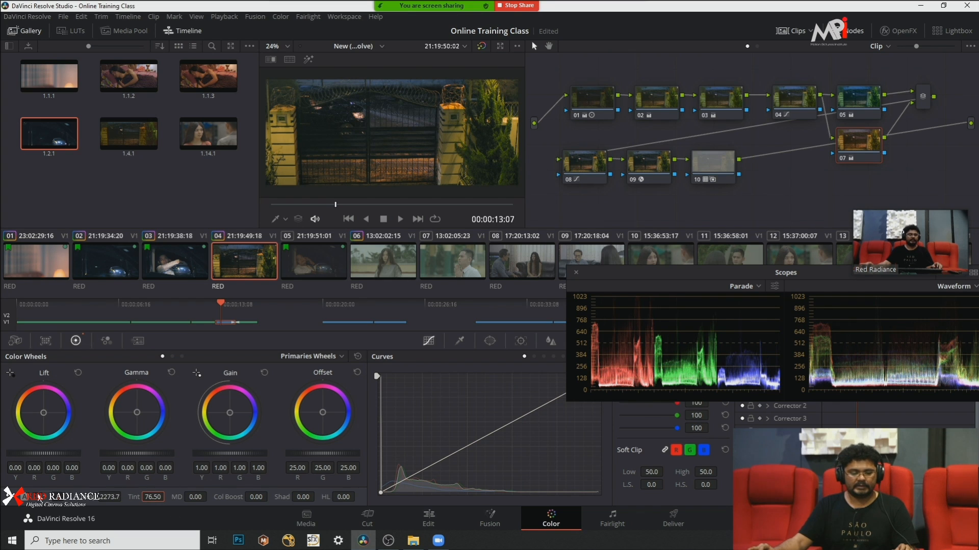
mouse_move(306, 452)
left_mouse_down()
mouse_move(323, 452)
mouse_move(300, 454)
mouse_move(308, 455)
left_mouse_up()
Step: Judge the warmer gate shot in full screen by jumping back and forth between clip 04 and the neighbouring clip
key("ctrl+f")
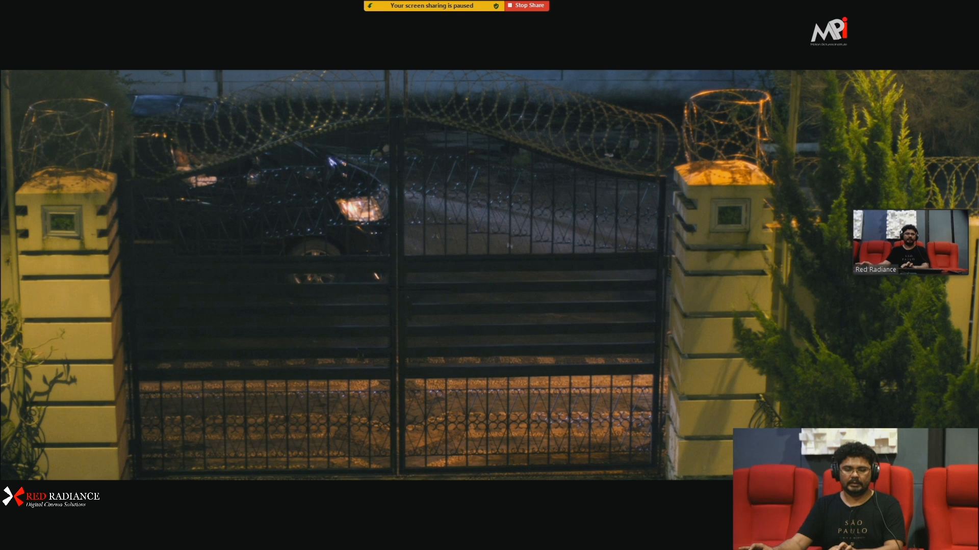
key("Up")
key("Down")
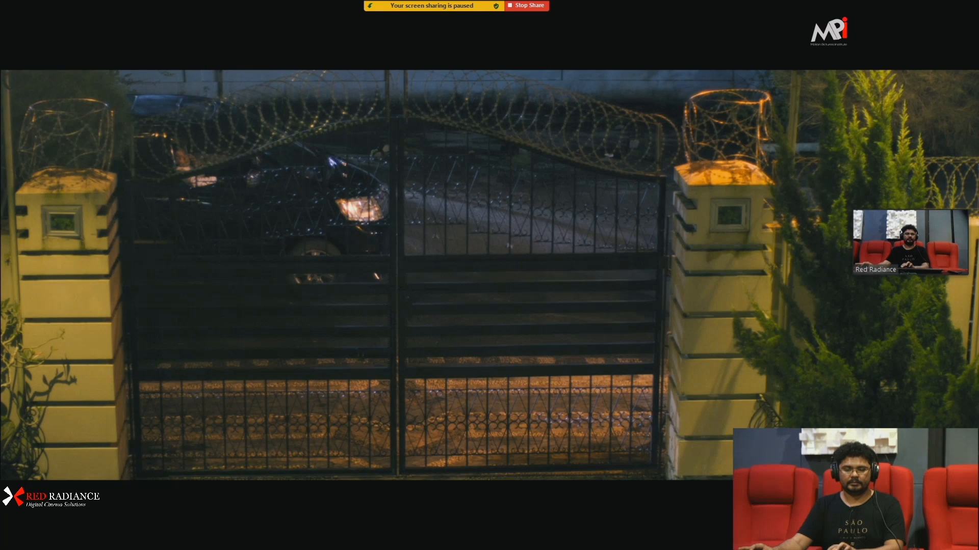
key("Up")
key("Down")
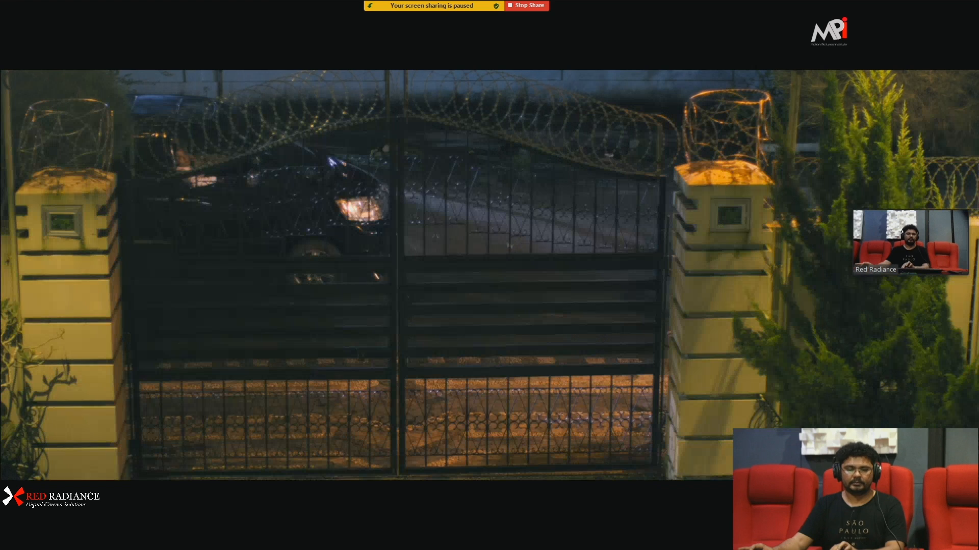
key("Escape")
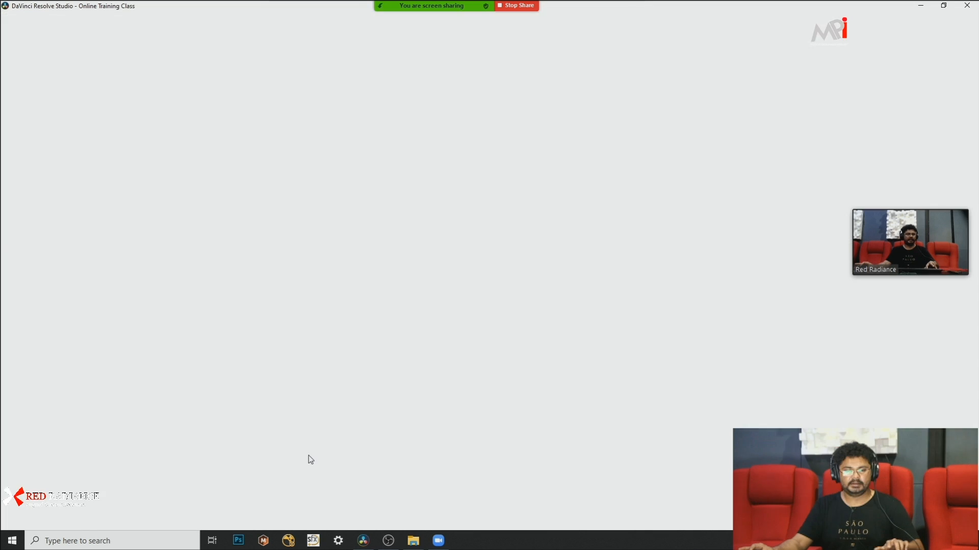
Step: Select clip 04's node 04 with its saturation controls shown, and set up a split-screen comparison of clips 03 and 04
left_click(662, 97)
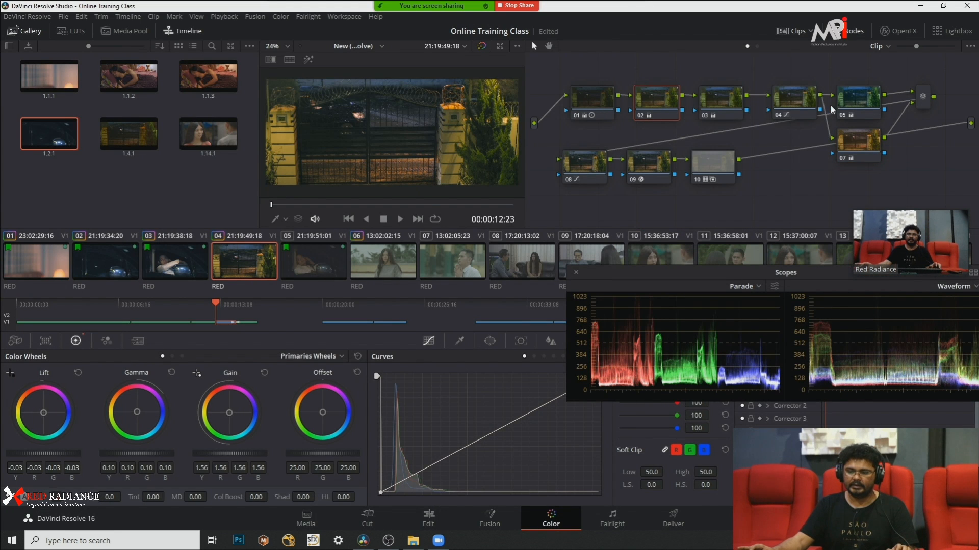
left_click(807, 102)
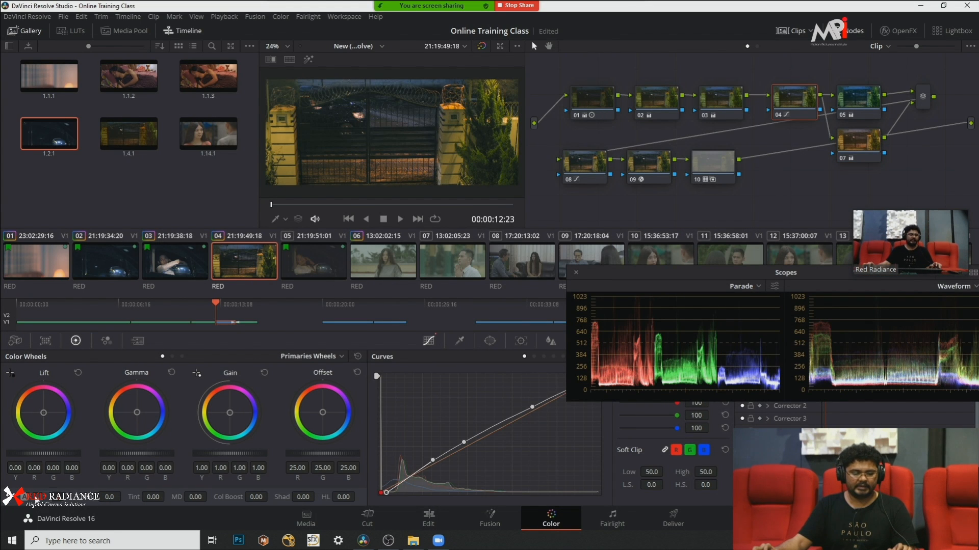
left_click(46, 497)
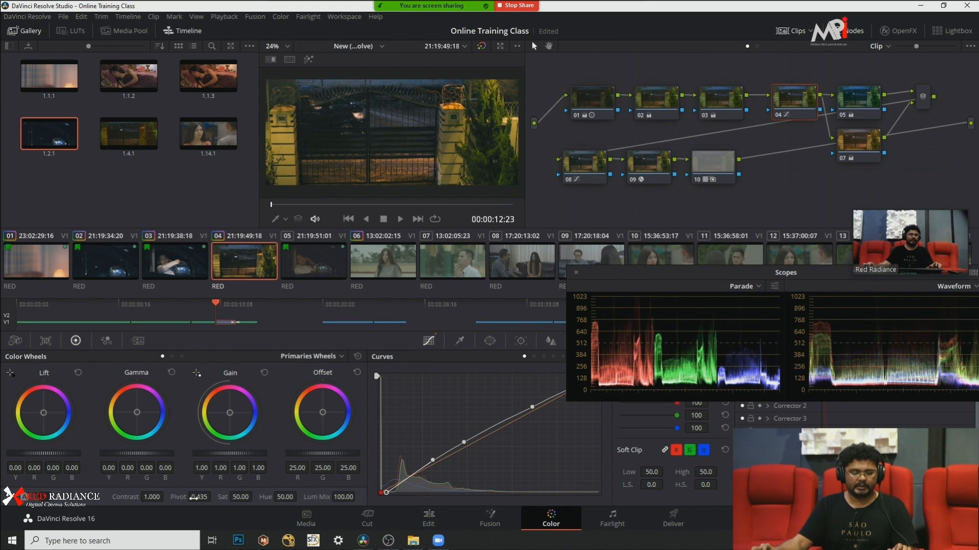
left_click(292, 61)
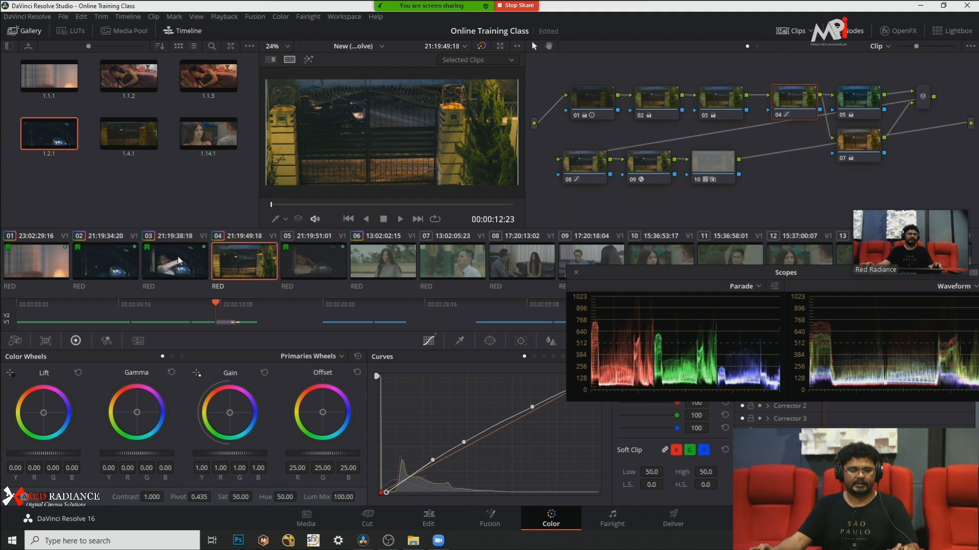
left_click(197, 270)
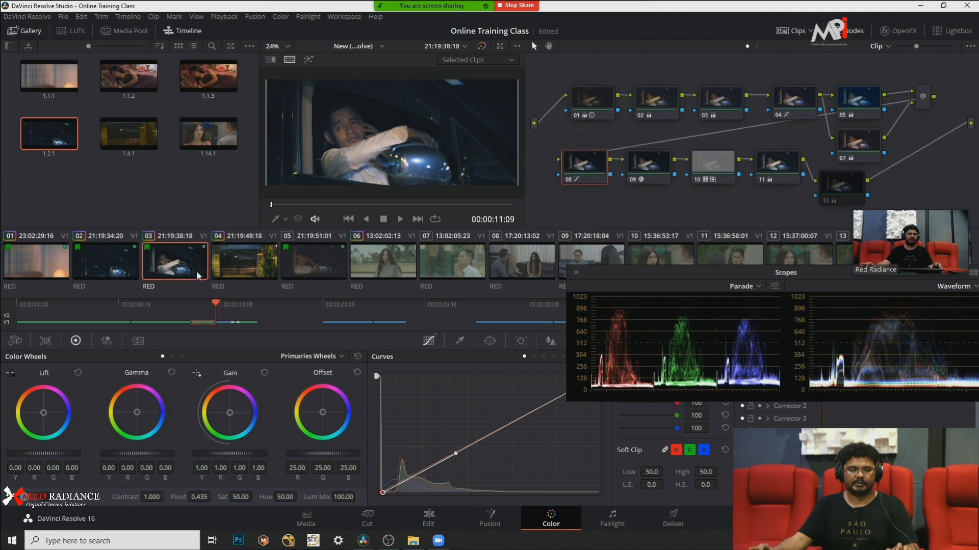
left_click(461, 60)
left_click(119, 256, "ctrl")
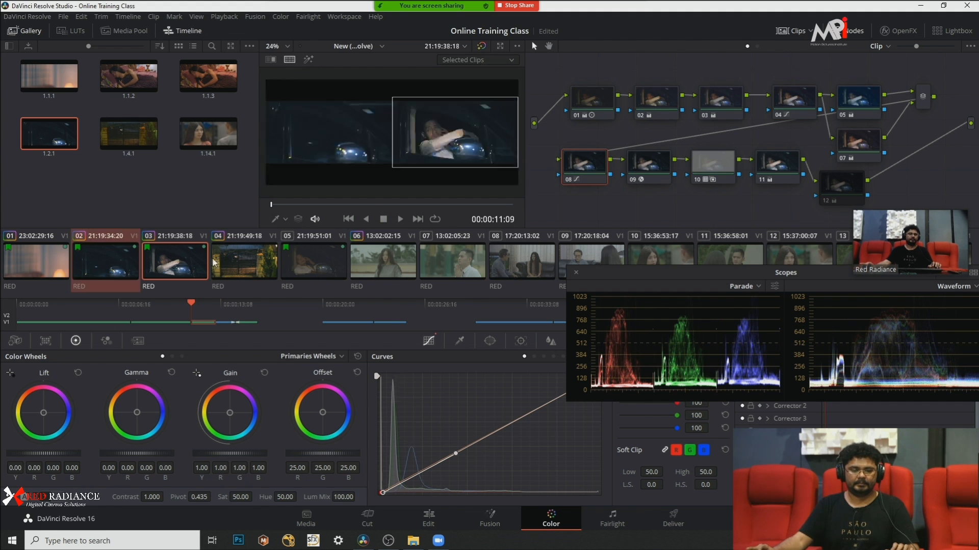
left_click(221, 271)
left_click(194, 259, "ctrl")
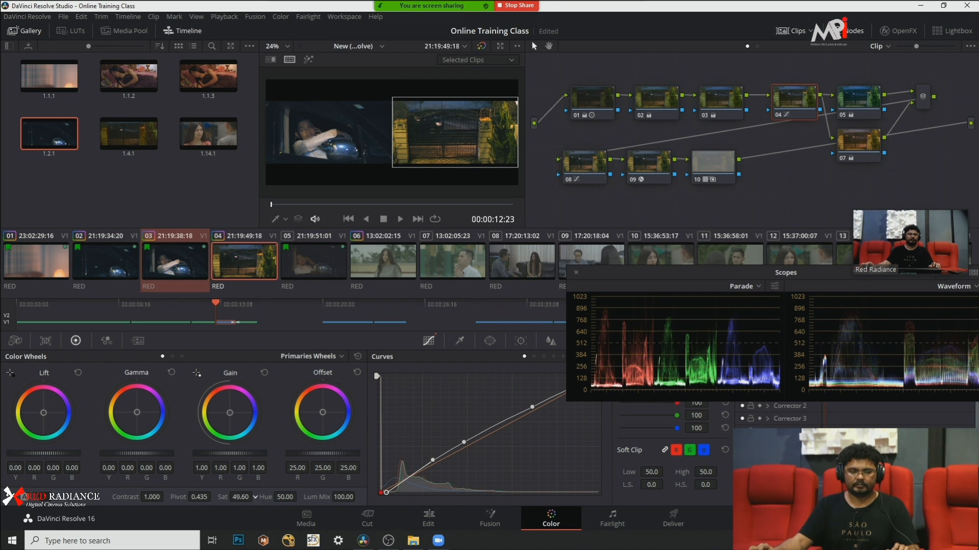
Step: Lower the saturation slightly on clip 04's node 04 and play the split comparison with clip 03 in full screen
mouse_move(240, 497)
left_mouse_down()
mouse_move(225, 497)
mouse_move(235, 497)
left_mouse_up()
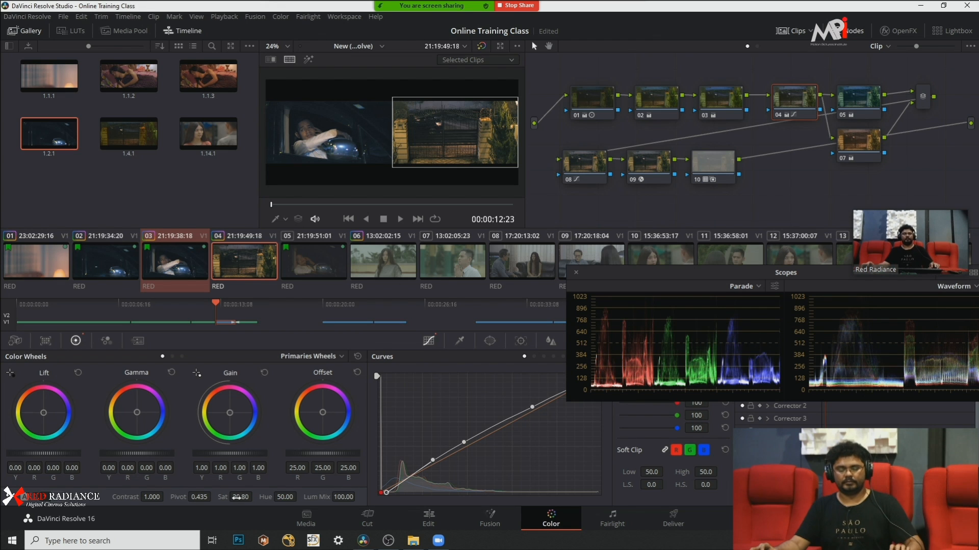
key("ctrl+f")
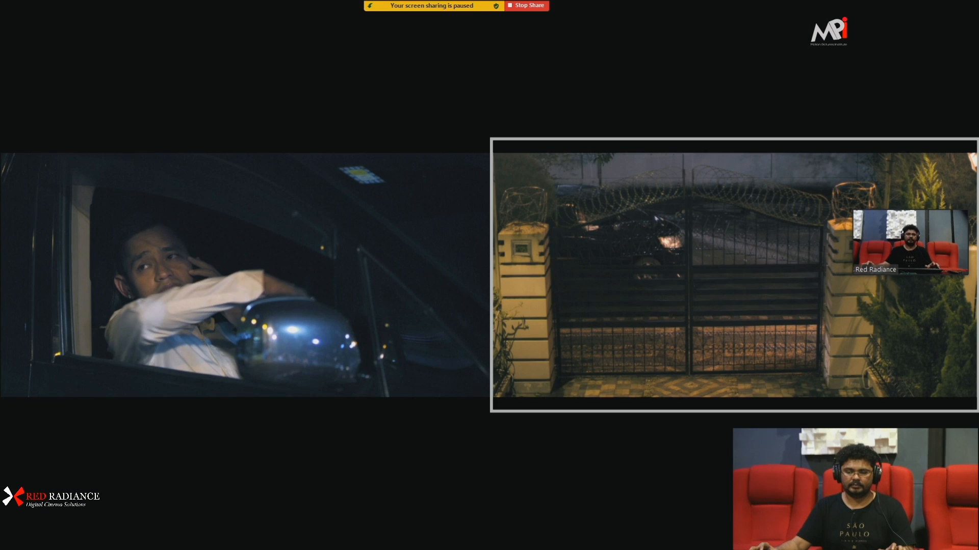
key("space")
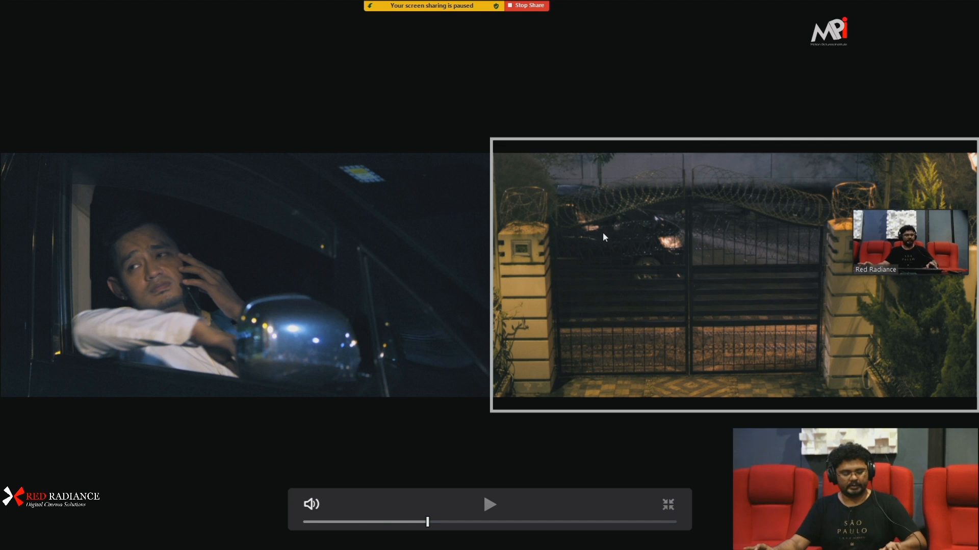
key("ctrl+f")
Step: On clip 04, shift the offset color balance of node 05 slightly and set node 07's tint to 50
left_click(864, 100)
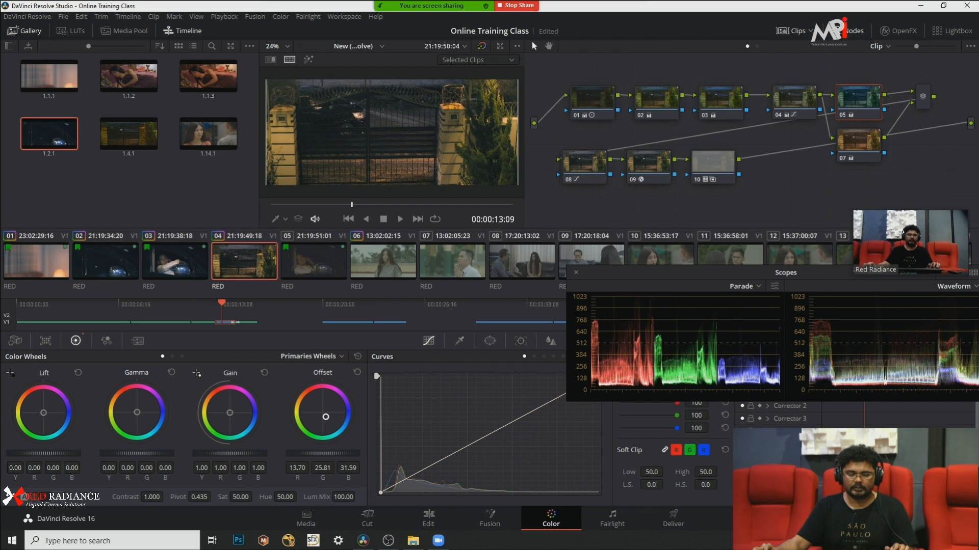
mouse_move(325, 417)
left_mouse_down()
mouse_move(314, 422)
mouse_move(327, 418)
left_mouse_up()
left_click(852, 146)
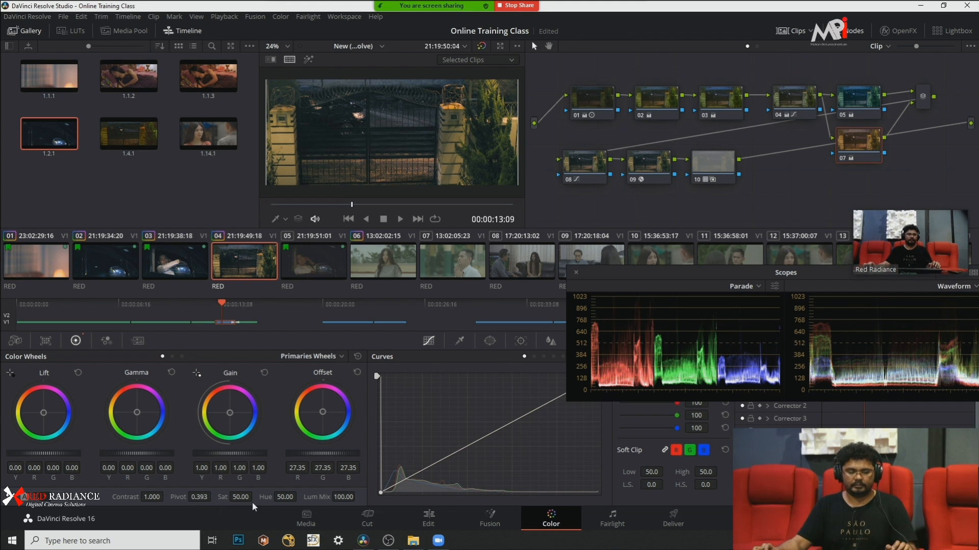
left_click(59, 497)
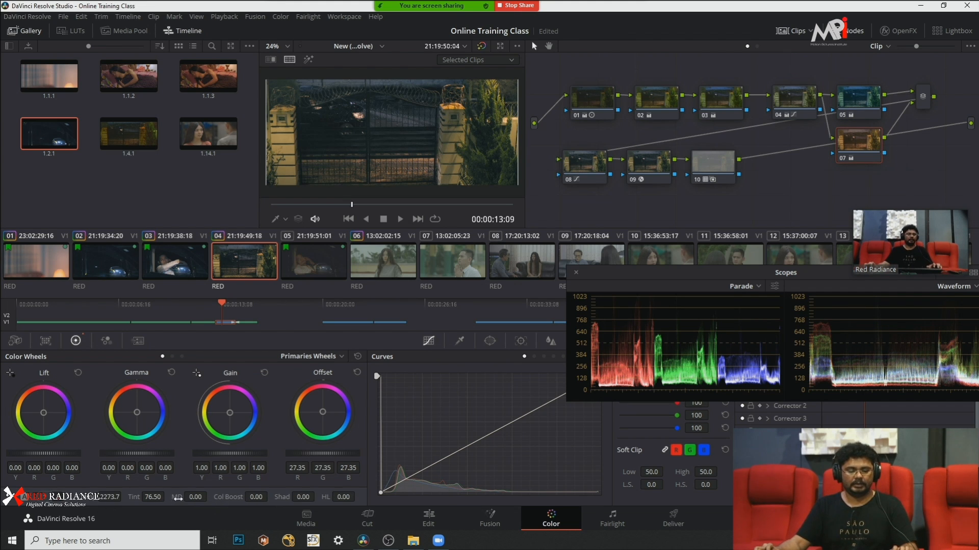
mouse_move(161, 497)
left_mouse_down()
mouse_move(182, 497)
mouse_move(164, 497)
left_mouse_up()
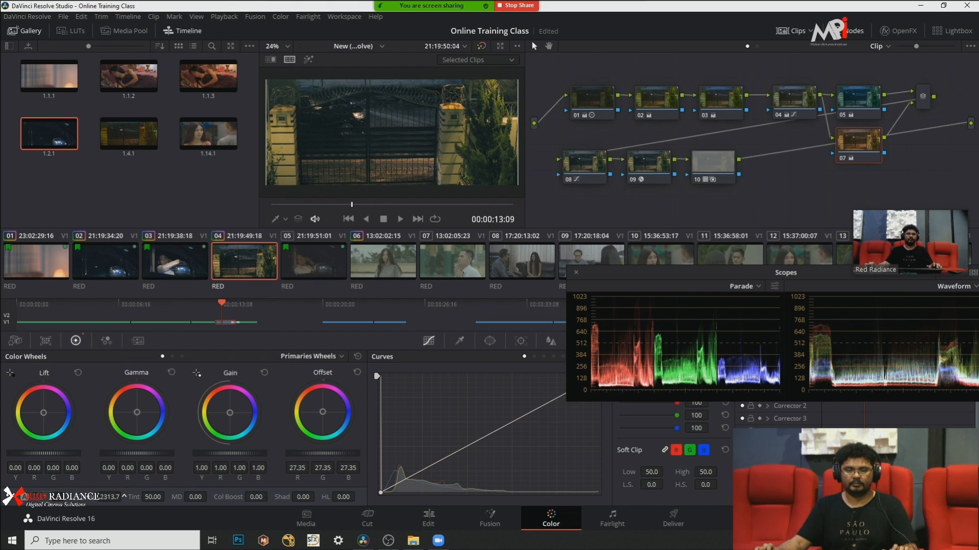
Step: Raise the color temperature of clip 04's node 07 to 2453.7 and check the gate shot in full-screen playback
mouse_move(124, 496)
left_mouse_down()
mouse_move(105, 497)
mouse_move(125, 497)
left_mouse_up()
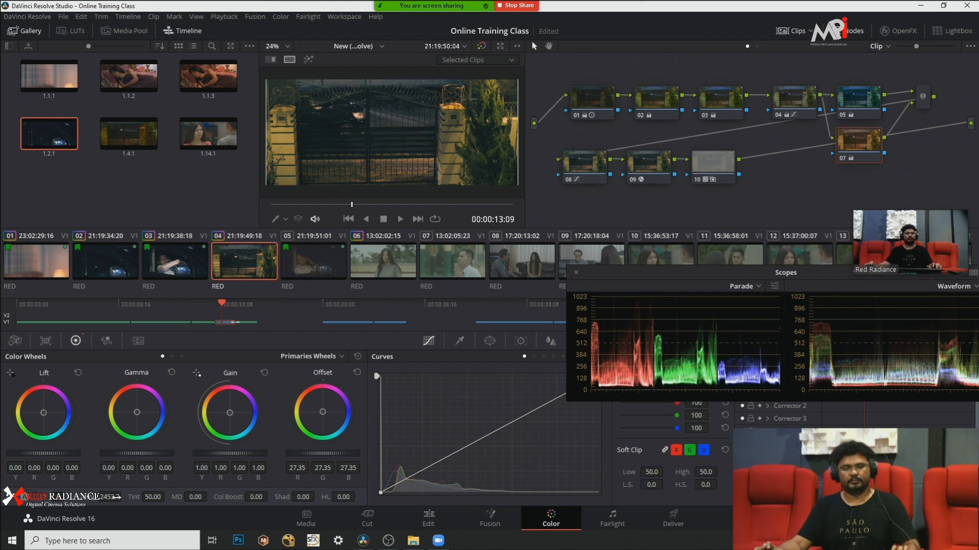
key("ctrl+f")
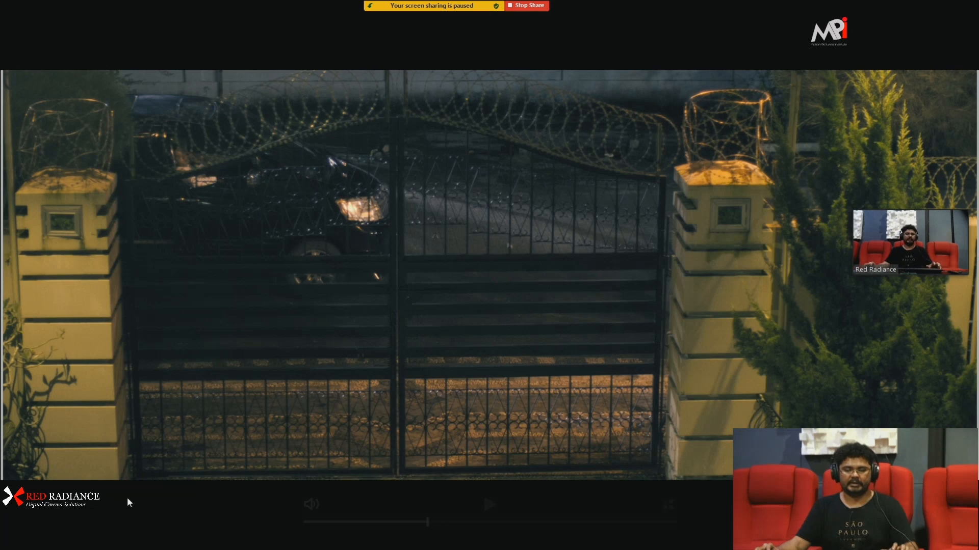
key("space")
key("Escape")
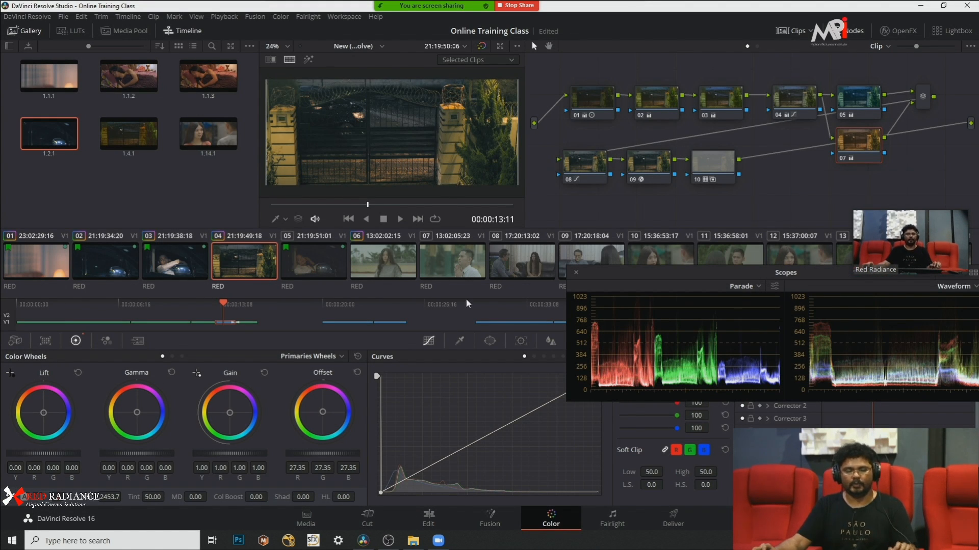
Step: Add a serial node after node 10 on clip 04, show its Hue Vs Hue curve, and move the scopes aside
left_click(714, 161)
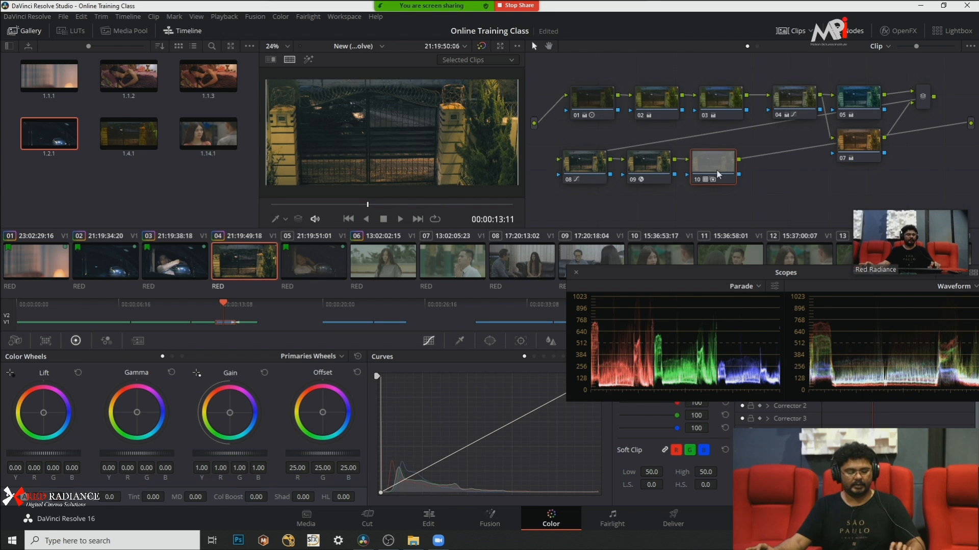
key("ctrl+s")
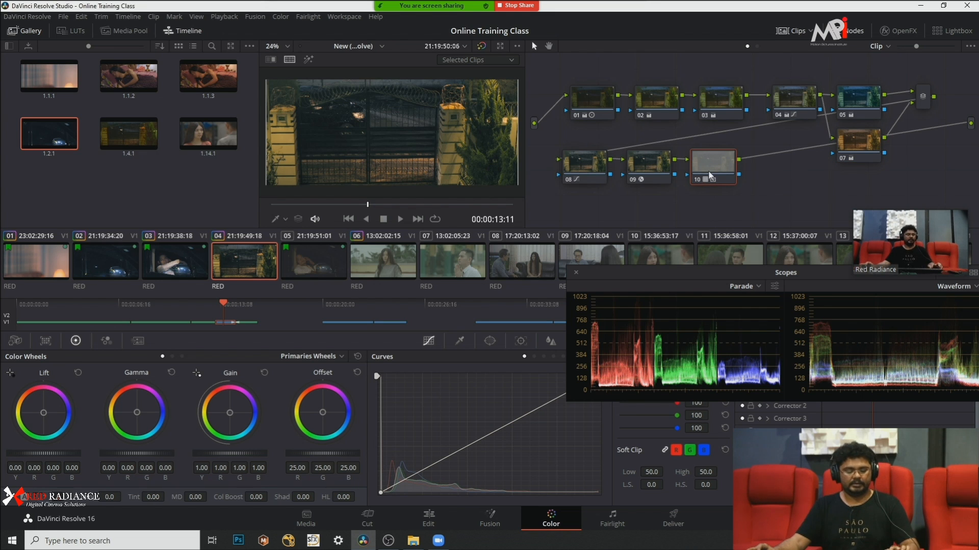
key("alt+s")
left_click(534, 357)
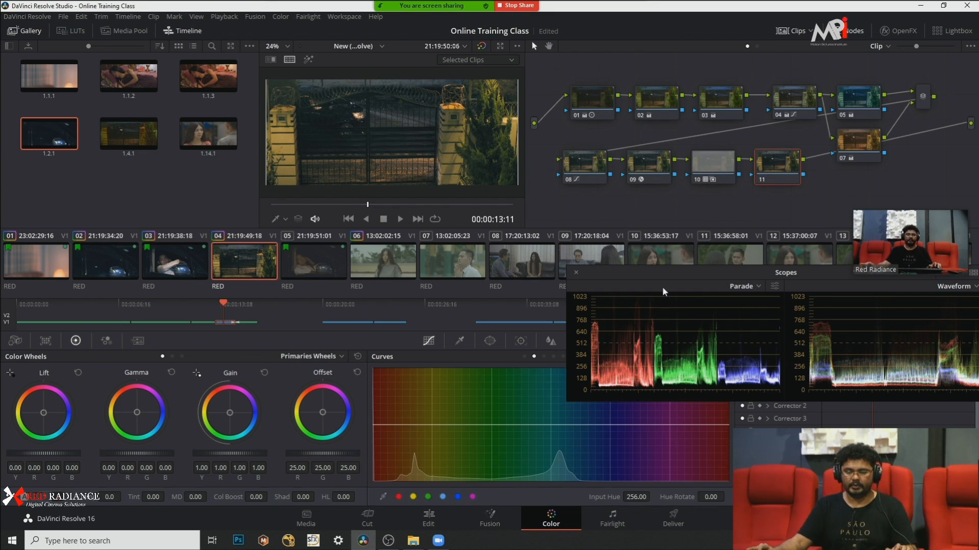
left_click_drag(659, 271, 753, 293)
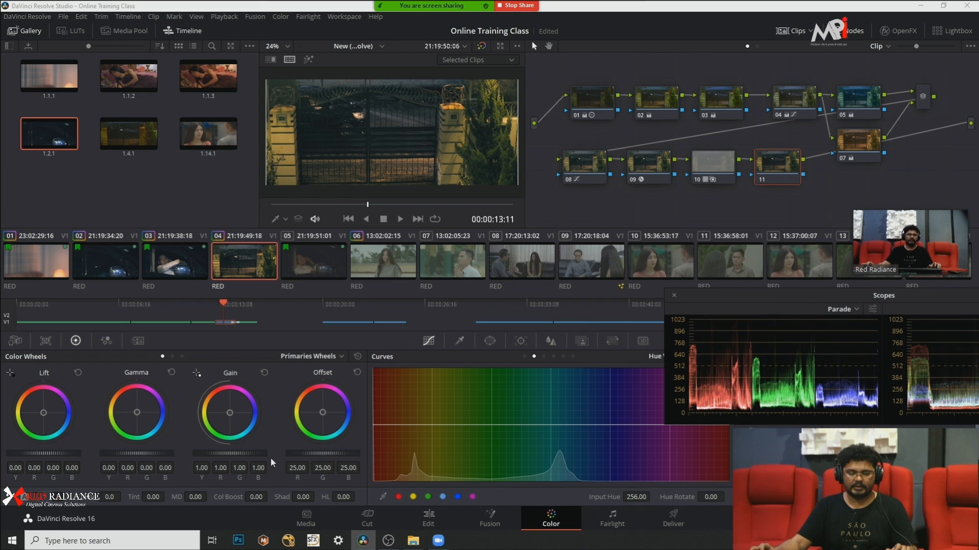
Step: Try white-balancing clip 04's node 11 by sampling the yellow gate pillar, and undo each attempt
left_click(287, 140)
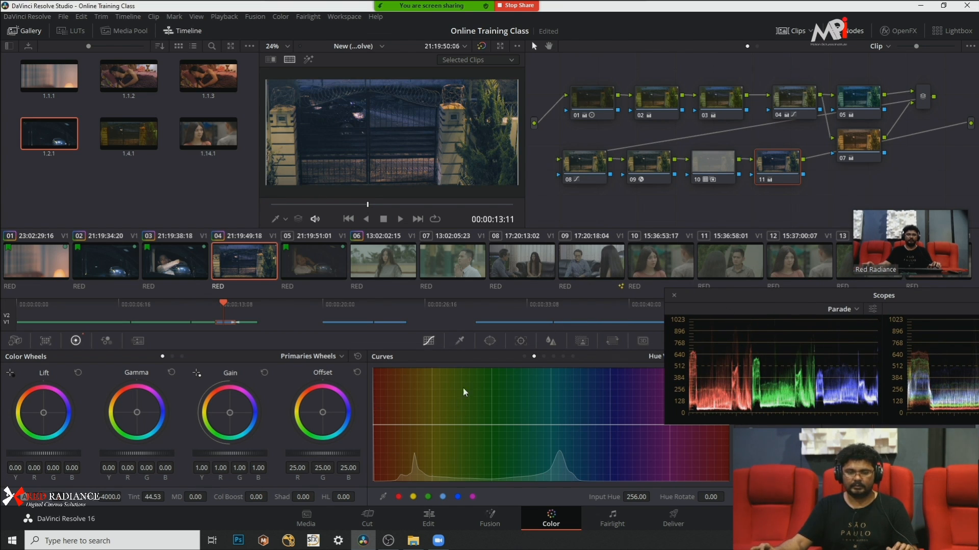
key("ctrl+z")
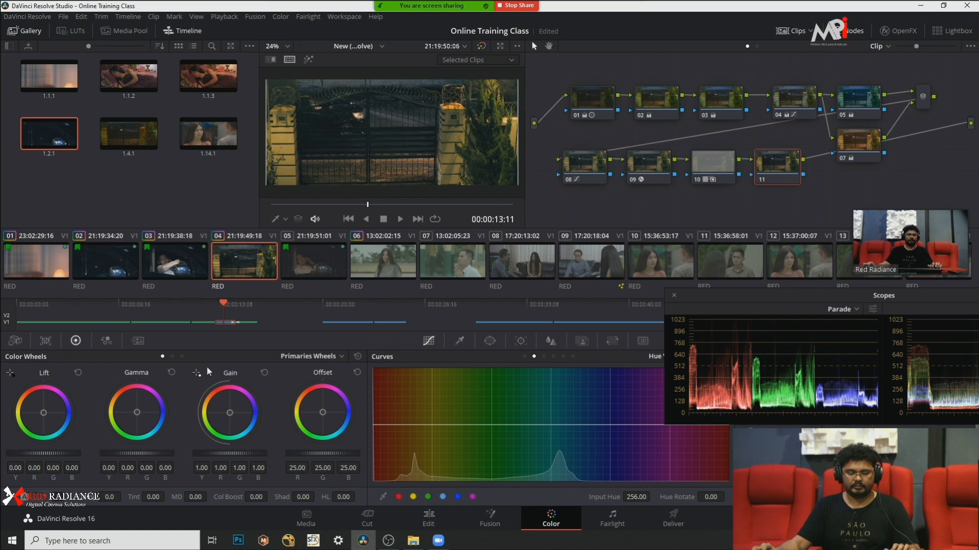
left_click(459, 340)
left_click(429, 340)
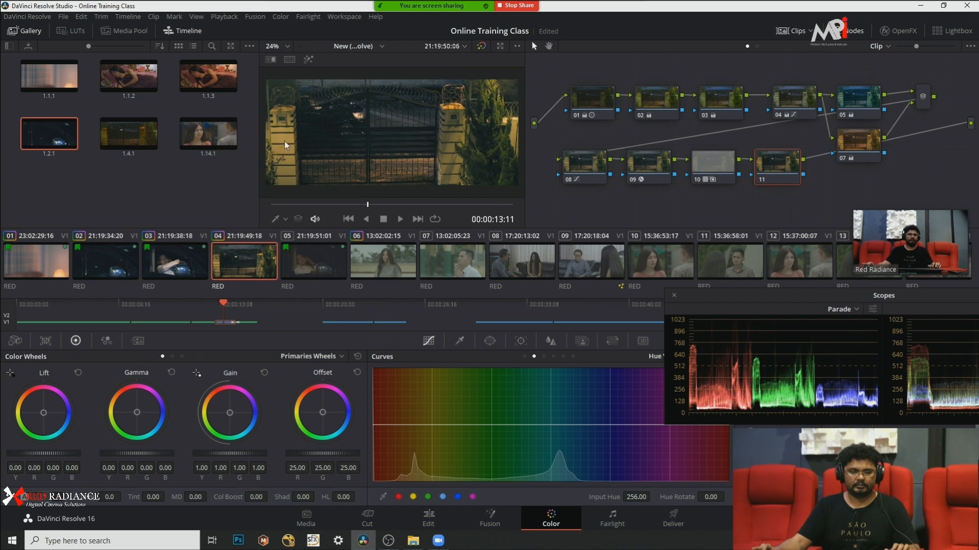
left_click(11, 497)
left_click(284, 138)
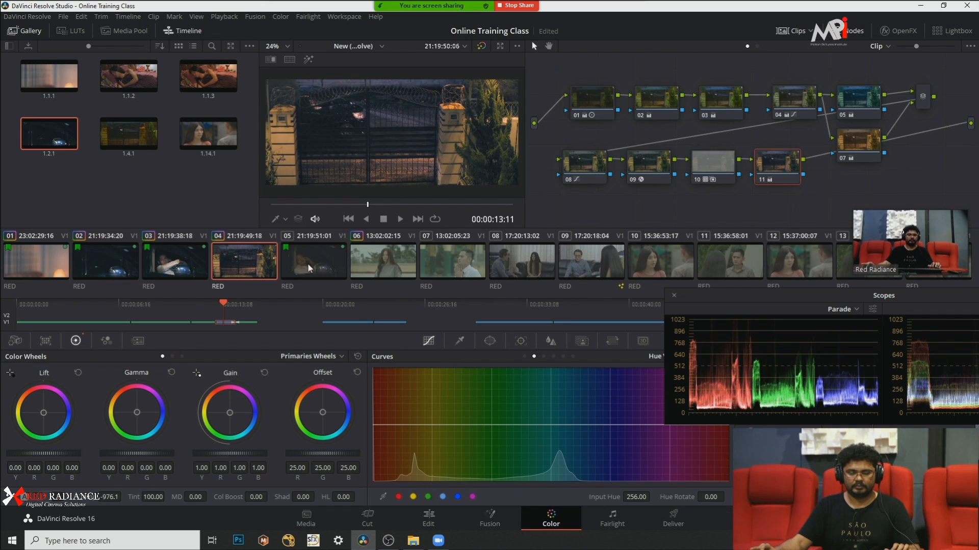
key("ctrl+z")
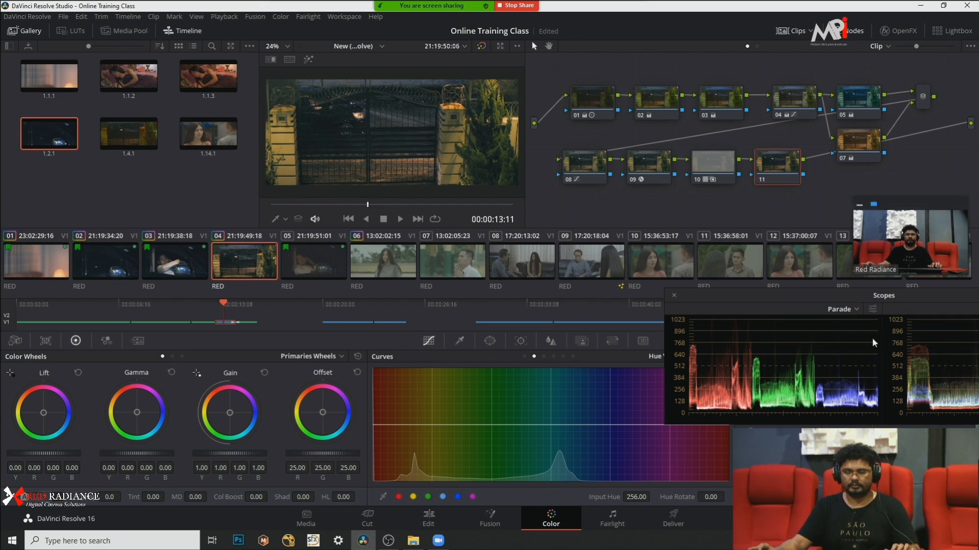
Step: Uncover the curve controls, return node 11 to Hue Vs Hue, and sample the yellow gate pillar to place curve points
left_click_drag(732, 296, 840, 321)
left_click(524, 356)
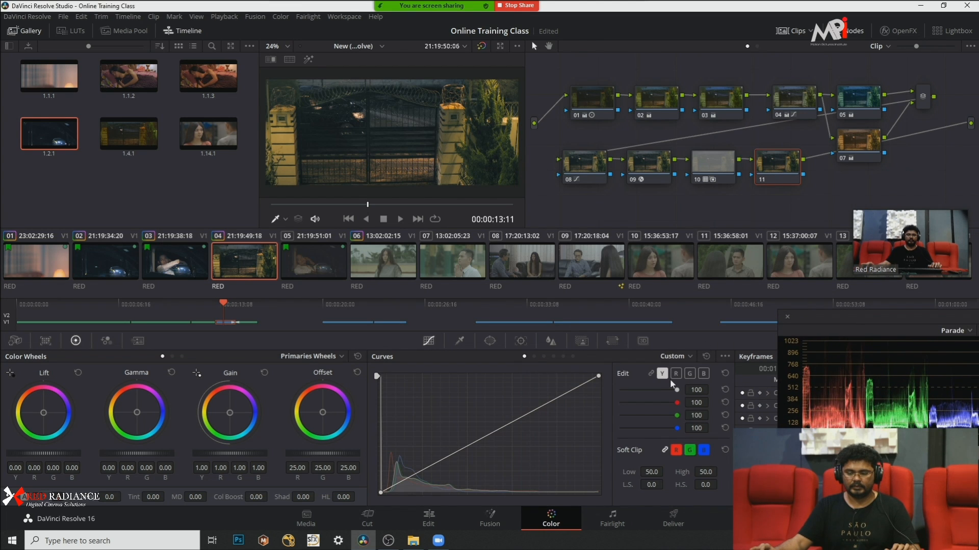
left_click(651, 374)
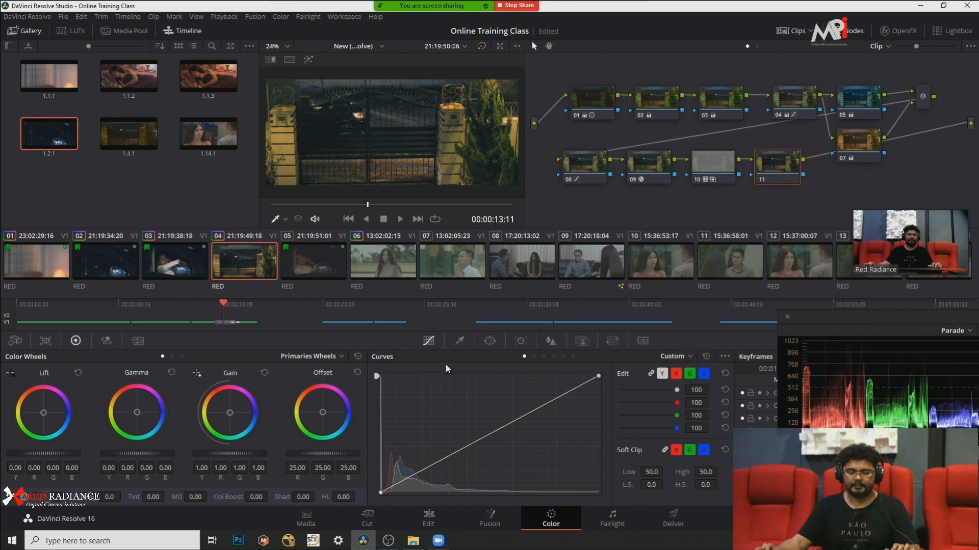
left_click(534, 356)
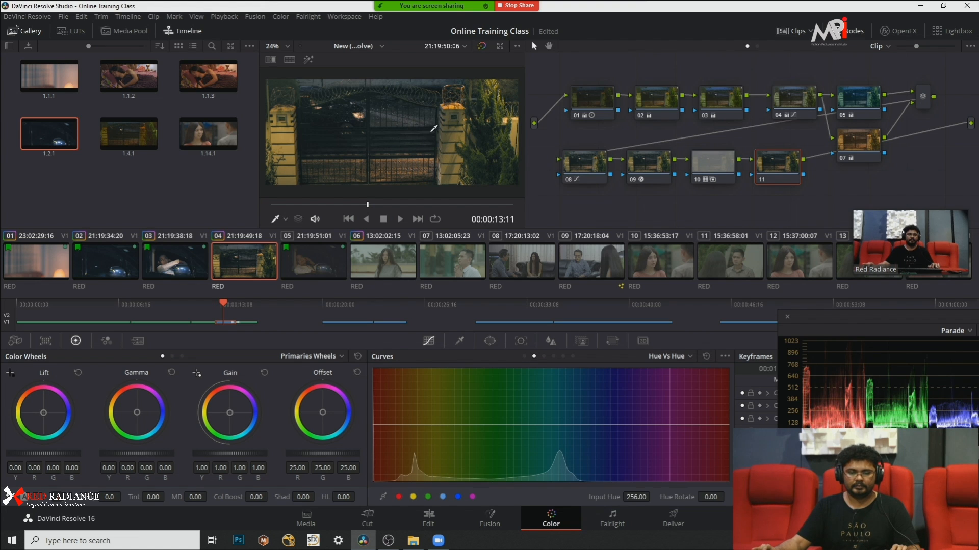
left_click(288, 136)
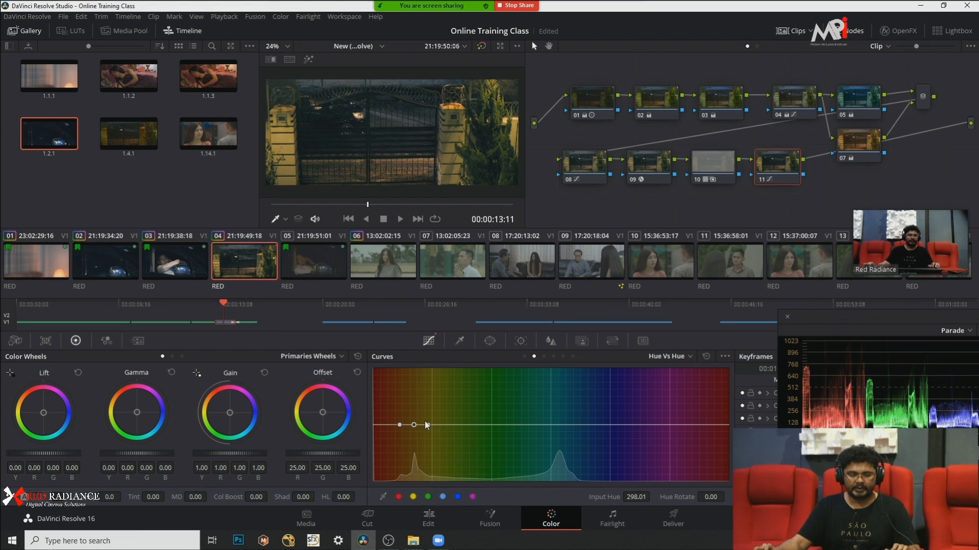
Step: Widen the sampled range on node 11's Hue Vs Hue curve, set its middle point to hue rotation 8.04, and check it in full screen
left_click_drag(460, 424, 460, 426)
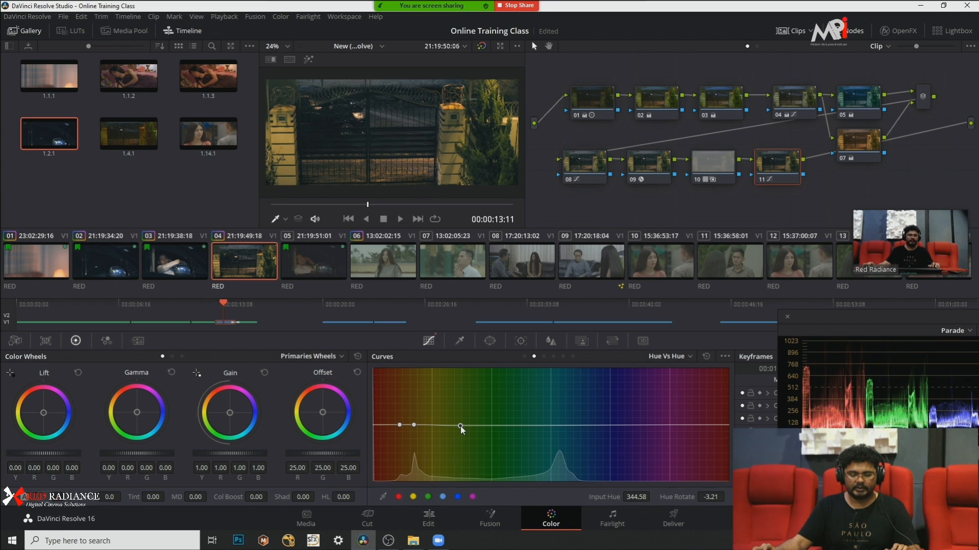
left_click_drag(399, 424, 374, 425)
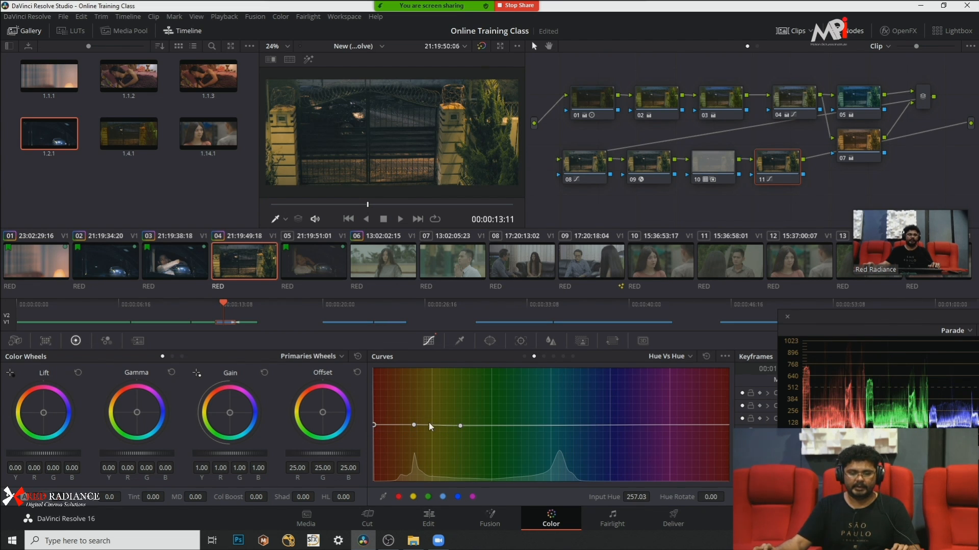
left_click(414, 425)
left_click_drag(414, 424, 411, 421)
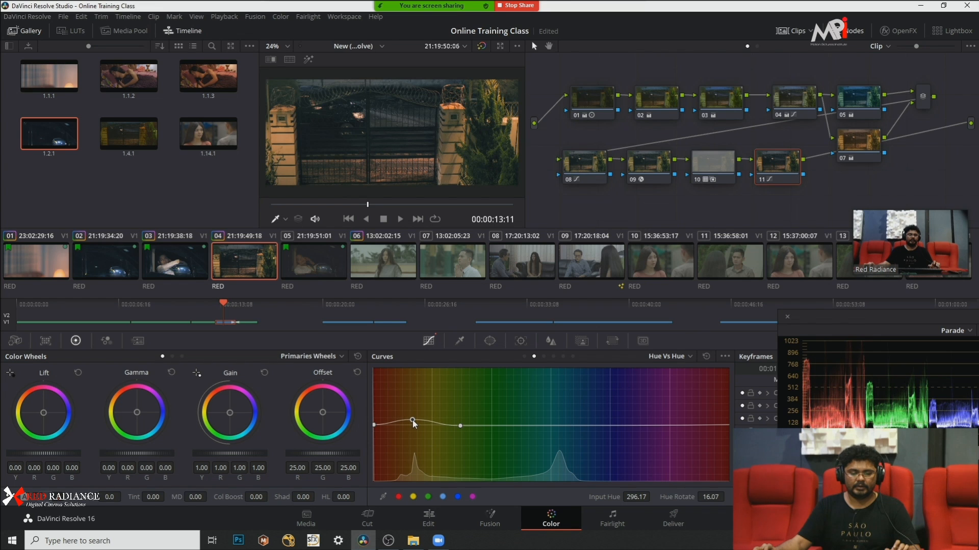
left_click_drag(412, 420, 360, 424)
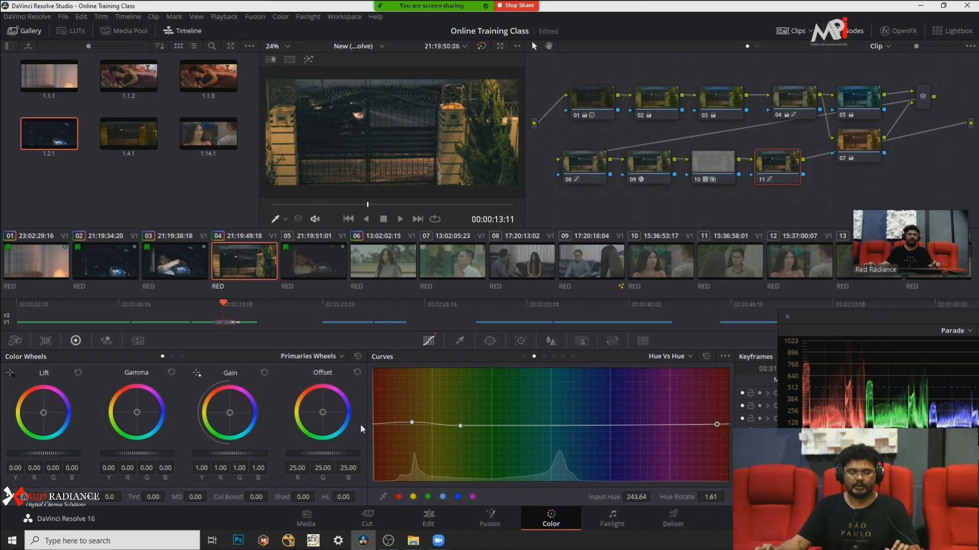
left_click(412, 423)
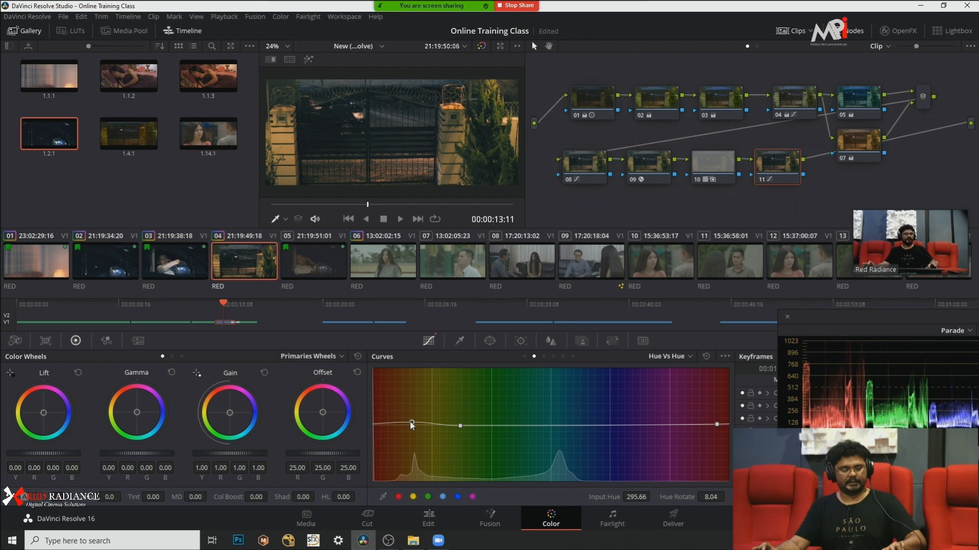
key("ctrl+f")
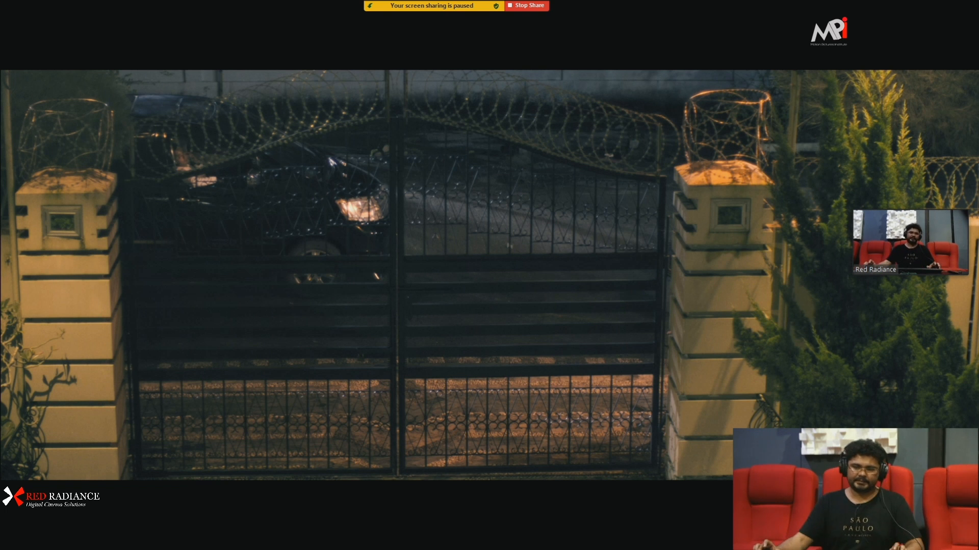
key("ctrl+f")
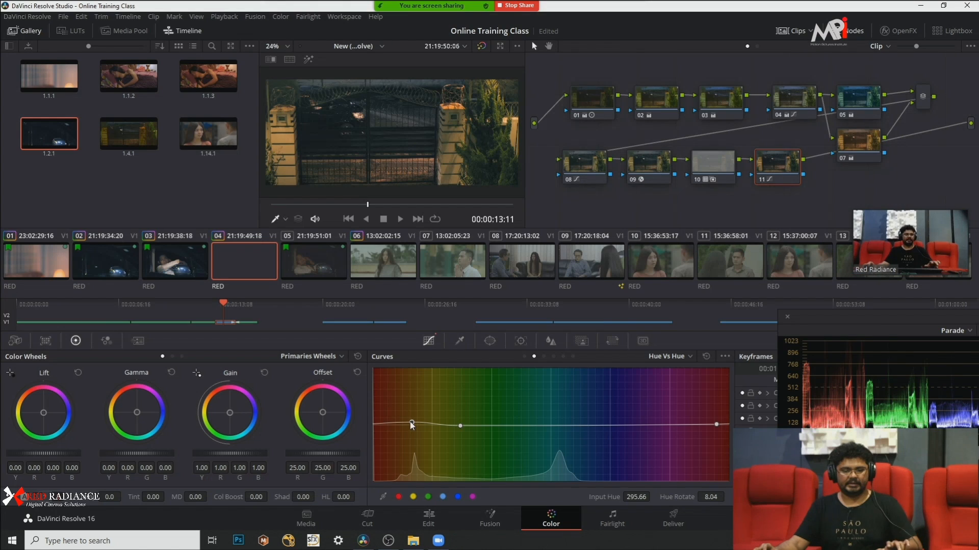
Step: Apply the grade of gallery still 1.2.1 to clip 05
left_click(302, 262)
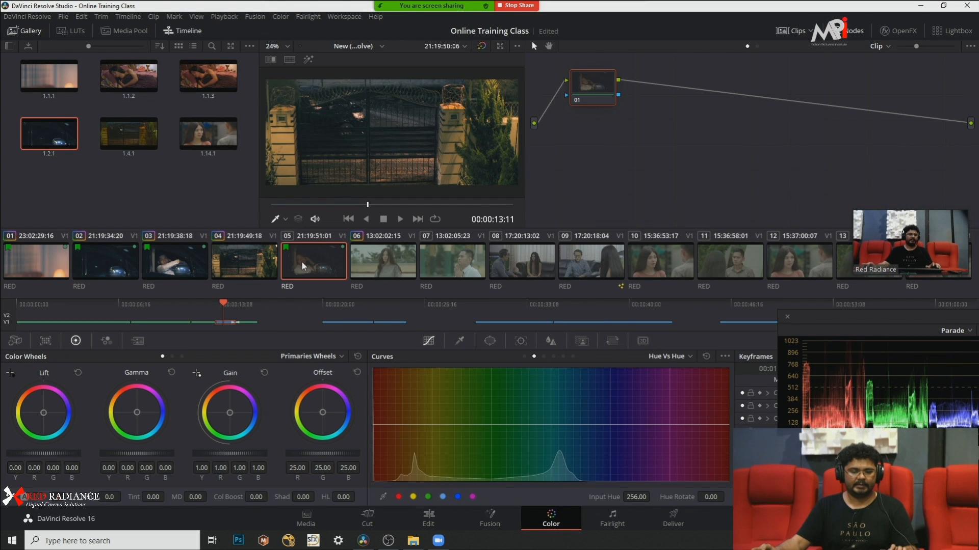
right_click(57, 138)
left_click(90, 166)
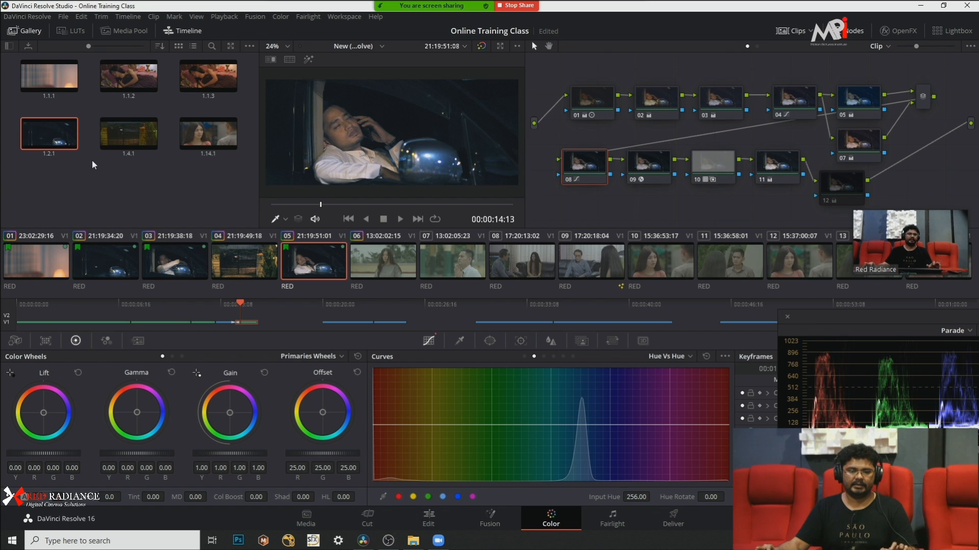
Step: Review the graded sequence in full-screen playback from clip 01 through clip 05, and re-examine gate clip 04 in full screen
left_click(31, 259)
key("ctrl+f")
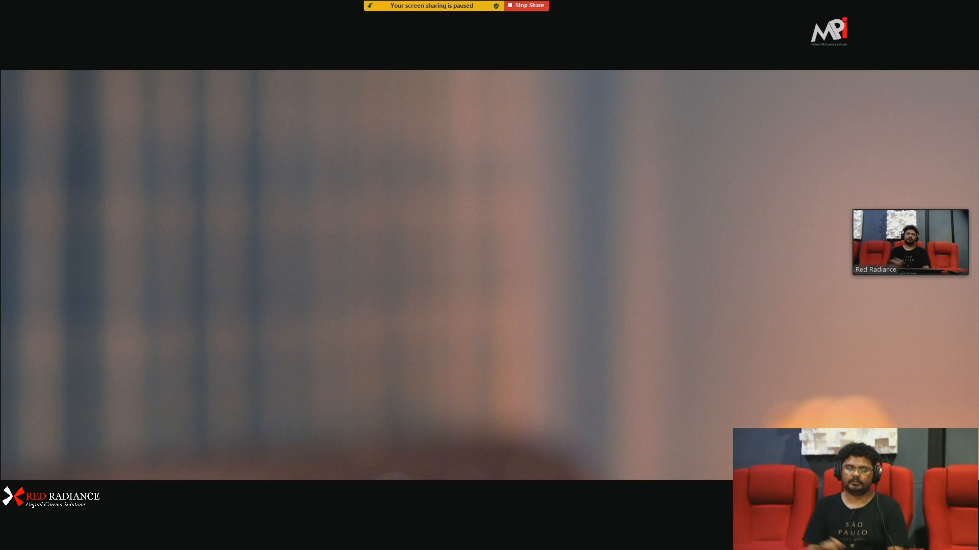
key("space")
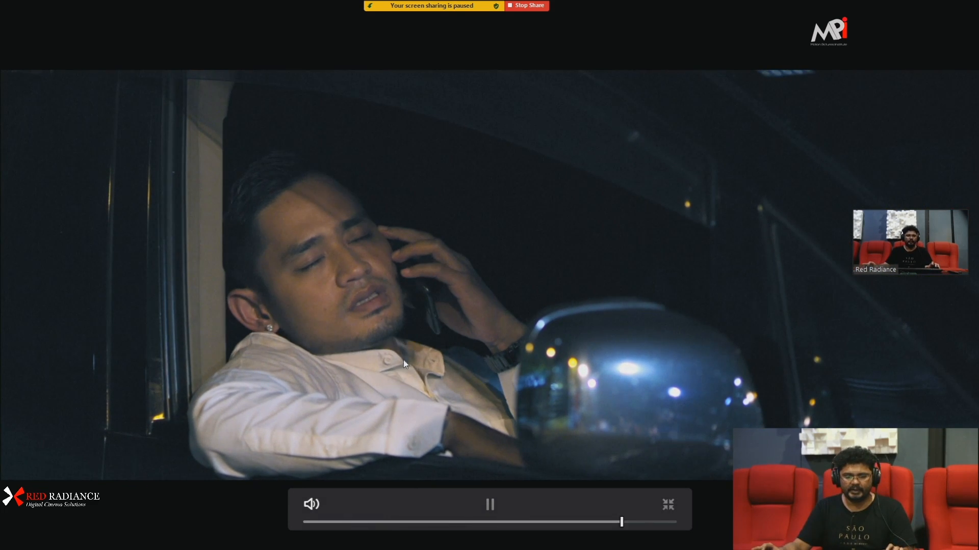
key("space")
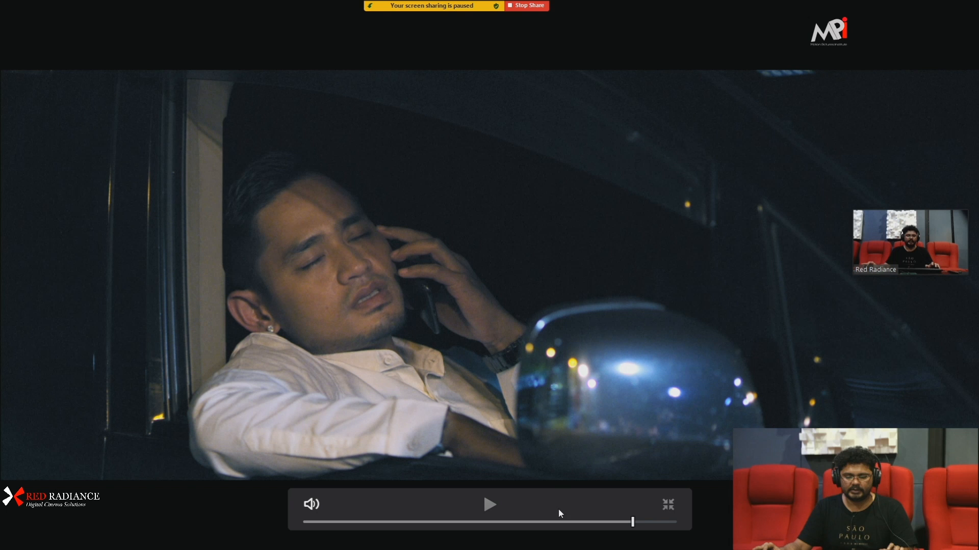
left_click(670, 502)
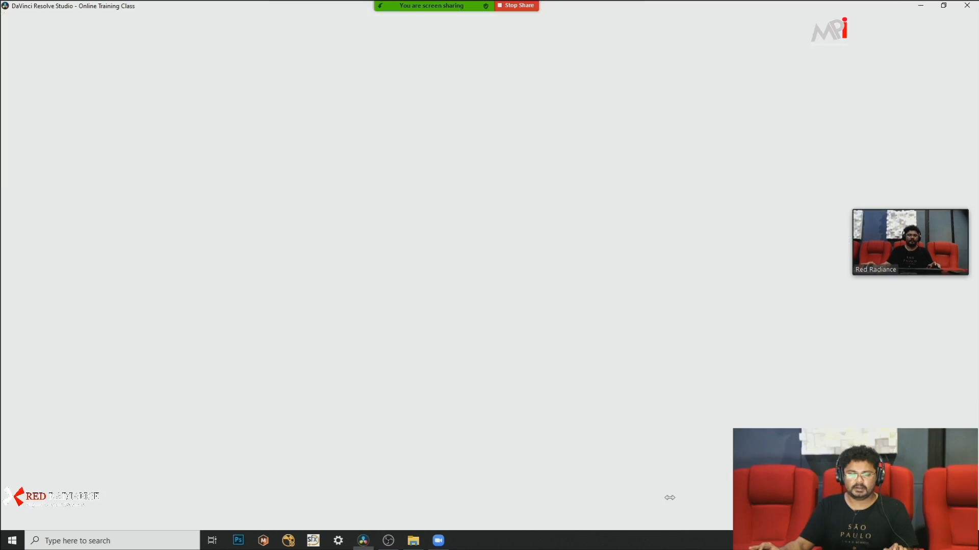
left_click(270, 258)
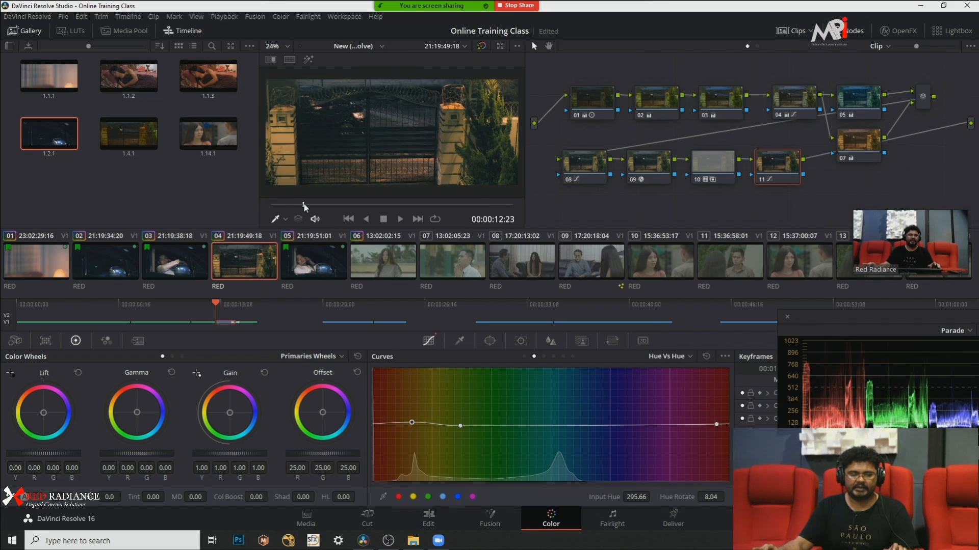
key("ctrl+f")
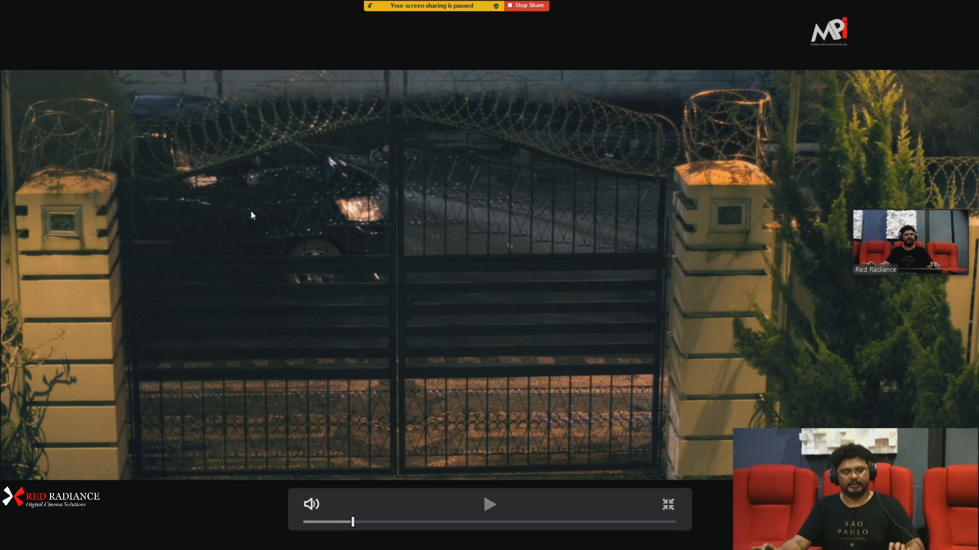
key("ctrl+f")
Step: Warm clip 05 by setting node 07's color temperature to 1883.7
left_click(299, 261)
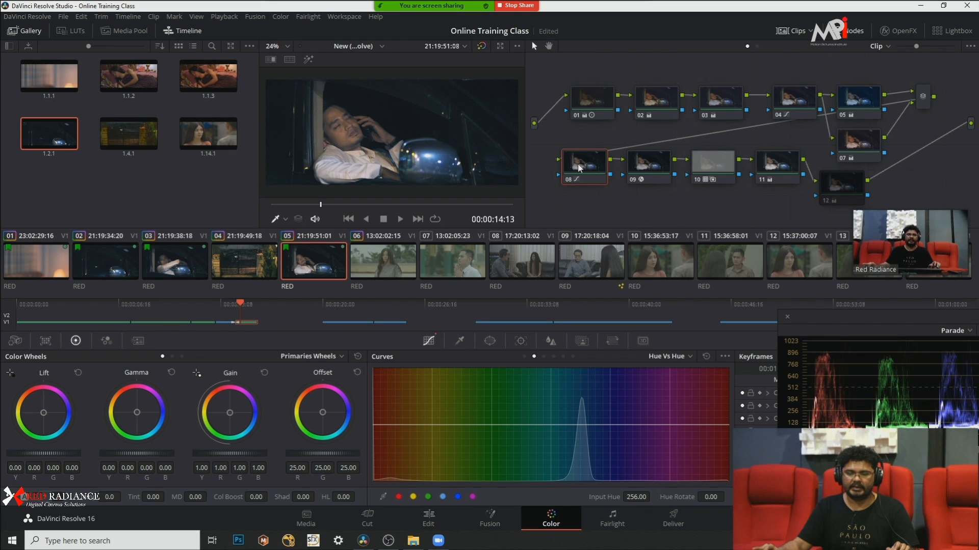
left_click(858, 136)
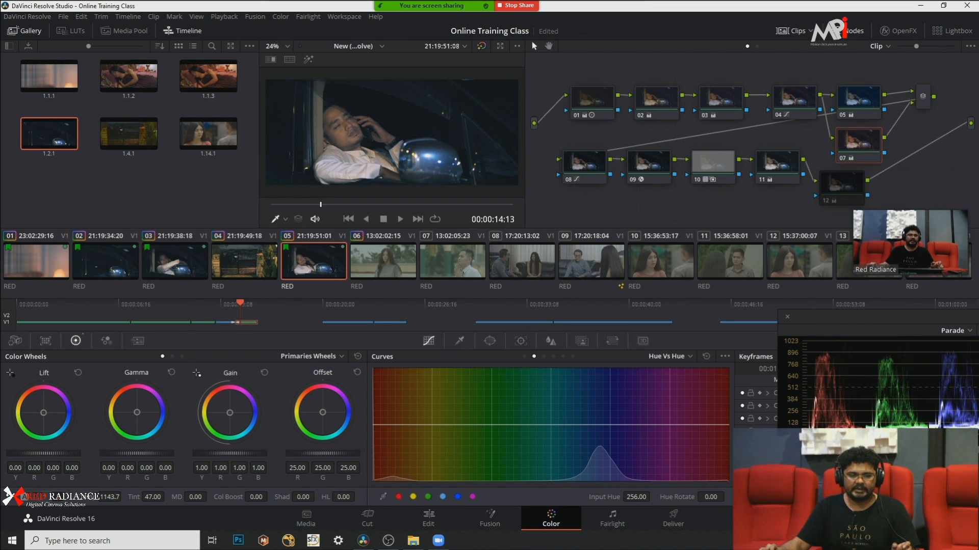
mouse_move(124, 497)
left_mouse_down()
mouse_move(105, 497)
mouse_move(124, 497)
left_mouse_up()
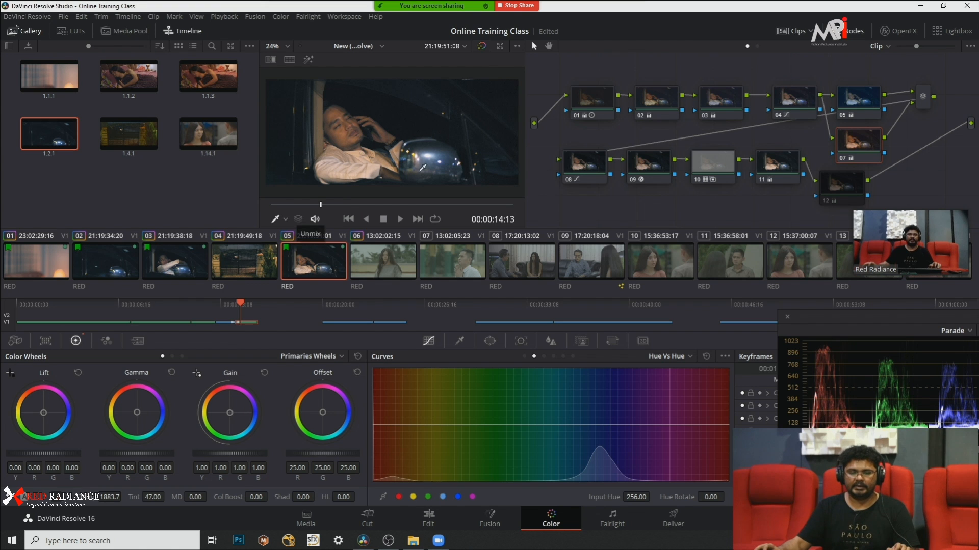
Step: Grab a gallery still of clip 05 and apply its grade to clips 02 and 03 together
right_click(378, 151)
left_click(386, 155)
left_click(195, 249)
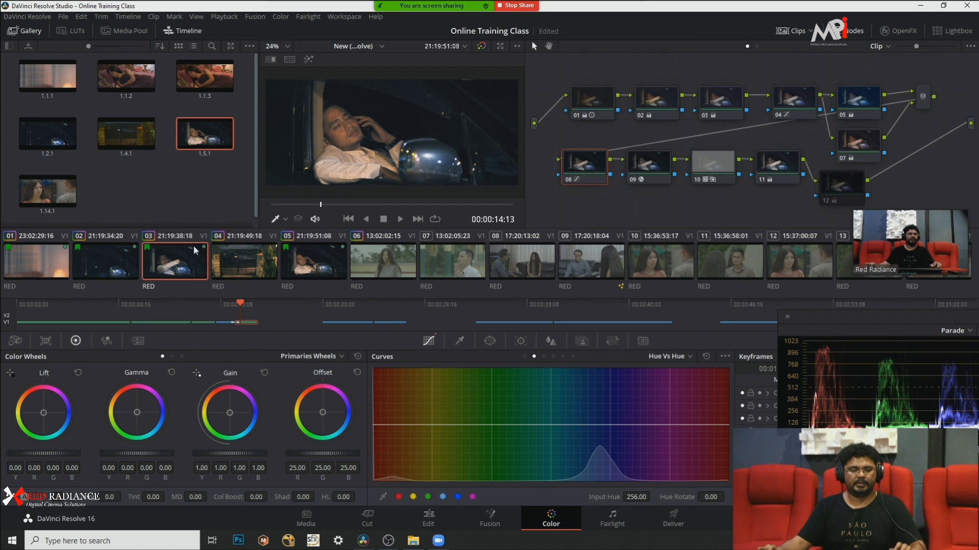
left_click(104, 263, "ctrl")
right_click(45, 201)
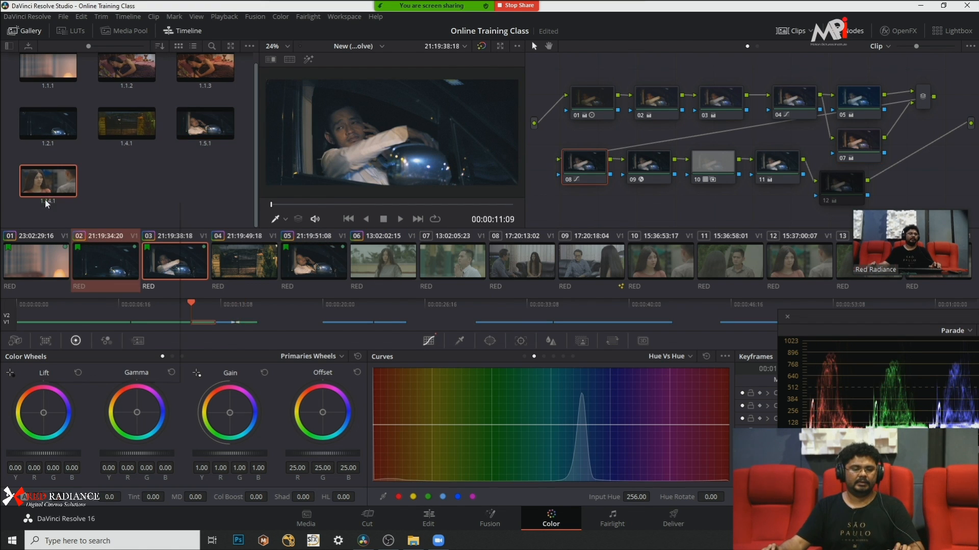
left_click(159, 181)
left_click(214, 130)
right_click(211, 125)
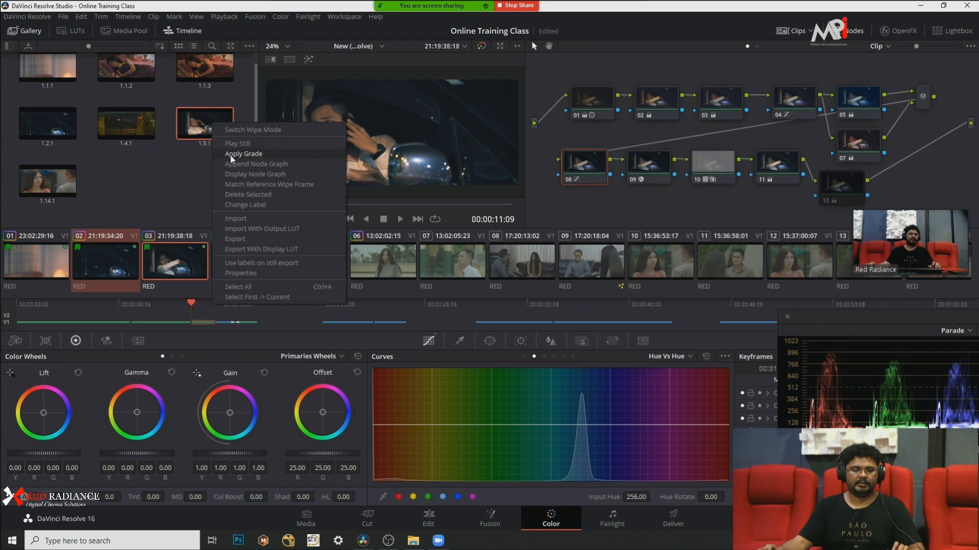
left_click(230, 158)
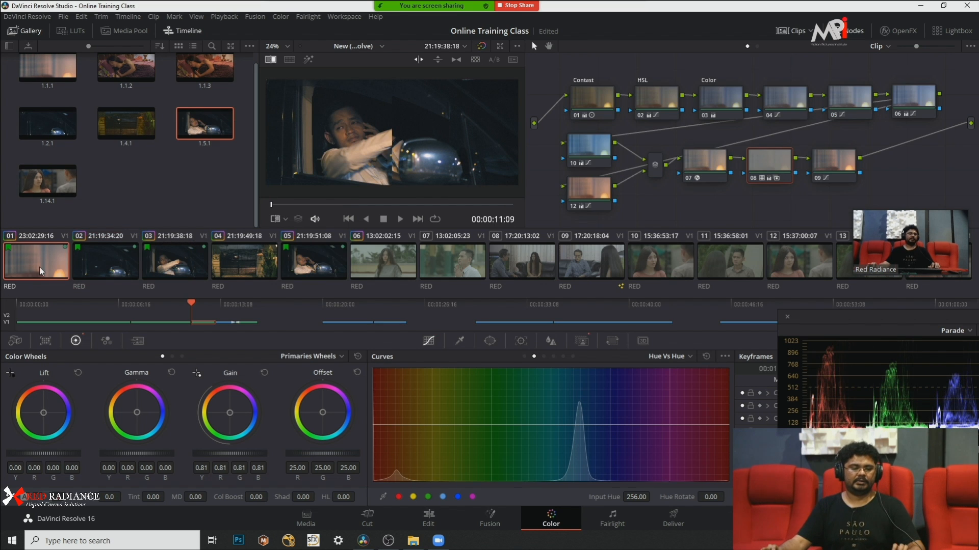
Step: Turn off the image wipe comparison and view clip 01 in full screen
left_click(44, 255)
key("ctrl+f")
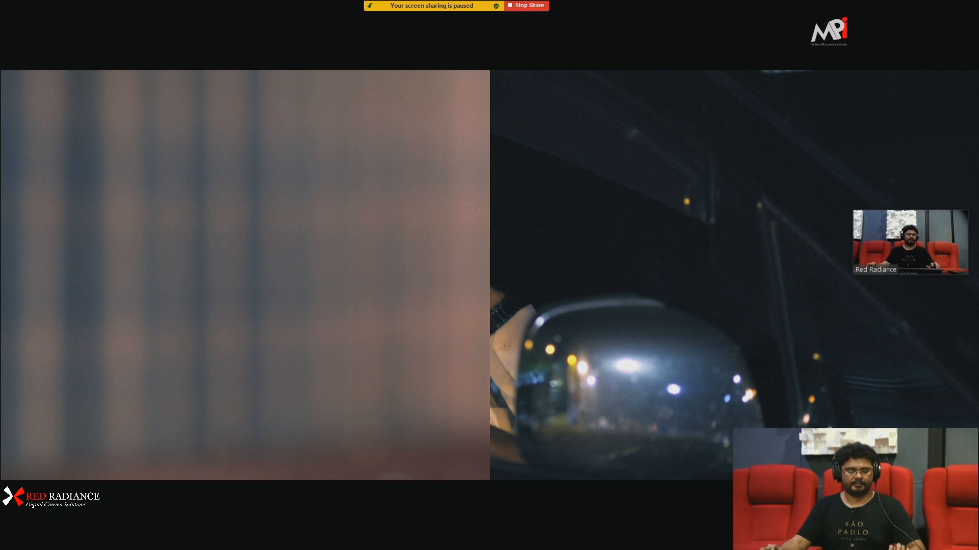
key("Escape")
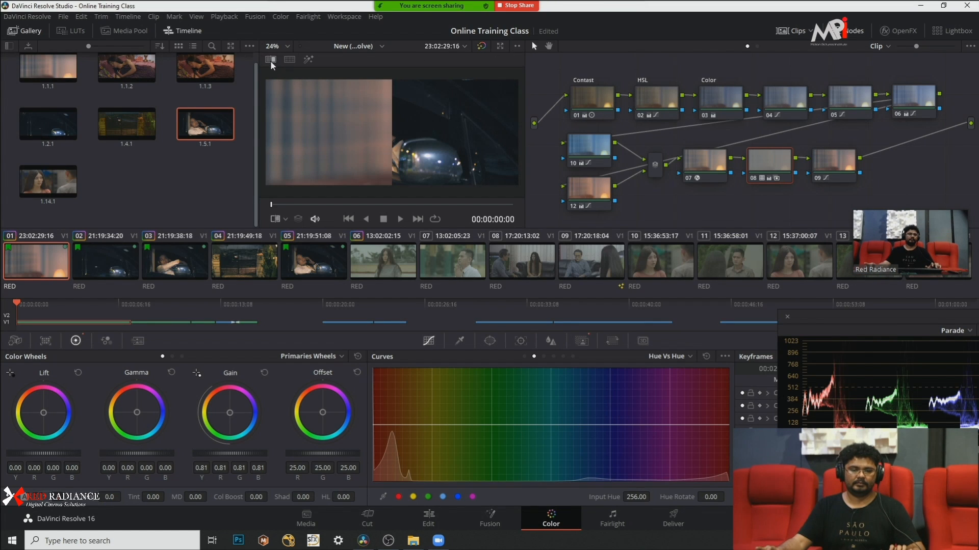
left_click(270, 60)
key("ctrl+f")
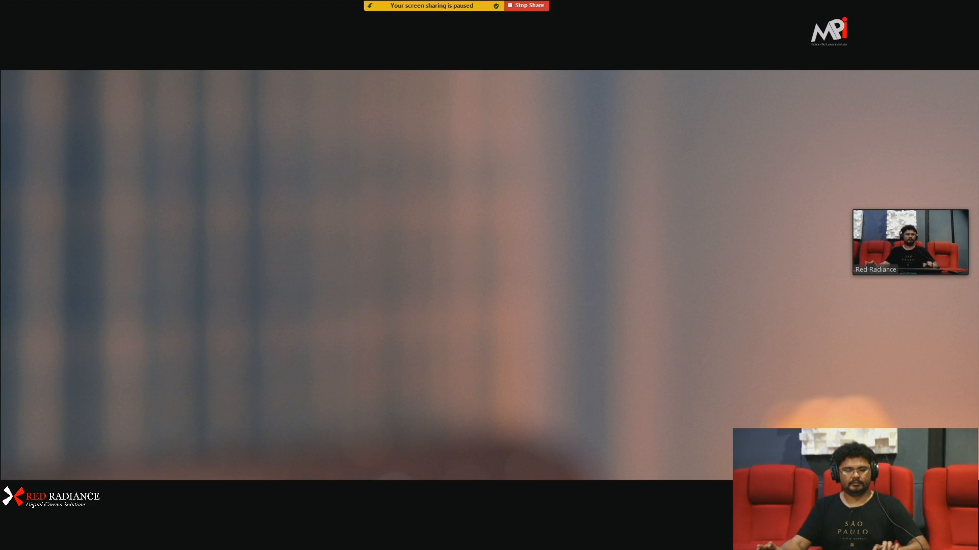
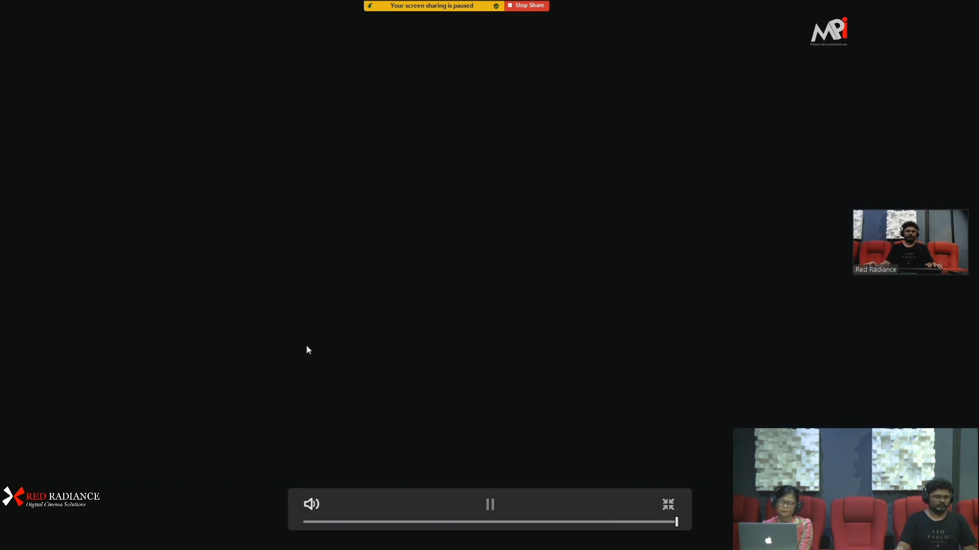
Step: Leave full-screen playback and check the frames of clips 05, 06 and 07
key("Escape")
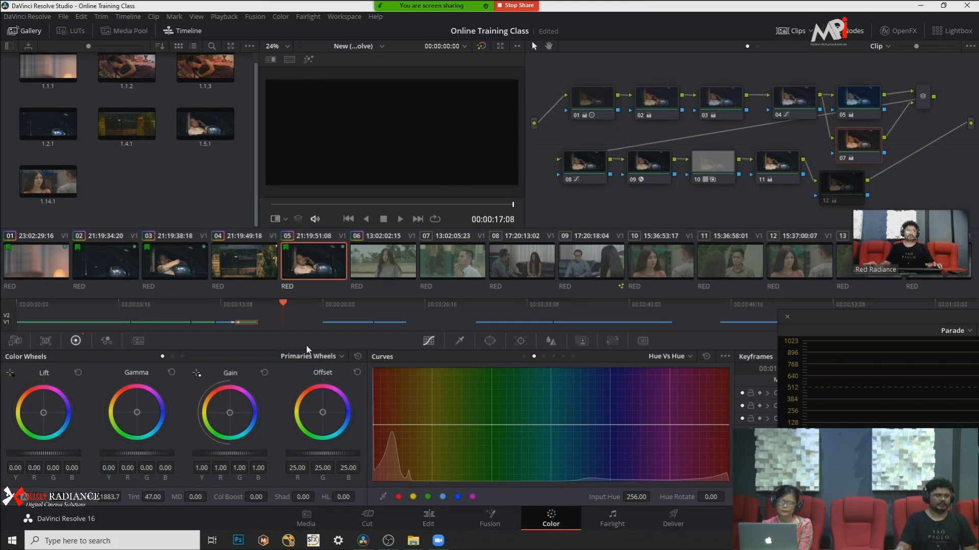
left_click(227, 305)
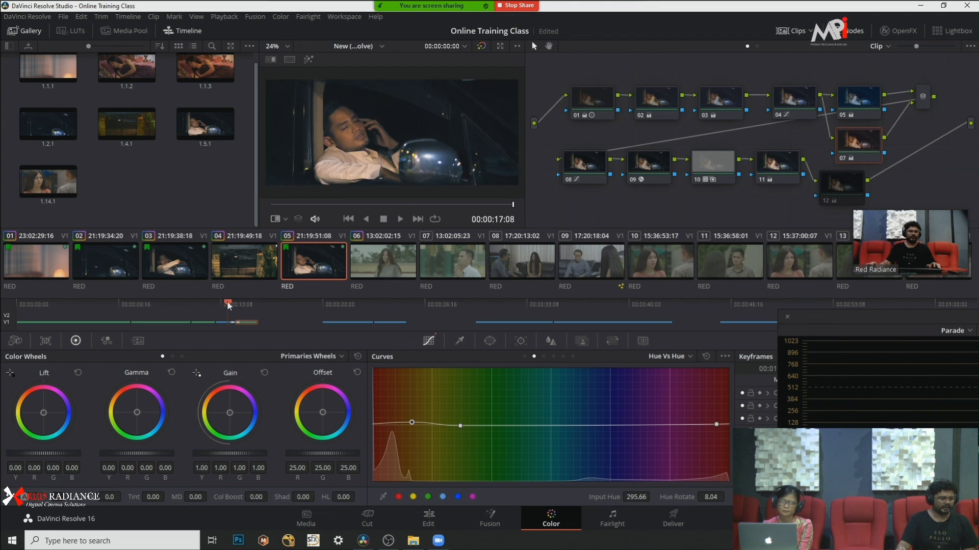
left_click(244, 305)
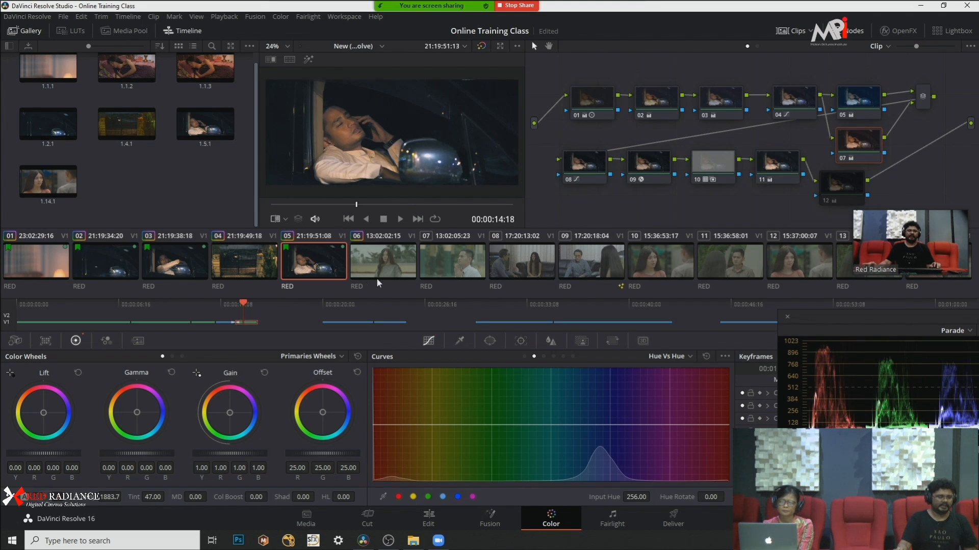
left_click(384, 262)
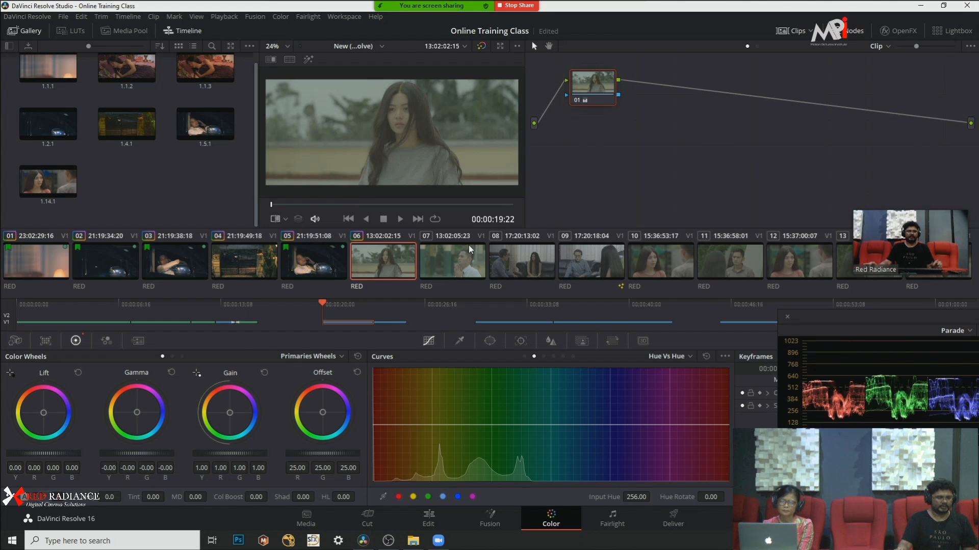
left_click(455, 263)
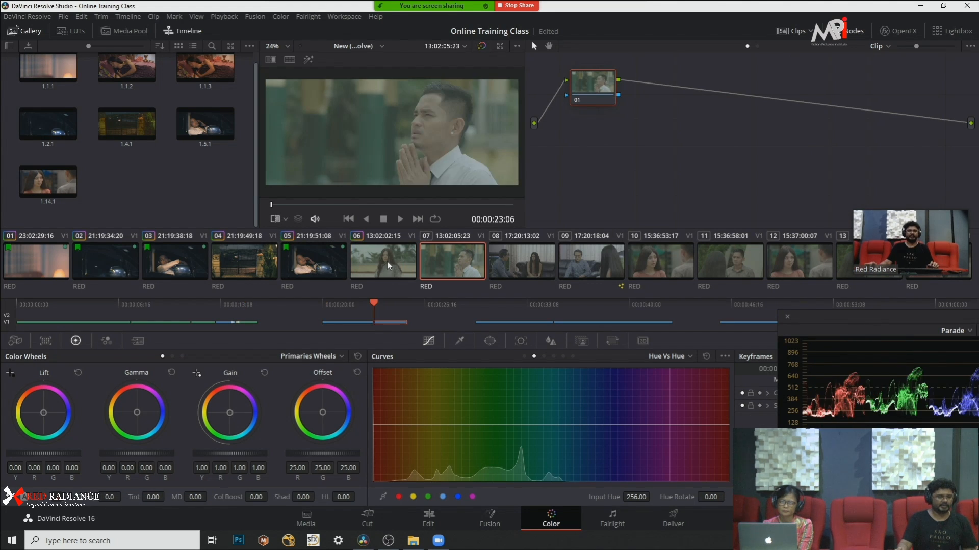
Step: On clip 06, reposition node 01 slightly and reset all grades and nodes
left_click(387, 262)
left_click_drag(591, 87, 596, 99)
right_click(580, 163)
left_click(597, 169)
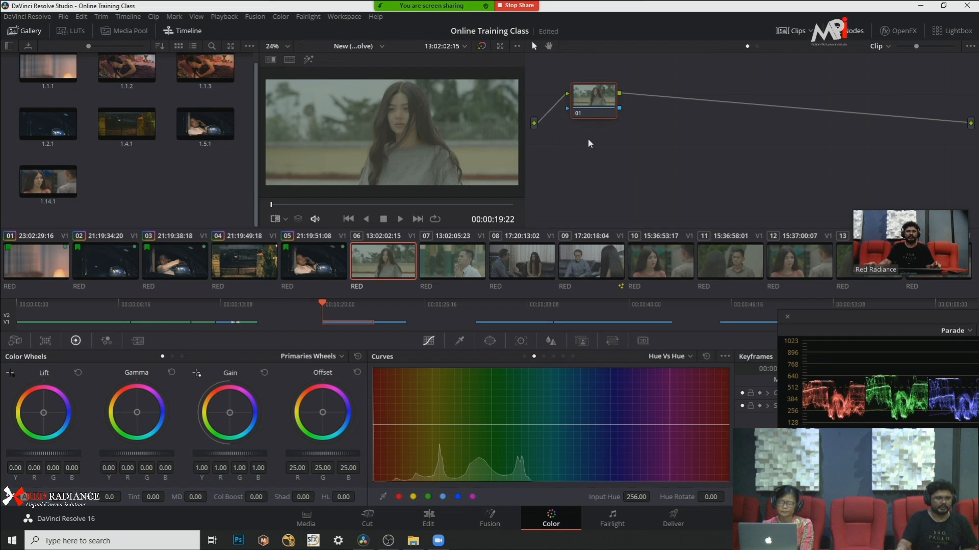
right_click(582, 101)
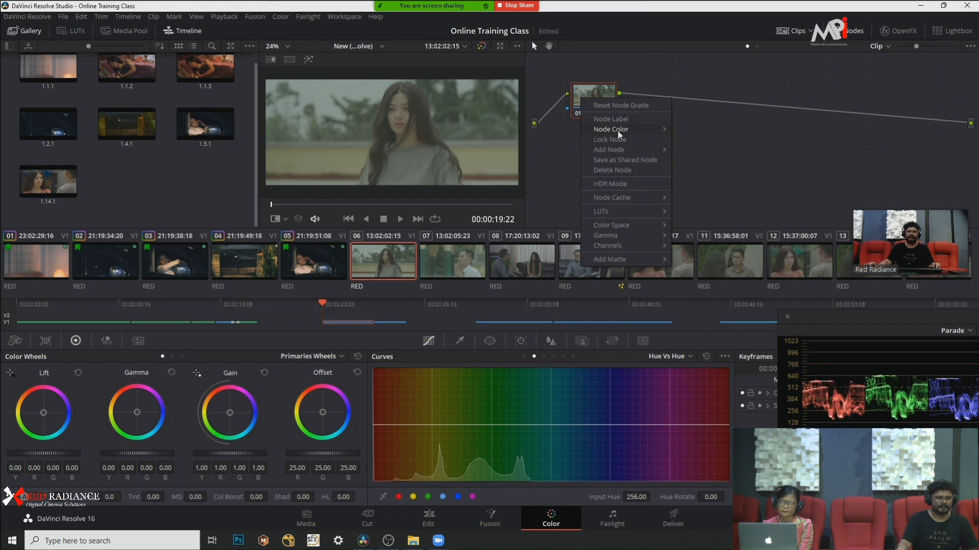
left_click(540, 172)
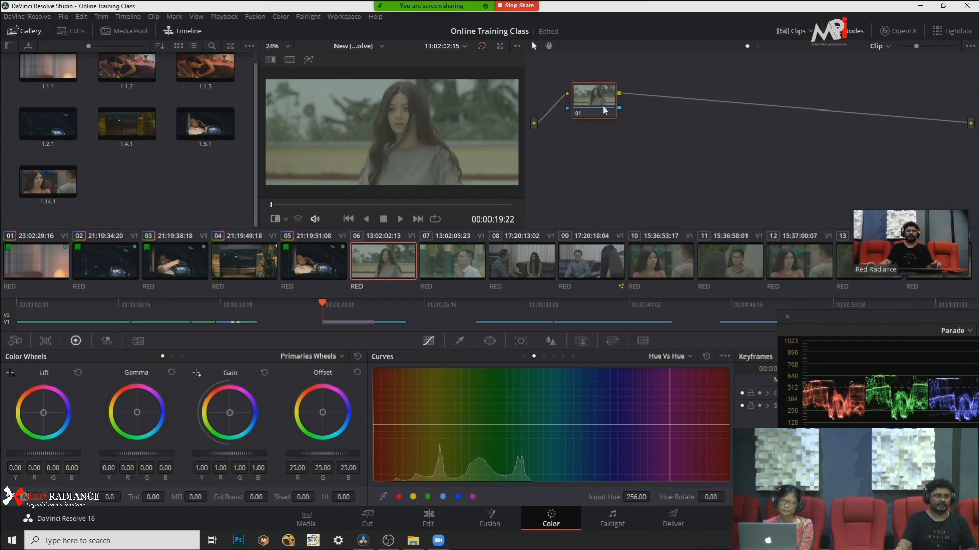
Step: Set node 01's contrast to 1.180 and its saturation first to 80, and finally to 70
left_click(48, 497)
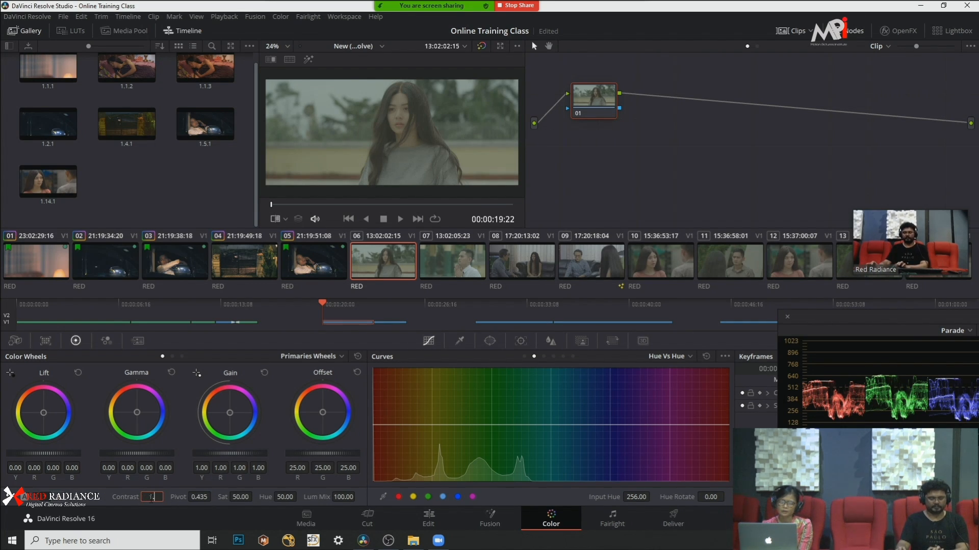
key("Return")
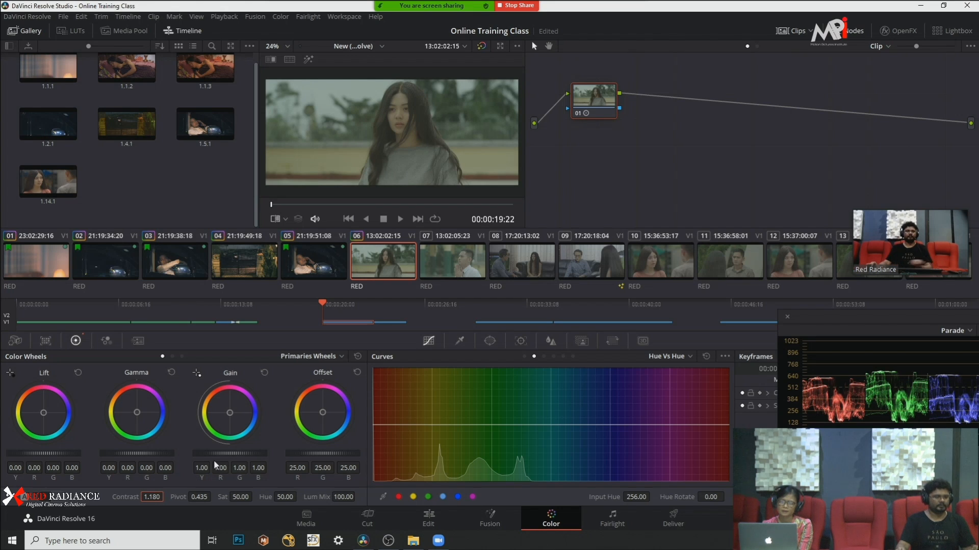
left_click(237, 497)
type("80")
key("Return")
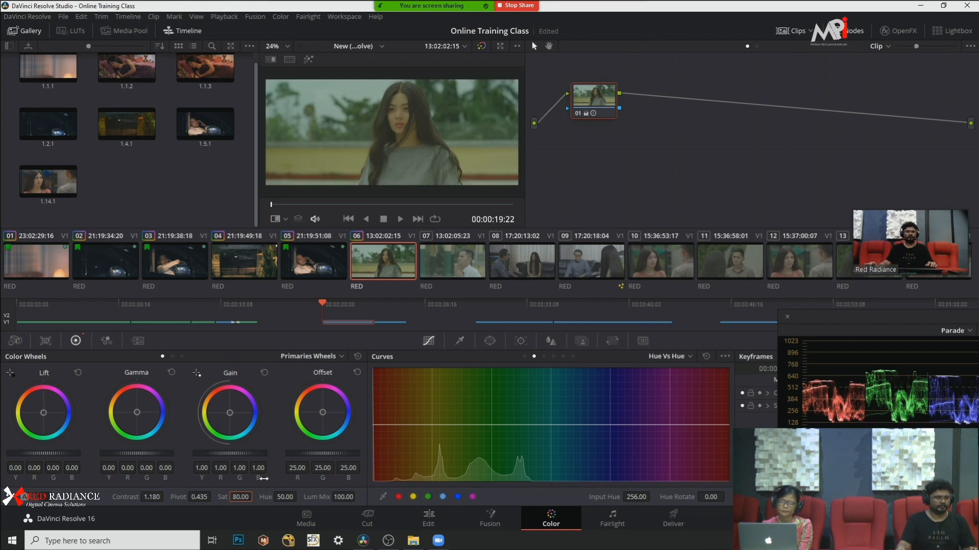
double_click(239, 498)
type("70")
key("Return")
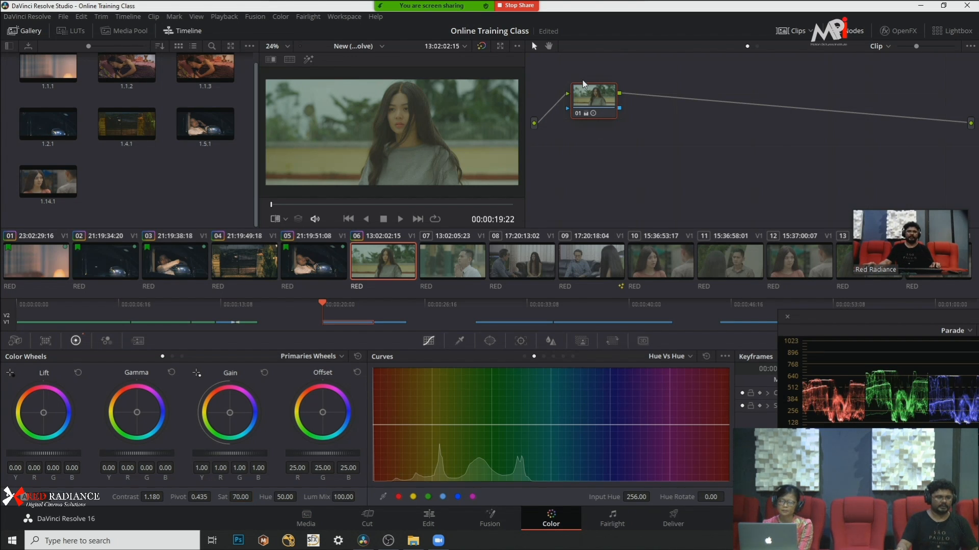
Step: Label node 01 of clip 06 as Contrast
right_click(595, 81)
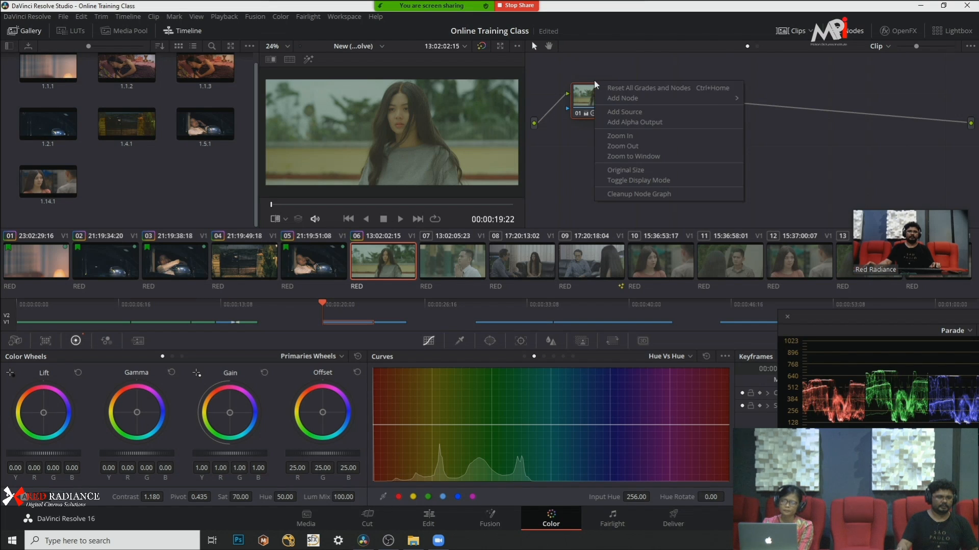
right_click(587, 97)
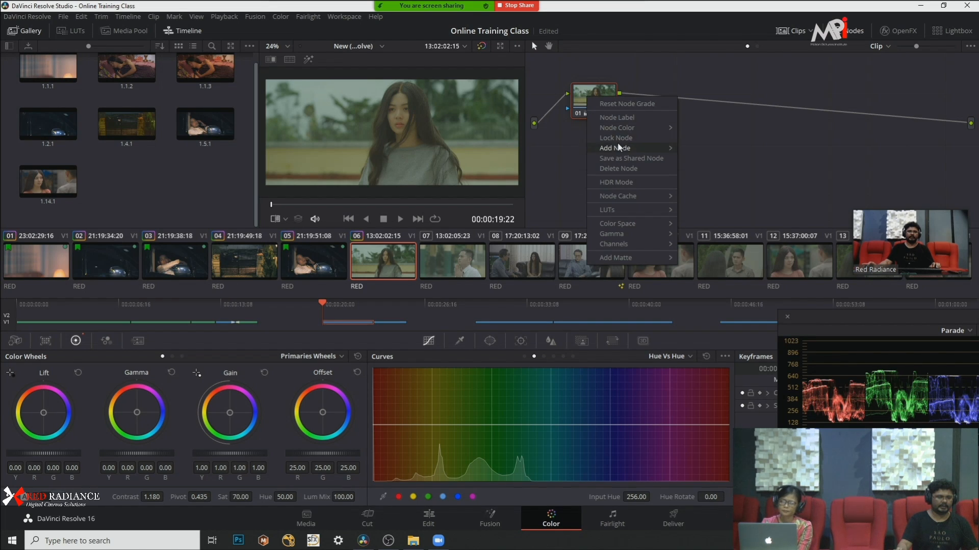
mouse_move(621, 147)
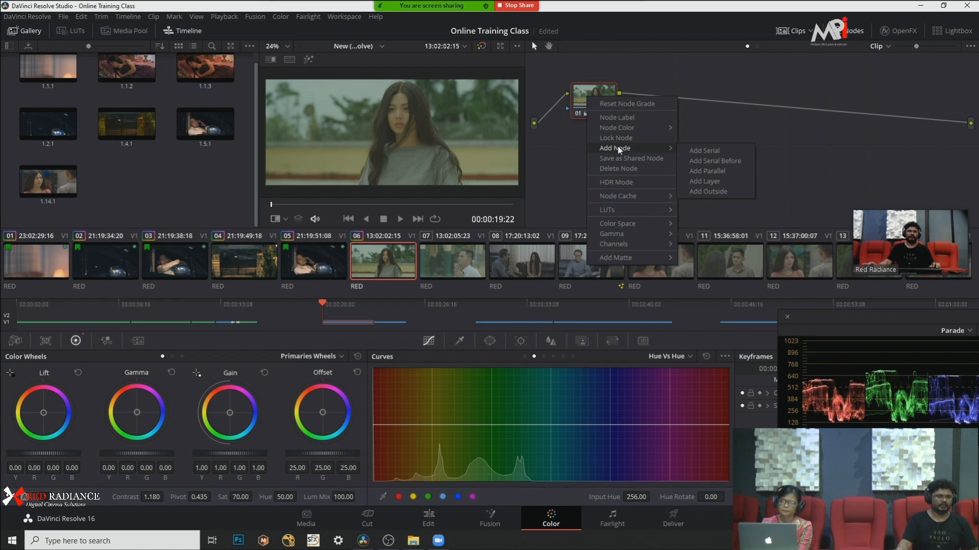
left_click(620, 116)
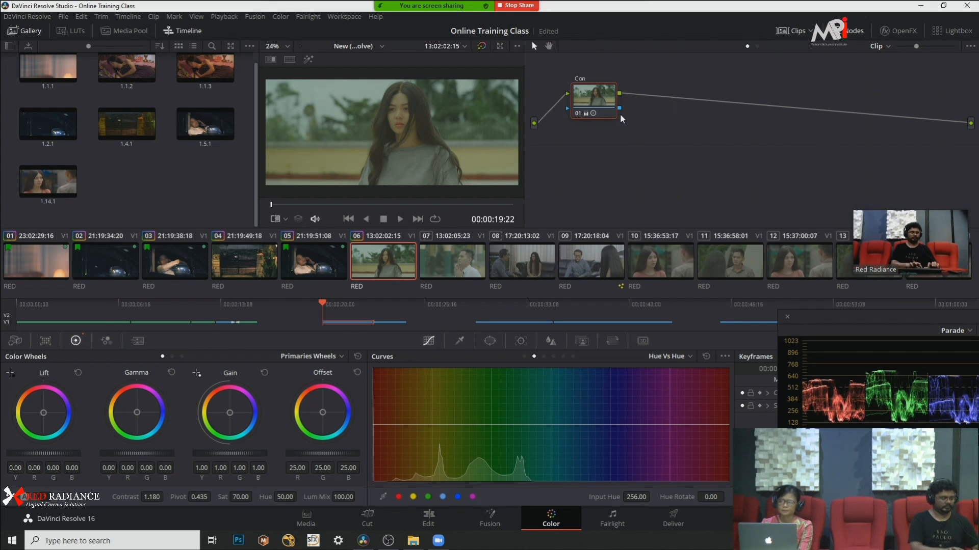
type("tr")
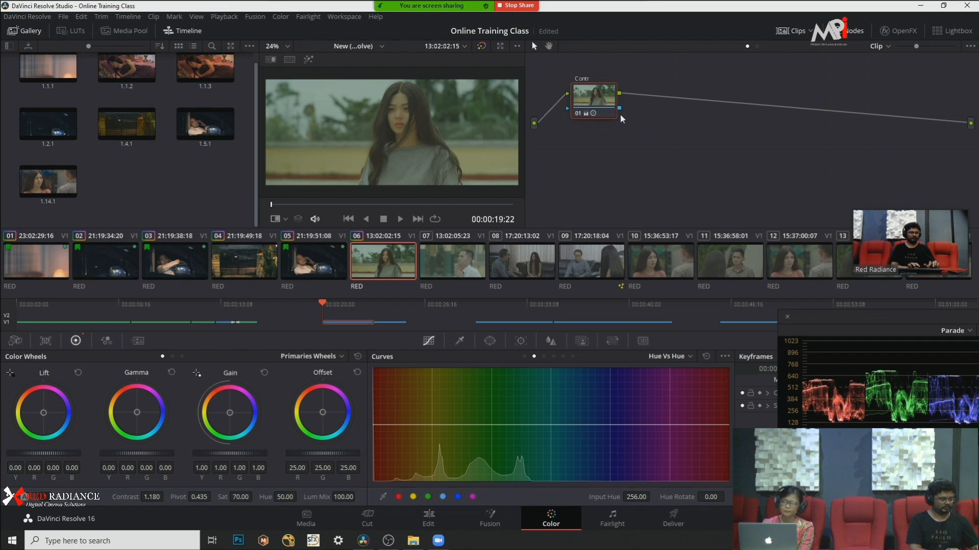
type("ast")
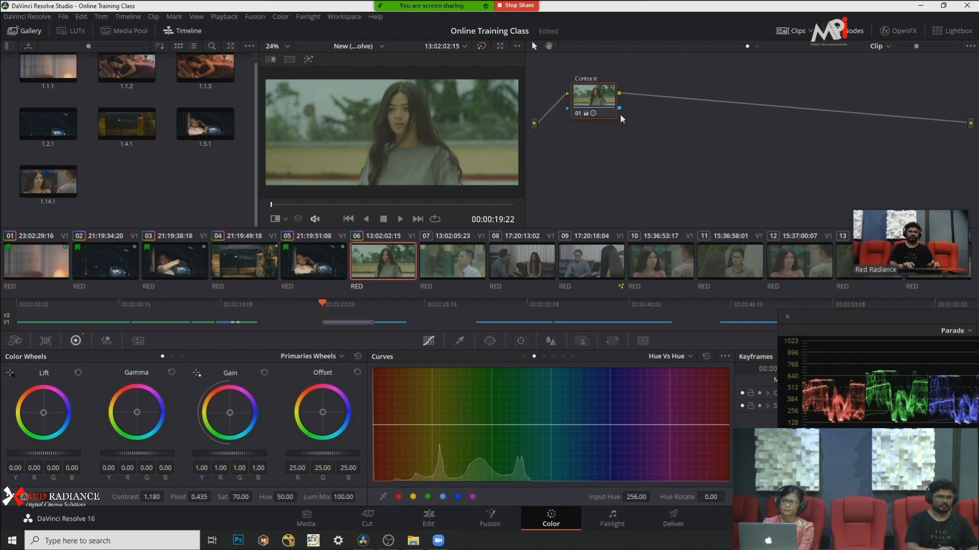
key("Return")
Step: Add a serial node after the Contrast node and label it Hsl
key("alt+s")
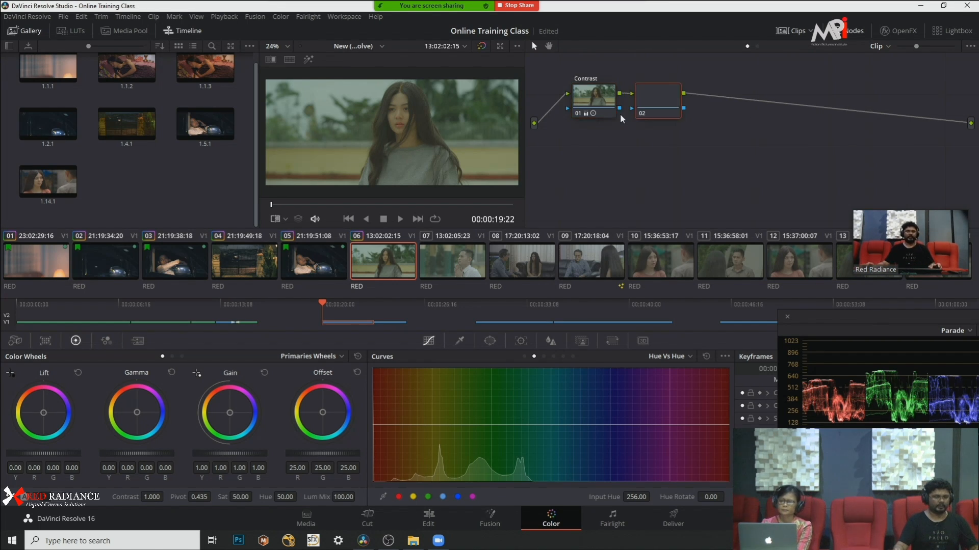
right_click(659, 109)
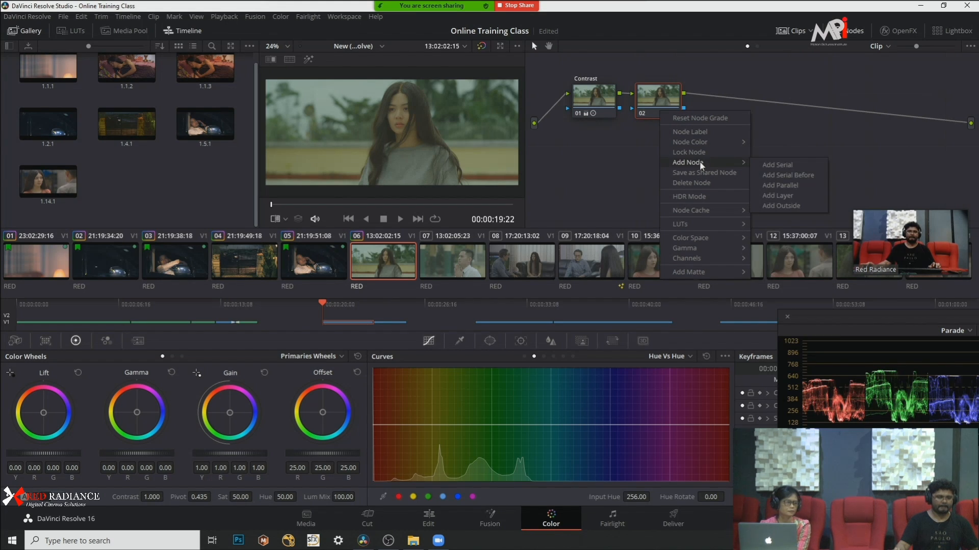
left_click(701, 134)
type("Hs")
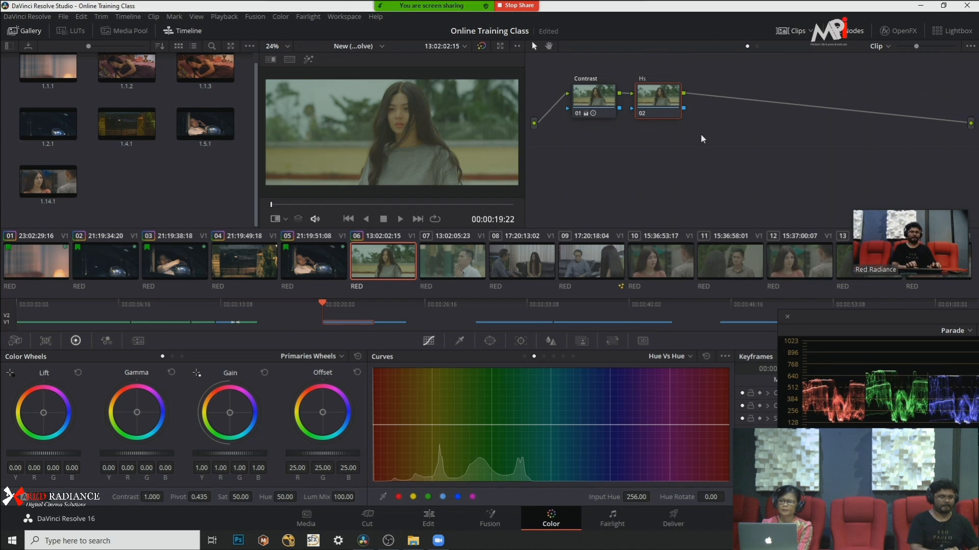
type("l")
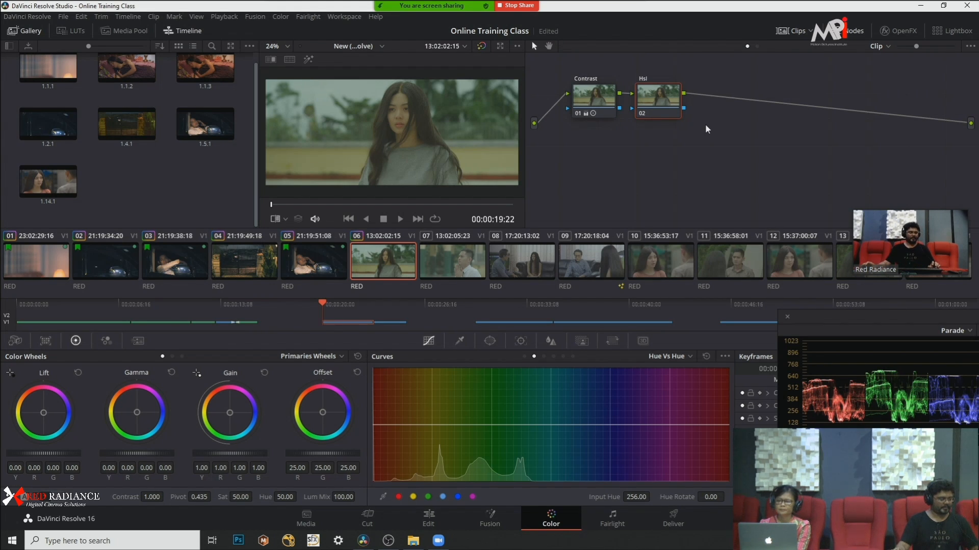
Step: Add a third serial node after the Hsl node and label it Color
key("alt+s")
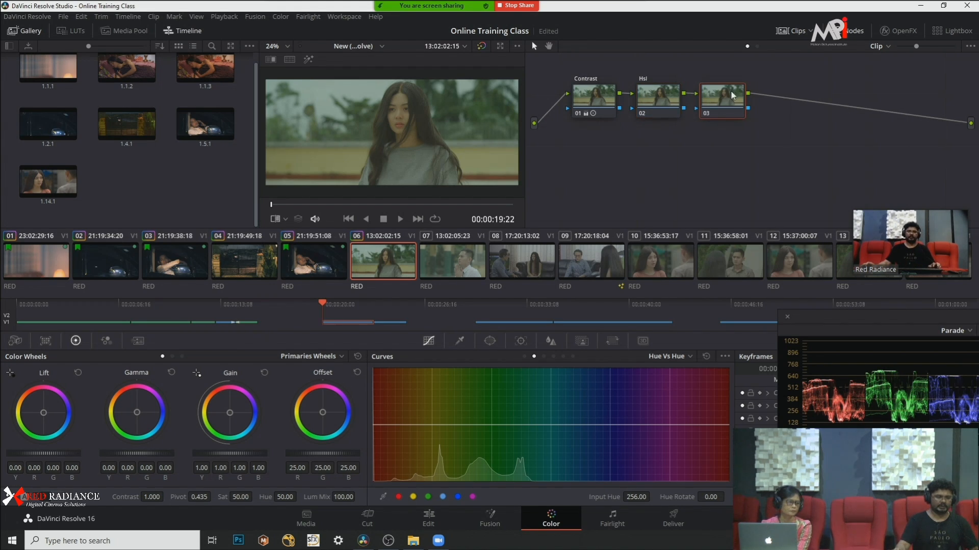
right_click(733, 95)
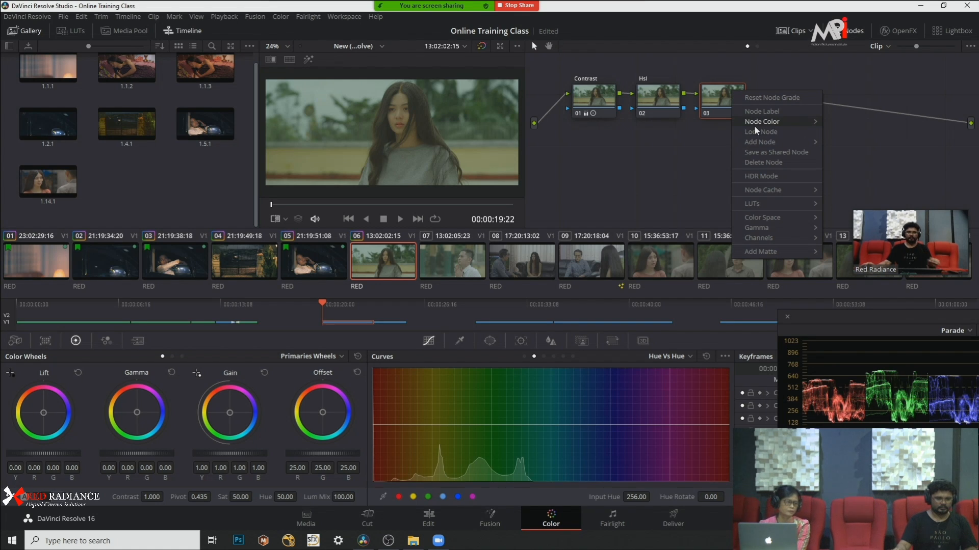
mouse_move(767, 124)
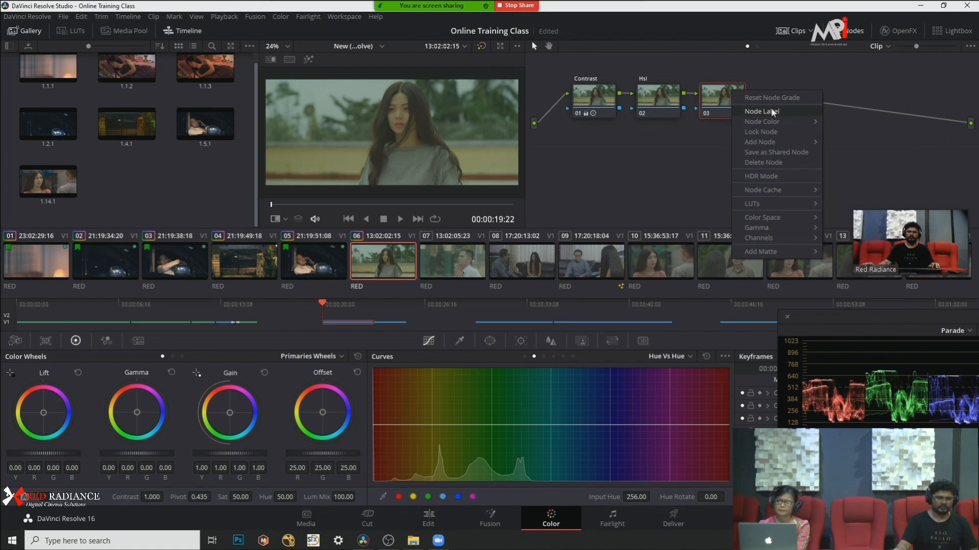
left_click(771, 111)
type("Color")
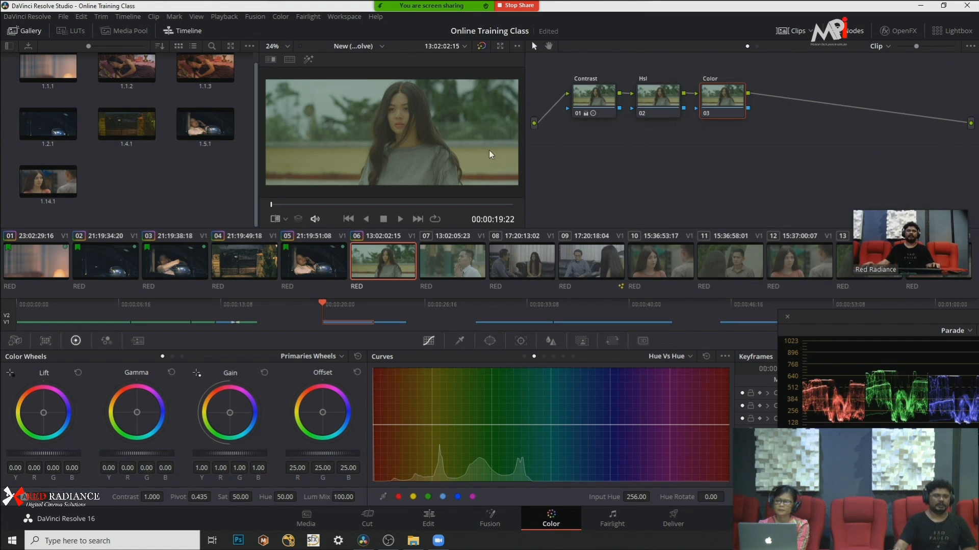
Step: On the Hsl node, try a linked-channel custom curve lift, reset it, and raise the midtones on the luma (Y) curve only
left_click(655, 112)
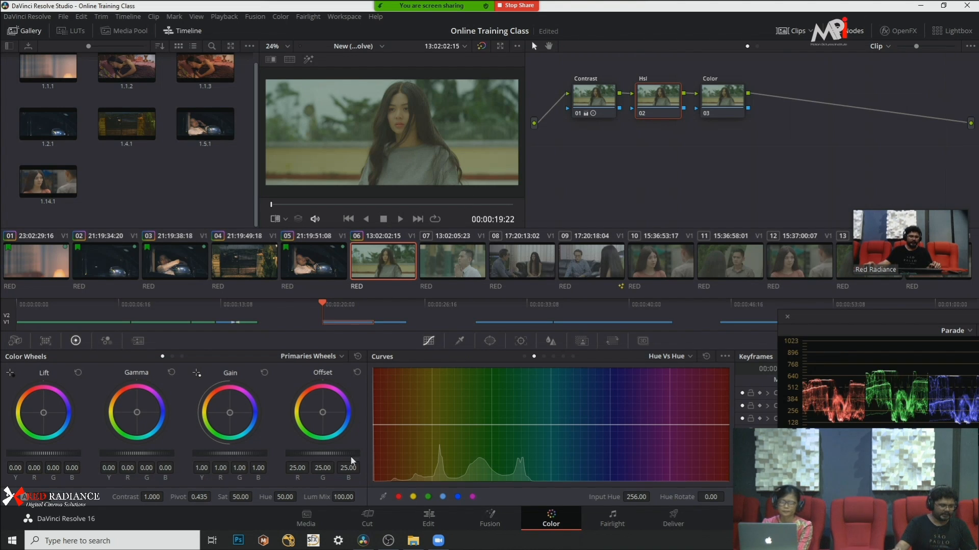
left_click(525, 357)
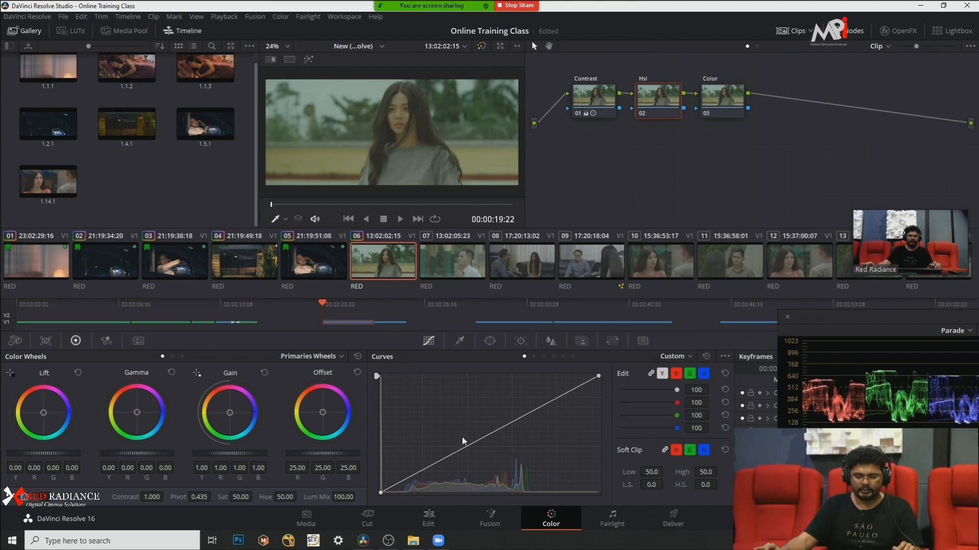
mouse_move(497, 432)
left_mouse_down()
mouse_move(481, 416)
mouse_move(497, 426)
mouse_move(490, 421)
left_mouse_up()
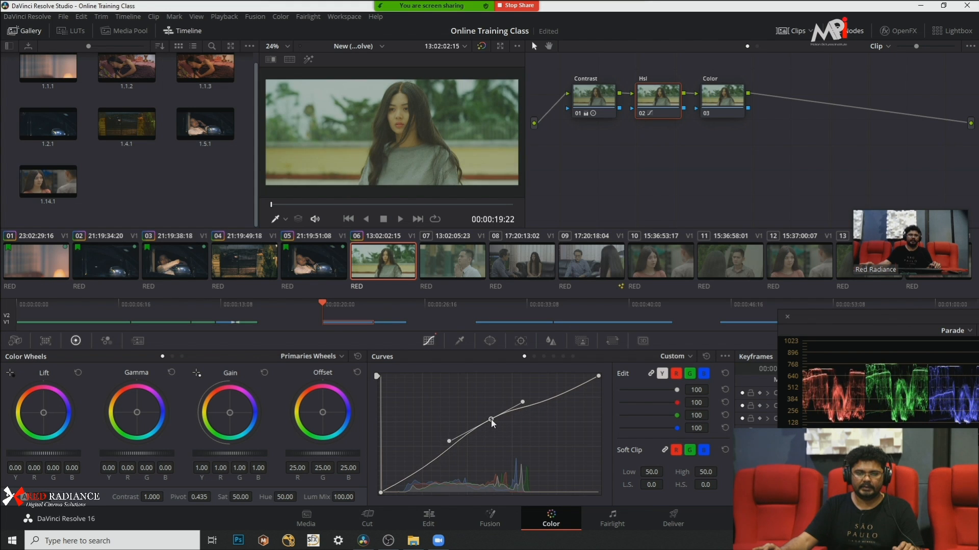
left_click(706, 356)
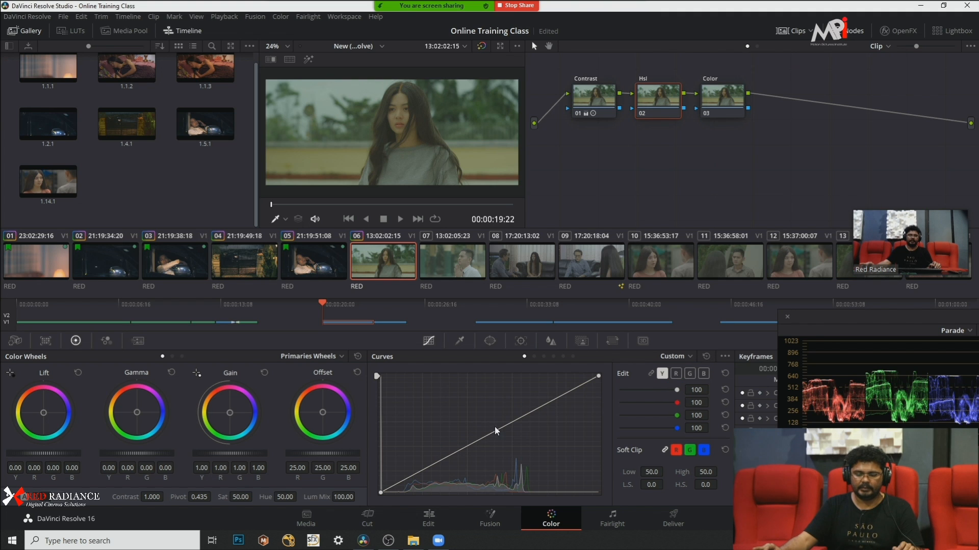
left_click_drag(495, 432, 490, 417)
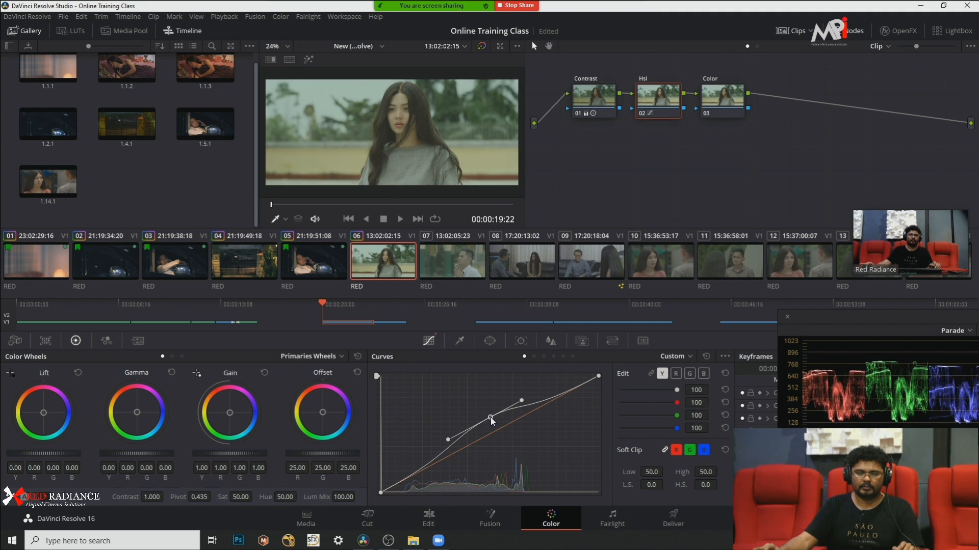
Step: Refine the Hsl node's luma curve: move the black point slightly inward, anchor the shadows, lower the midtone point slightly and lift the highlights
left_click_drag(382, 491, 387, 494)
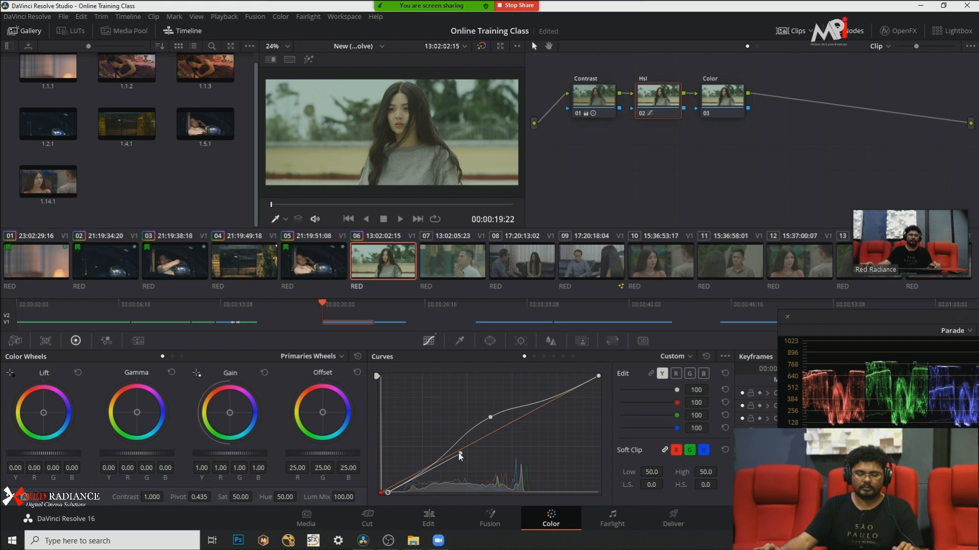
mouse_move(460, 452)
left_mouse_down()
mouse_move(417, 466)
mouse_move(418, 476)
mouse_move(442, 458)
left_mouse_up()
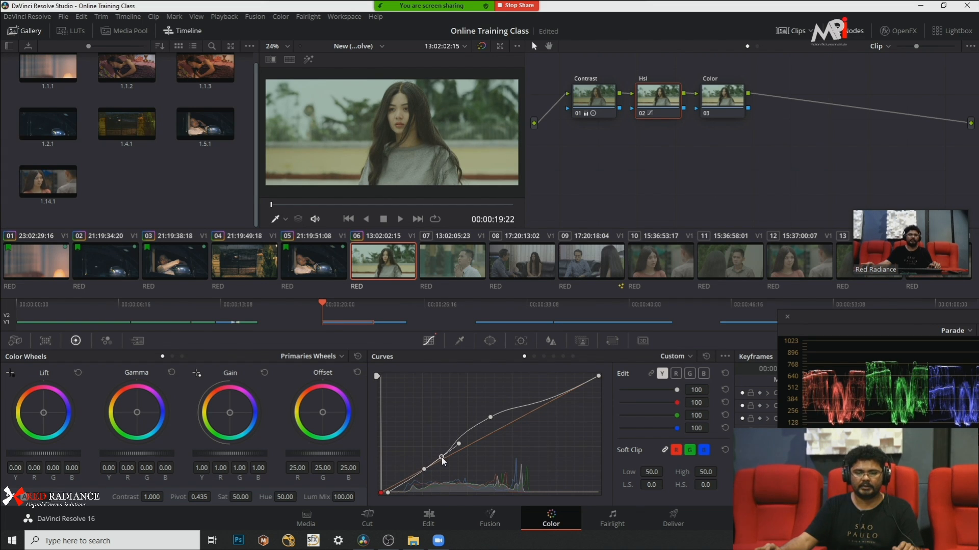
left_click_drag(490, 417, 495, 421)
left_click(597, 378)
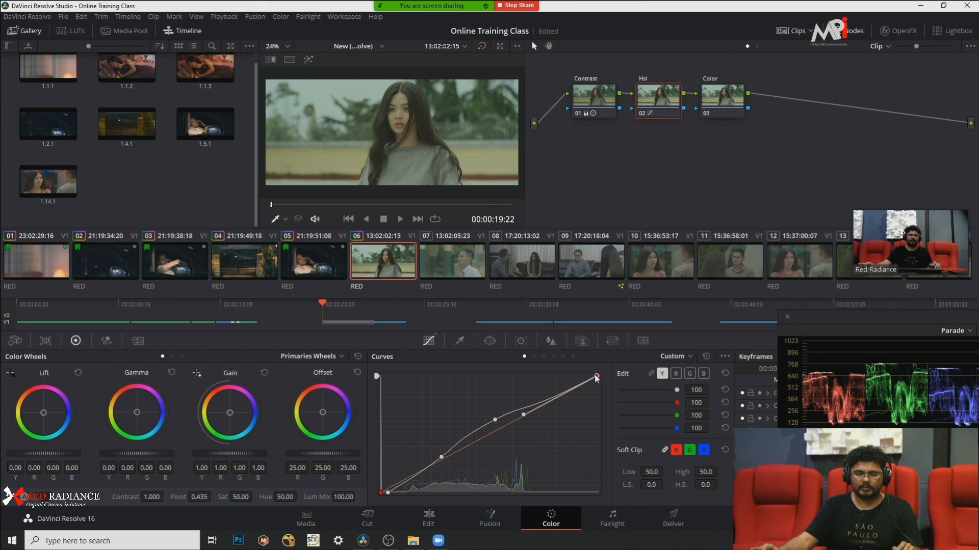
left_click_drag(523, 416, 553, 389)
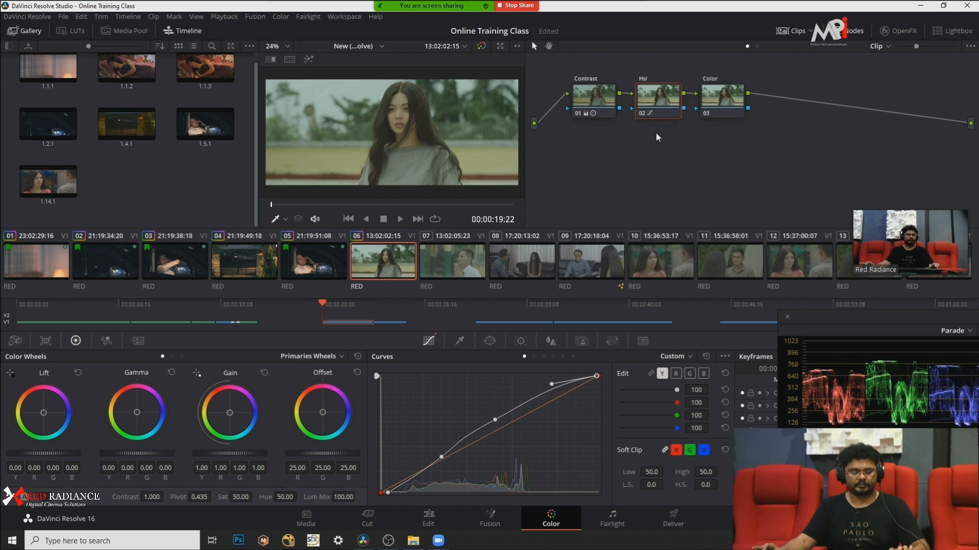
Step: Compare clip 06 with and without its grade by repeatedly bypassing and restoring all nodes
key("shift+d")
key("shift+d")
key("shift+d")
key("shift+d")
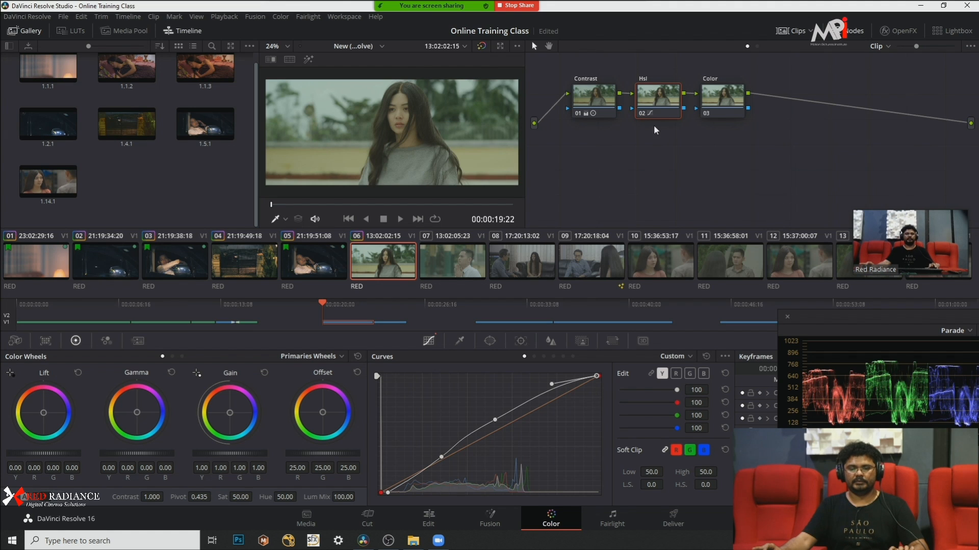
key("shift+d")
key("shift+d")
key("shift+d")
key("shift+d")
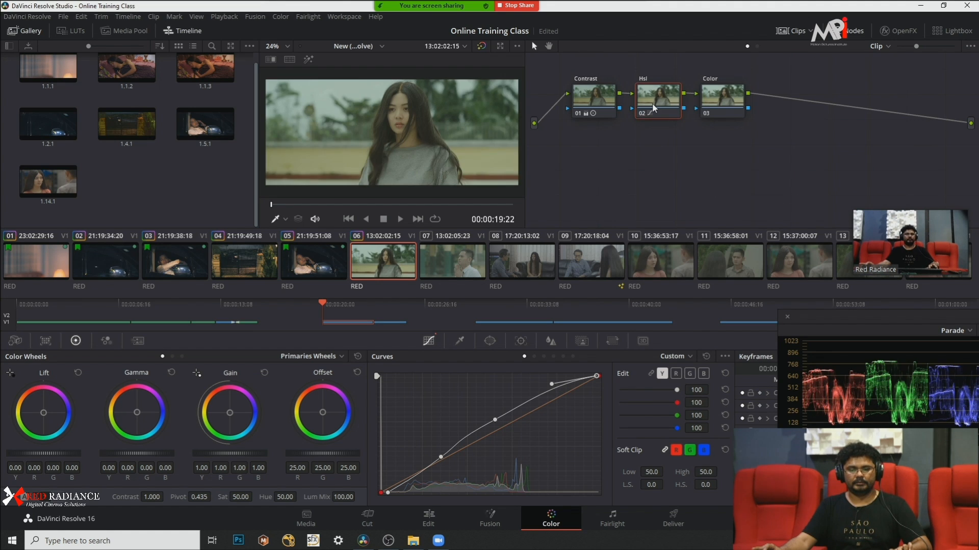
Step: On the Color node, push Gain toward blue (R 0.97, B 1.10) and Gamma toward red (R 0.02, G -0.01, B -0.01)
left_click(716, 109)
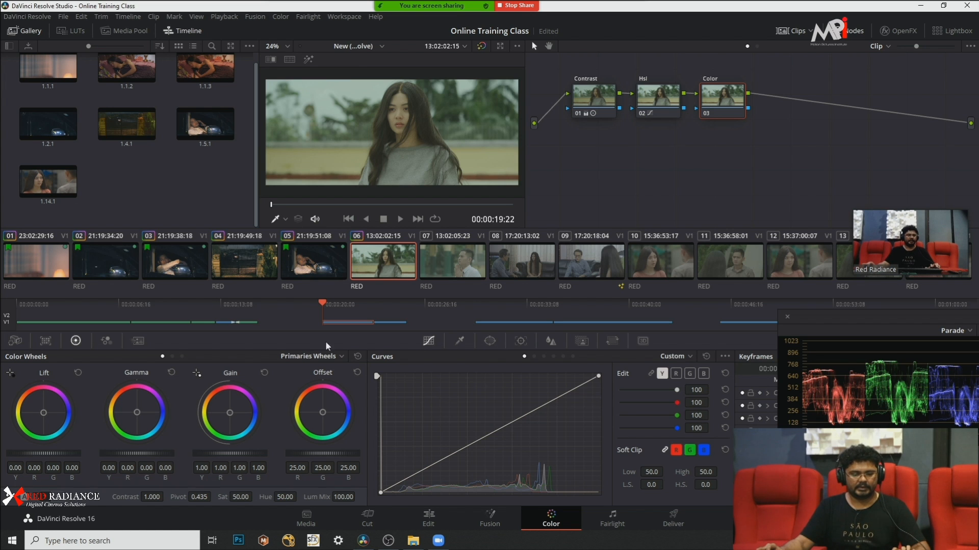
key("ctrl+f")
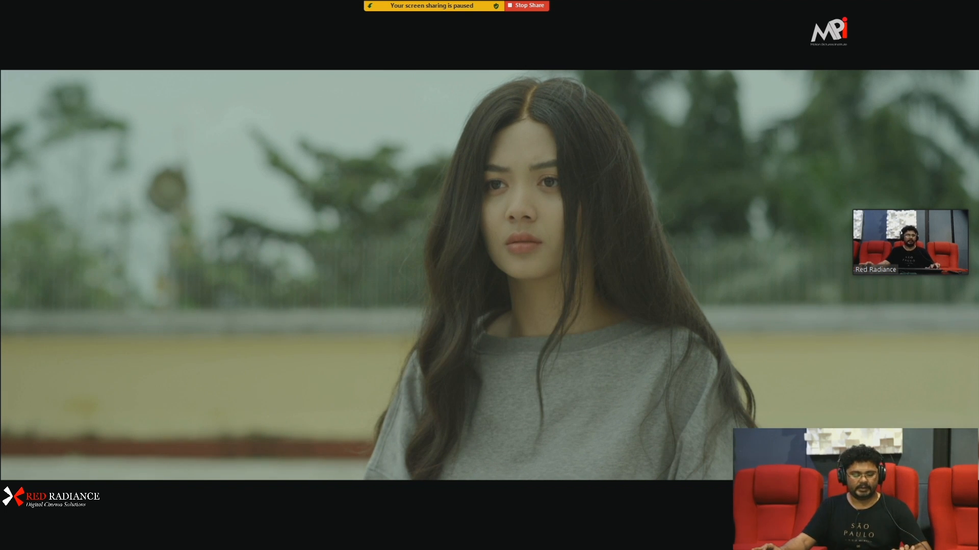
key("Escape")
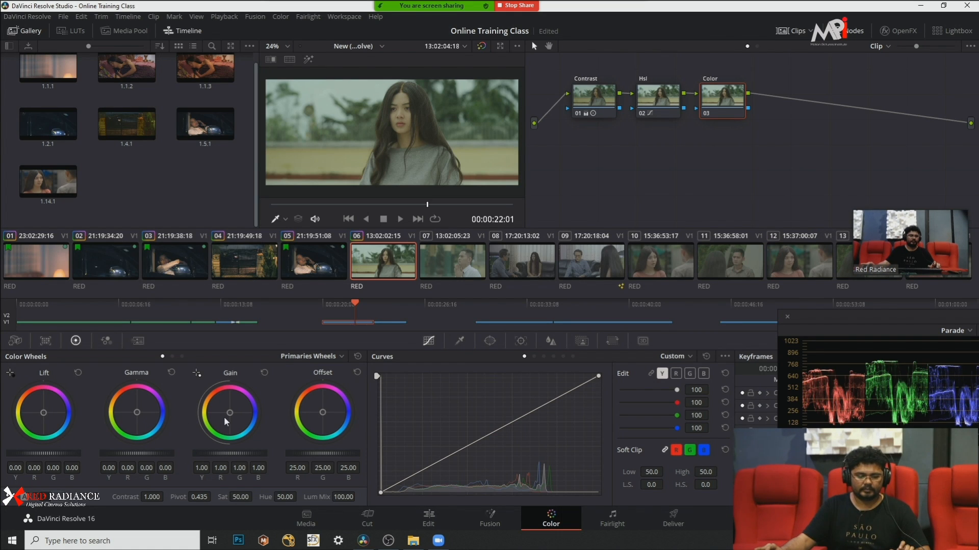
left_click_drag(230, 413, 232, 417)
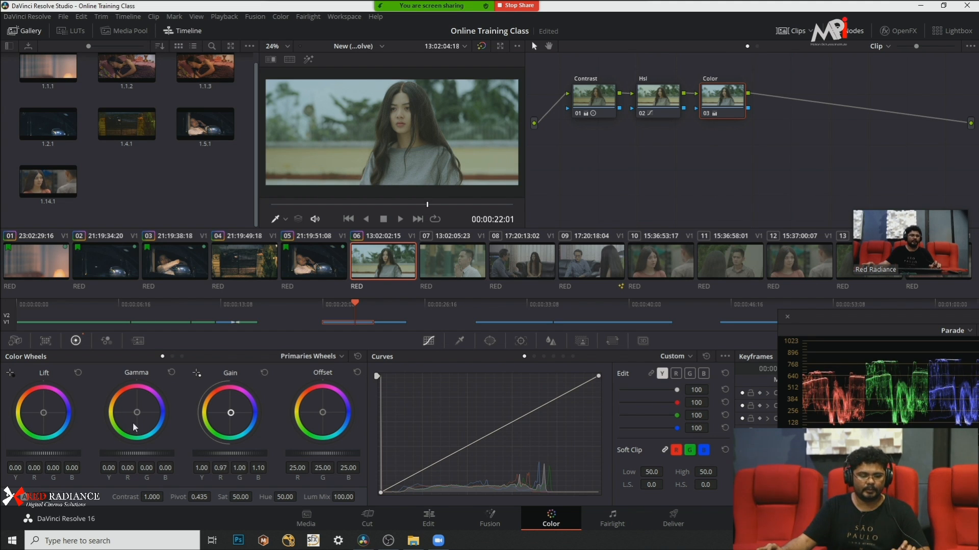
left_click_drag(136, 418, 134, 419)
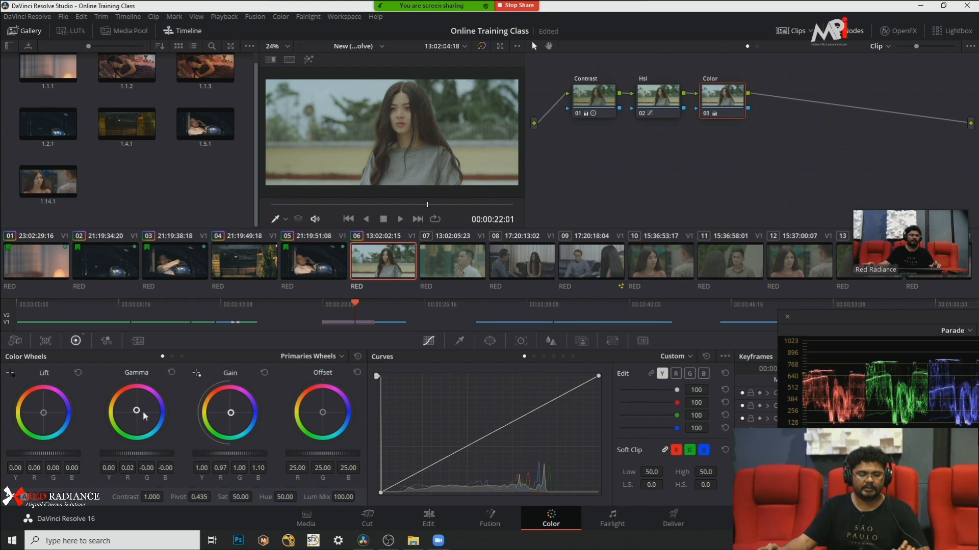
left_click_drag(145, 416, 144, 416)
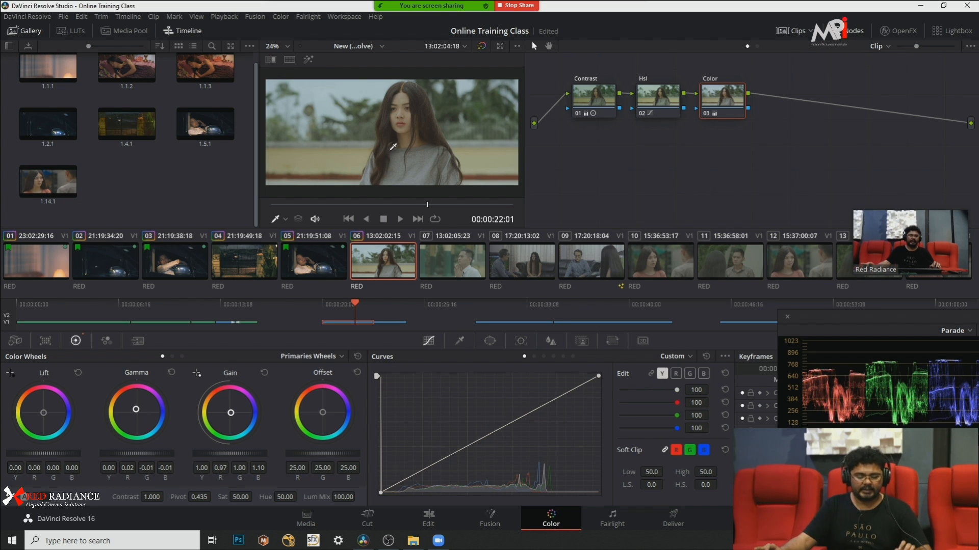
Step: Check the image full screen, and adjust the Color node's Lift to Y -0.02, R -0.03, G -0.02, B -0.01
key("ctrl+f")
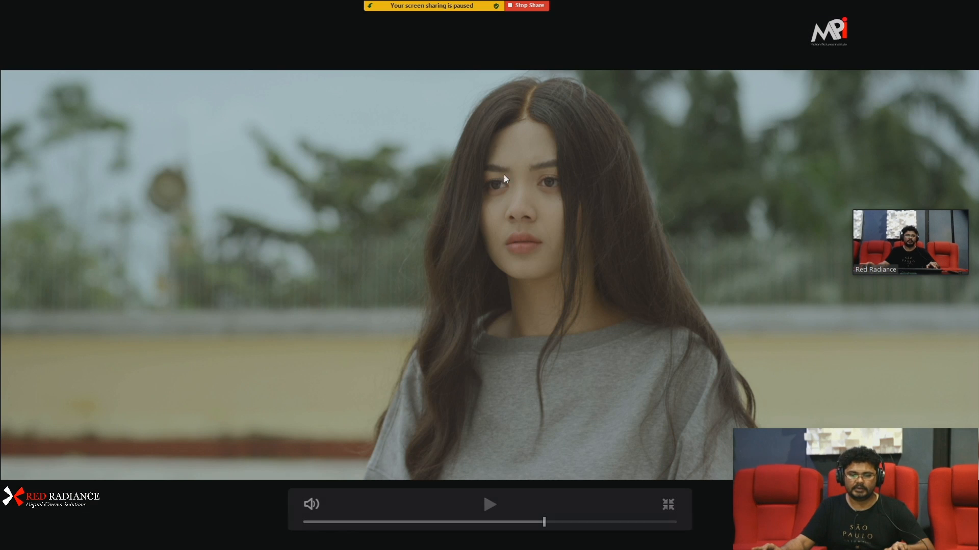
key("ctrl+f")
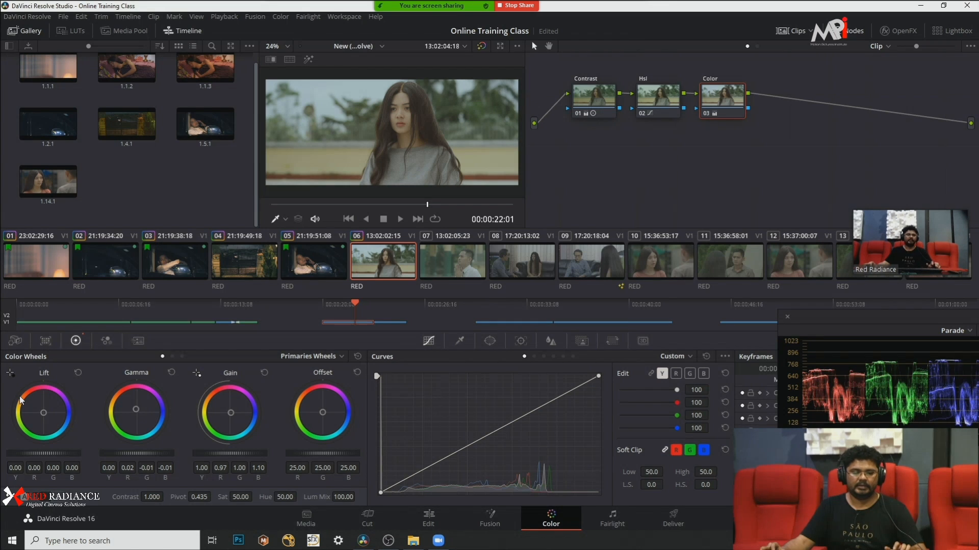
left_click_drag(41, 416, 46, 418)
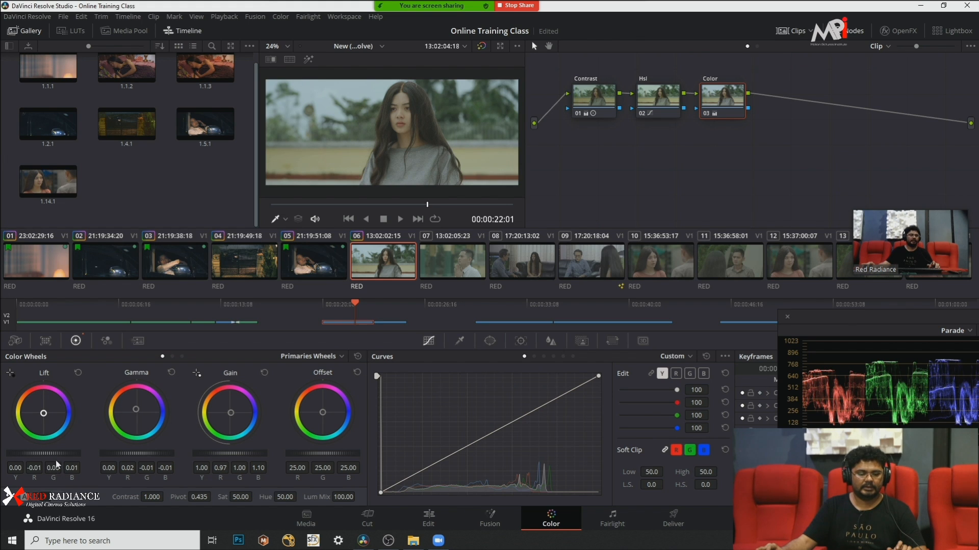
left_click_drag(44, 413, 43, 415)
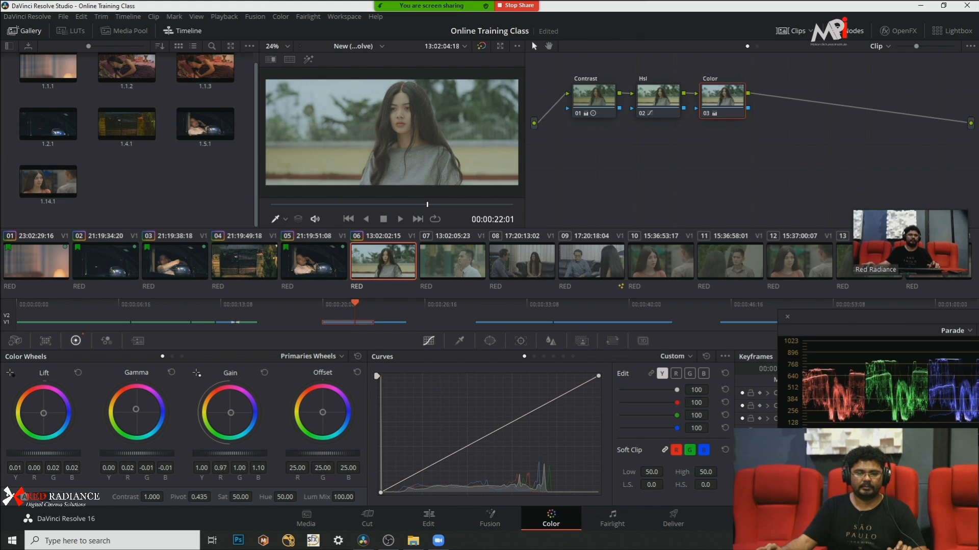
left_click_drag(43, 453, 41, 453)
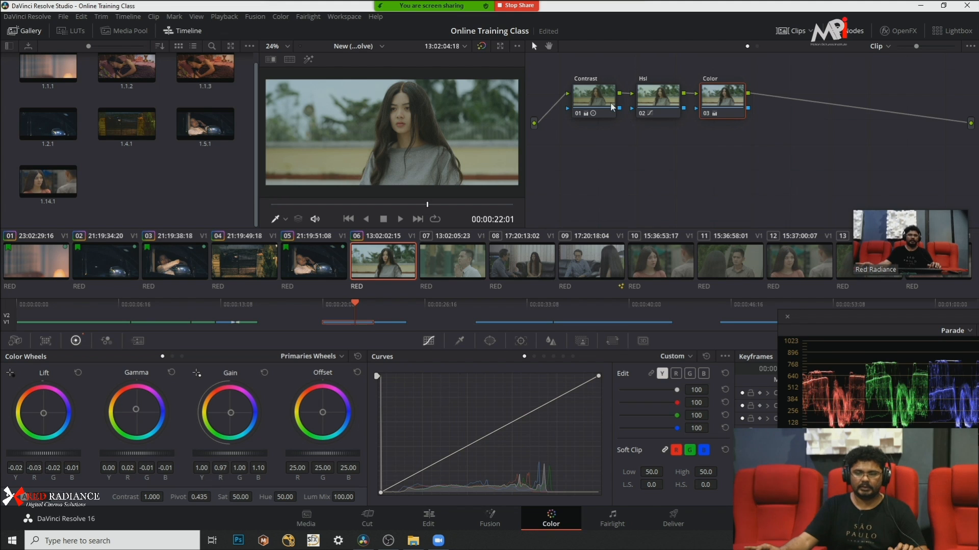
Step: On the Hsl node's luma curve, fine-tune the shadow point and the black point's handle
left_click(666, 91)
left_click_drag(387, 493, 406, 479)
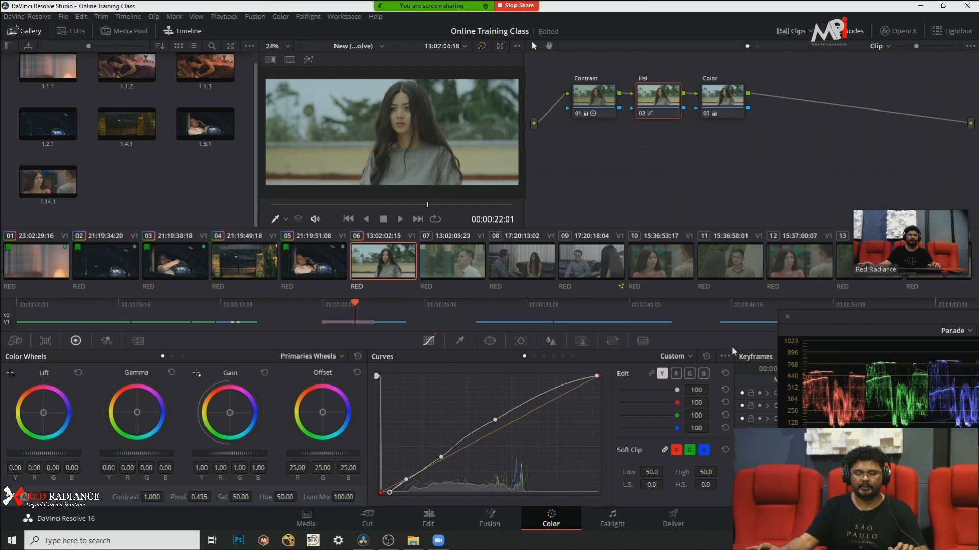
left_click(441, 458)
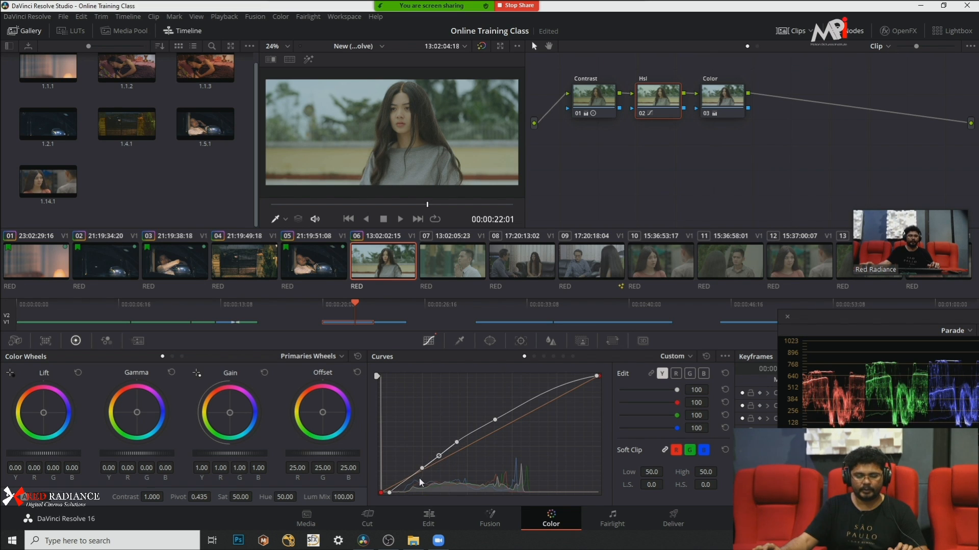
left_click(389, 492)
left_click_drag(392, 492, 407, 478)
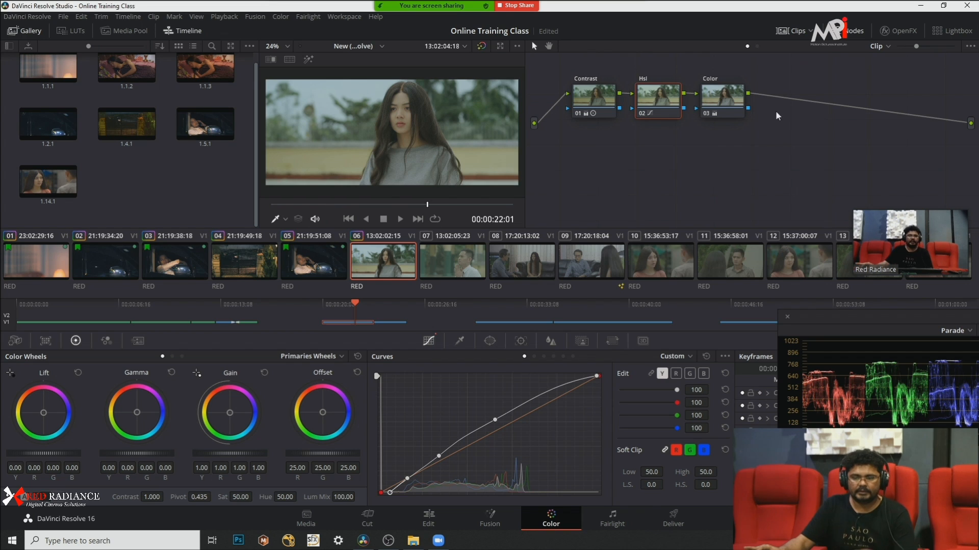
Step: On the Color node, set saturation to 56 and raise Gain to Y 1.13, R 1.11, G 1.12, B 1.29
left_click(726, 105)
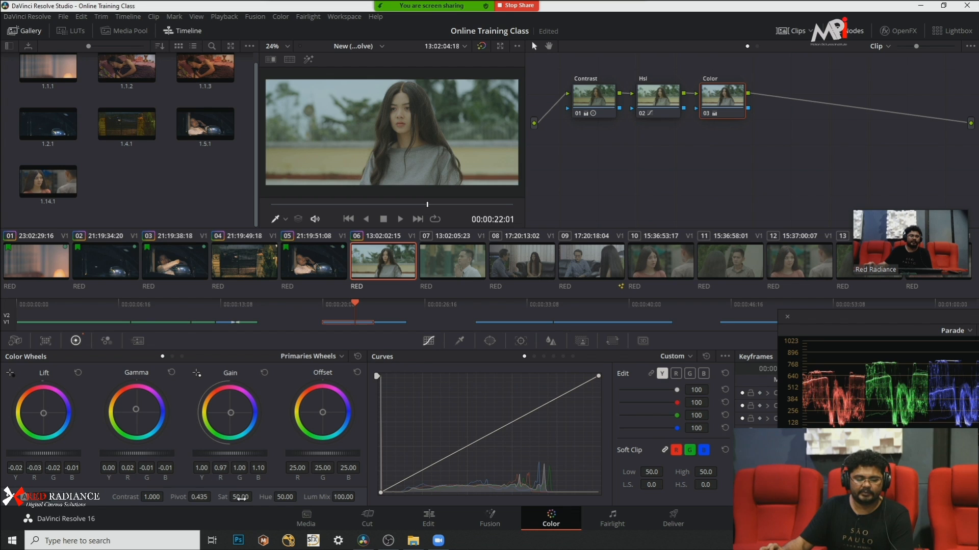
left_click_drag(241, 498, 255, 497)
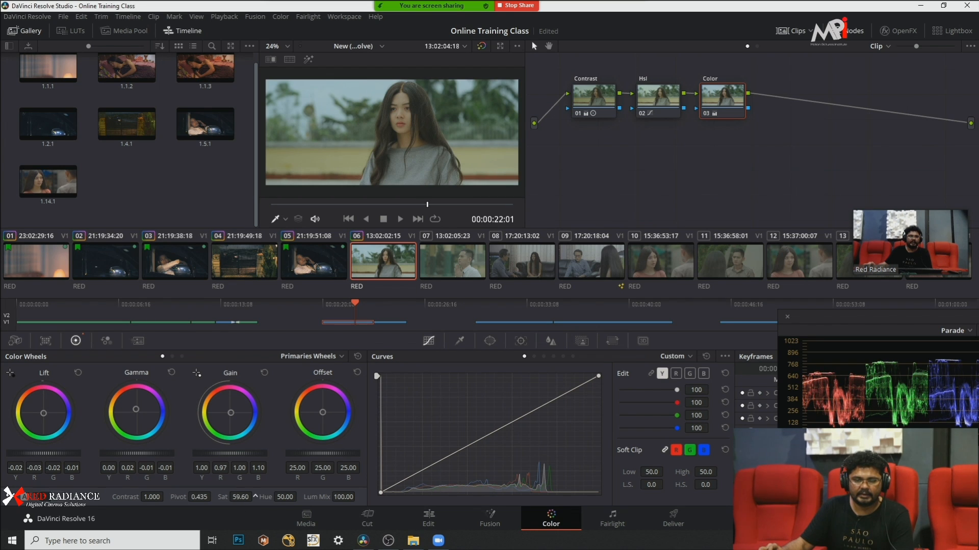
left_click_drag(255, 496, 265, 494)
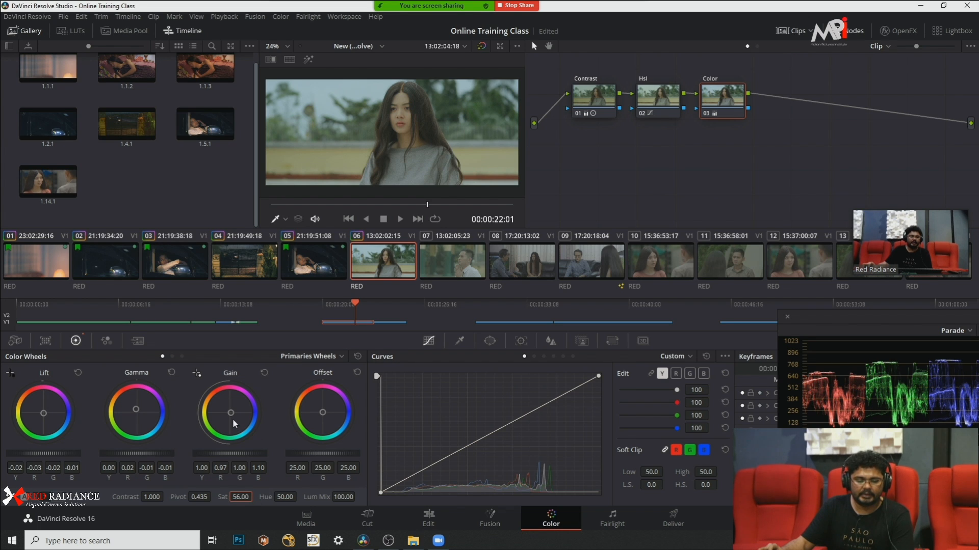
left_click_drag(227, 425, 234, 419)
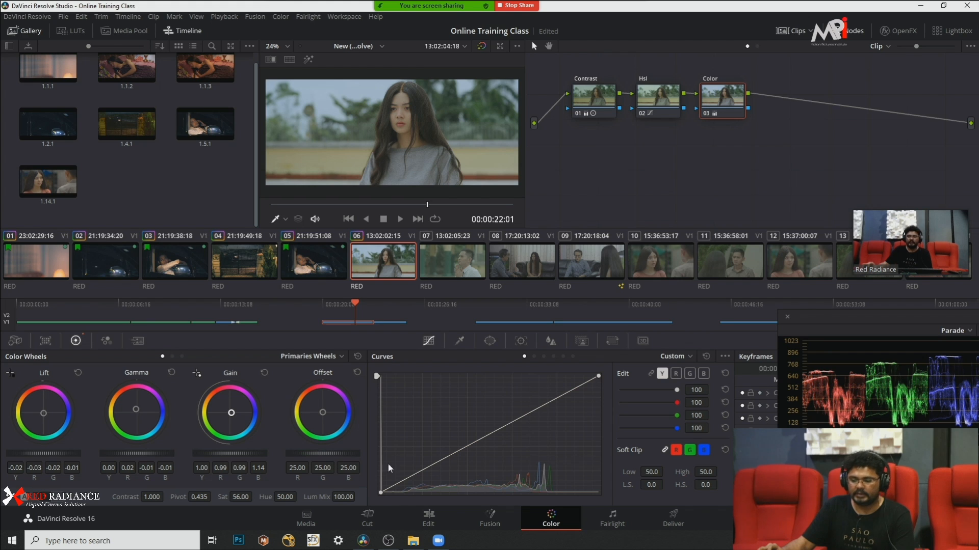
left_click_drag(232, 453, 265, 454)
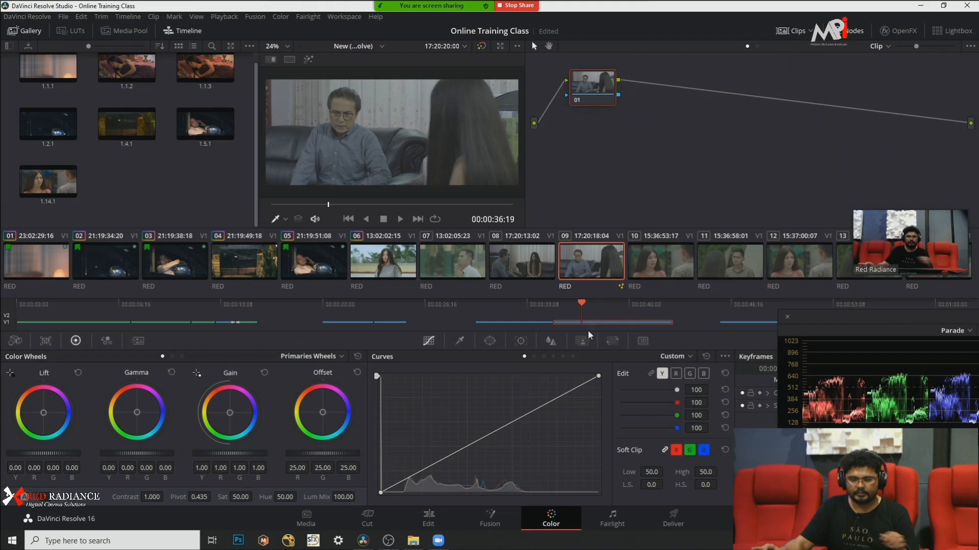
Step: Bring the Scopes window into fuller view and rebalance clip 06's Gain to Y 1.08, R 1.16, G 1.05, B 1.15
left_click(364, 261)
left_click_drag(889, 315, 701, 212)
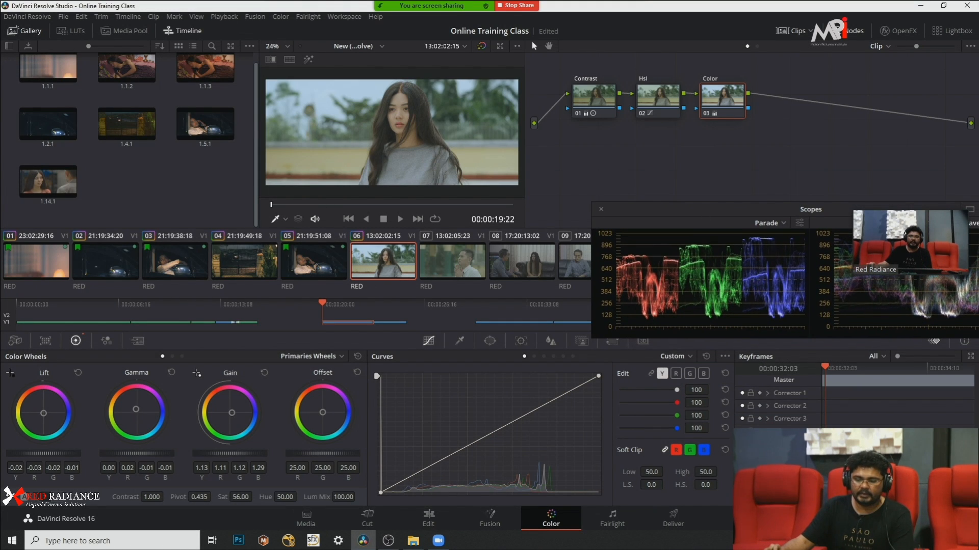
left_click_drag(215, 449, 240, 453)
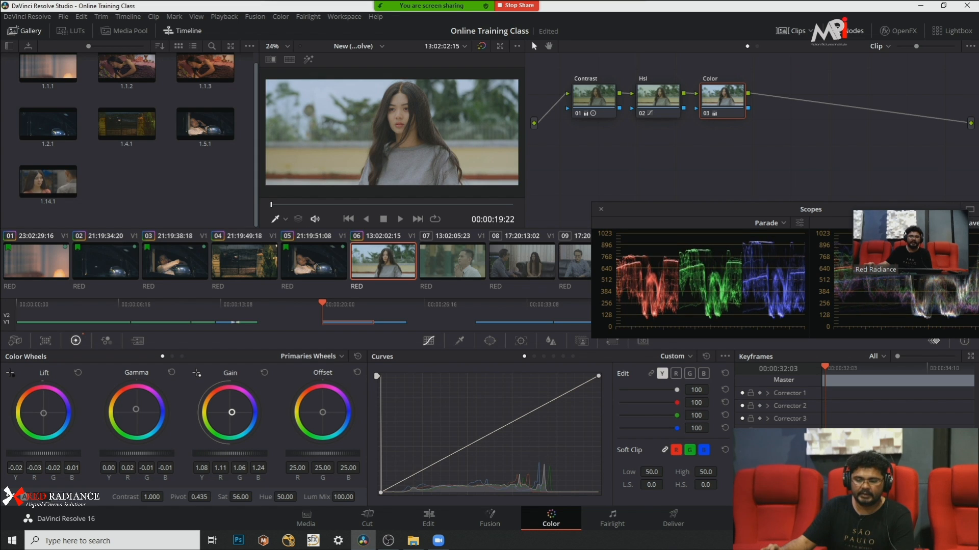
left_click_drag(231, 413, 230, 412)
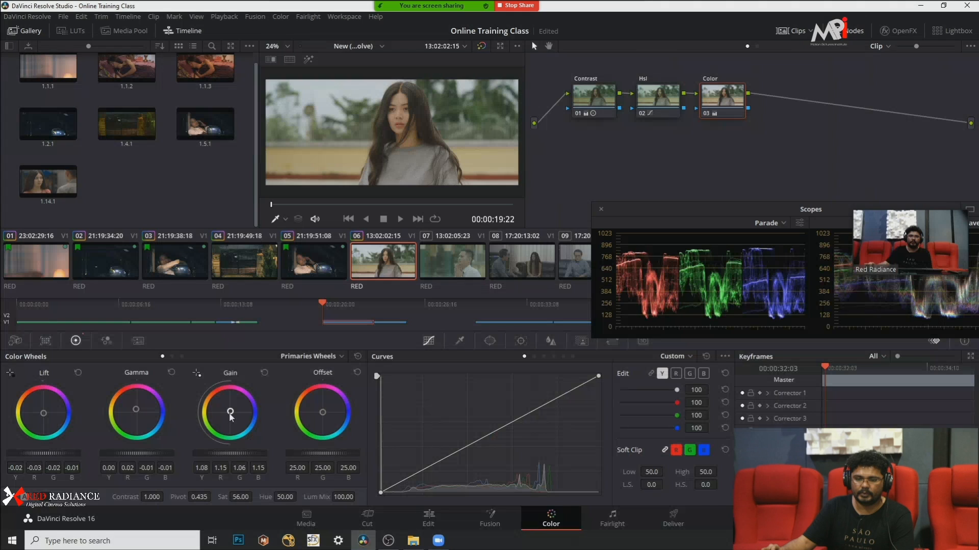
left_click_drag(231, 412, 230, 411)
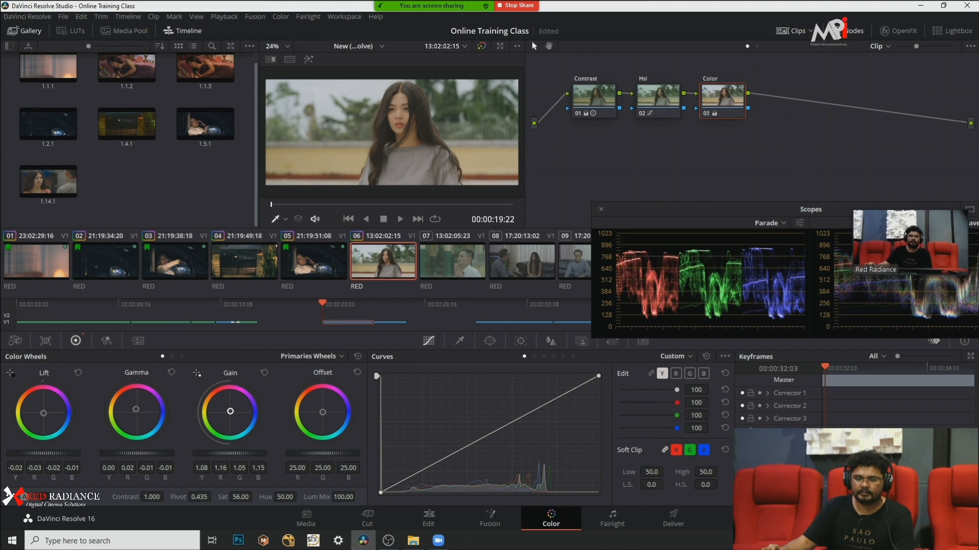
Step: Shift the Color node's Gamma slightly toward blue (B 0.01) and even out the Lift at -0.02 in all channels
left_click_drag(136, 410, 131, 418)
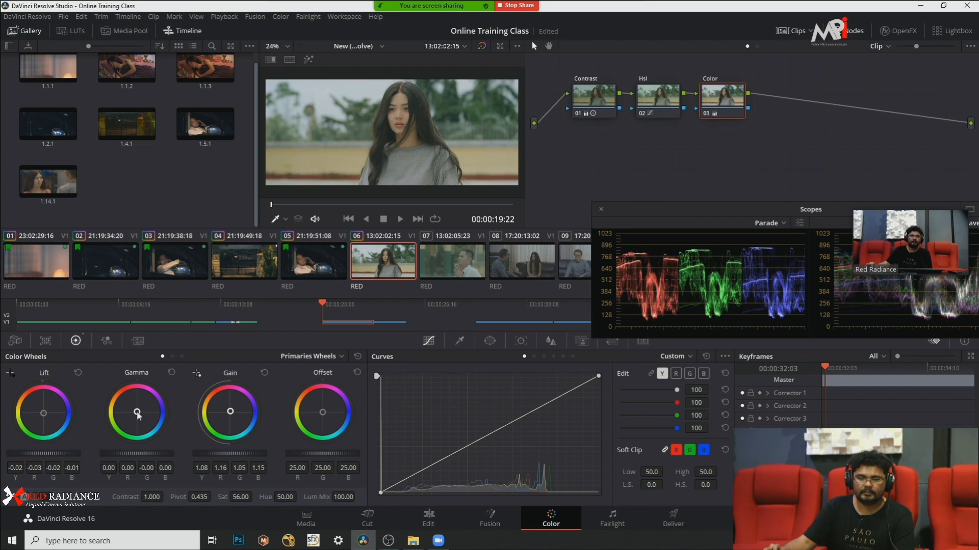
left_click_drag(131, 418, 133, 420)
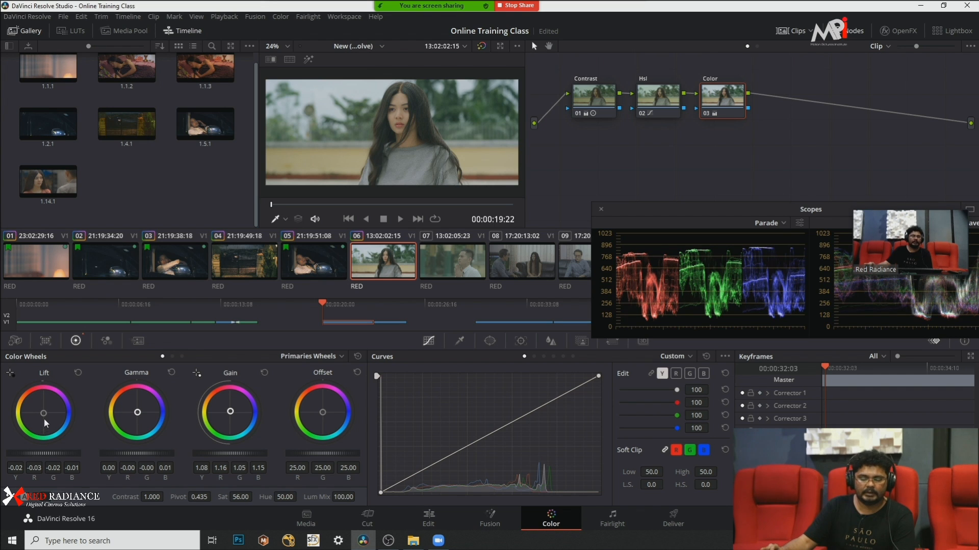
left_click_drag(46, 417, 45, 416)
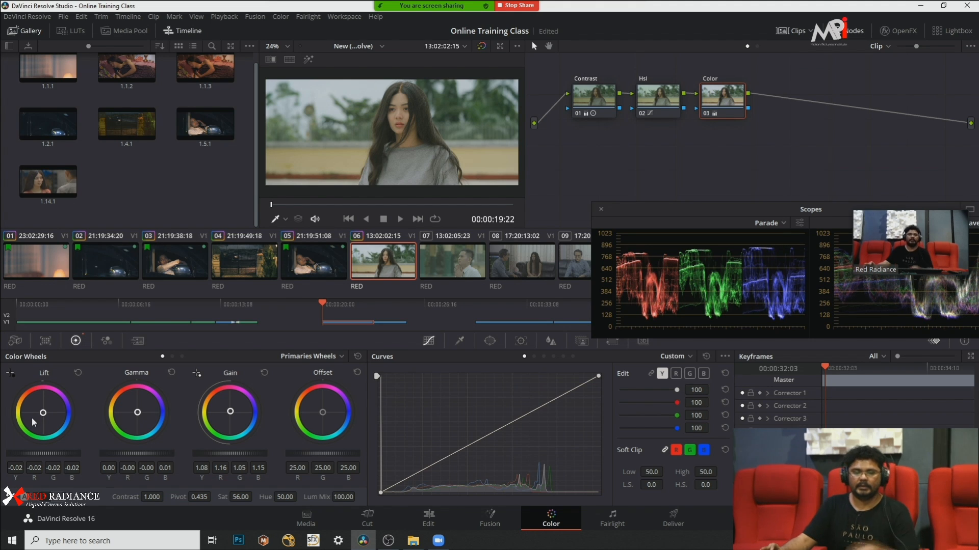
Step: Compare the image with the Color node disabled and enabled
key("ctrl+d")
key("ctrl+d")
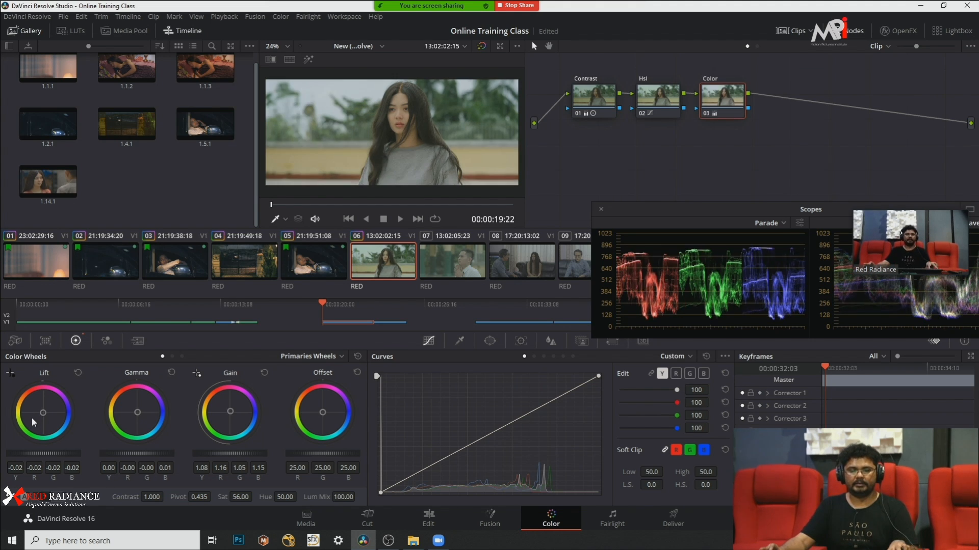
key("ctrl+d")
key("ctrl+d")
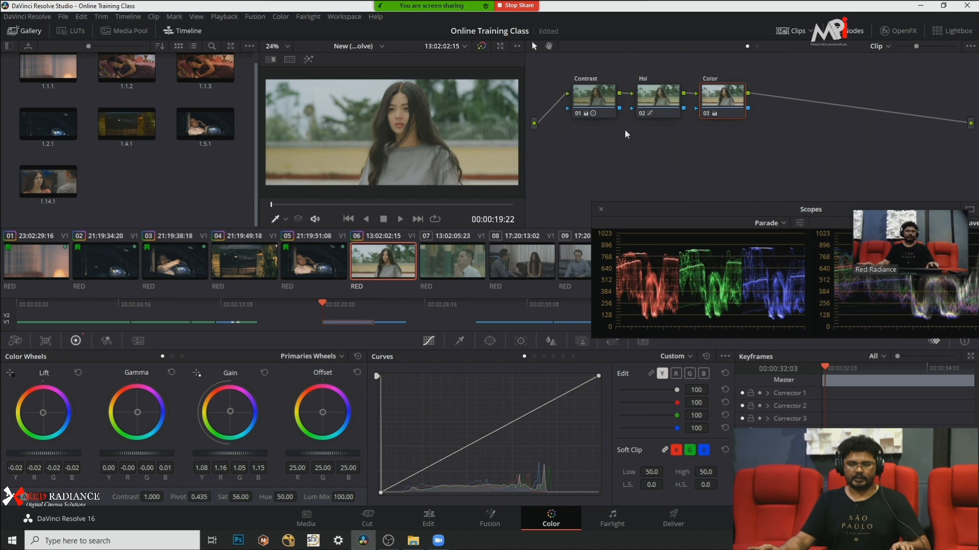
Step: Inspect the Contrast node's output in the viewer with split screen and highlight mode, returning to the normal view
left_click(575, 87)
left_click(290, 60)
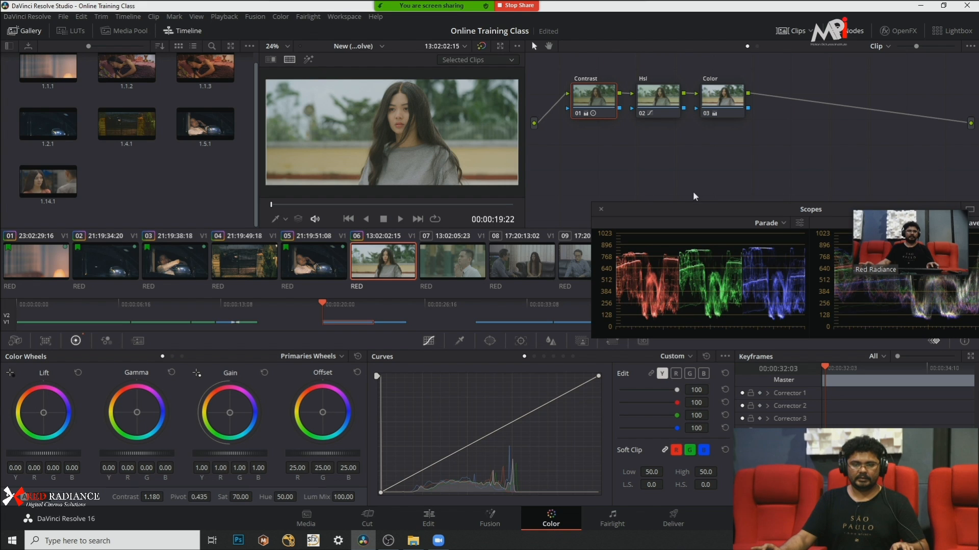
left_click(655, 101)
left_click(589, 101)
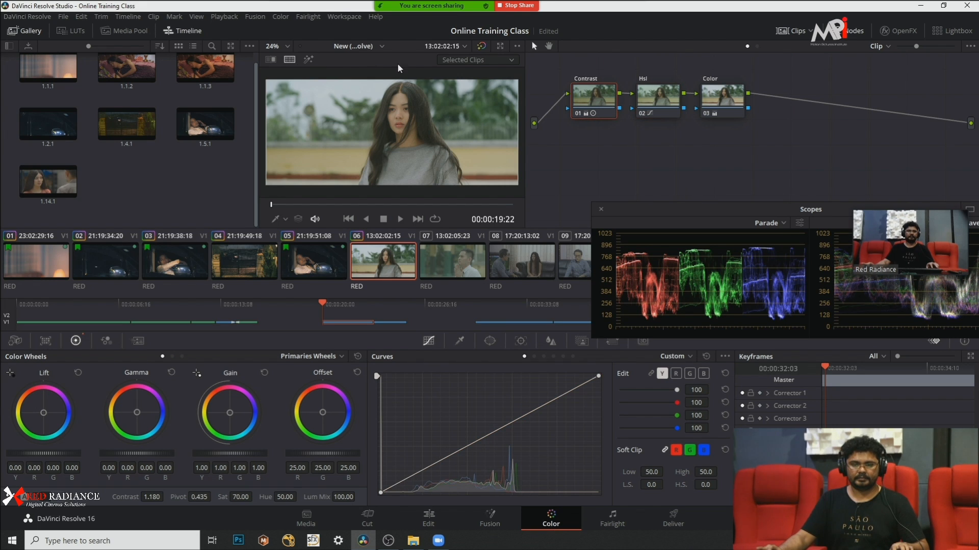
left_click(290, 60)
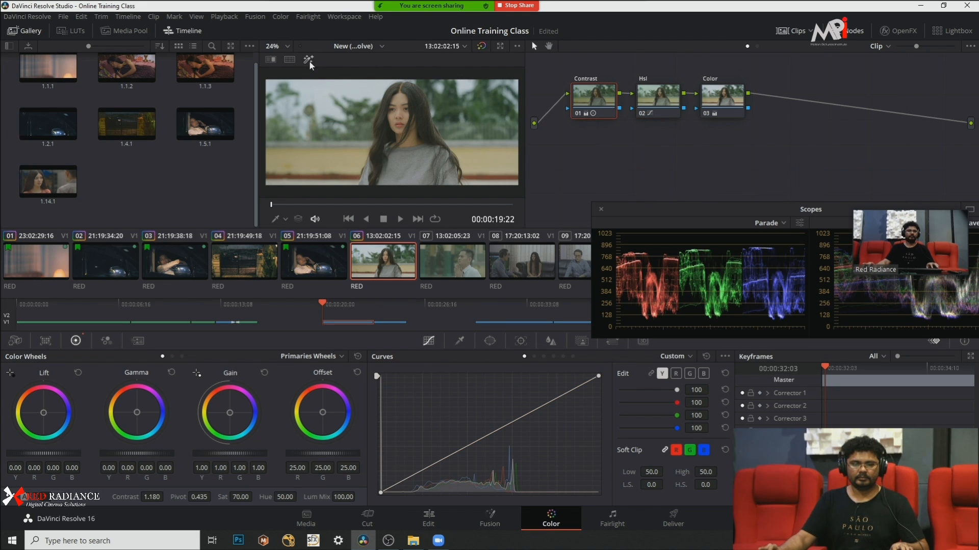
left_click(309, 60)
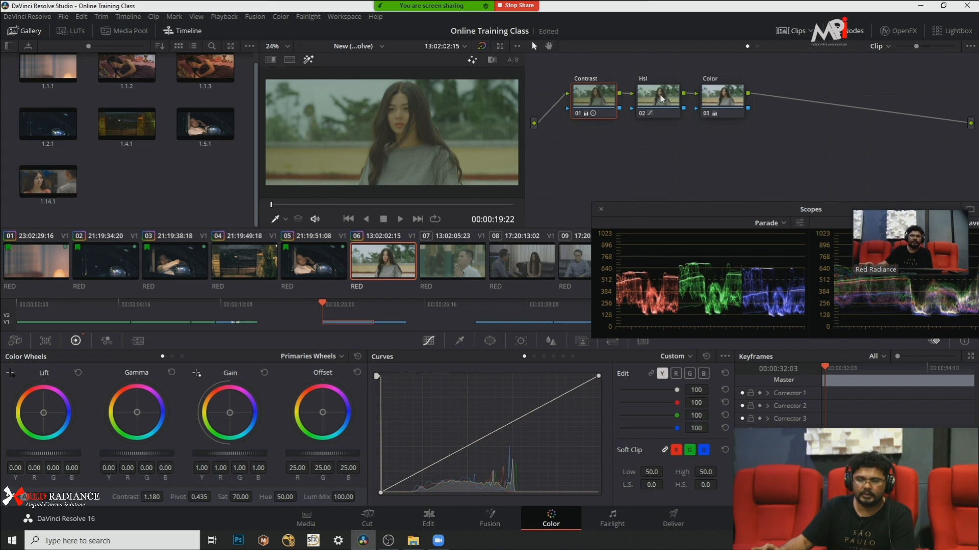
left_click(308, 61)
key("shift+d")
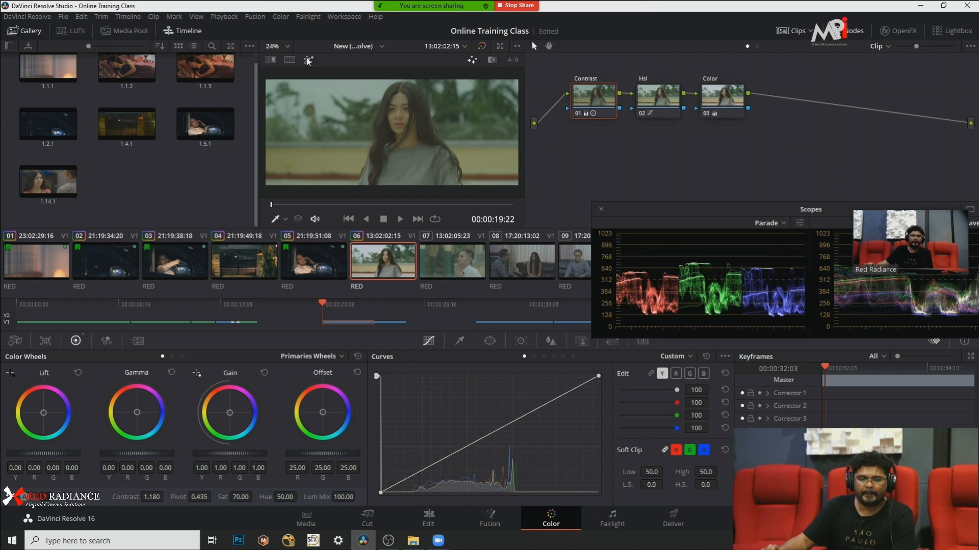
key("shift+d")
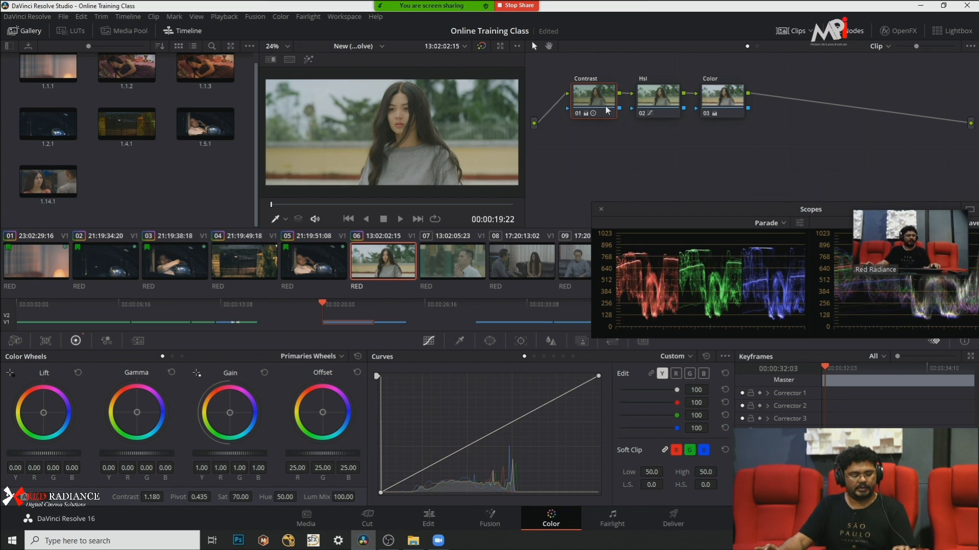
Step: Compare clip 06 with the whole grade bypassed and restored, and with only the Contrast node disabled and enabled
key("shift+d")
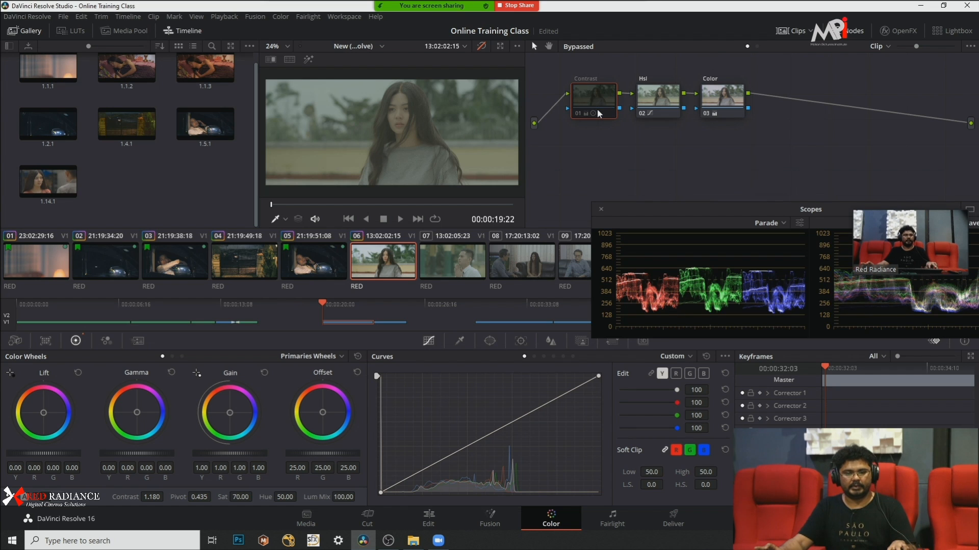
left_click(482, 47)
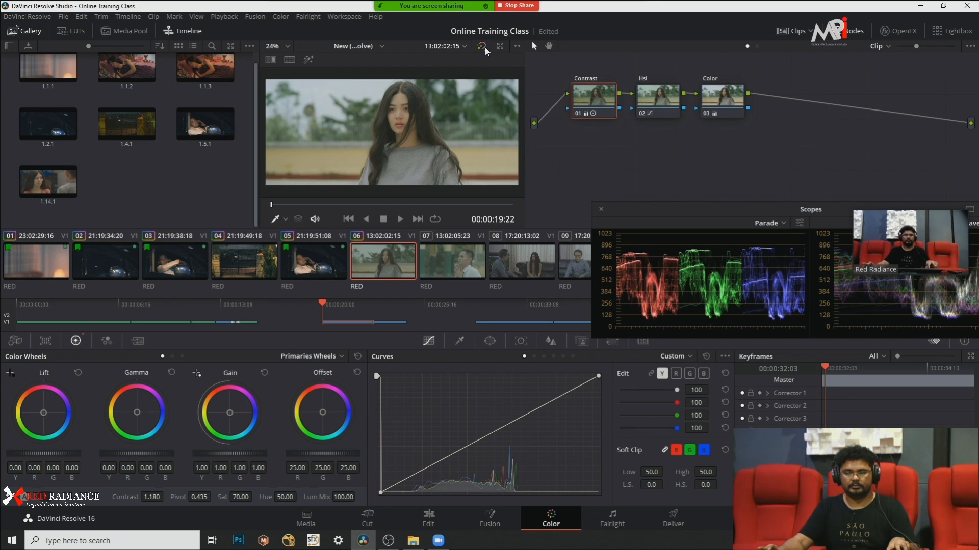
key("ctrl+d")
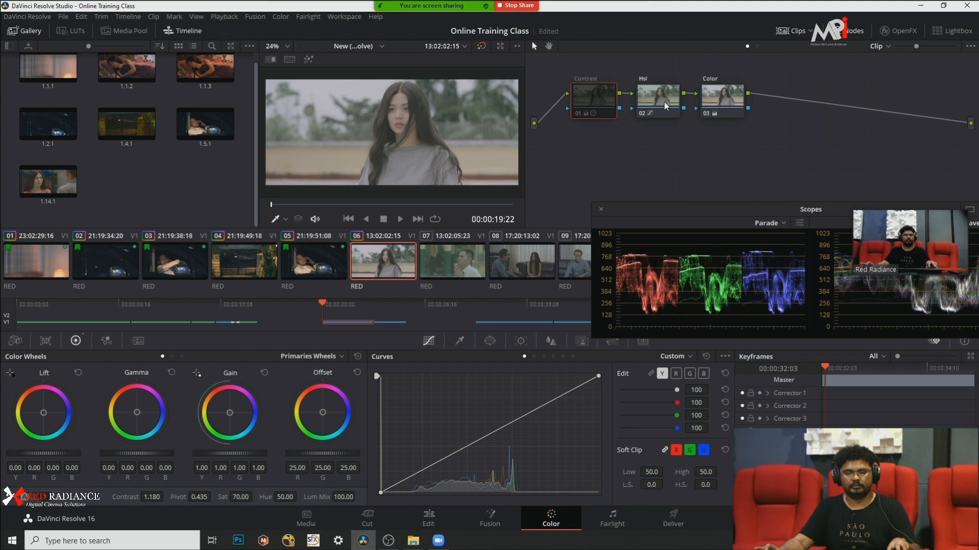
key("ctrl+d")
Step: Toggle all nodes off and on to compare the graded image, leaving every node disabled
left_click(740, 108)
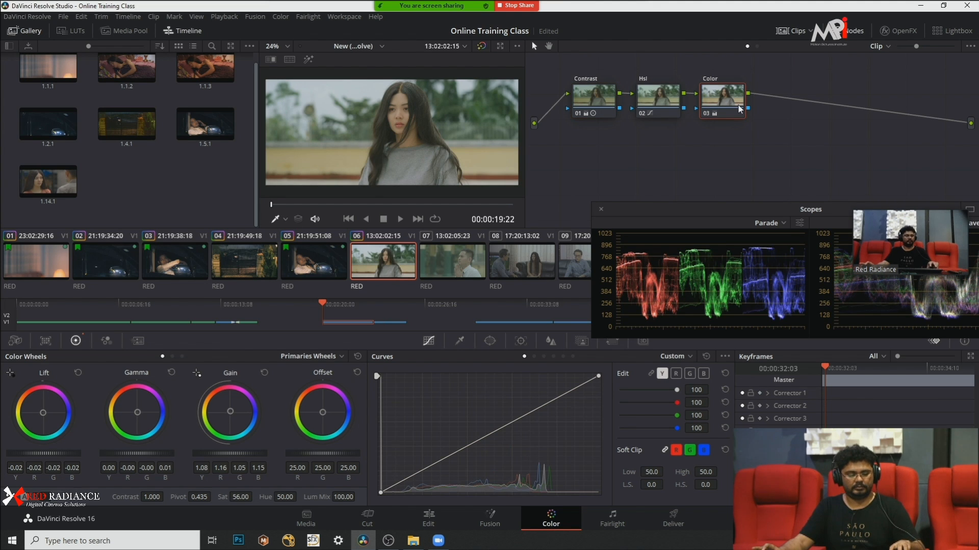
key("alt+d")
key("alt+d")
key("alt+d")
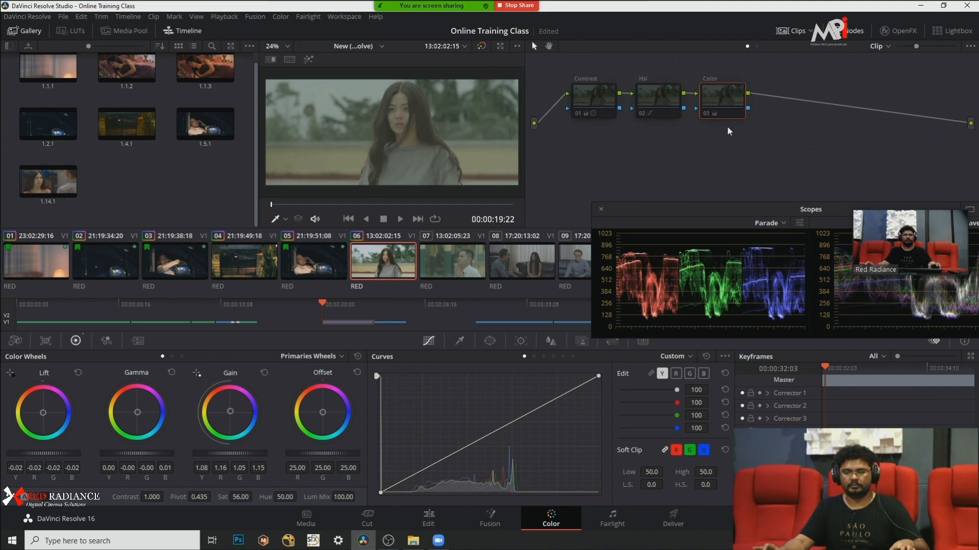
key("alt+d")
Step: Re-enable the Contrast, Hsl and Color nodes one after another to review each node's contribution
left_click(578, 101)
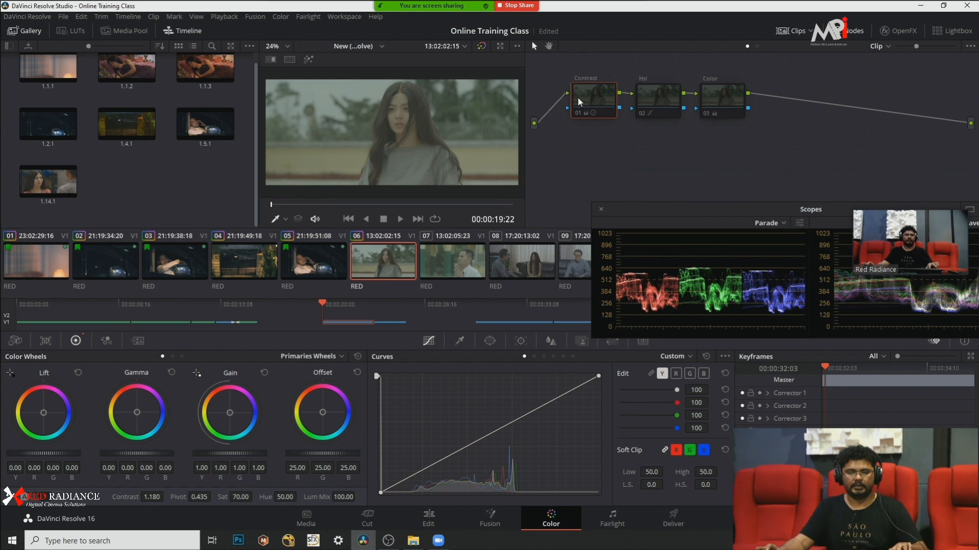
key("ctrl+d")
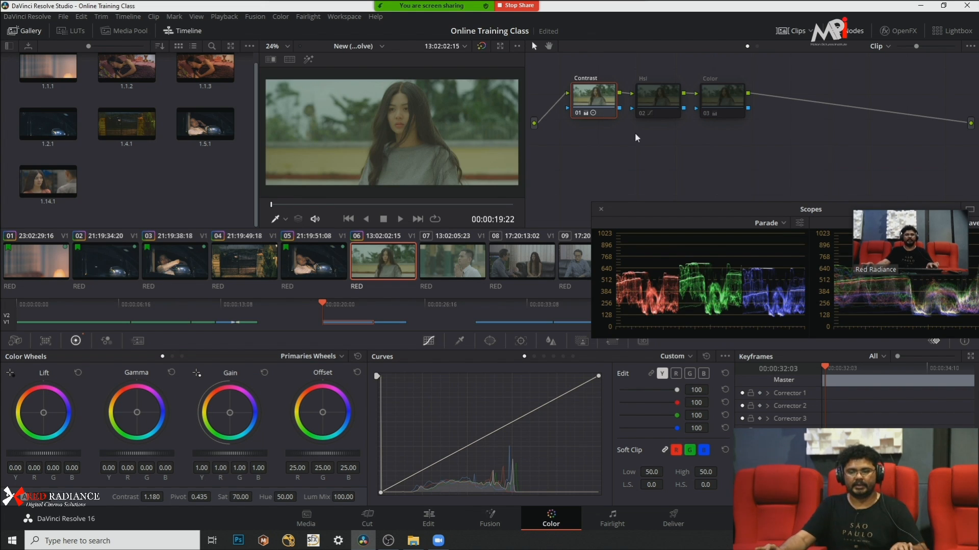
left_click(650, 103)
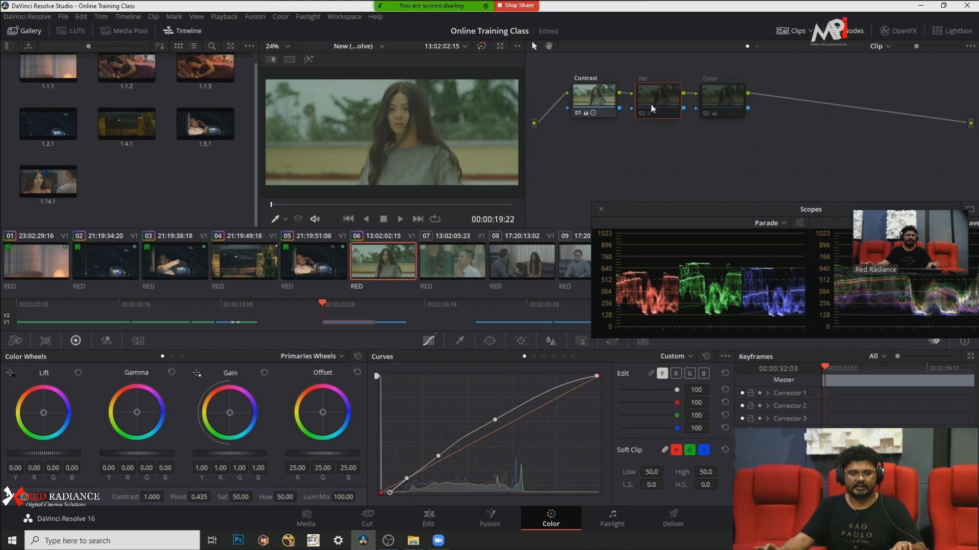
key("ctrl+d")
left_click(715, 100)
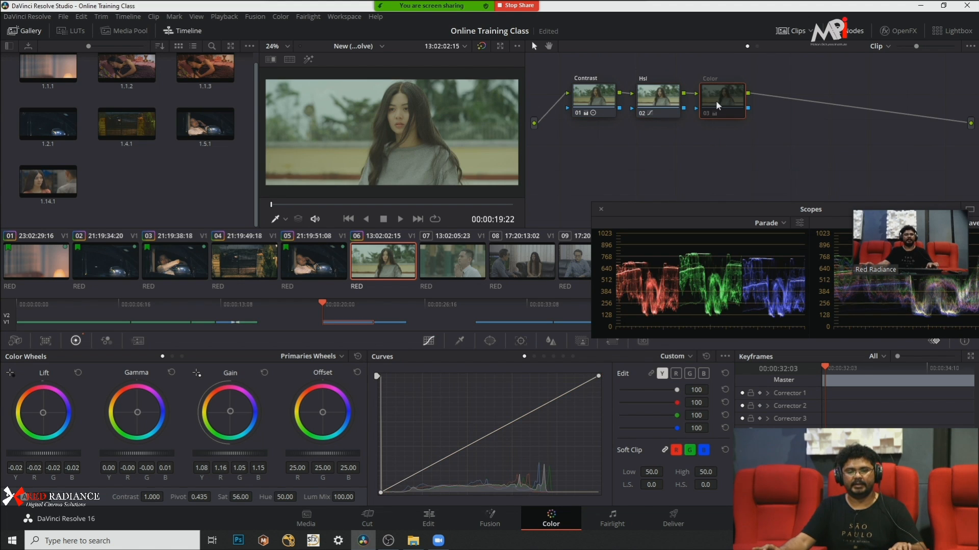
key("ctrl+d")
Step: Show clip 06 full screen and compare the image repeatedly with the grade bypassed and applied
key("ctrl+f")
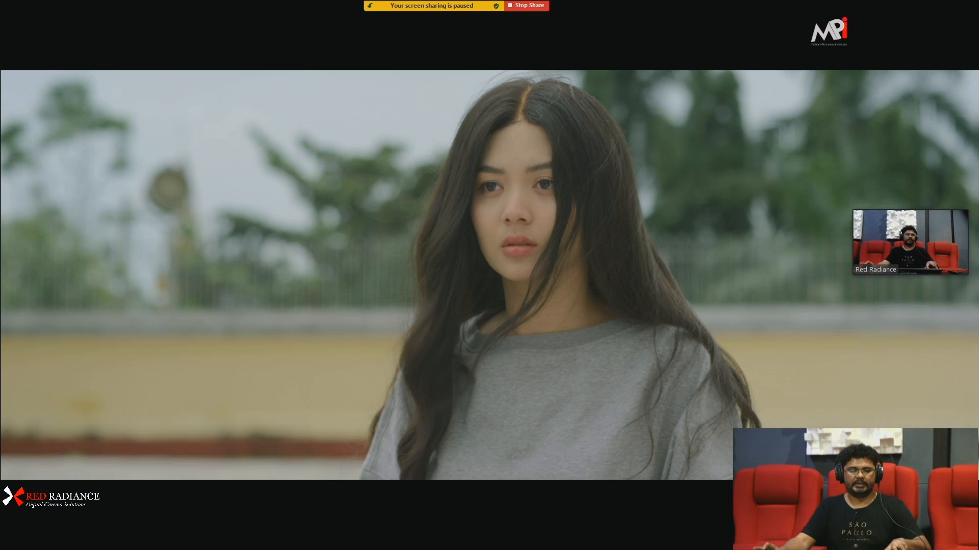
key("shift+d")
key("shift+d")
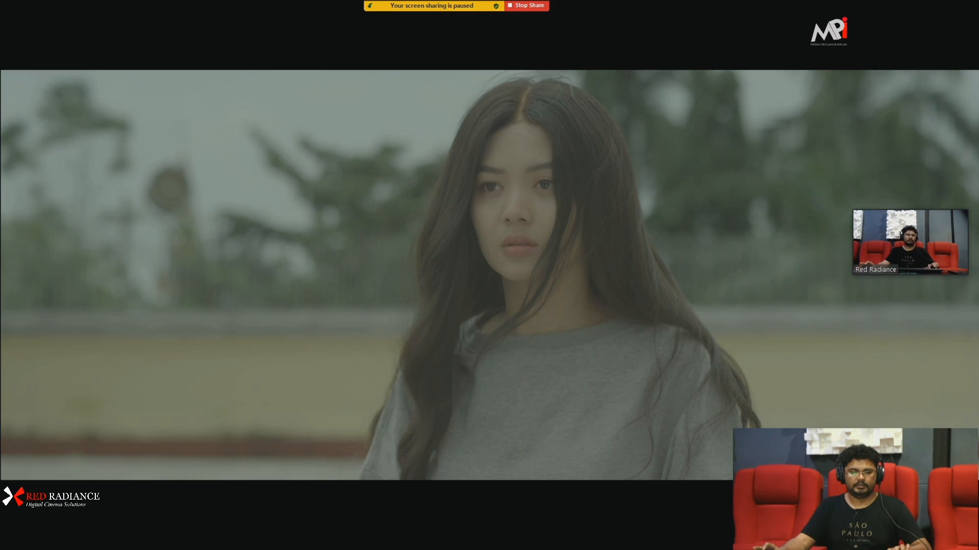
key("shift+d")
key("shift+d")
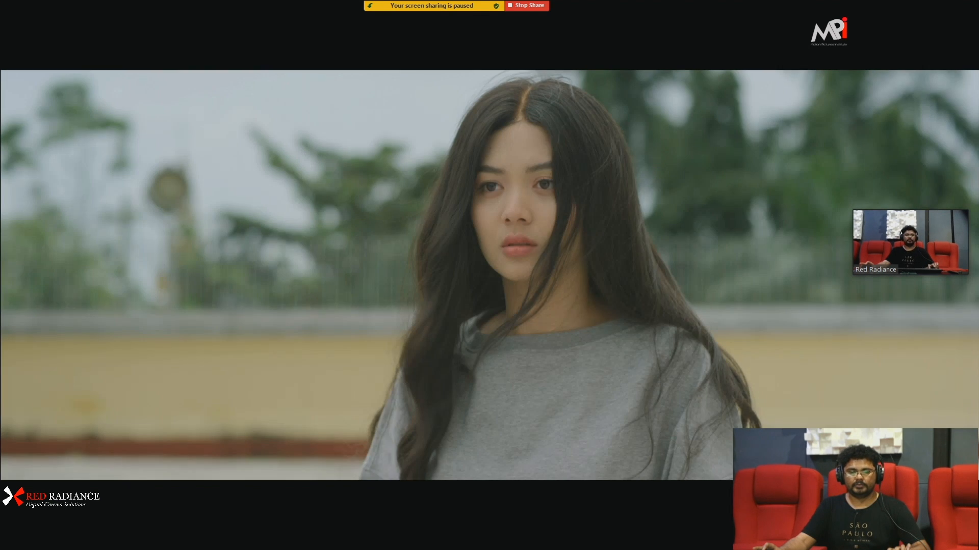
key("shift+d")
key("shift+d")
key("shift+d")
key("shift+d")
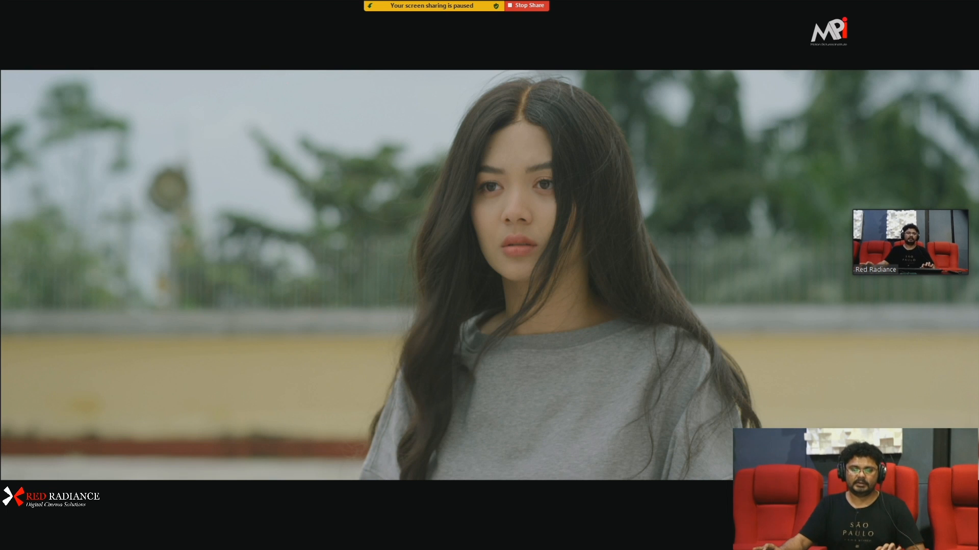
Step: Review the graded clip in full-screen playback, stop it and return to the normal workspace
mouse_move(703, 216)
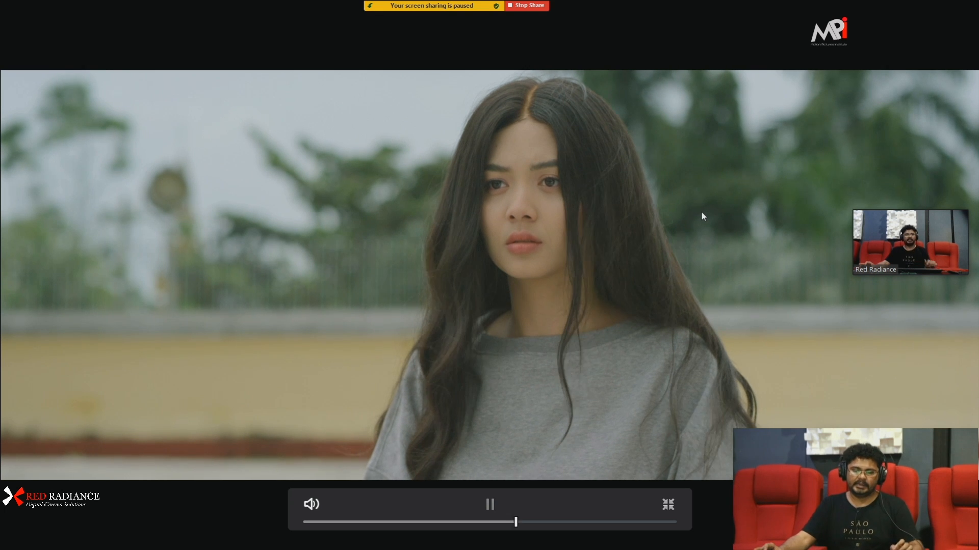
key("space")
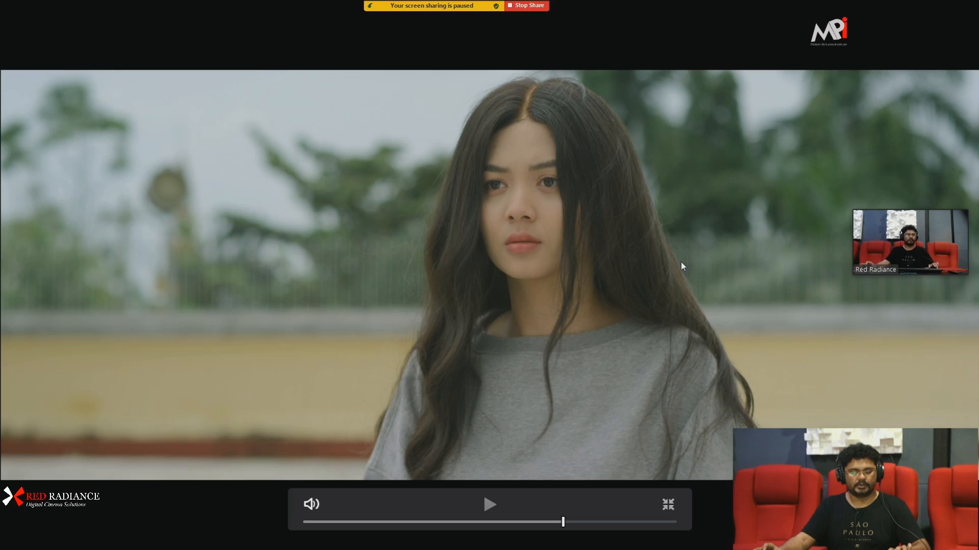
key("Escape")
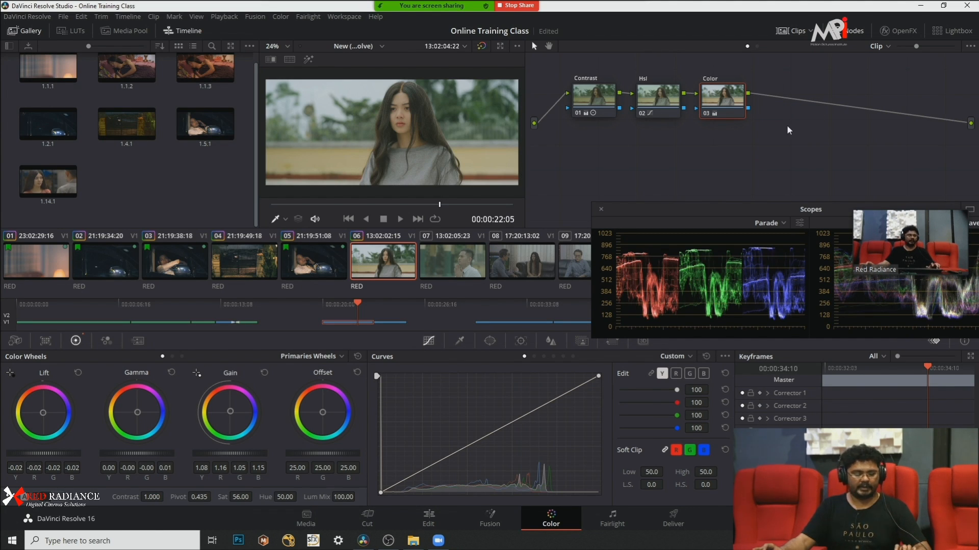
Step: Add a serial node after the Color node, and add a parallel node to it
key("alt+s")
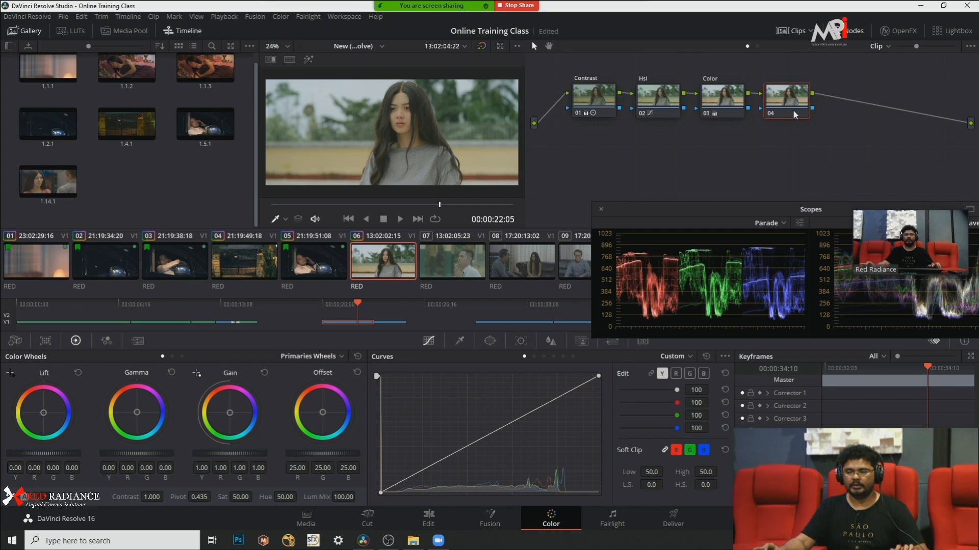
right_click(779, 111)
left_click(738, 134)
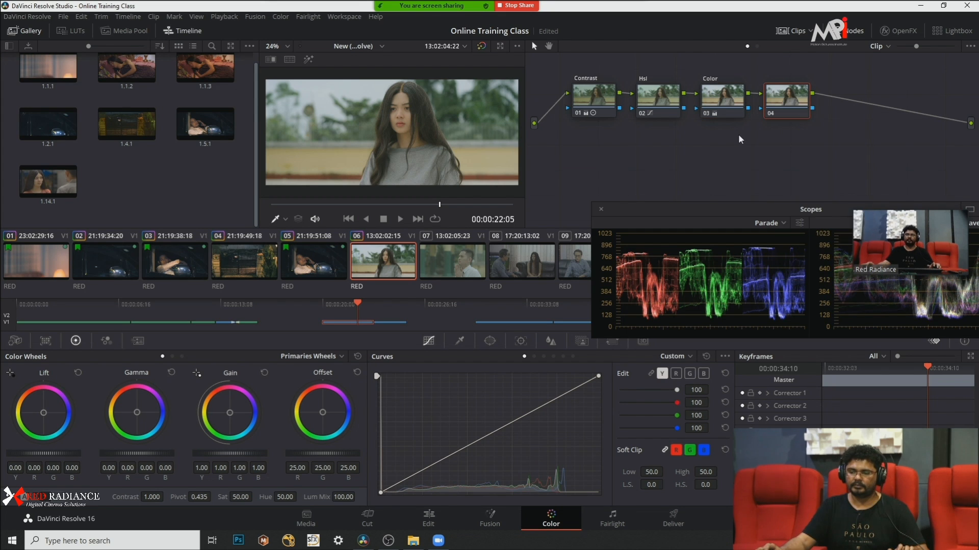
right_click(782, 105)
mouse_move(819, 155)
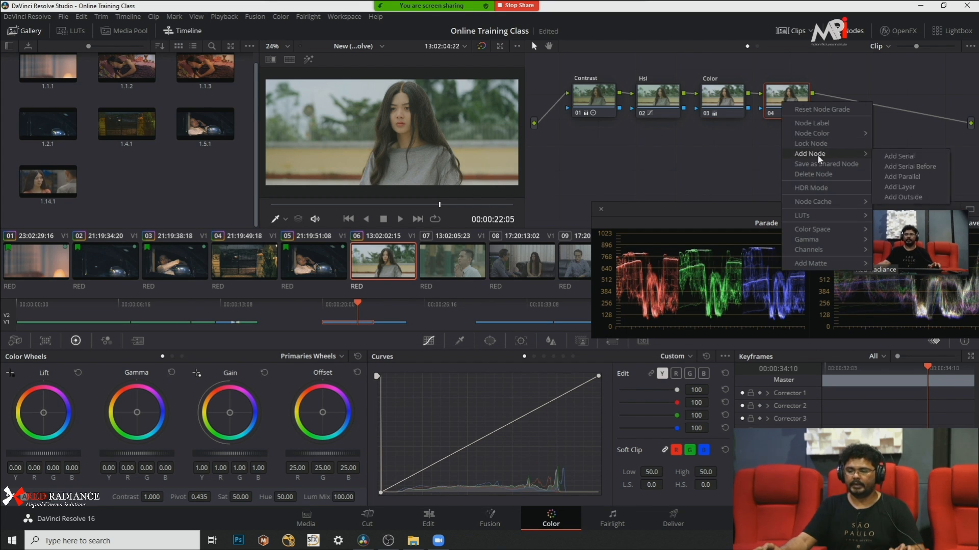
left_click(900, 175)
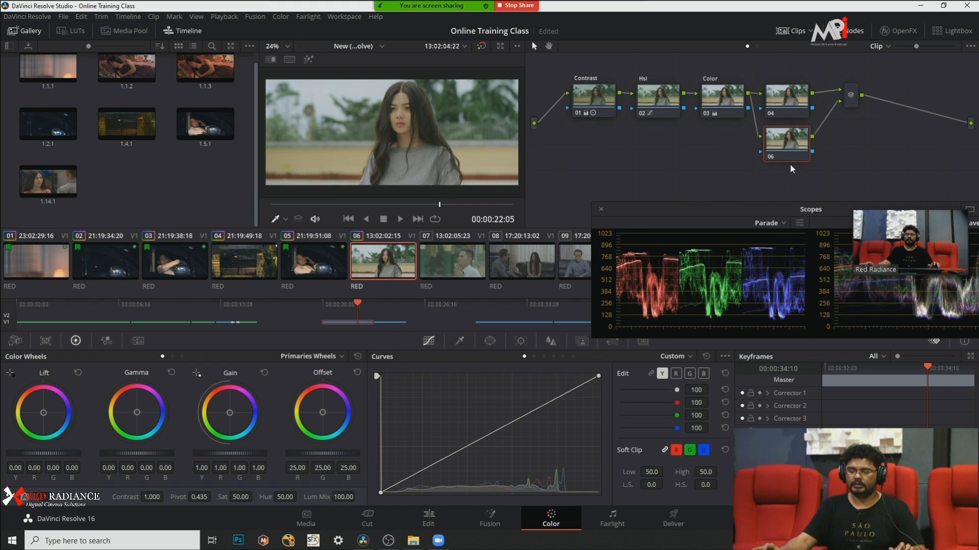
Step: On node 04, shift the Offset toward green-cyan with R 17.44, G 26.76, B 22.13
left_click(791, 94)
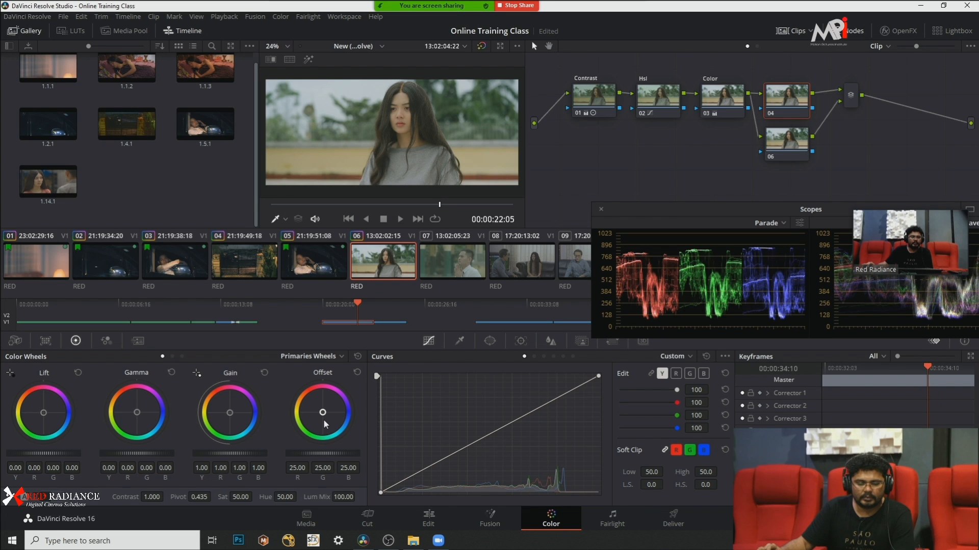
left_click_drag(319, 420, 322, 413)
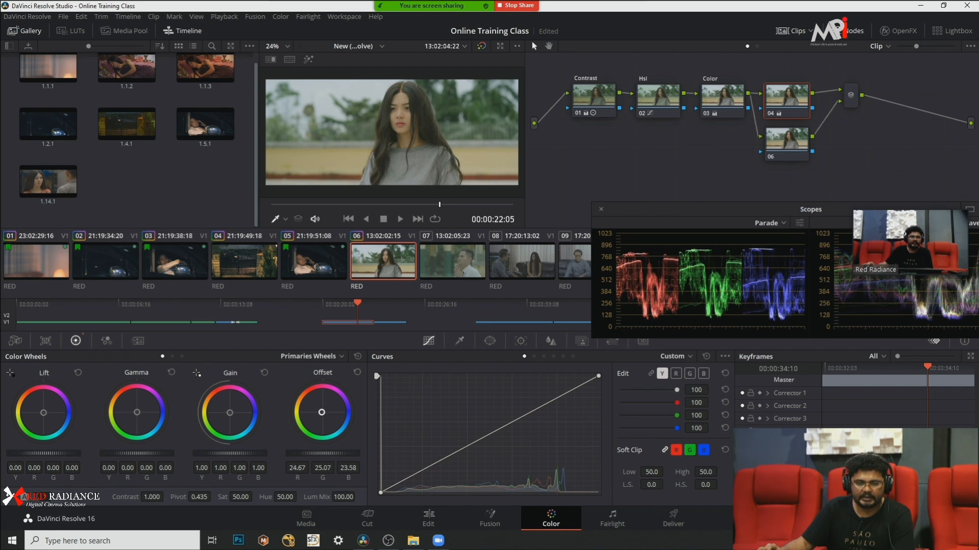
left_click_drag(324, 418, 322, 416)
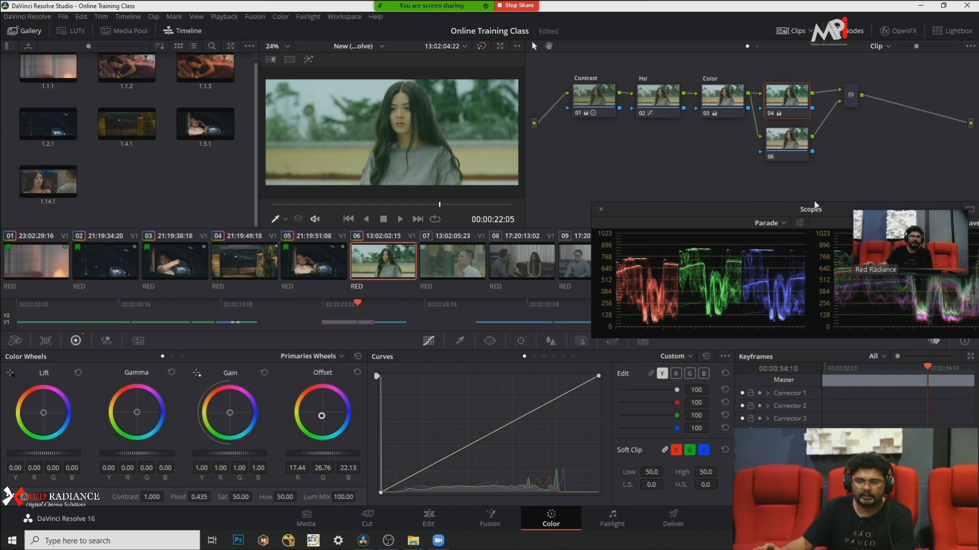
Step: On parallel node 06, warm the colour temperature and set the tint to 48.71
left_click(787, 144)
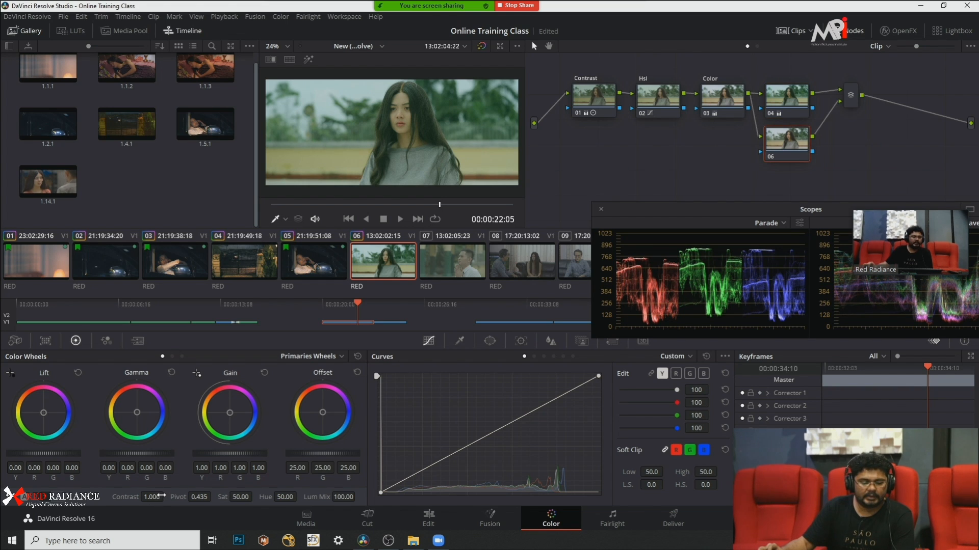
left_click(58, 497)
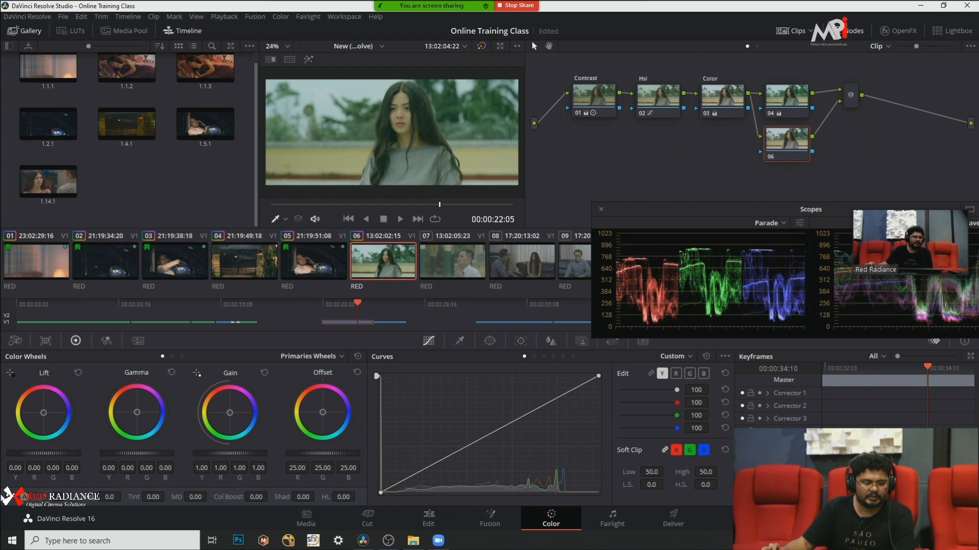
left_click(11, 495)
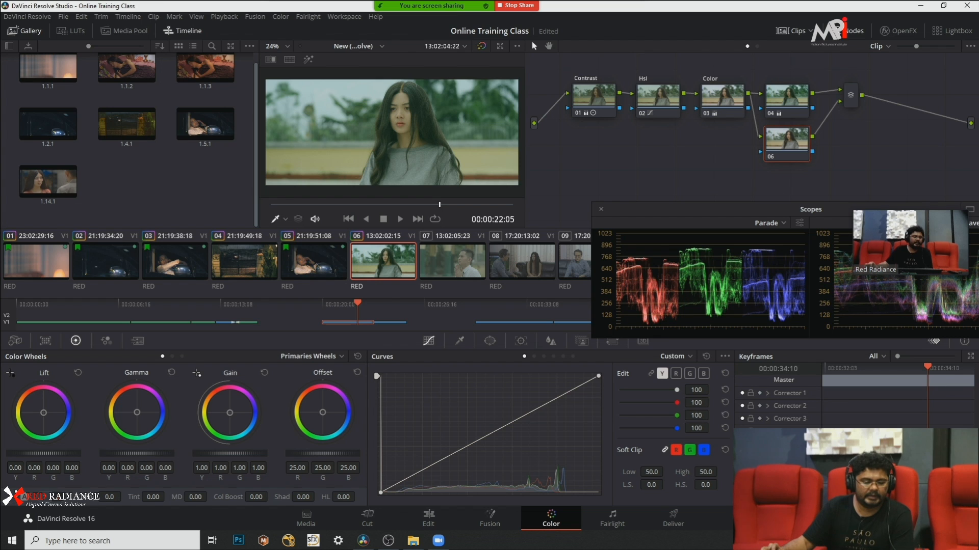
left_click(407, 97)
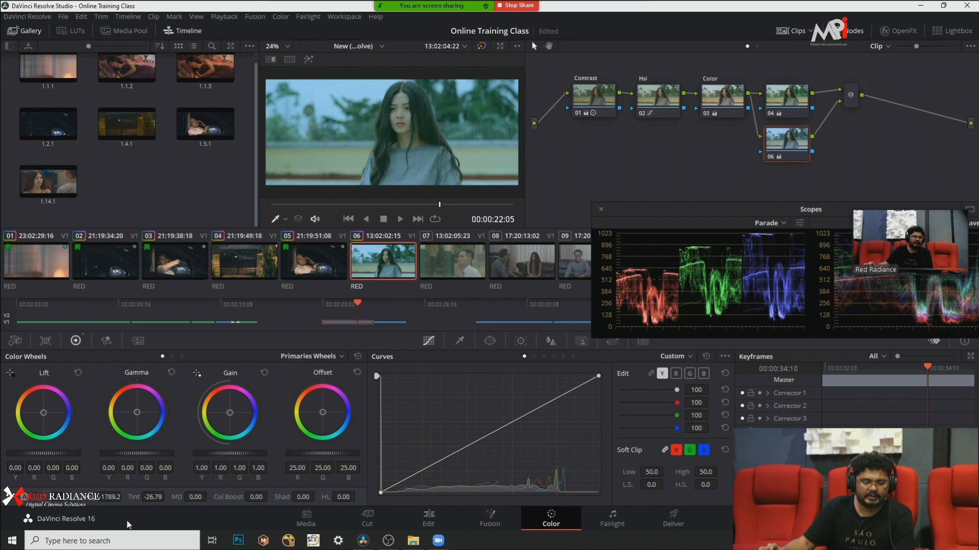
mouse_move(105, 497)
left_mouse_down()
mouse_move(168, 495)
mouse_move(124, 496)
left_mouse_up()
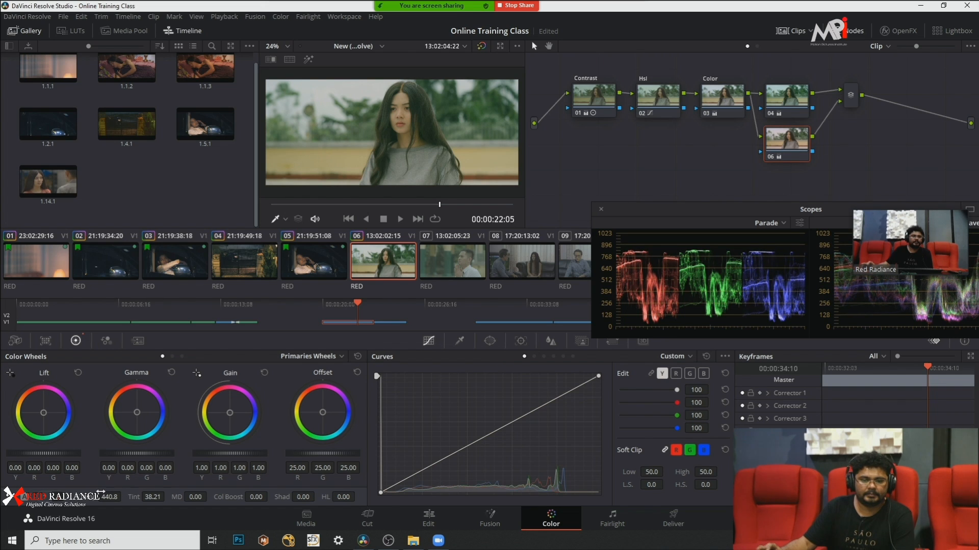
left_click_drag(153, 496, 167, 496)
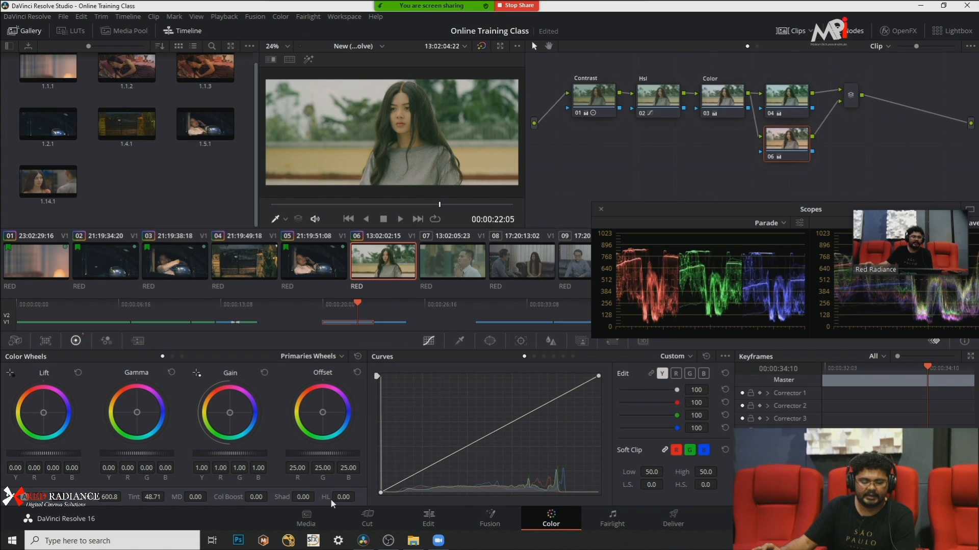
Step: On node 06, set Shadows to -9.00, Color Boost to -6.50 and Tint to 63.71, and ease back the colour temperature
left_click_drag(304, 496, 317, 497)
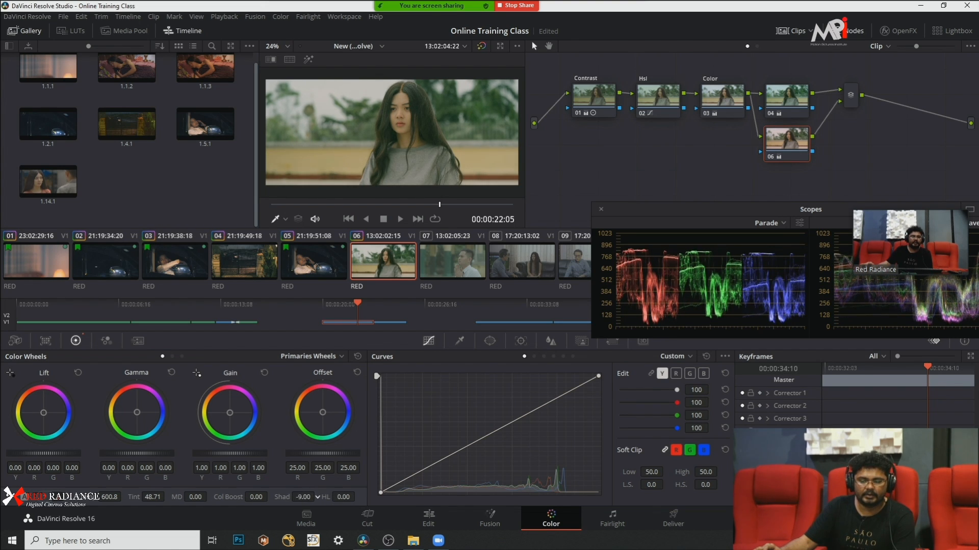
left_click_drag(303, 497, 270, 497)
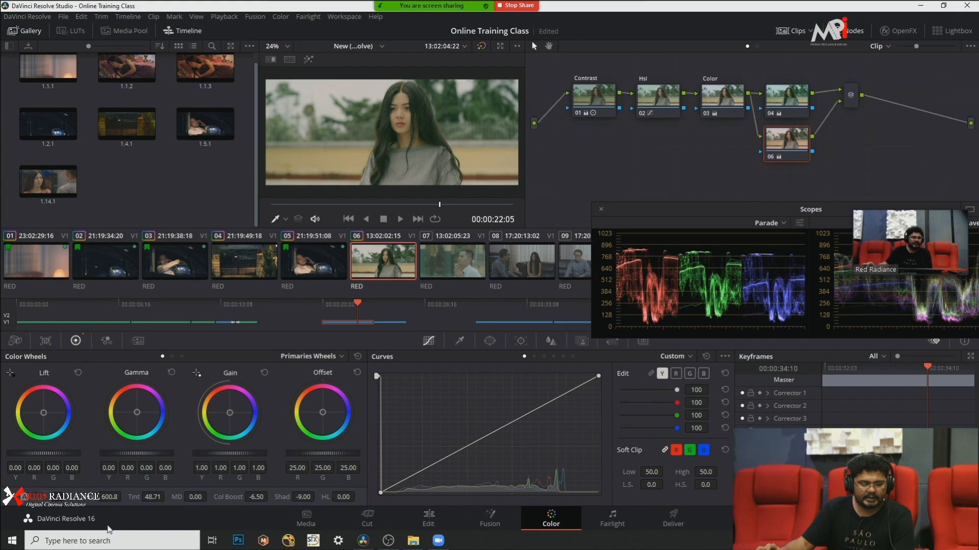
left_click_drag(127, 497, 152, 497)
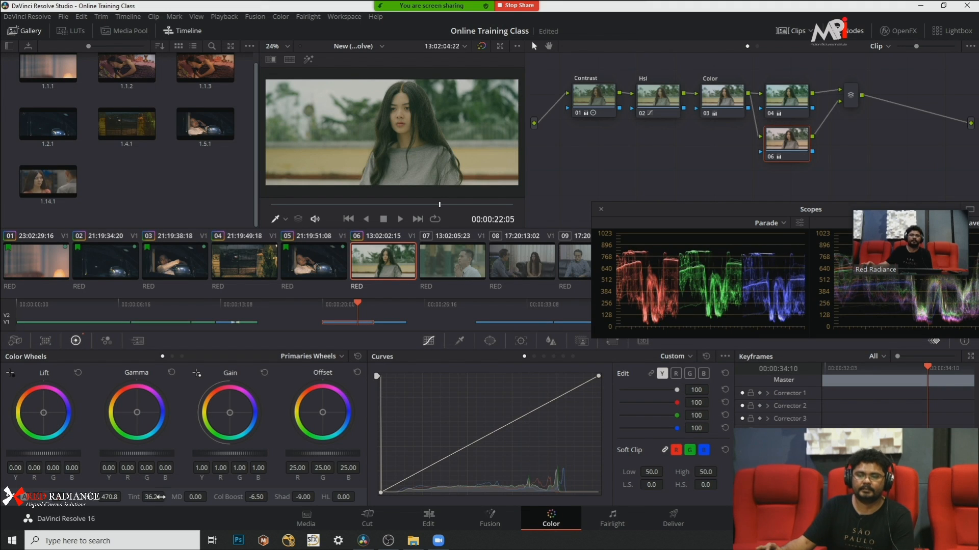
left_click_drag(793, 65, 893, 157)
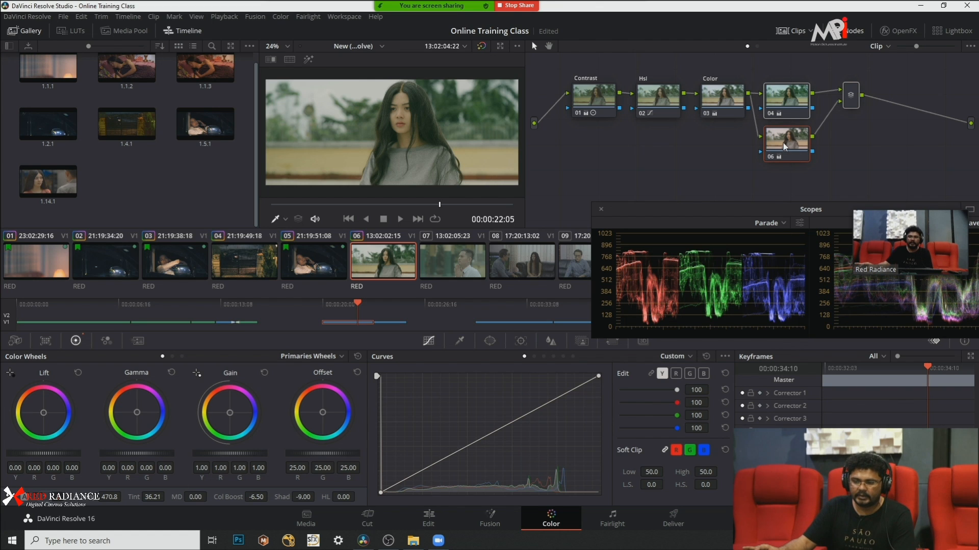
left_click(827, 150)
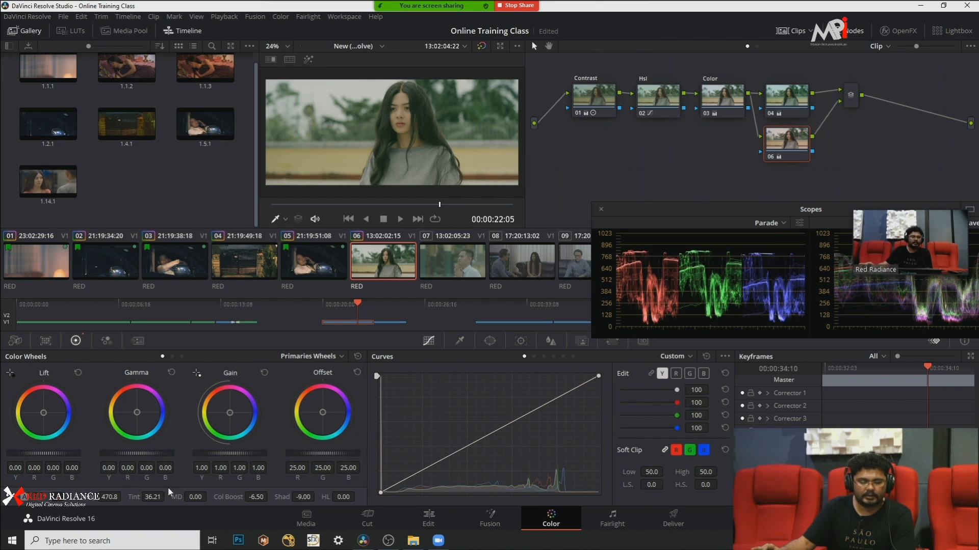
left_click_drag(153, 497, 167, 496)
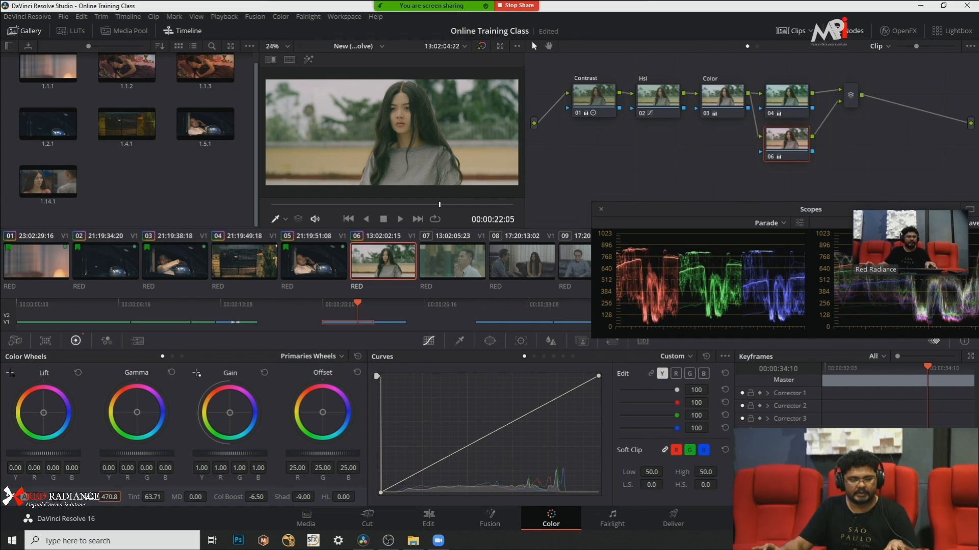
Step: Compare the picture in full screen with node 06 off and on, and reduce the node's colour temperature further
key("ctrl+f")
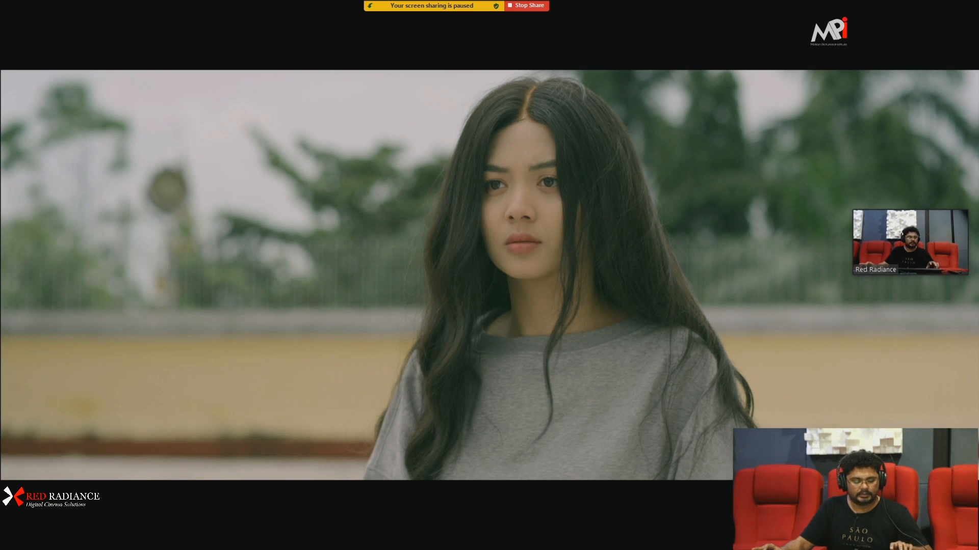
key("ctrl+d")
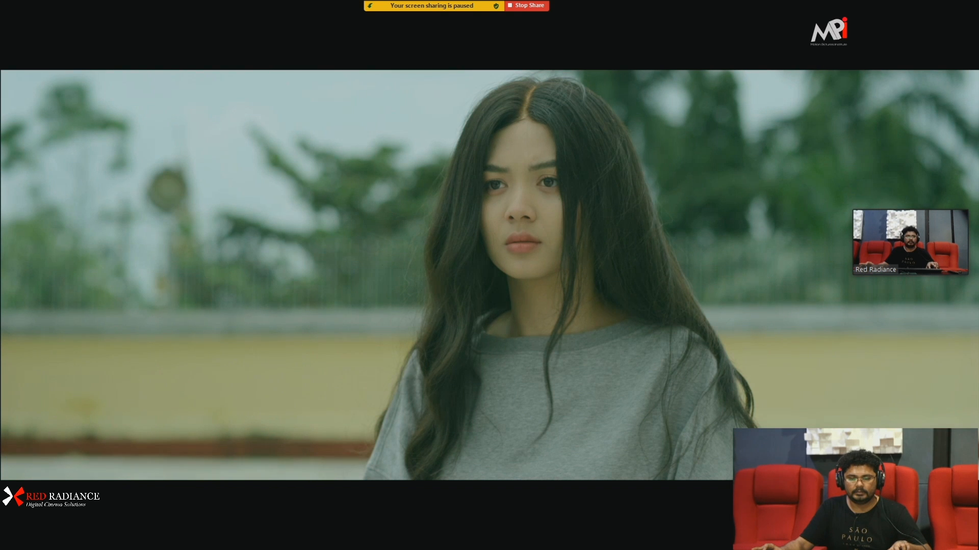
key("ctrl+d")
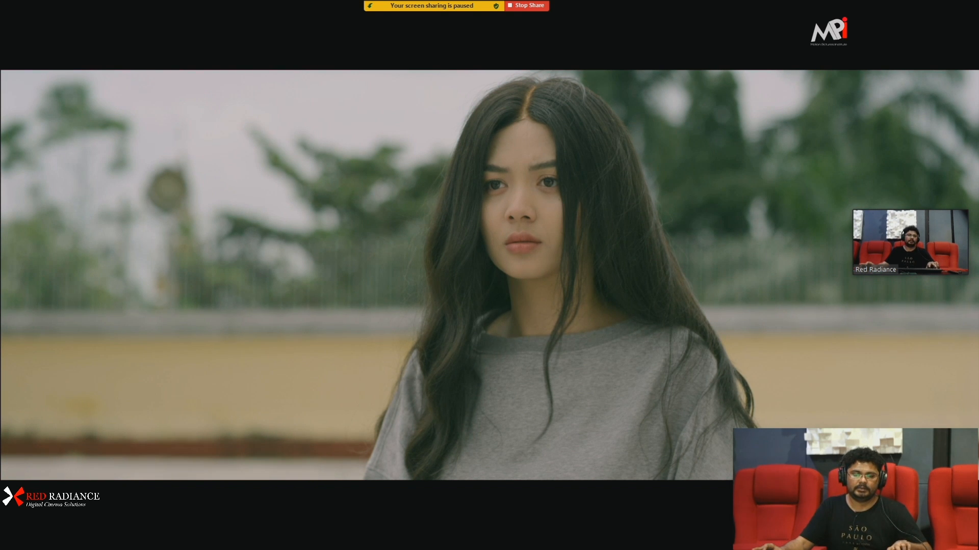
key("ctrl+f")
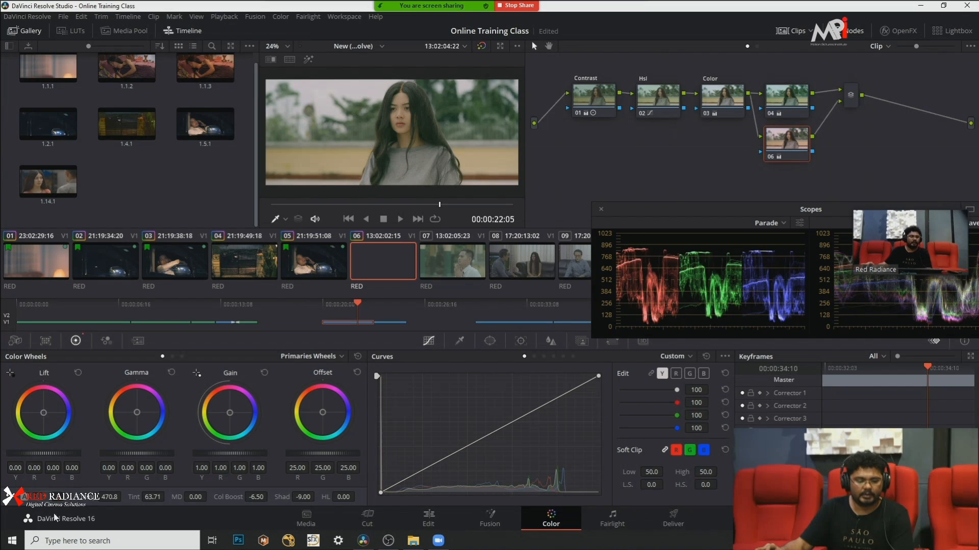
left_click_drag(113, 497, 124, 497)
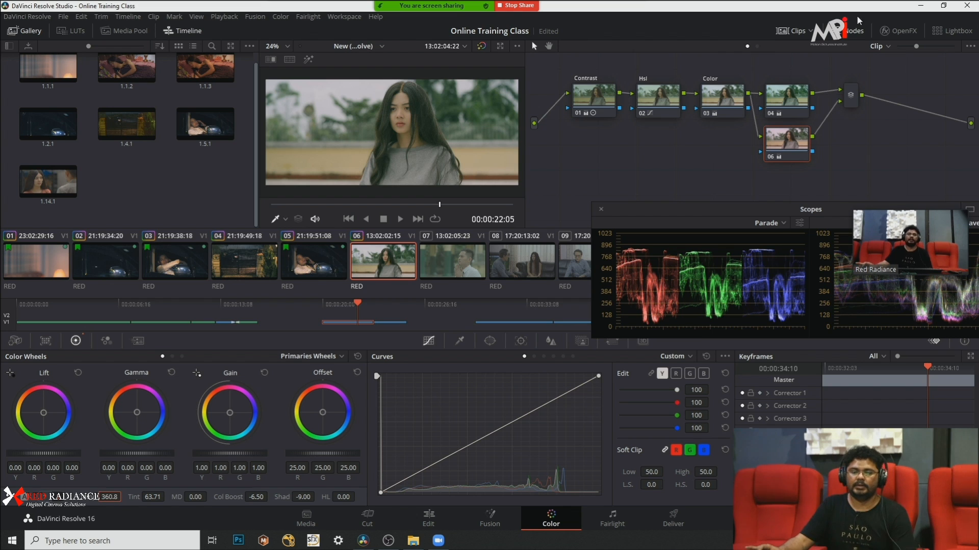
Step: Review the combined effect of parallel nodes 04 and 06, also in full screen, and toggle the grade off and on
left_click(853, 100)
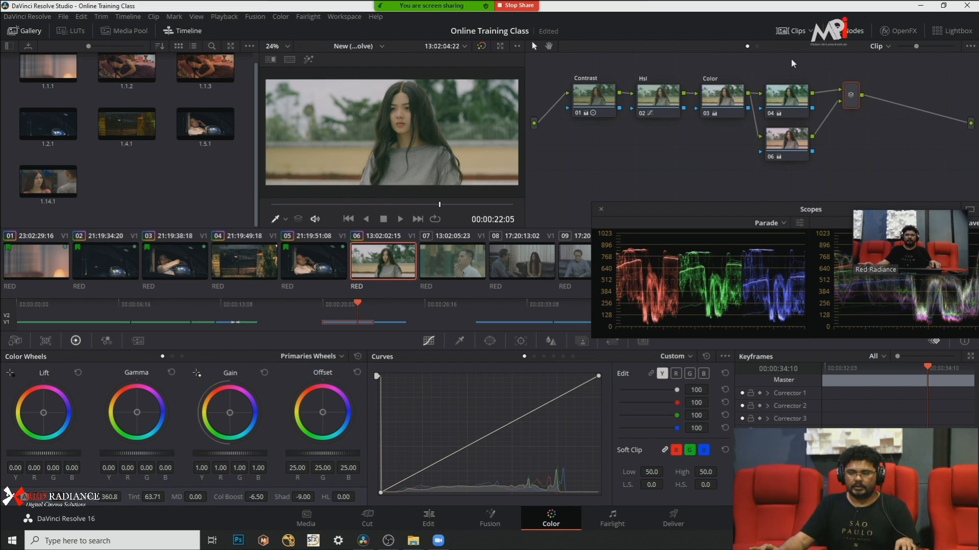
left_click_drag(776, 69, 877, 169)
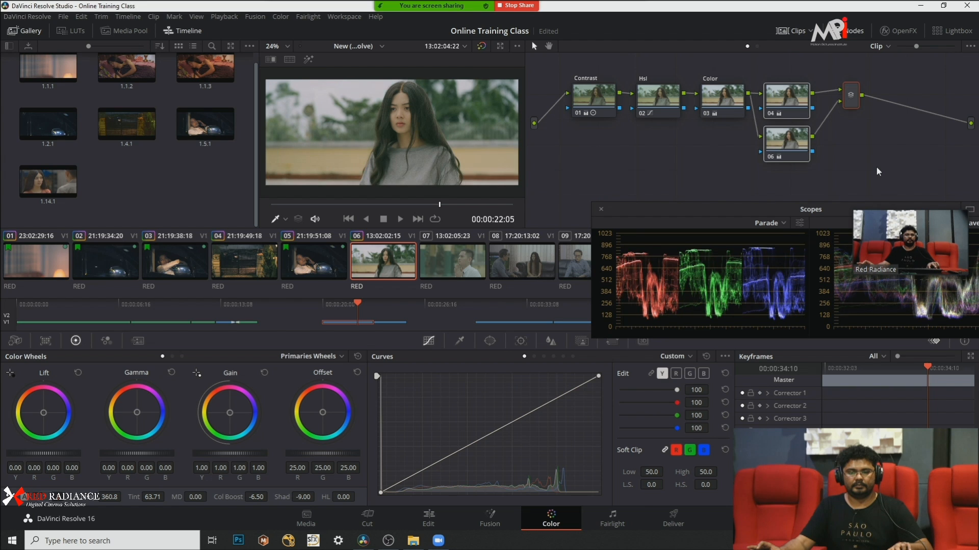
key("ctrl+f")
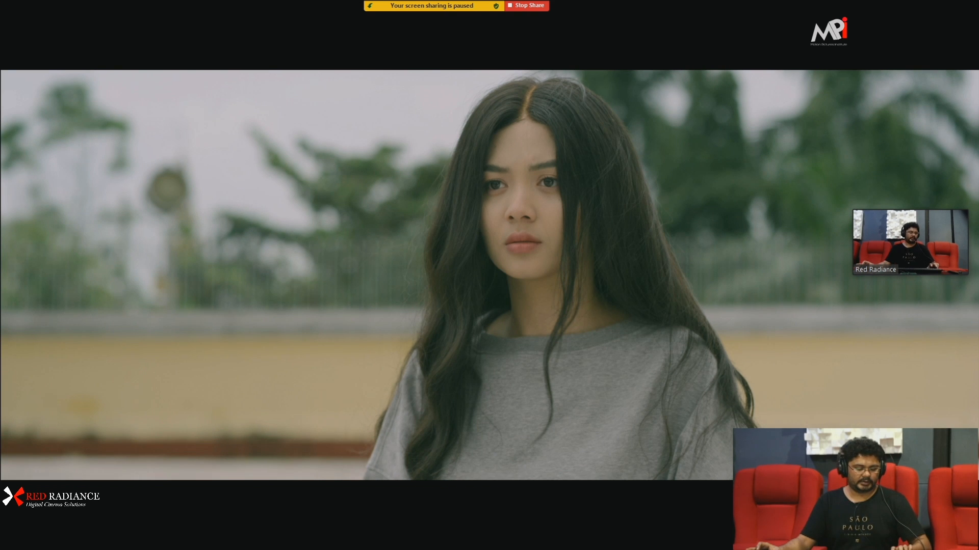
key("Escape")
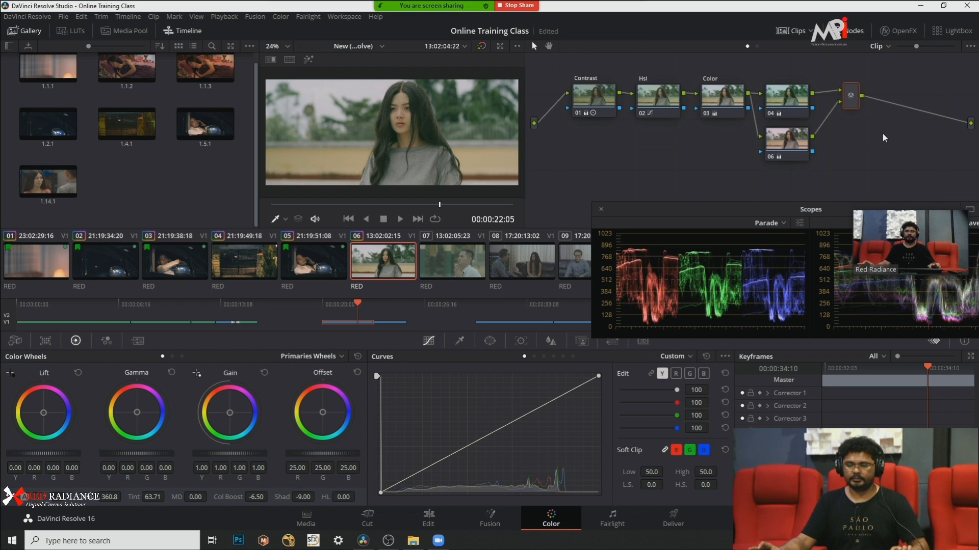
key("alt+d")
key("alt+d")
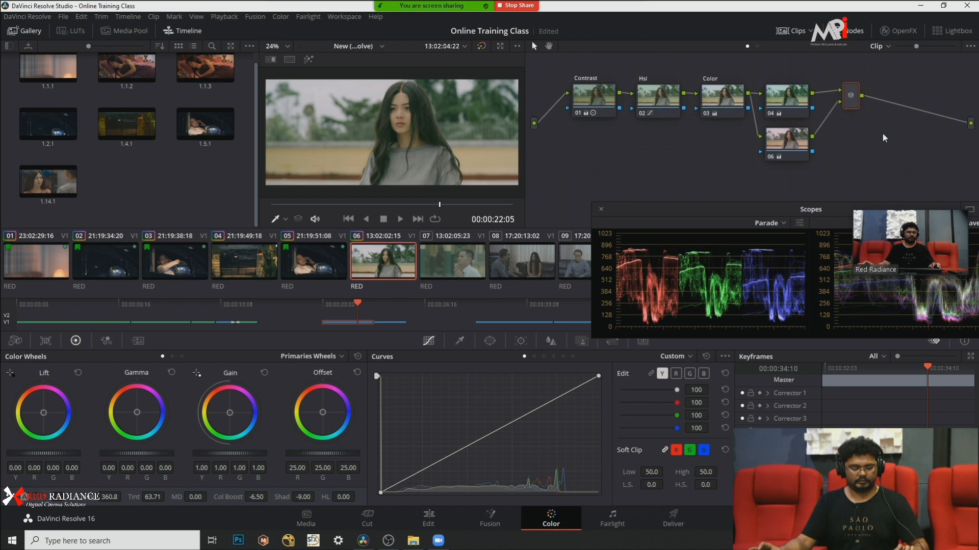
Step: Add serial node 07 after the mixer and pull its Lum Vs Sat curve to zero at black, with points at luminance 0.14 (saturation 0.71) and 0.34
key("alt+s")
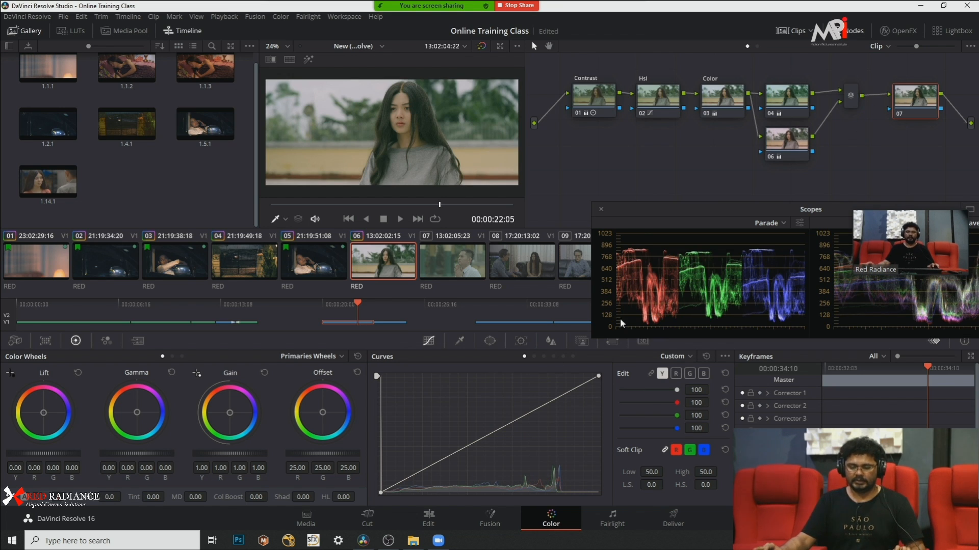
left_click(563, 356)
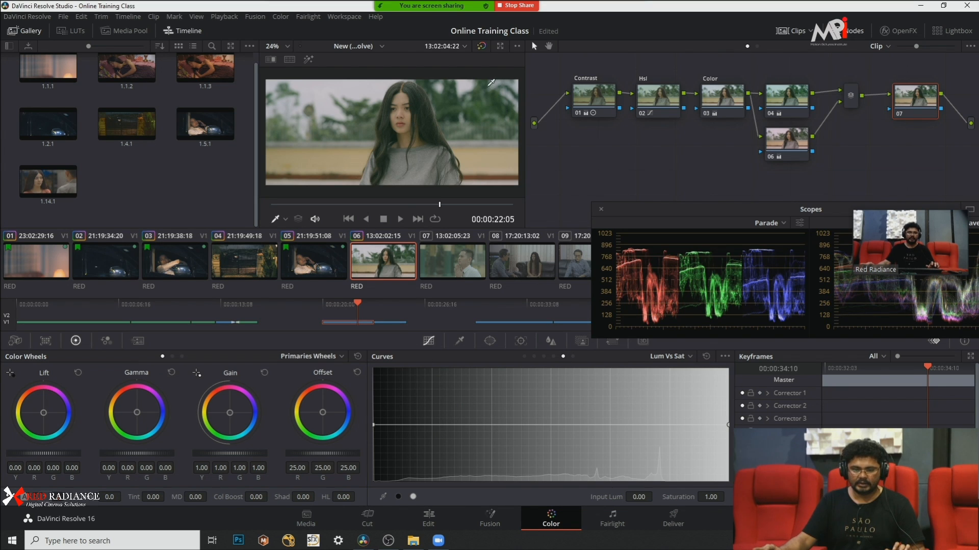
left_click(492, 424)
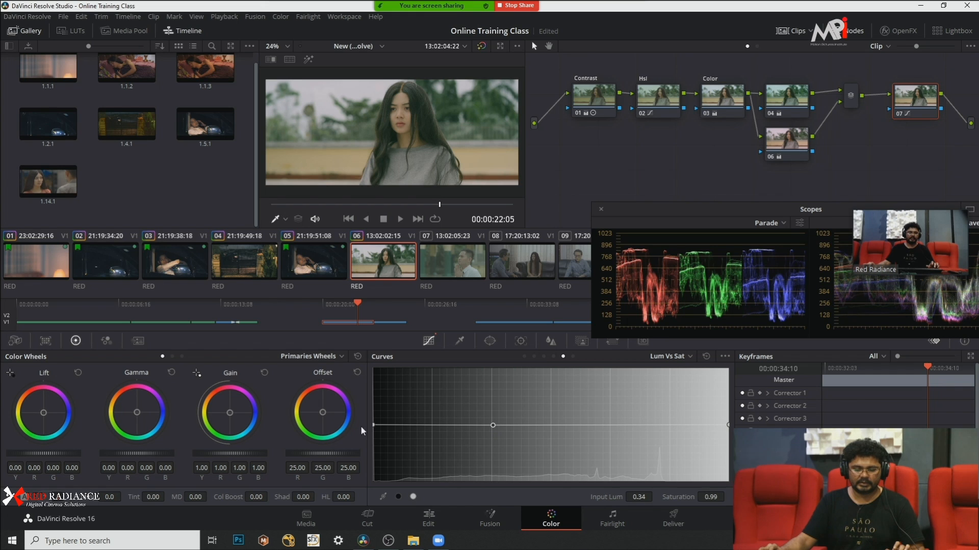
left_click_drag(373, 426, 370, 490)
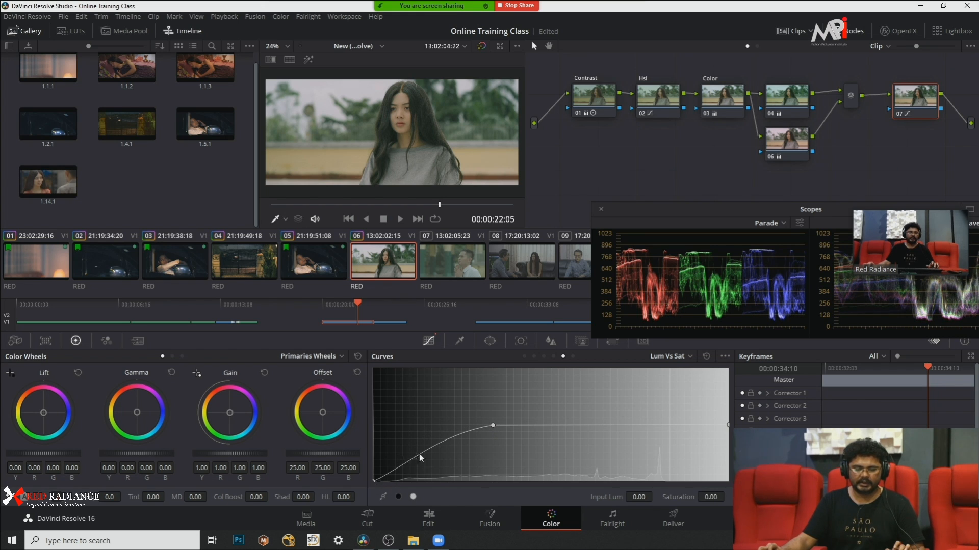
left_click_drag(421, 452, 421, 442)
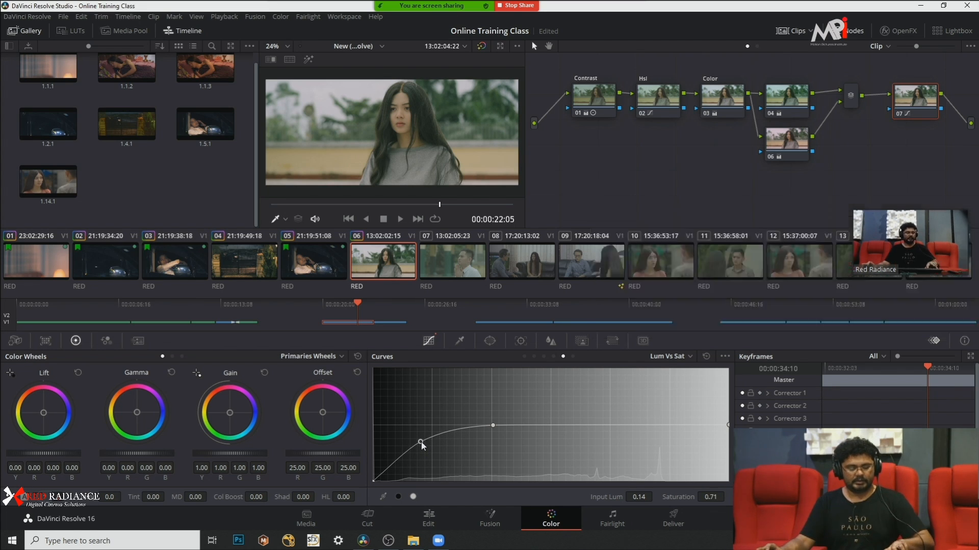
Step: Check the picture in full screen, and lower both Lift and Gamma on node 07 to -0.01
key("ctrl+f")
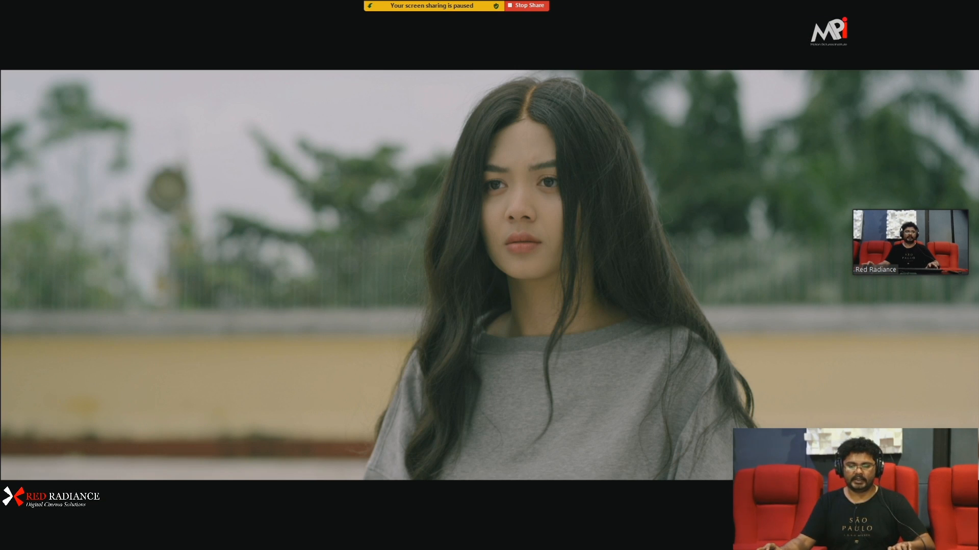
key("Escape")
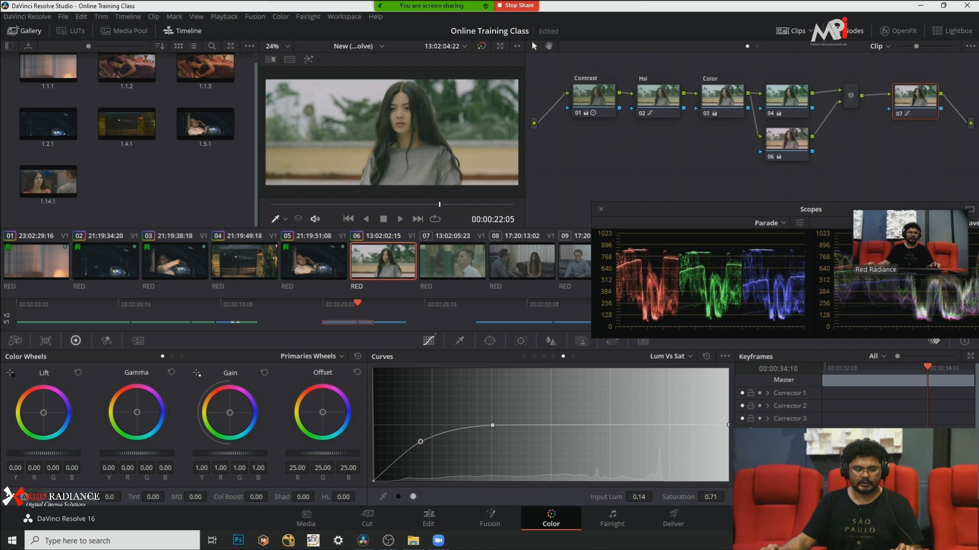
left_click_drag(58, 454, 51, 454)
left_click_drag(147, 453, 140, 453)
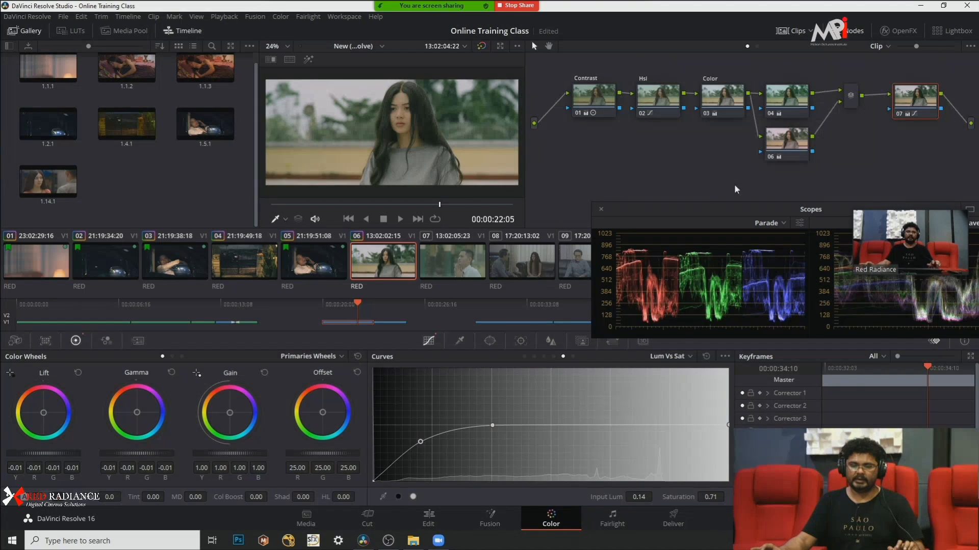
Step: On node 04, shift the Offset toward blue with R 16.17, G 26.12, B 25.44
left_click(787, 97)
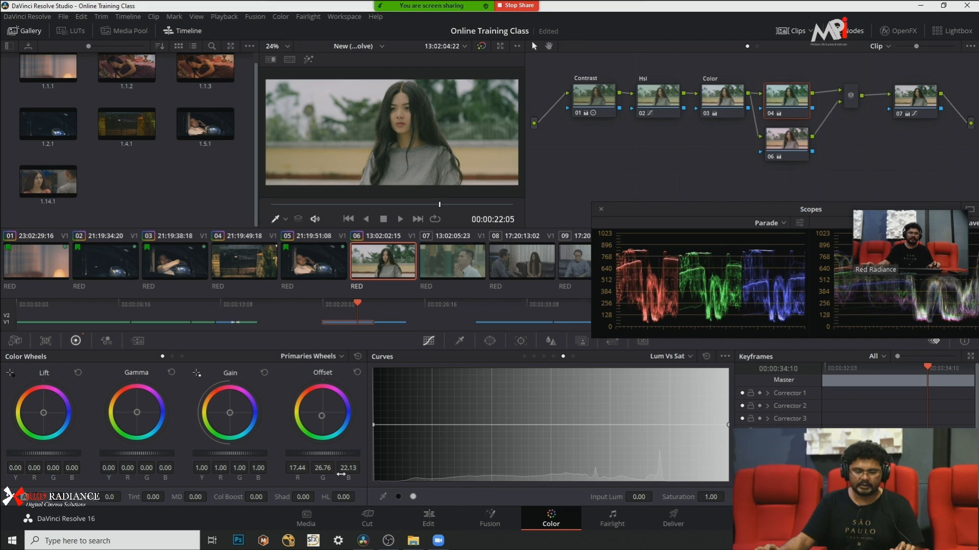
left_click_drag(315, 430, 321, 422)
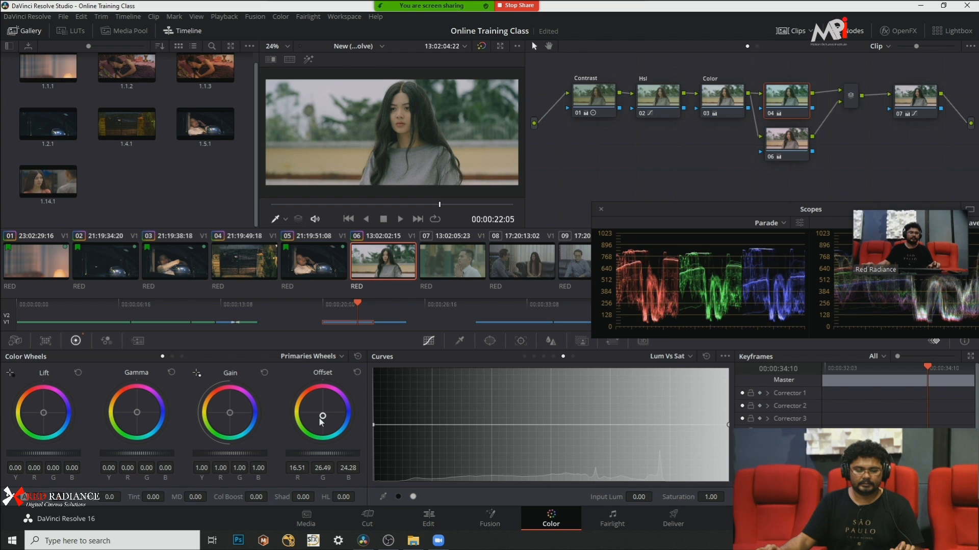
left_click_drag(317, 421, 317, 421)
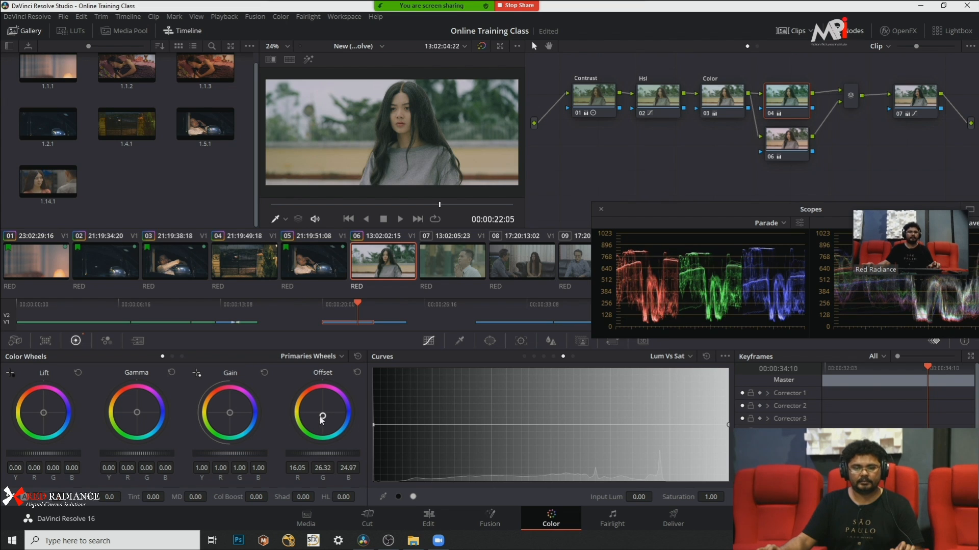
left_click_drag(322, 416, 323, 416)
Step: Review the updated grade in full-screen playback, and return to clip 06 in the normal workspace
key("ctrl+f")
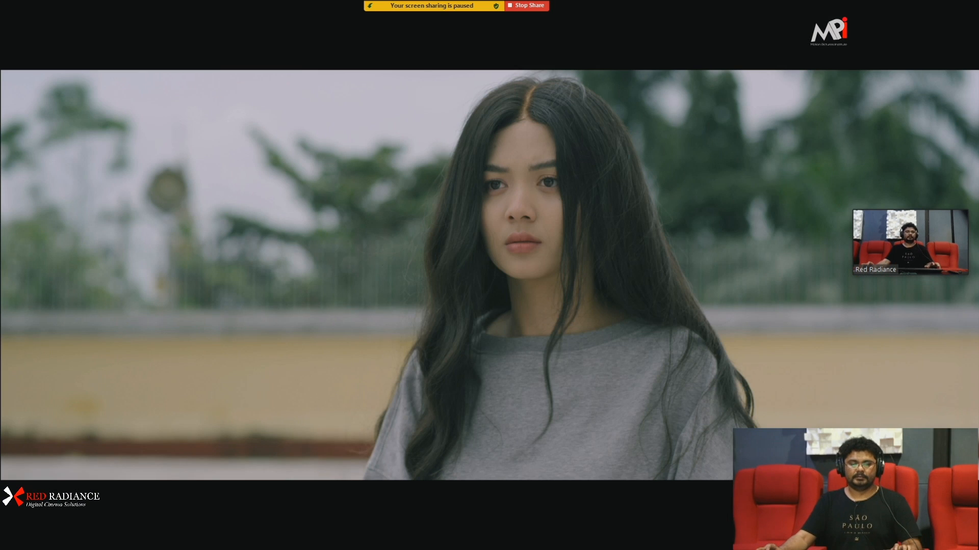
key("ctrl+f")
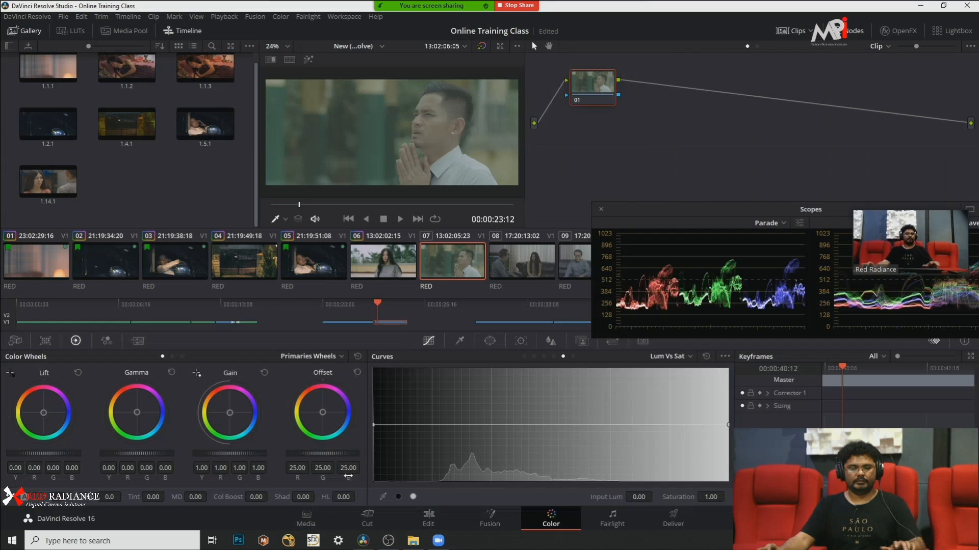
key("ctrl+f")
left_click(383, 275)
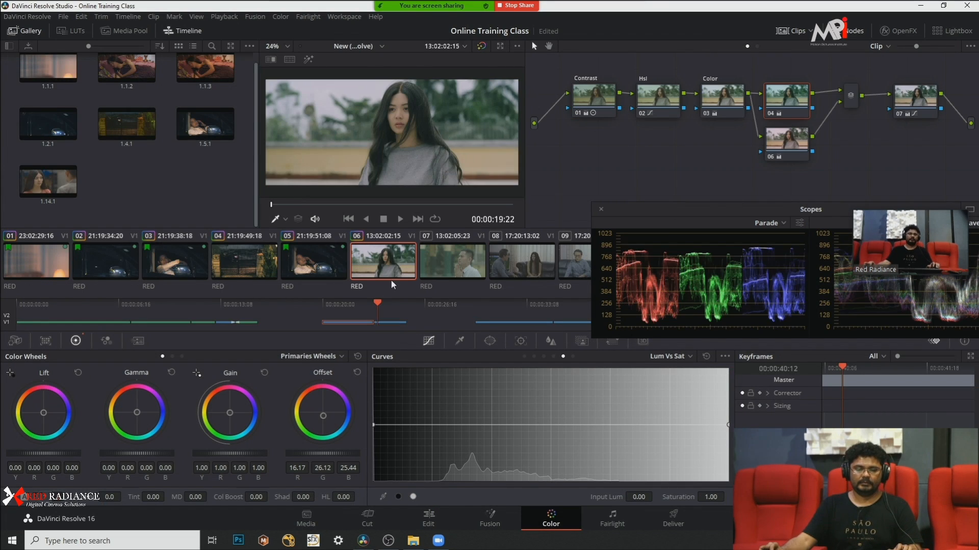
Step: Show clip 06 in split screen as Versions and Original, enable looping, and play the comparison in full screen before returning to the workspace
left_click(292, 59)
left_click(471, 65)
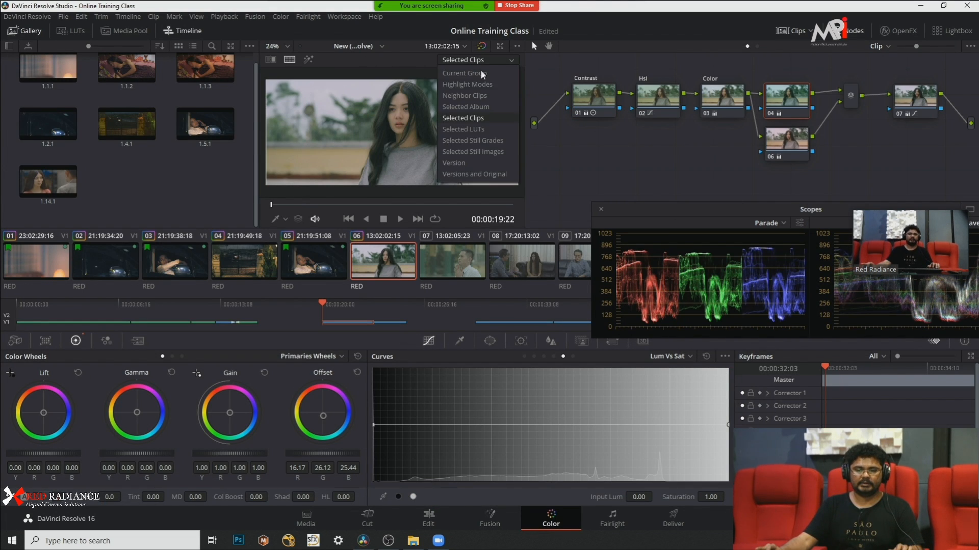
left_click(494, 170)
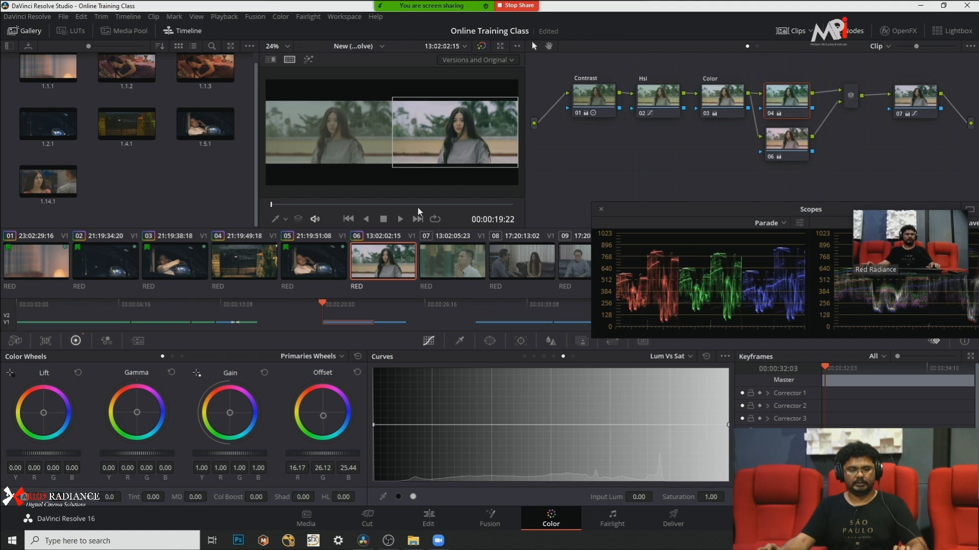
left_click(434, 220)
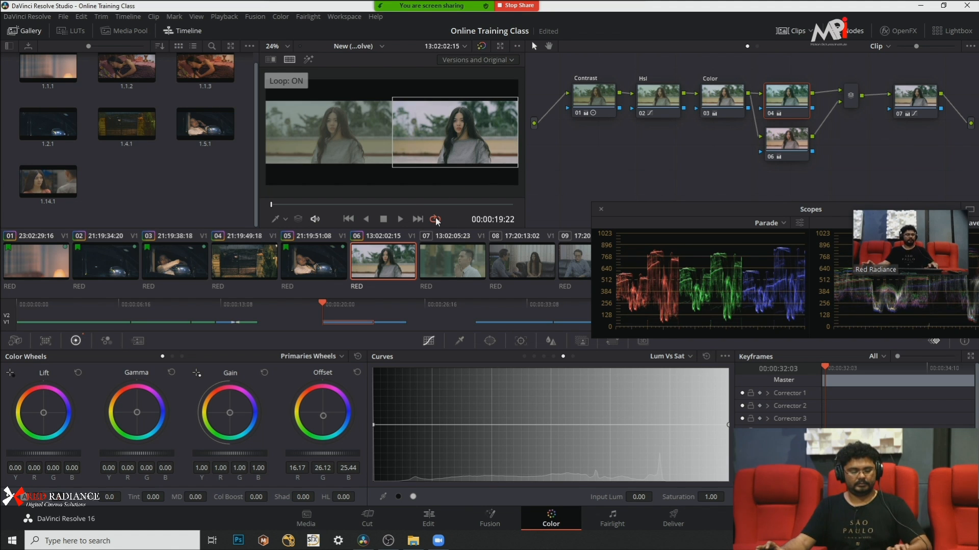
key("ctrl+f")
key("space")
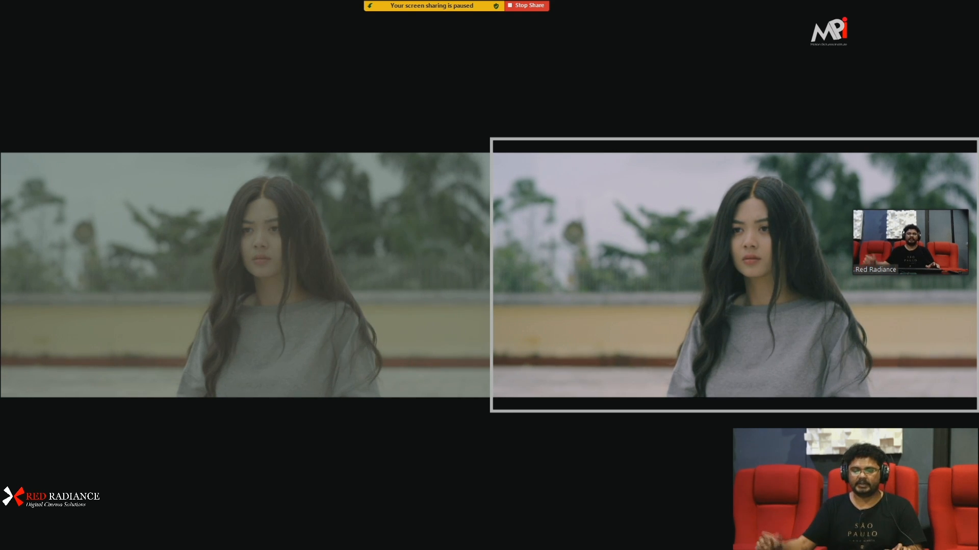
key("Escape")
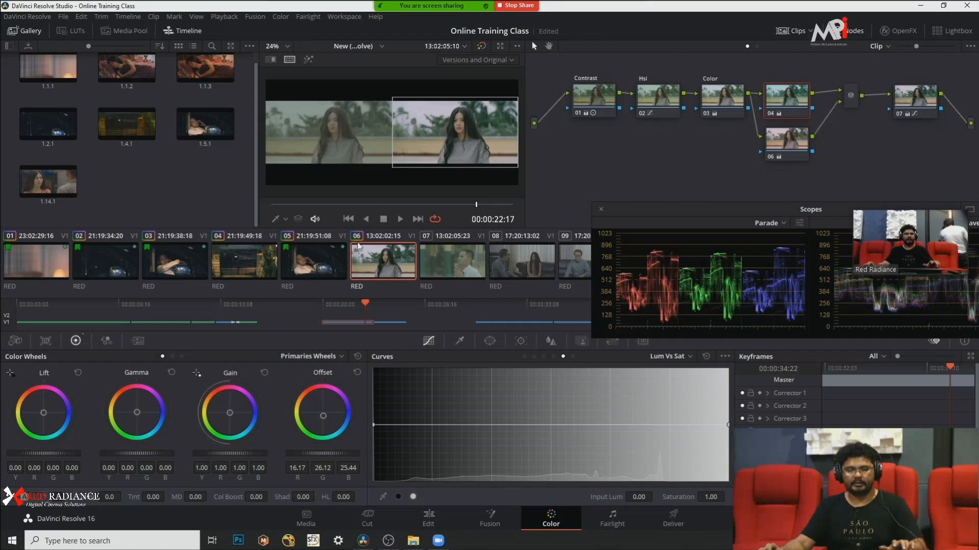
Step: Add a serial node after node 07, place it below the Contrast node, and move the scopes clear of the node graph
left_click(911, 104)
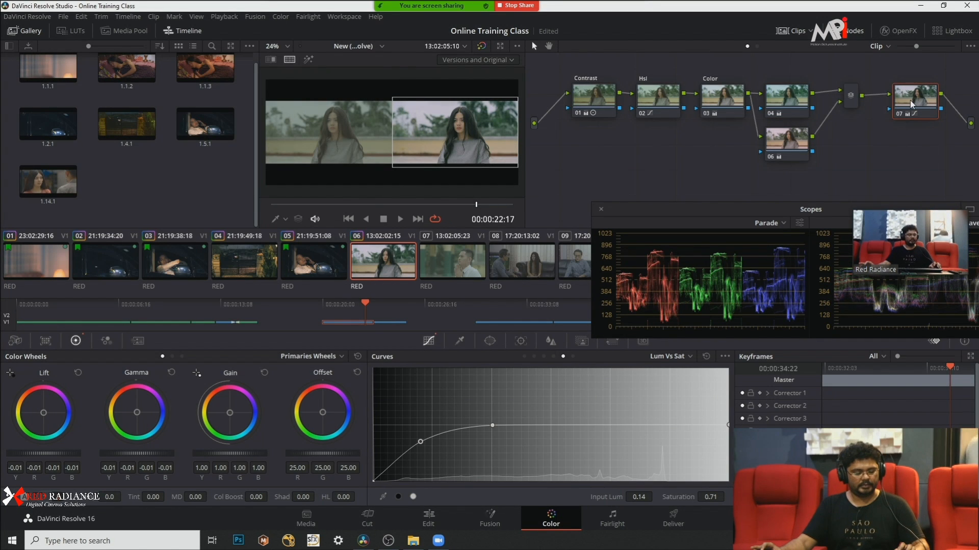
key("alt+s")
left_click_drag(586, 141, 604, 164)
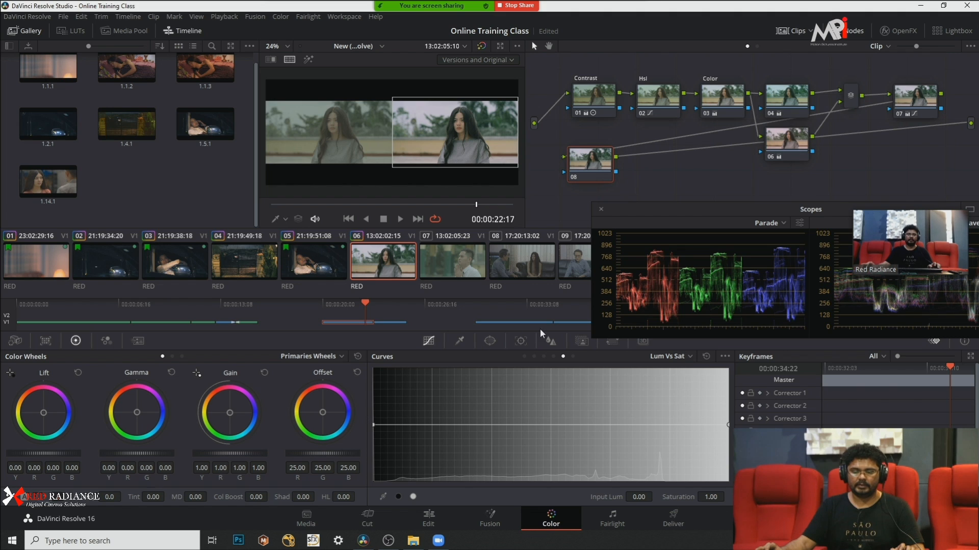
left_click(460, 340)
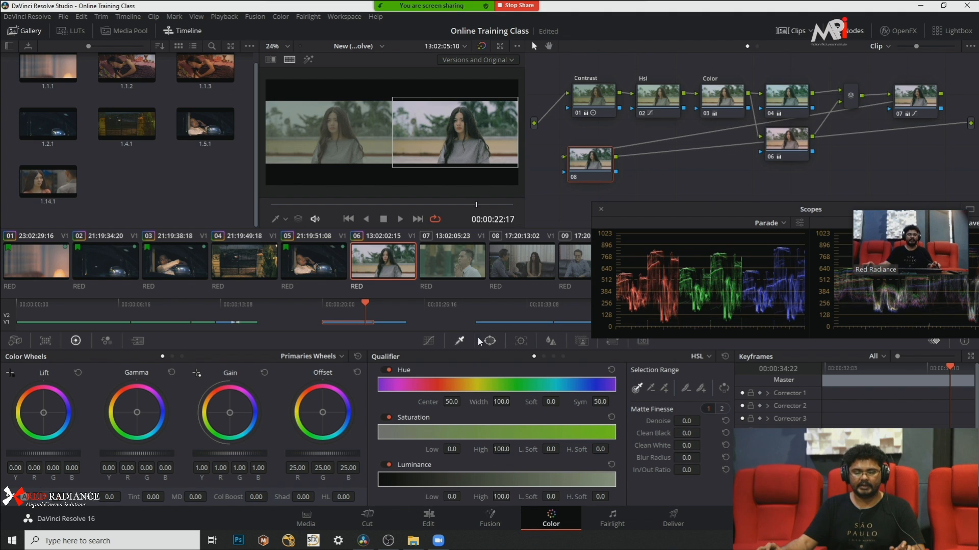
left_click_drag(770, 207, 774, 250)
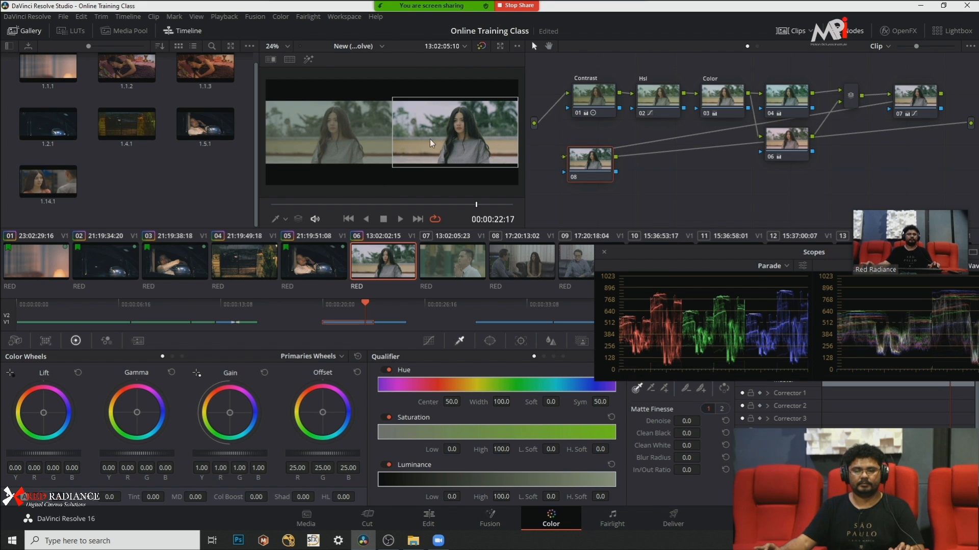
Step: Turn off split screen, sample the woman's skin tone with the Qualifier on node 08, and highlight the selection
left_click(290, 60)
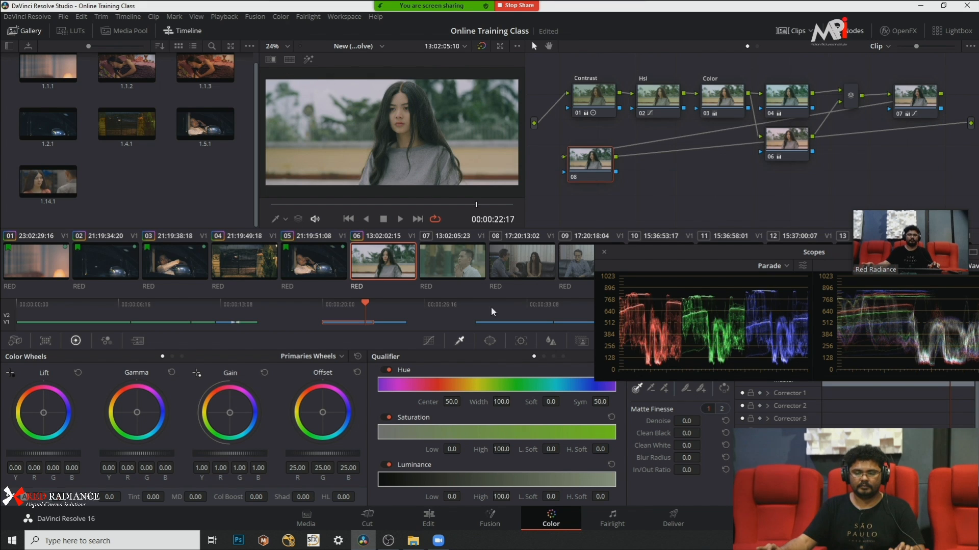
left_click(497, 338)
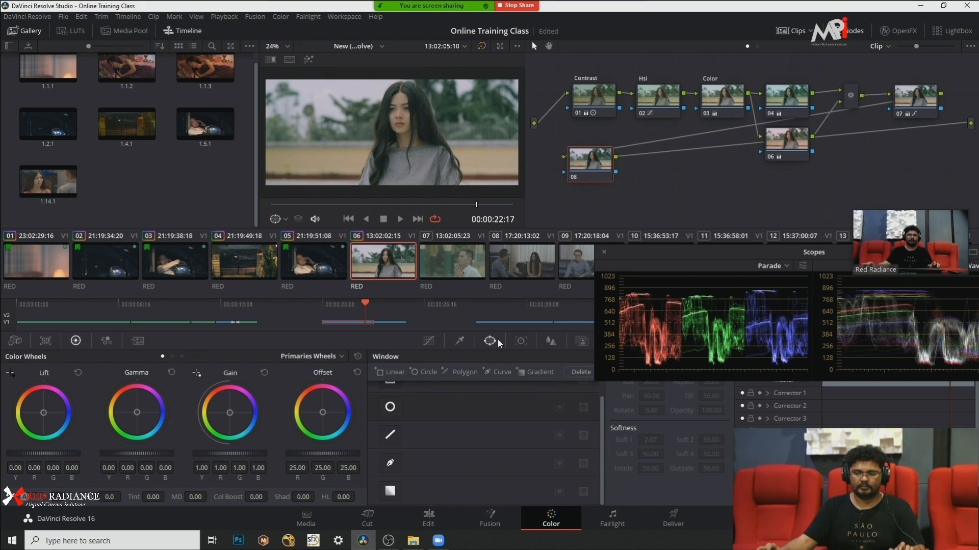
left_click(457, 342)
left_click(399, 101)
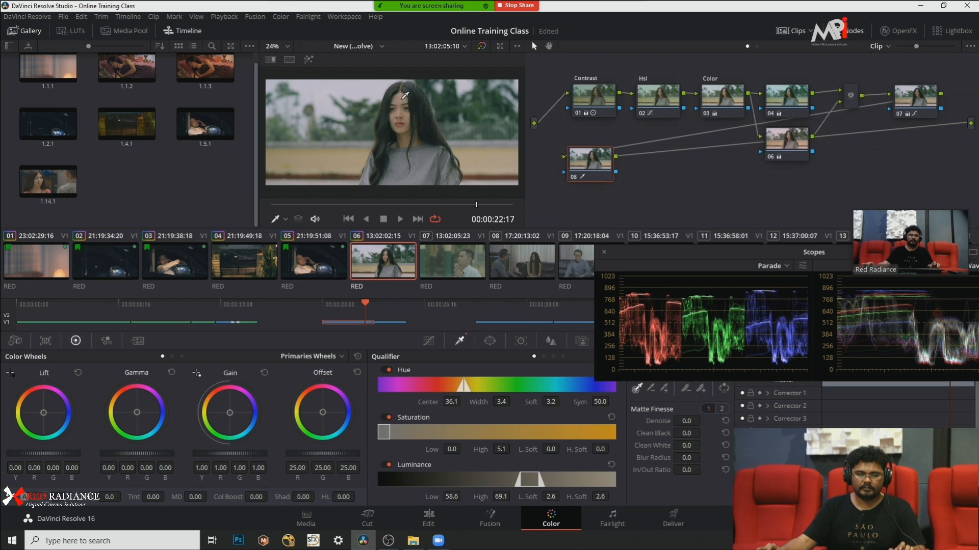
left_click(308, 60)
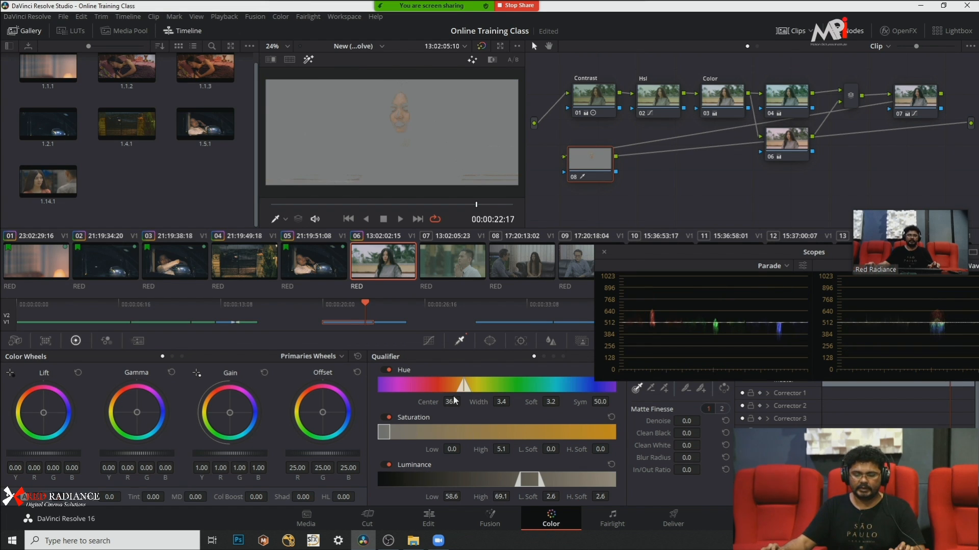
Step: Set the key's Hue Center to 34.0 and Width to 36.5, and refine its matte with Clean Black 4.5, Clean White 34.2, Blur Radius 54.1
left_click_drag(502, 402, 466, 401)
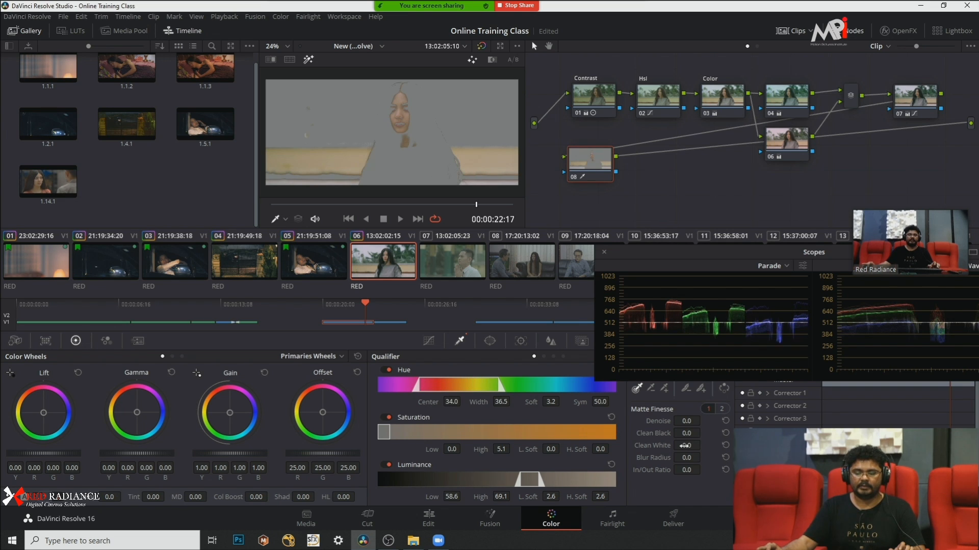
left_click_drag(704, 445, 770, 445)
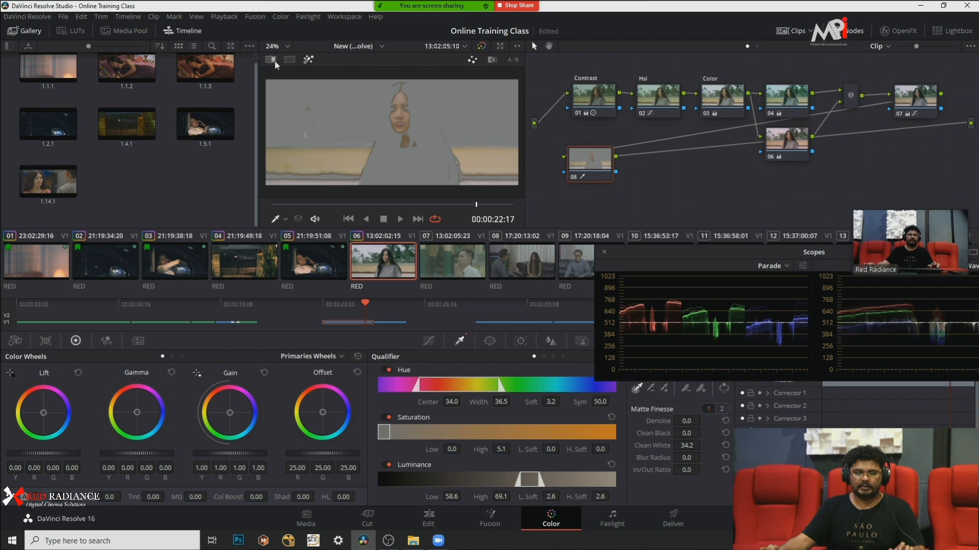
left_click(492, 60)
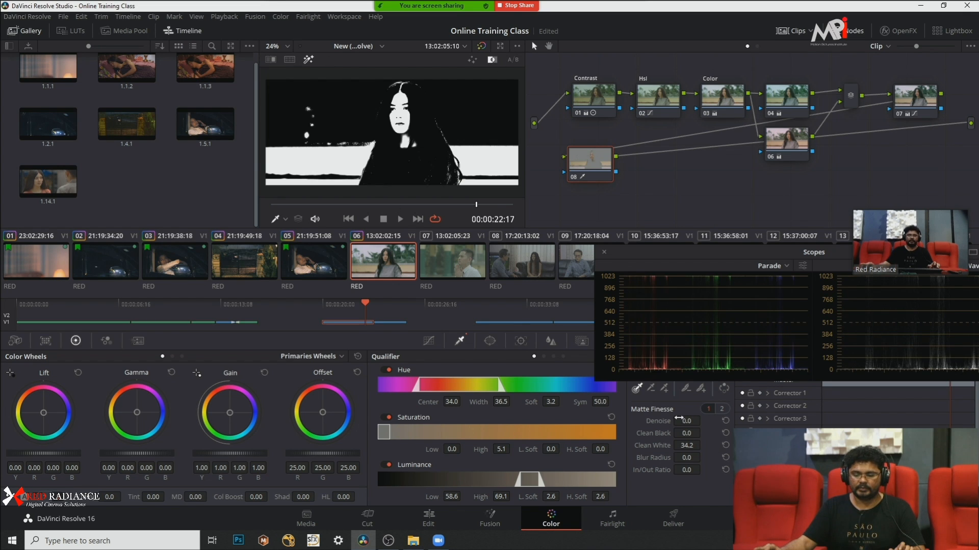
left_click_drag(683, 435, 714, 459)
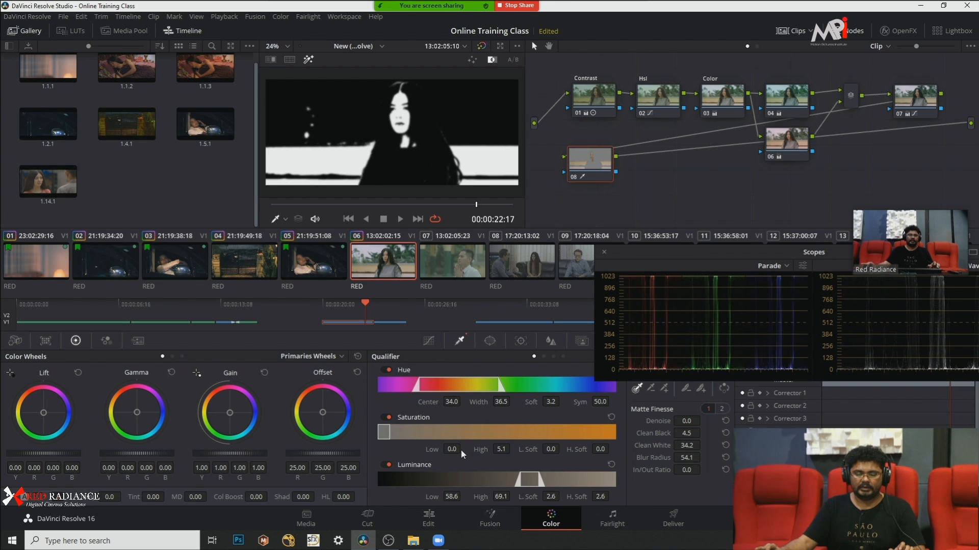
Step: Set the key's Saturation to High 32.0, L.Soft 11.3, H.Soft 17.1, and Luminance to Low 48.5, High 72.7, L.Soft 5.8, H.Soft 6.7
left_click_drag(501, 449, 527, 449)
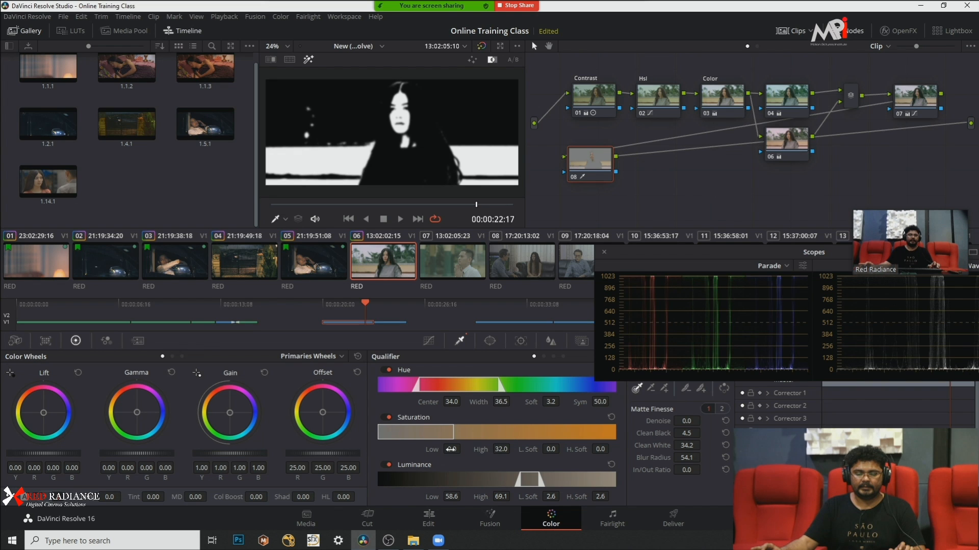
mouse_move(449, 449)
left_mouse_down()
mouse_move(474, 449)
mouse_move(463, 449)
left_mouse_up()
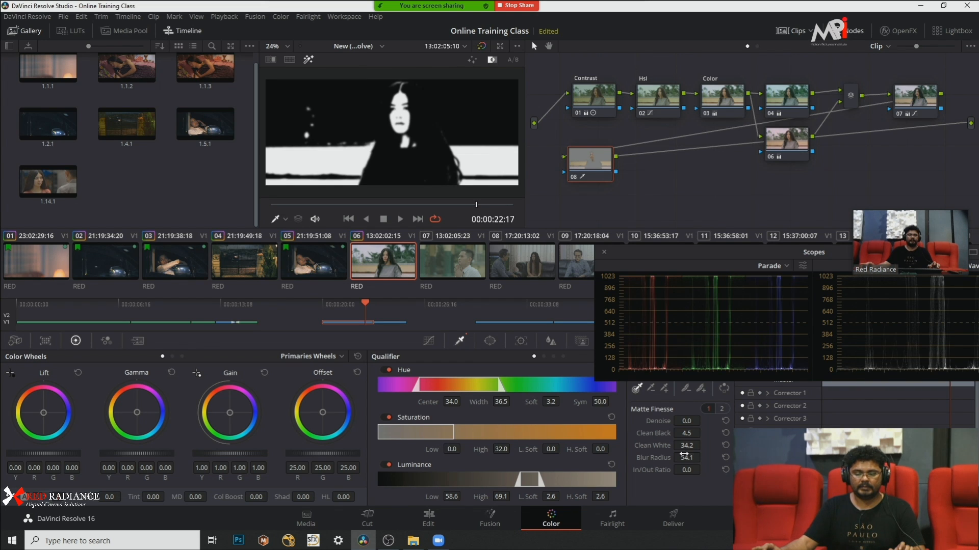
left_click_drag(552, 449, 609, 449)
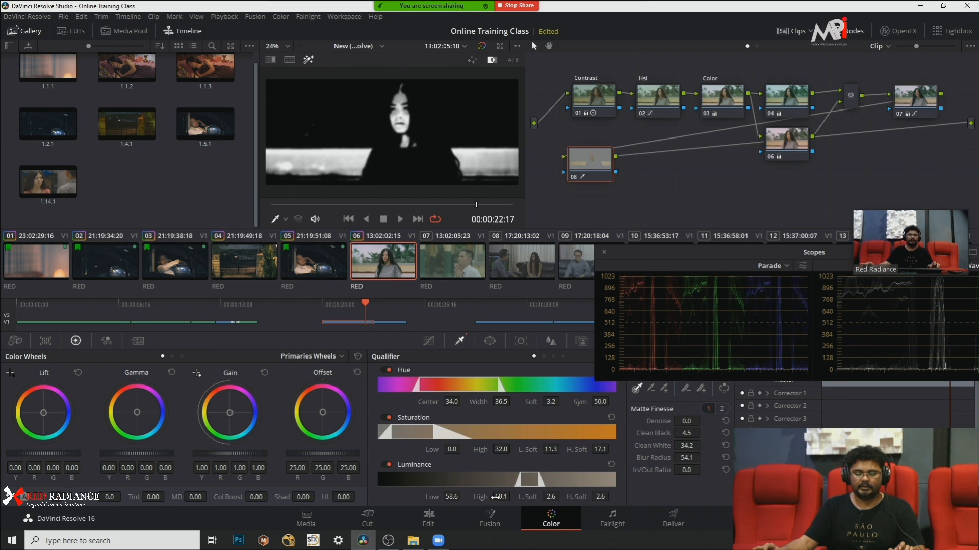
left_click_drag(466, 496, 513, 496)
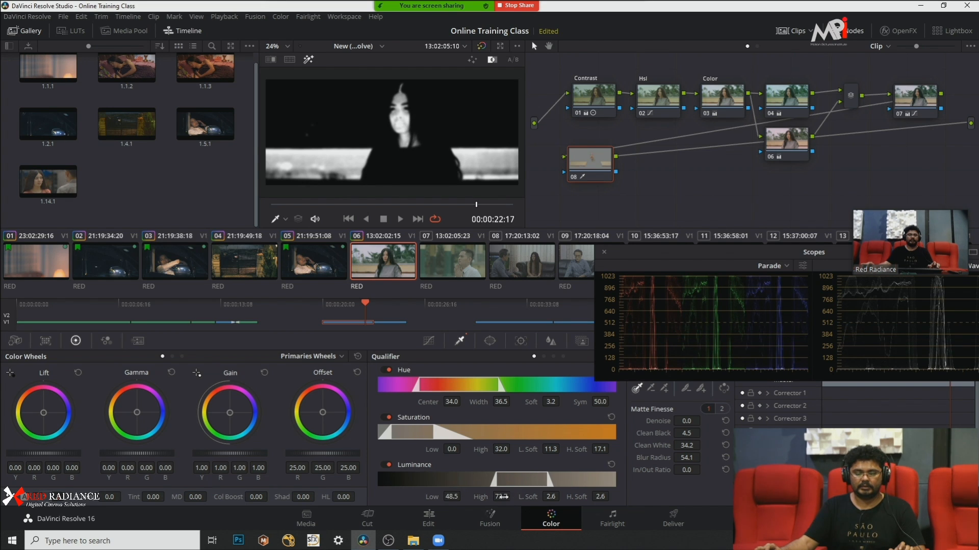
left_click_drag(600, 497, 562, 496)
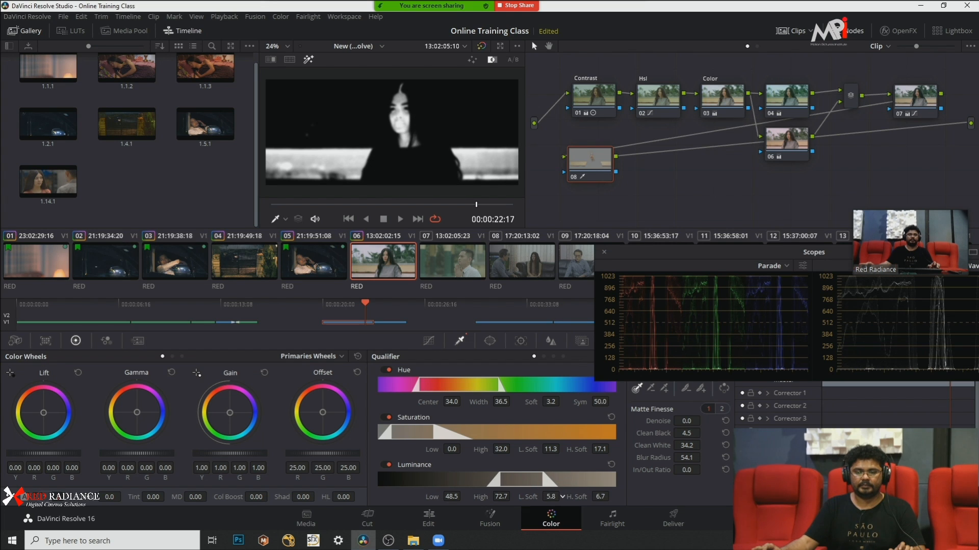
Step: Inspect the black-and-white matte in the enlarged viewer and in full-screen playback, and return to the normal workspace
left_click(500, 46)
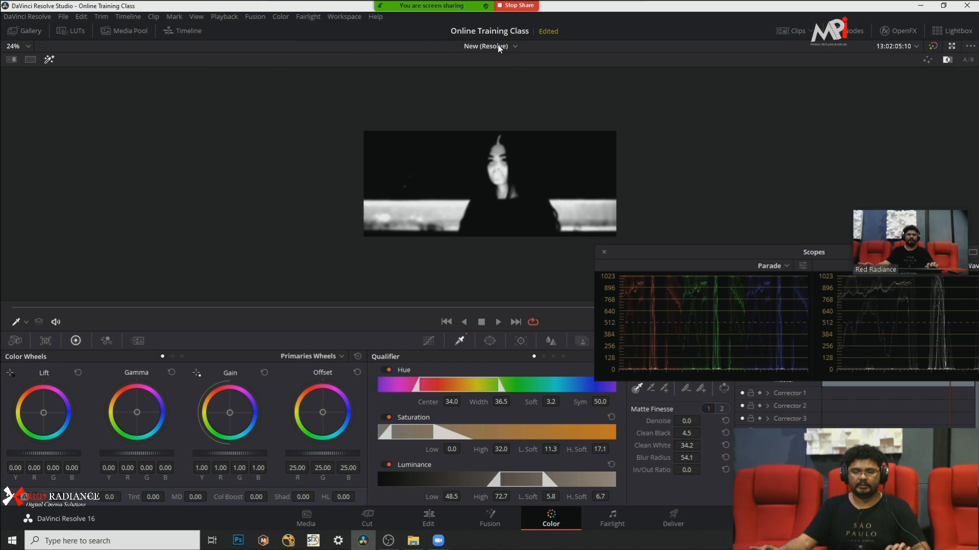
left_click(498, 45)
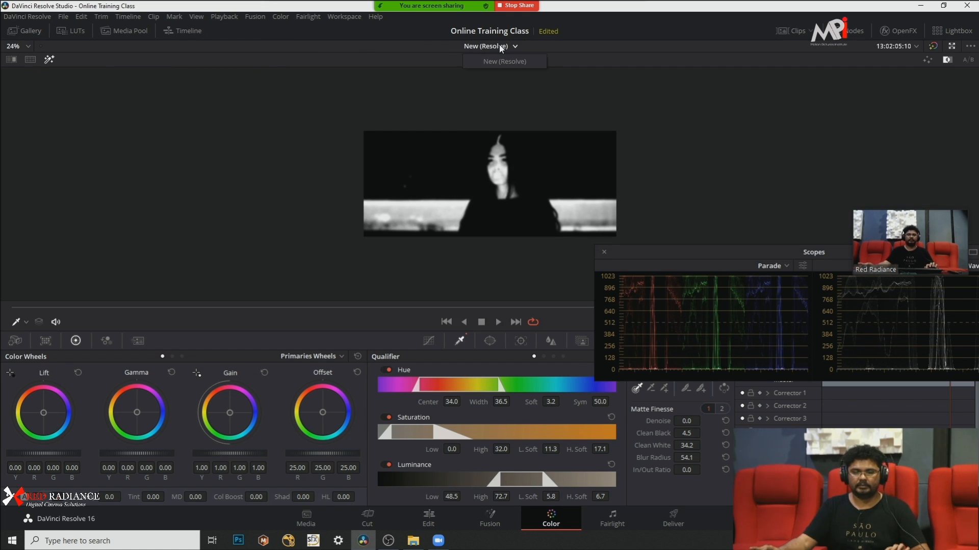
left_click(951, 32)
left_click(947, 28)
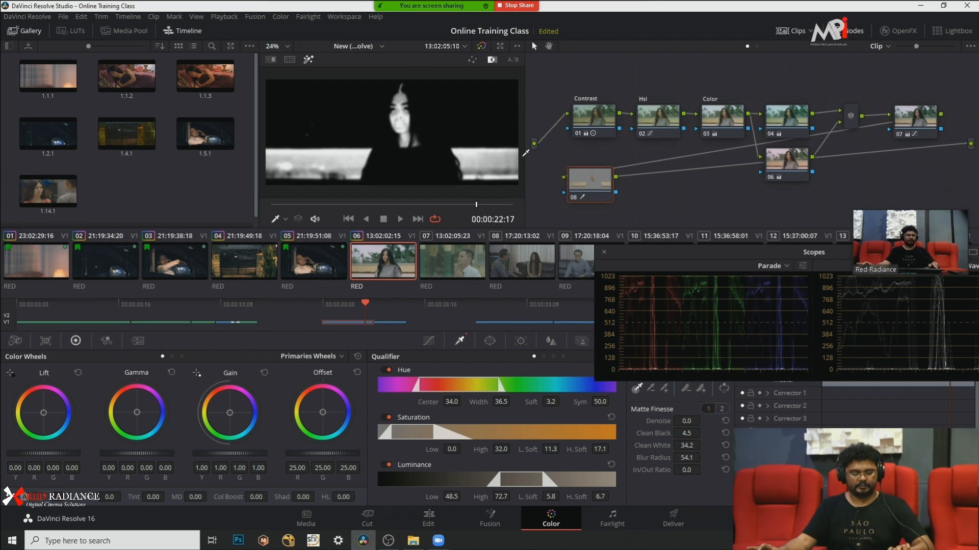
key("ctrl+f")
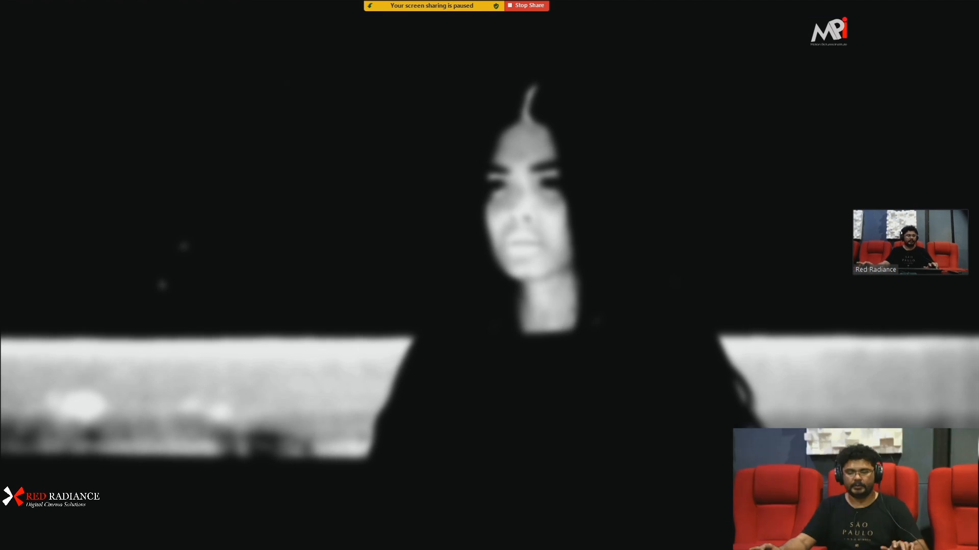
key("Escape")
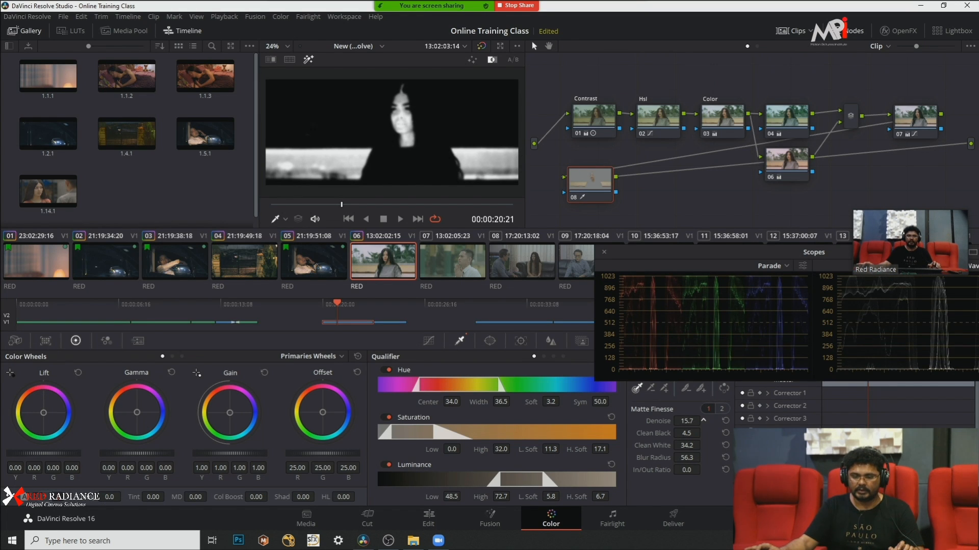
Step: Smooth the matte with Denoise 30.8 and Blur Radius 56.3, and check it in full-screen playback
left_click_drag(686, 421, 704, 421)
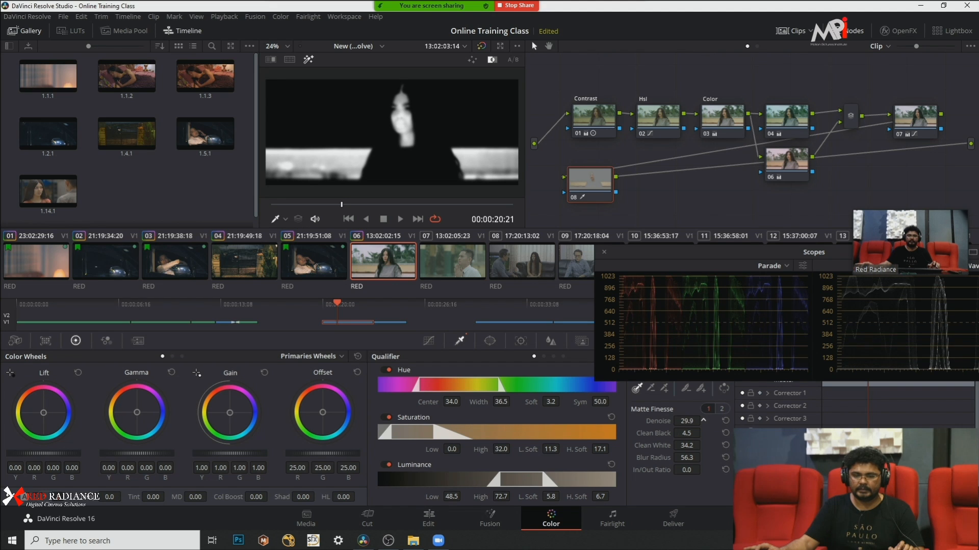
key("ctrl+f")
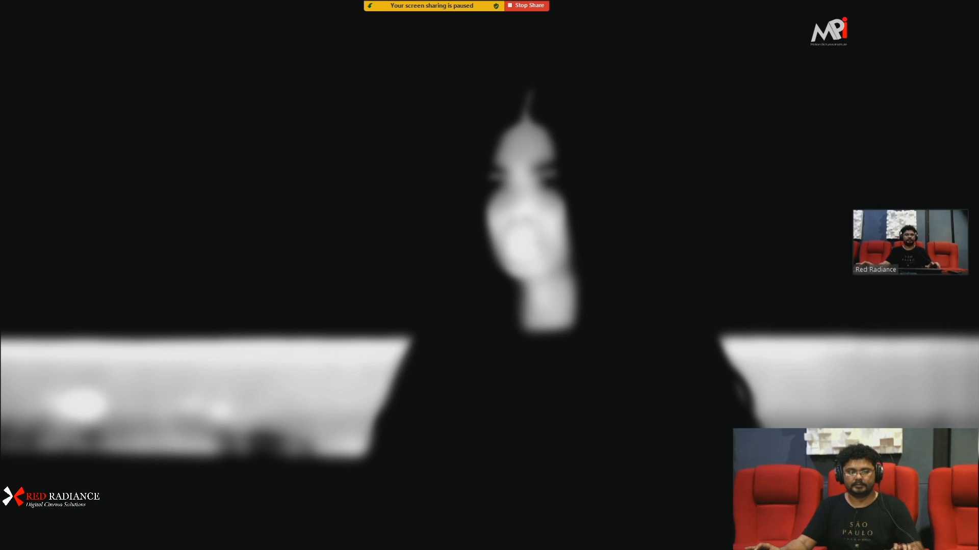
key("space")
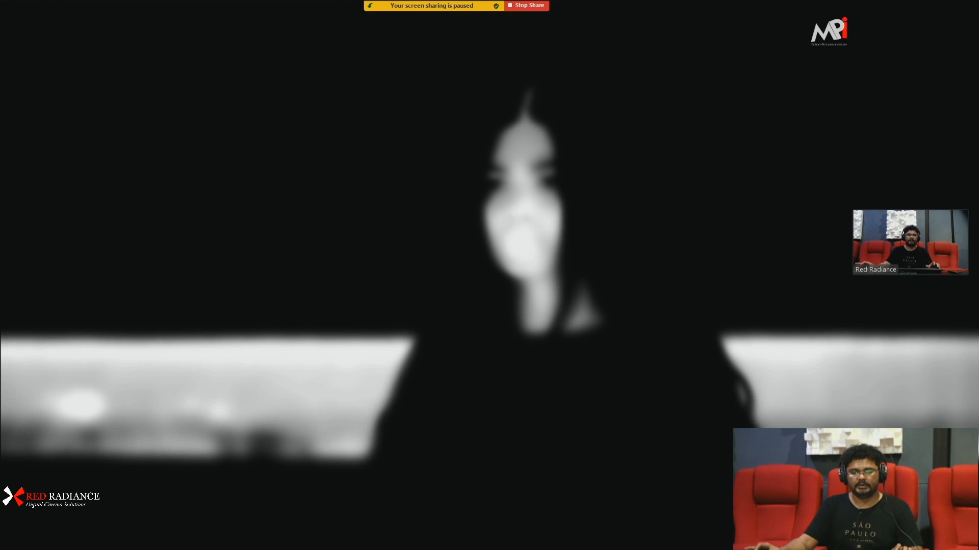
key("Escape")
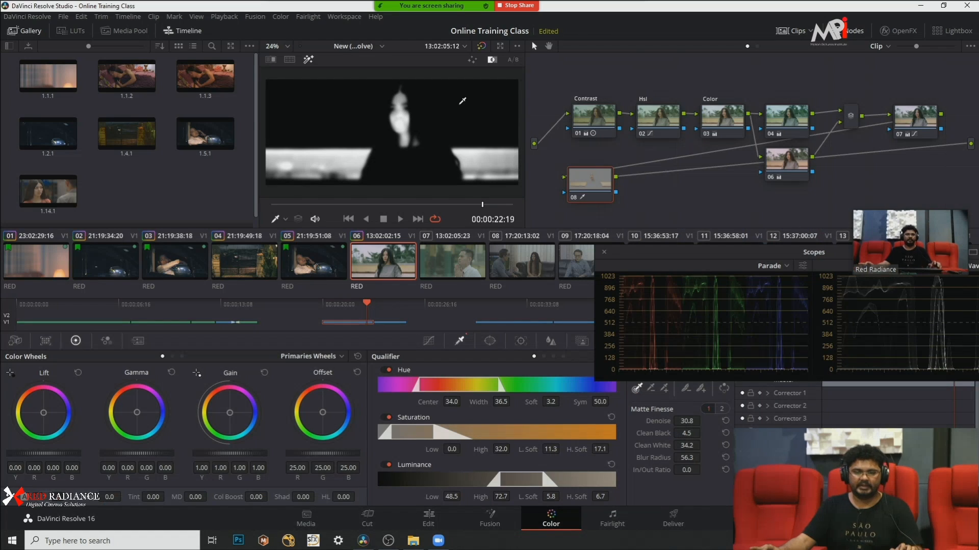
Step: Turn off the matte highlight and add a circular window on node 08, shaped into a tall oval around the woman's face
left_click(308, 60)
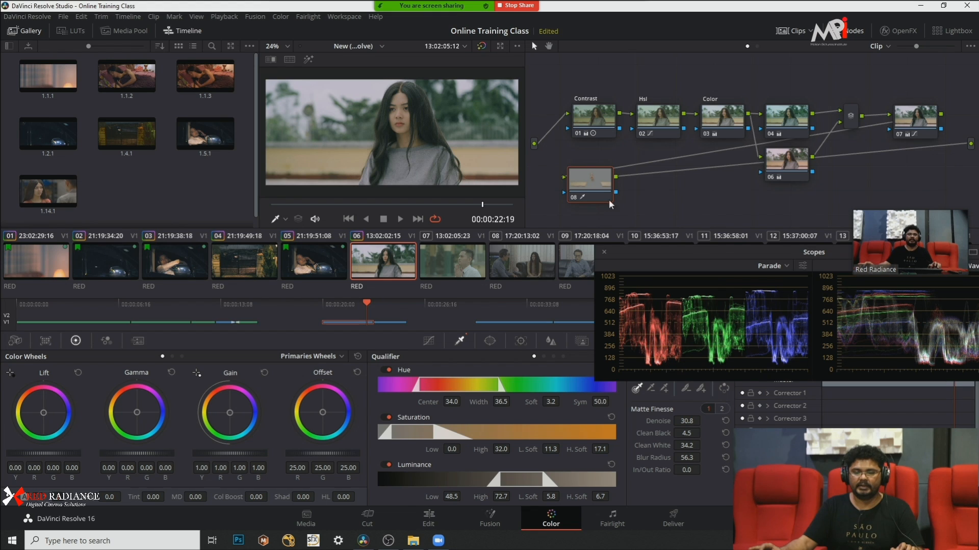
left_click(489, 342)
left_click(390, 408)
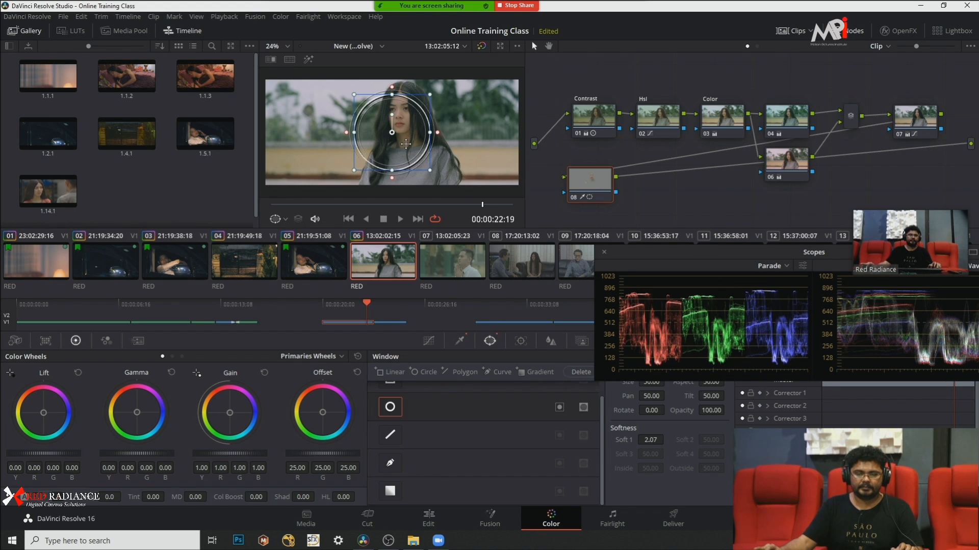
left_click_drag(406, 144, 409, 91)
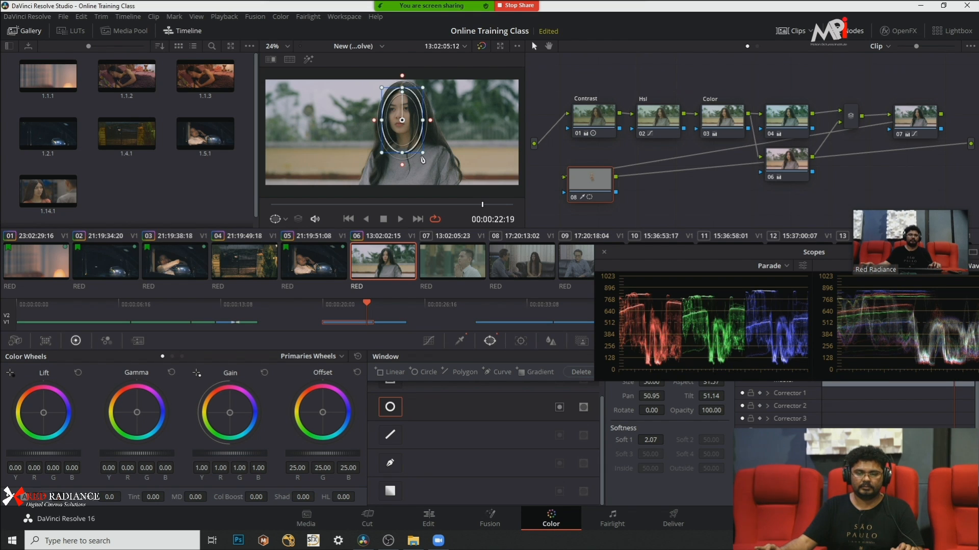
left_click_drag(422, 153, 405, 144)
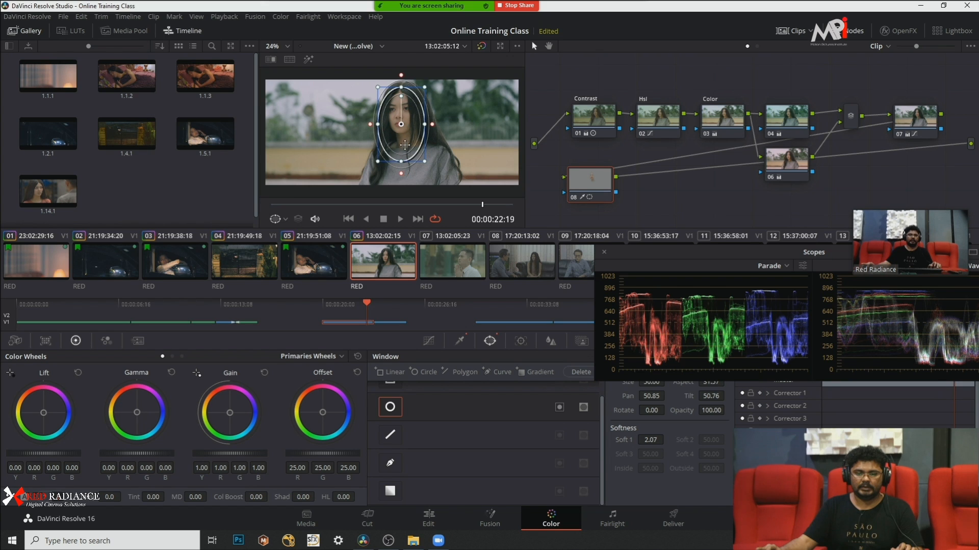
Step: Track the face window forward and backward through clip 06
left_click(520, 342)
left_click(428, 377)
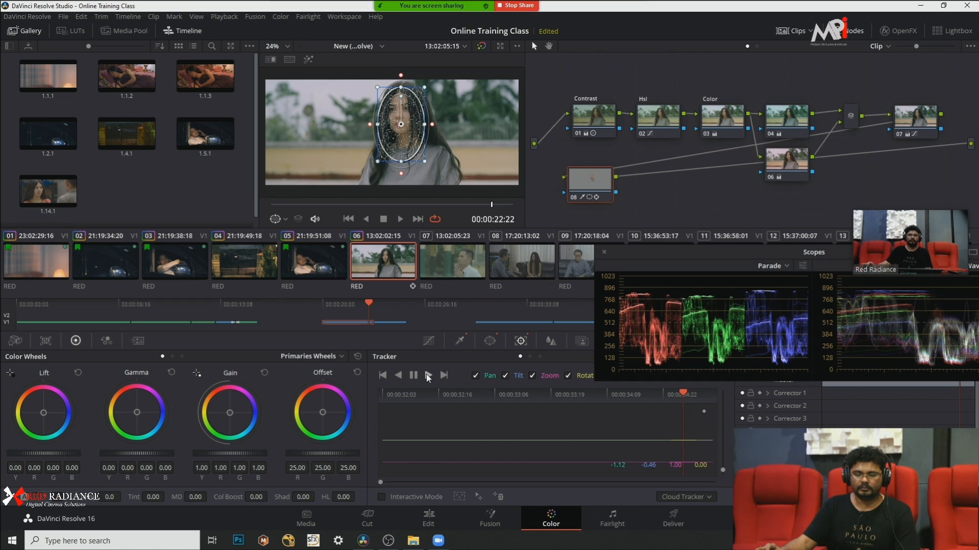
left_click(400, 378)
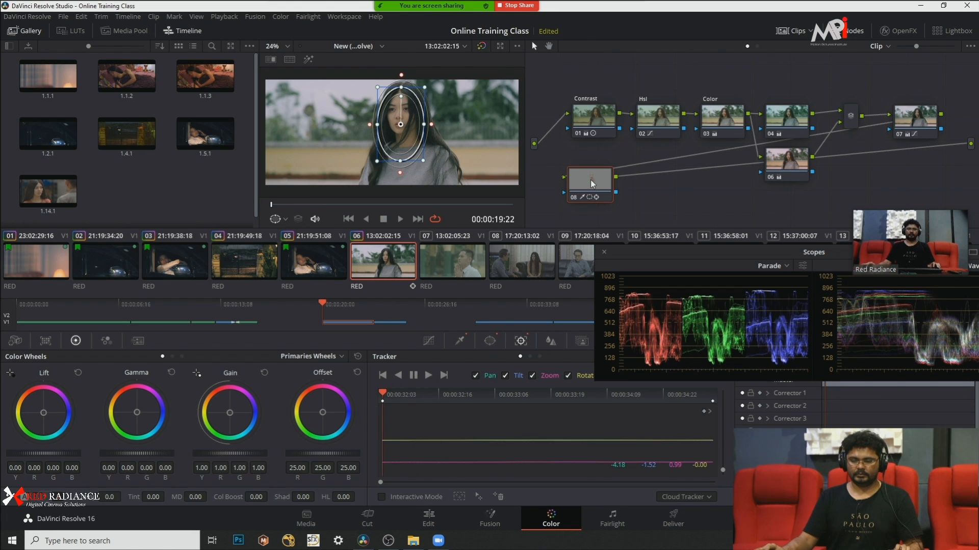
Step: Set the face window's Soft 1 to 6.03, and play the clip with the matte highlighted
left_click(489, 341)
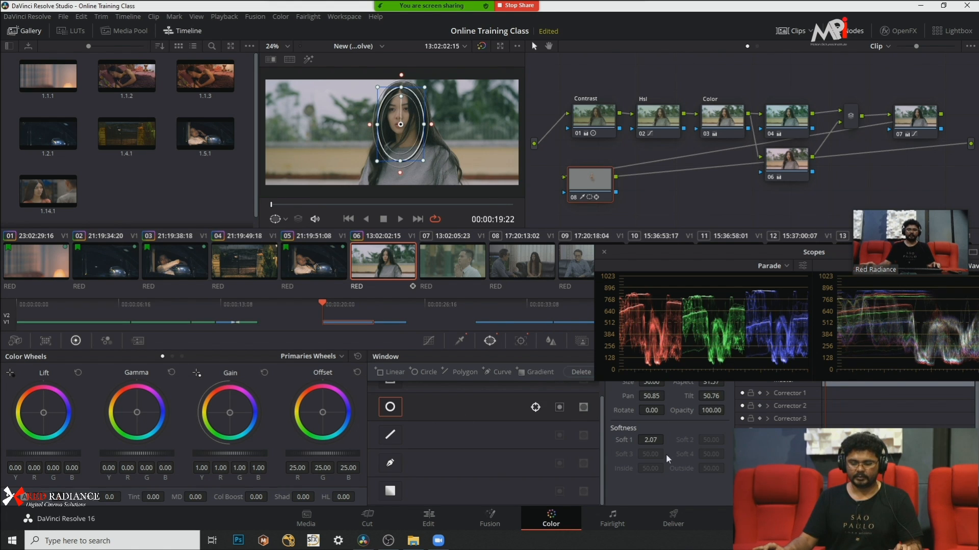
left_click_drag(666, 439, 701, 439)
left_click(308, 59)
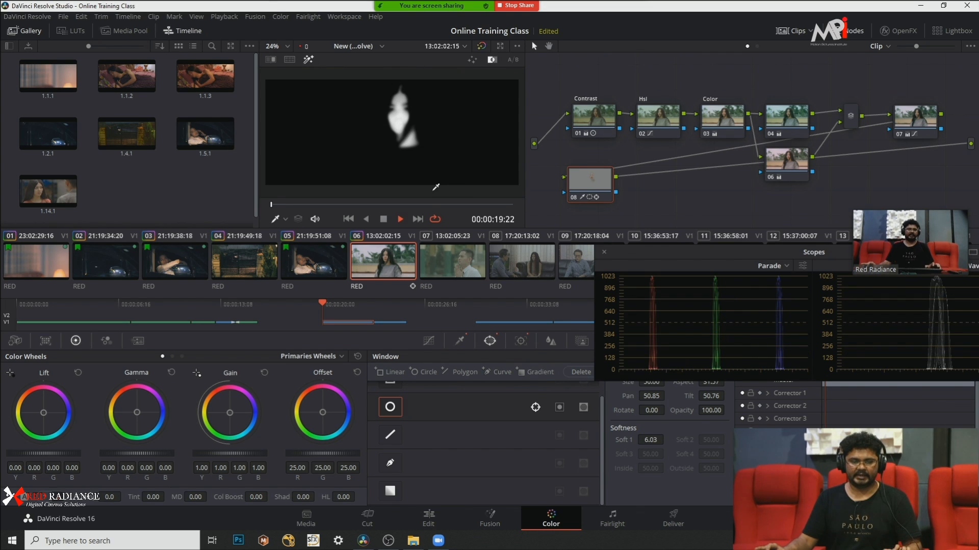
key("space")
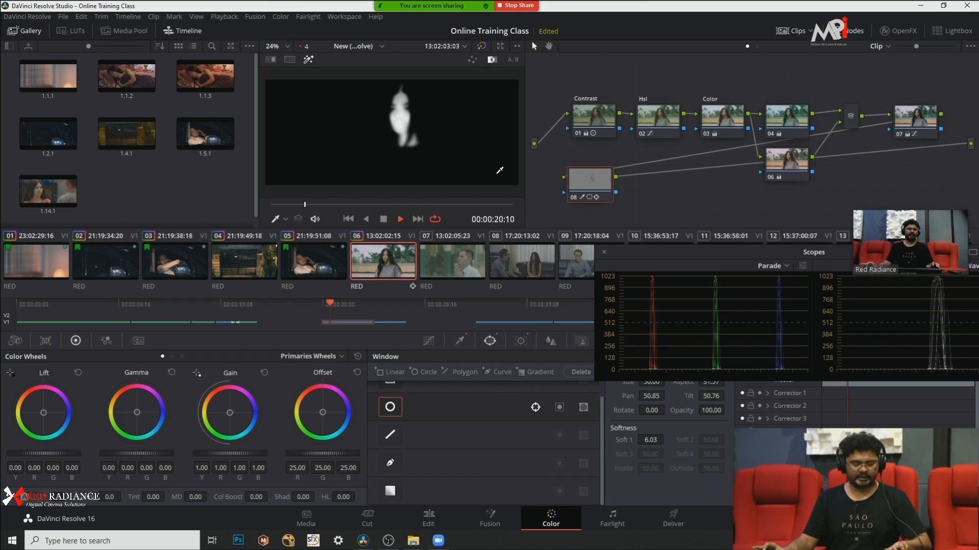
Step: Check the windowed skin matte in full-screen playback, and turn off the matte highlight
key("ctrl+f")
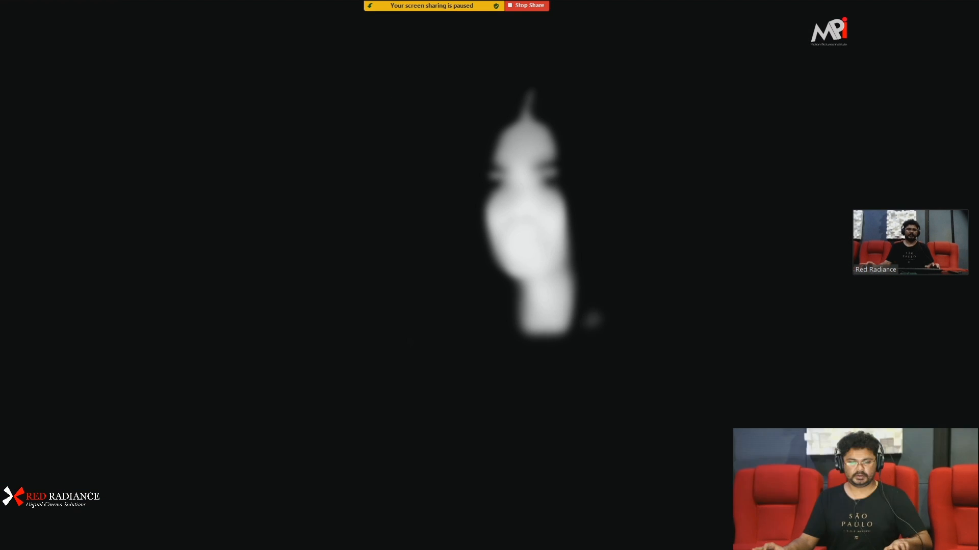
key("Escape")
left_click(426, 341)
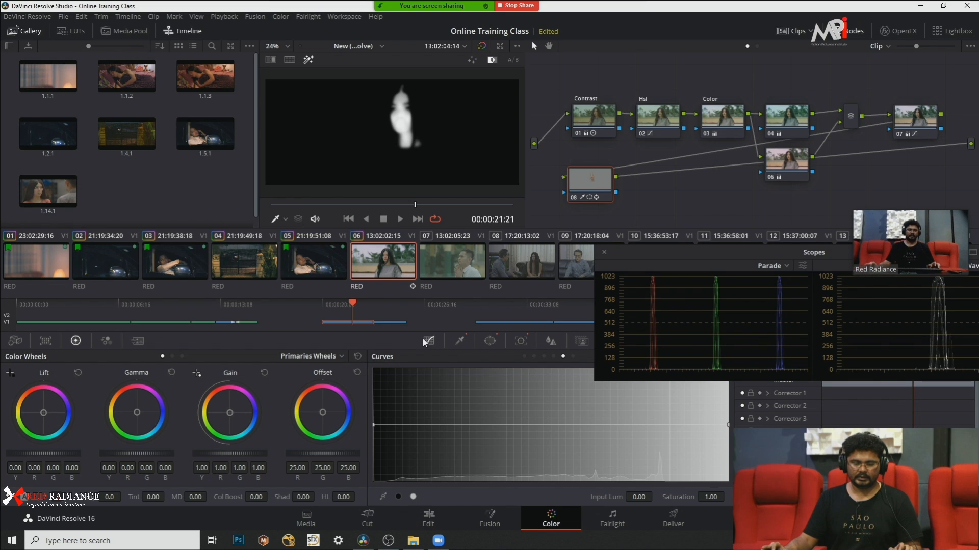
left_click(308, 59)
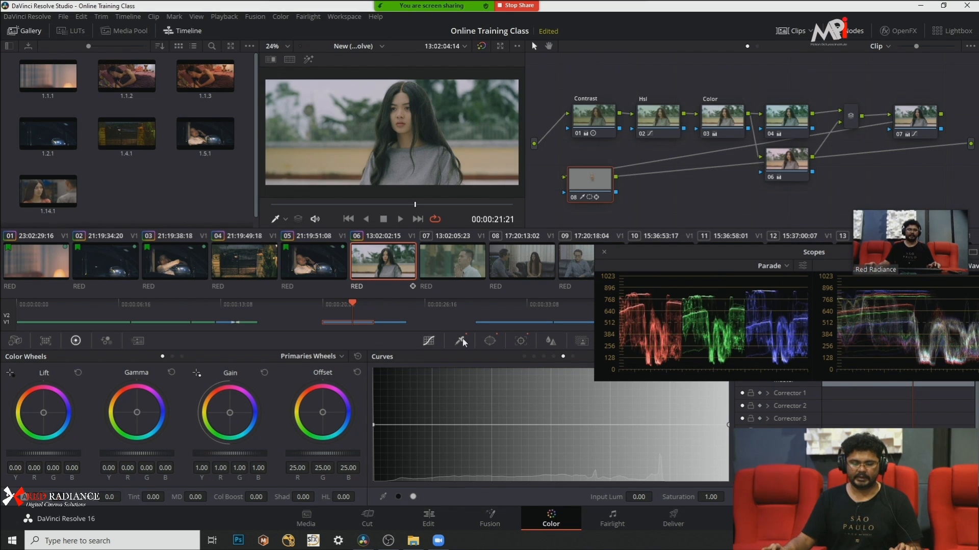
Step: Raise node 08's Offset to 28.90 and Col Boost to 22.50, and review the skin in full-screen playback
left_click(525, 356)
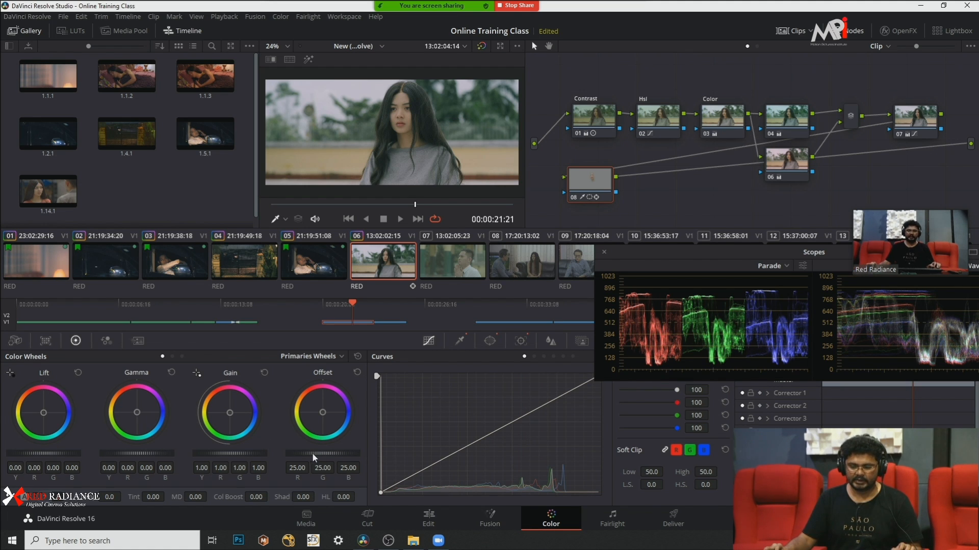
left_click_drag(306, 453, 312, 453)
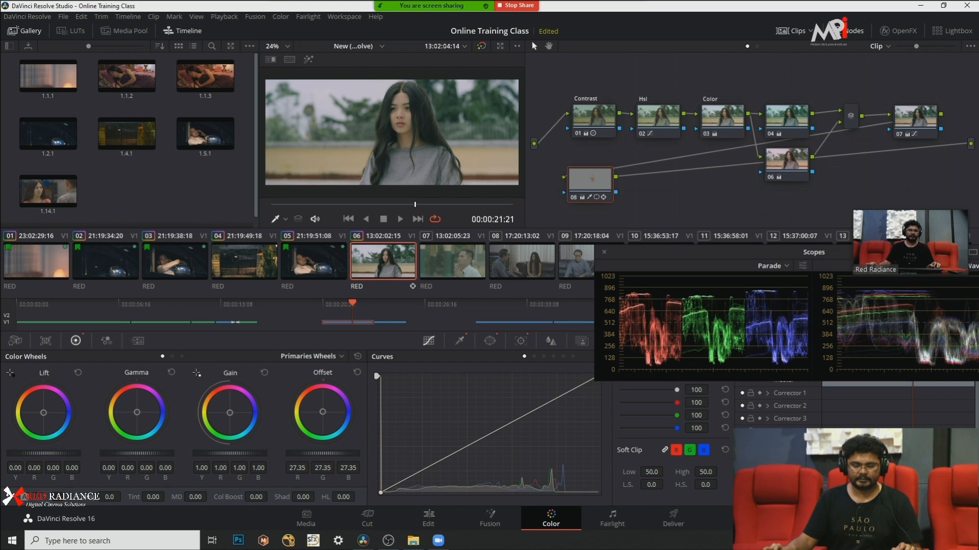
left_click_drag(316, 453, 329, 452)
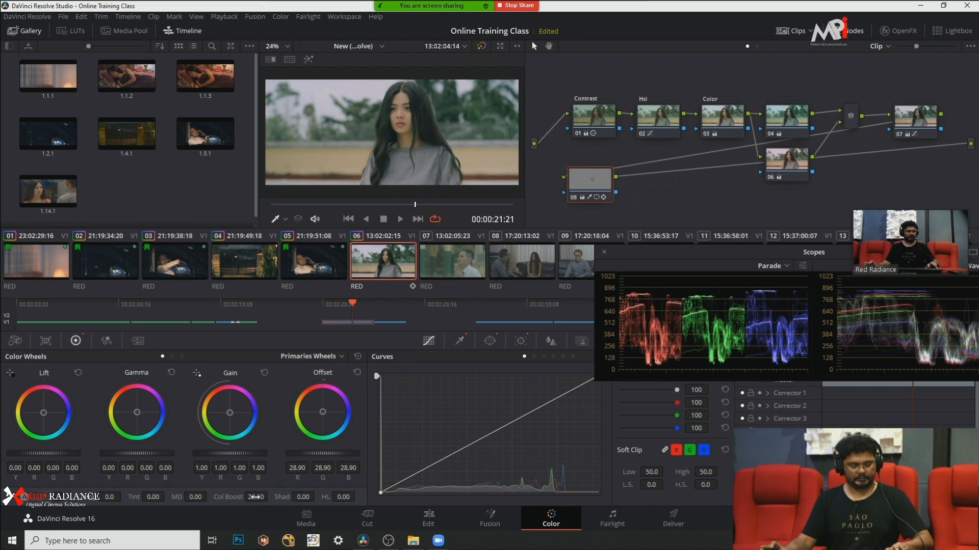
key("ctrl+f")
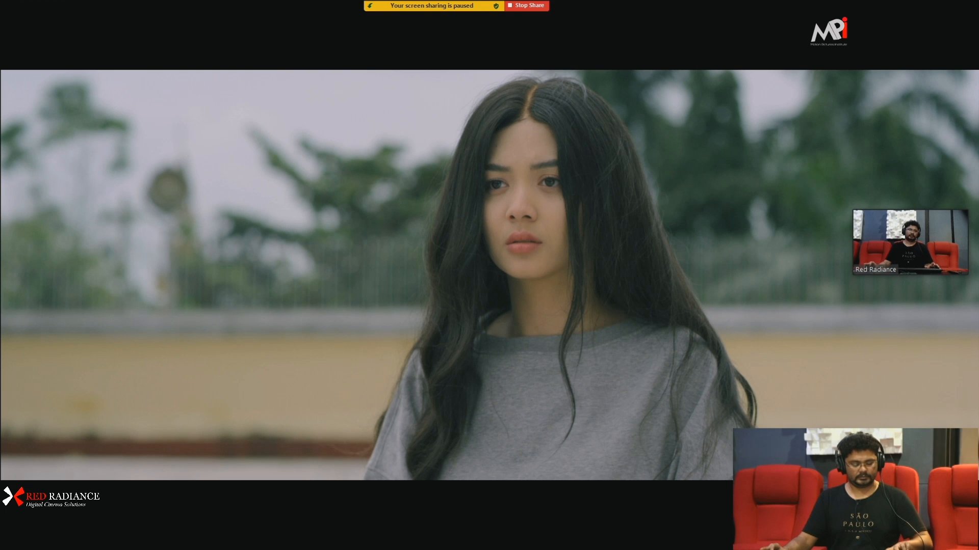
key("Escape")
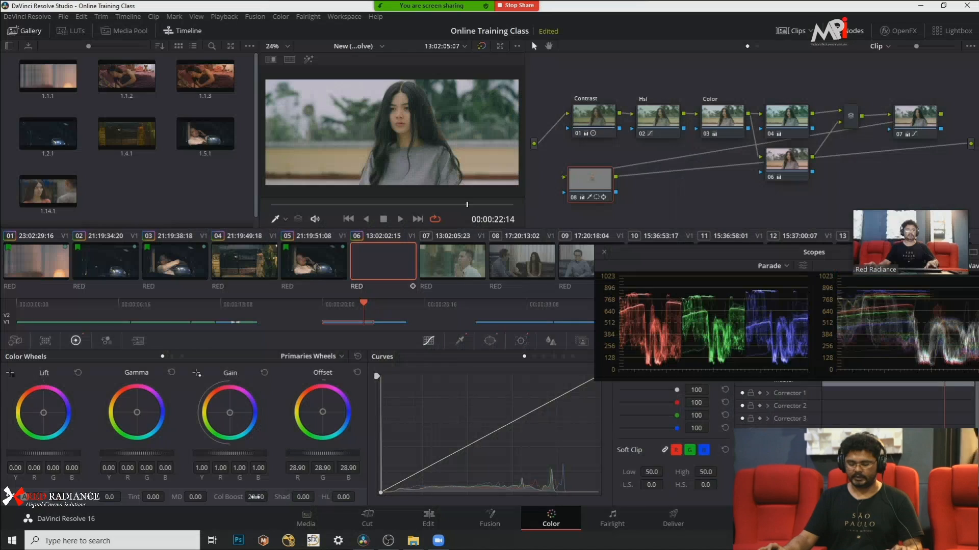
Step: Grab a still of graded clip 06, apply its grade to clip 07, and check that clip full screen
right_click(387, 163)
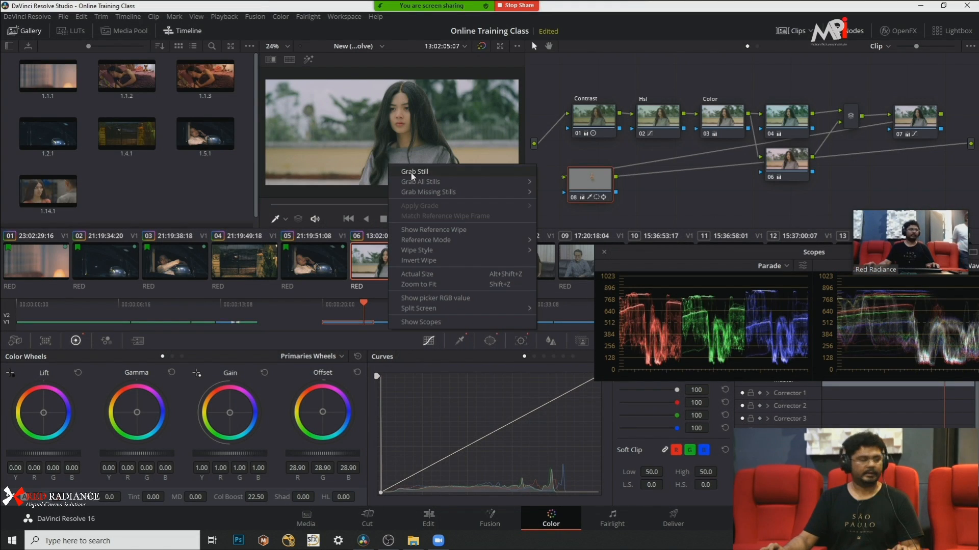
left_click(411, 173)
left_click(438, 268)
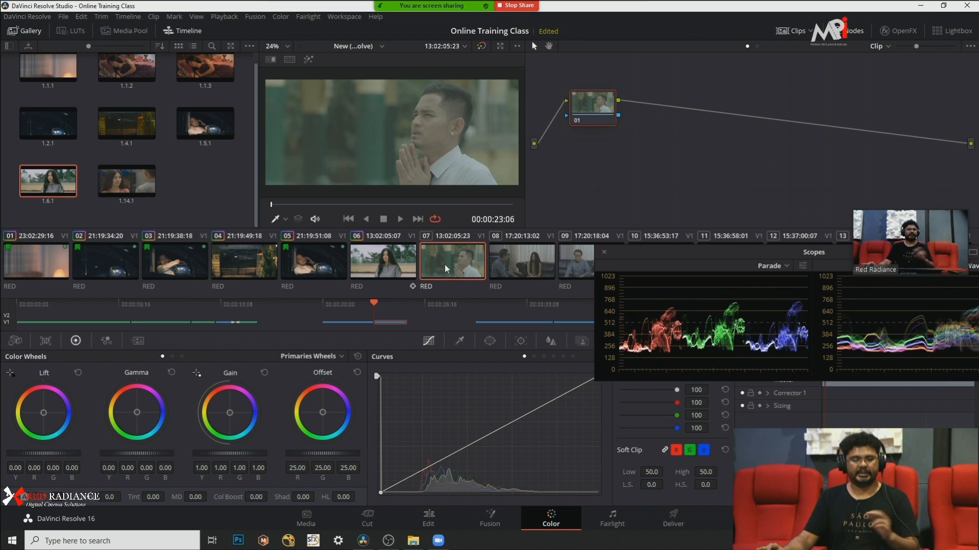
right_click(50, 184)
left_click(79, 212)
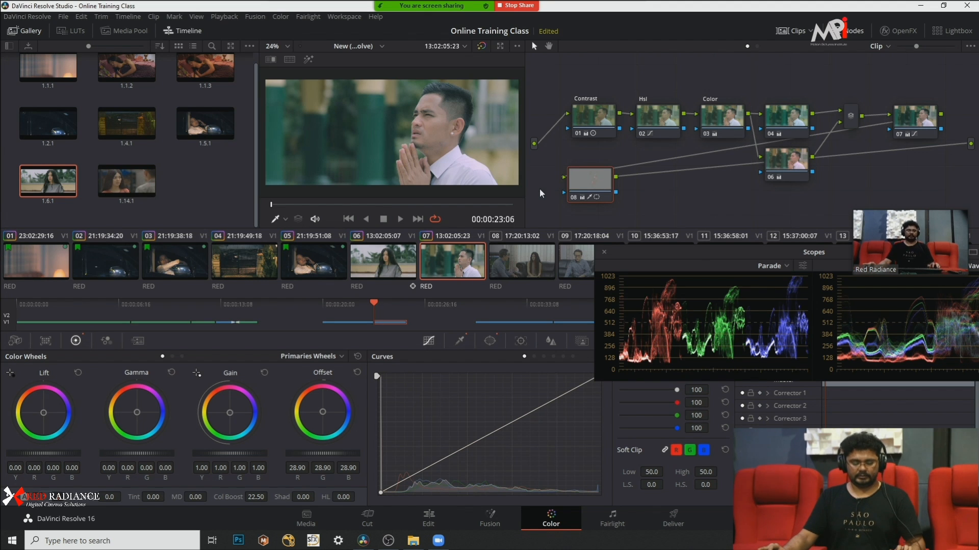
key("ctrl+f")
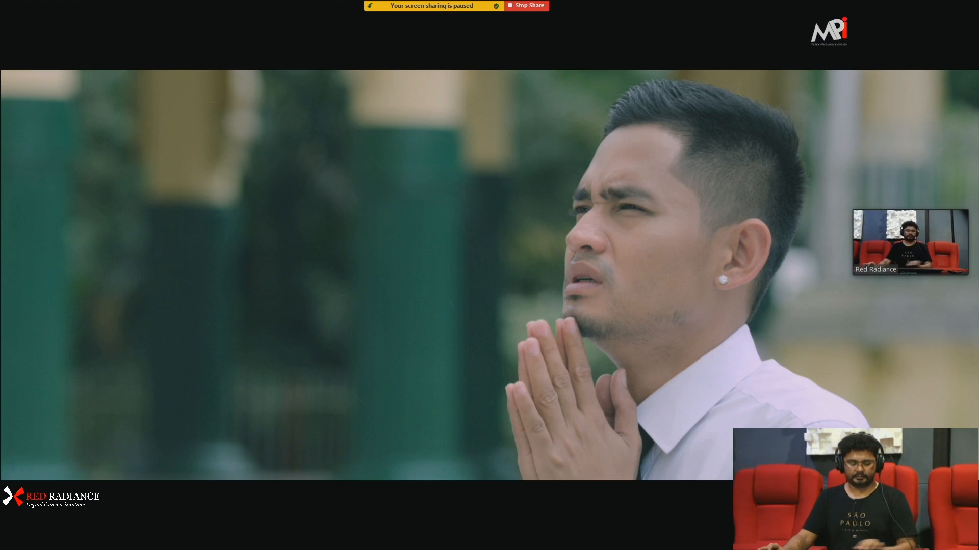
key("Escape")
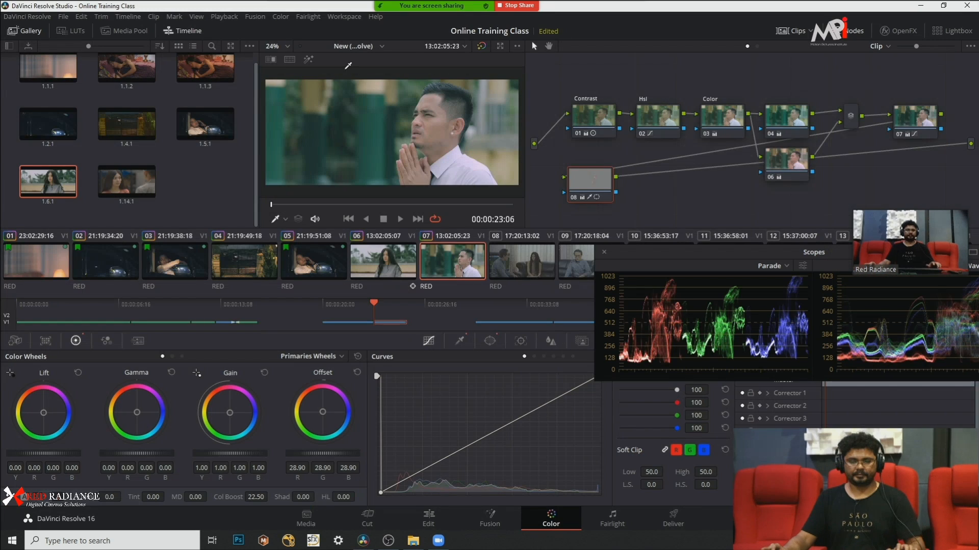
Step: Set up a Selected Clips split screen of clips 06 and 07, and compare the two full screen
left_click(290, 59)
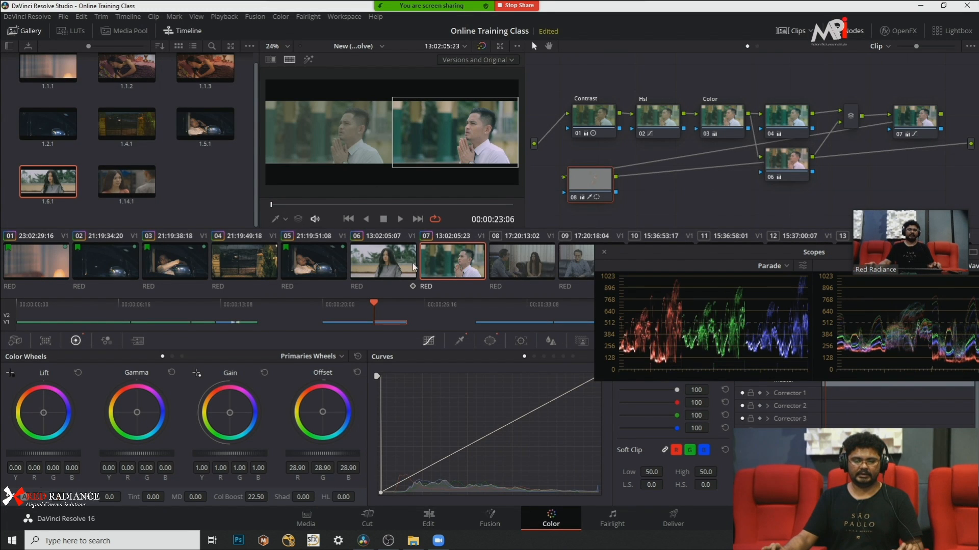
left_click(499, 60)
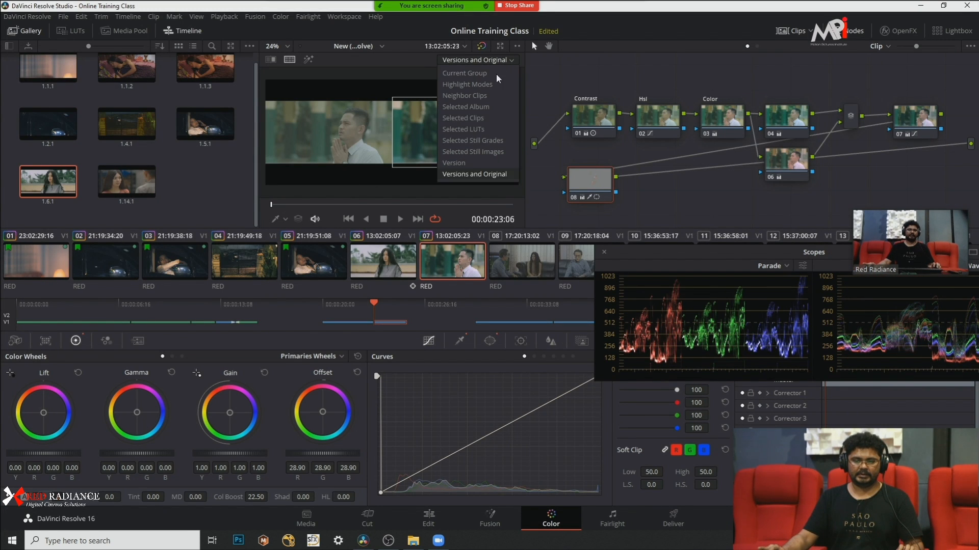
left_click(488, 118)
left_click(385, 259, "ctrl")
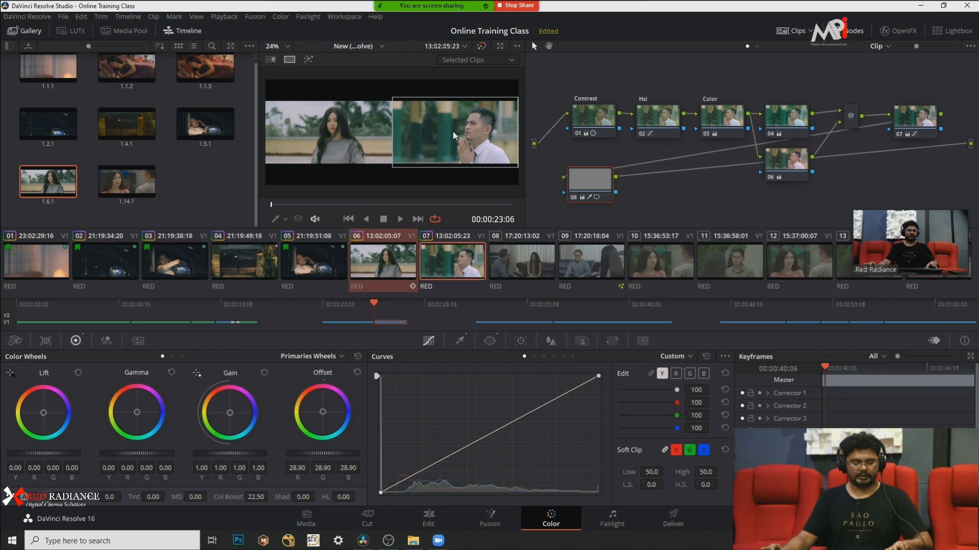
key("ctrl+f")
mouse_move(502, 220)
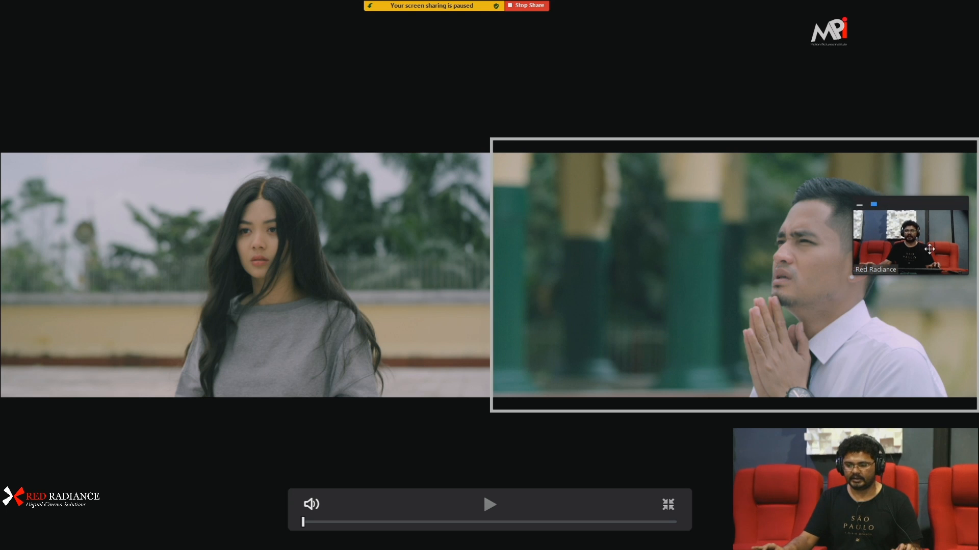
left_click_drag(921, 234, 924, 50)
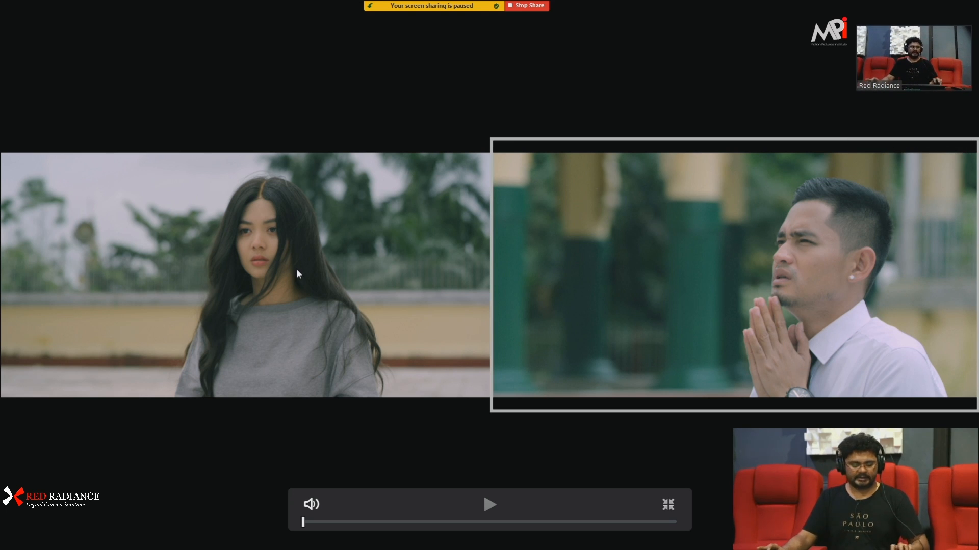
key("Escape")
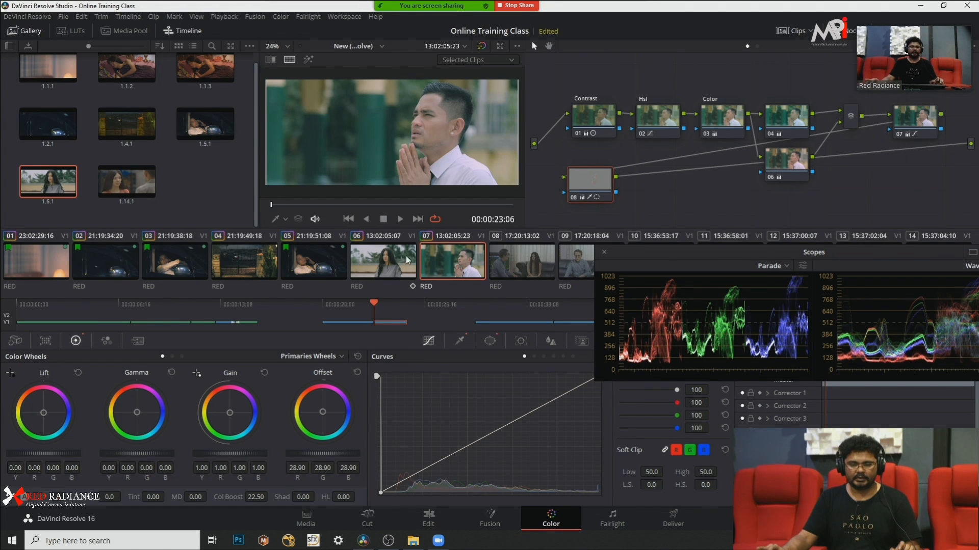
Step: With clip 06 shown alongside, set clip 07's Color node Gain to R 1.13, G 1.07, B 1.11 and Offset to 23.10
left_click(374, 265, "ctrl")
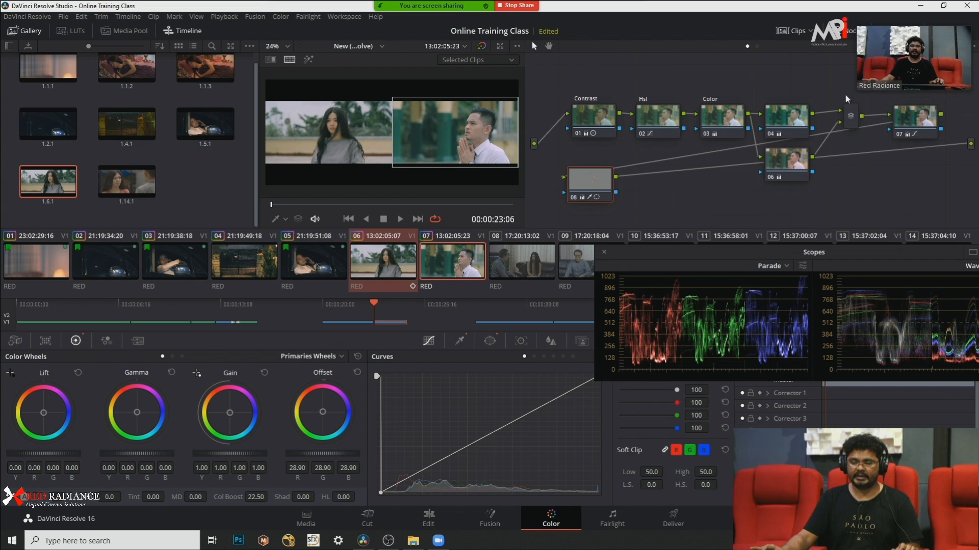
left_click(721, 118)
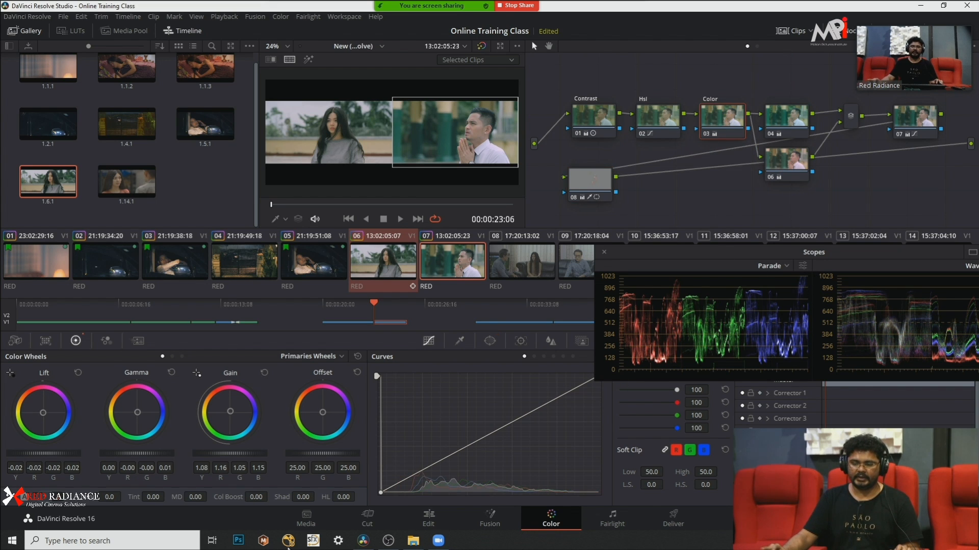
left_click_drag(227, 418, 225, 419)
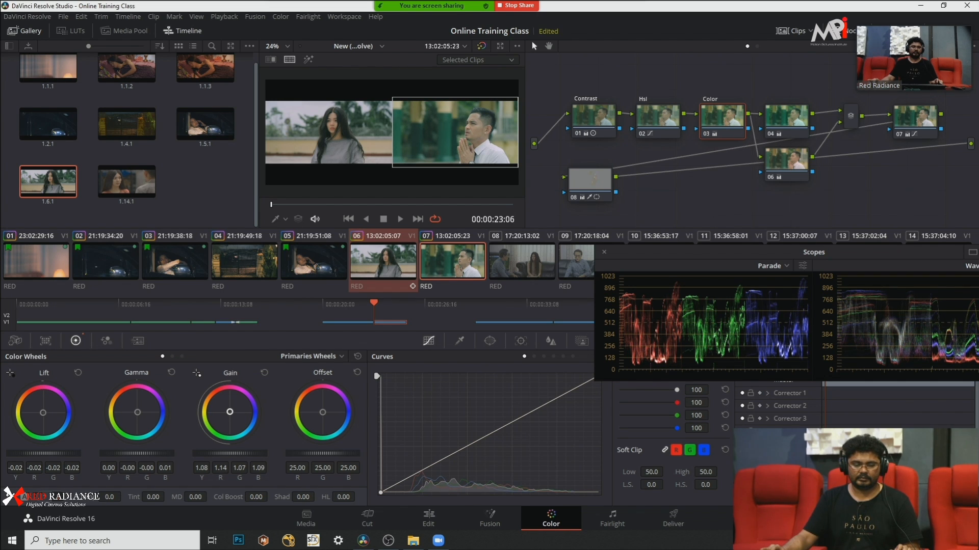
left_click_drag(230, 413, 232, 413)
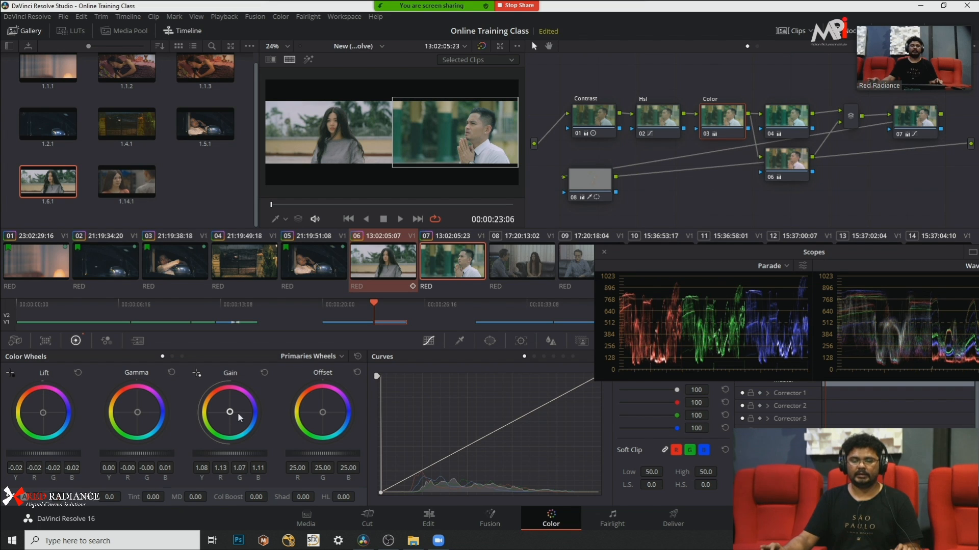
left_click_drag(334, 453, 324, 453)
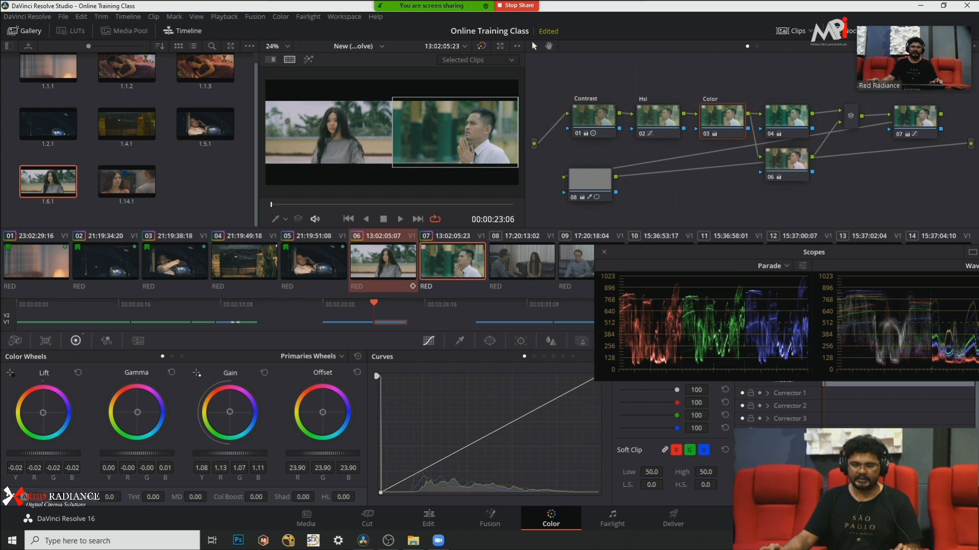
left_click_drag(320, 453, 315, 453)
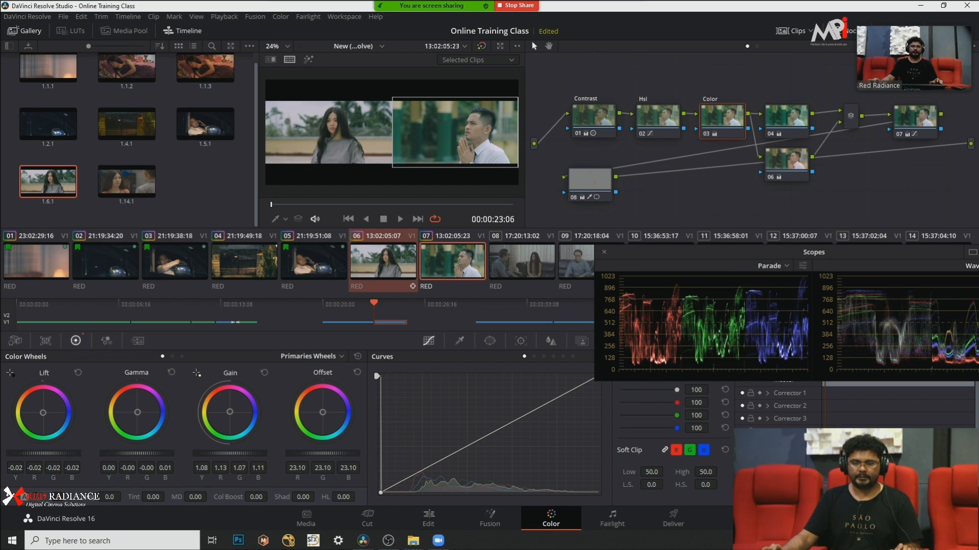
Step: Highlight node 08's matte on clip 07, and enlarge and reshape its circular window around the man's face at Pan 53.55, Tilt 50.12, Aspect 42.10
left_click(585, 179)
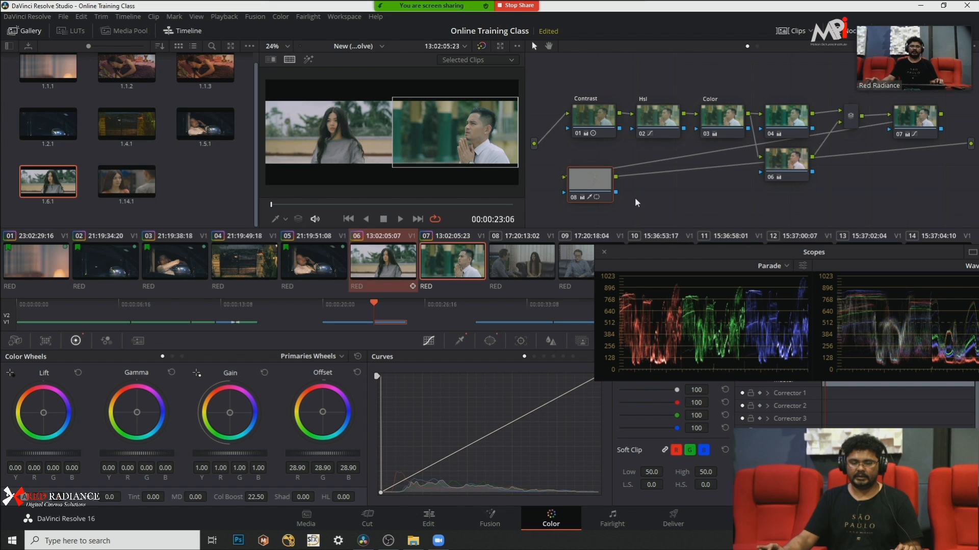
left_click(307, 60)
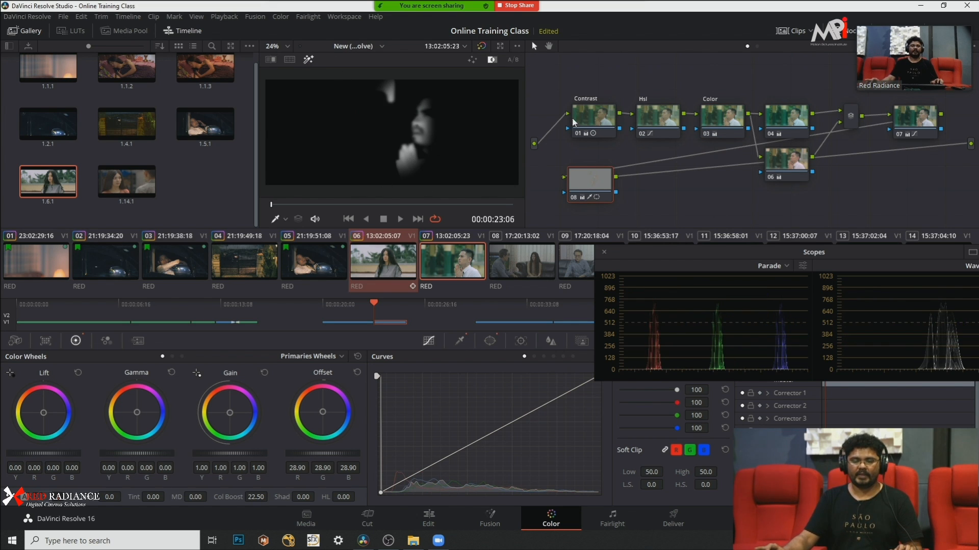
left_click(490, 341)
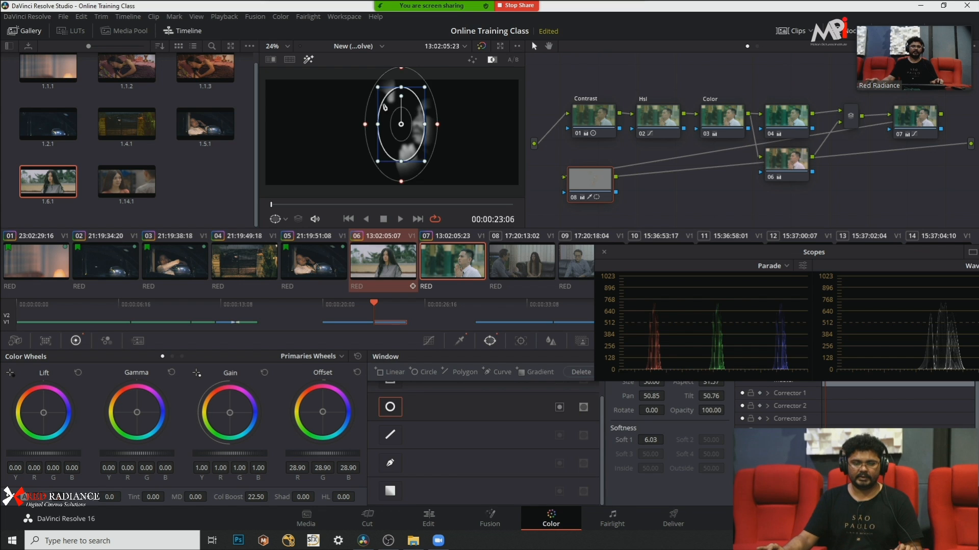
left_click_drag(414, 131, 435, 166)
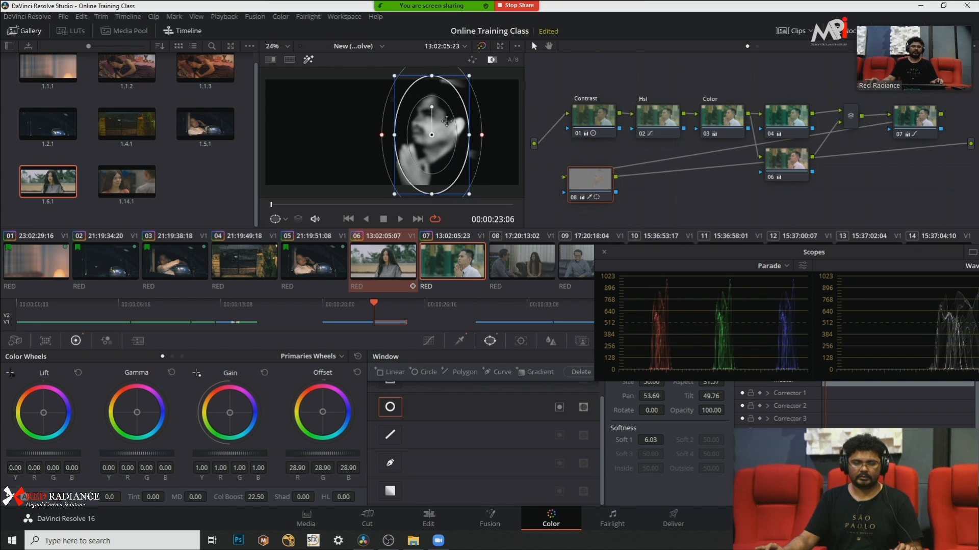
left_click_drag(430, 132, 430, 135)
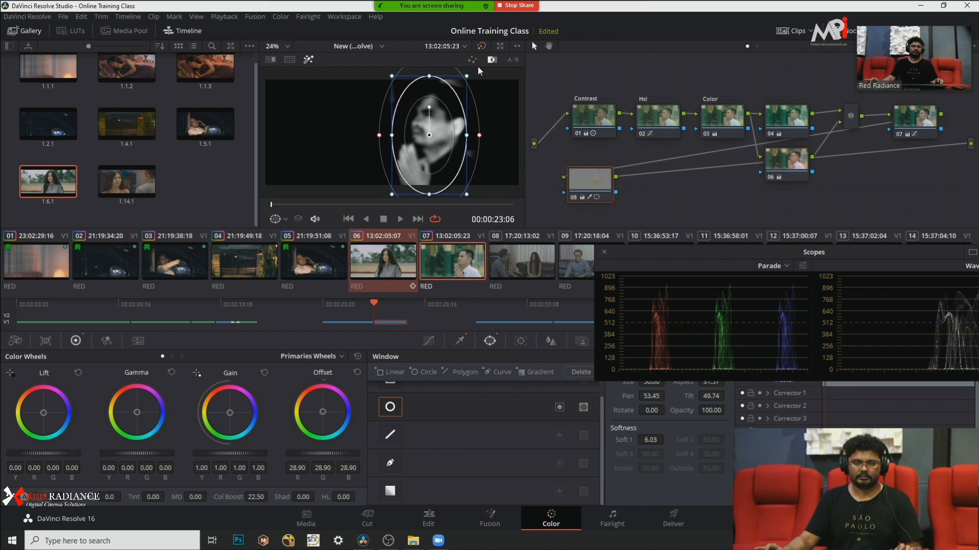
left_click_drag(429, 76, 462, 114)
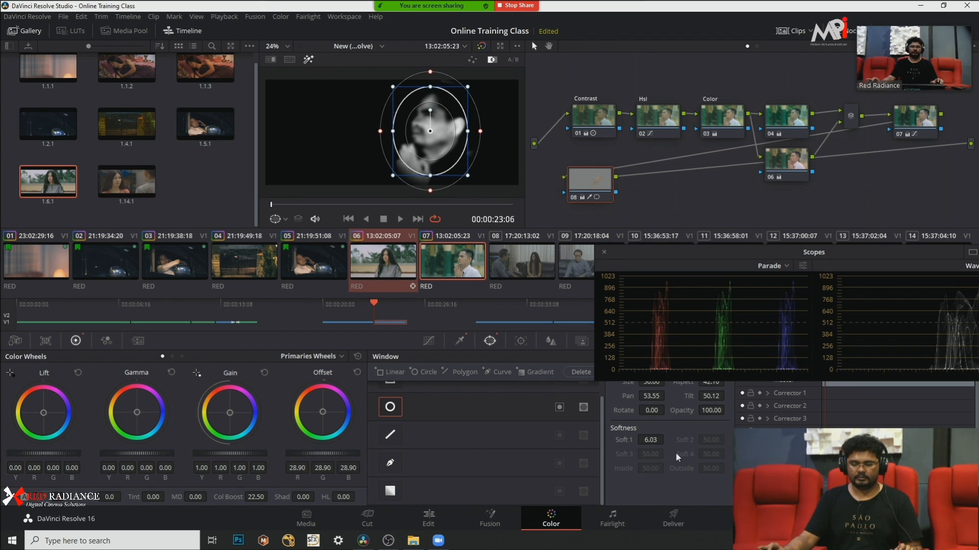
Step: Shrink the oval window slightly around the man's face and raise its Soft 1 to 11.20
left_click_drag(655, 439, 668, 439)
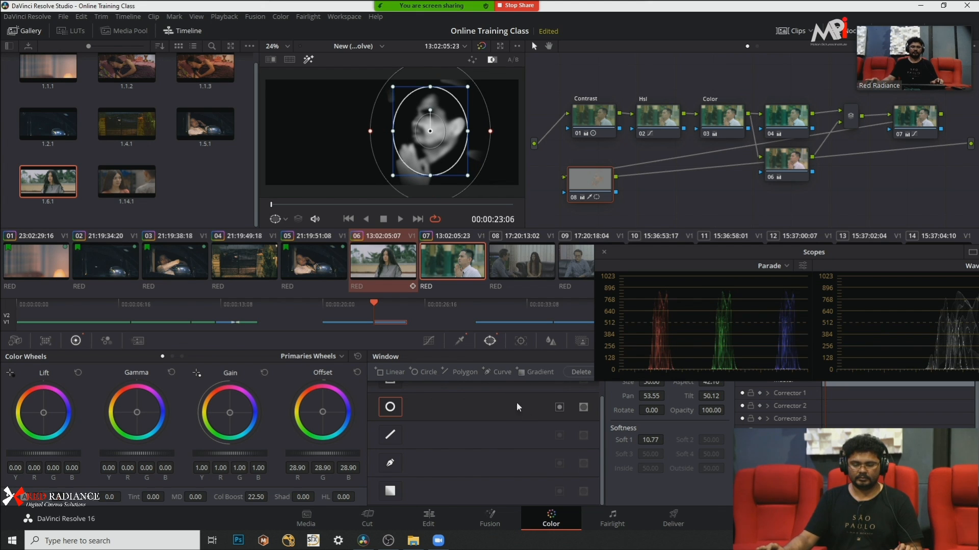
left_click_drag(467, 175, 462, 169)
left_click_drag(432, 197, 432, 199)
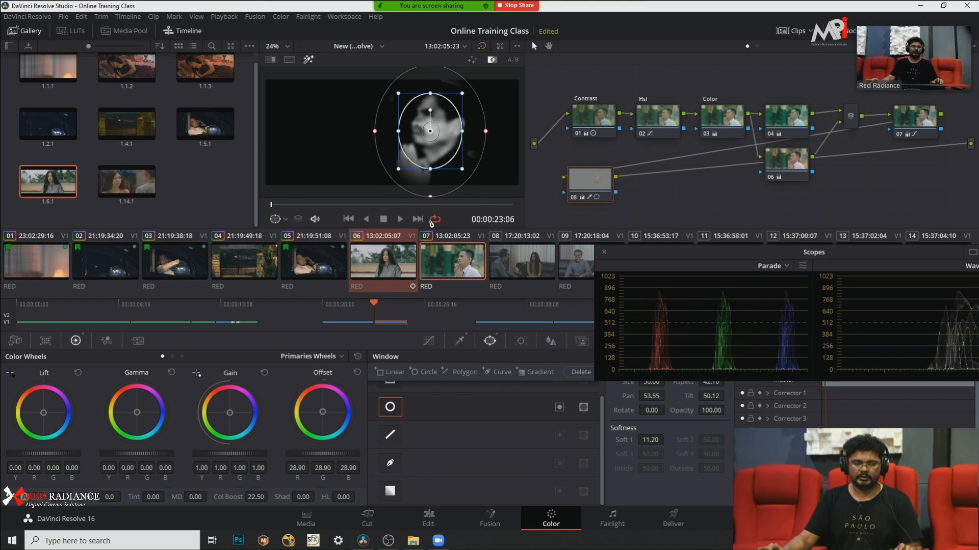
Step: Move the scopes clear of the window settings, and convert the circular face window into an editable curve window
left_click_drag(680, 249, 759, 190)
left_click(724, 356)
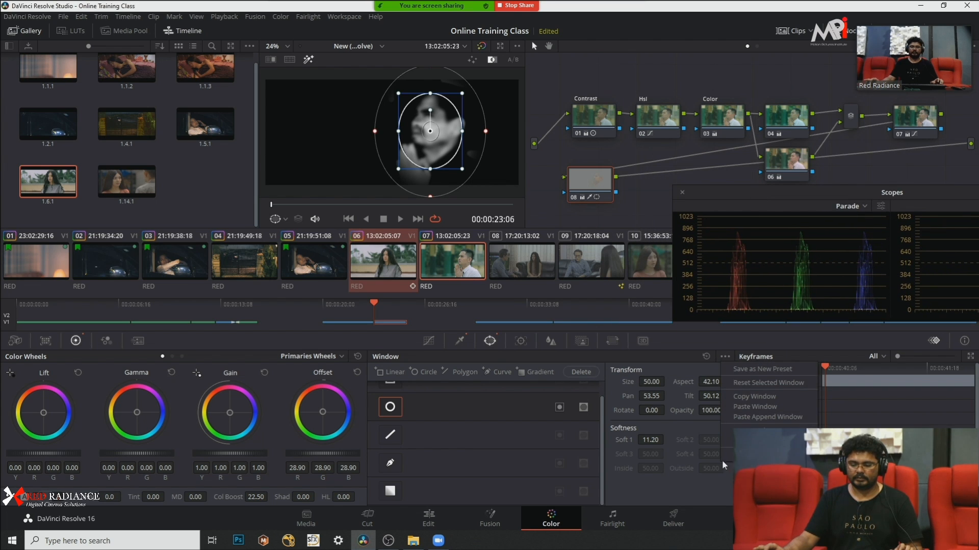
left_click(749, 417)
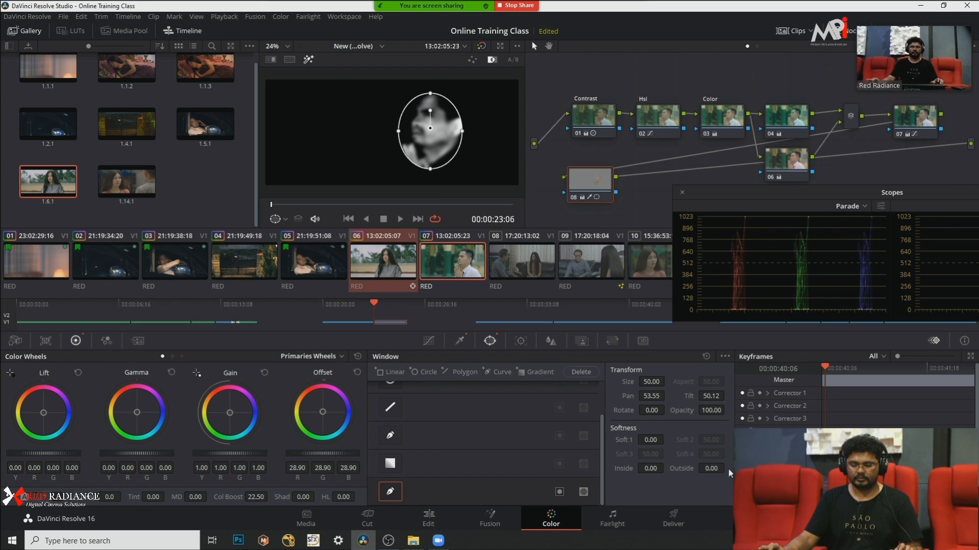
Step: Set the curve window's Outside softness to 4.20 and reshape its outer softness edge closer around the man's head and wider around his hands
left_click_drag(711, 468, 734, 468)
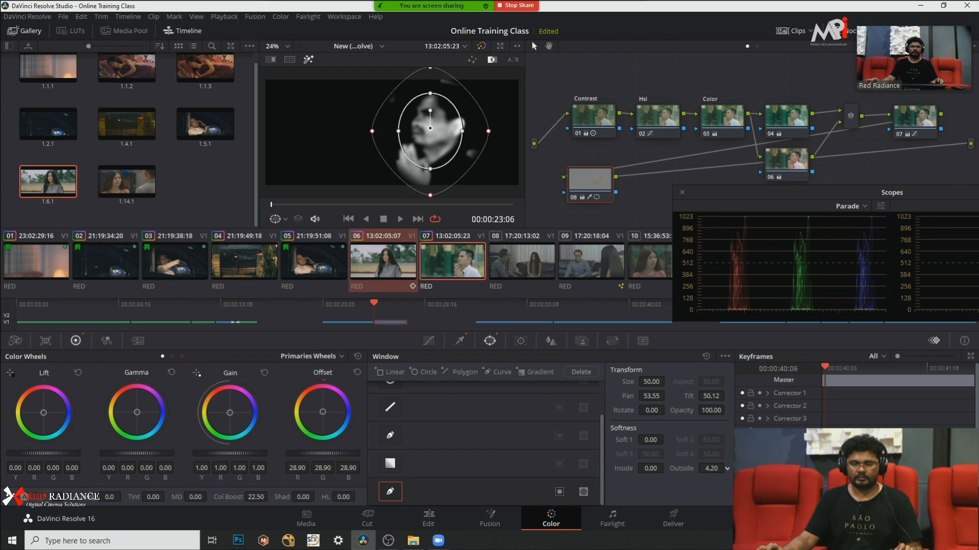
left_click(430, 196)
left_click_drag(450, 196, 522, 197)
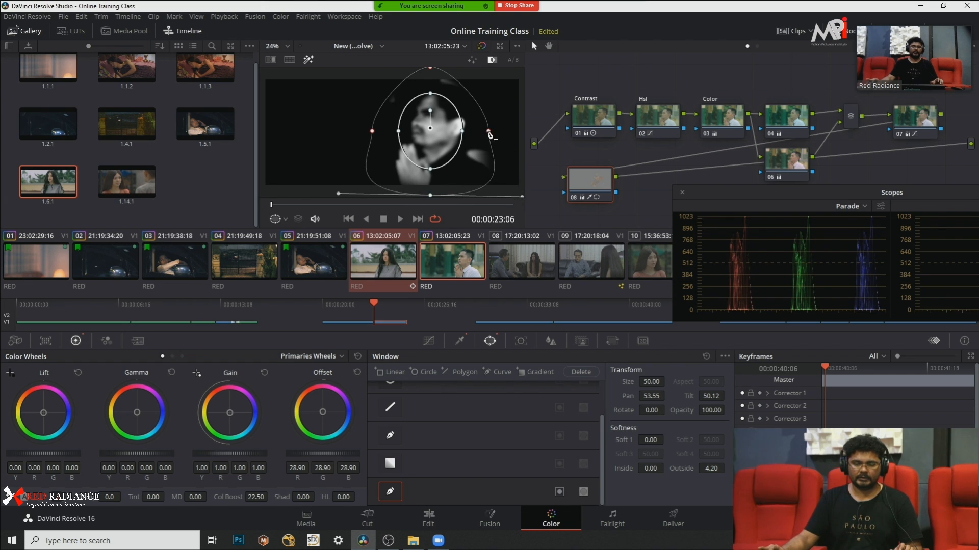
left_click_drag(489, 133, 465, 164)
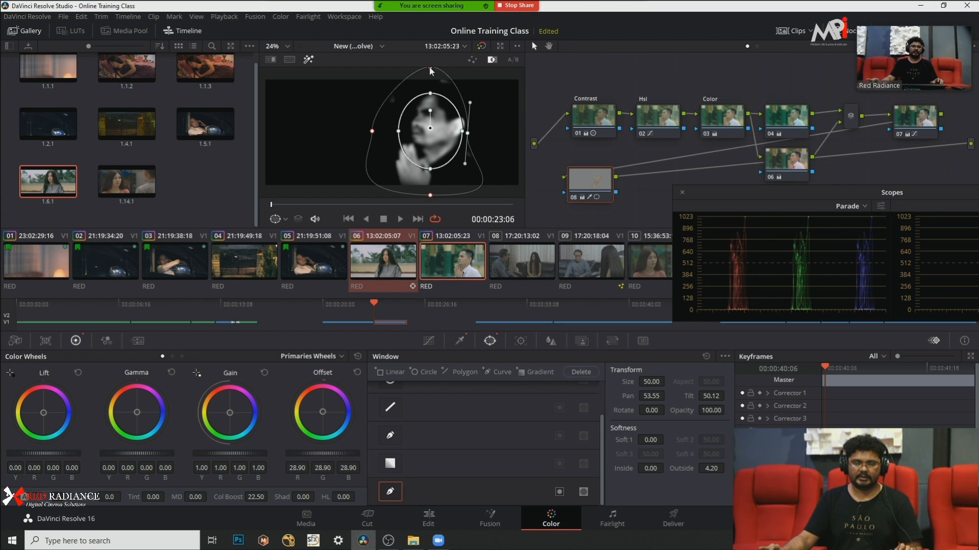
left_click_drag(429, 71, 429, 89)
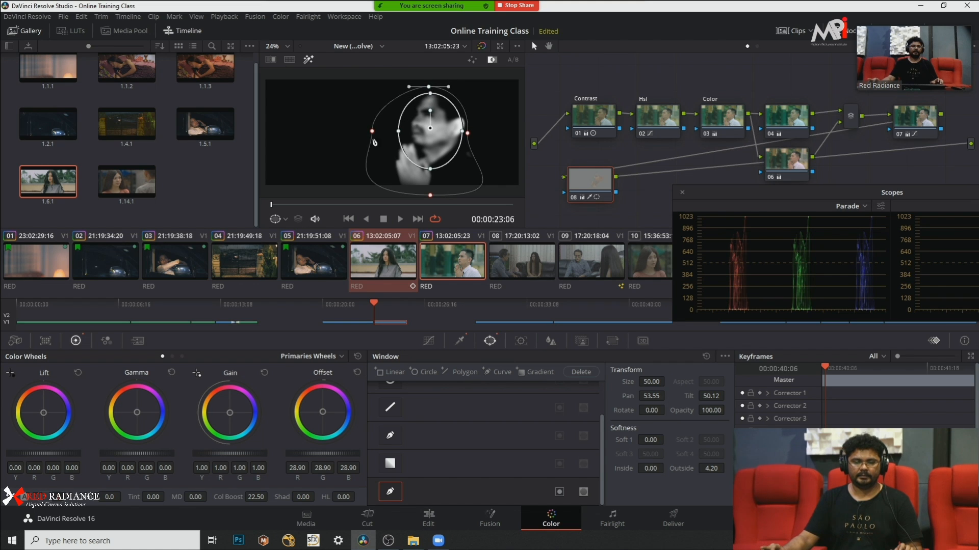
left_click(373, 131)
left_click_drag(375, 132, 391, 132)
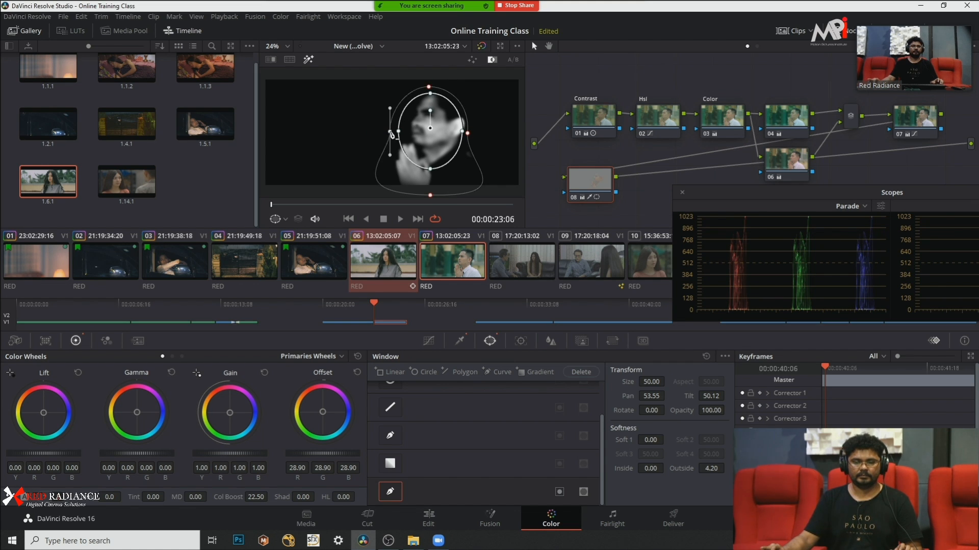
left_click(430, 195)
left_click_drag(338, 194, 323, 196)
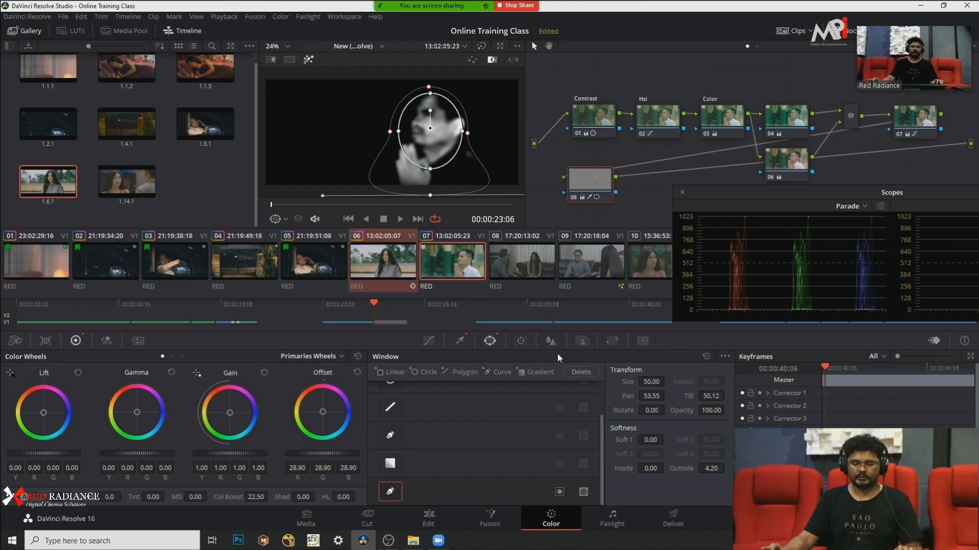
Step: Track the face window forward through clip 07 with Pan, Tilt, Zoom, Rotate and 3D enabled, and turn off the matte highlight
left_click(521, 341)
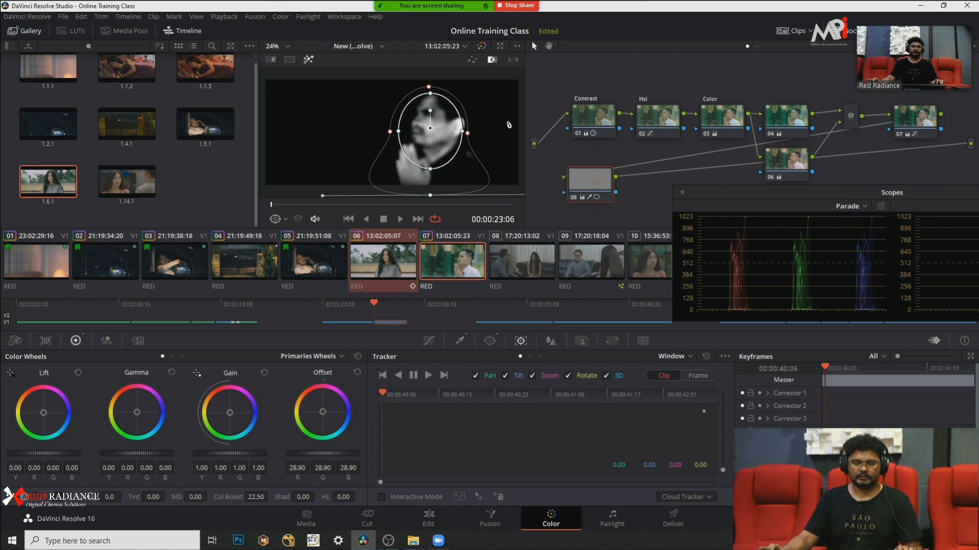
left_click(414, 380)
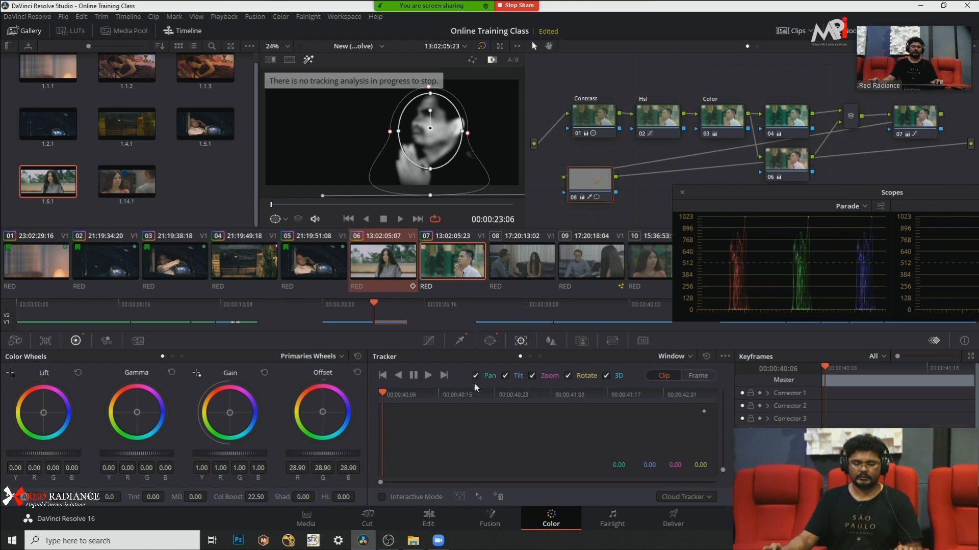
left_click(427, 376)
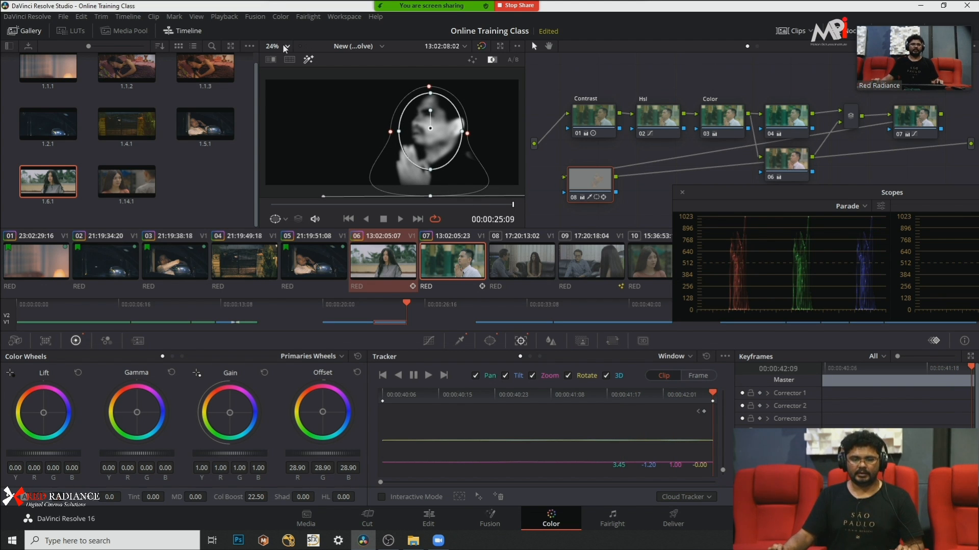
left_click(308, 58)
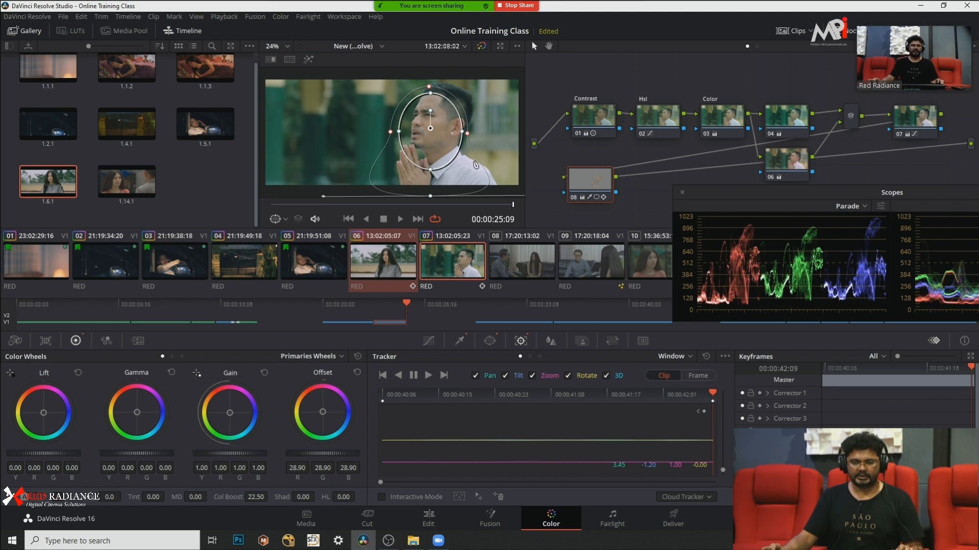
Step: Compare clips 06 and 07 side by side at full screen using the Selected Clips split screen
left_click(289, 59)
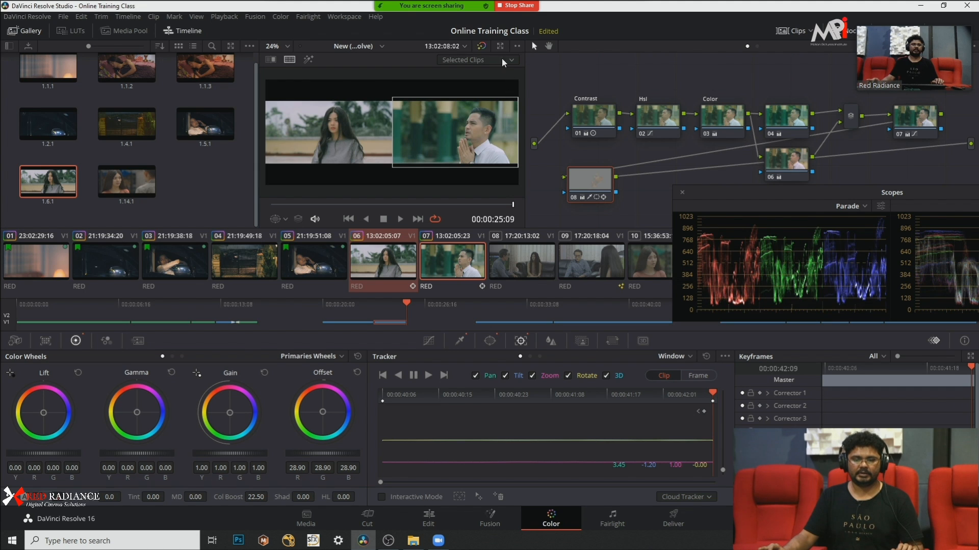
left_click(485, 60)
left_click(485, 59)
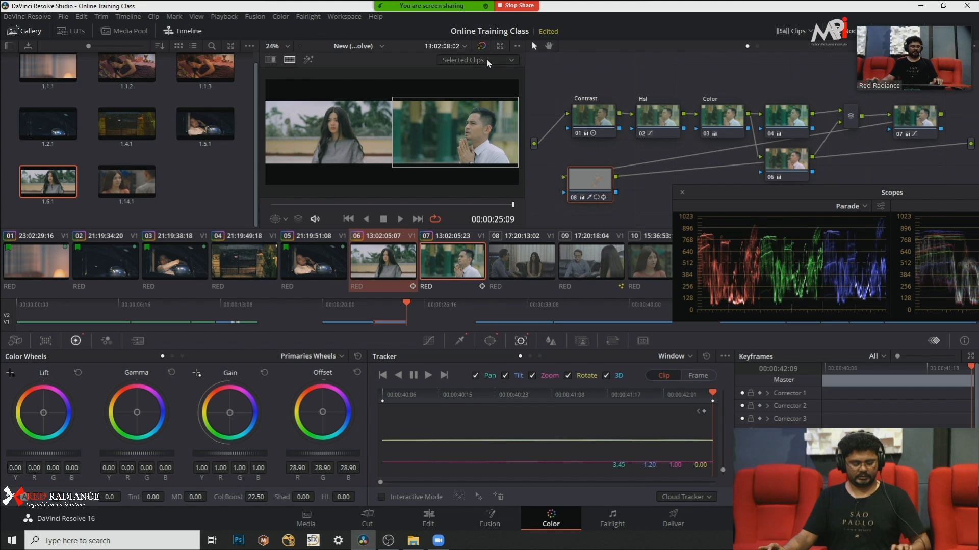
key("ctrl+f")
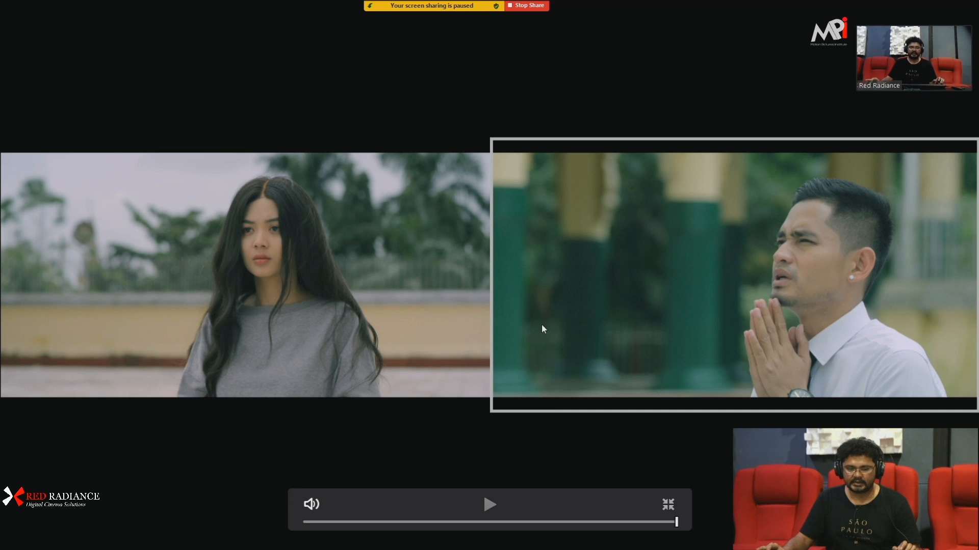
key("ctrl+f")
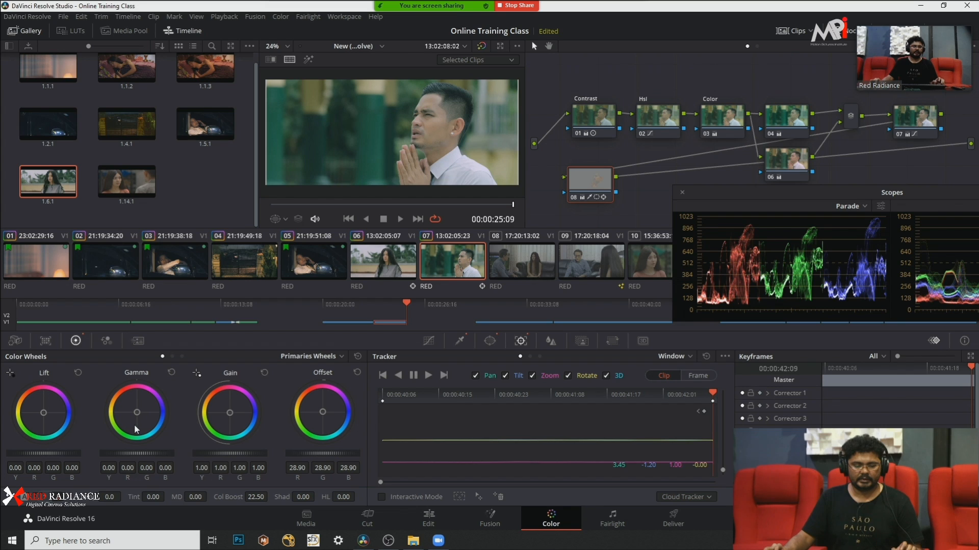
Step: Set node 08's Gamma to R 0.02, G -0.00, B -0.01 and saturation to 64.60, checking clip 07 against clip 06
left_click_drag(135, 430, 137, 412)
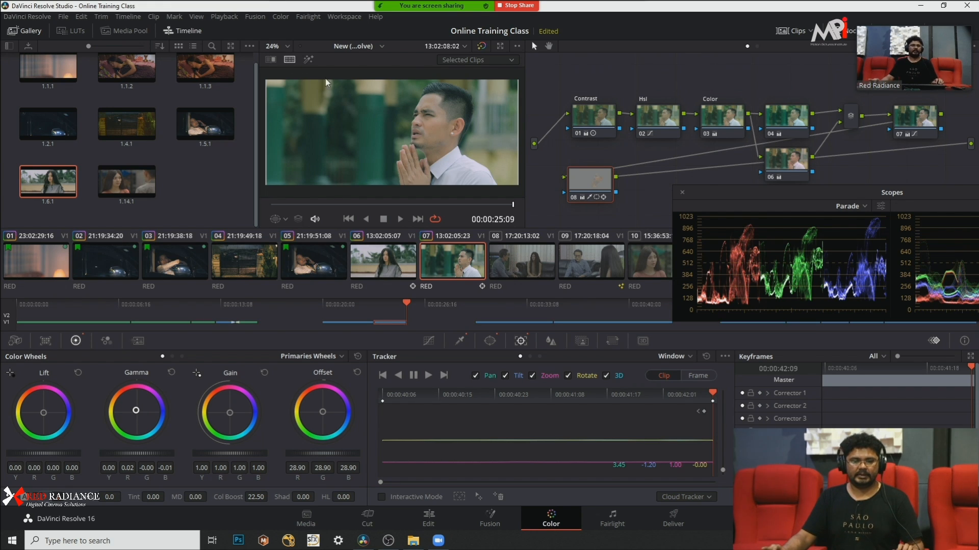
left_click(397, 252, "ctrl")
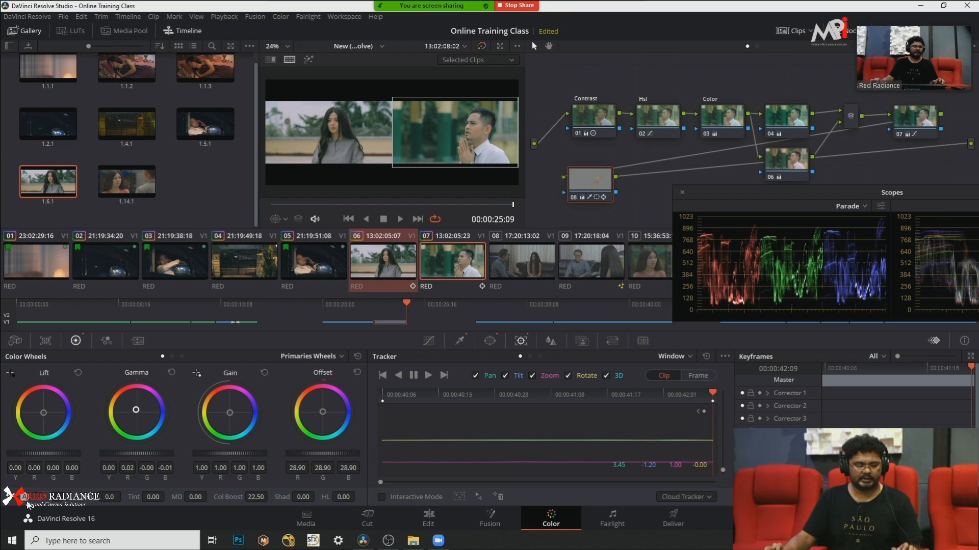
left_click(47, 499)
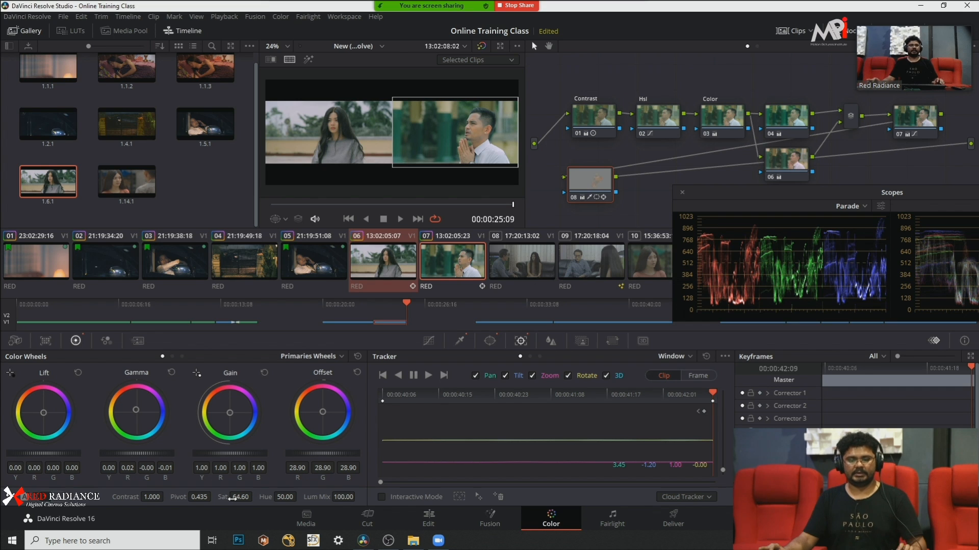
key("ctrl+f")
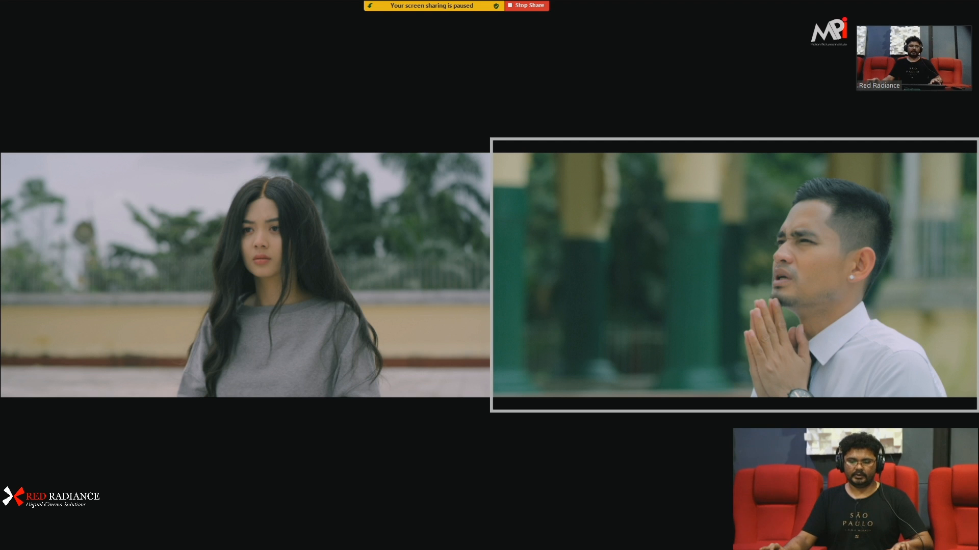
key("Escape")
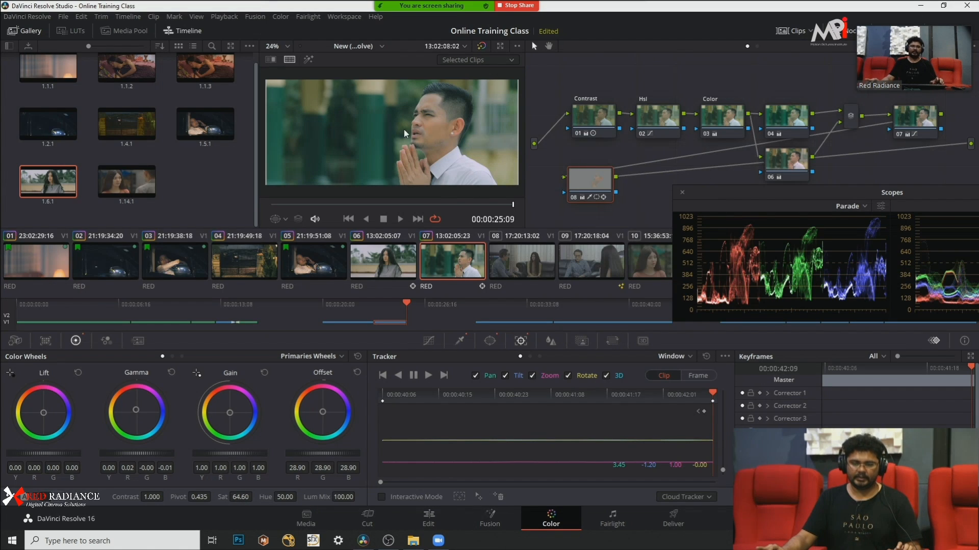
Step: Shift clip 07's node 04 Offset balance to R 15.66, G 25.72, B 27.69
left_click(784, 126)
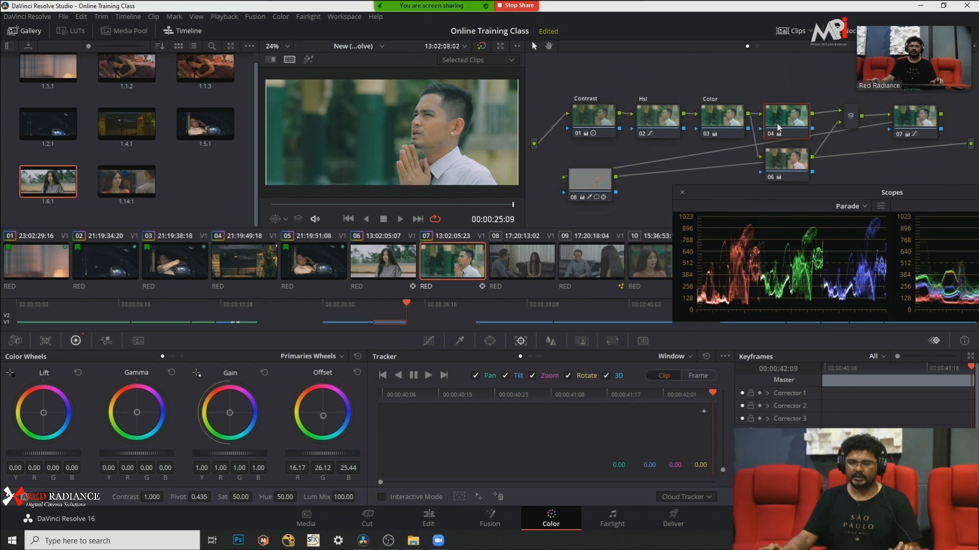
left_click_drag(793, 122, 803, 118)
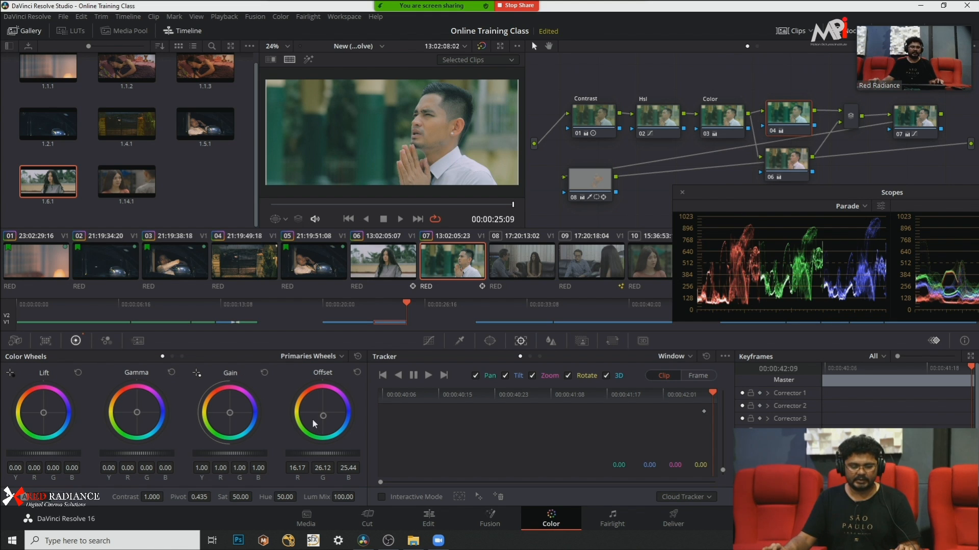
left_click_drag(323, 416, 312, 422)
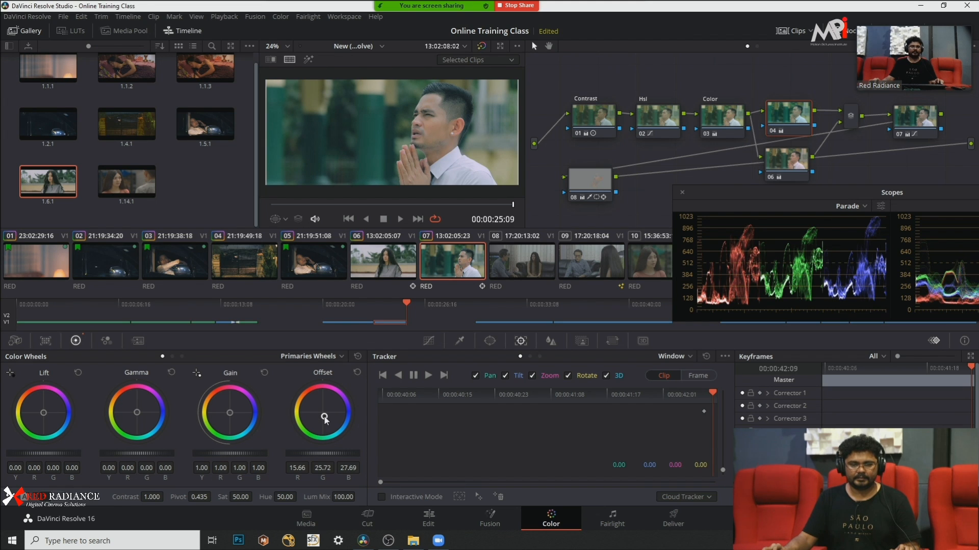
Step: Check the new Offset balance by viewing clip 06 beside clip 07 at full screen
left_click(471, 59)
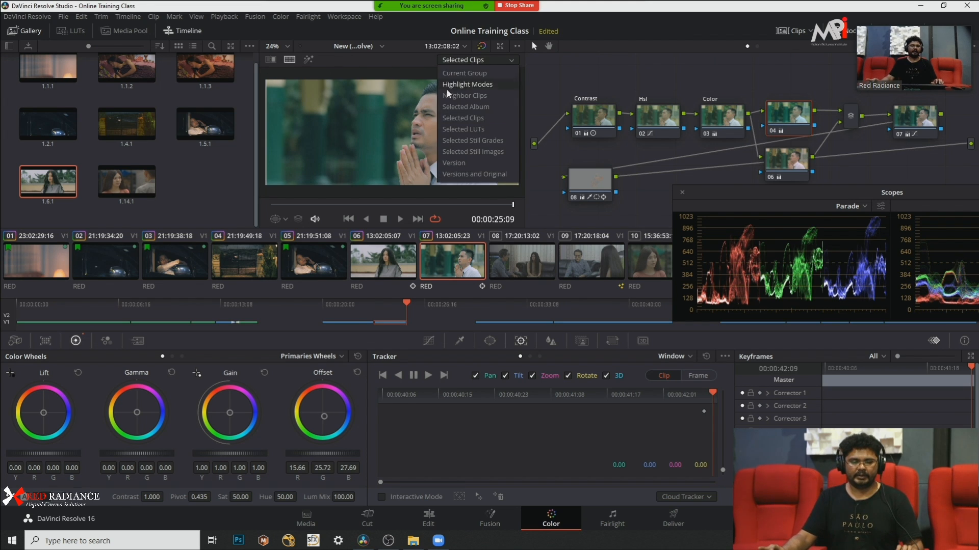
left_click(395, 262, "ctrl")
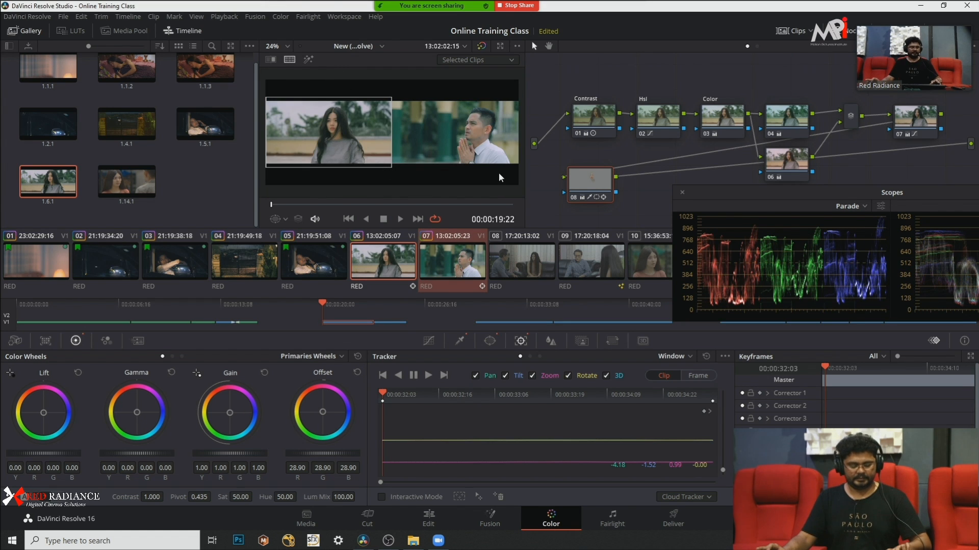
key("ctrl+f")
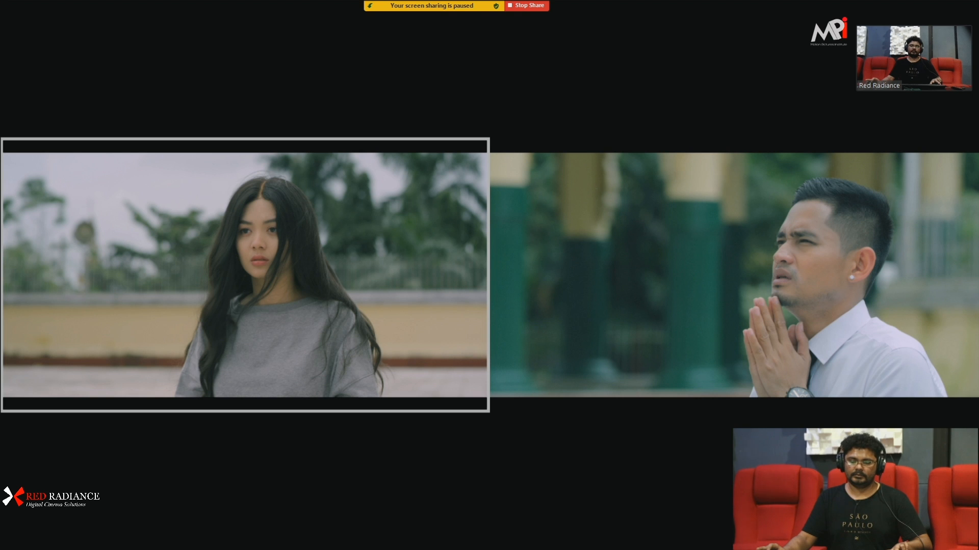
key("Escape")
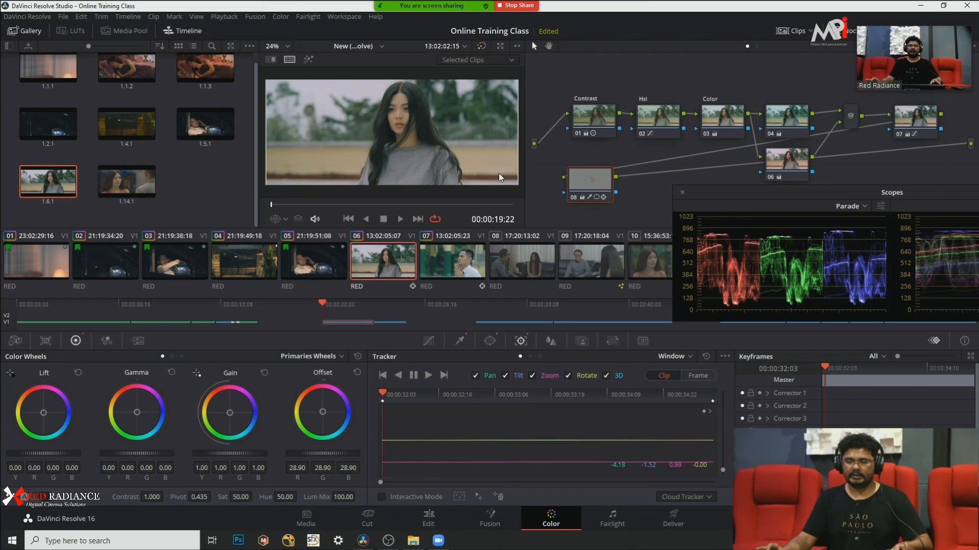
Step: Return to clip 07 and set node 06's Temp to 450.8
left_click(443, 250)
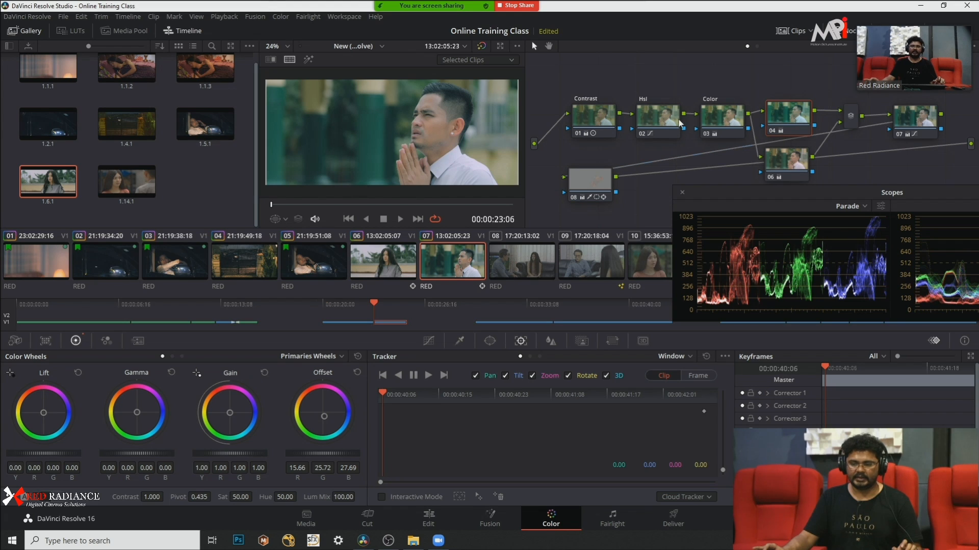
left_click(789, 166)
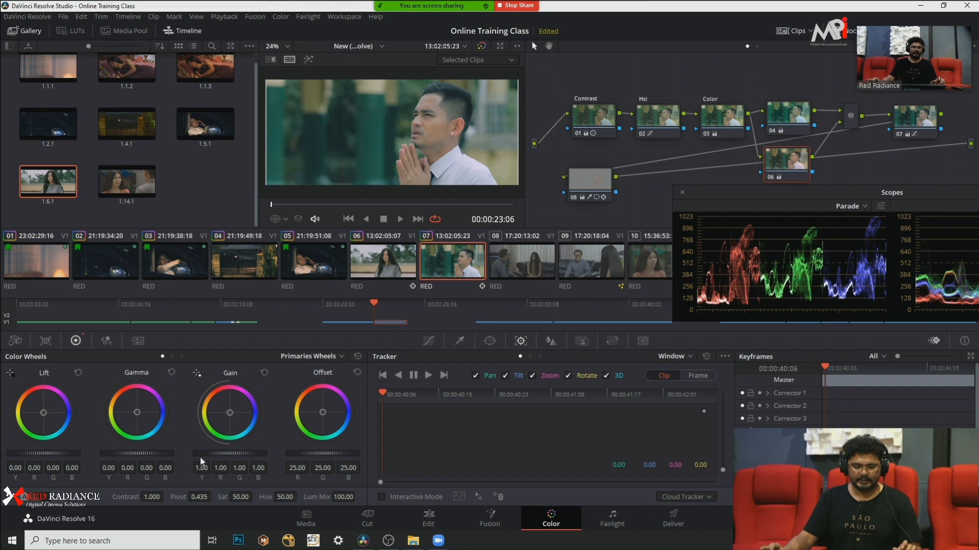
left_click(59, 497)
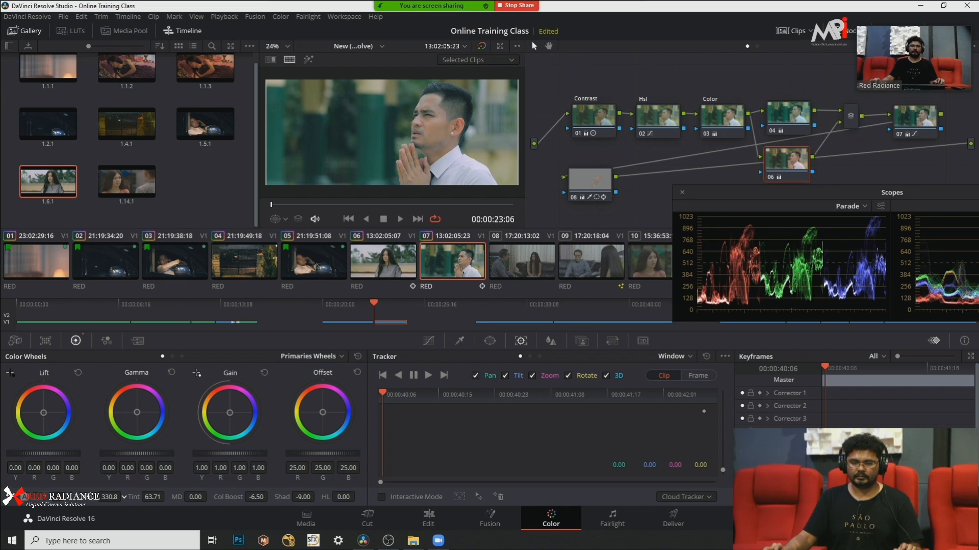
left_click_drag(124, 497, 124, 496)
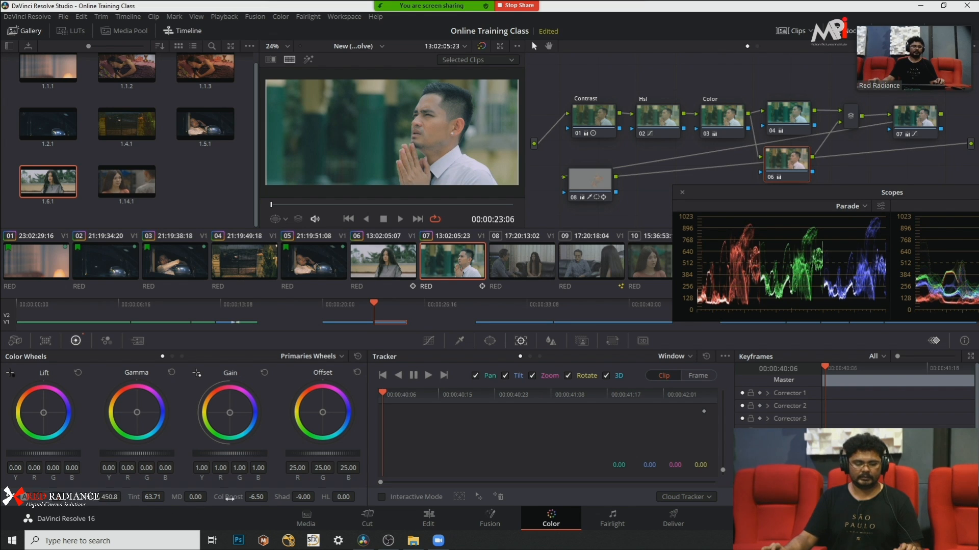
left_click(45, 499)
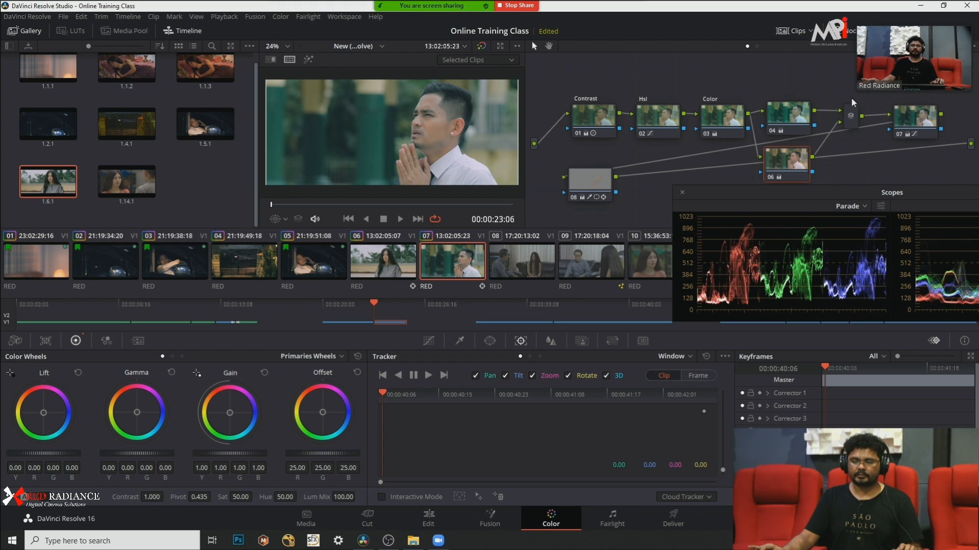
Step: Inspect clip 07's Color node settings and review clips 06 and 07 together at full screen
left_click(786, 128)
left_click(728, 124)
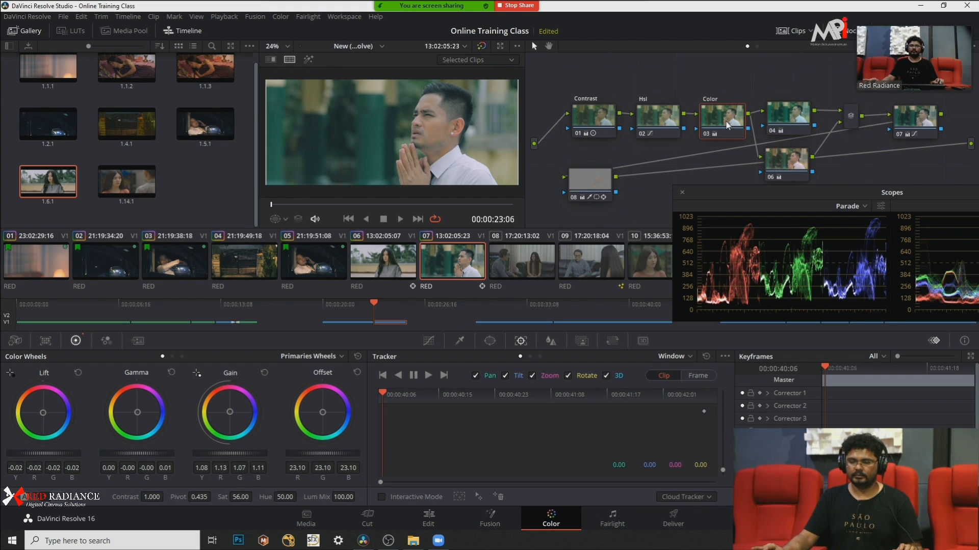
left_click(365, 264, "ctrl")
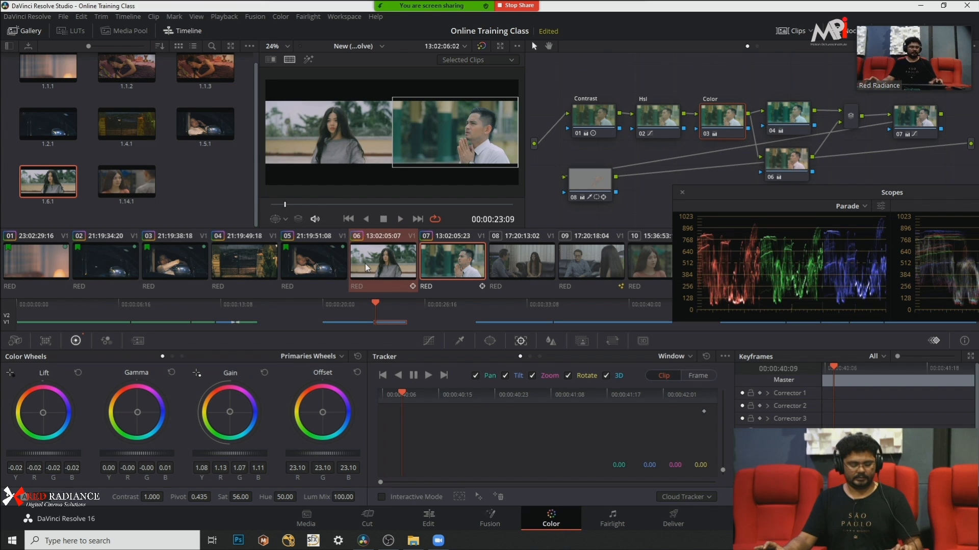
key("ctrl+f")
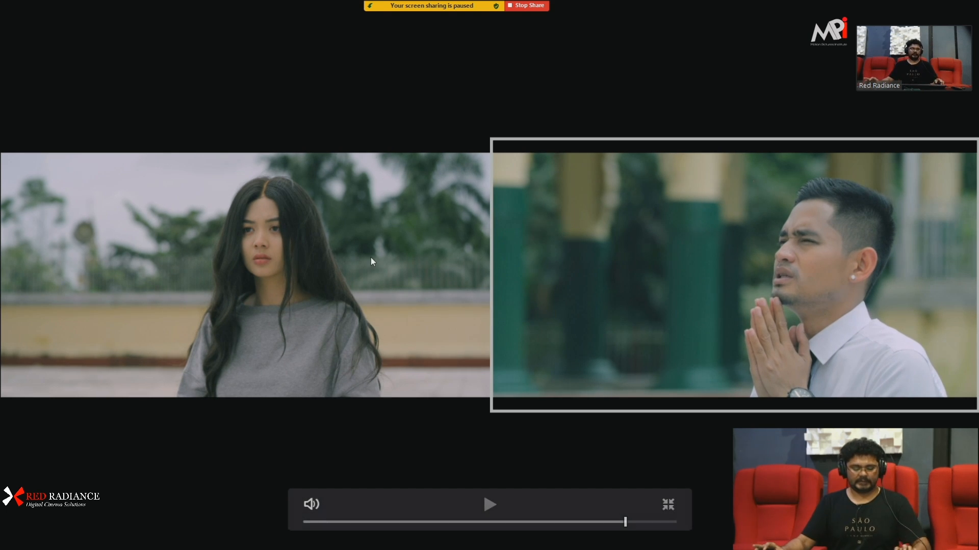
key("Escape")
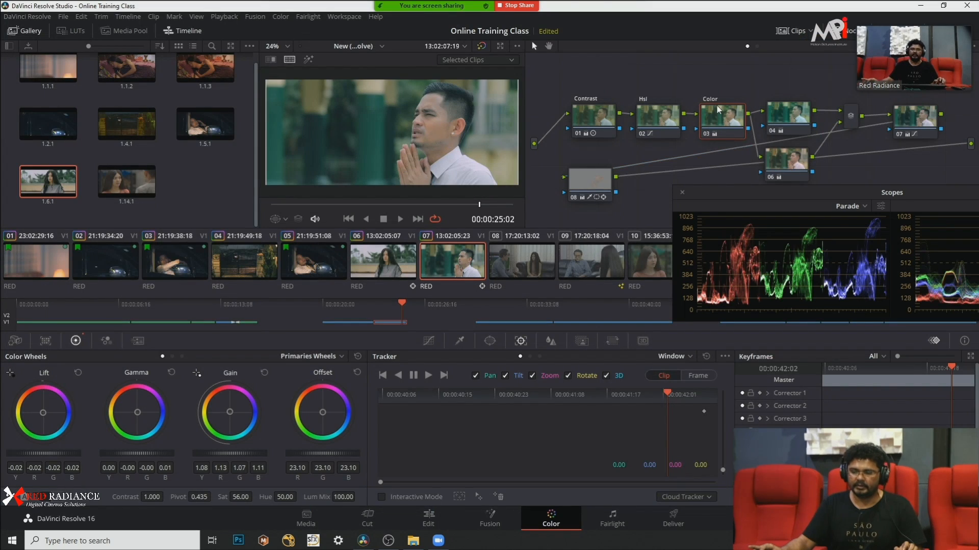
Step: On clip 07's Hsl node, lower Gamma slightly and set Gain to 0.99 and Offset to 24.55, with clip 06 alongside for comparison
left_click(655, 118)
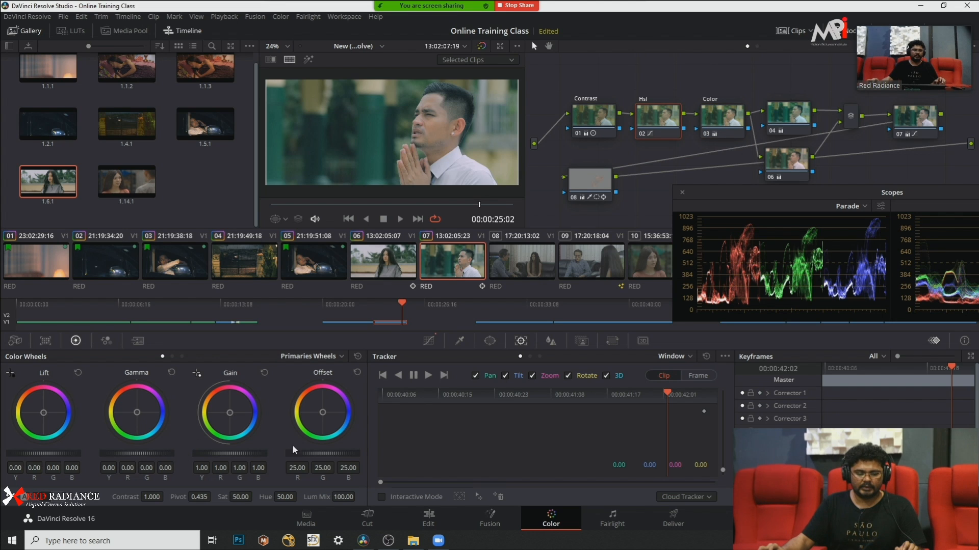
left_click_drag(154, 453, 154, 453)
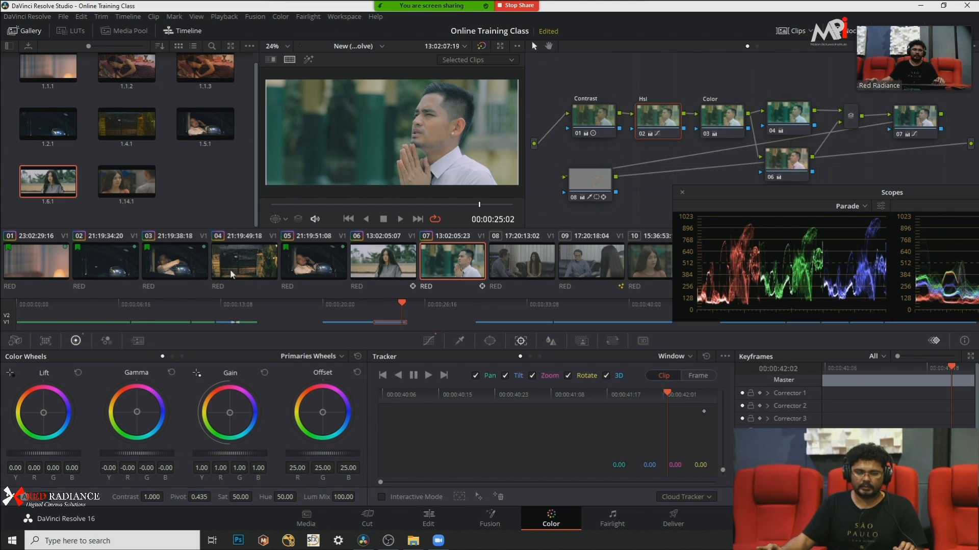
left_click(365, 262, "ctrl")
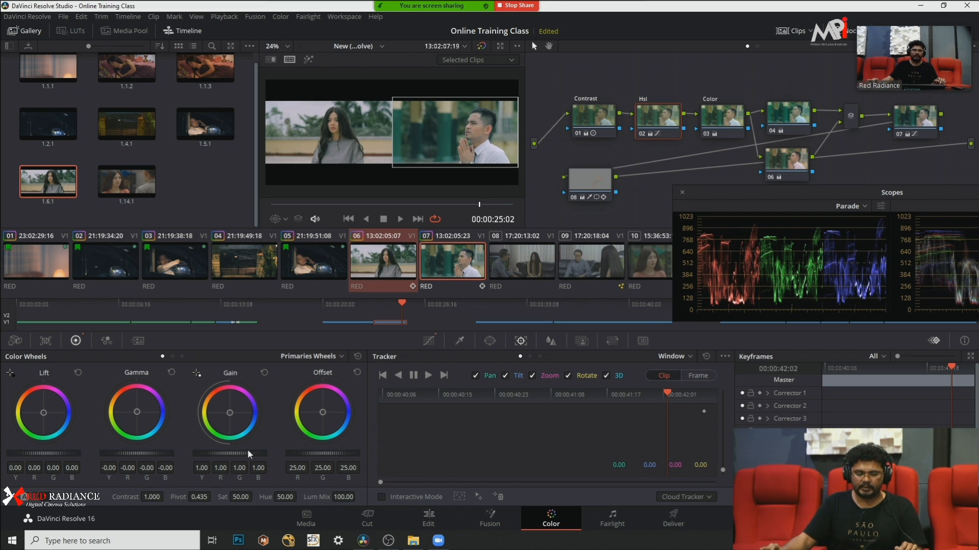
left_click_drag(144, 451, 142, 450)
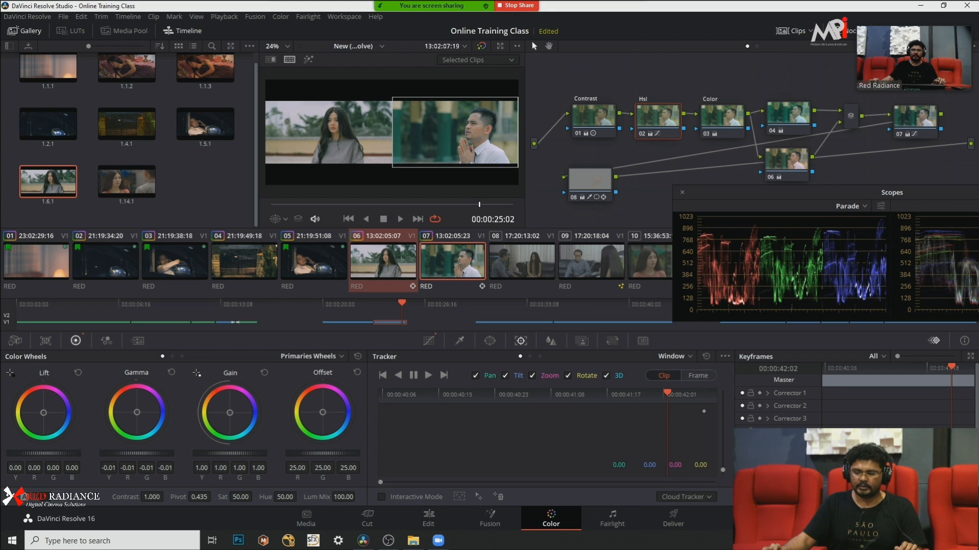
left_click_drag(230, 453, 228, 453)
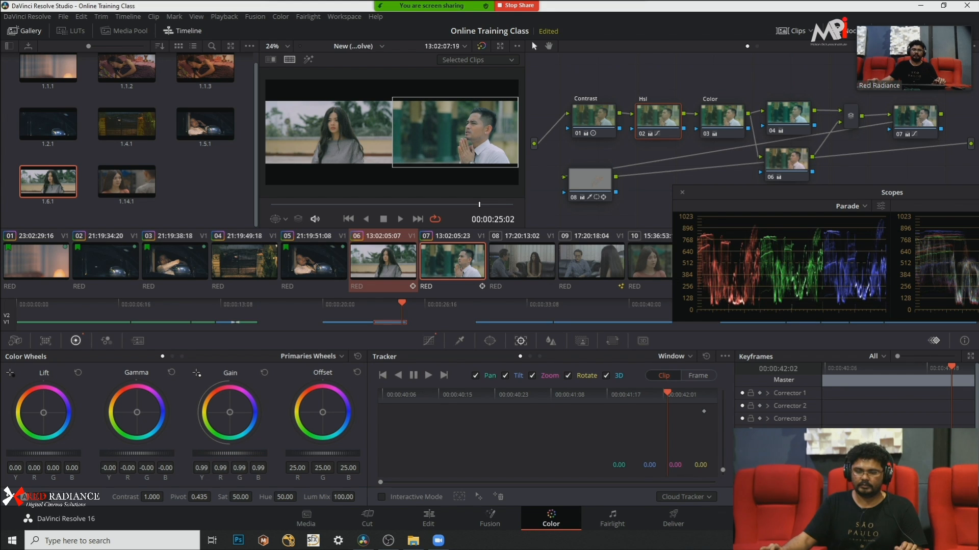
left_click_drag(327, 453, 325, 453)
Step: Reshape the Hsl node's custom luma curve by adding a lower-midtone point, shifting the shadow and midtone points and straightening the highlight end
left_click(429, 341)
left_click_drag(495, 418, 497, 421)
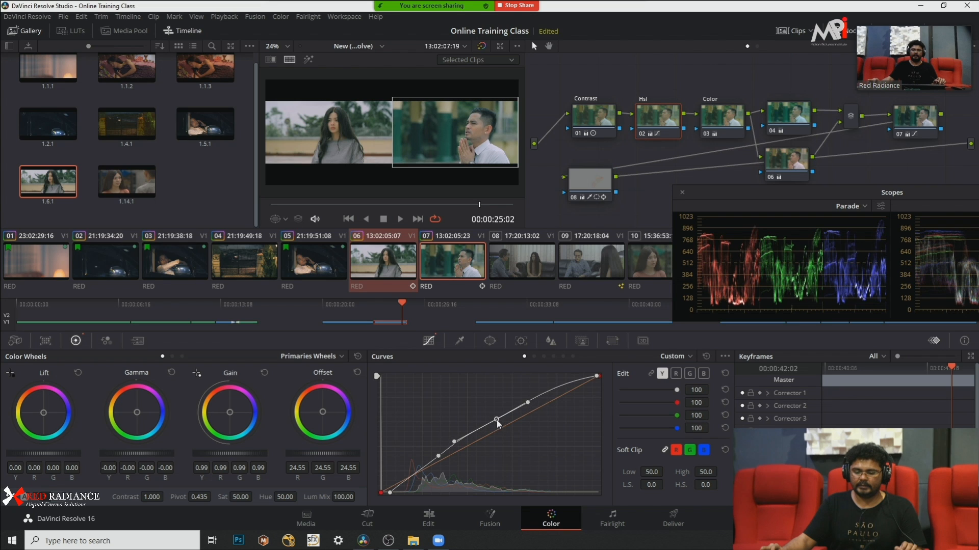
left_click(467, 441)
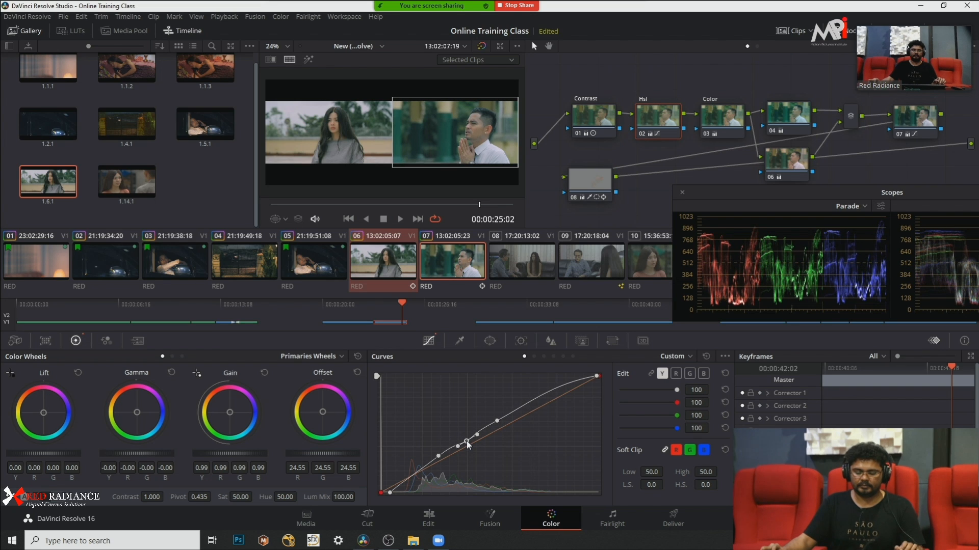
left_click_drag(466, 444, 463, 445)
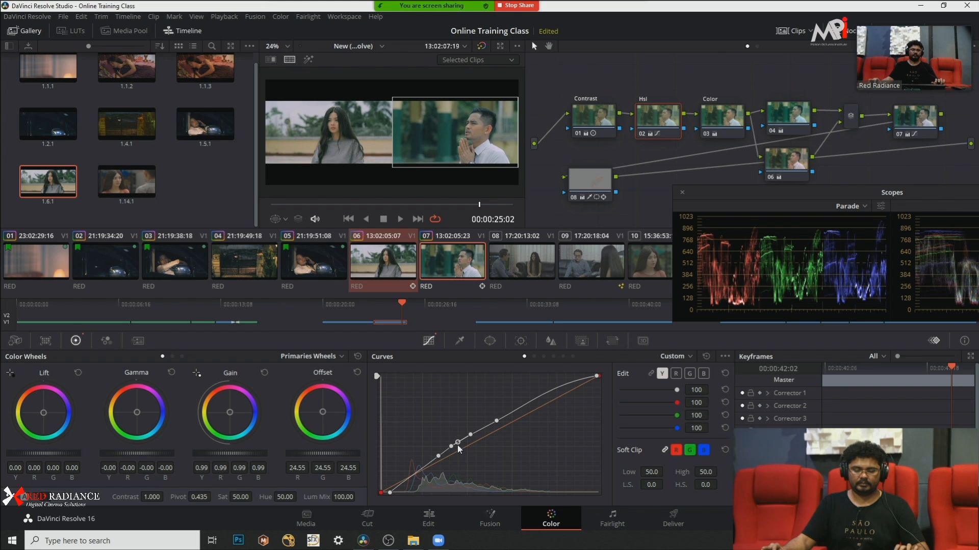
left_click(458, 443)
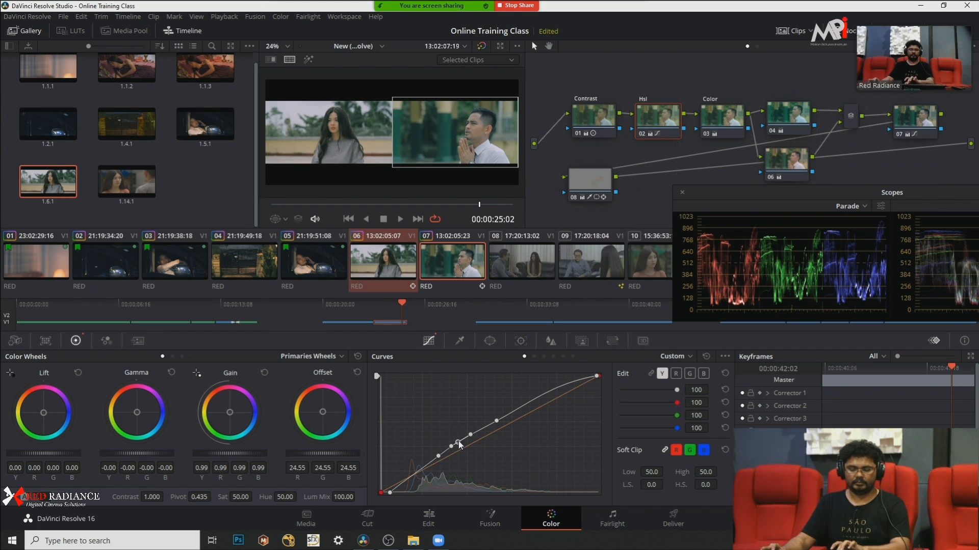
left_click(439, 456)
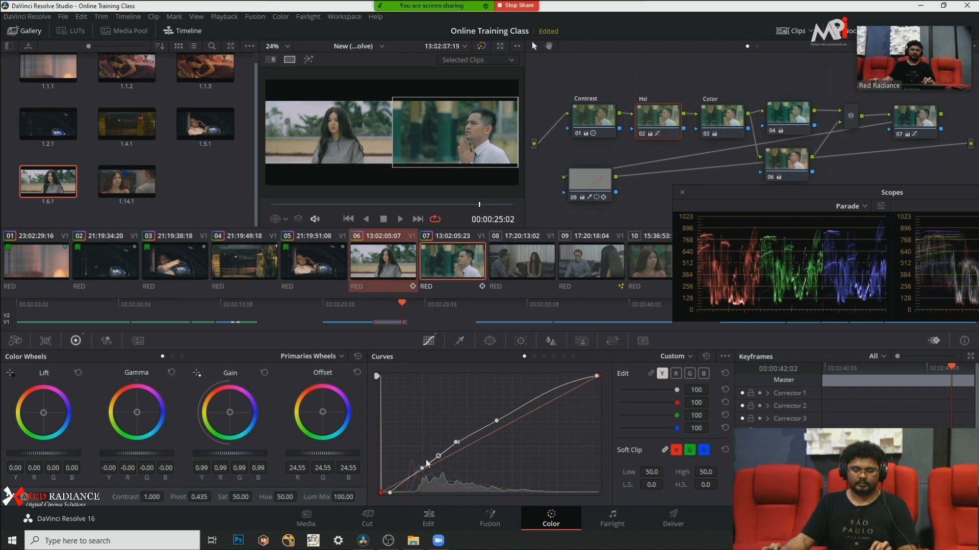
left_click_drag(439, 456, 432, 463)
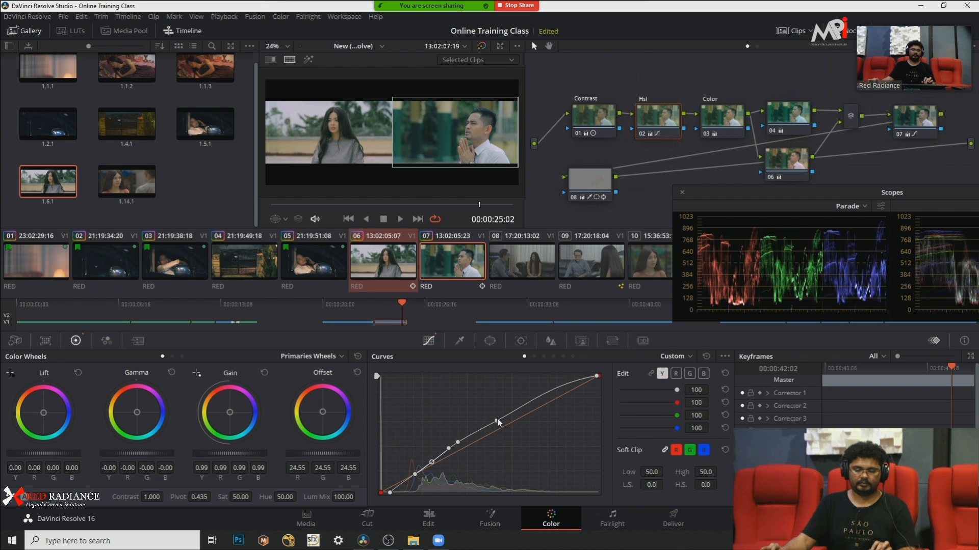
left_click_drag(497, 420, 500, 420)
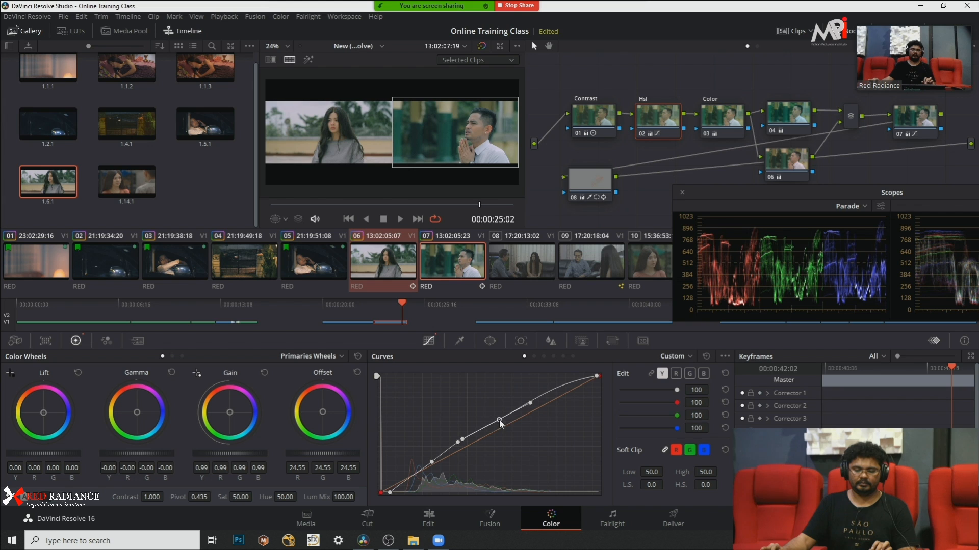
left_click(595, 377)
left_click_drag(568, 384, 571, 384)
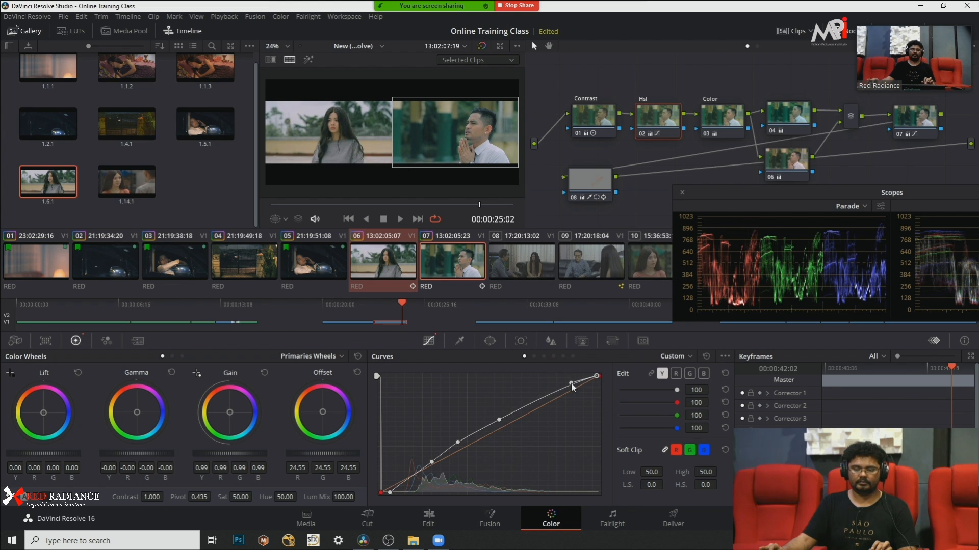
Step: Play clips 06 and 07 side by side at full screen, and review clip 06 on its own at full screen
key("ctrl+f")
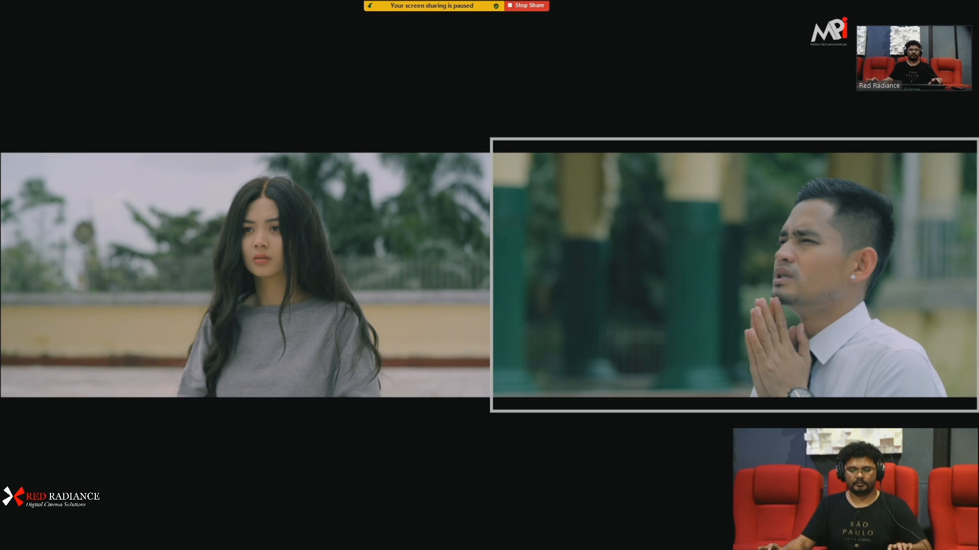
key("space")
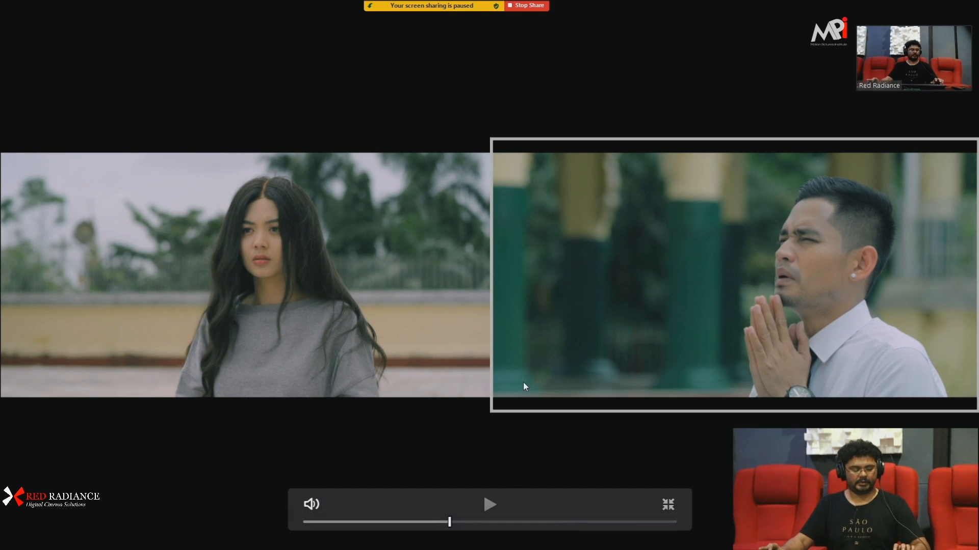
key("Escape")
left_click(381, 261)
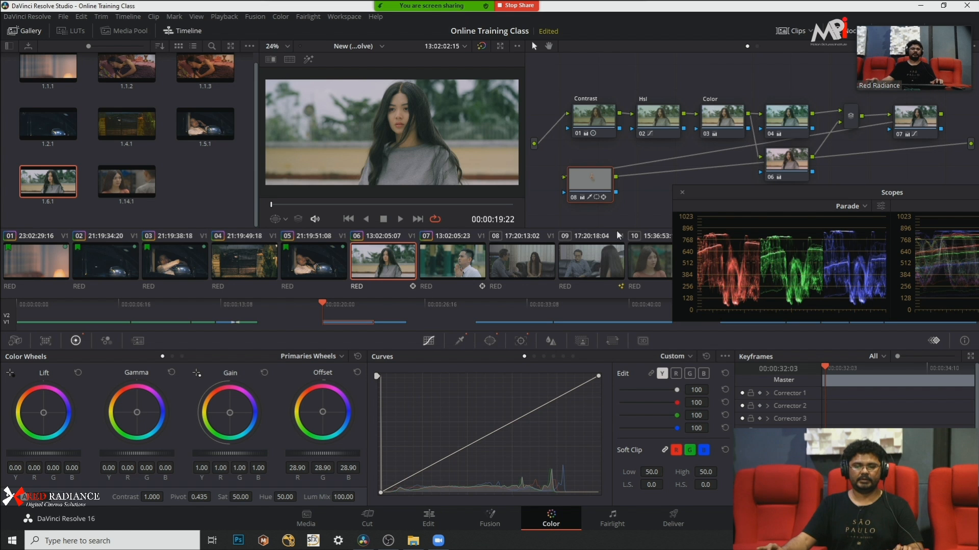
key("ctrl+f")
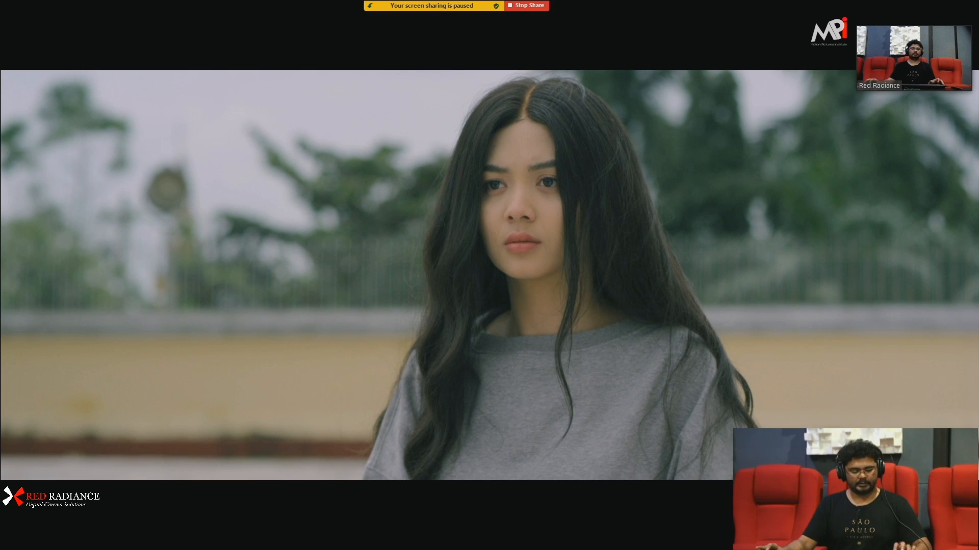
mouse_move(629, 275)
key("Escape")
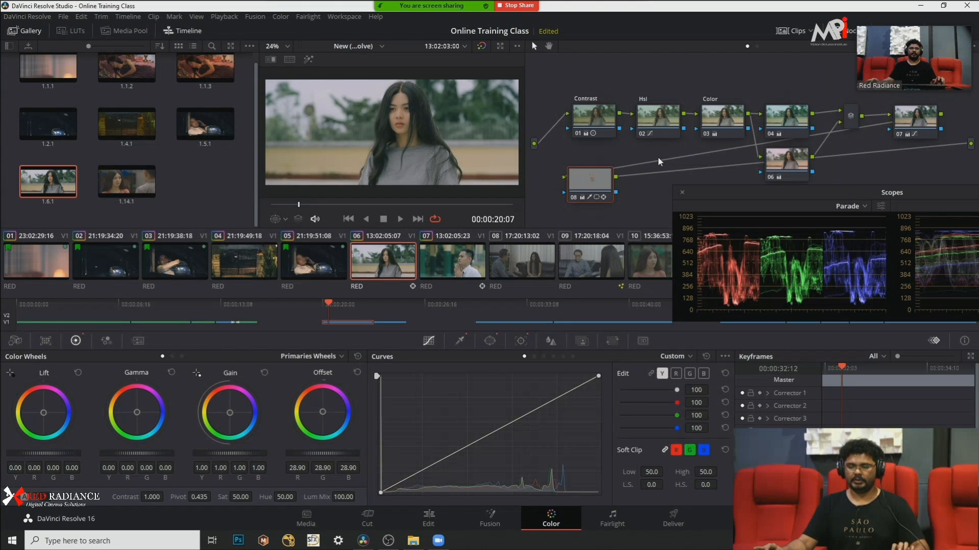
Step: Add a serial node after node 08 in clip 06 and paste the grade of clip 05's node 09 into it
left_click_drag(745, 189, 730, 344)
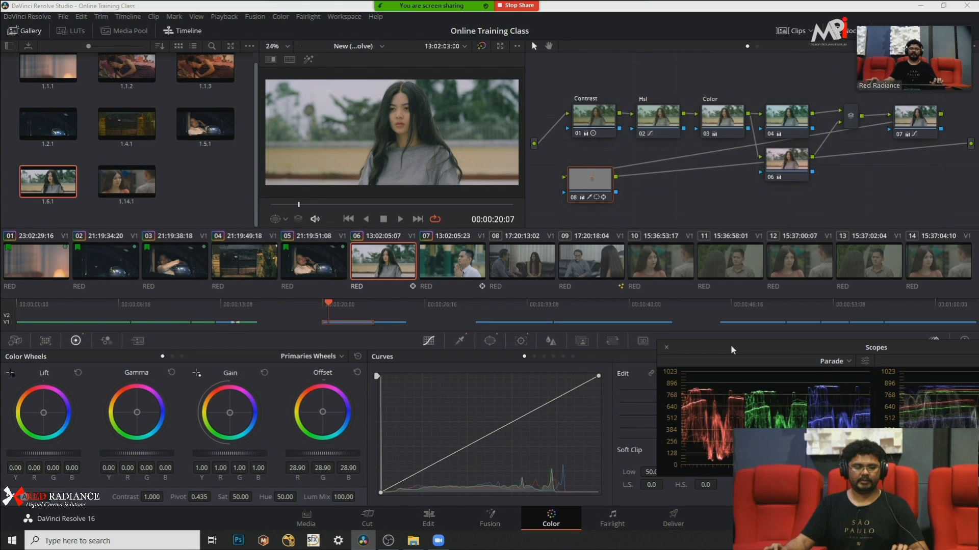
left_click(316, 274)
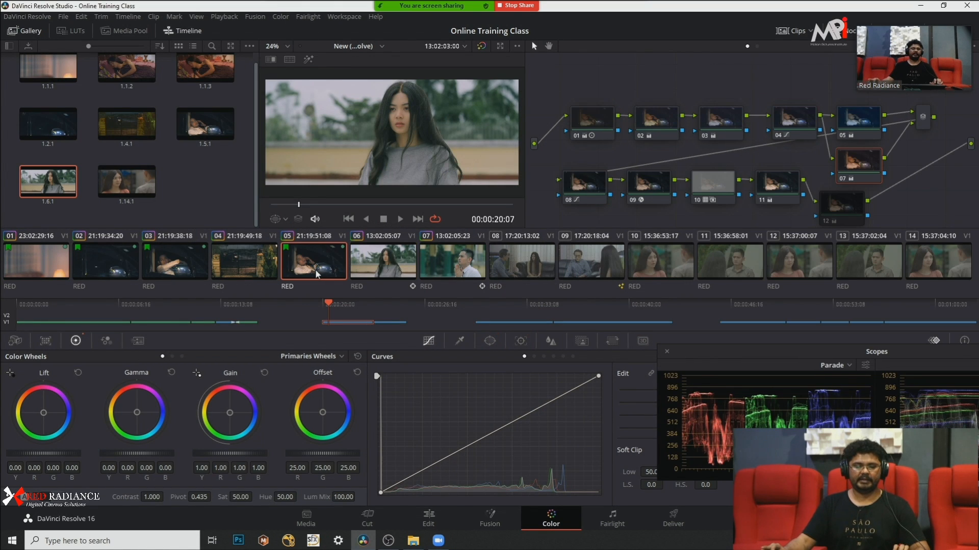
left_click(661, 185)
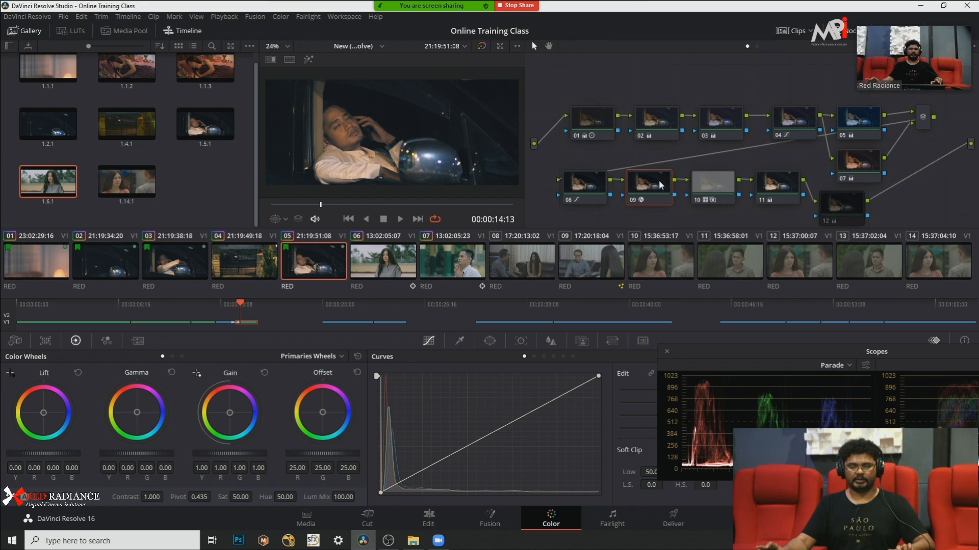
left_click(384, 260)
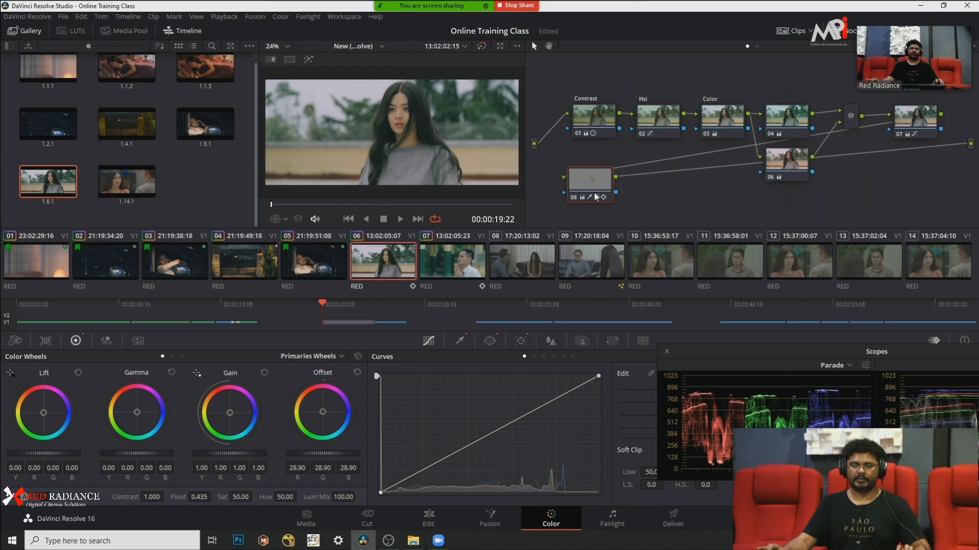
key("alt+s")
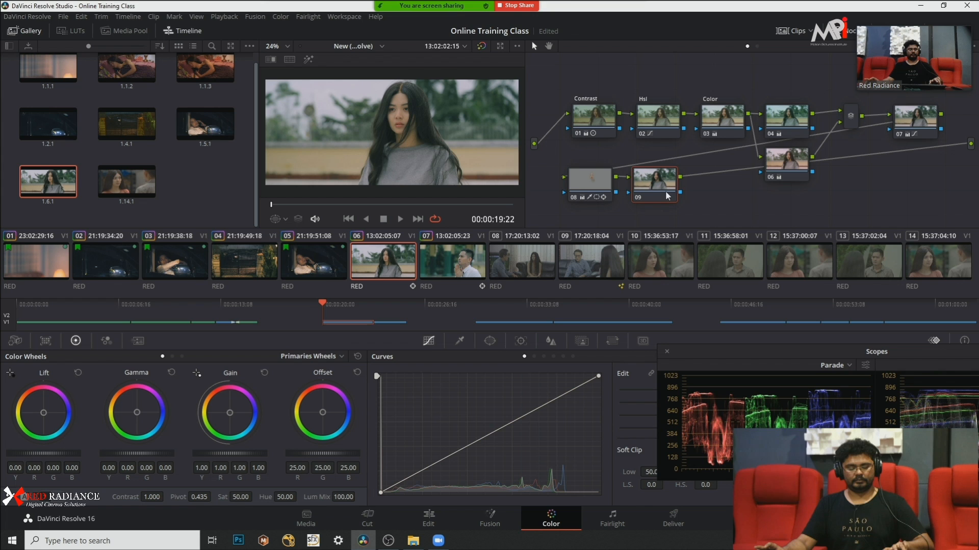
key("alt+shift+c")
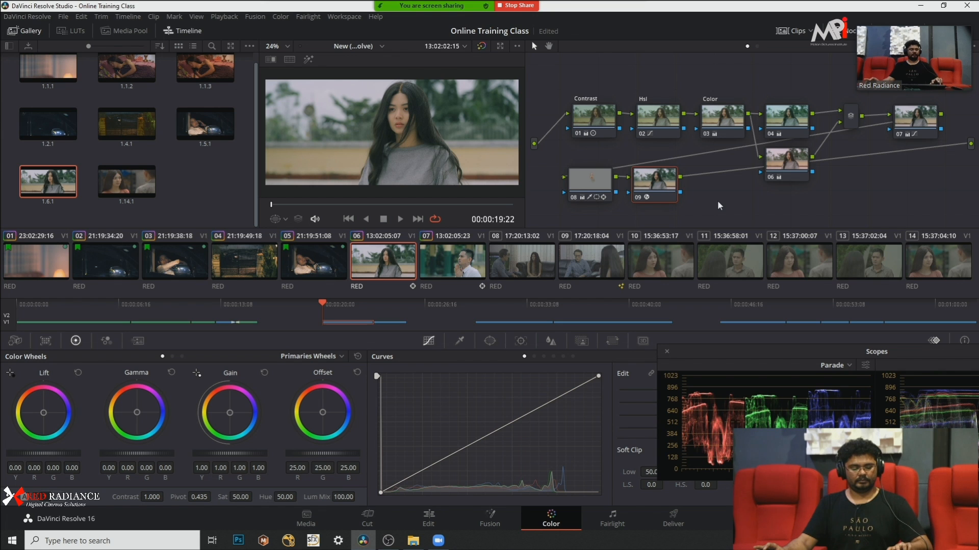
Step: Add a serial node after node 08 in clip 07 and paste the copied node 09 grade into it
left_click(445, 258)
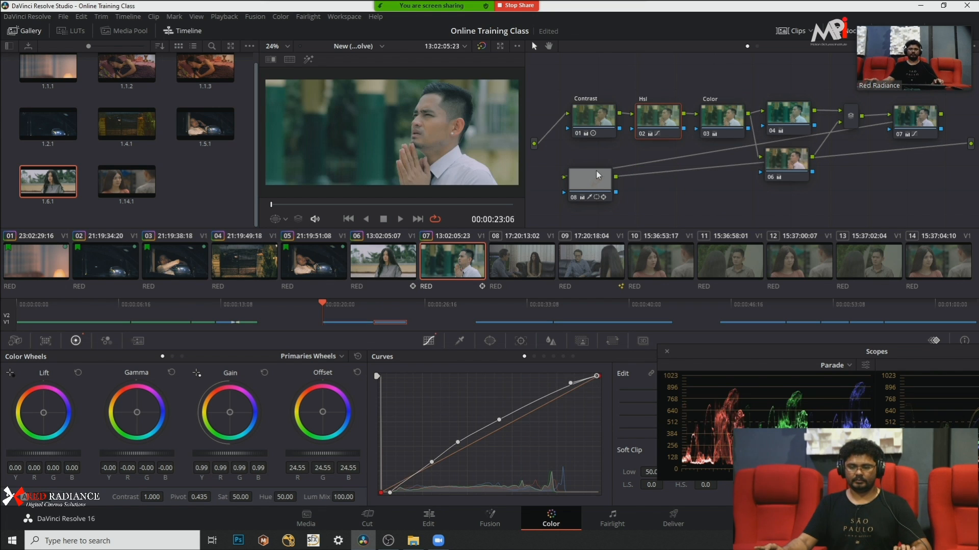
right_click(602, 199)
left_click(619, 206)
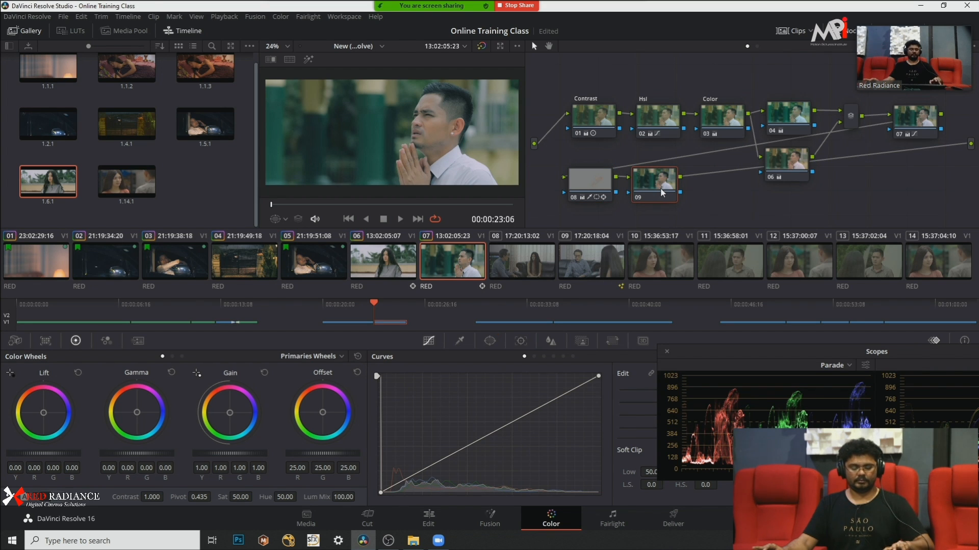
key("ctrl+v")
Step: Turn looping off and play the sequence at full screen from clip 06 to review the new node 09 grades
left_click(389, 261)
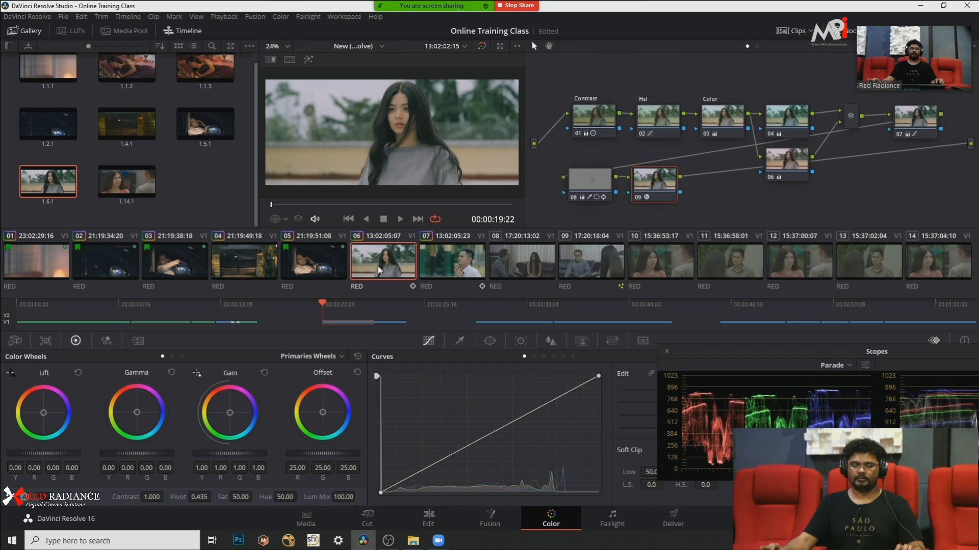
key("ctrl+f")
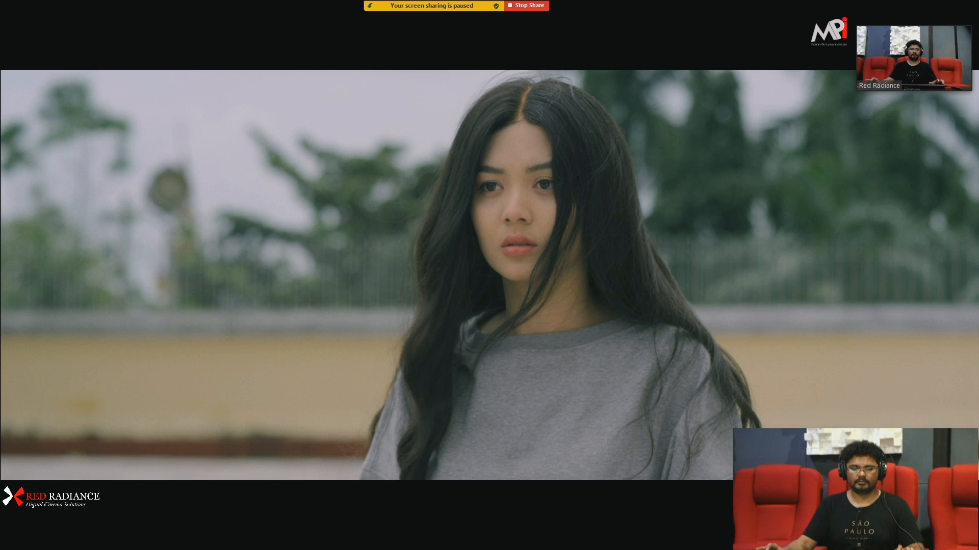
key("ctrl+f")
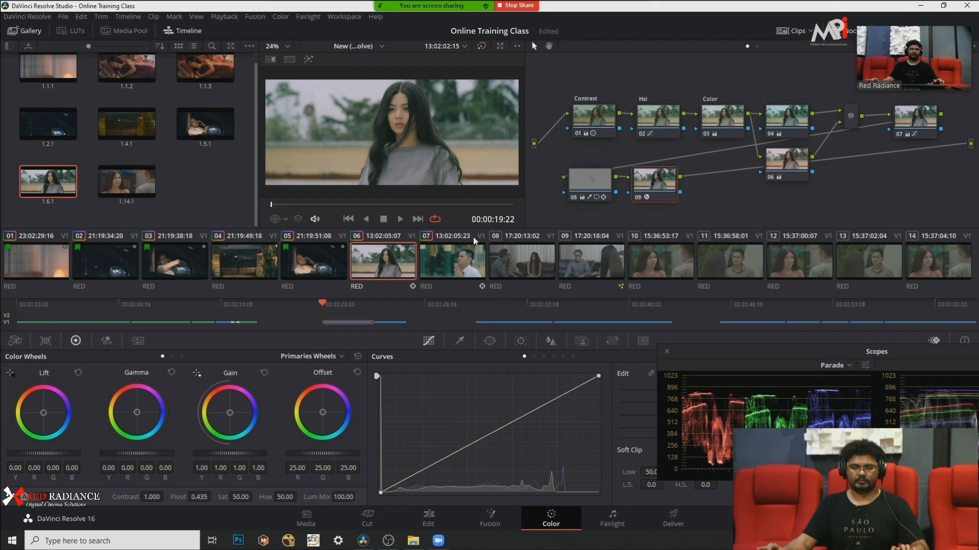
left_click(435, 218)
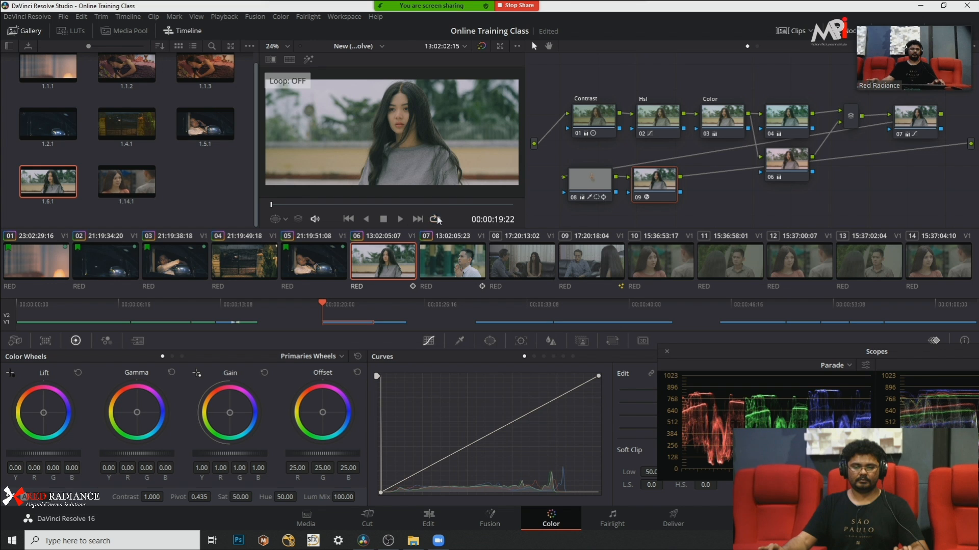
key("ctrl+f")
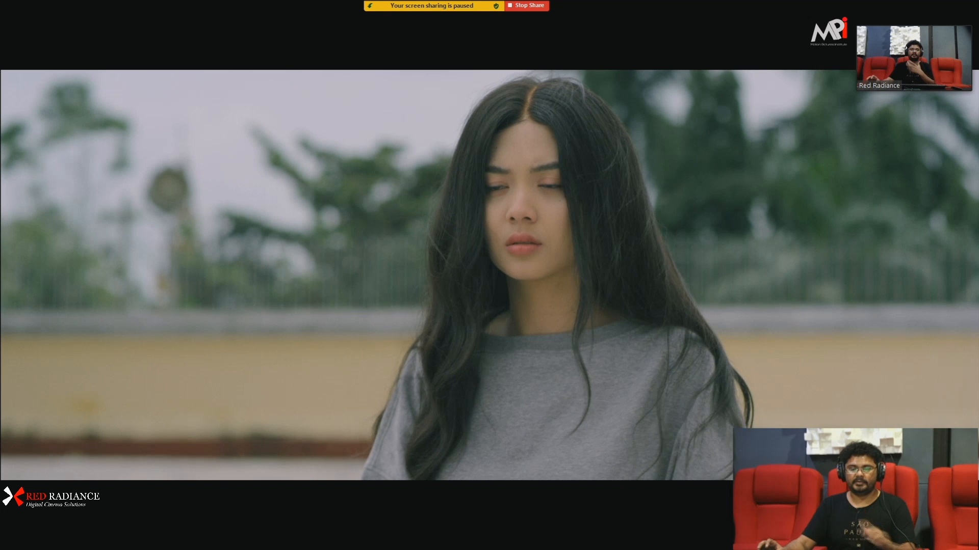
mouse_move(512, 202)
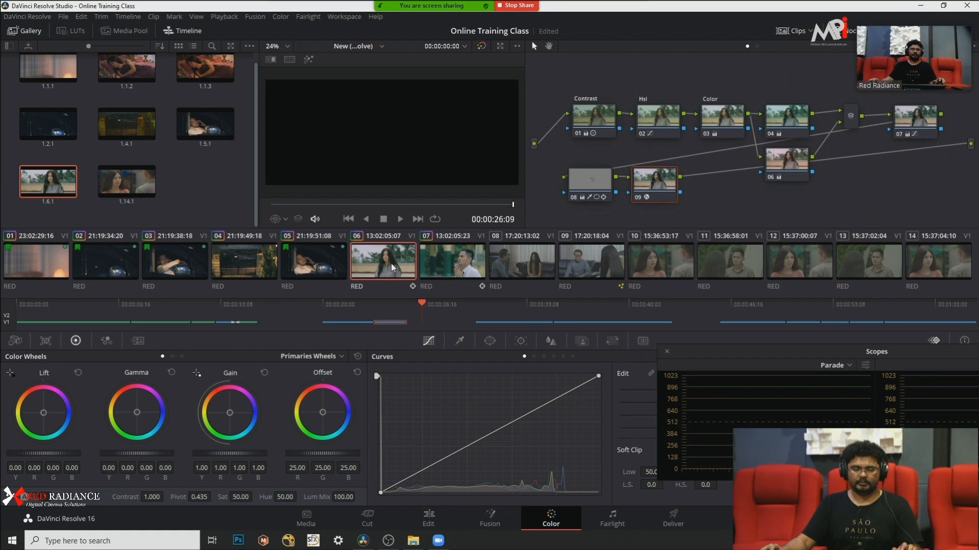
Step: Copy the grade of clip 05's node 10 and paste it into a new serial node after node 09 in clip 06
left_click(390, 264)
left_click(404, 305)
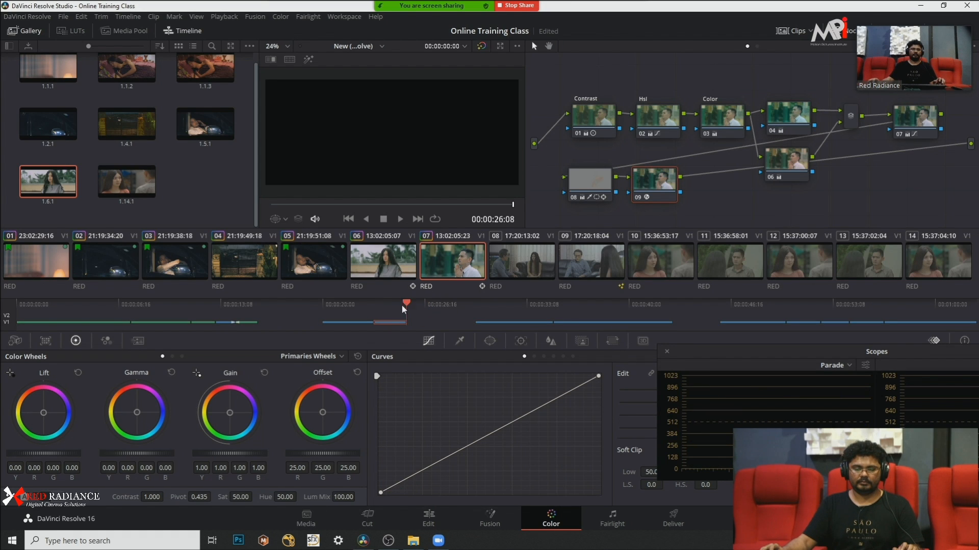
left_click(349, 308)
left_click_drag(661, 182, 662, 184)
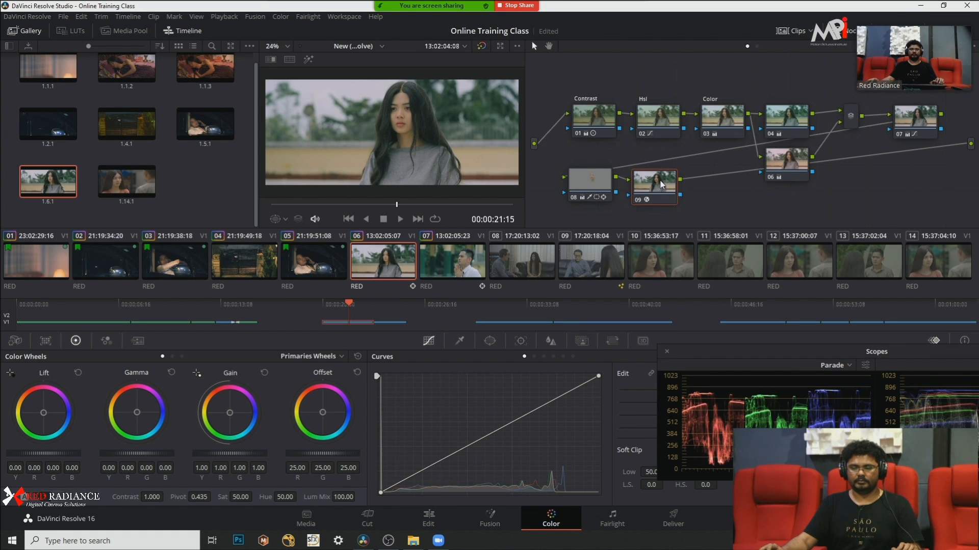
left_click(326, 249)
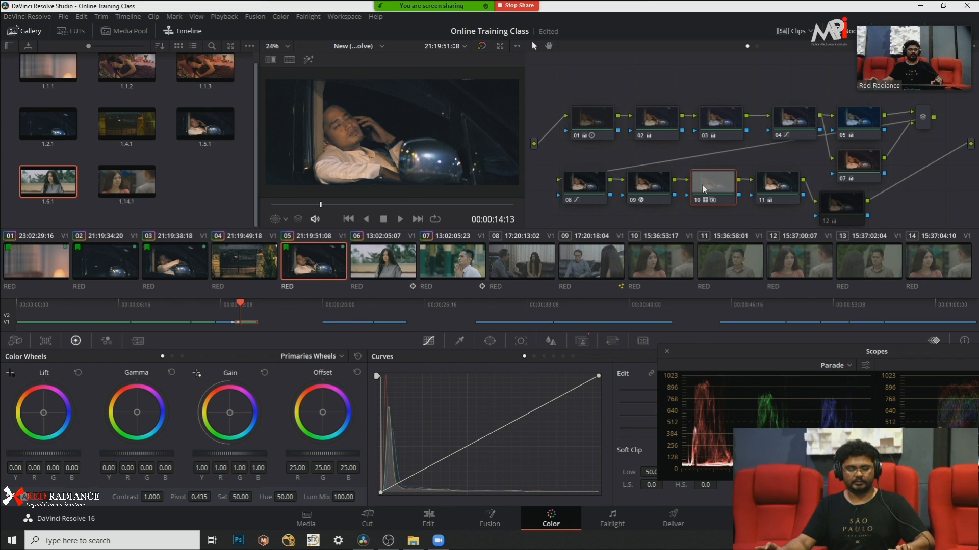
left_click(370, 274)
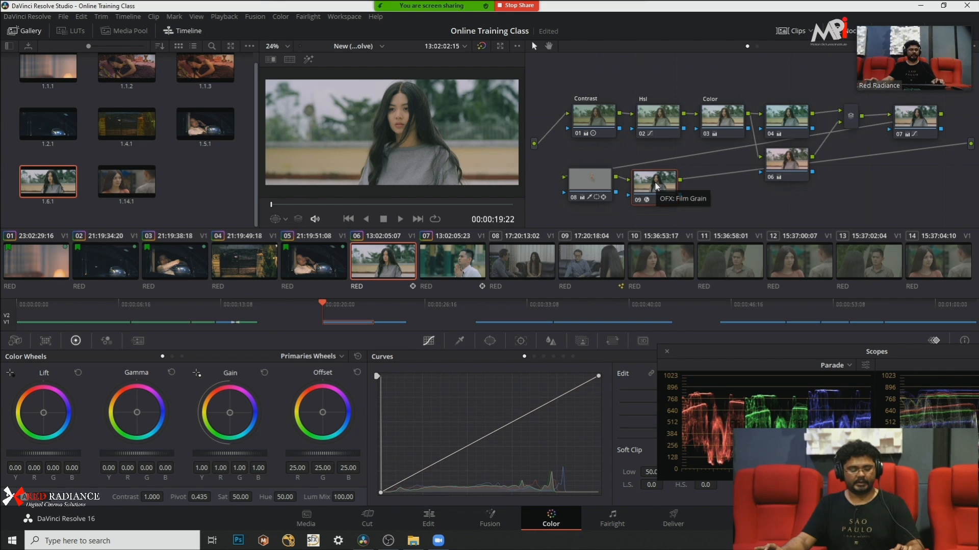
key("alt+s")
key("ctrl+v")
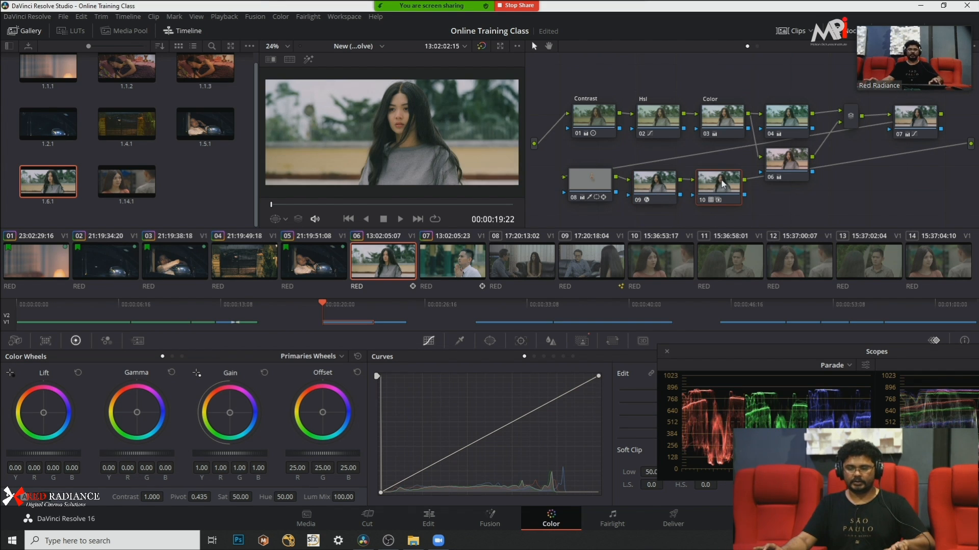
Step: Add a serial node after node 09 in clip 07 and paste the copied node 10 grade into it
left_click(451, 275)
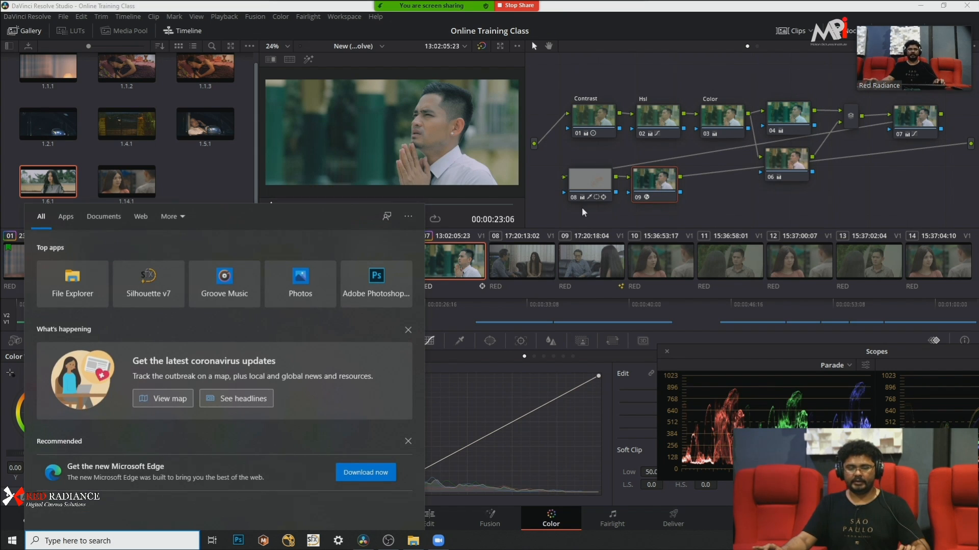
left_click(712, 204)
key("alt+s")
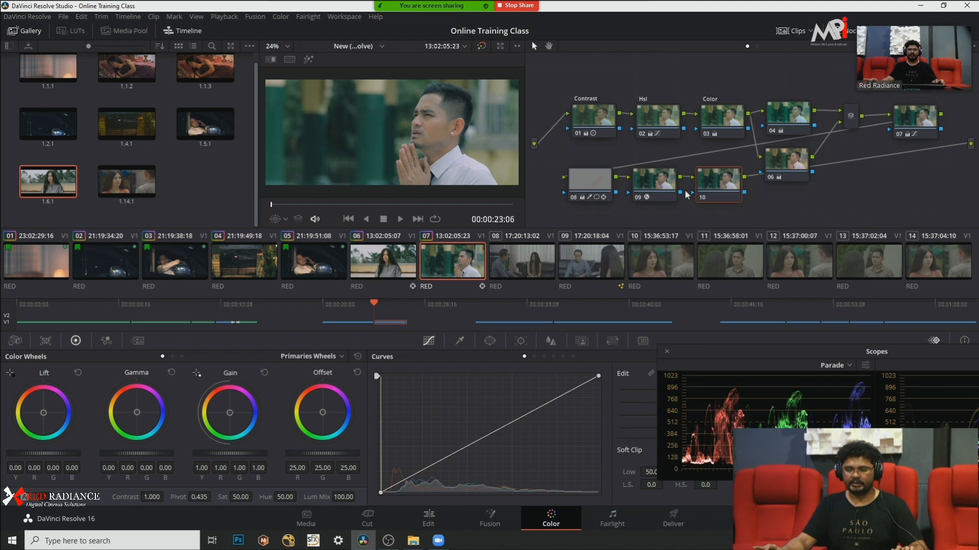
key("ctrl+v")
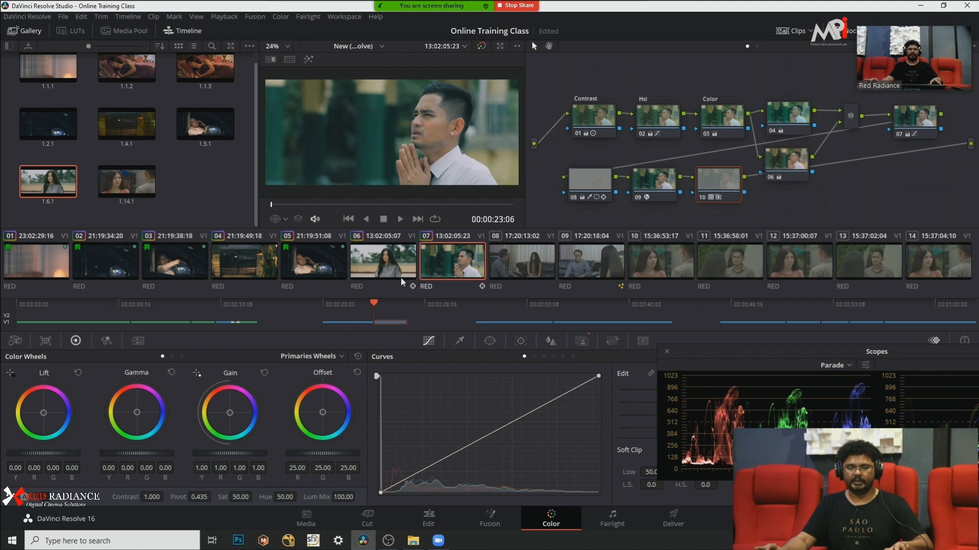
Step: Play clips 06 and 07 at full screen to review the new node 10 grades, and park the playhead within clip 07
left_click(366, 267)
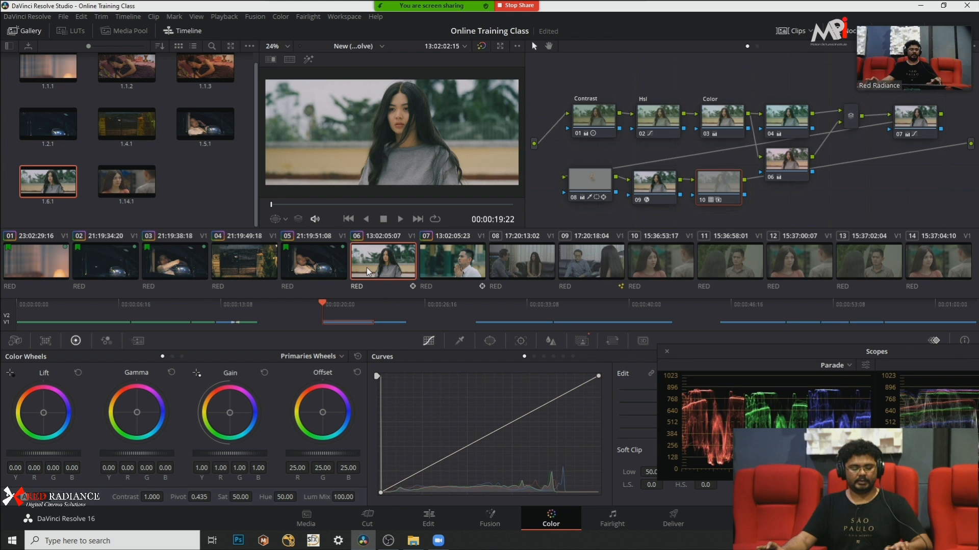
key("ctrl+f")
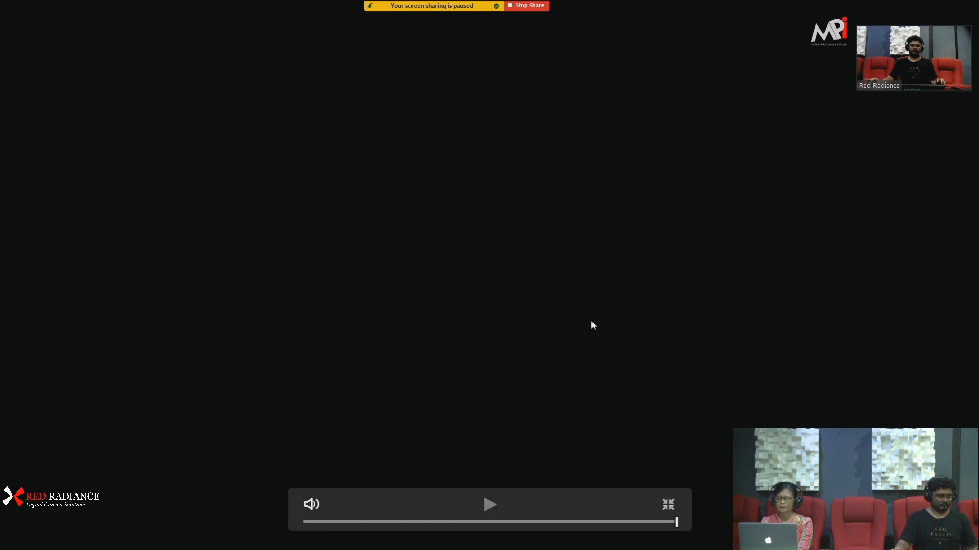
key("Escape")
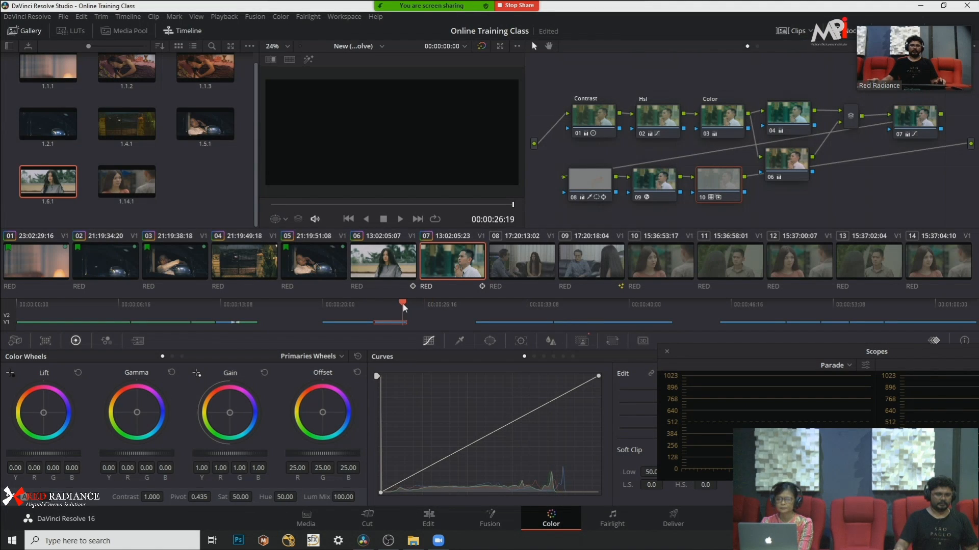
left_click_drag(403, 304, 391, 305)
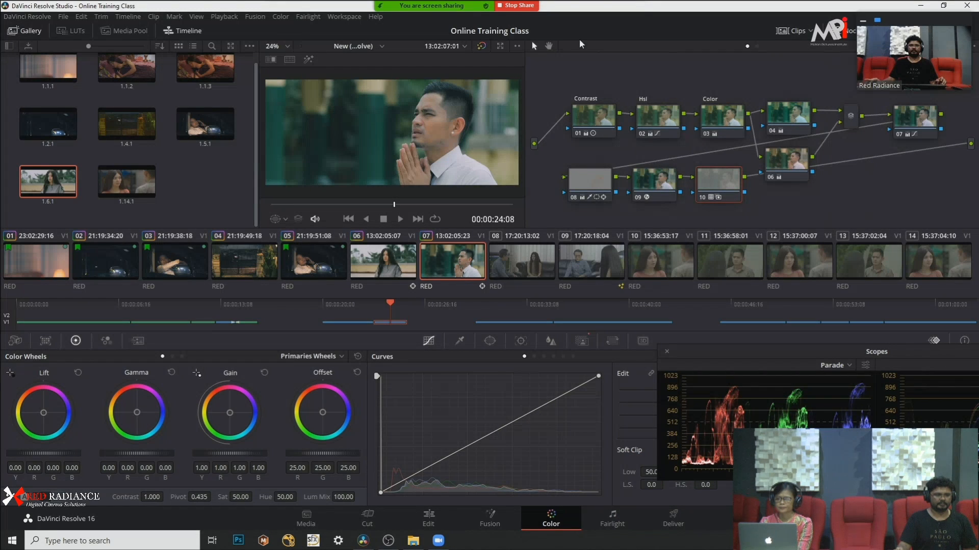
mouse_move(454, 8)
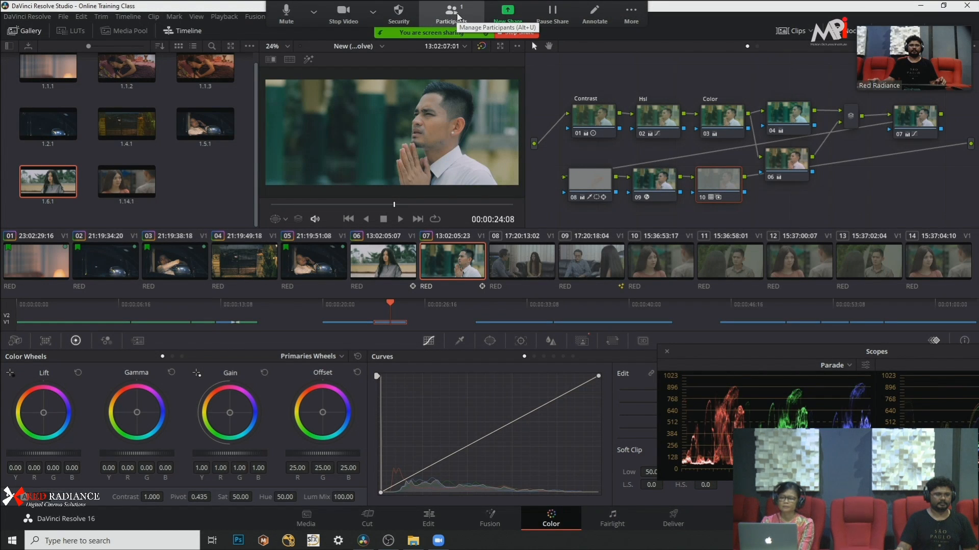